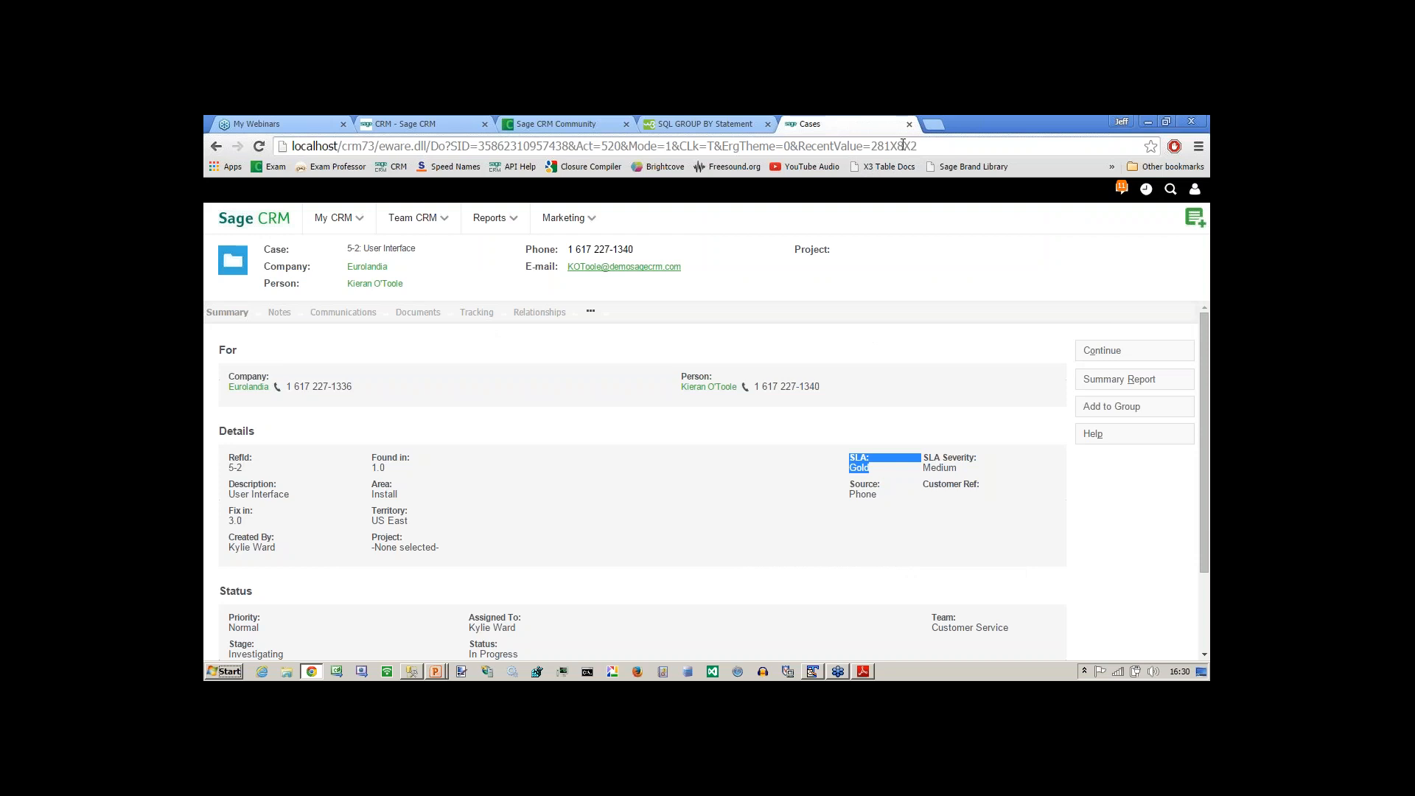
# Search the Sage CRM Community site for "current logged on users".
pyautogui.click(580, 122)
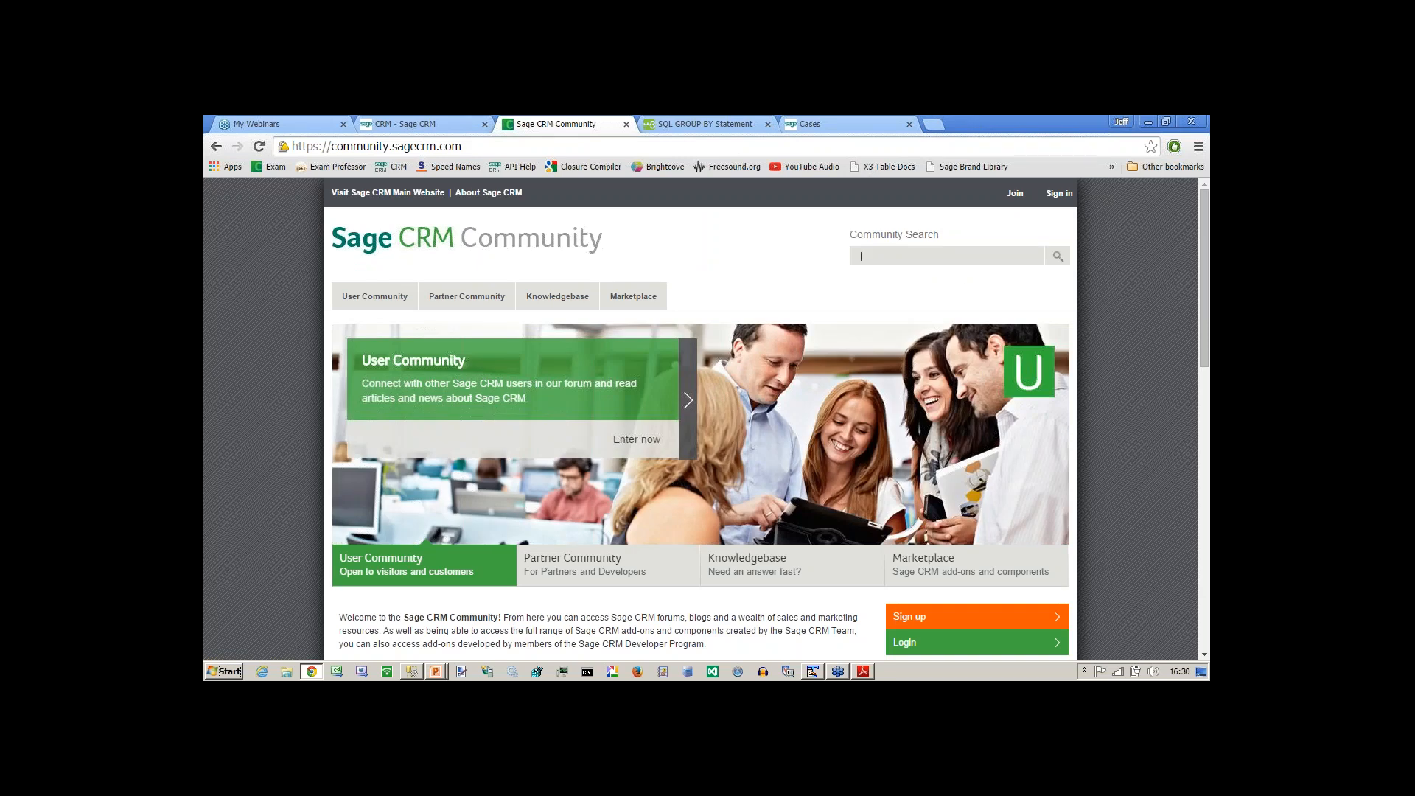
pyautogui.write('curen')
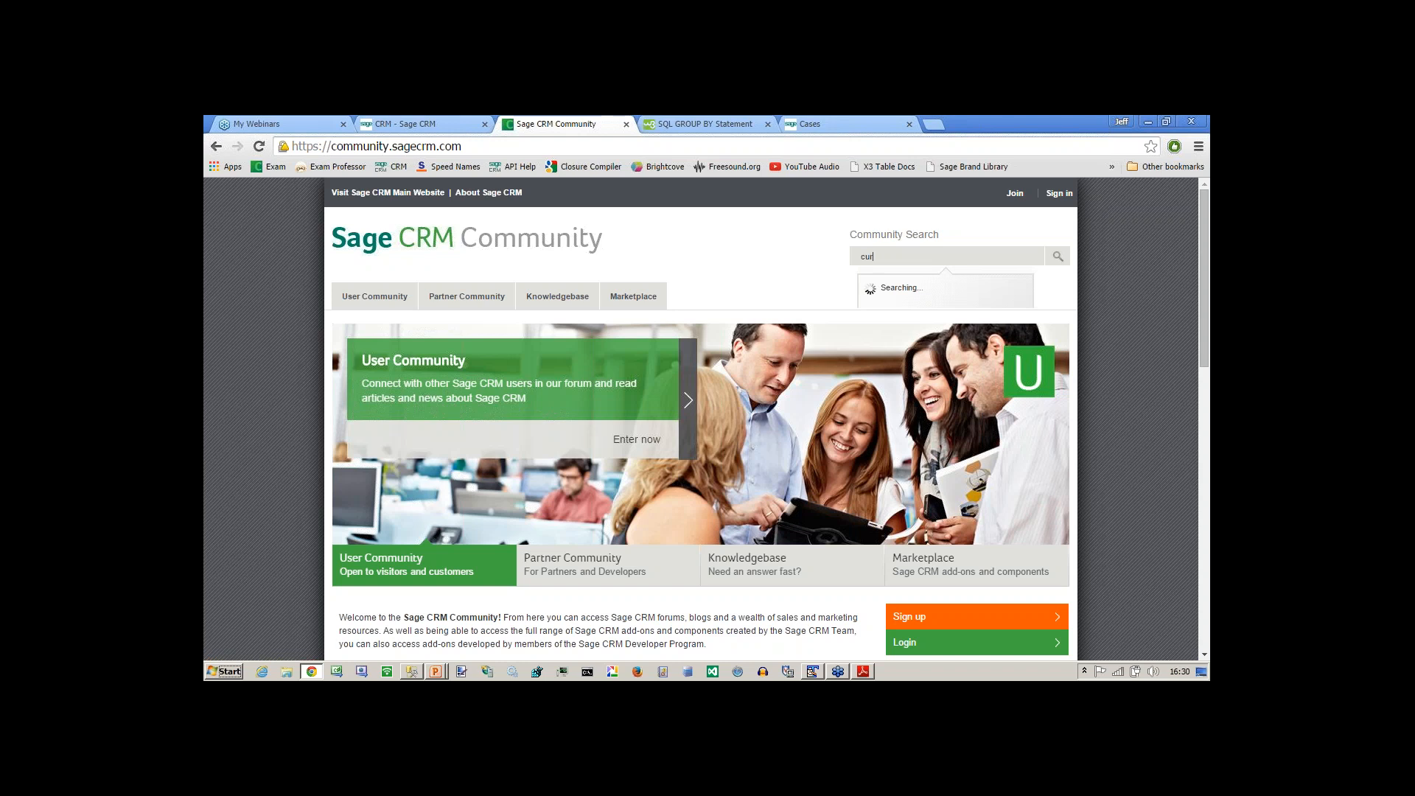
pyautogui.press('BackSpace')
pyautogui.press('BackSpace')
pyautogui.write('r')
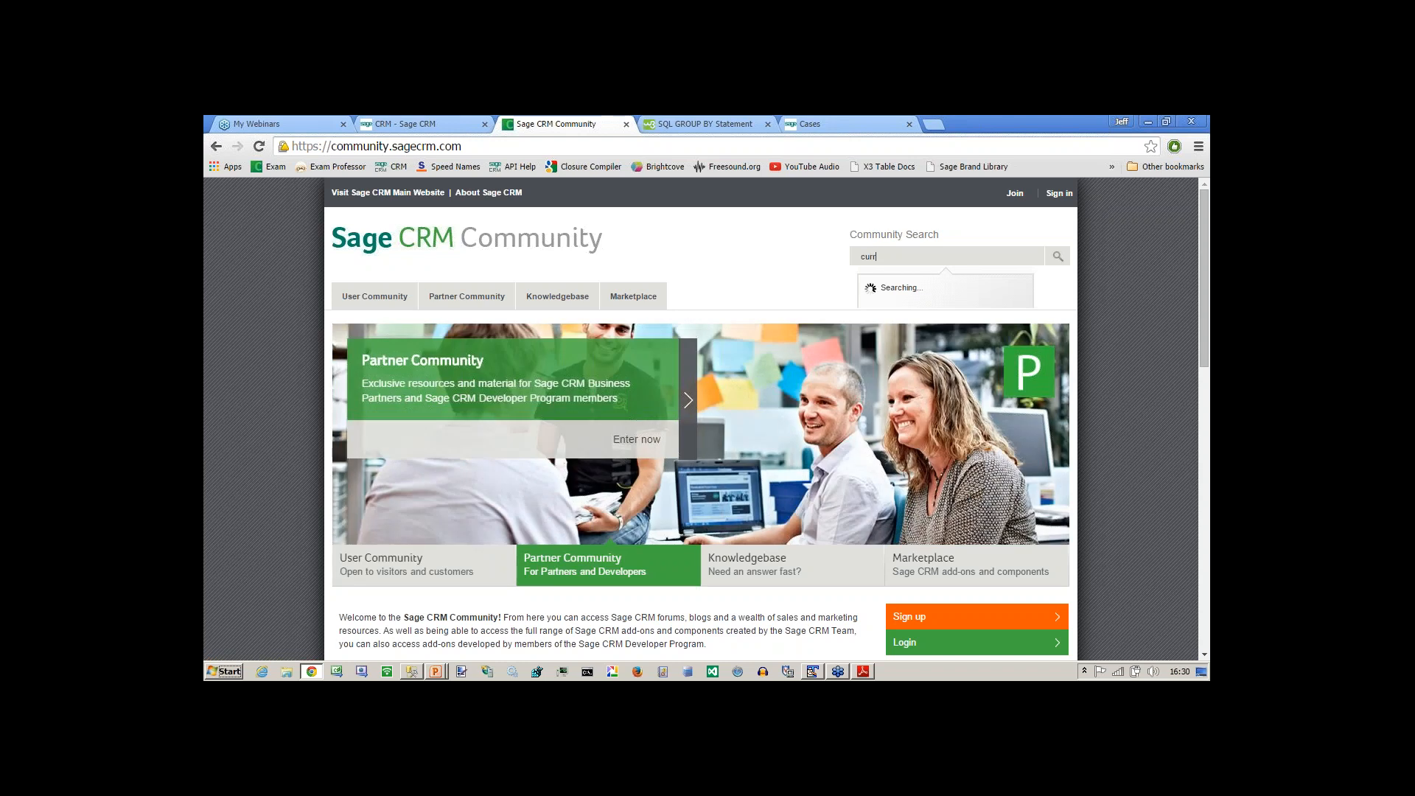
pyautogui.write('ent logged')
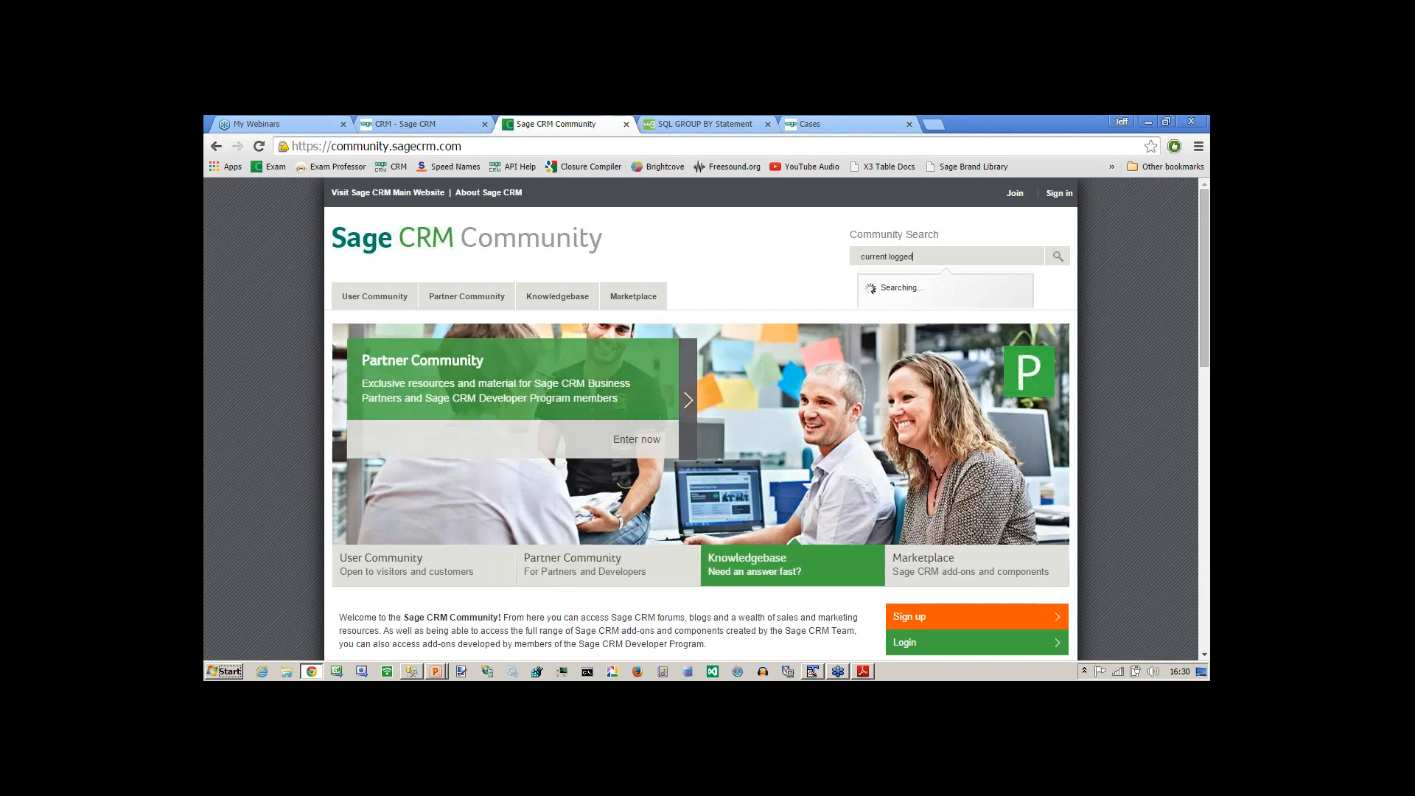
pyautogui.write(' on users')
pyautogui.press('Return')
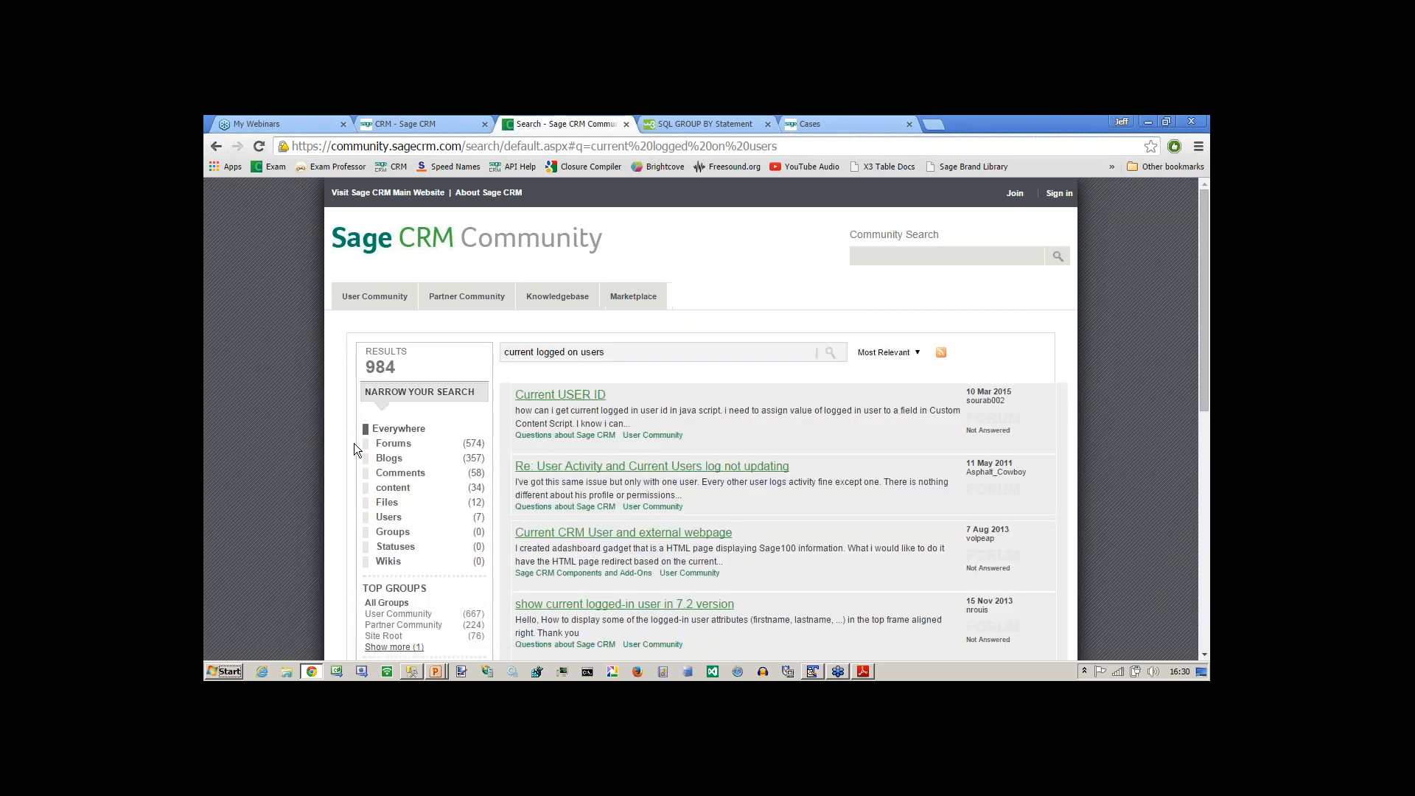
# Open the blog article "Building an SData Gadget to view current users" from the blog results and examine its vCurrentUsers view script.
pyautogui.click(388, 458)
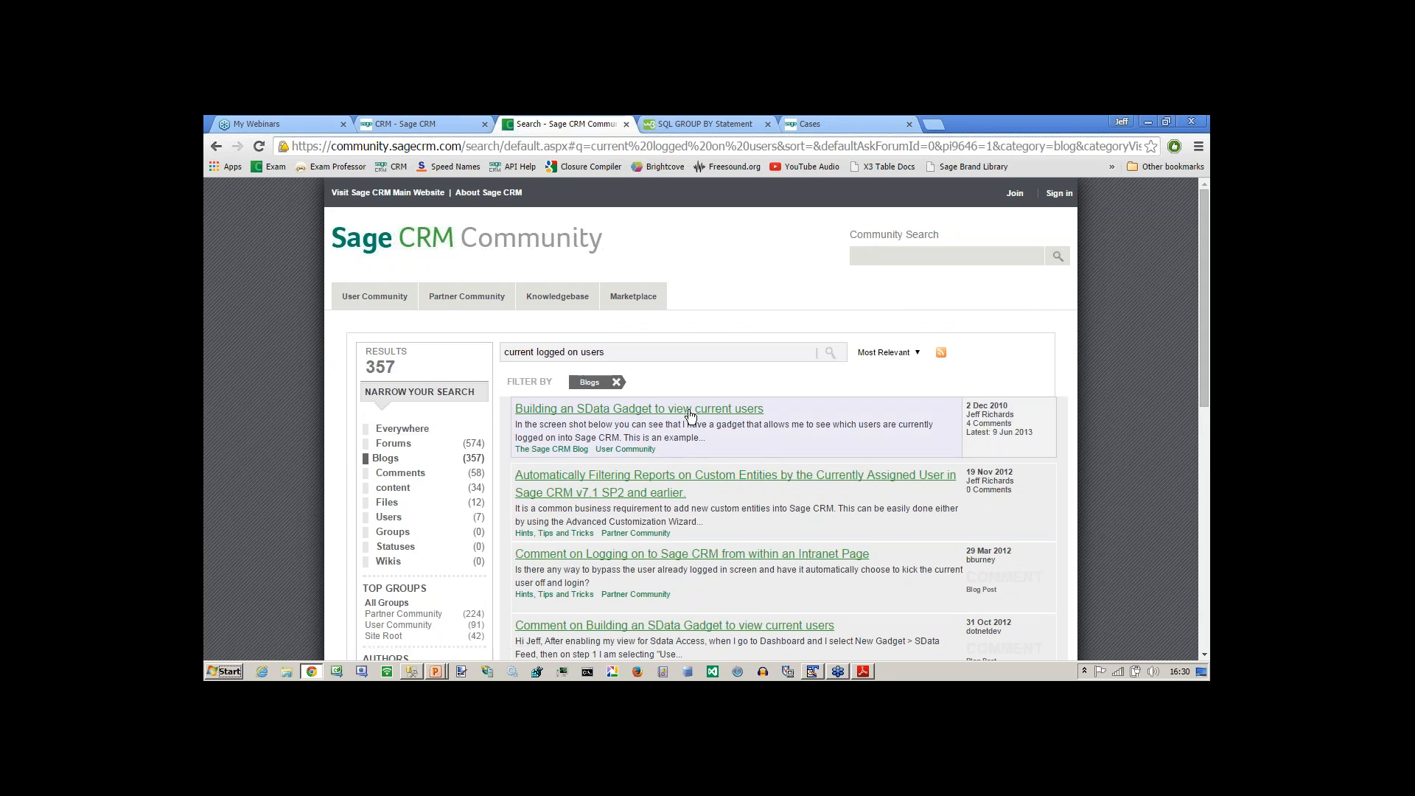
pyautogui.click(542, 411)
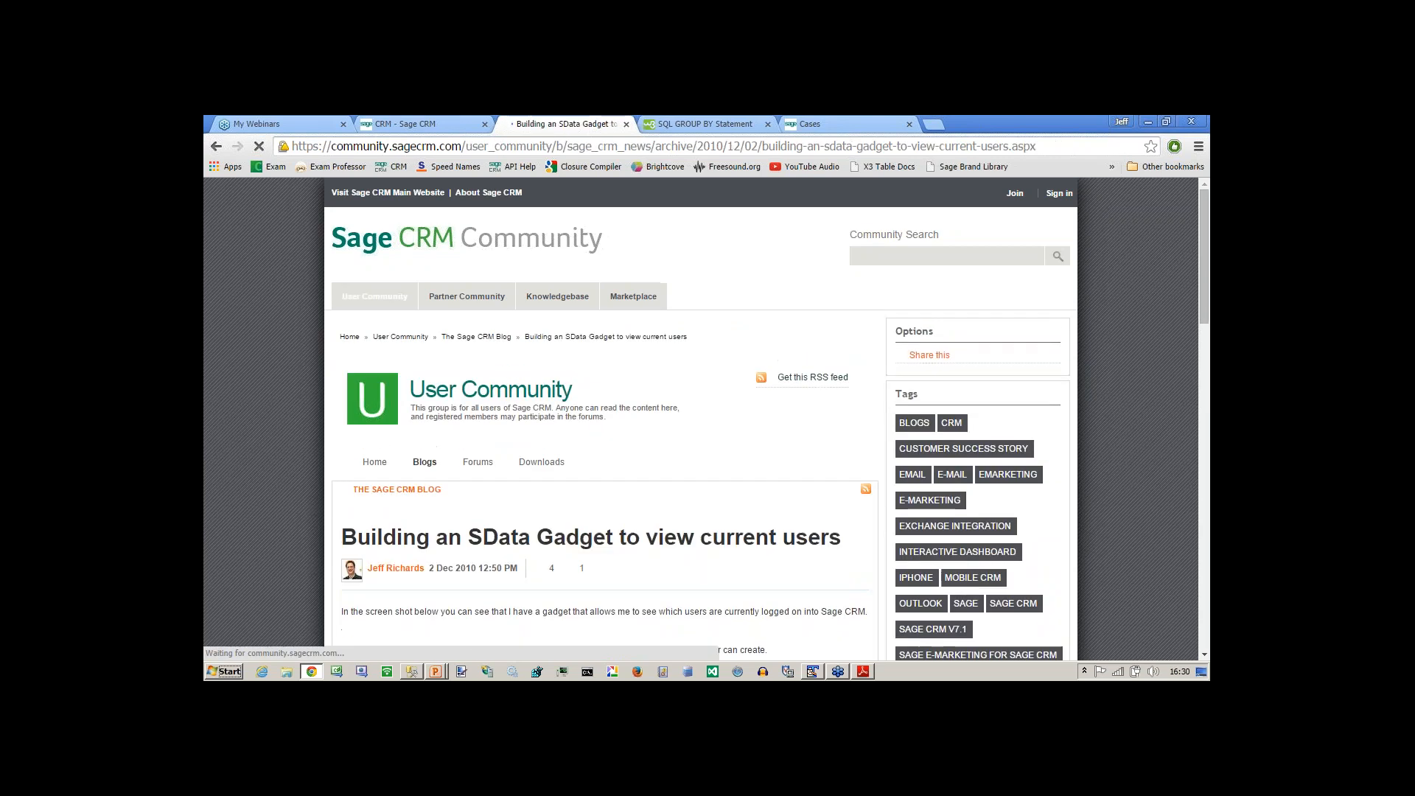
pyautogui.scroll(-3, 1178, 338)
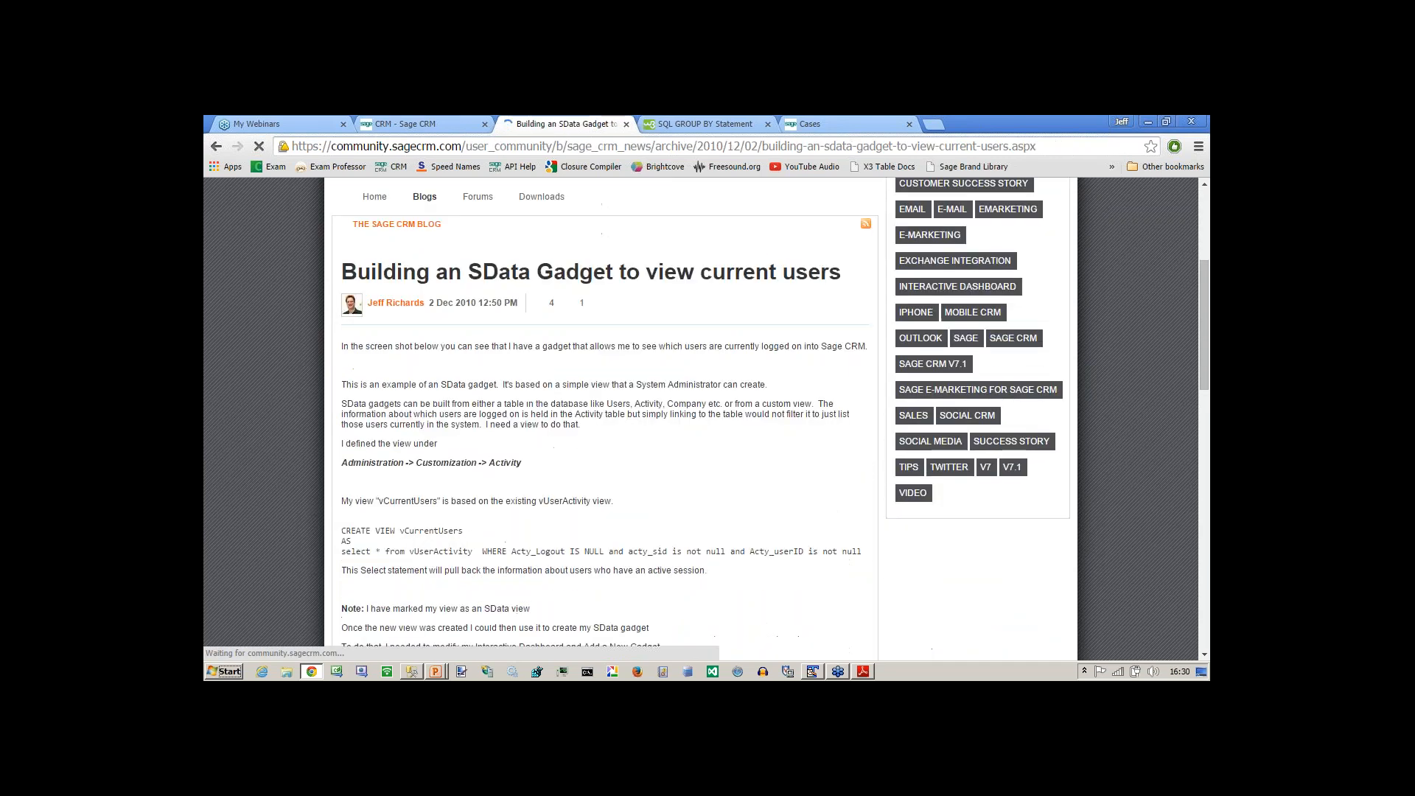
pyautogui.moveTo(1202, 295)
pyautogui.mouseDown()
pyautogui.moveTo(1205, 339)
pyautogui.moveTo(1204, 289)
pyautogui.moveTo(1205, 309)
pyautogui.mouseUp()
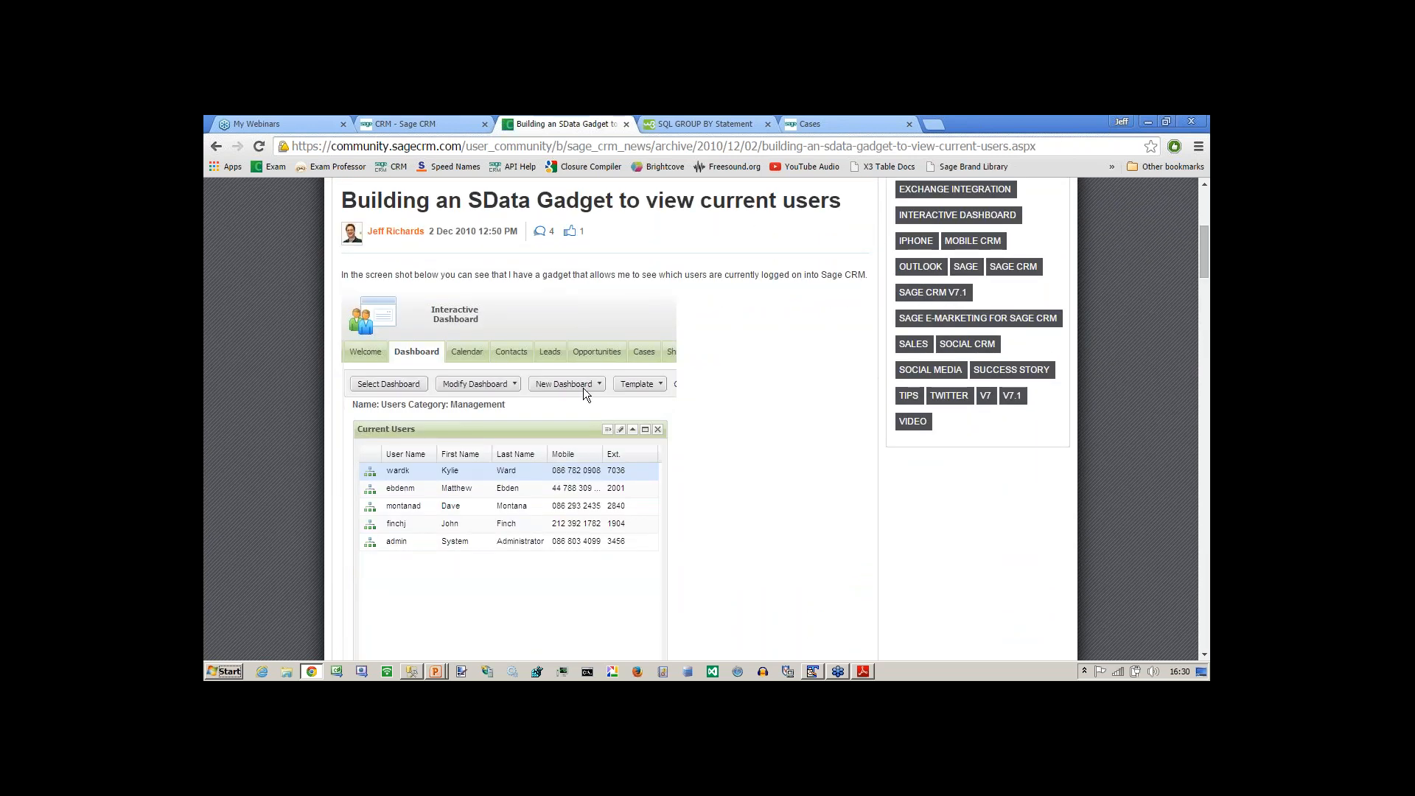
pyautogui.moveTo(1204, 255); pyautogui.dragTo(1206, 316)
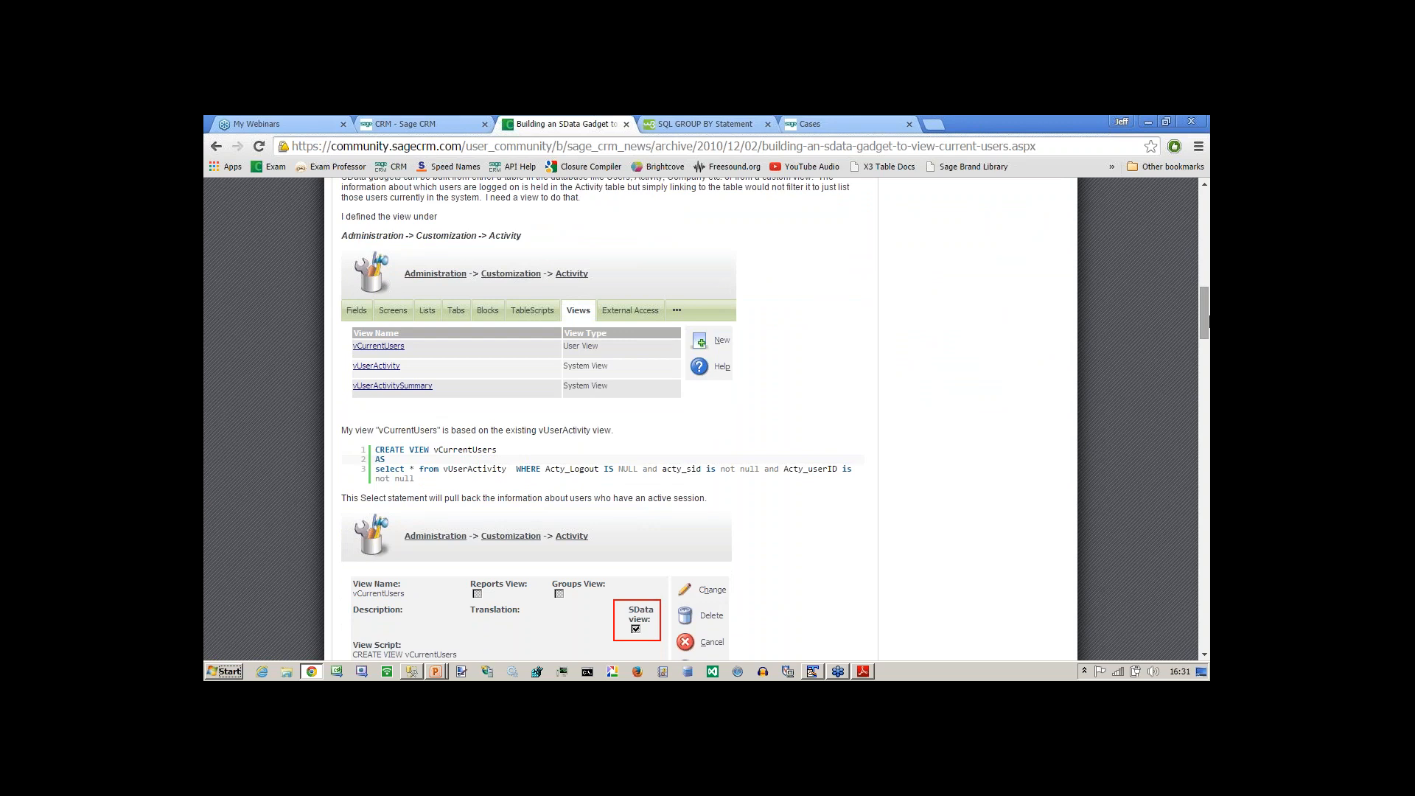
pyautogui.scroll(-1, 1206, 317)
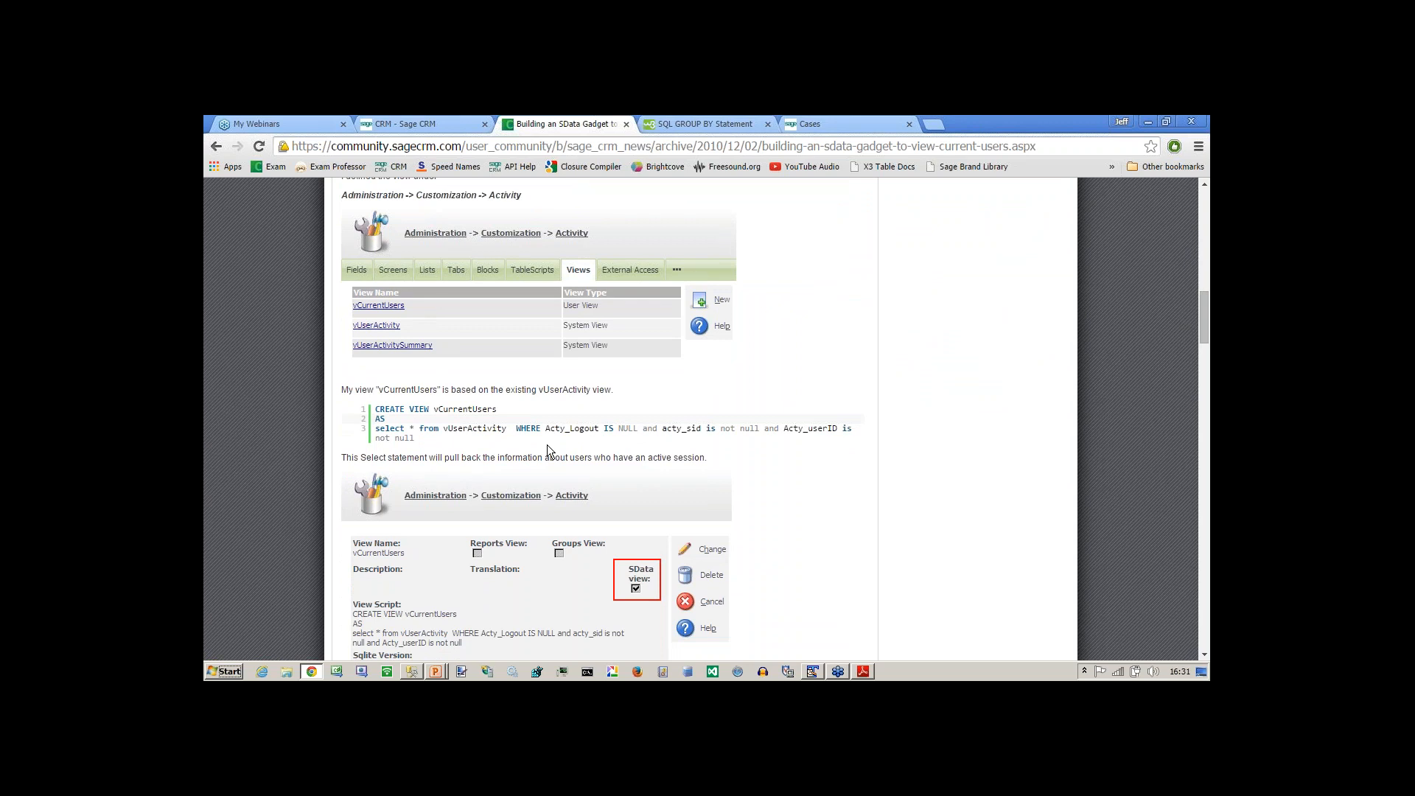
# Switch to the PowerPoint slide show and advance to the slide on adding and editing database views using the interface.
pyautogui.hotkey('alt', 'Tab')
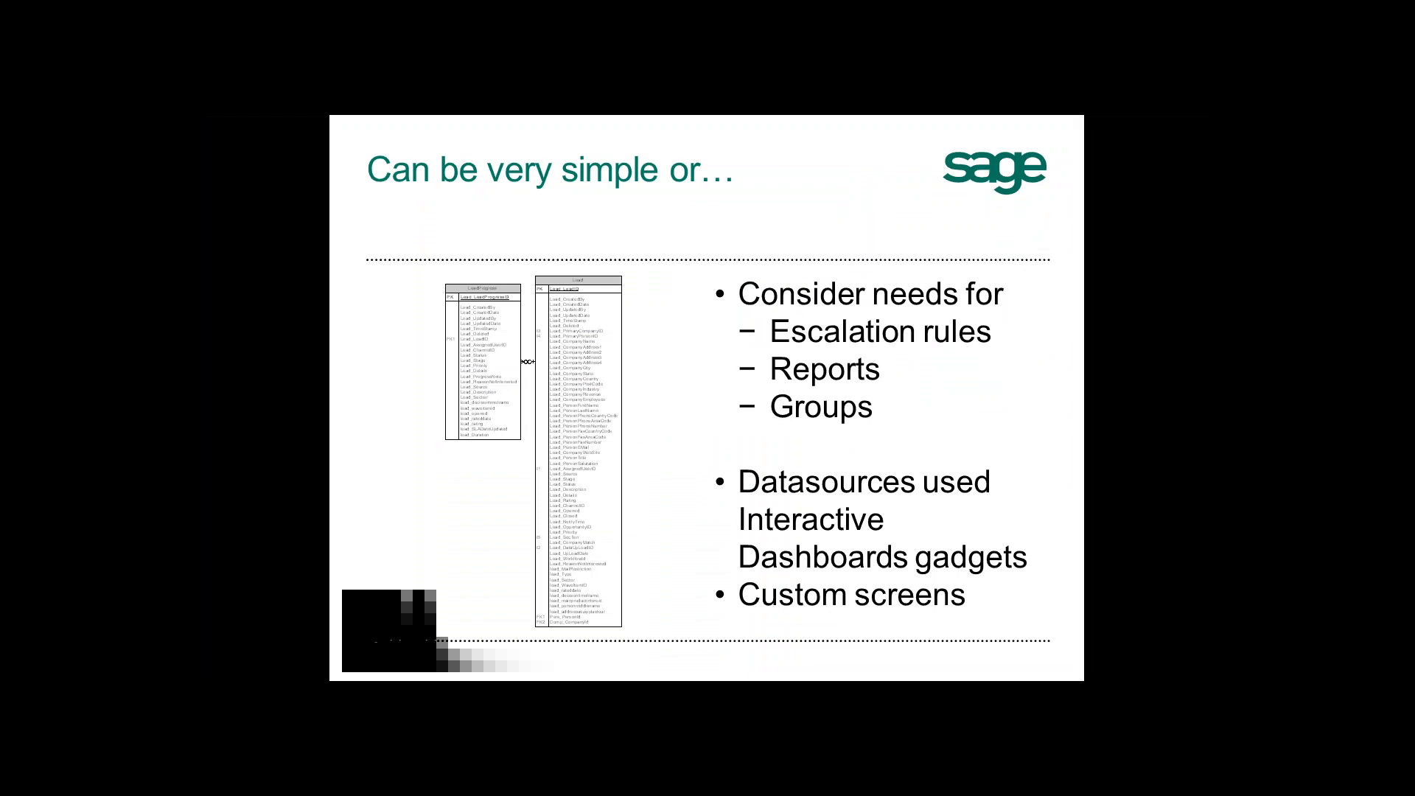
pyautogui.press('Right')
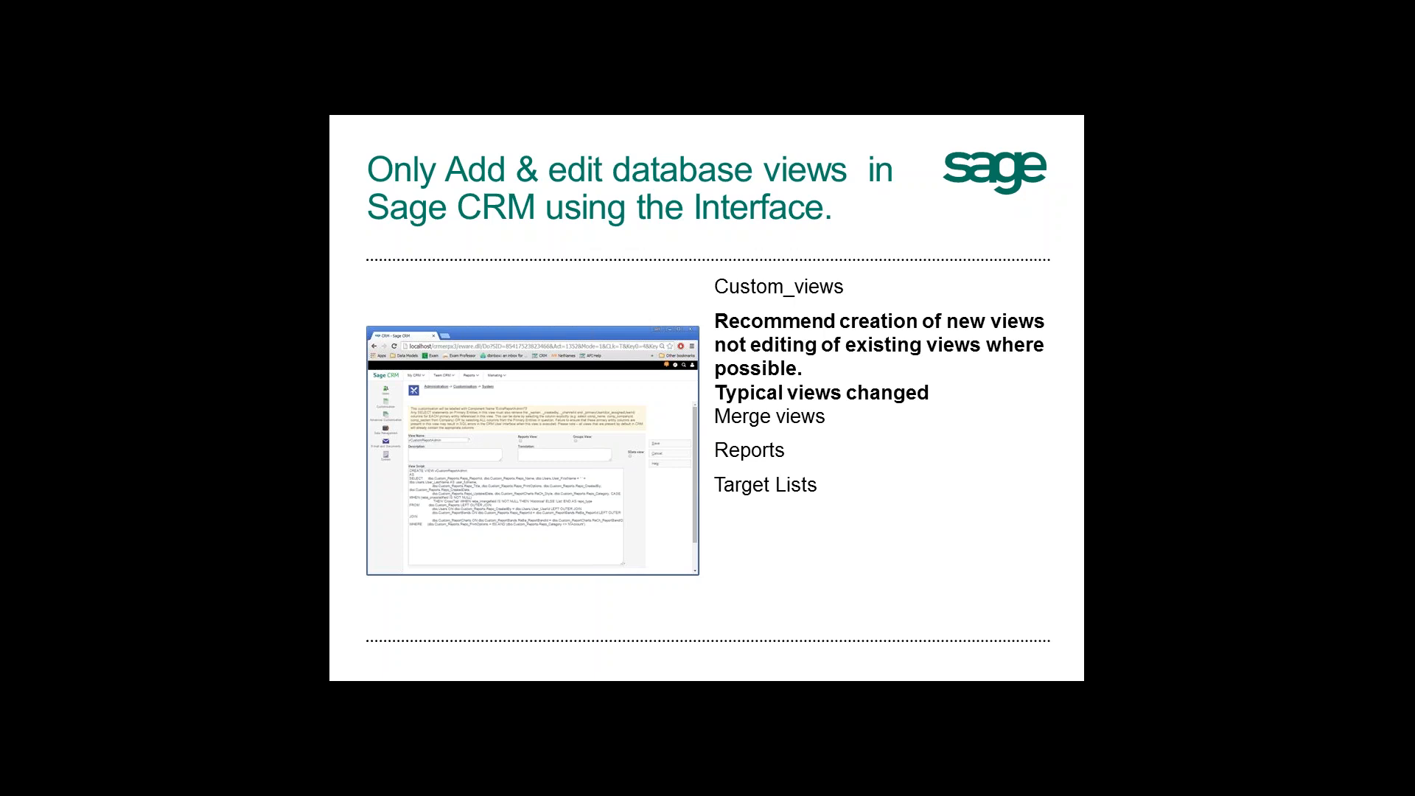
# Switch to SQL Server Management Studio and start a new view in the CRM73 database's Views folder.
pyautogui.hotkey('alt', 'Tab')
pyautogui.hotkey('alt', 'Tab')
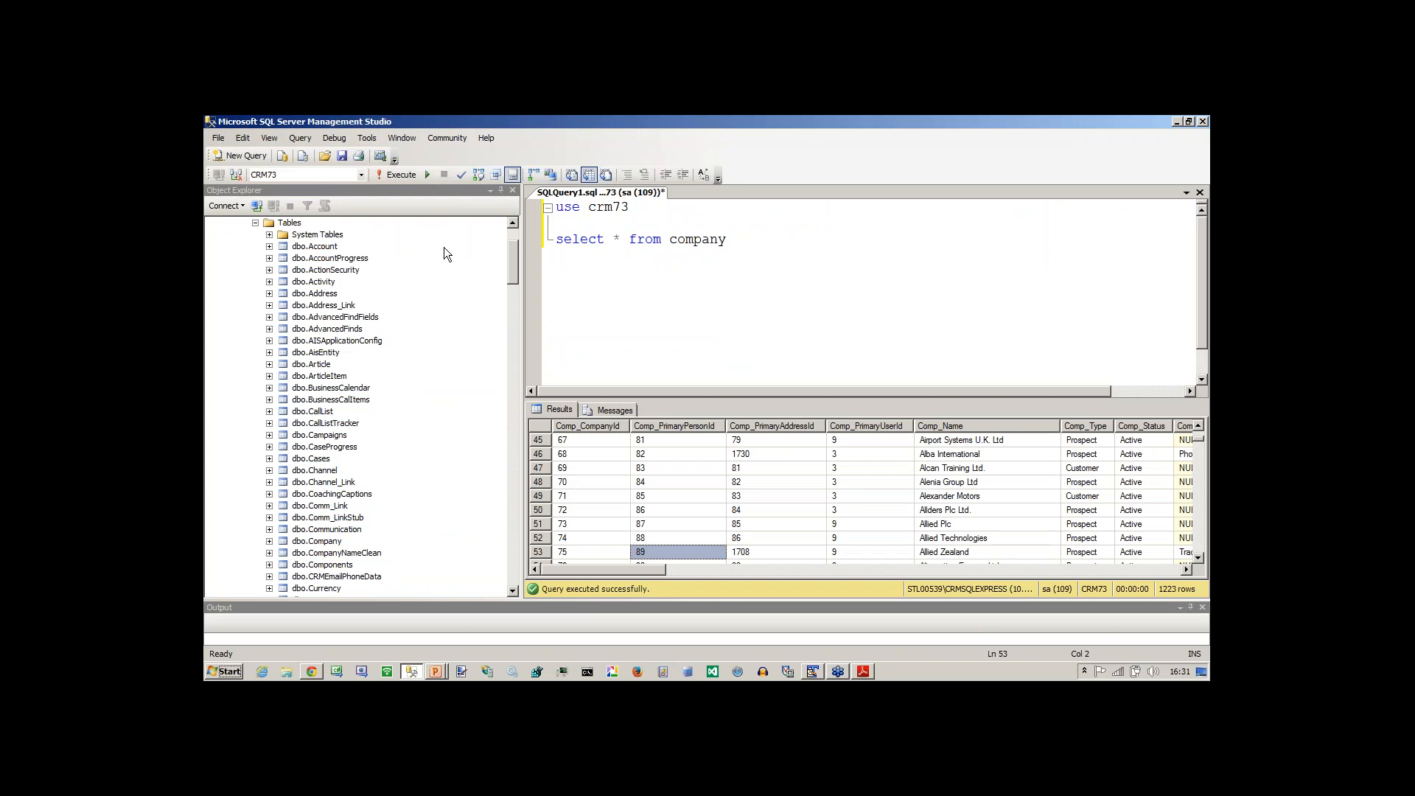
pyautogui.moveTo(514, 258); pyautogui.dragTo(513, 241)
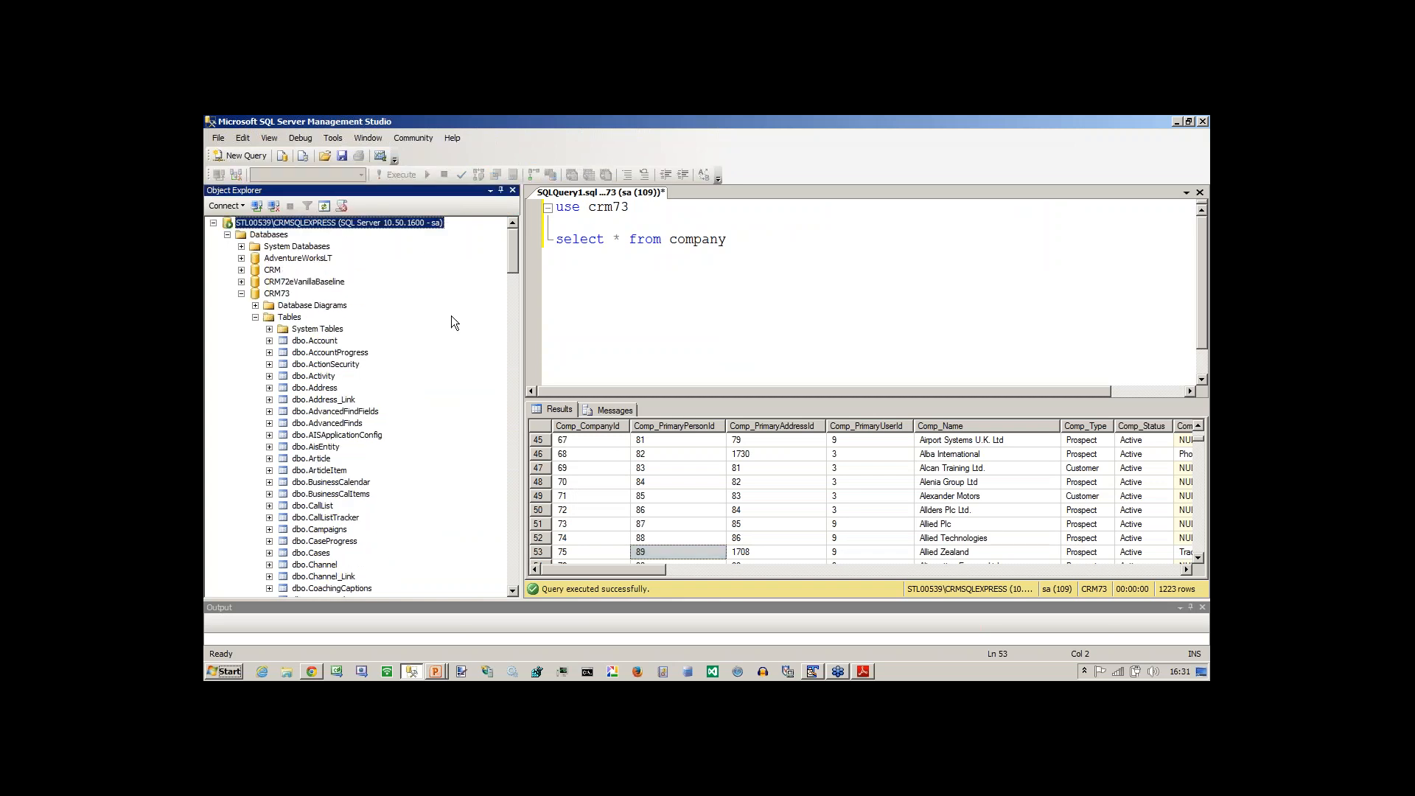
pyautogui.click(255, 317)
pyautogui.click(255, 328)
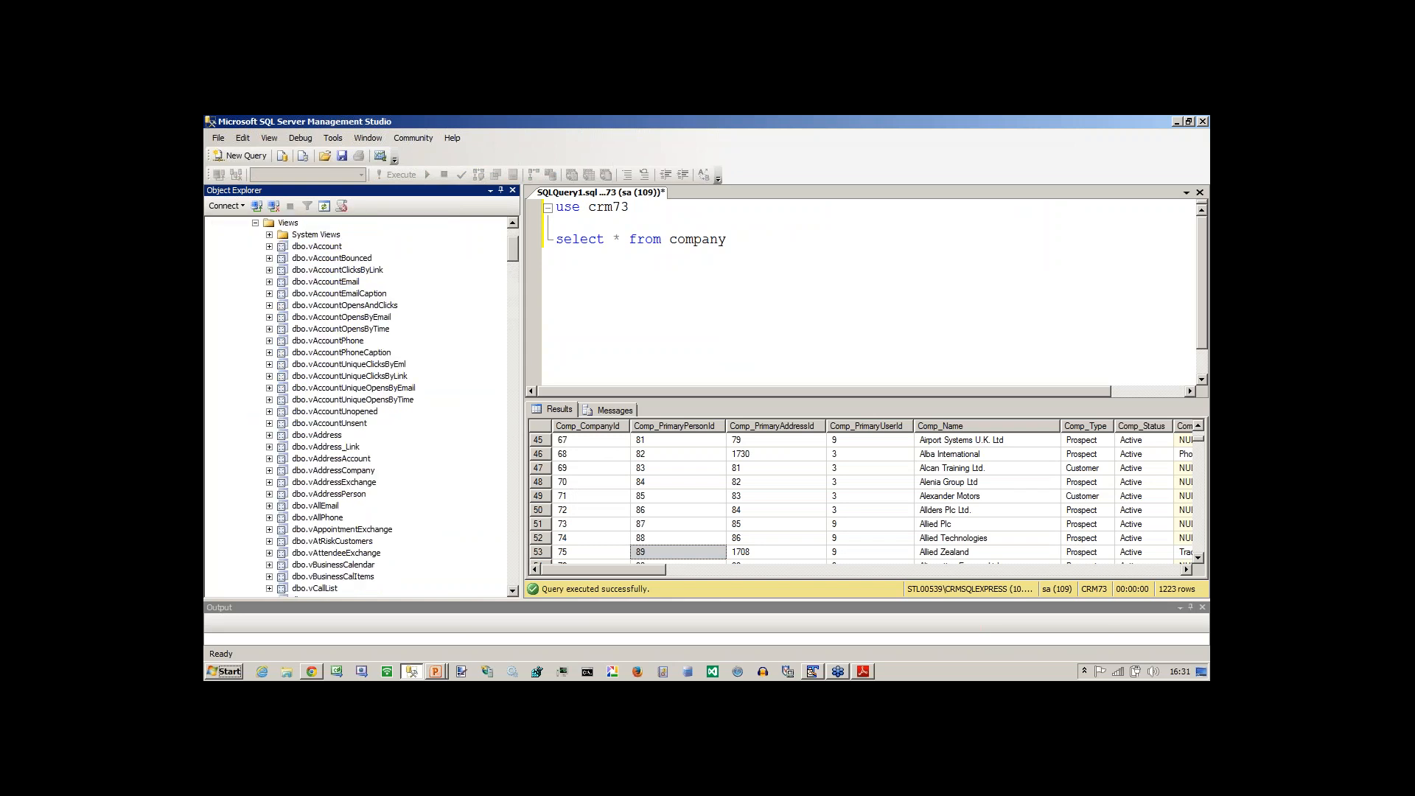
pyautogui.rightClick(286, 224)
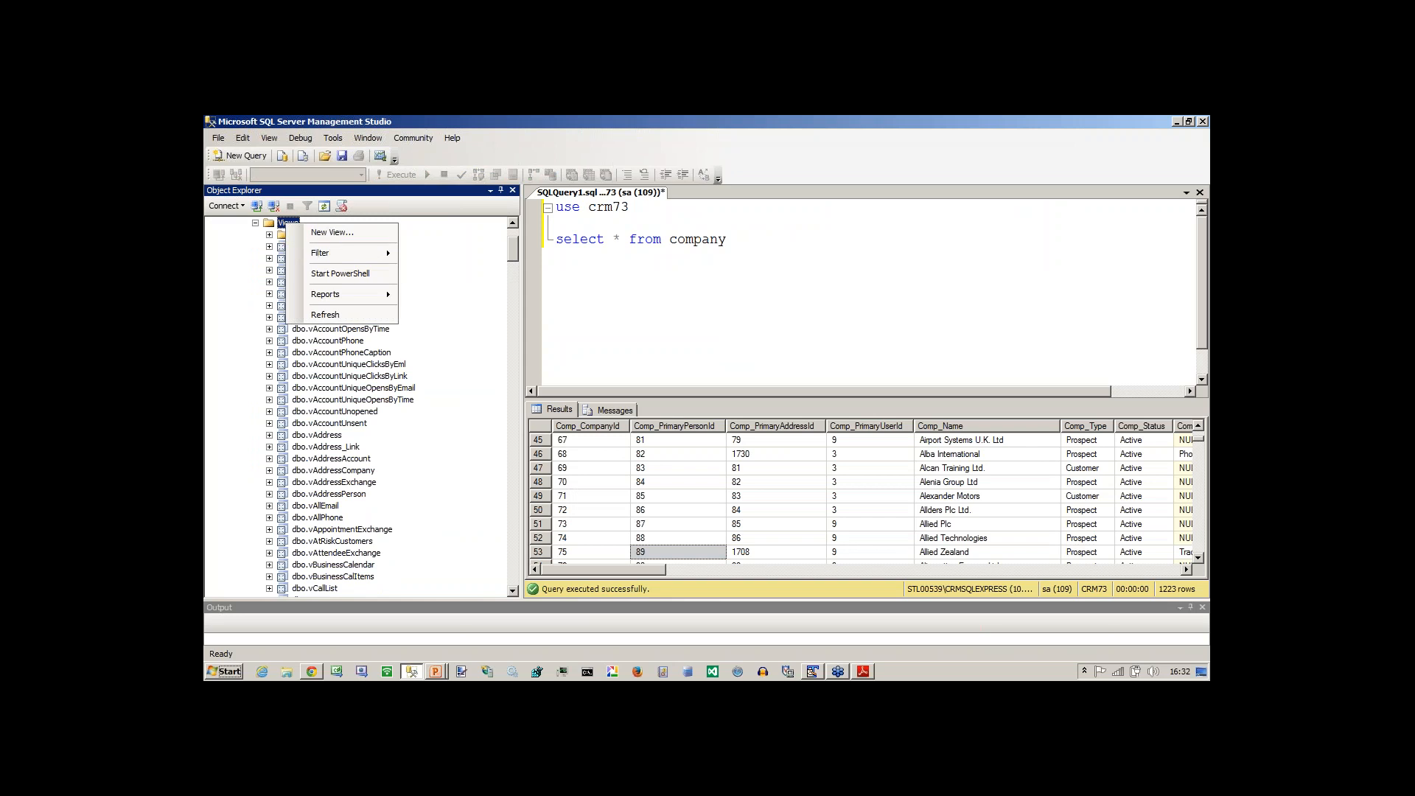
pyautogui.click(332, 233)
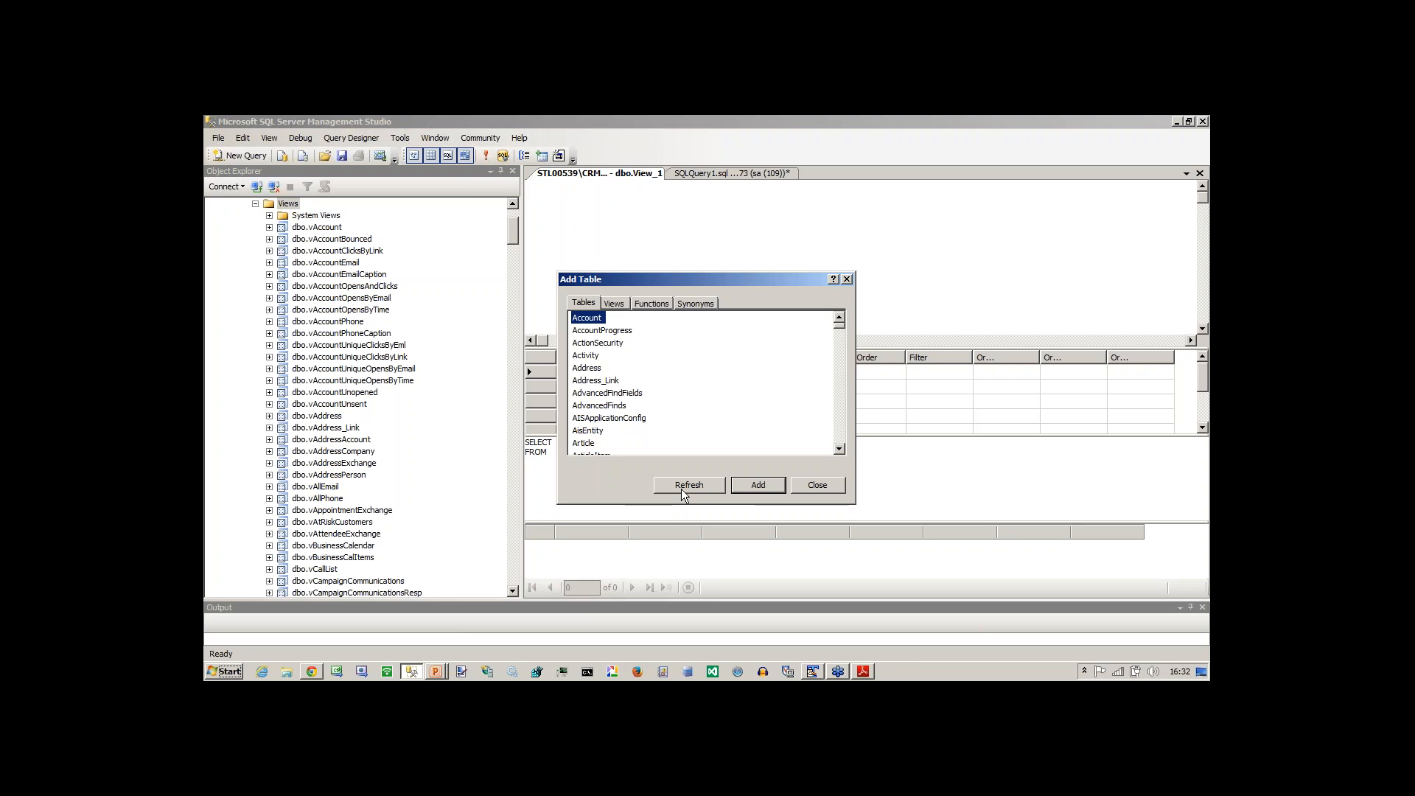
# Switch to Sage CRM in Chrome and open its administration area.
pyautogui.hotkey('alt', 'Tab')
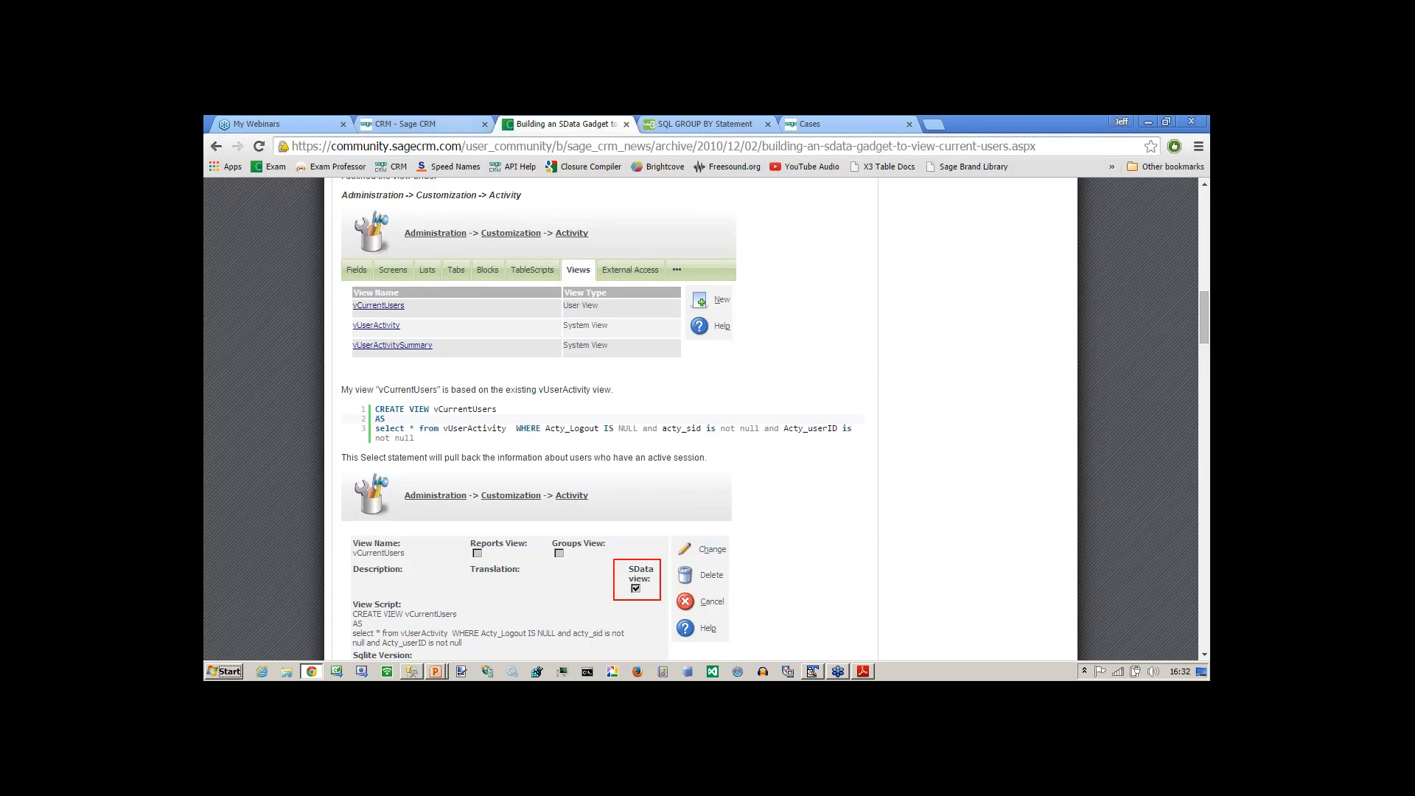
pyautogui.click(443, 125)
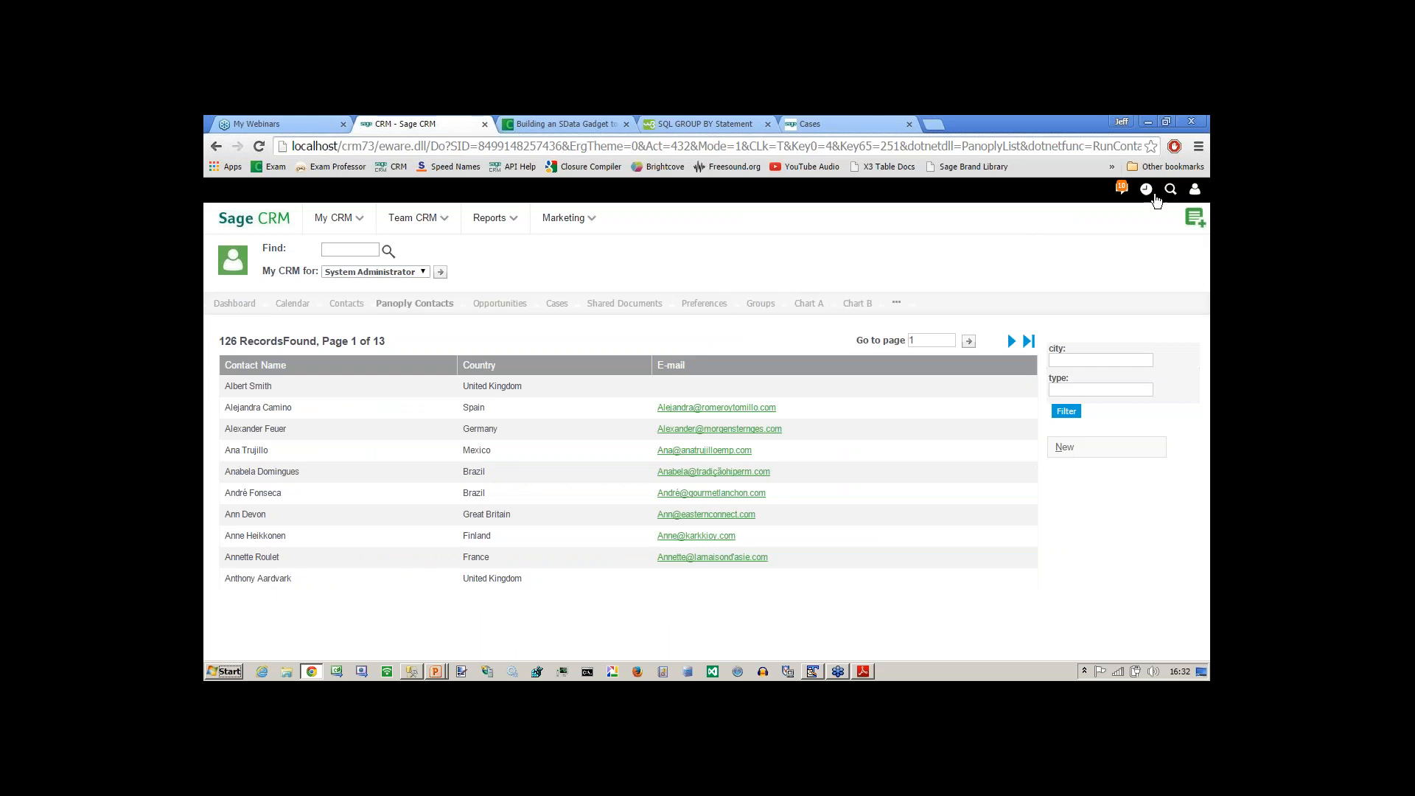
pyautogui.click(1195, 192)
pyautogui.click(1138, 238)
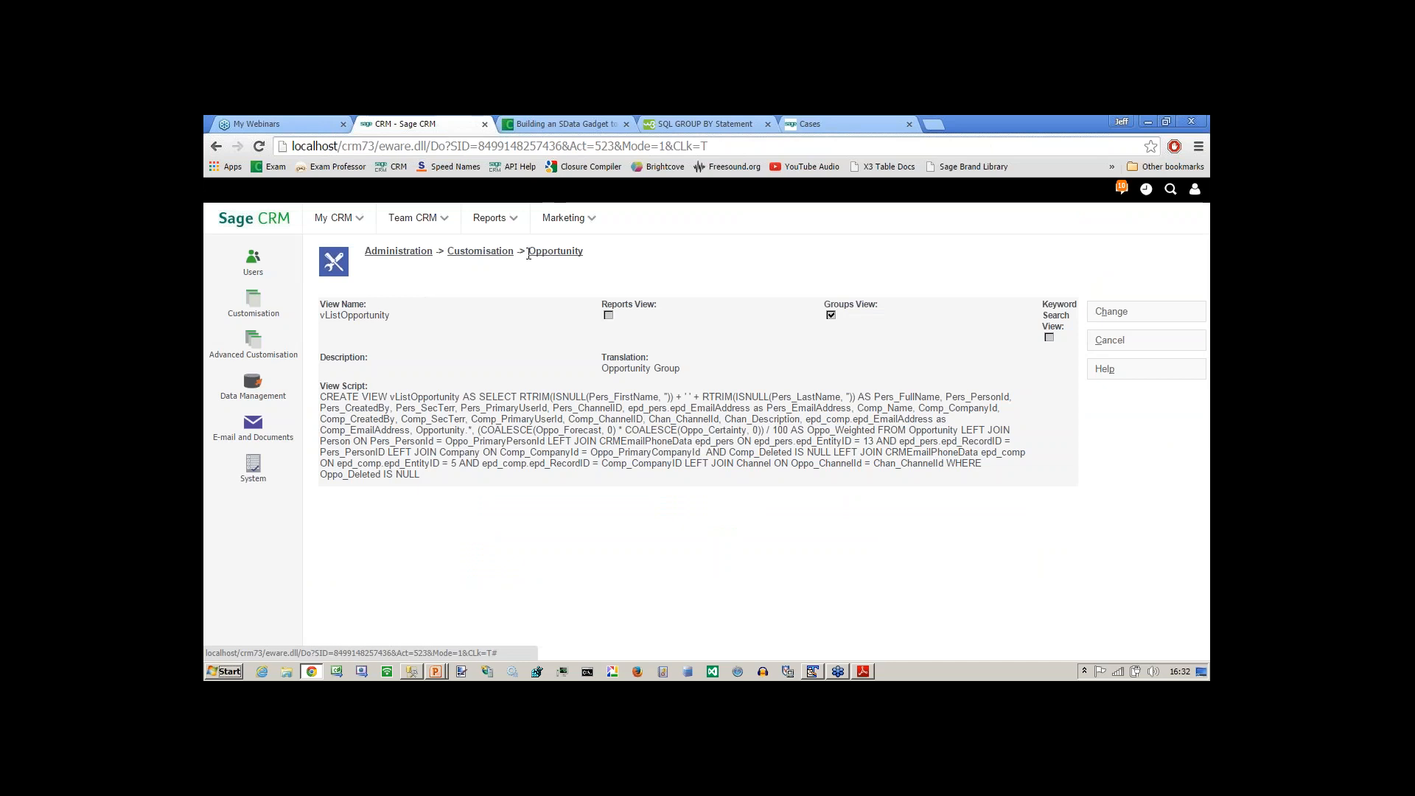
# Show the views defined for the Opportunity entity and open a blank form for a new one.
pyautogui.click(539, 254)
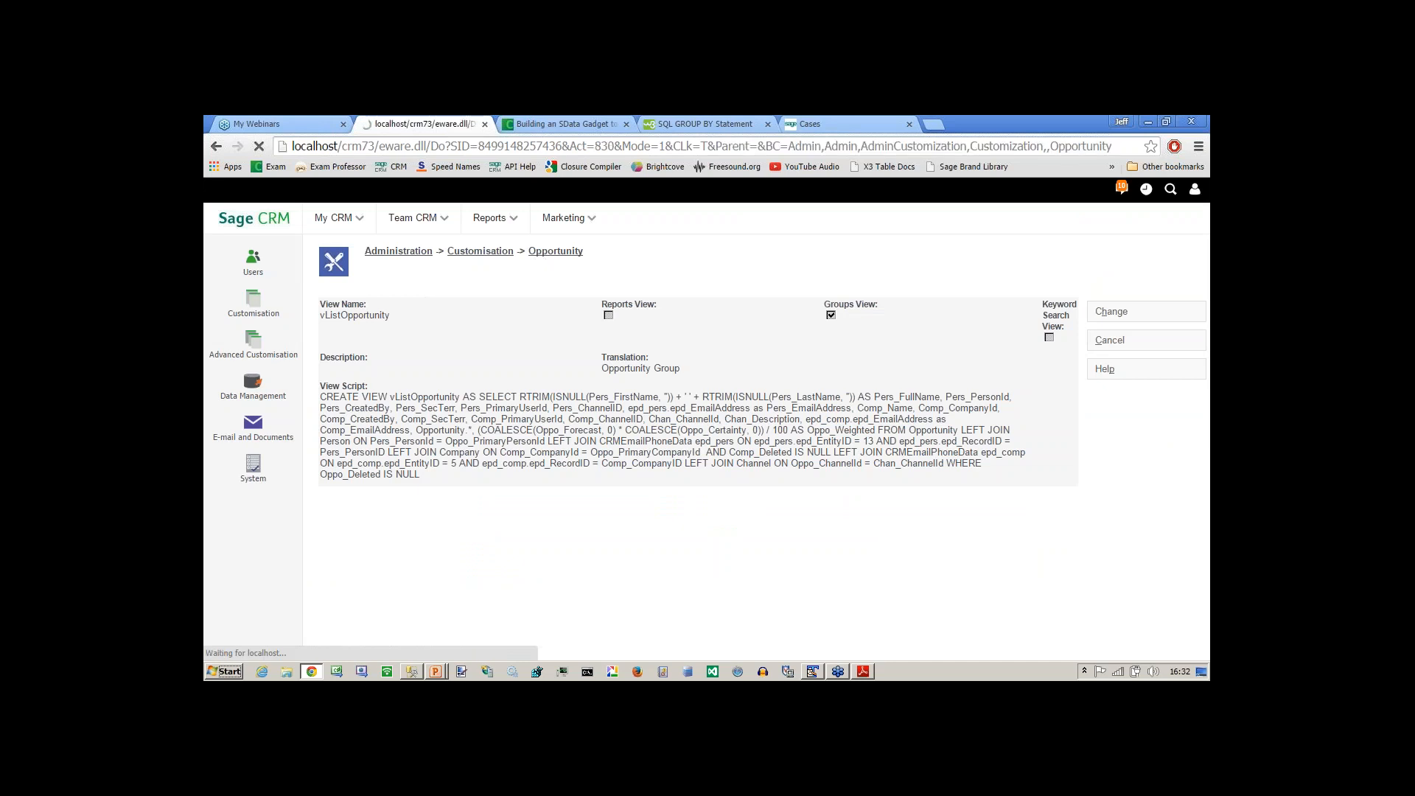
pyautogui.click(600, 304)
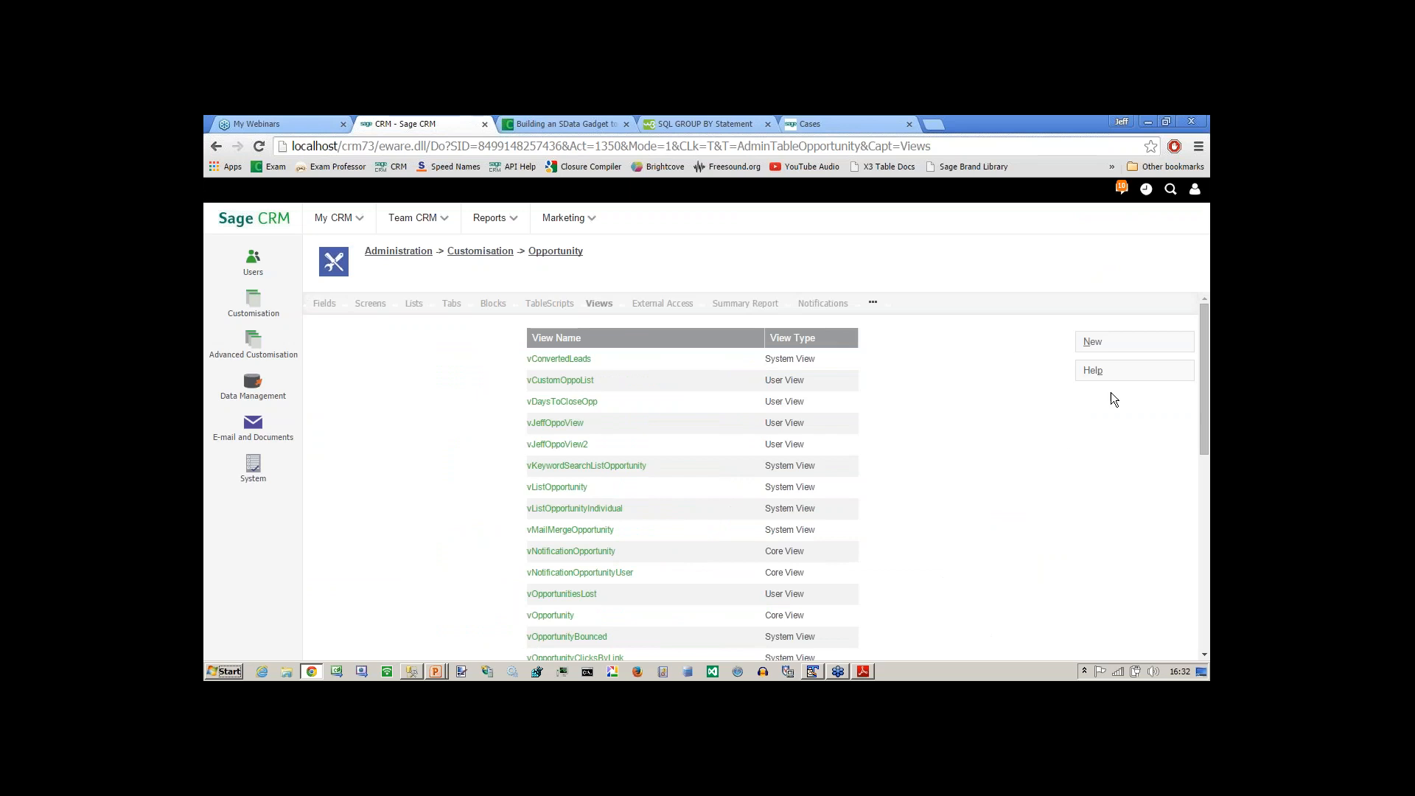
pyautogui.click(1093, 347)
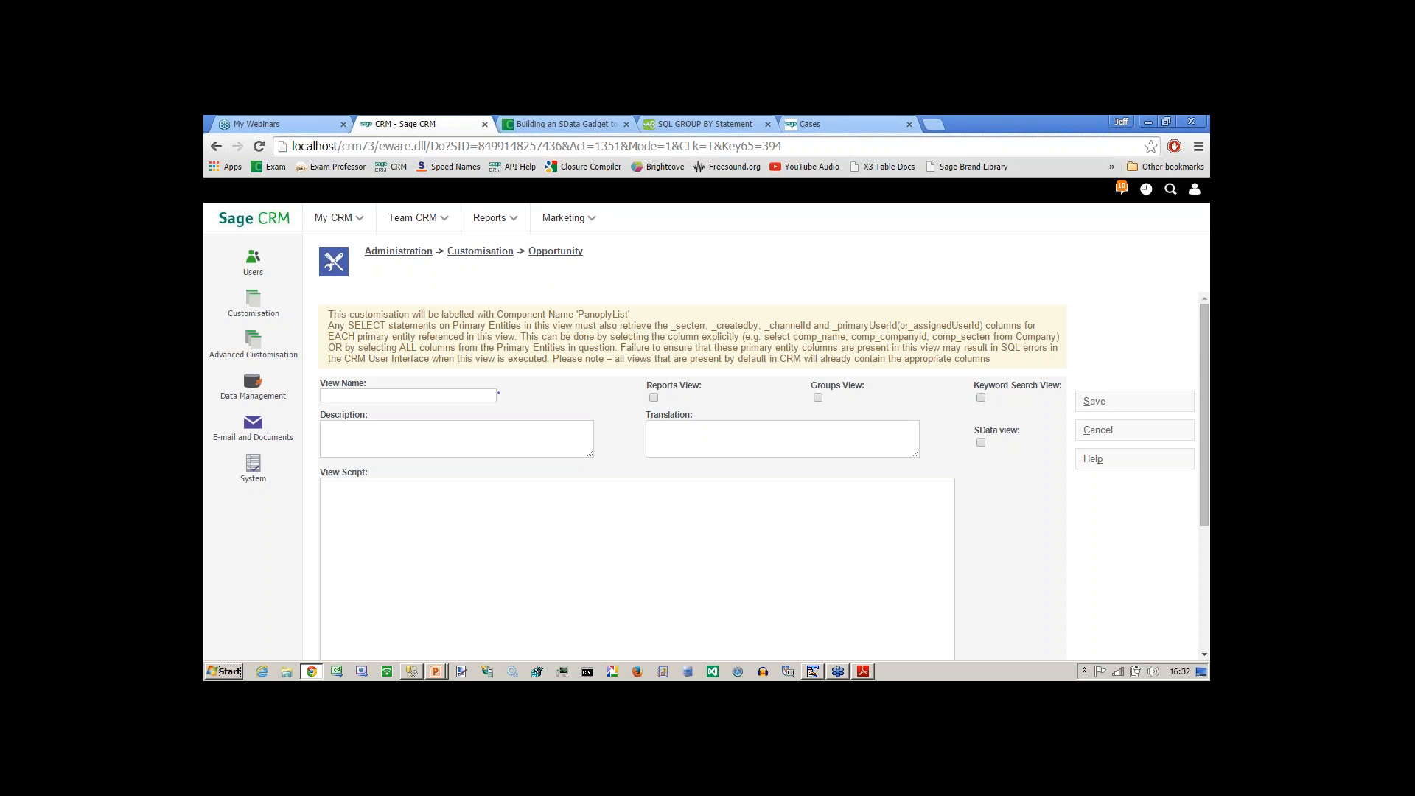
# Switch back to the Add Table dialog in SQL Server Management Studio.
pyautogui.hotkey('alt', 'Tab')
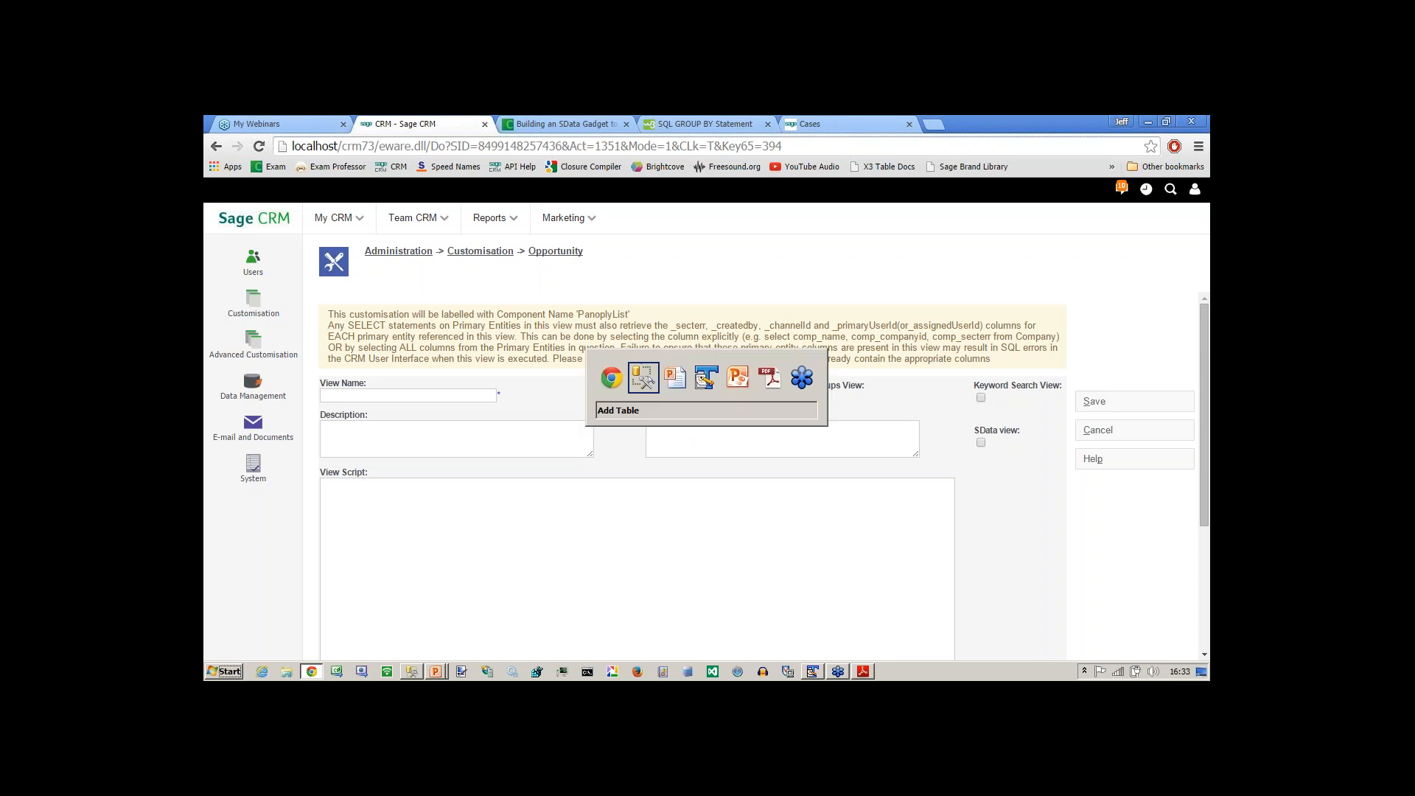
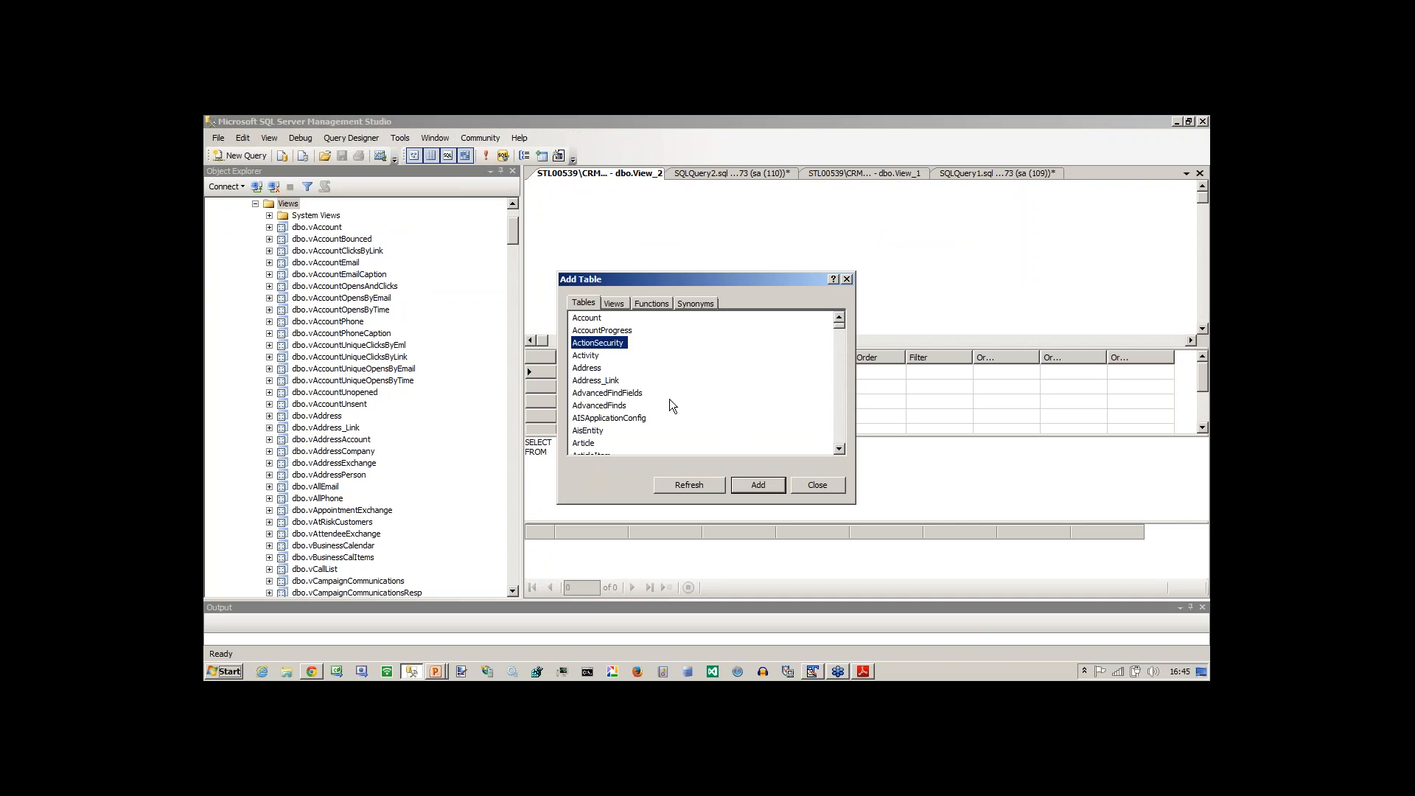
# Add the Opportunity table to the new view and close the Add Table dialog.
pyautogui.press('Down')
pyautogui.press('Down')
pyautogui.press('Down')
pyautogui.press('Down')
pyautogui.press('Down')
pyautogui.press('Down')
pyautogui.press('Down')
pyautogui.press('Down')
pyautogui.press('Down')
pyautogui.press('Down')
pyautogui.press('Down')
pyautogui.press('Down')
pyautogui.press('Down')
pyautogui.press('Down')
pyautogui.press('Down')
pyautogui.press('Down')
pyautogui.press('Down')
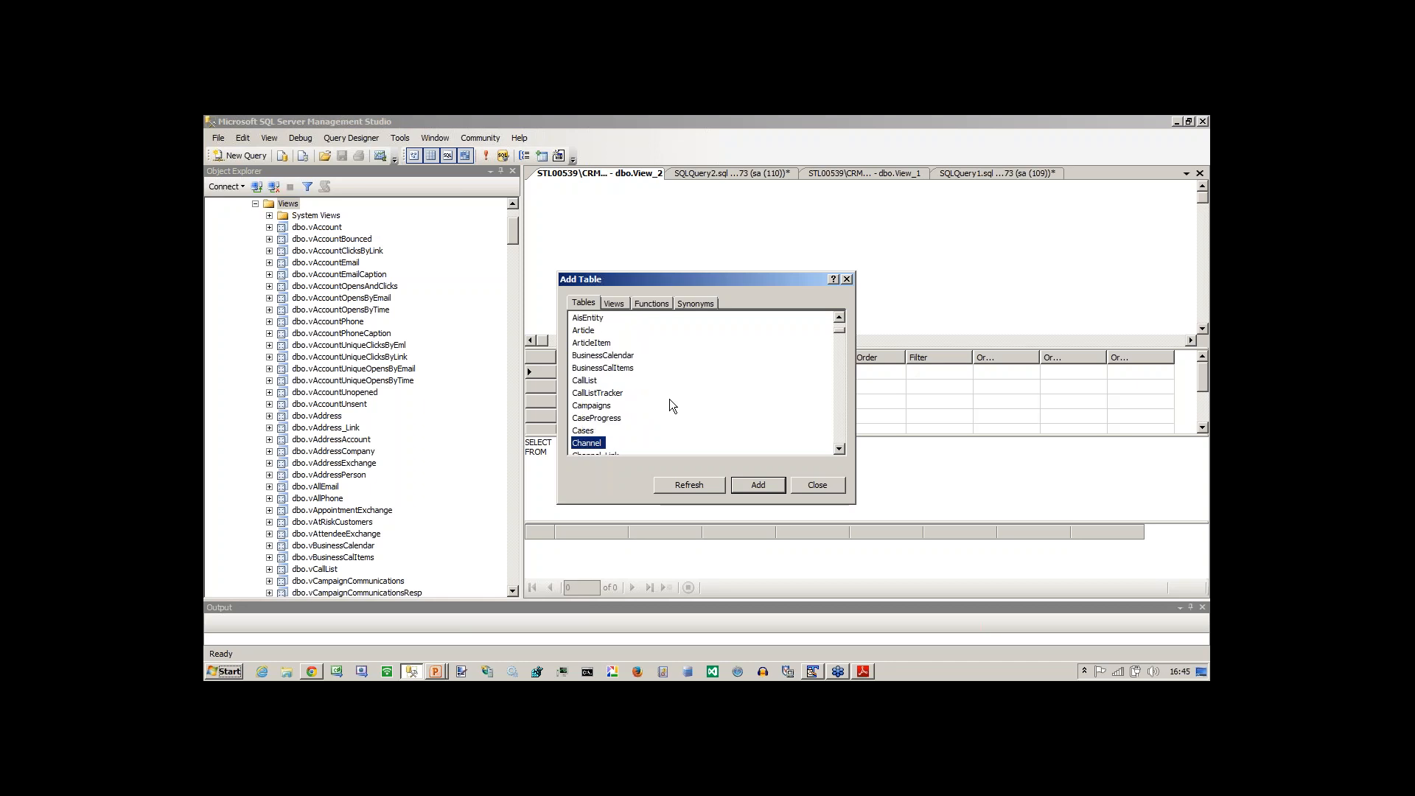
pyautogui.press('o')
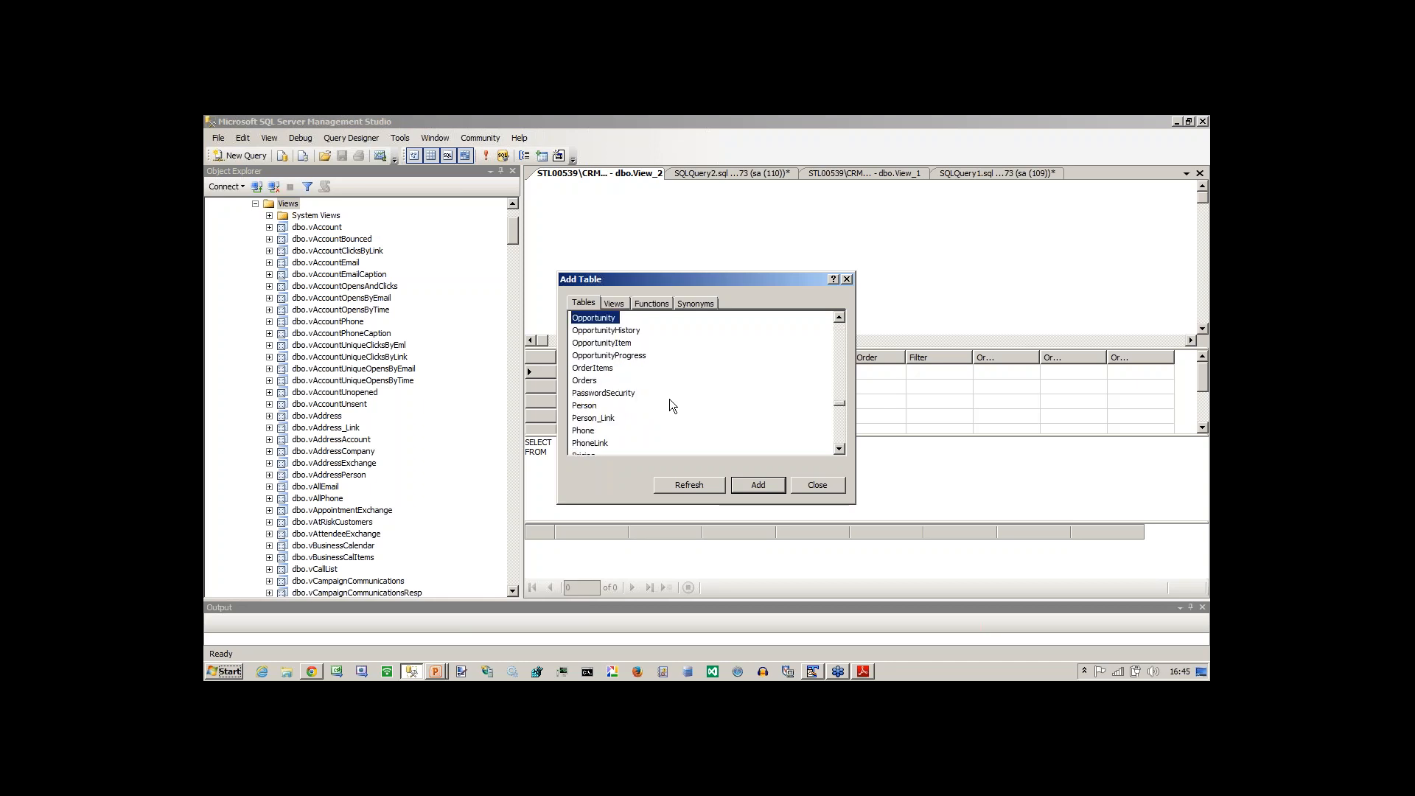
pyautogui.click(776, 481)
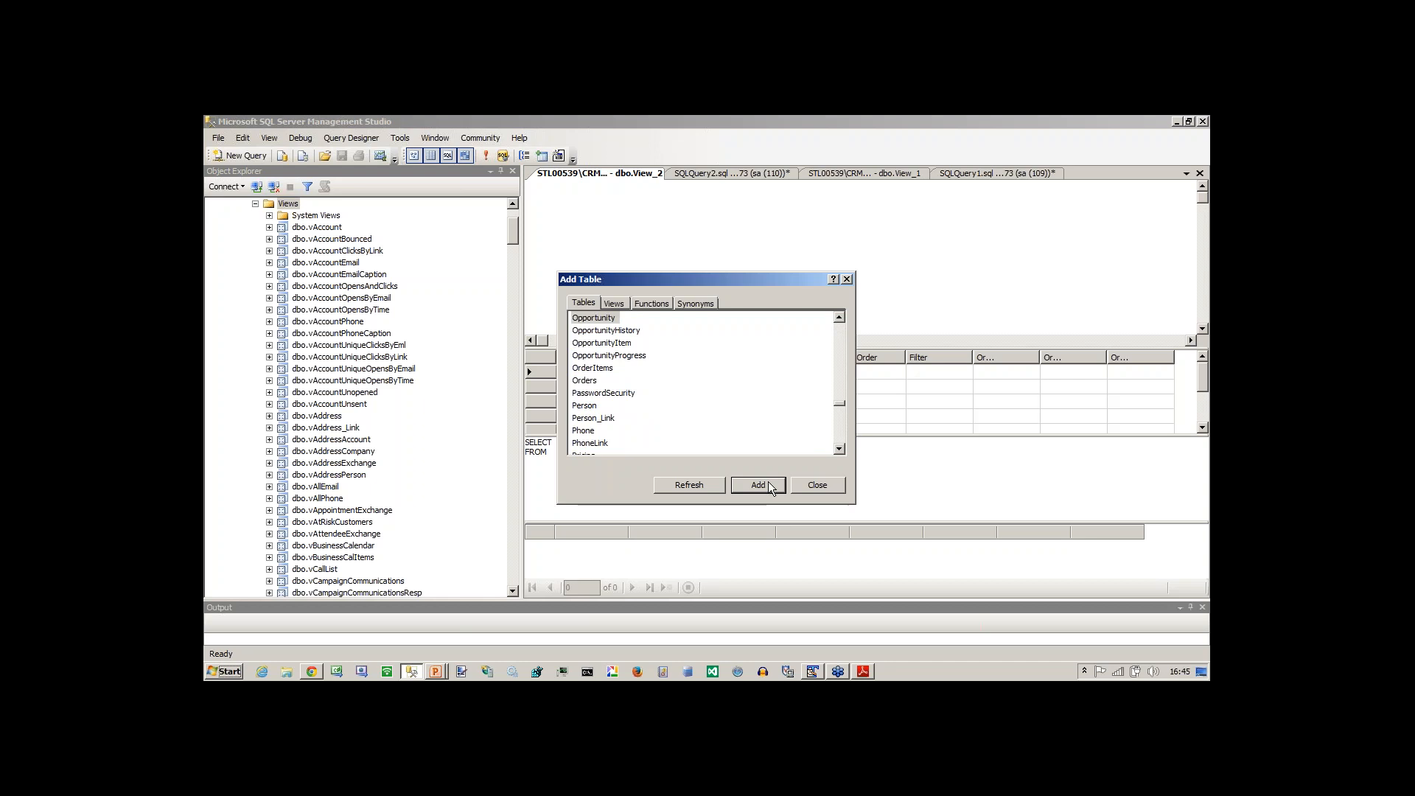
pyautogui.click(810, 485)
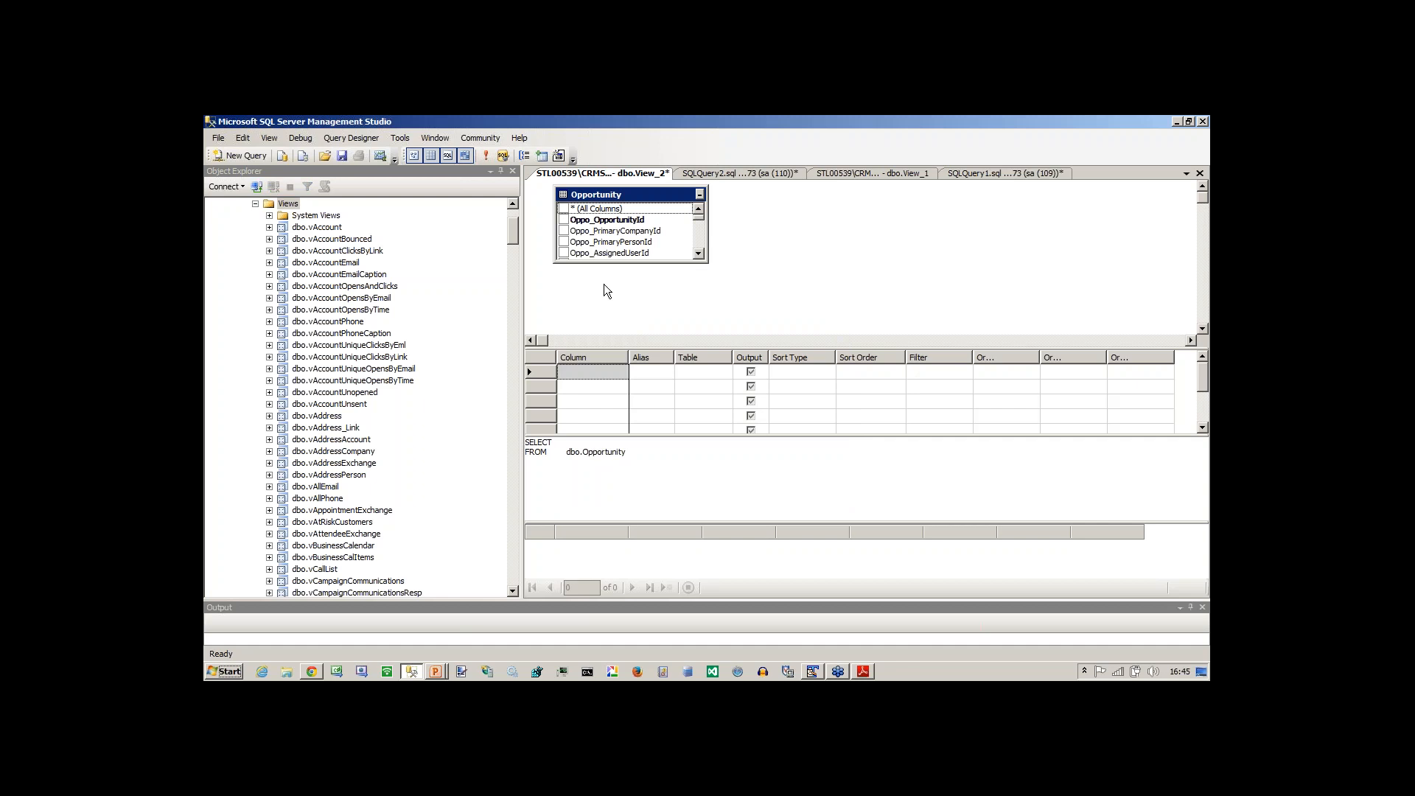
# Output all columns of the Opportunity table and enlarge the table's box to show more fields.
pyautogui.click(564, 208)
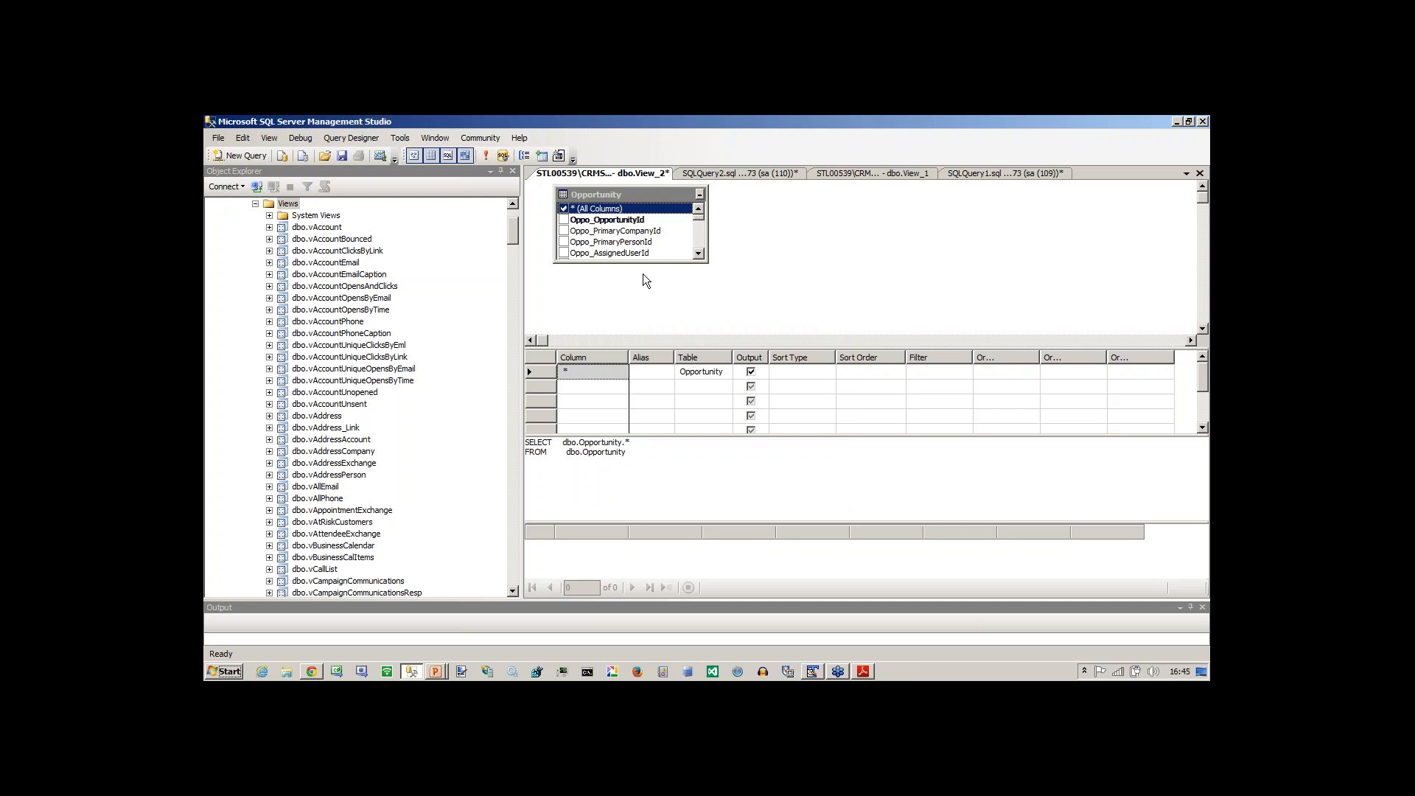
pyautogui.moveTo(640, 263); pyautogui.dragTo(638, 315)
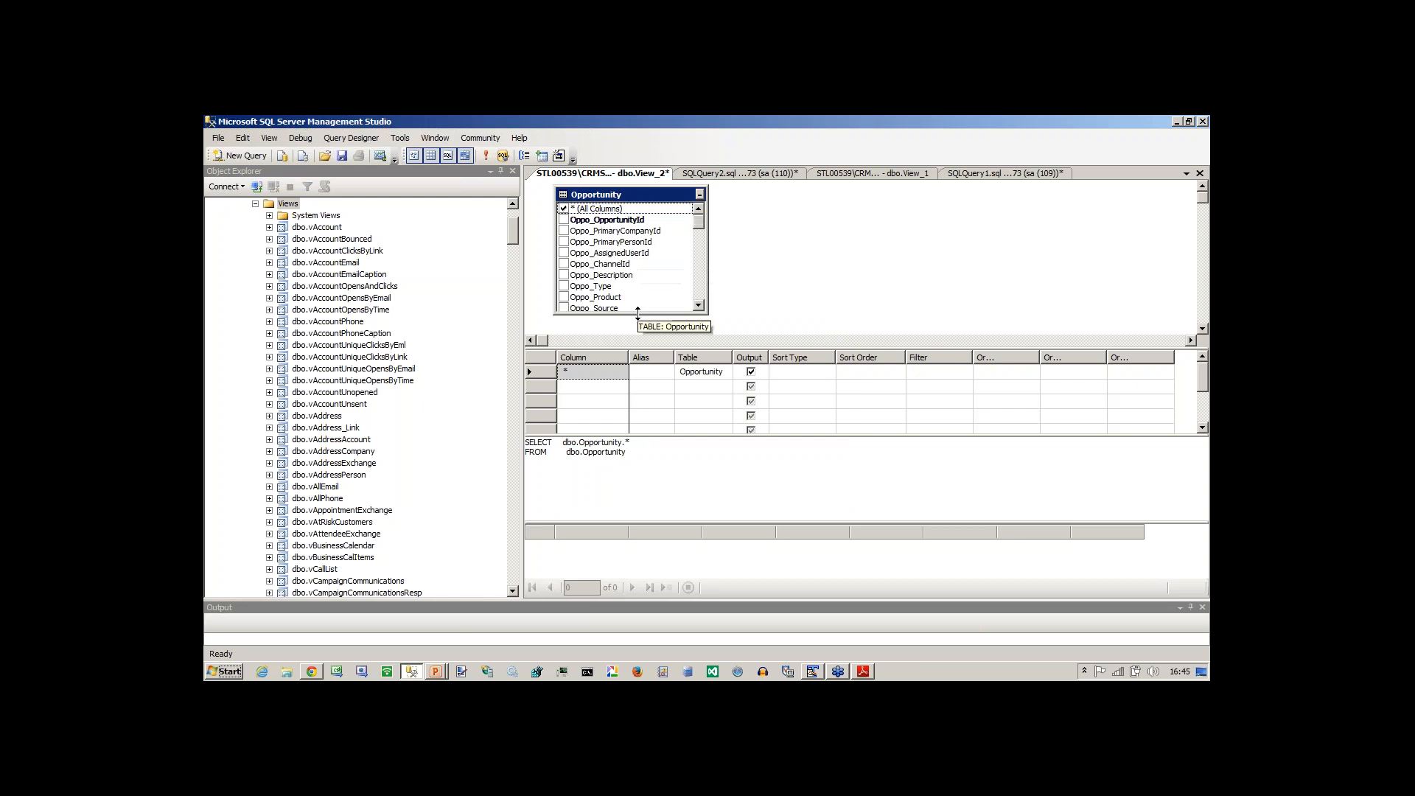
# Add Oppo_Forecast to the view as a filter-only column, excluded from the output, with the criterion < 100.
pyautogui.moveTo(702, 224); pyautogui.dragTo(702, 233)
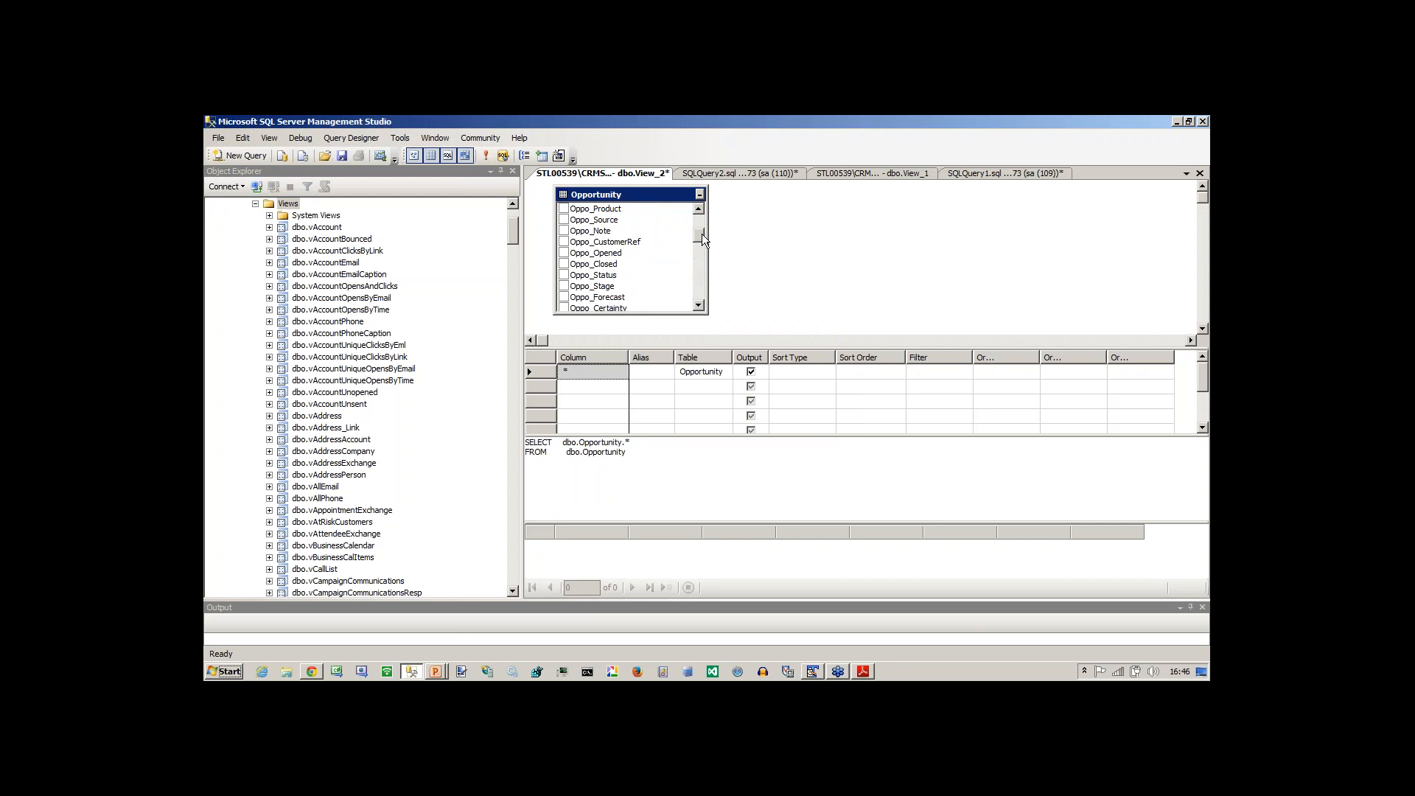
pyautogui.click(564, 298)
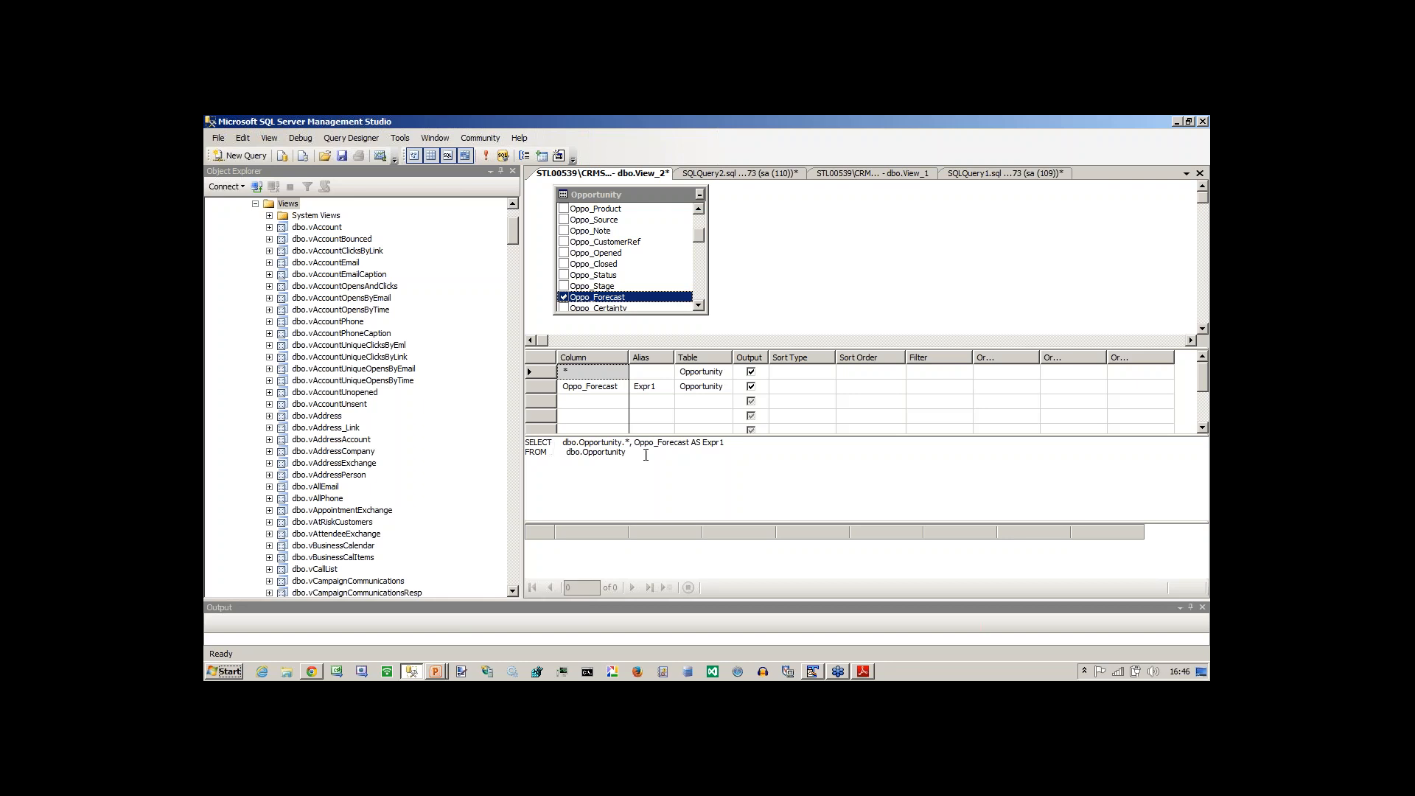
pyautogui.click(661, 386)
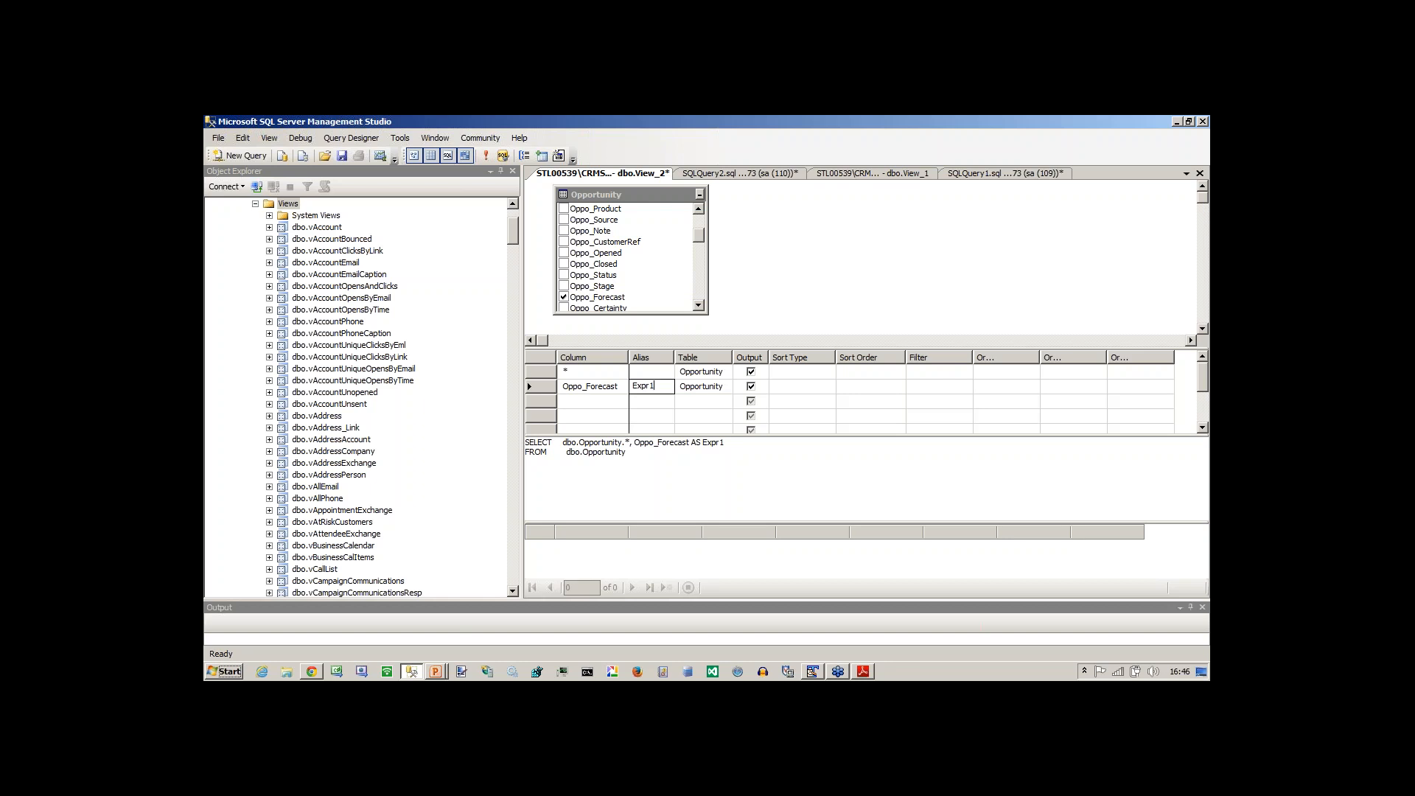
pyautogui.click(751, 387)
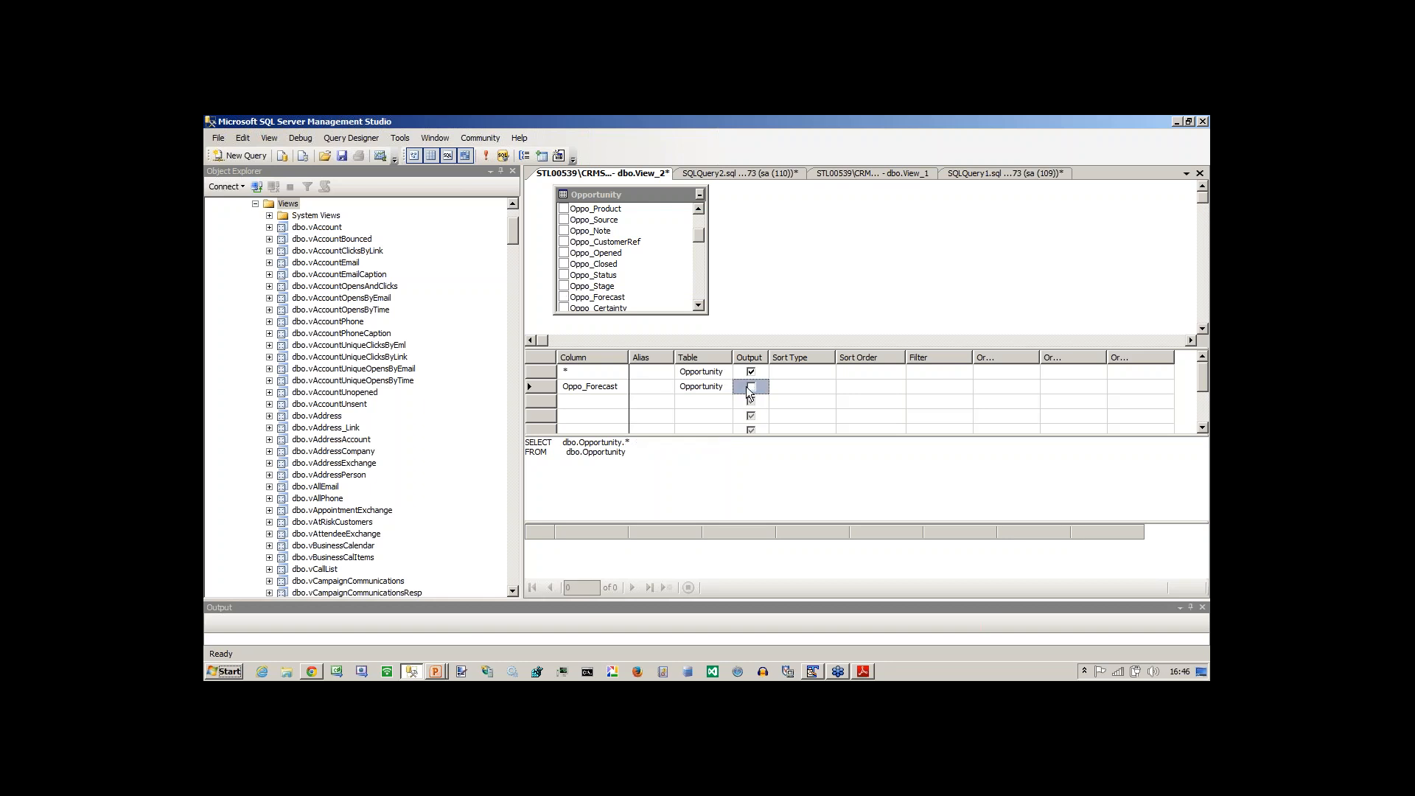
pyautogui.click(911, 388)
pyautogui.write('<100')
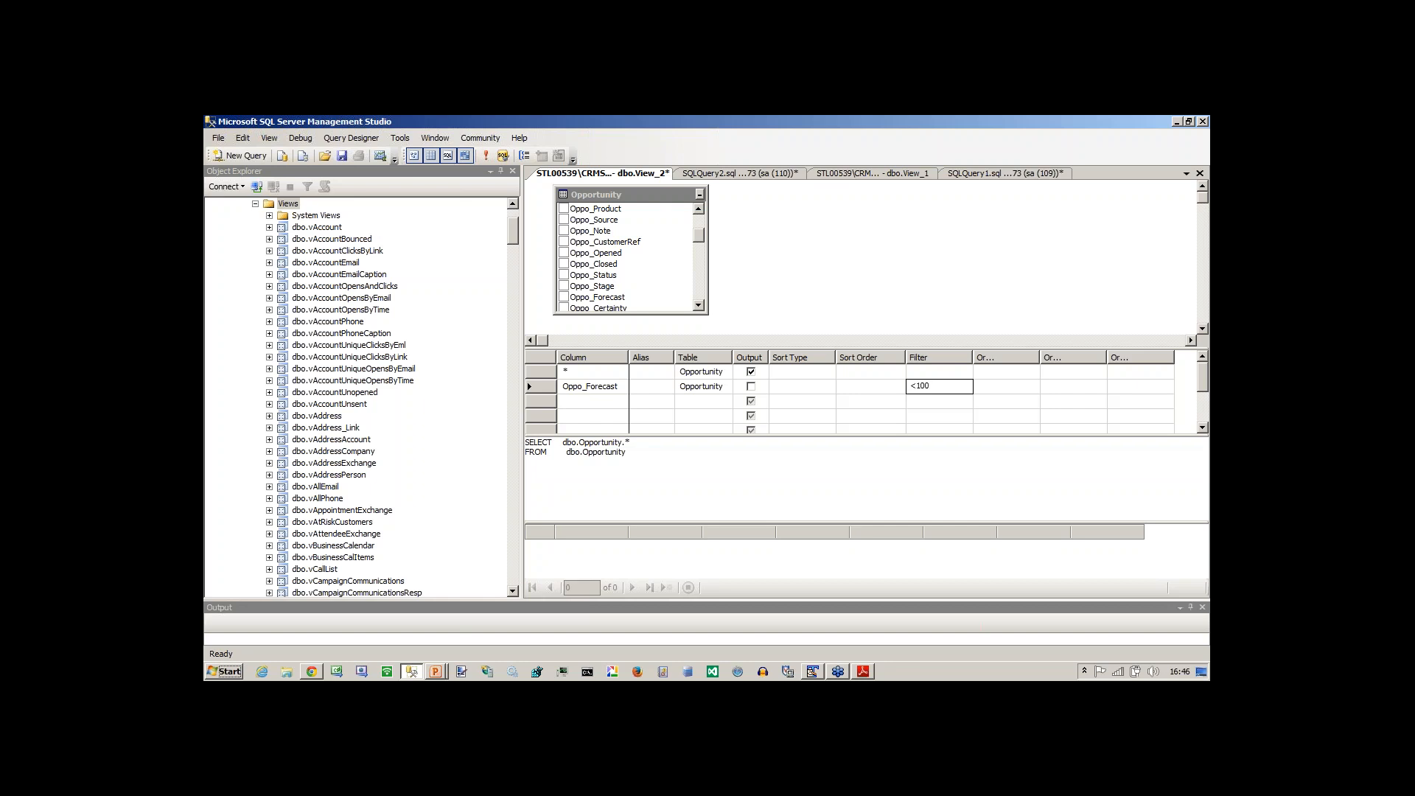
pyautogui.press('Return')
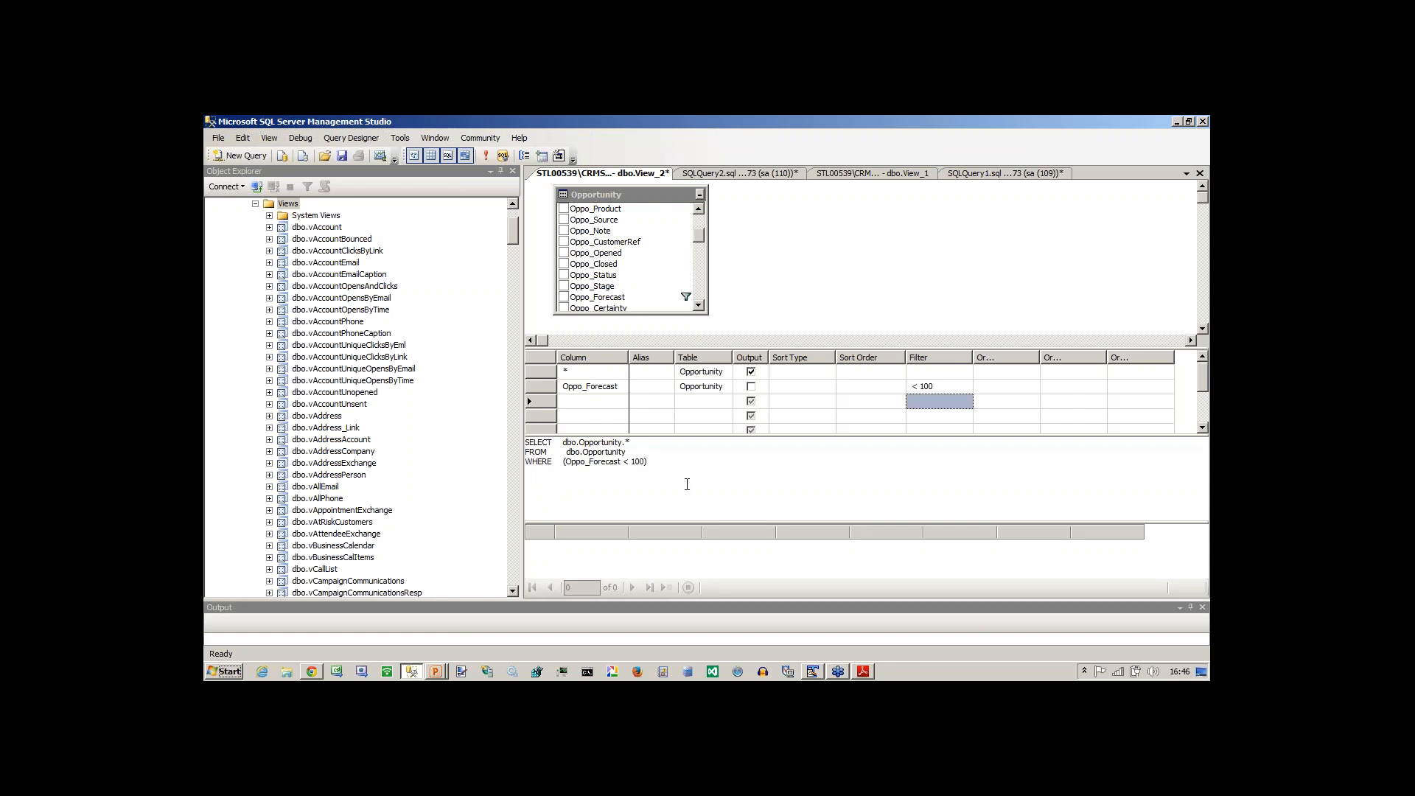
# Review the generated SQL statement, execute it and enlarge the results area.
pyautogui.moveTo(654, 462); pyautogui.dragTo(524, 439)
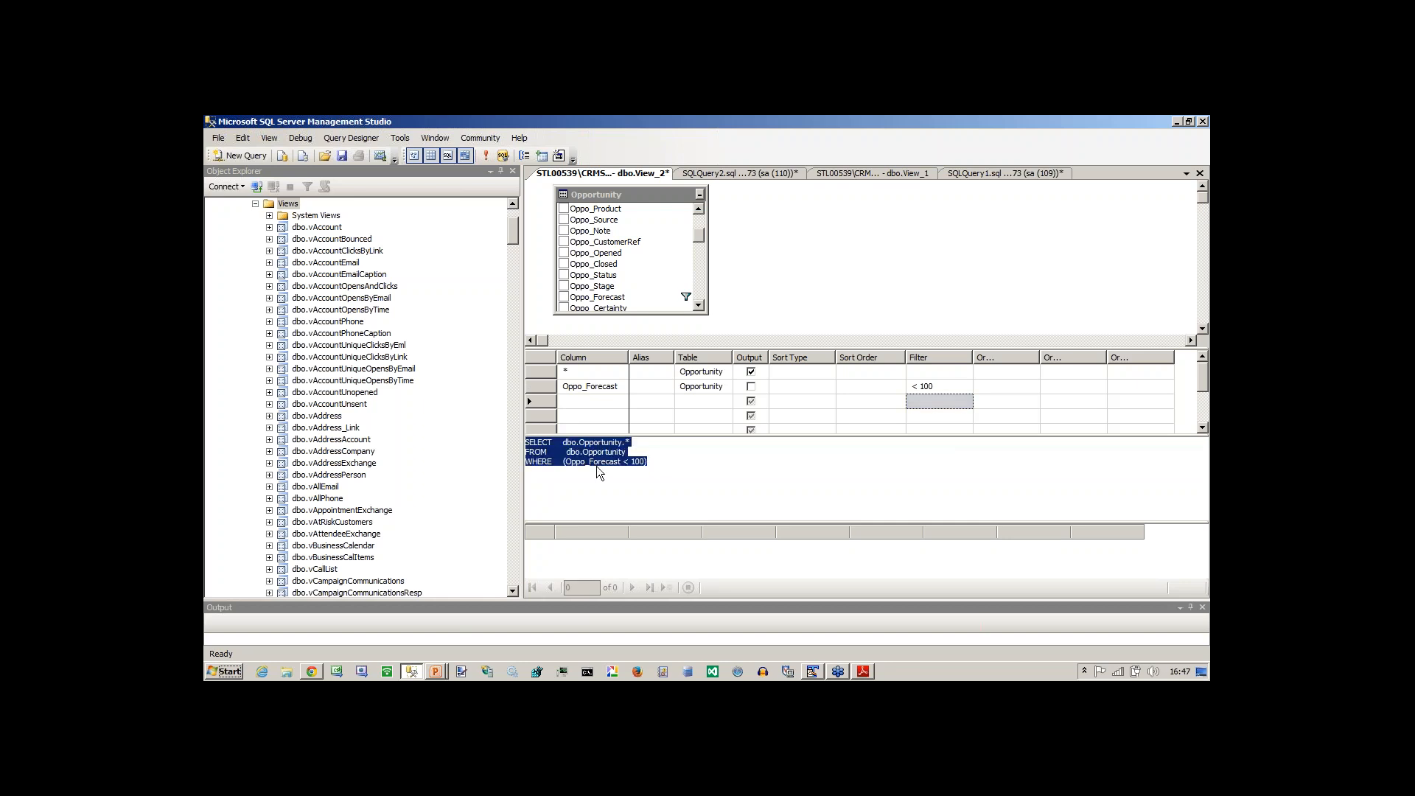
pyautogui.click(633, 445)
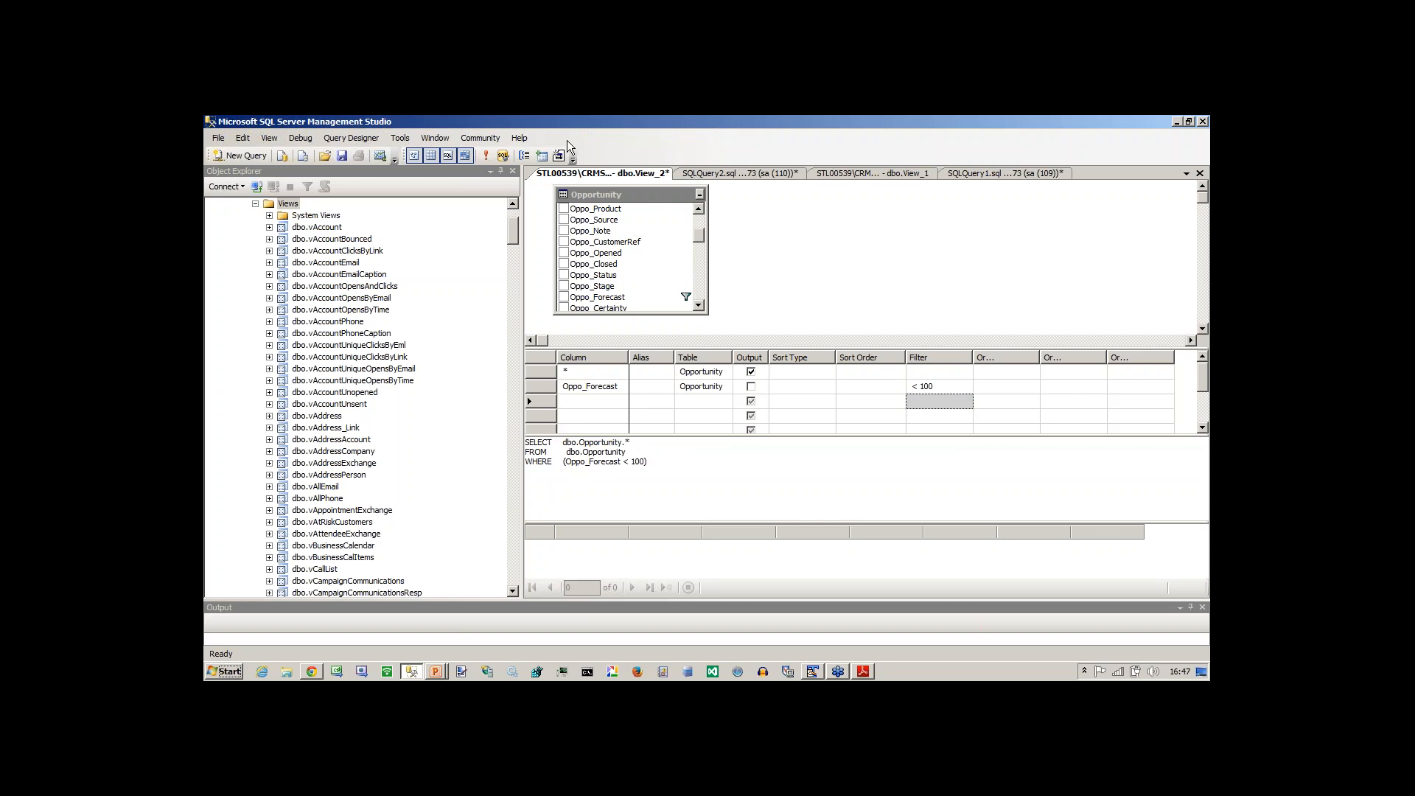
pyautogui.click(486, 156)
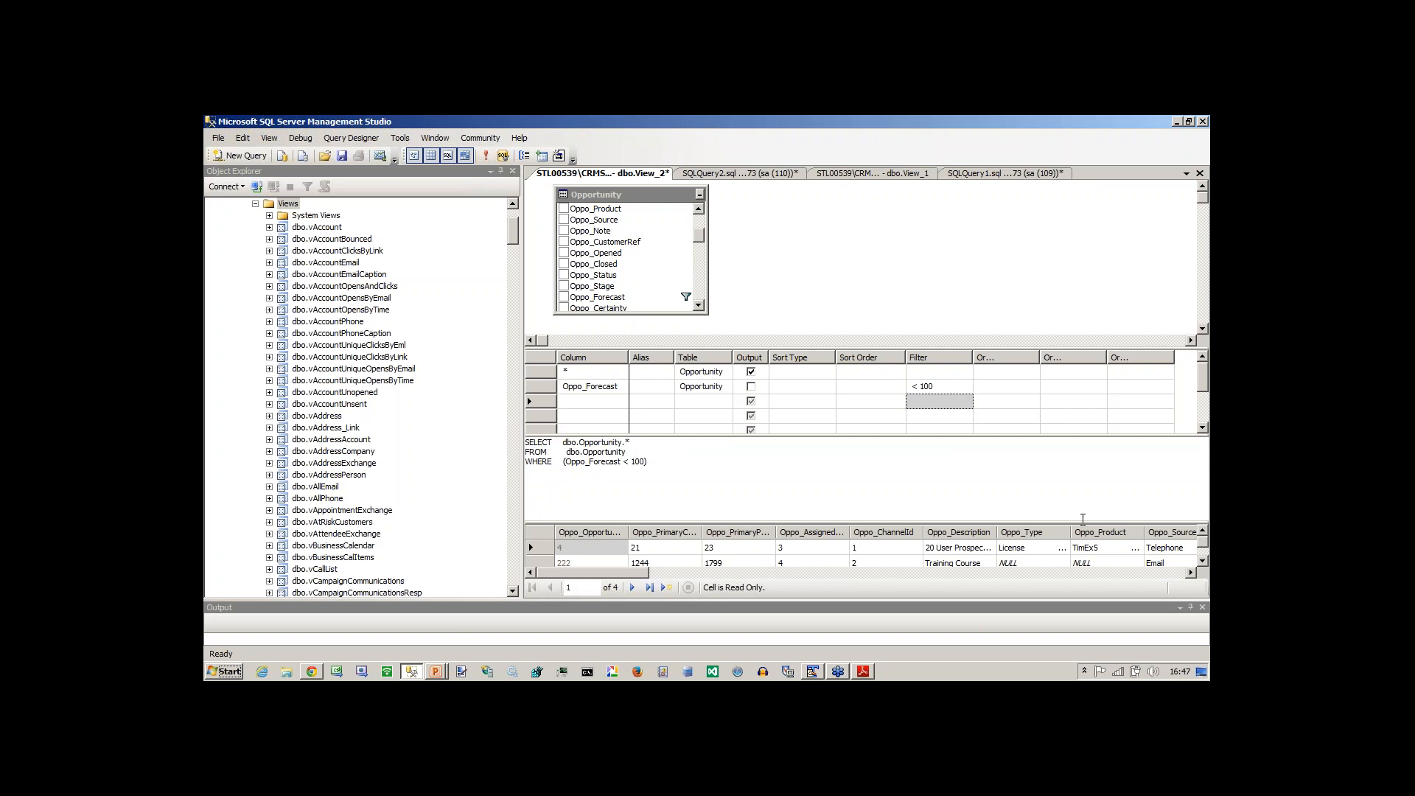
pyautogui.moveTo(1081, 522); pyautogui.dragTo(1078, 486)
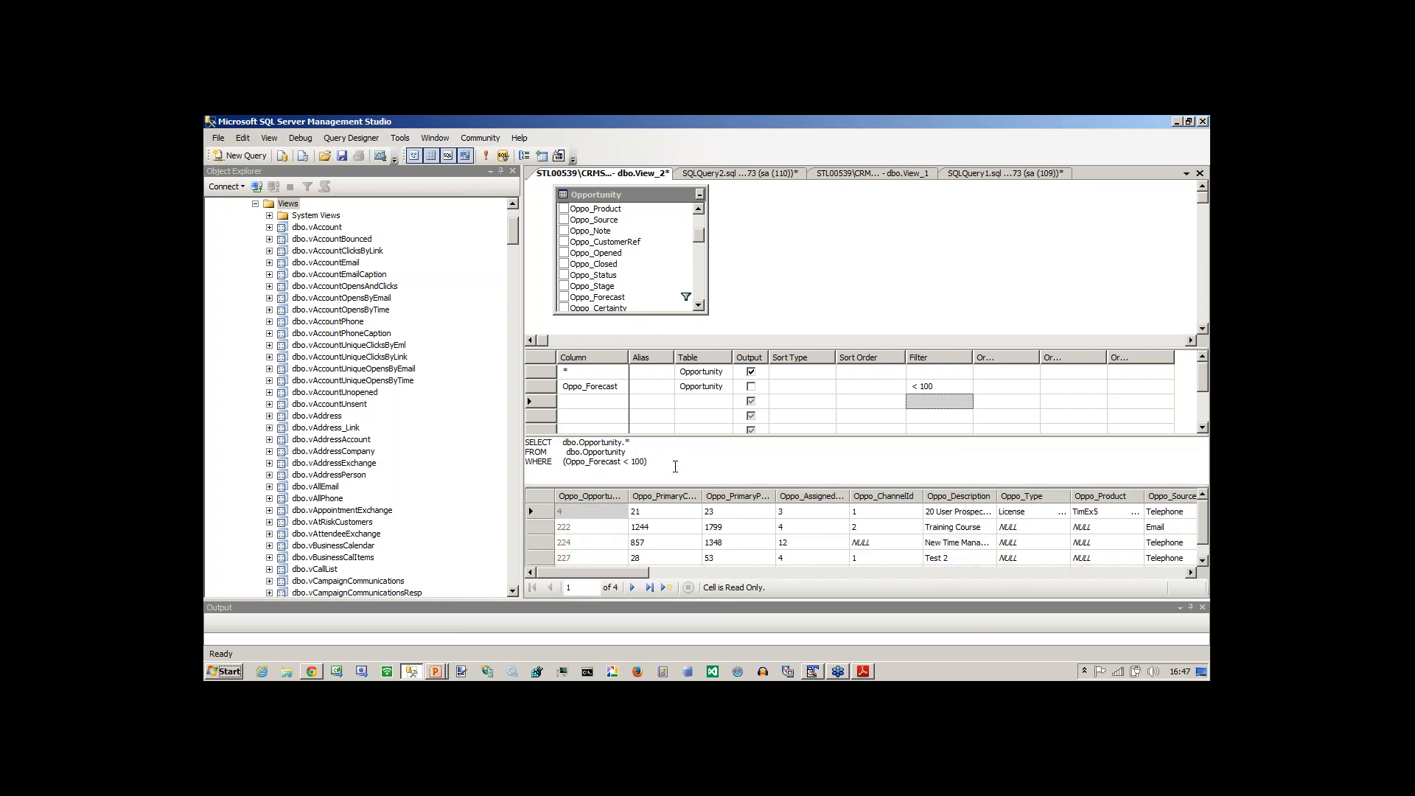
# Copy the view's complete SQL statement and switch to the Sage CRM page in Chrome.
pyautogui.hotkey('alt', 'Tab')
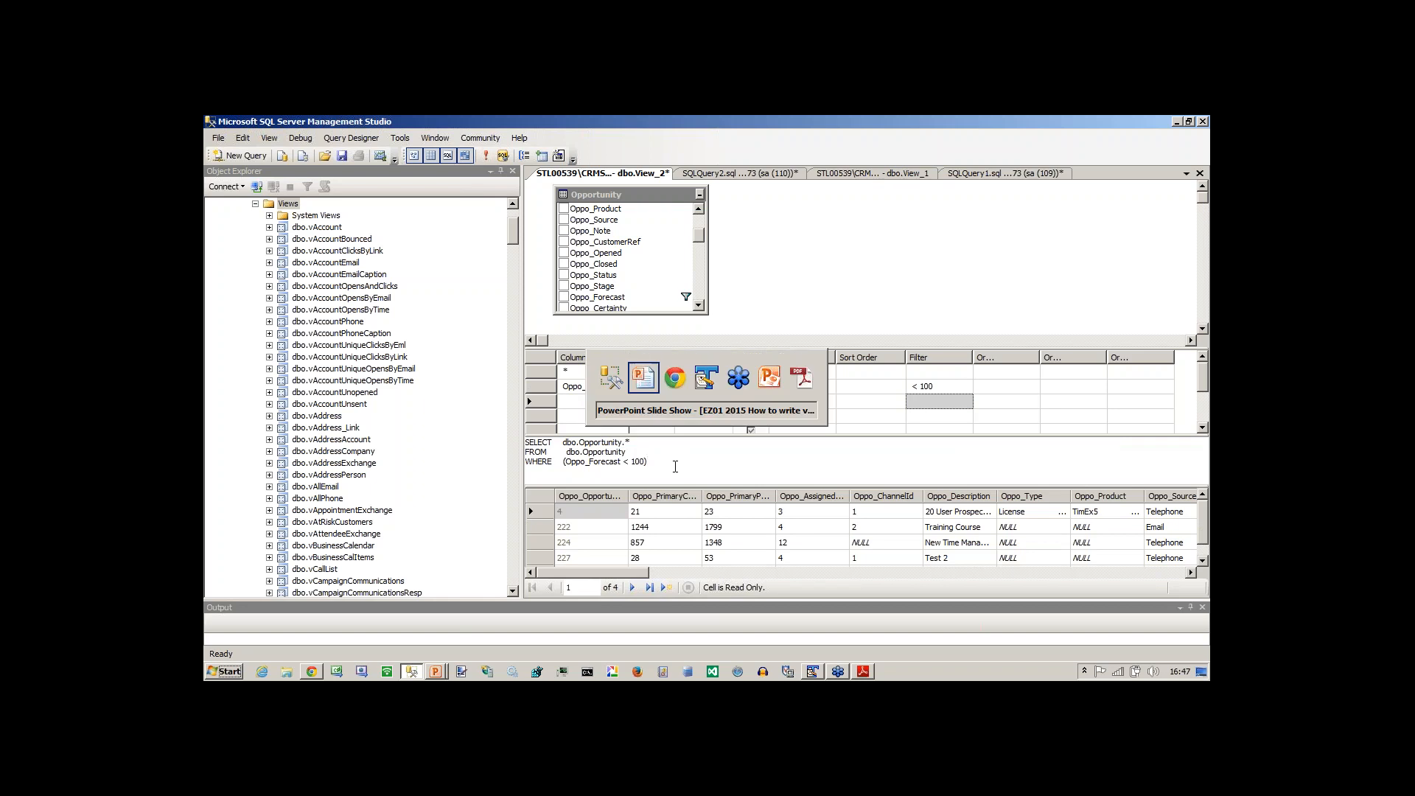
pyautogui.hotkey('alt', 'shift', 'Tab')
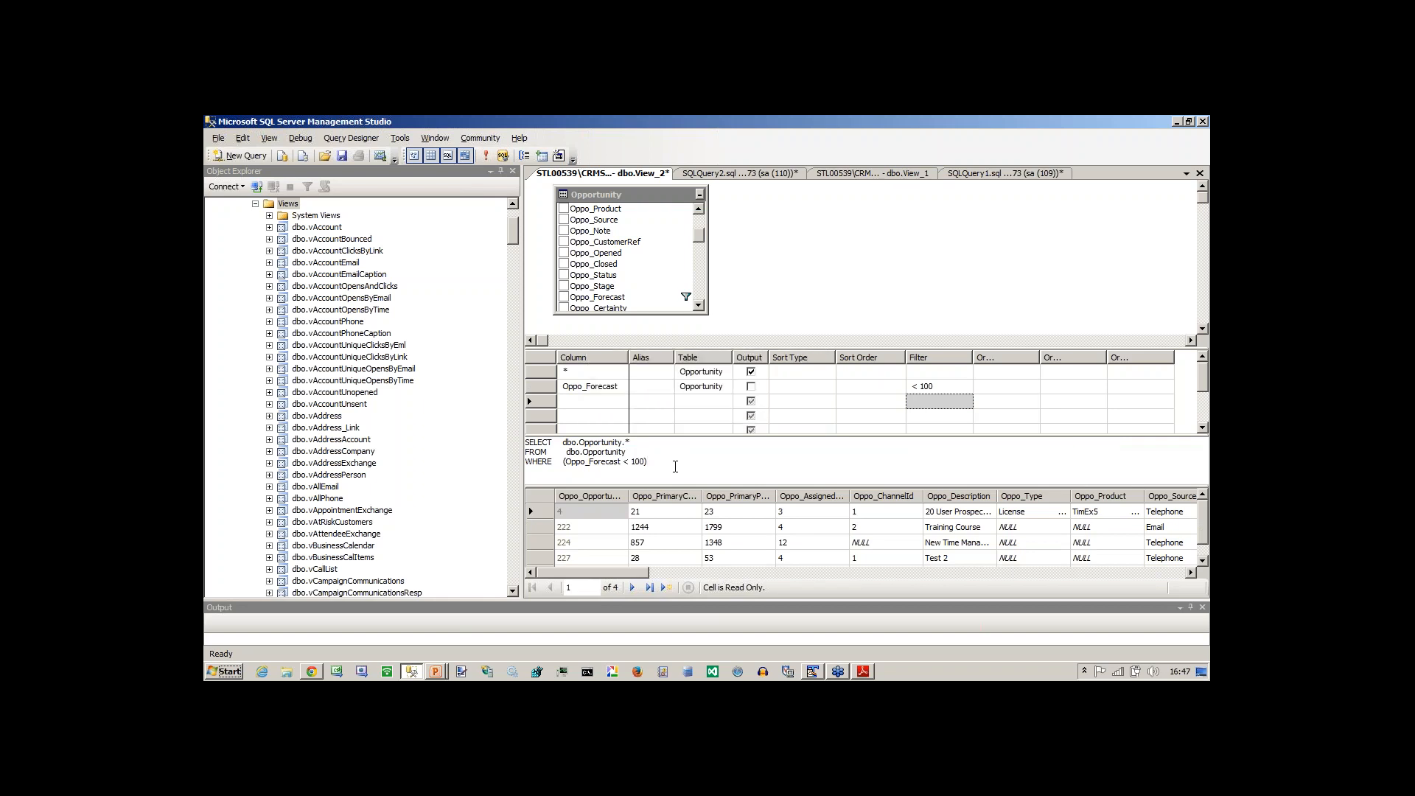
pyautogui.hotkey('ctrl', 'a')
pyautogui.hotkey('ctrl', 'c')
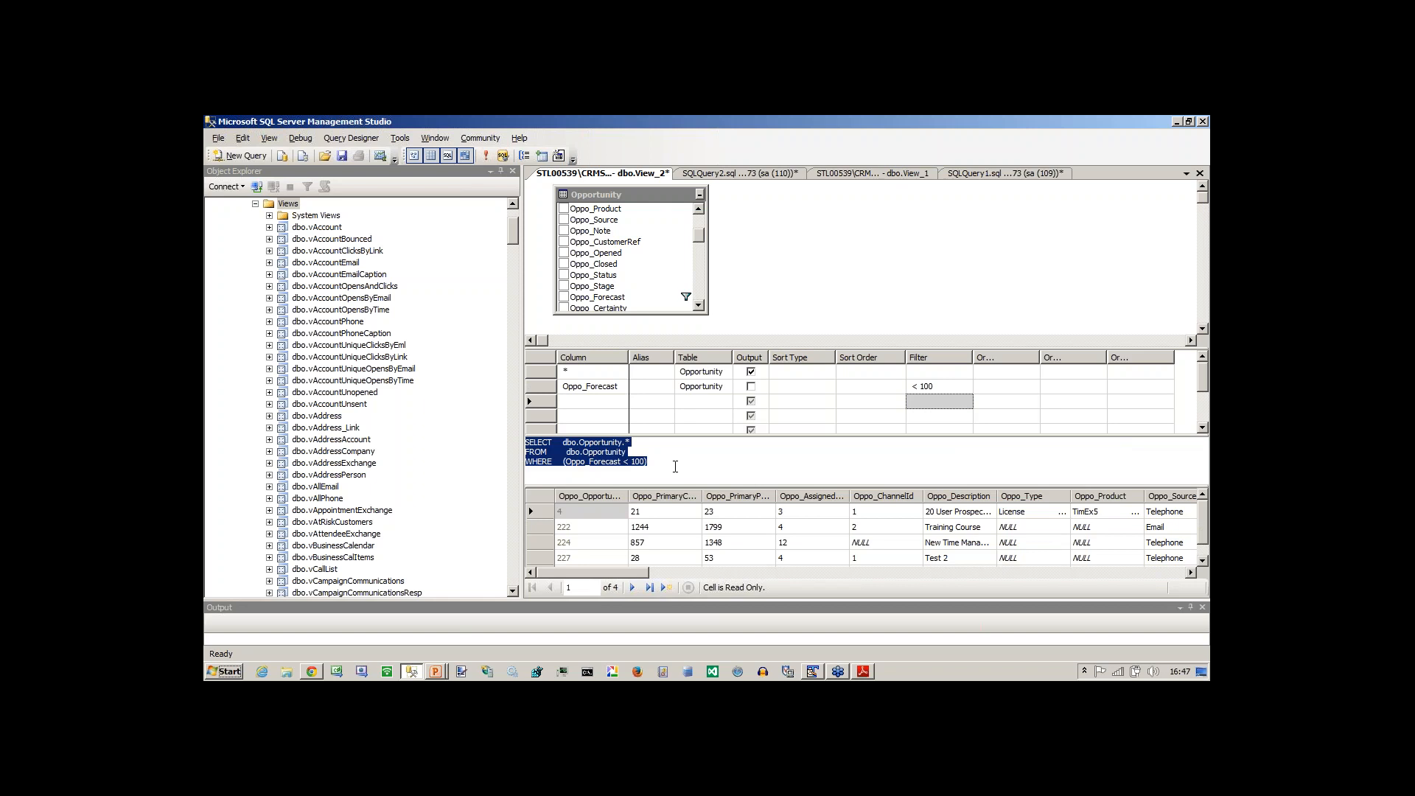
pyautogui.hotkey('alt', 'Tab')
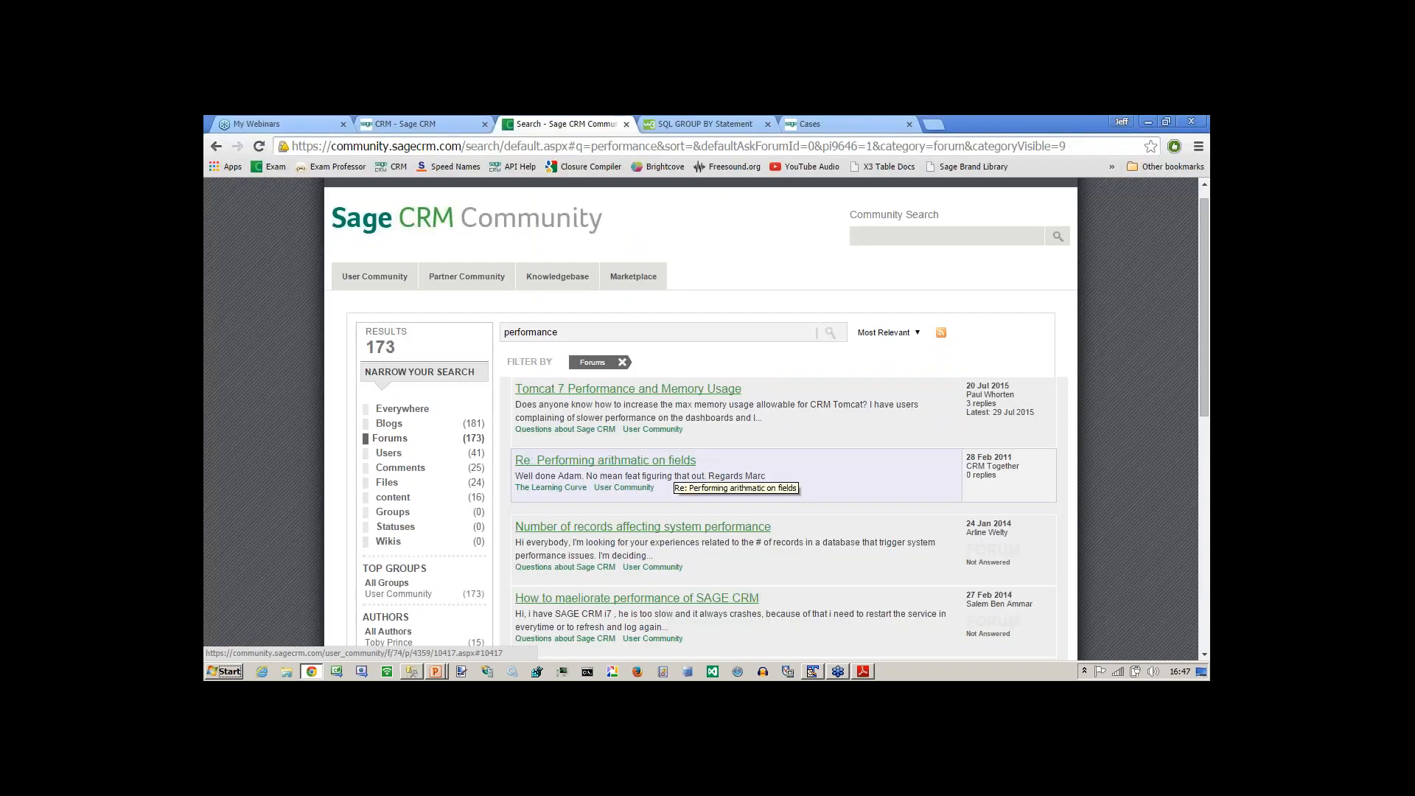
pyautogui.click(421, 124)
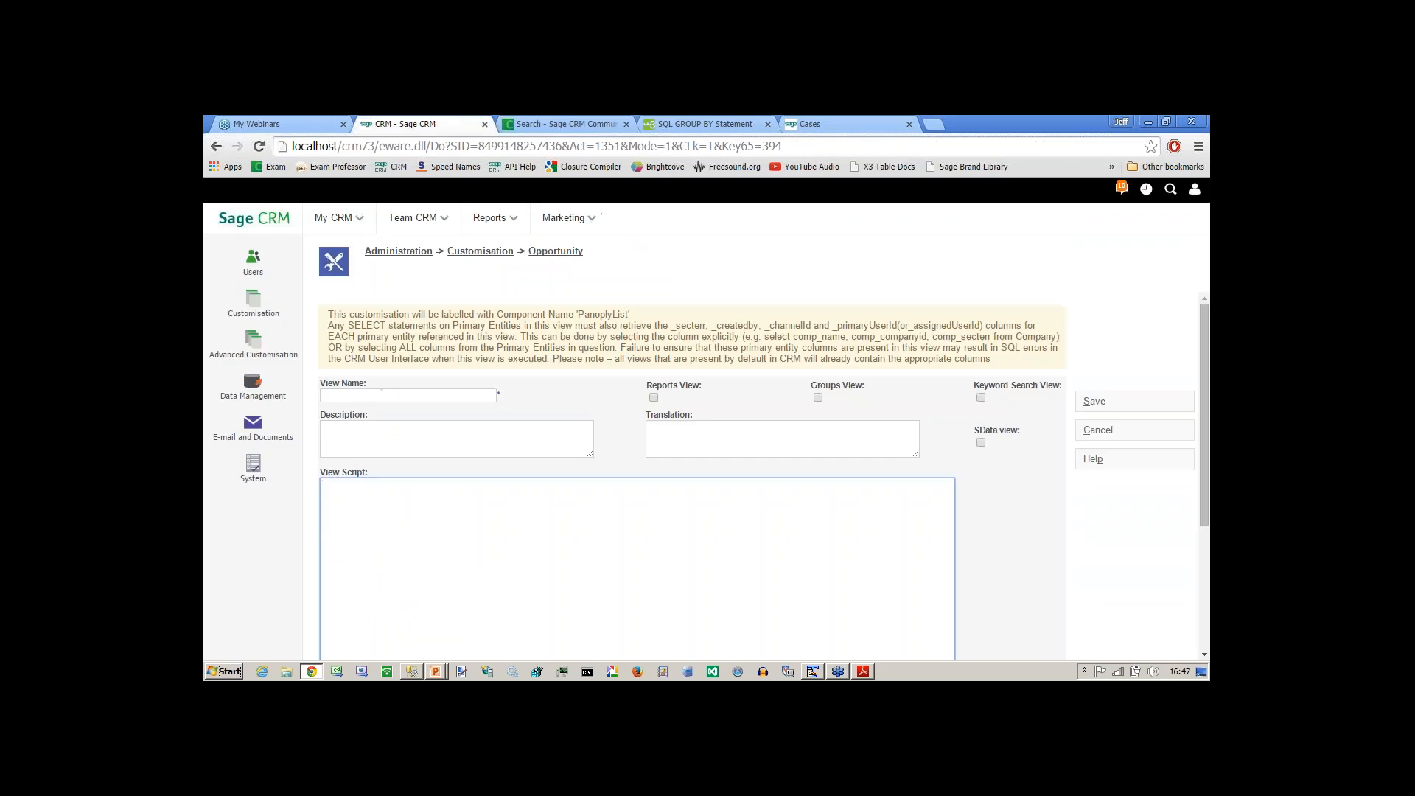
# Return to the Opportunity entity's views through Customisation and open a blank form for a new view.
pyautogui.click(507, 253)
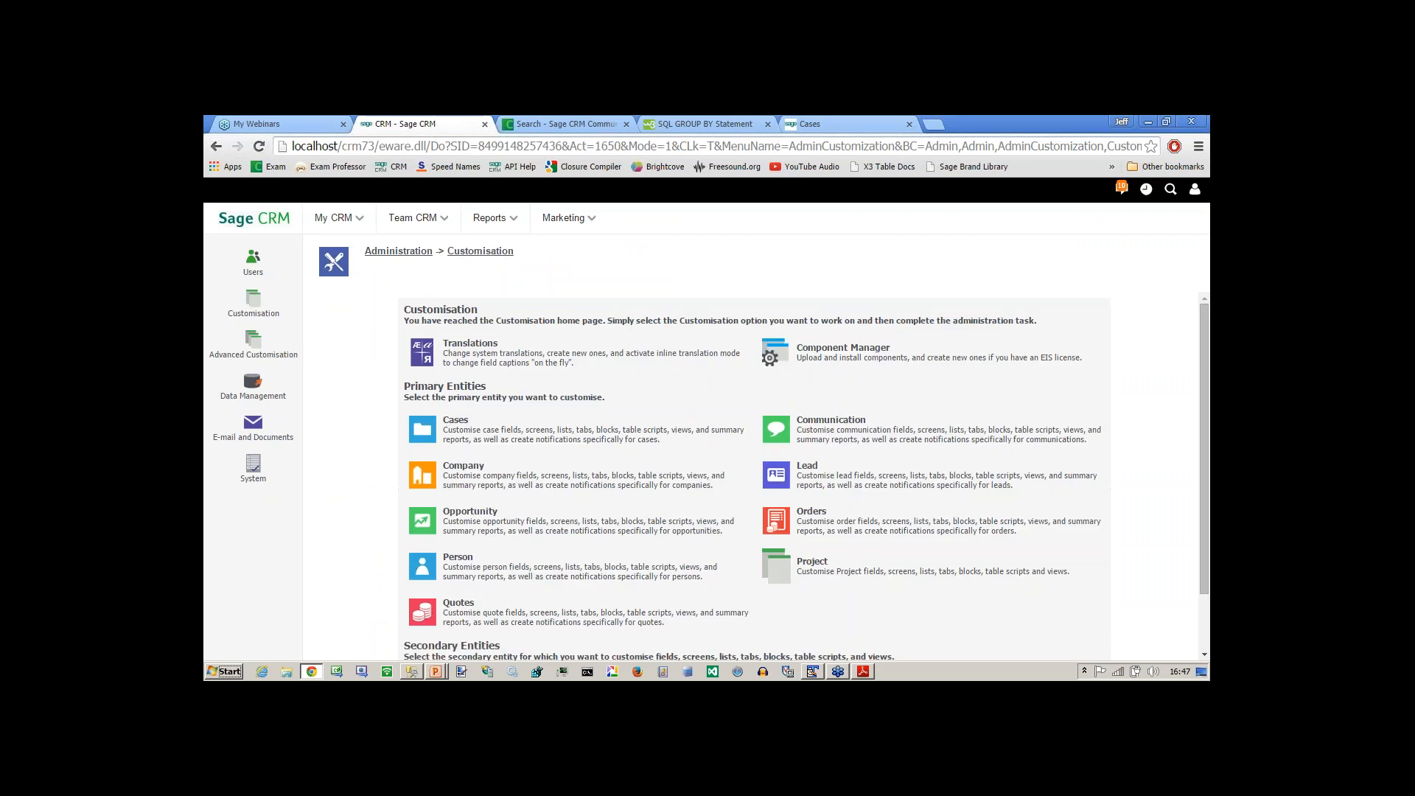
pyautogui.click(474, 250)
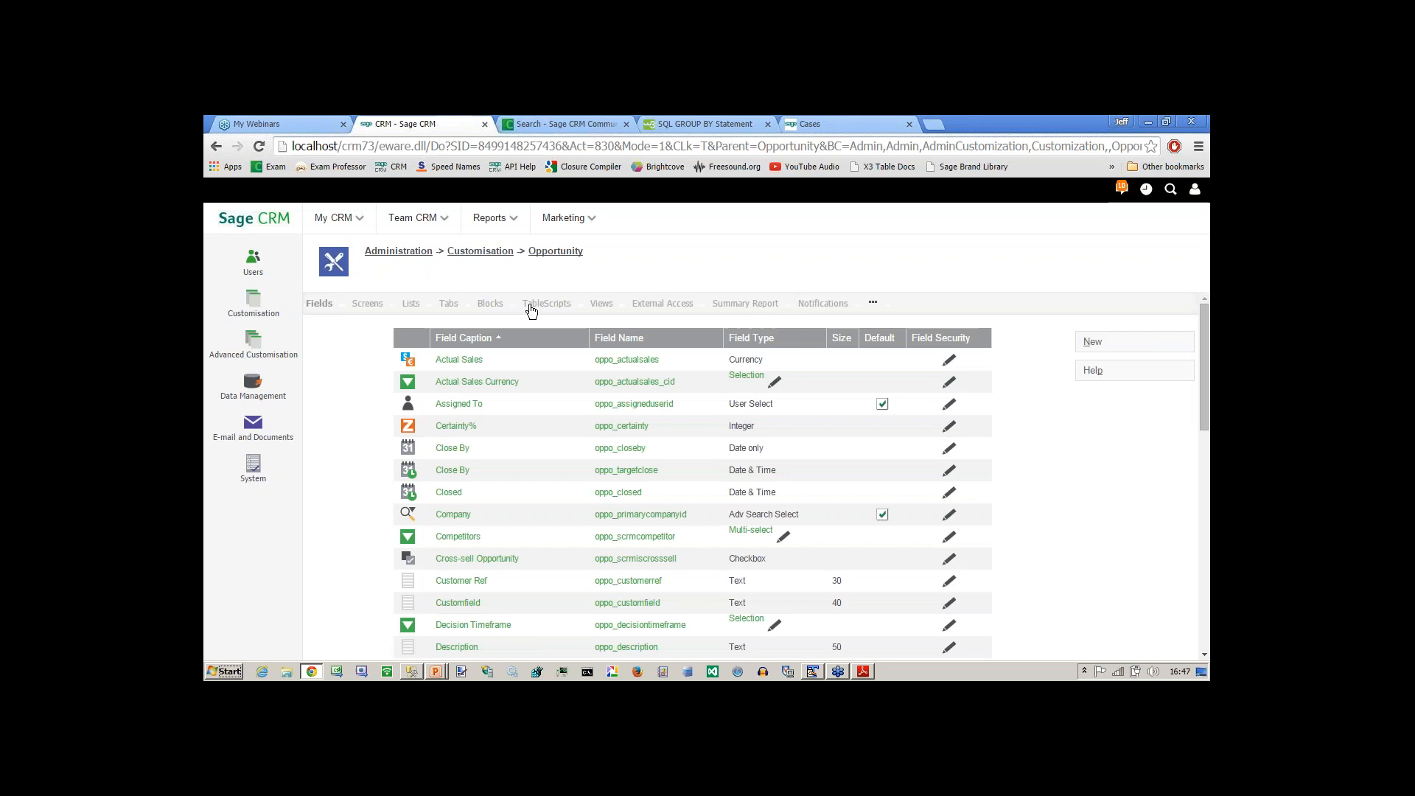
pyautogui.click(598, 305)
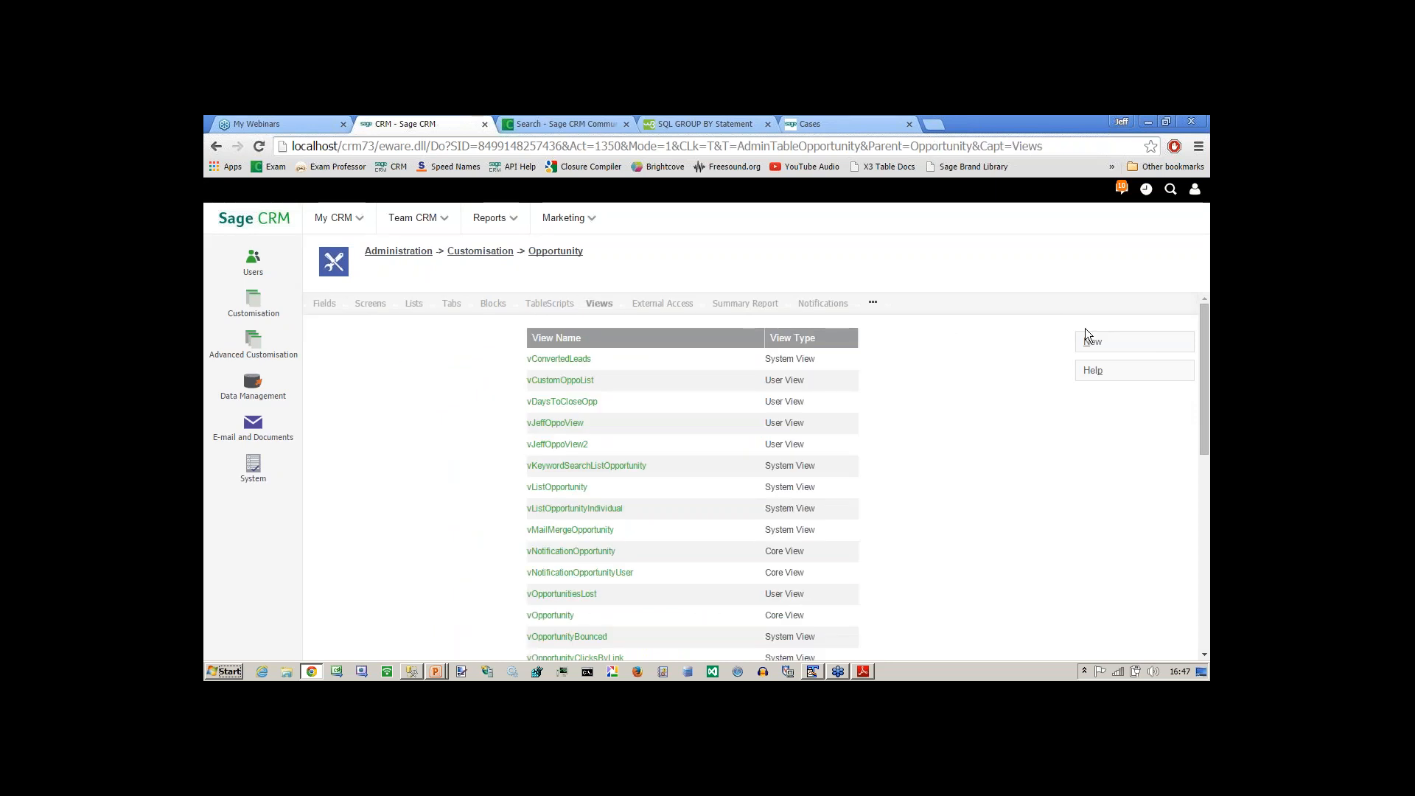
pyautogui.click(1092, 342)
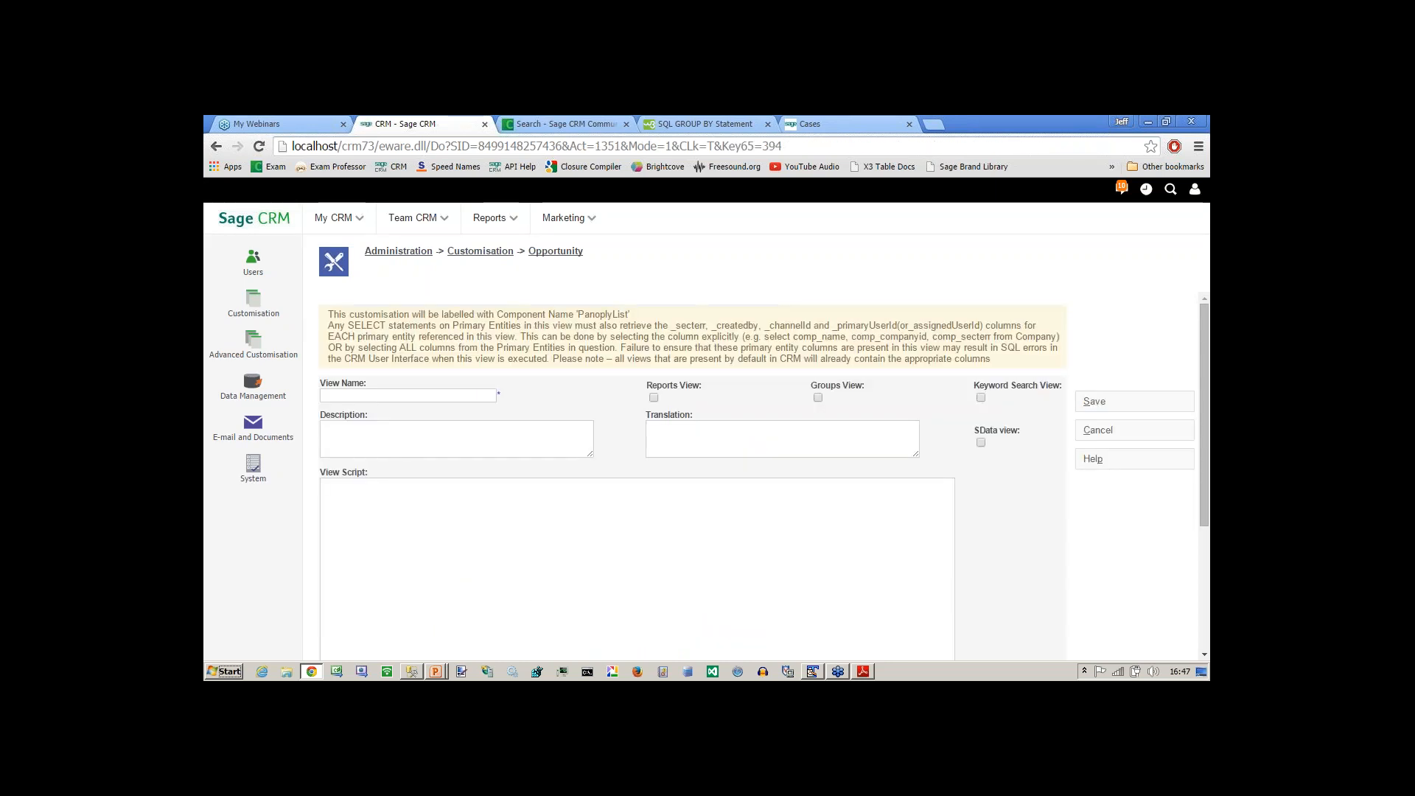
# Name the new Opportunity view vSmallStuff.
pyautogui.click(405, 396)
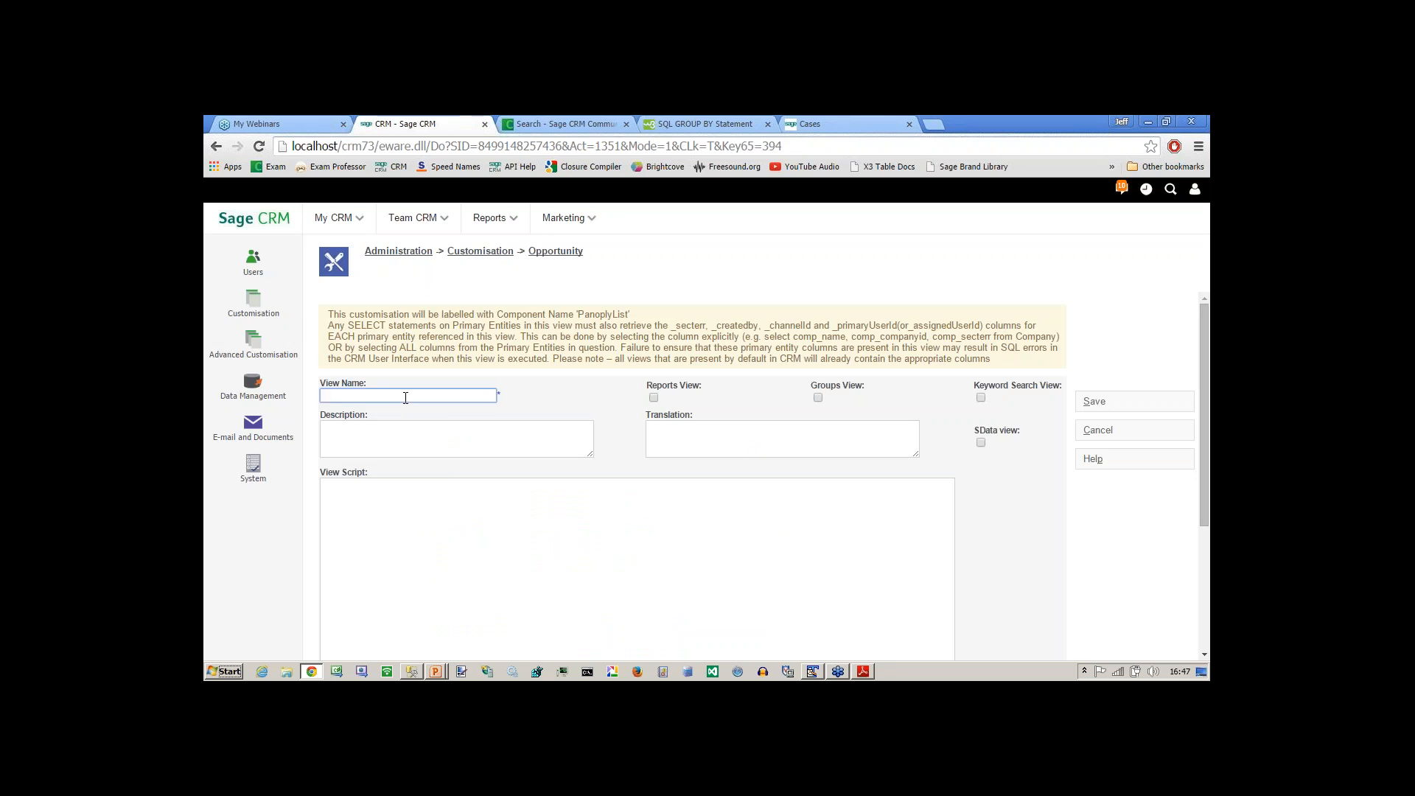
pyautogui.write('vSmallStuff')
pyautogui.click(402, 433)
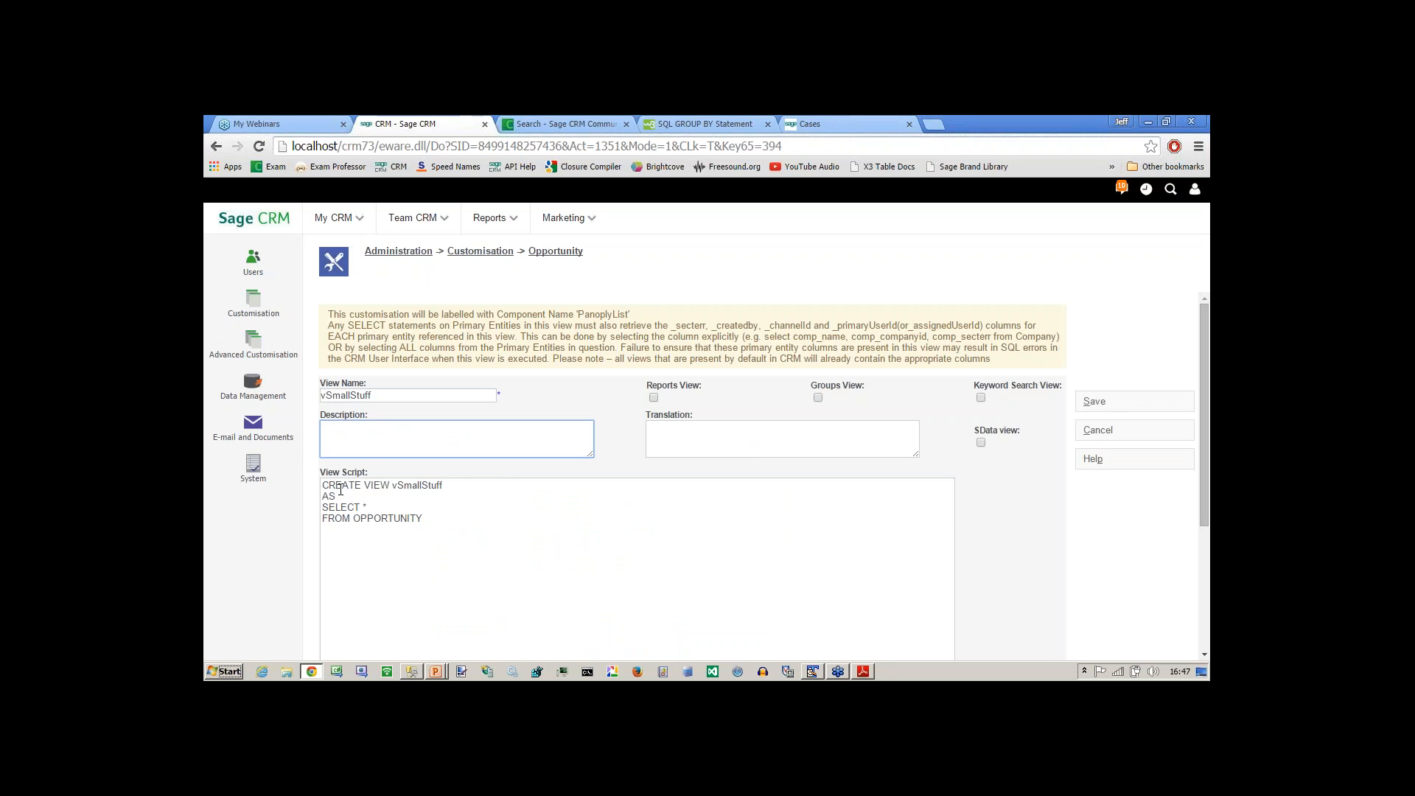
# Replace the default SELECT statement below AS in the view script with the SQL copied from the view designer.
pyautogui.click(350, 500)
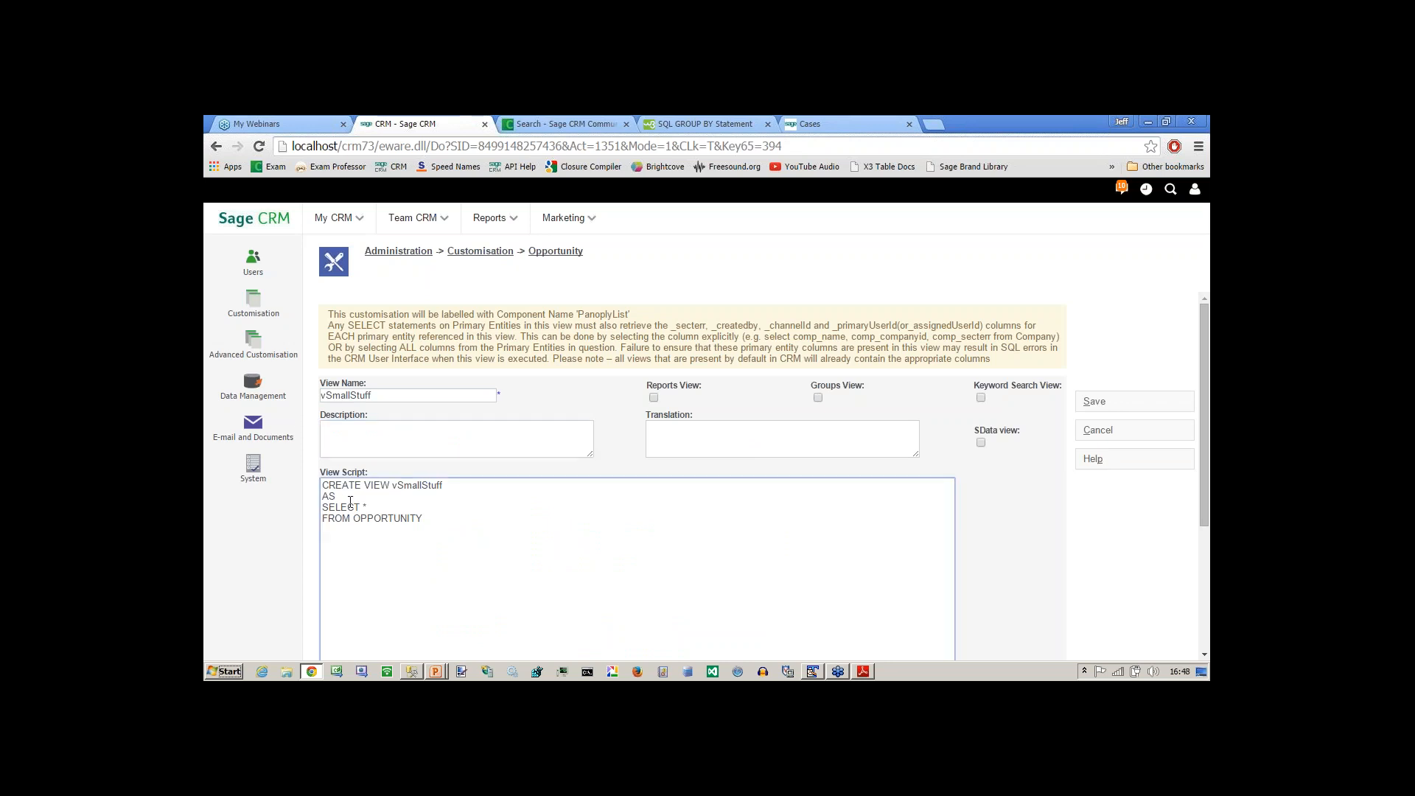
pyautogui.hotkey('shift', 'Down')
pyautogui.hotkey('shift', 'Down')
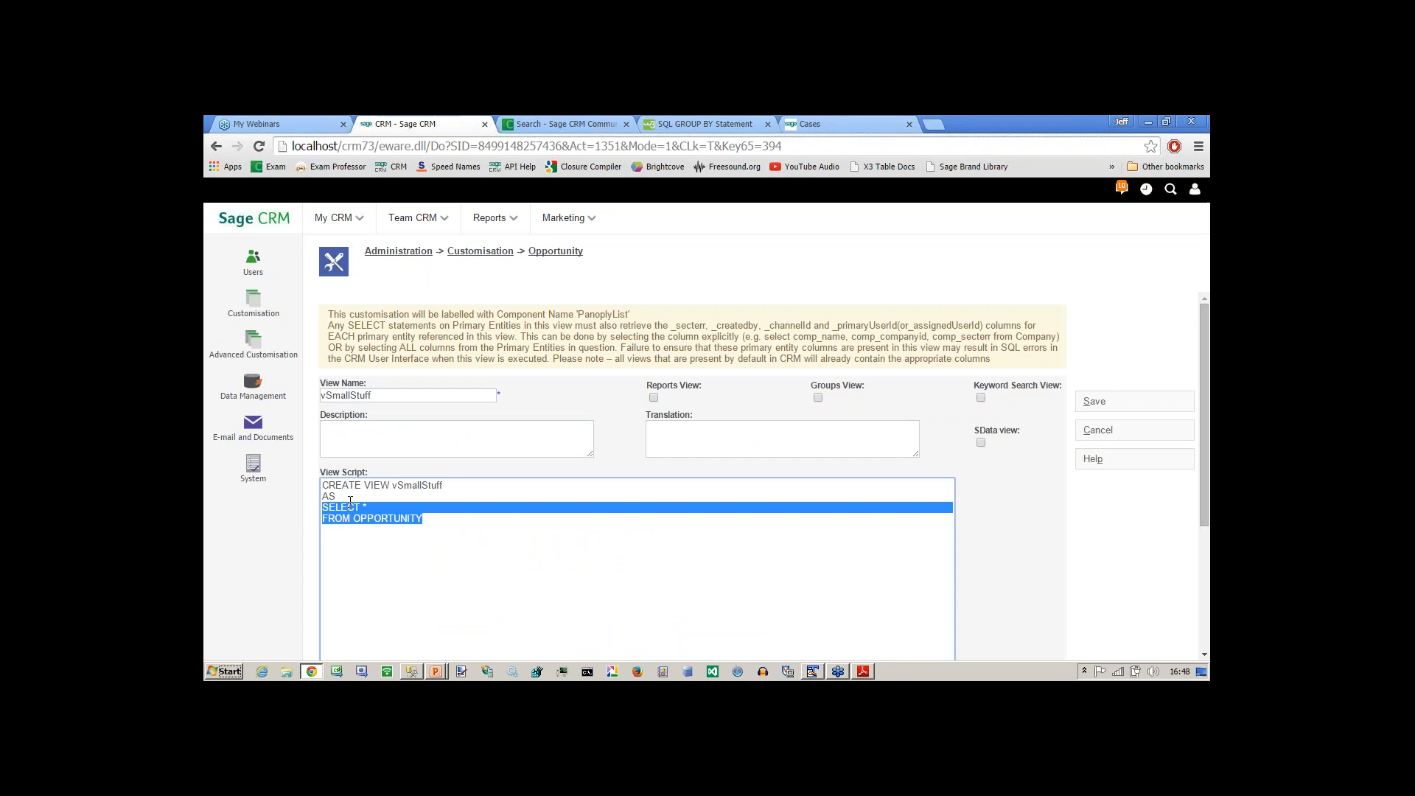
pyautogui.press('Delete')
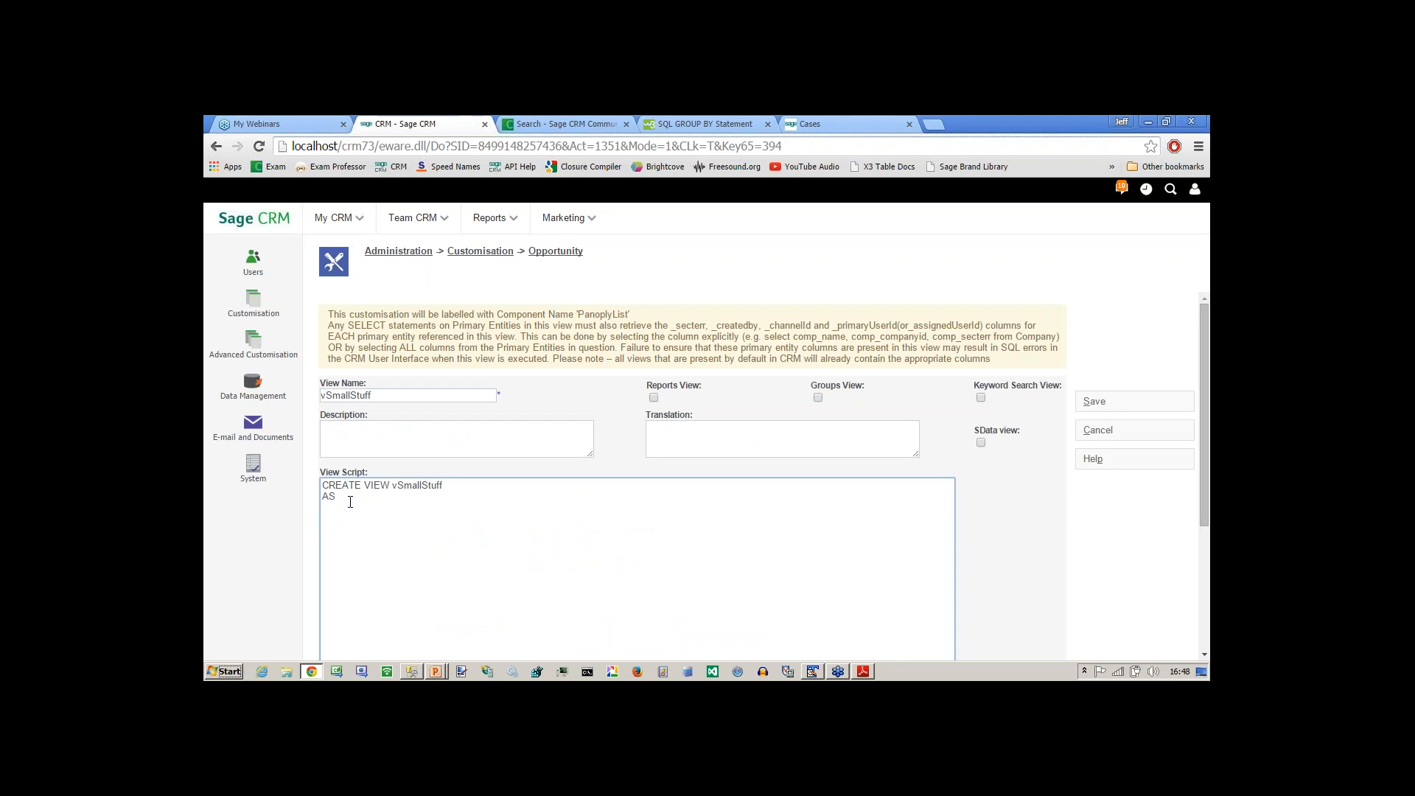
pyautogui.hotkey('ctrl', 'v')
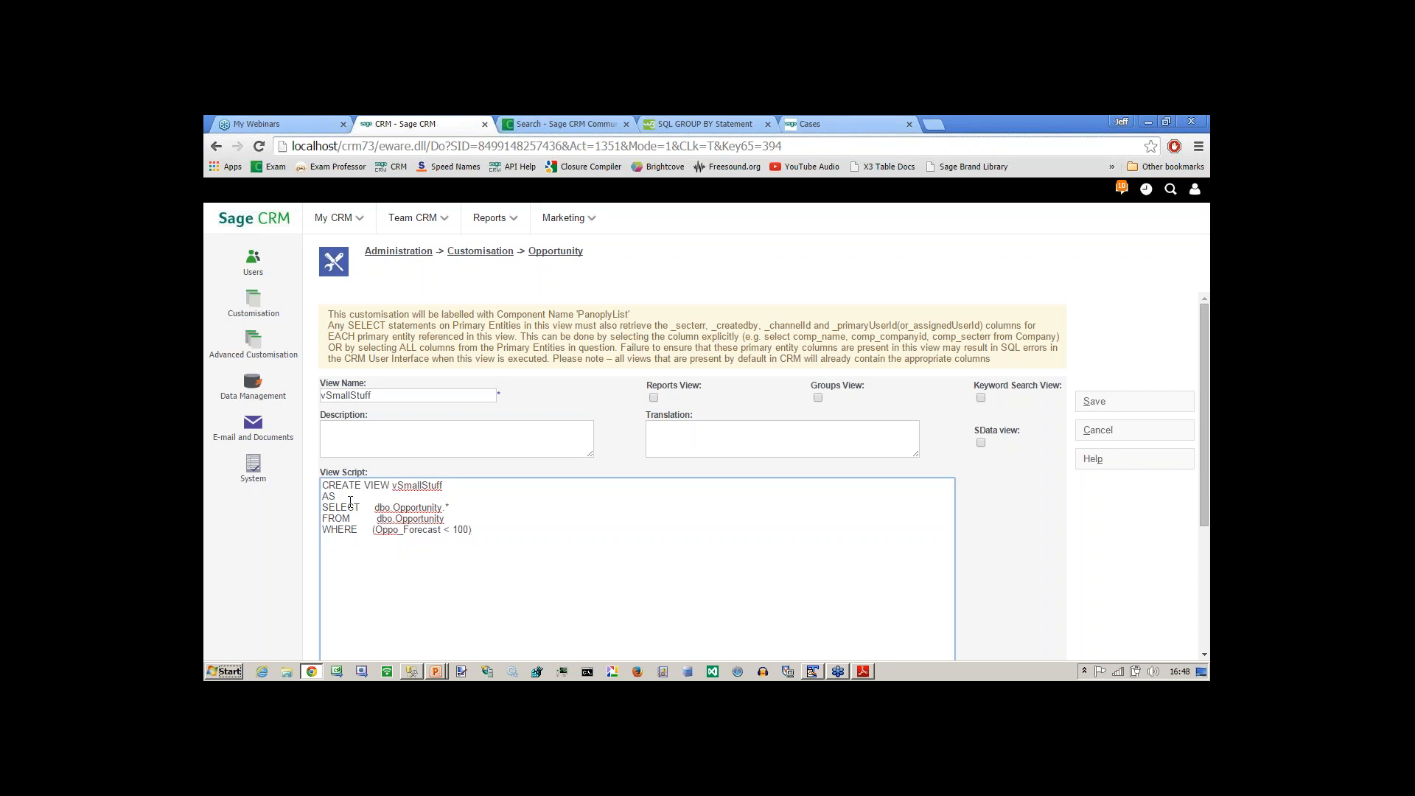
# Undo the replacement of the script's SELECT statement and redo it.
pyautogui.hotkey('ctrl', 'z')
pyautogui.hotkey('ctrl', 'z')
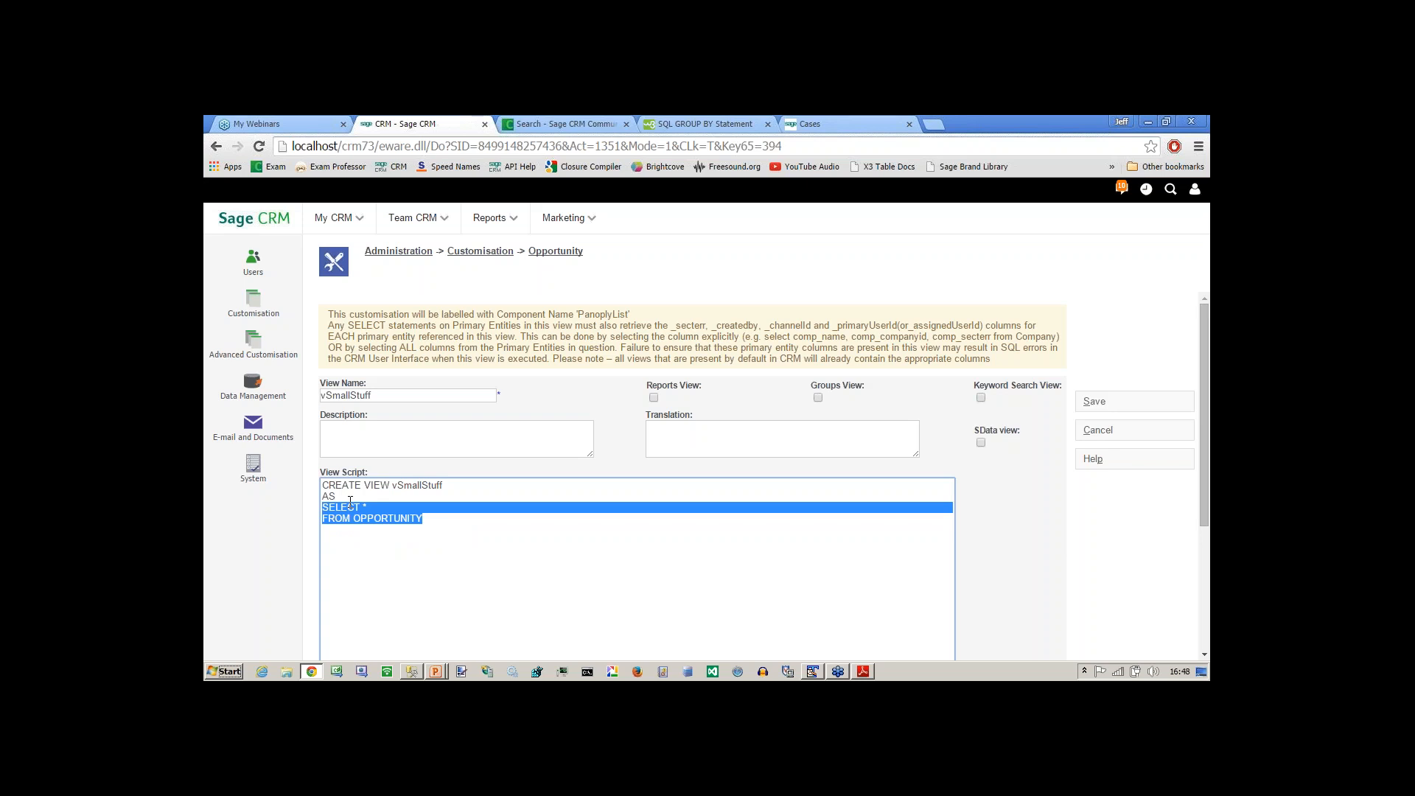
pyautogui.hotkey('ctrl', 'y')
pyautogui.hotkey('ctrl', 'y')
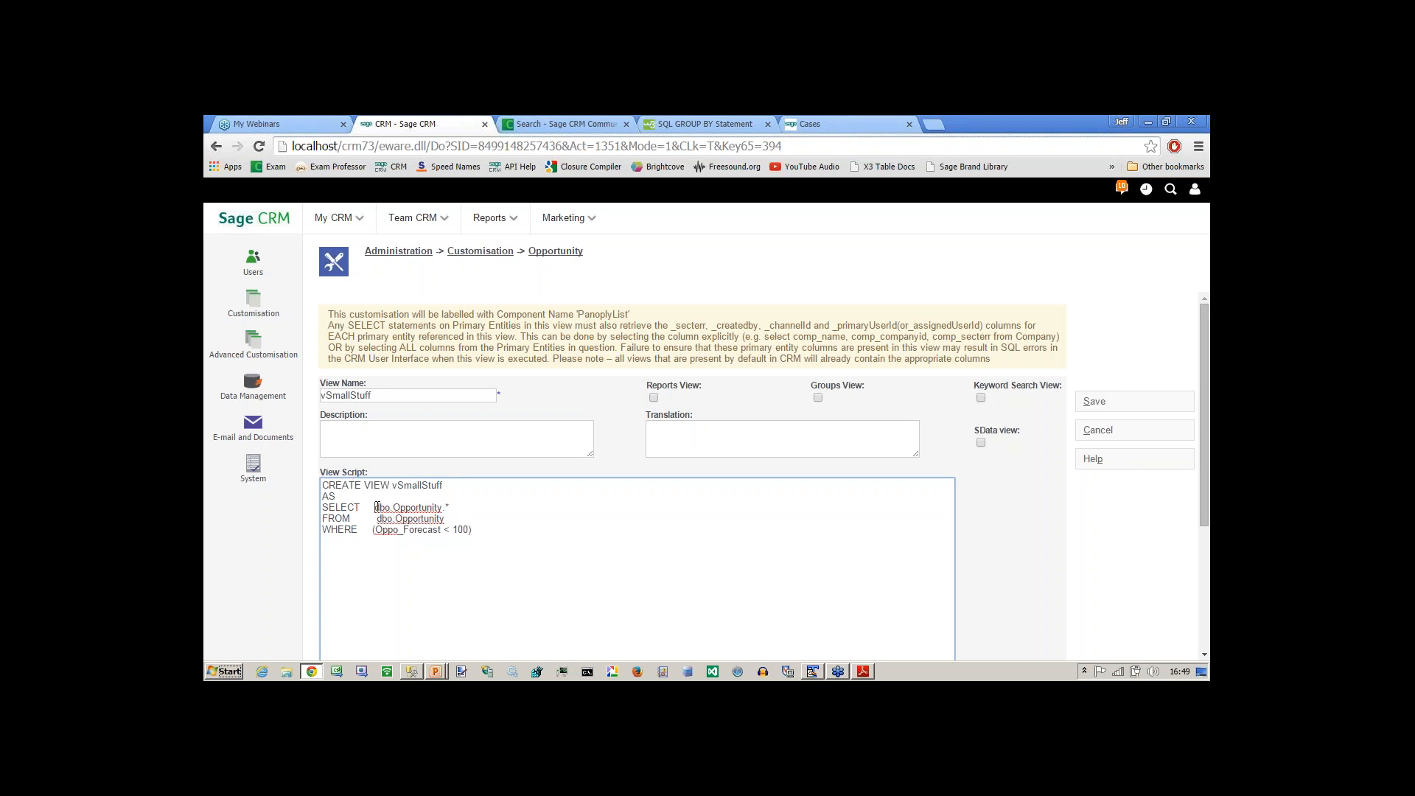
# Highlight the dbo prefix in the script's SELECT line and compare it with the SQL in SQL Server Management Studio, returning to Sage CRM.
pyautogui.moveTo(376, 507); pyautogui.dragTo(392, 507)
pyautogui.hotkey('alt', 'Tab')
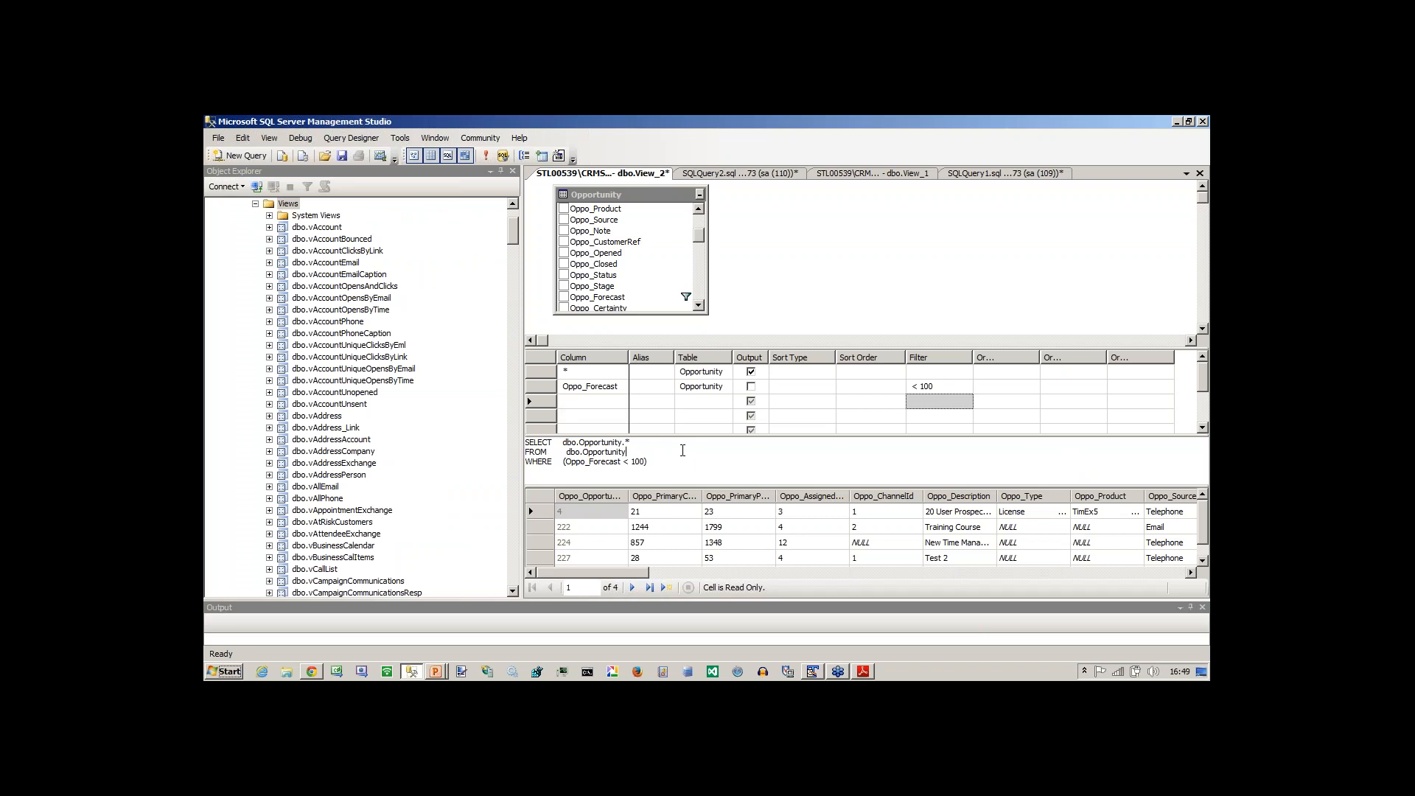
pyautogui.hotkey('alt', 'Tab')
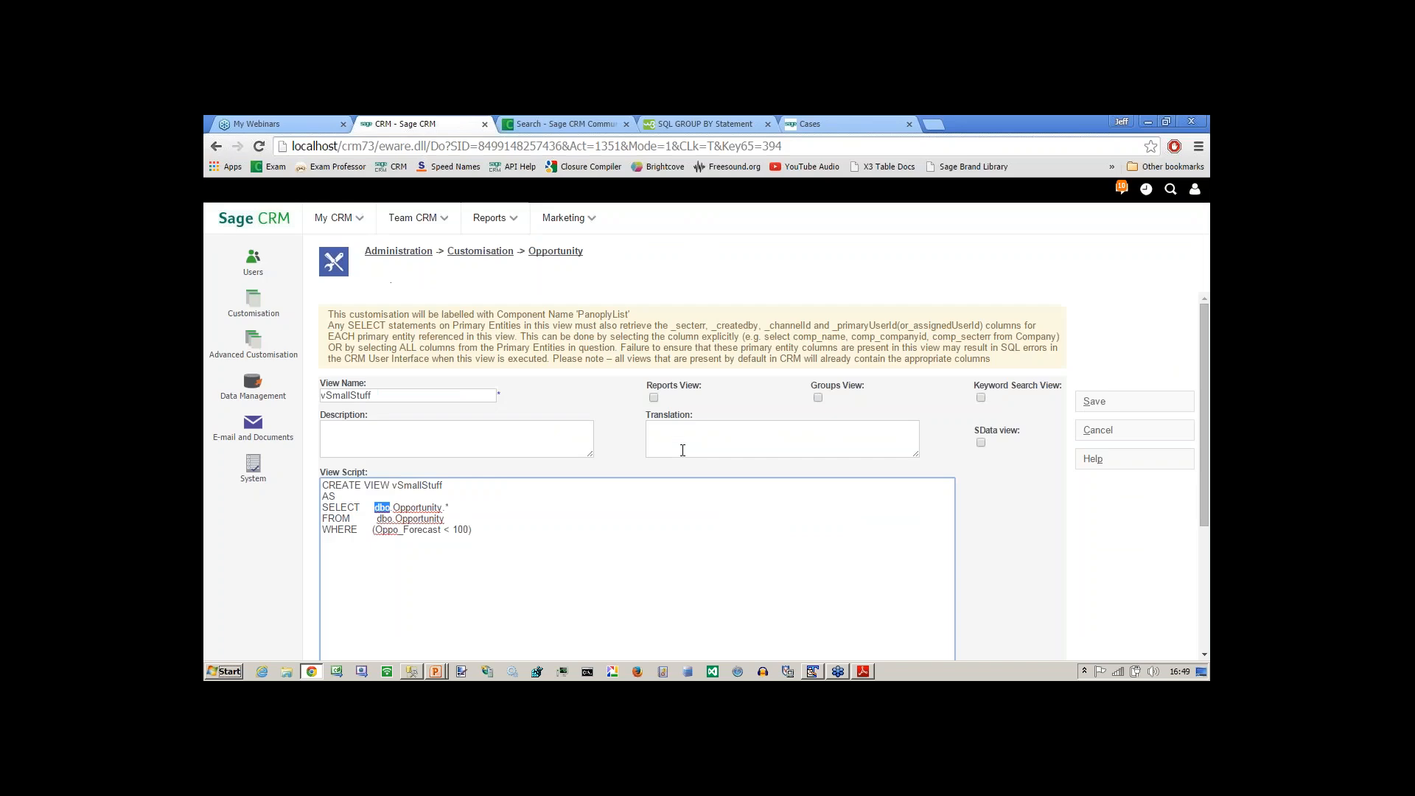
# Mark the vSmallStuff view as a Reports View and save the new Opportunity view.
pyautogui.click(490, 551)
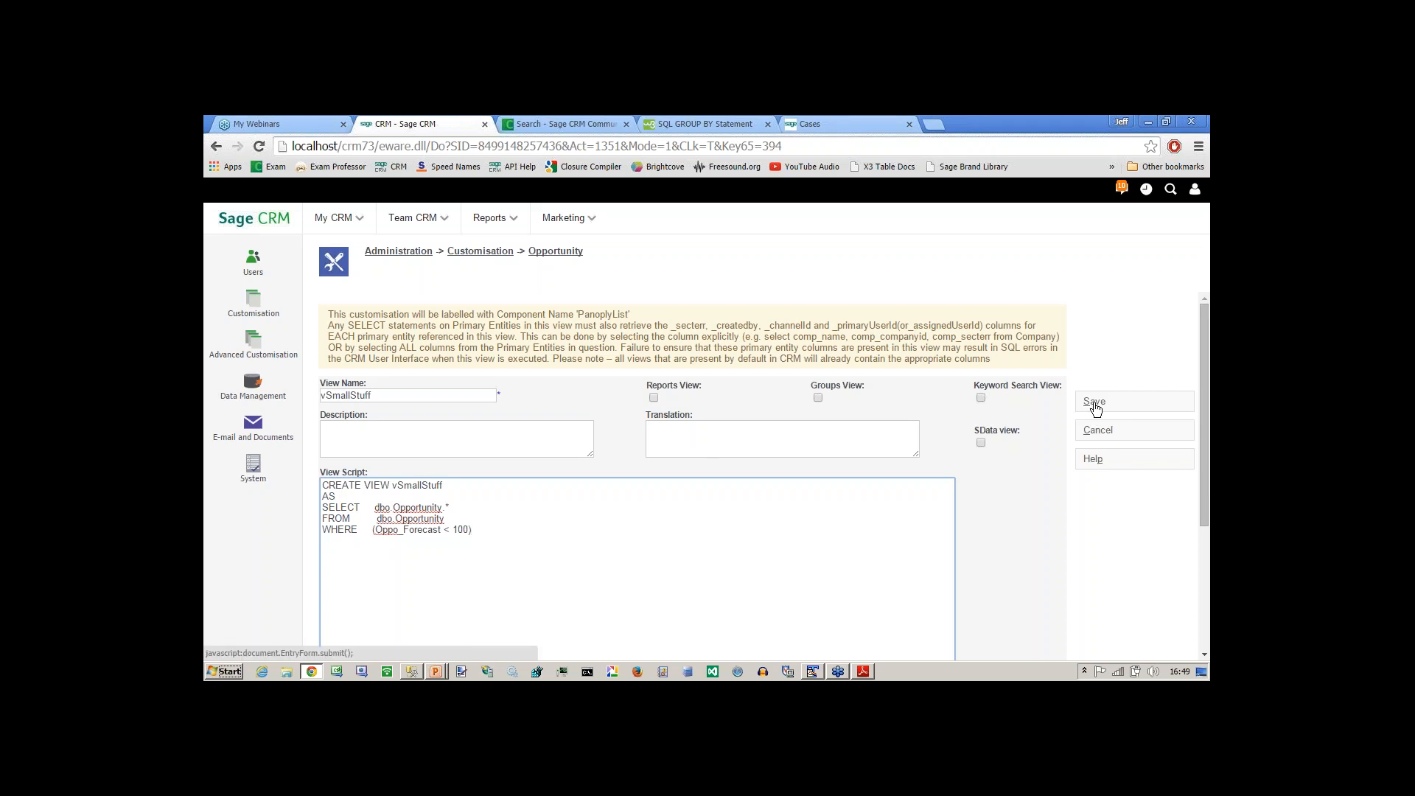
pyautogui.click(654, 398)
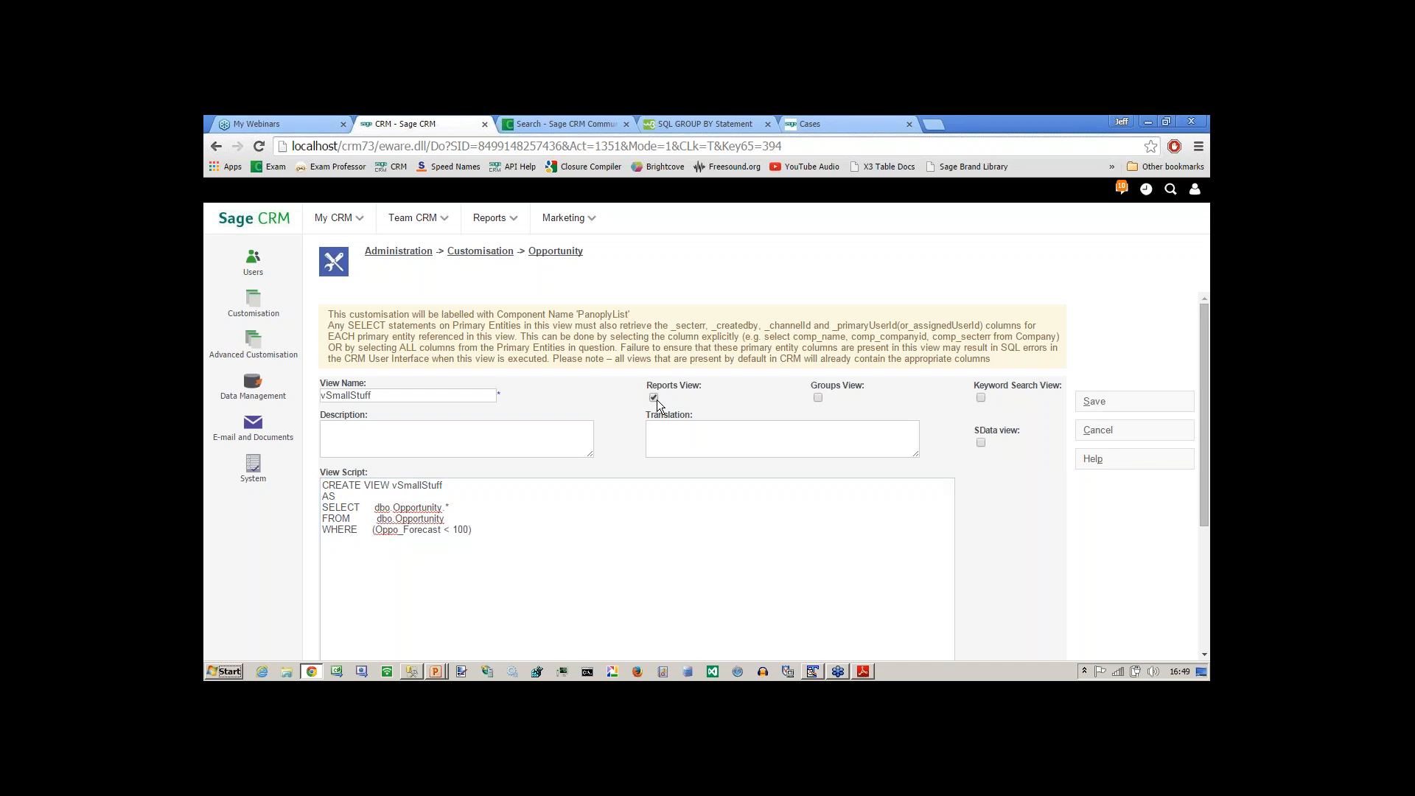
pyautogui.click(1095, 401)
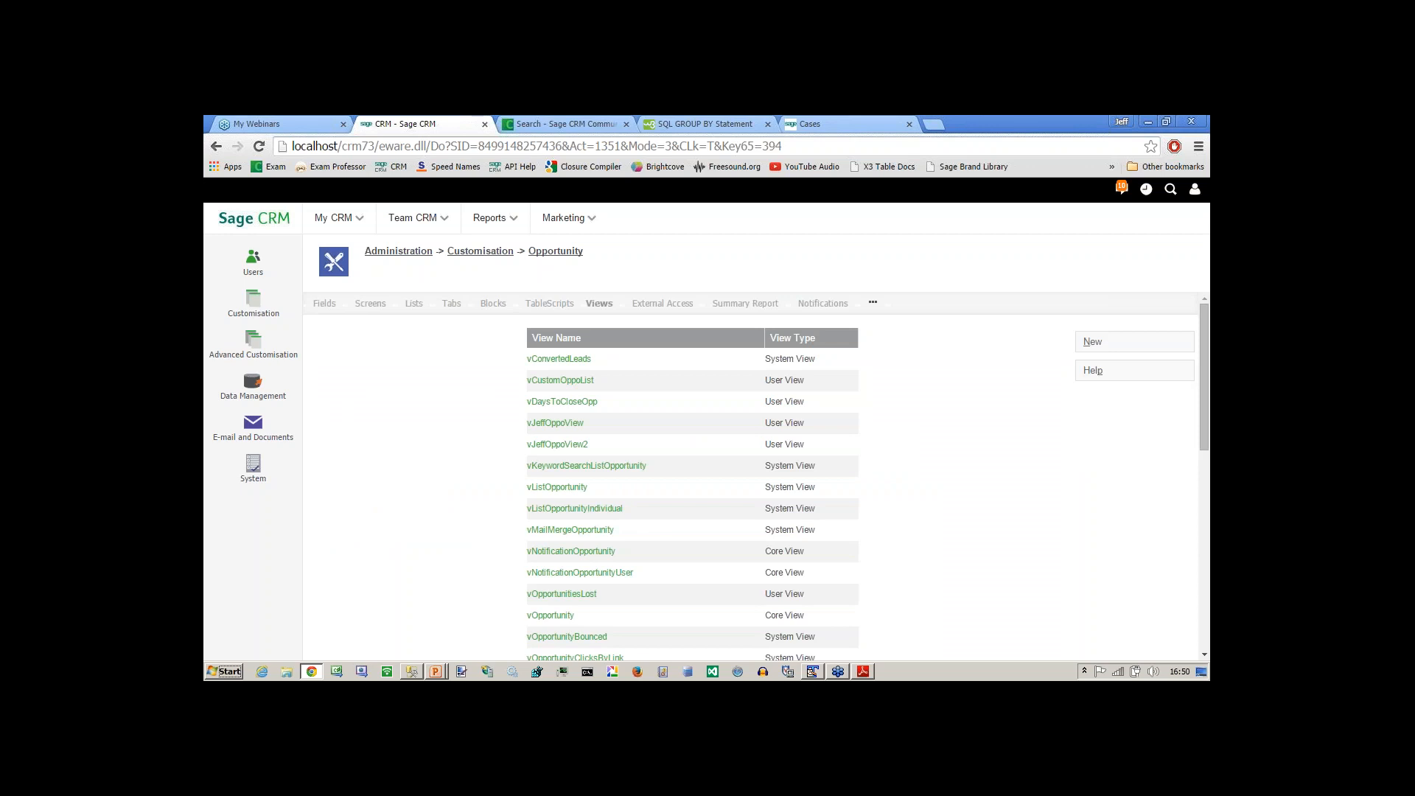
# Revisit the view query in SQL Server Management Studio, and switch to the PowerPoint slide show to display the Comparison Operators slide.
pyautogui.hotkey('alt', 'Tab')
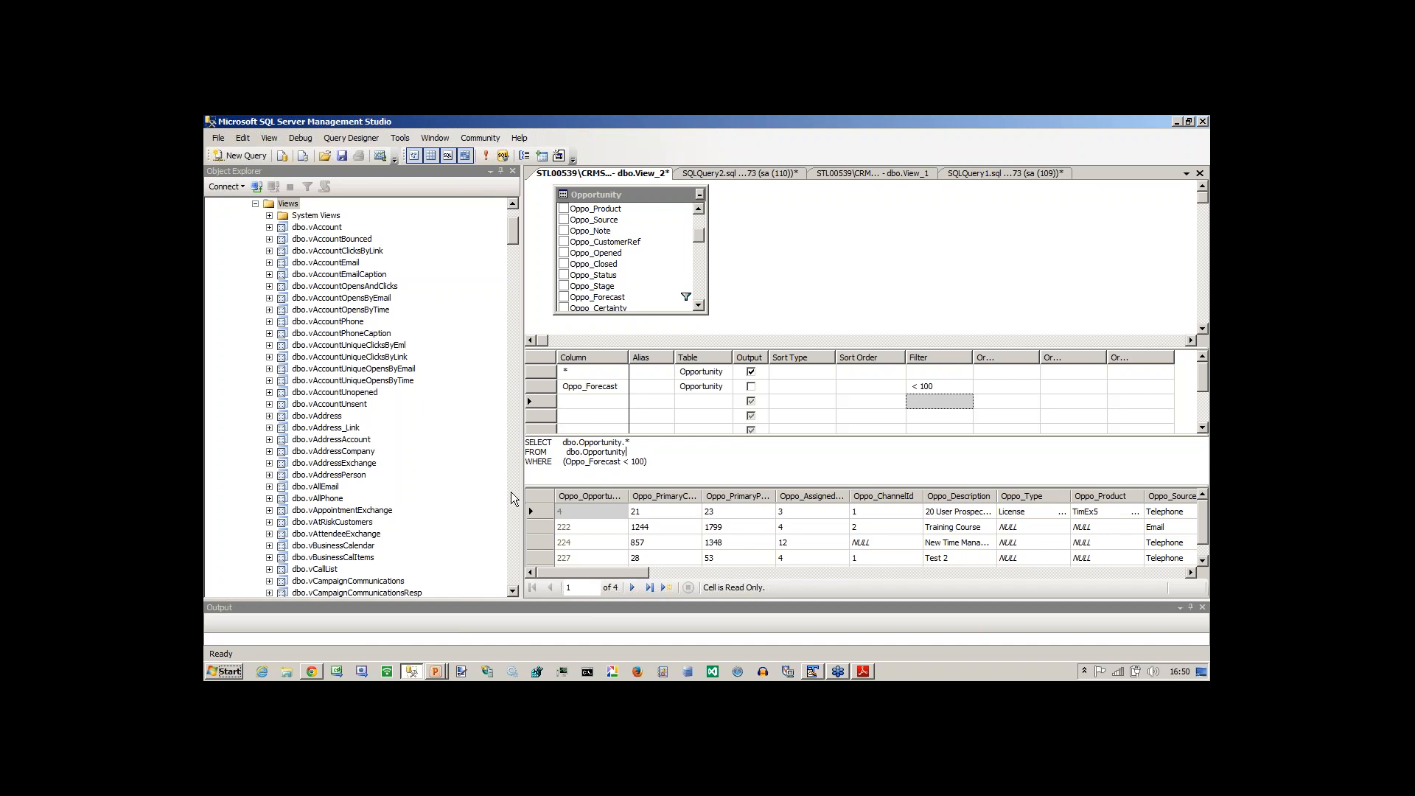
pyautogui.hotkey('alt', 'Tab')
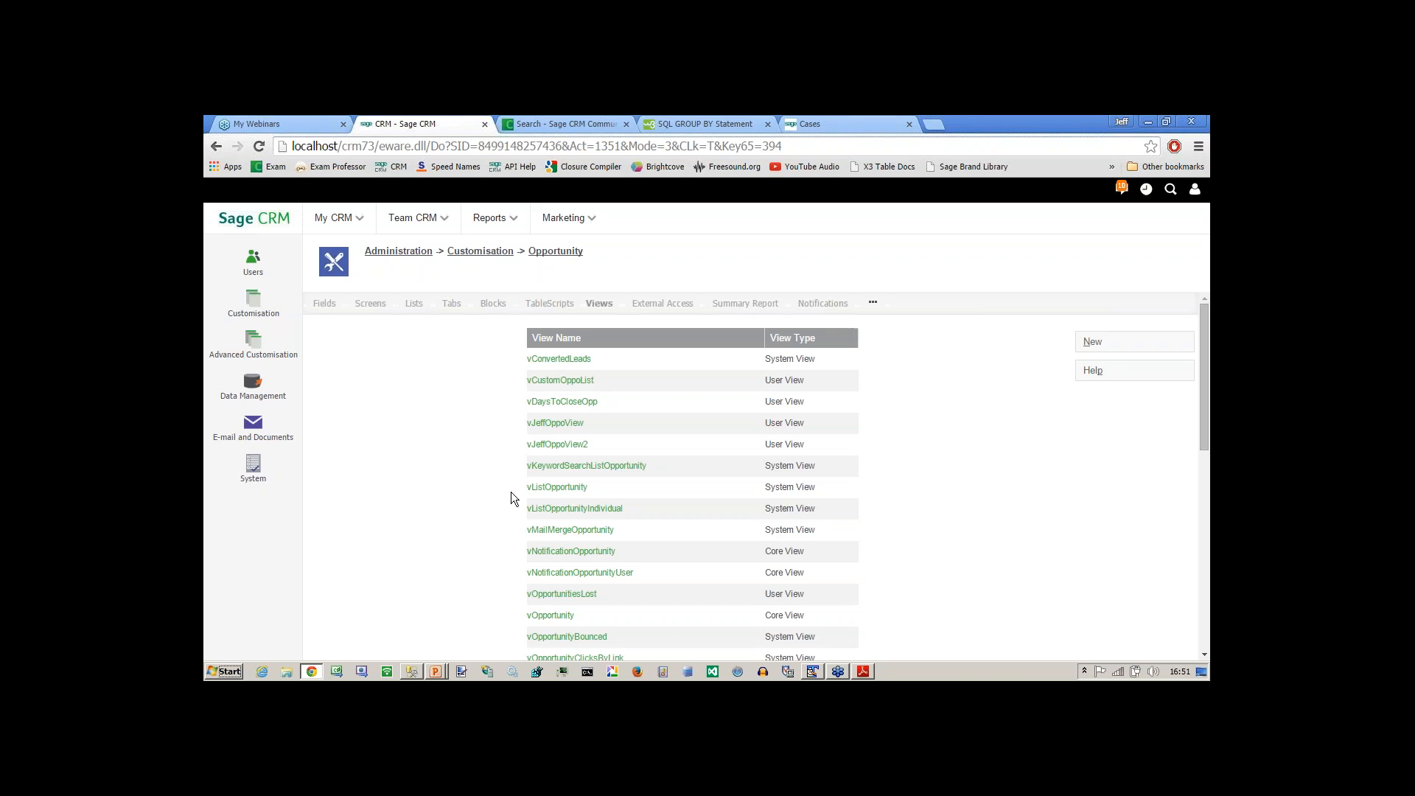
pyautogui.hotkey('alt', 'Tab')
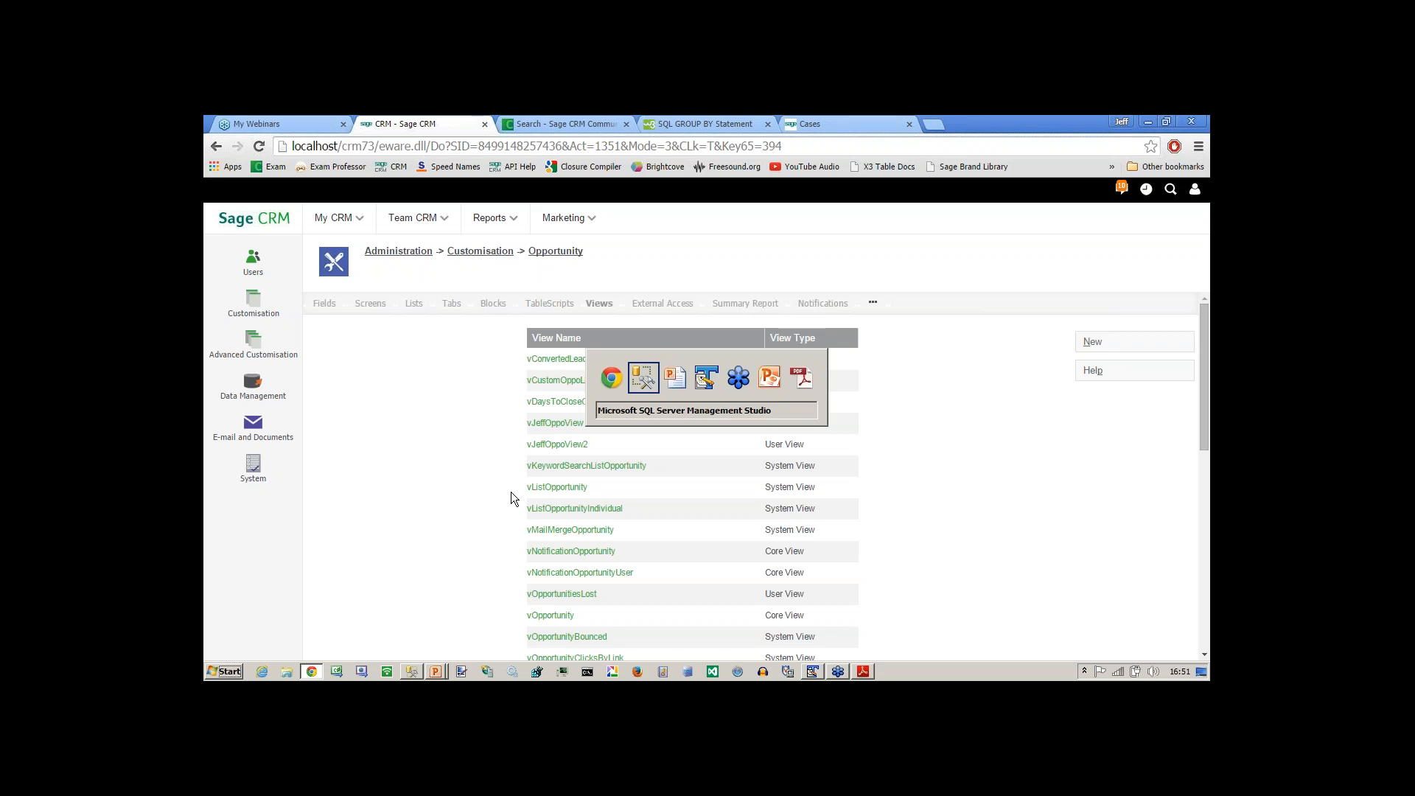
pyautogui.hotkey('alt', 'Tab')
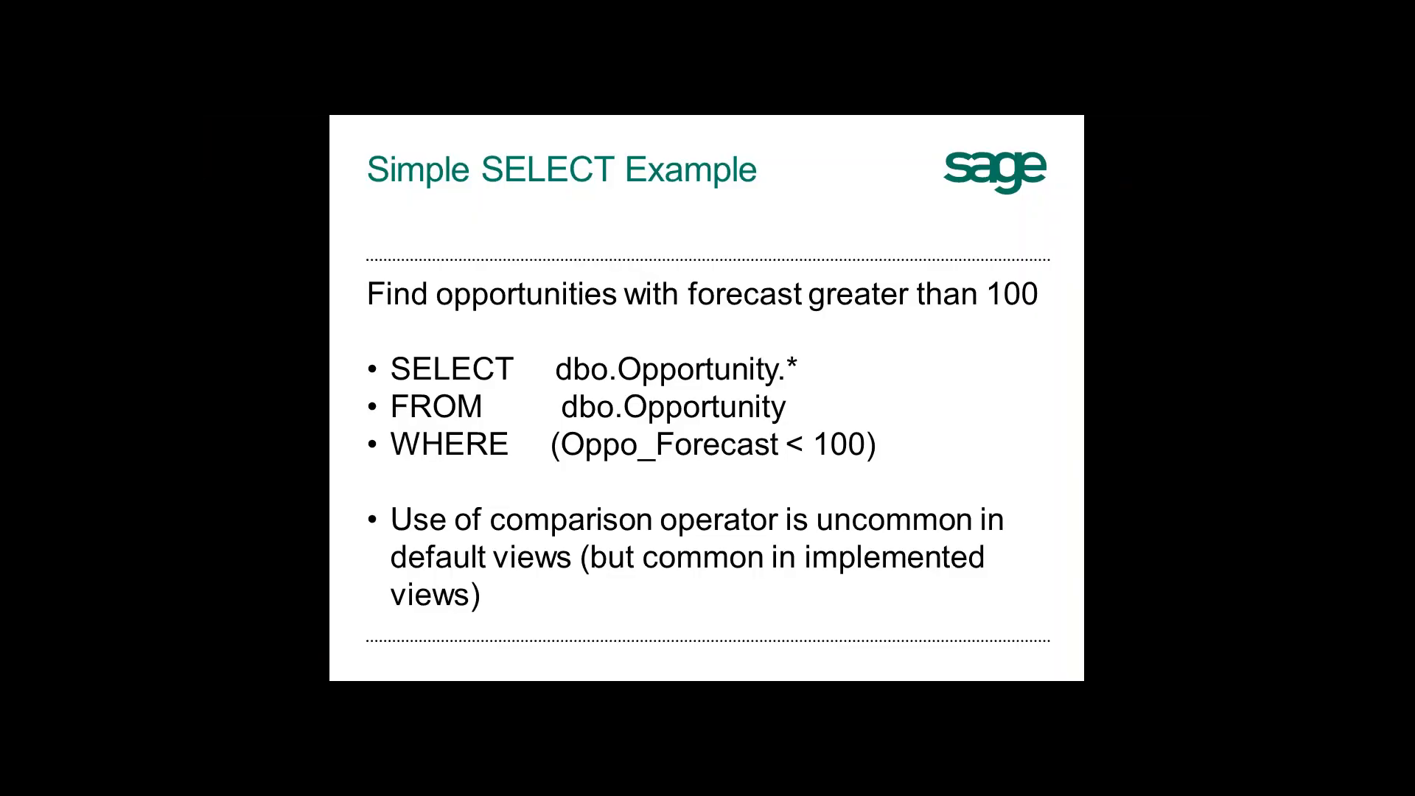
pyautogui.press('Right')
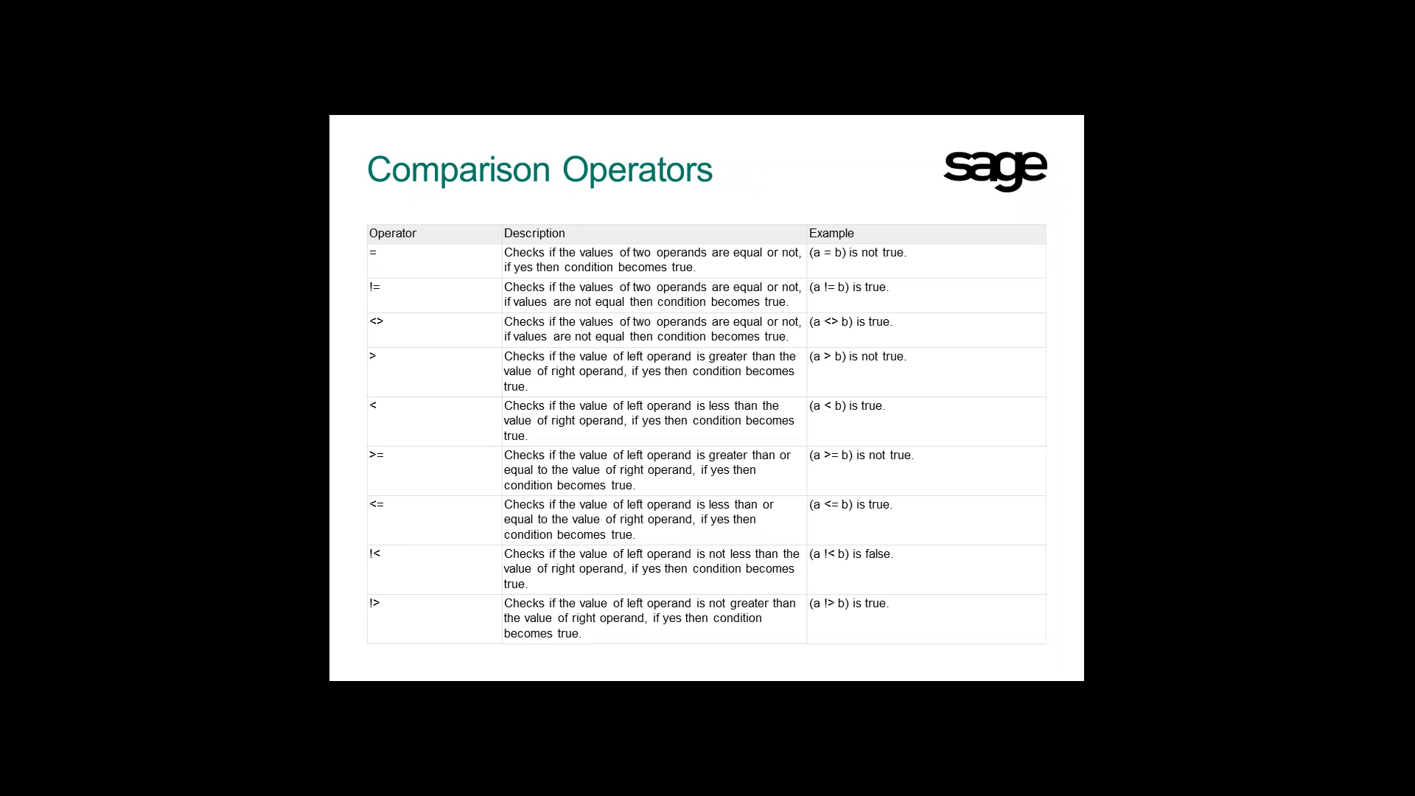
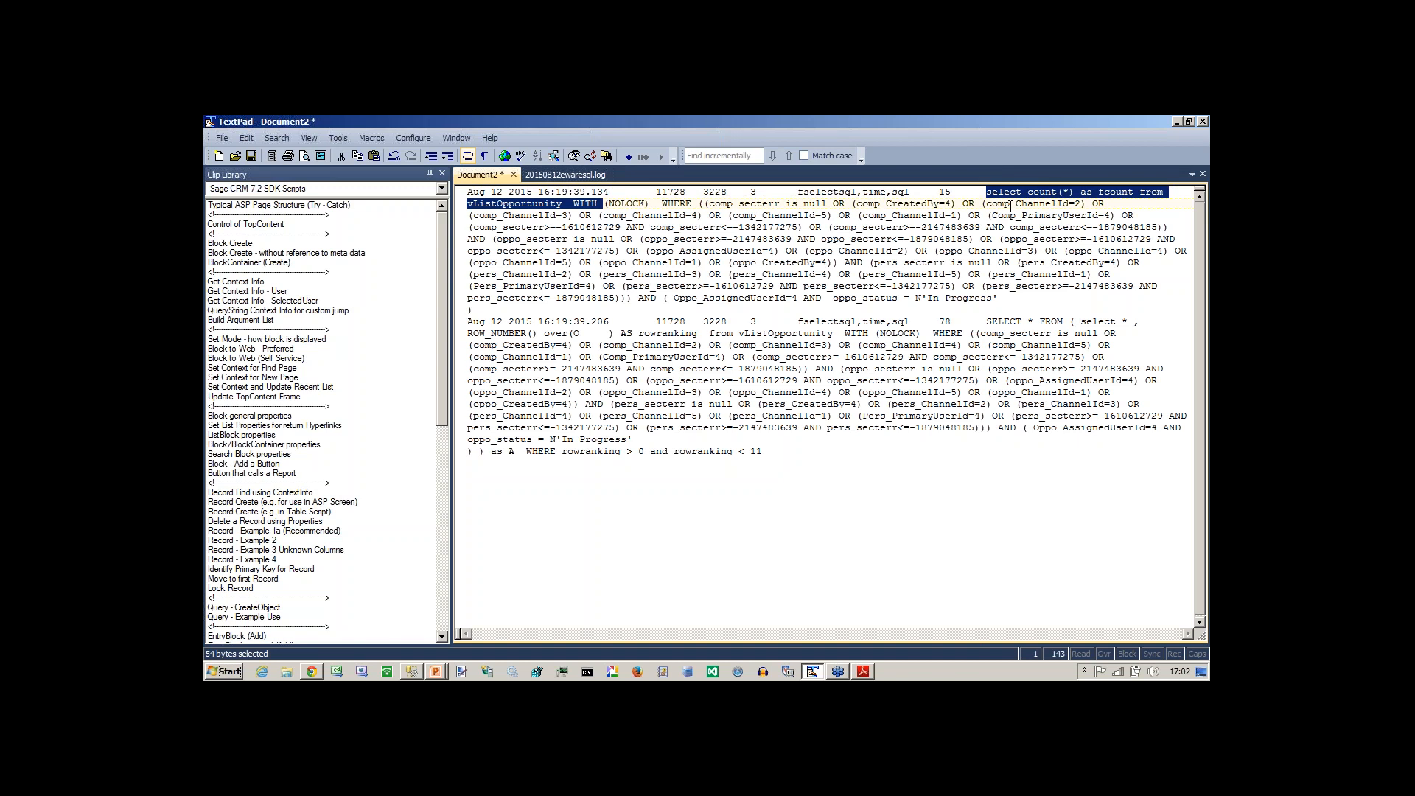
# Highlight the vListOpportunity view name in the logged count query and switch to SQL Server Management Studio.
pyautogui.click(597, 299)
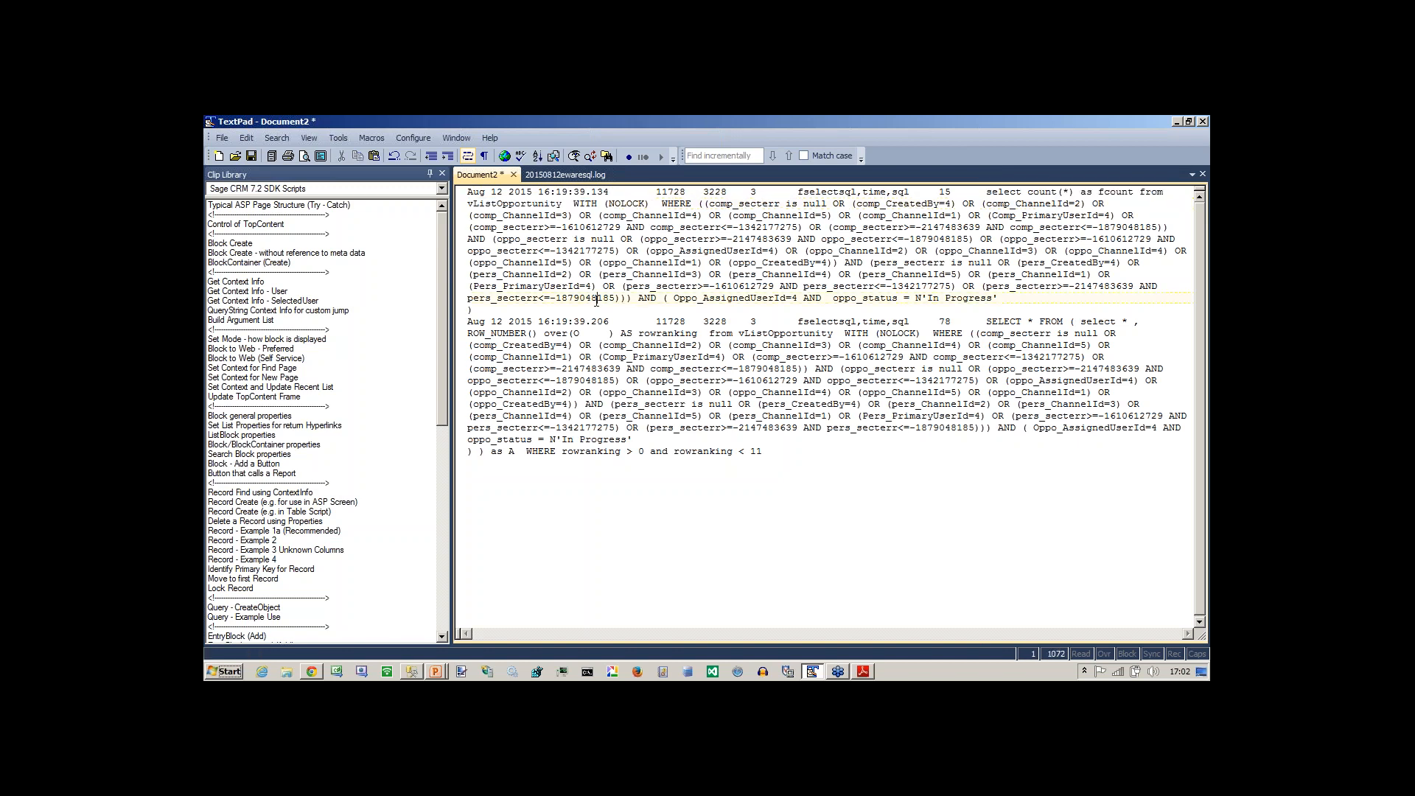
pyautogui.doubleClick(512, 205)
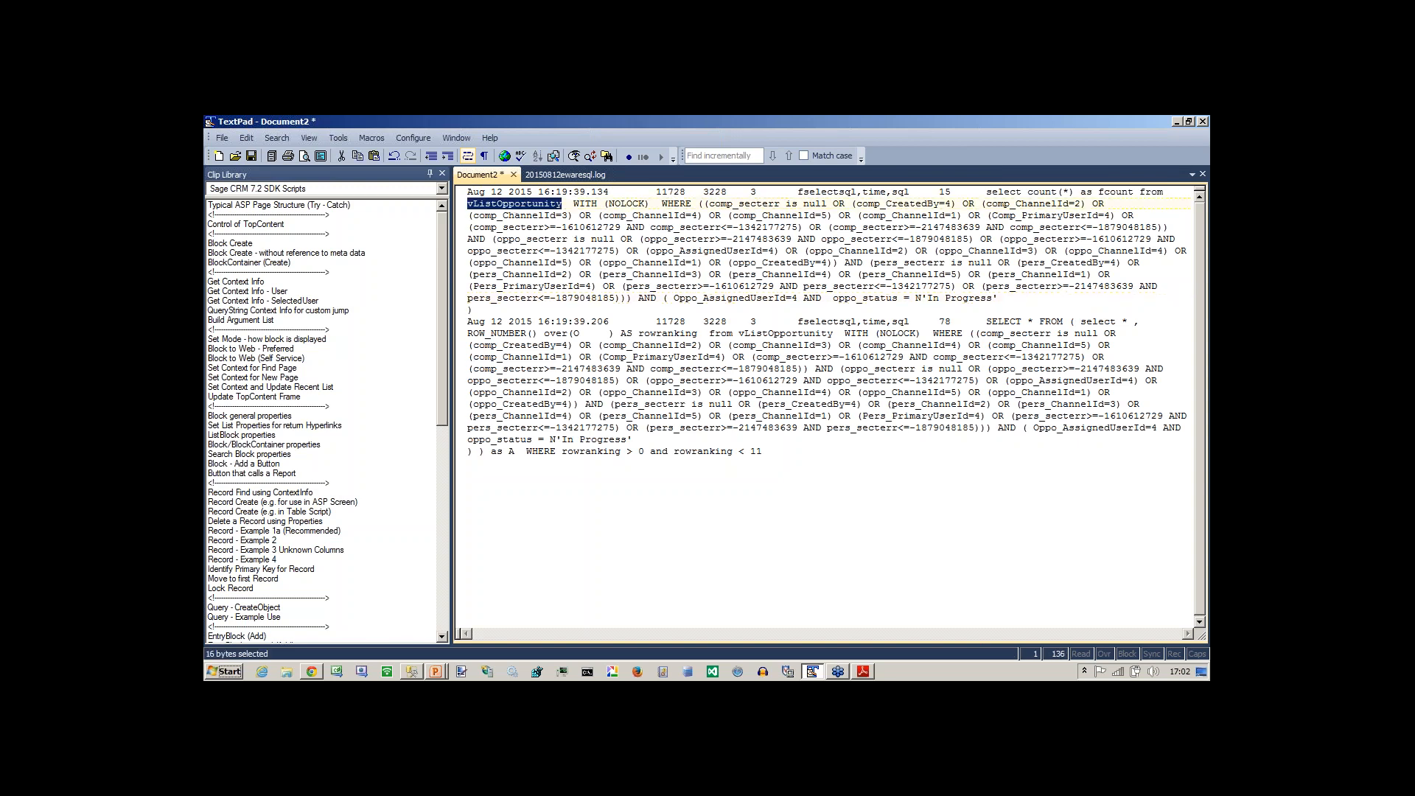
pyautogui.hotkey('alt', 'Tab')
pyautogui.hotkey('alt', 'Tab')
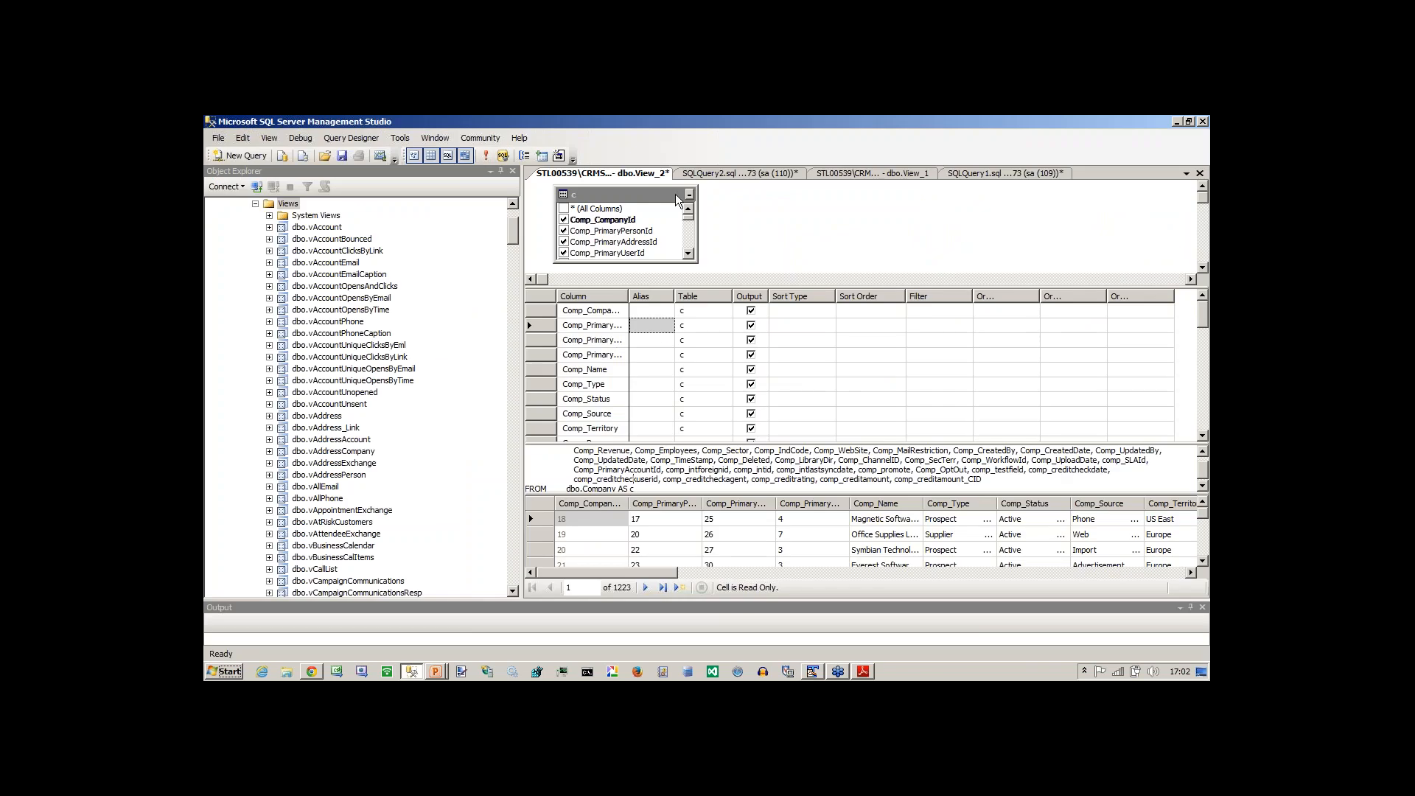
# Close the empty View_1 design and bring up the SQLQuery1 query on custom_views.
pyautogui.click(700, 174)
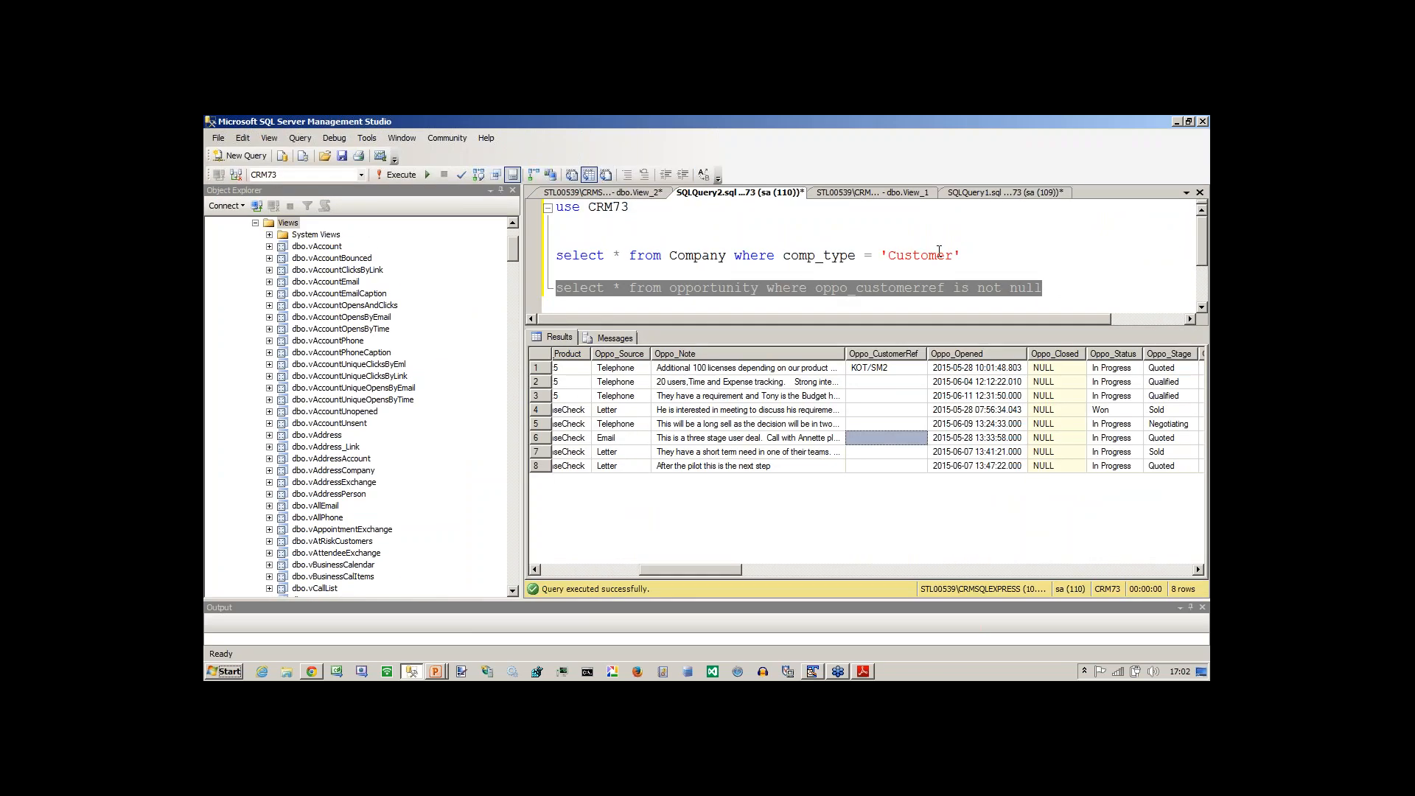
pyautogui.click(842, 189)
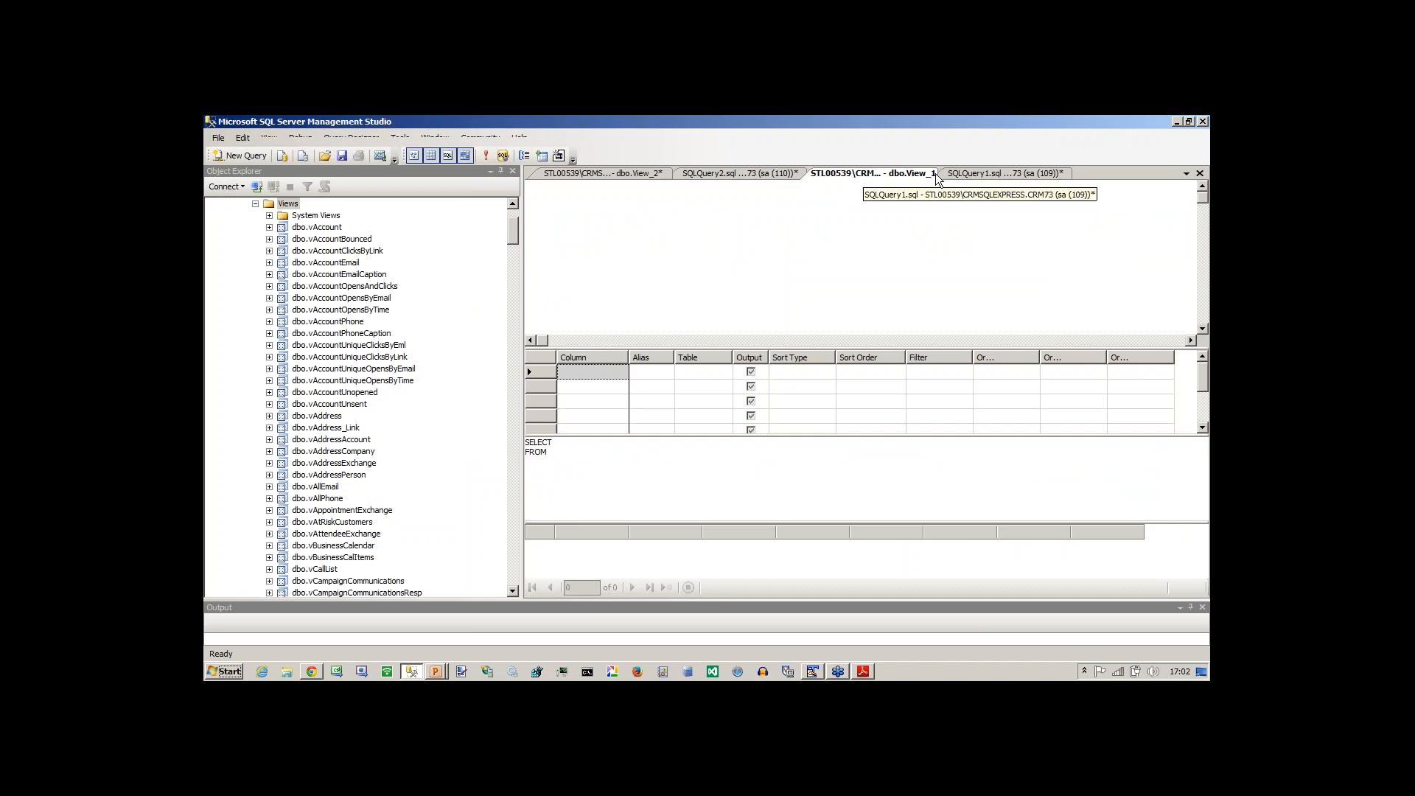
pyautogui.click(1200, 172)
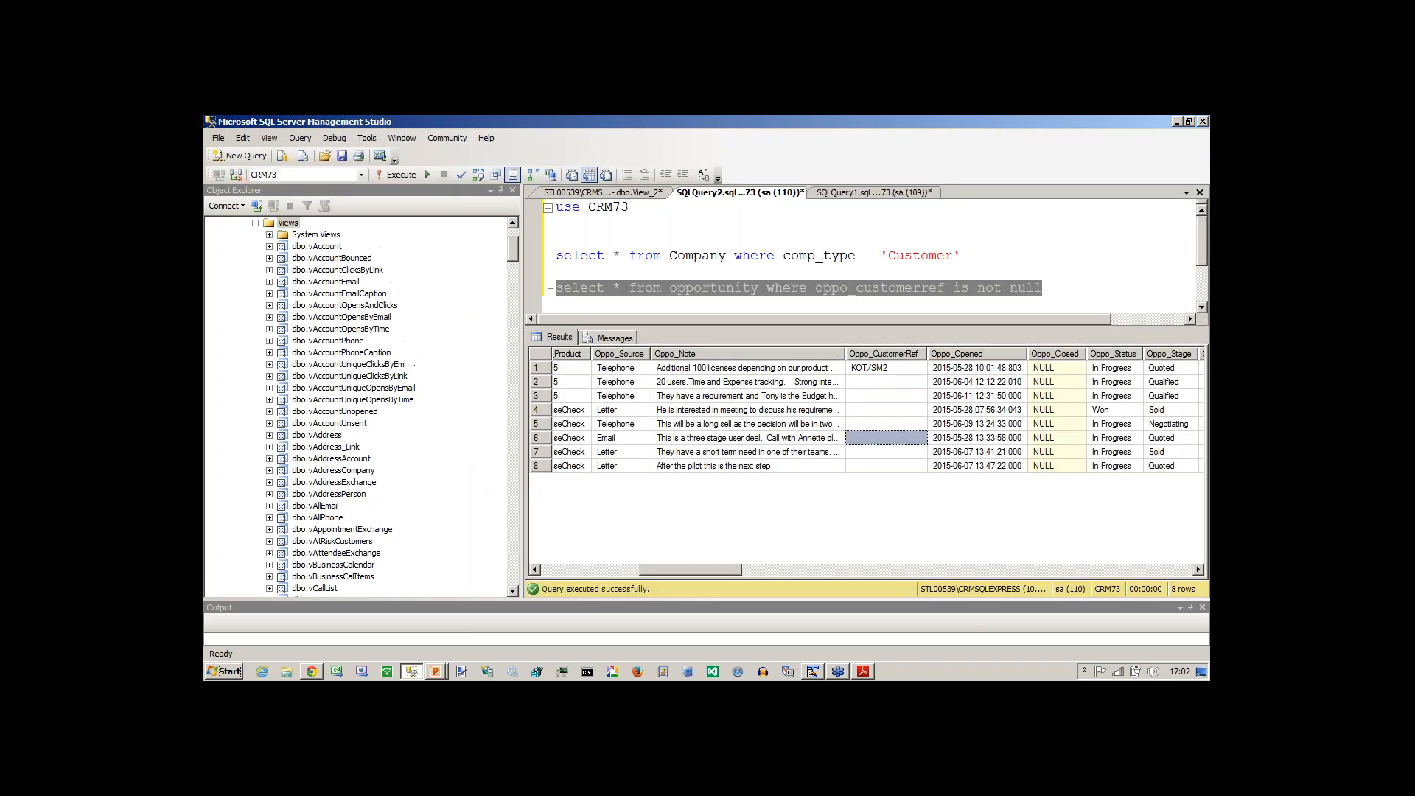
pyautogui.click(892, 193)
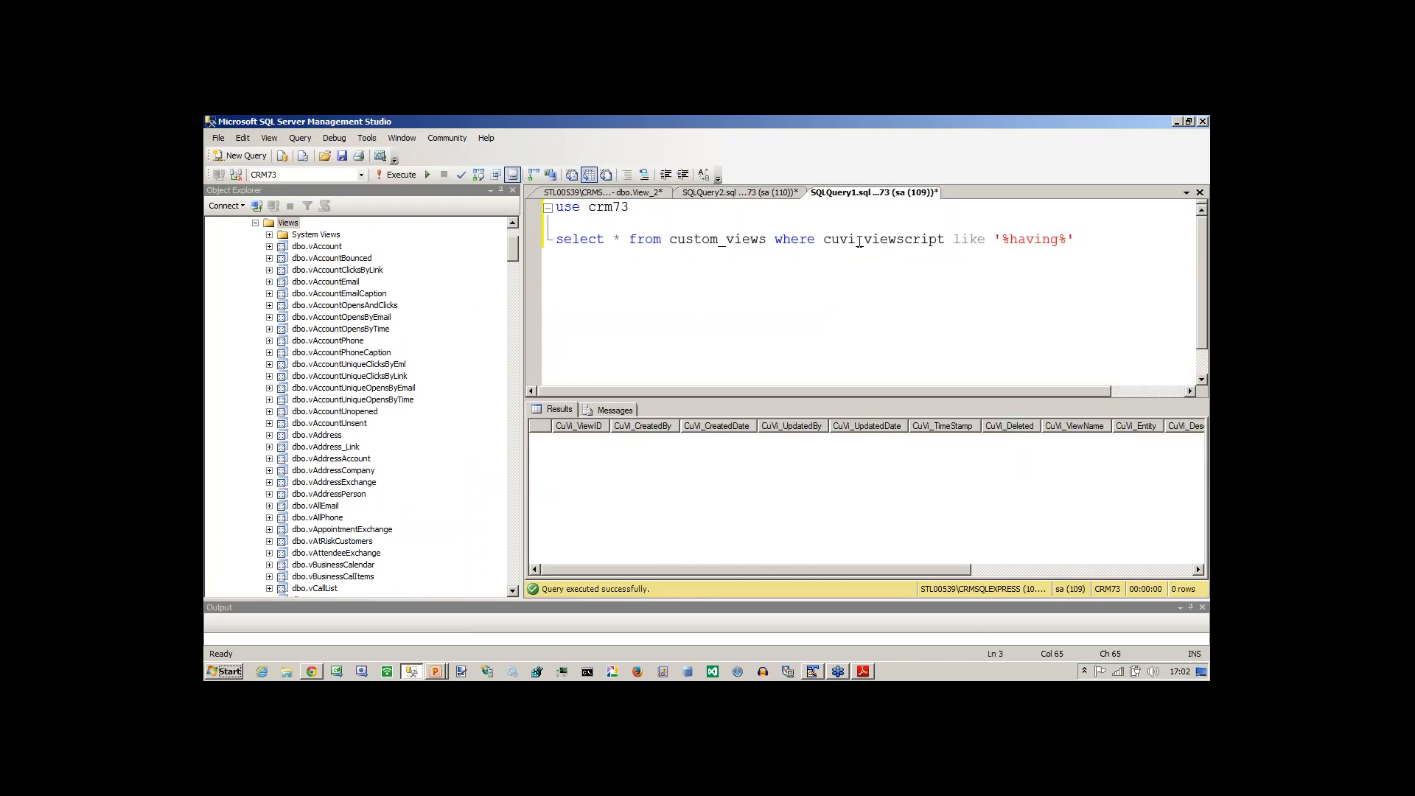
# Change the cuvi_viewscript search pattern in the custom_views query to '%count(%'.
pyautogui.doubleClick(1021, 242)
pyautogui.write('conun')
pyautogui.press('BackSpace')
pyautogui.press('BackSpace')
pyautogui.press('BackSpace')
pyautogui.write('unt(')
pyautogui.click(428, 174)
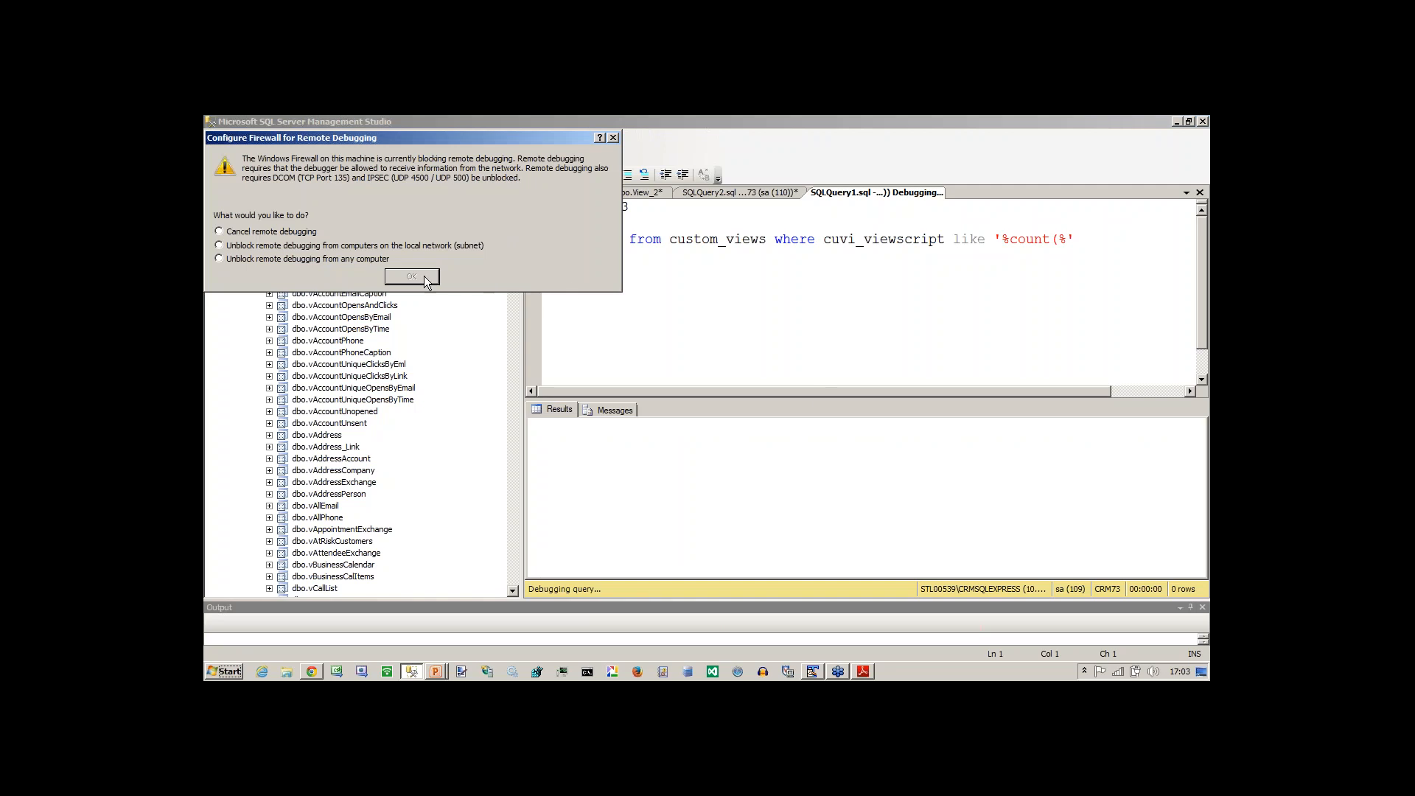
pyautogui.click(612, 138)
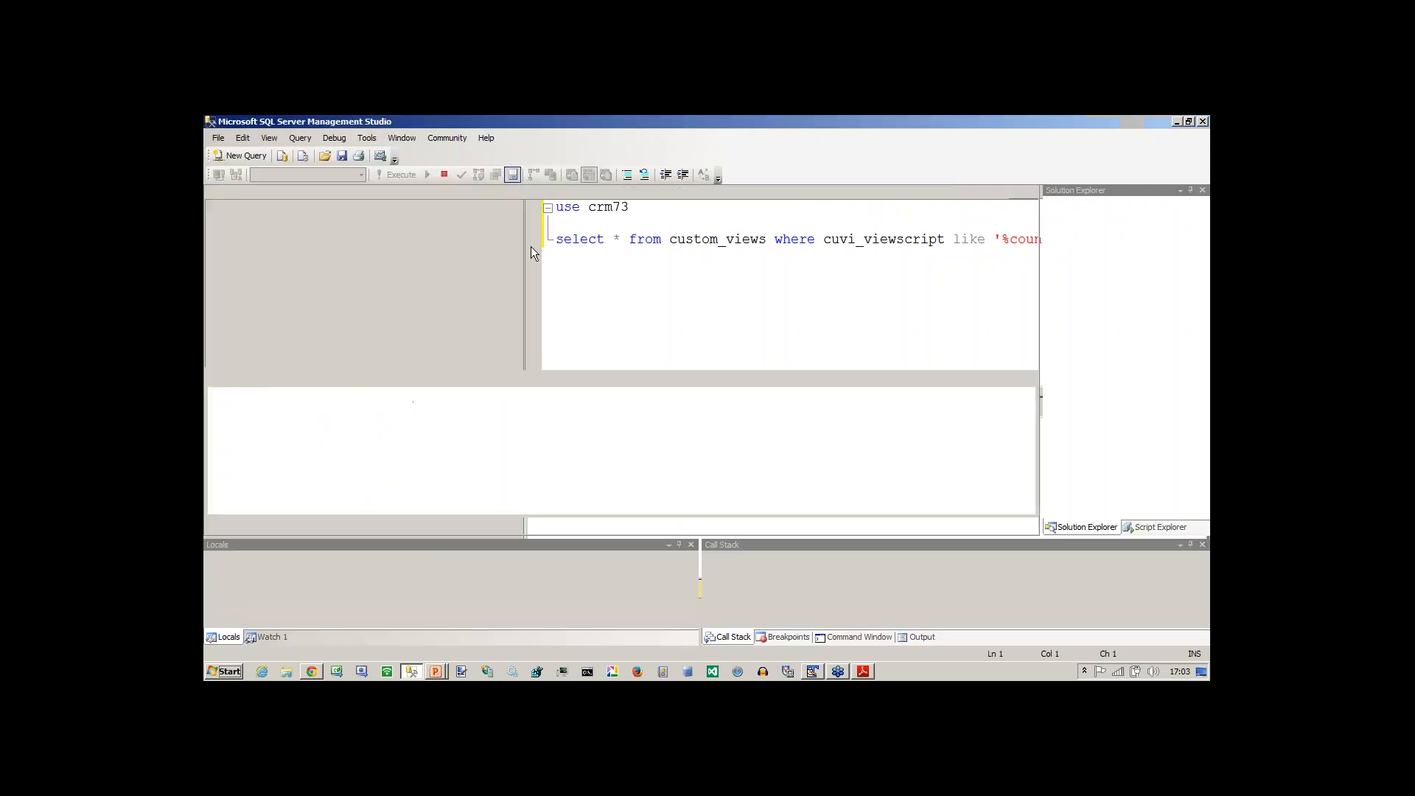
pyautogui.click(443, 175)
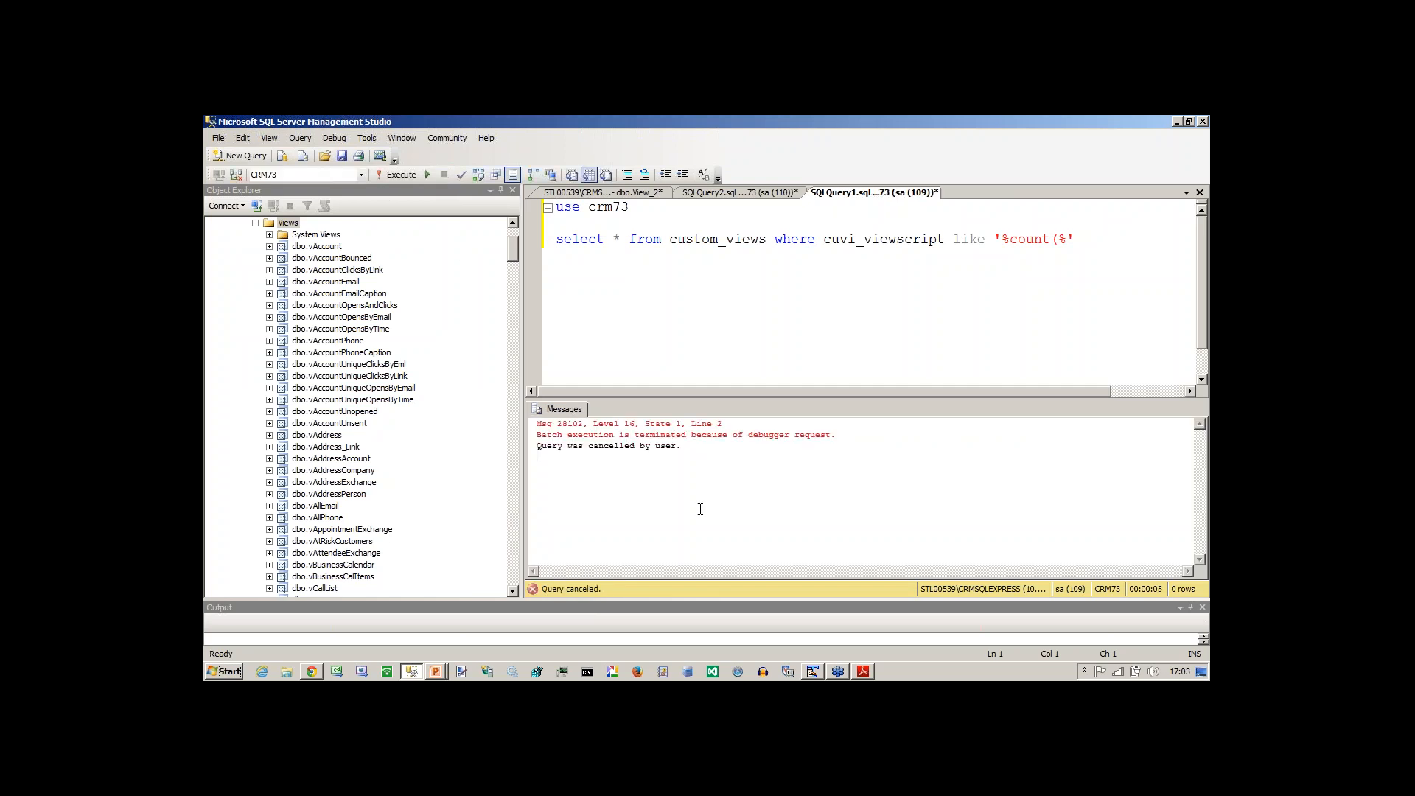
# Execute the custom_views query and examine the view names in its result rows.
pyautogui.click(768, 336)
pyautogui.press('F5')
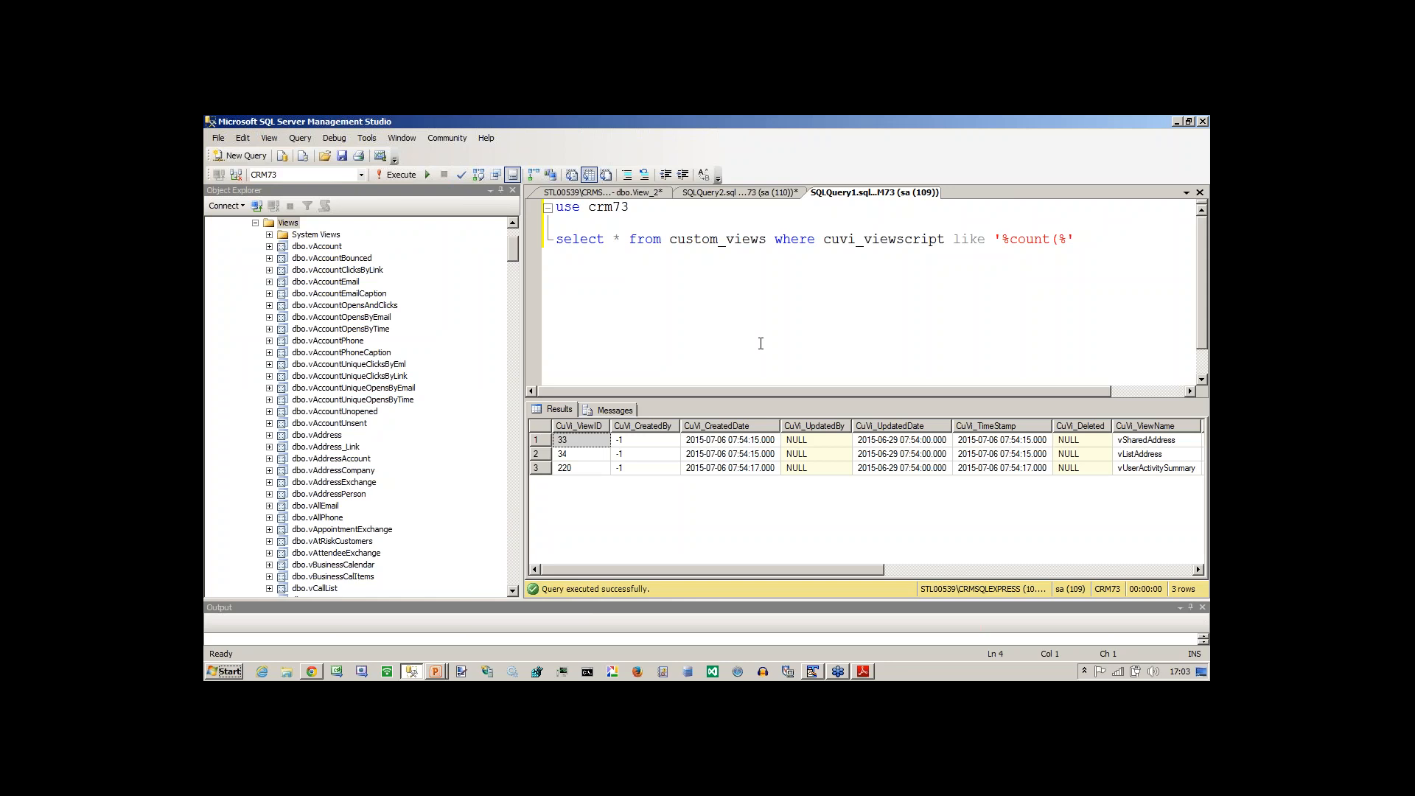
pyautogui.moveTo(775, 569); pyautogui.dragTo(964, 581)
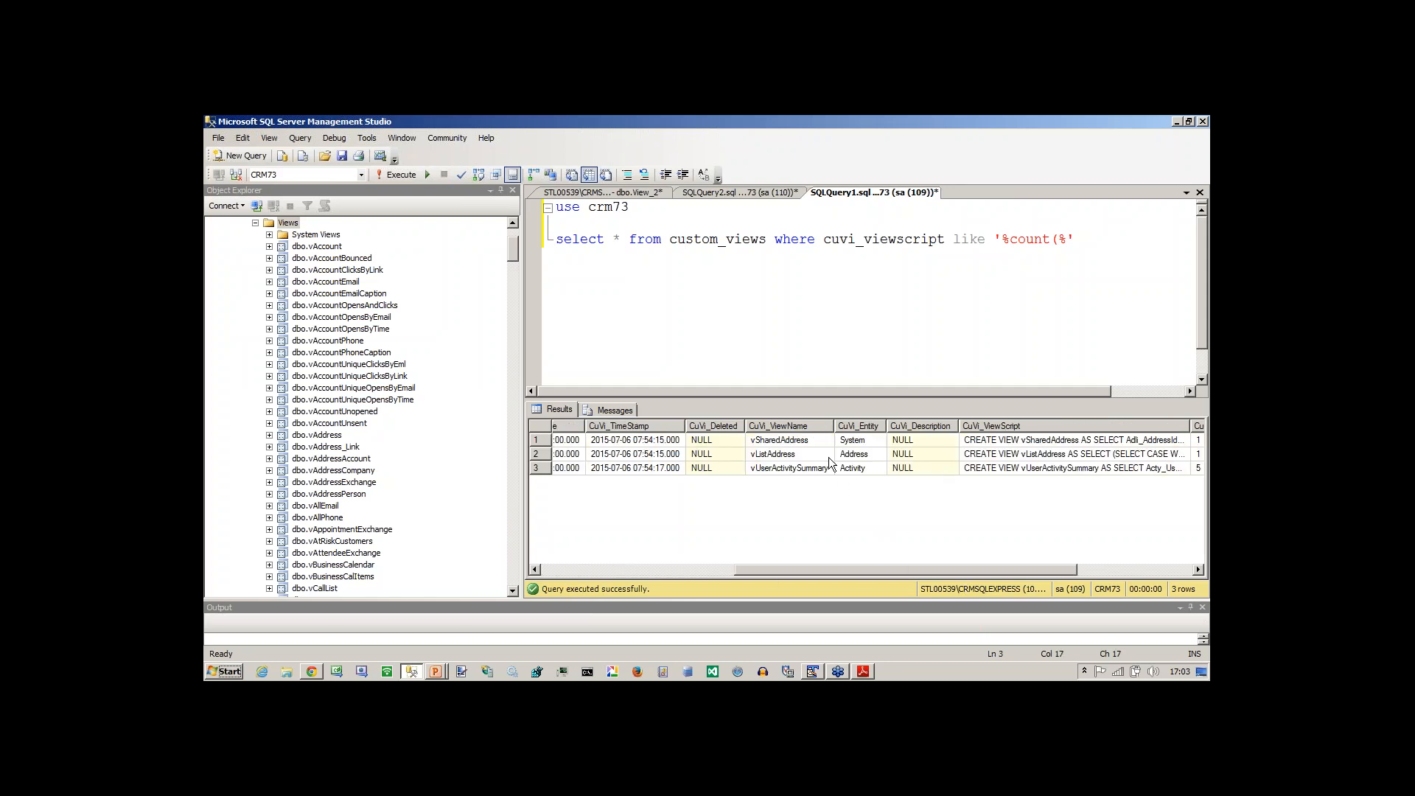
pyautogui.click(790, 459)
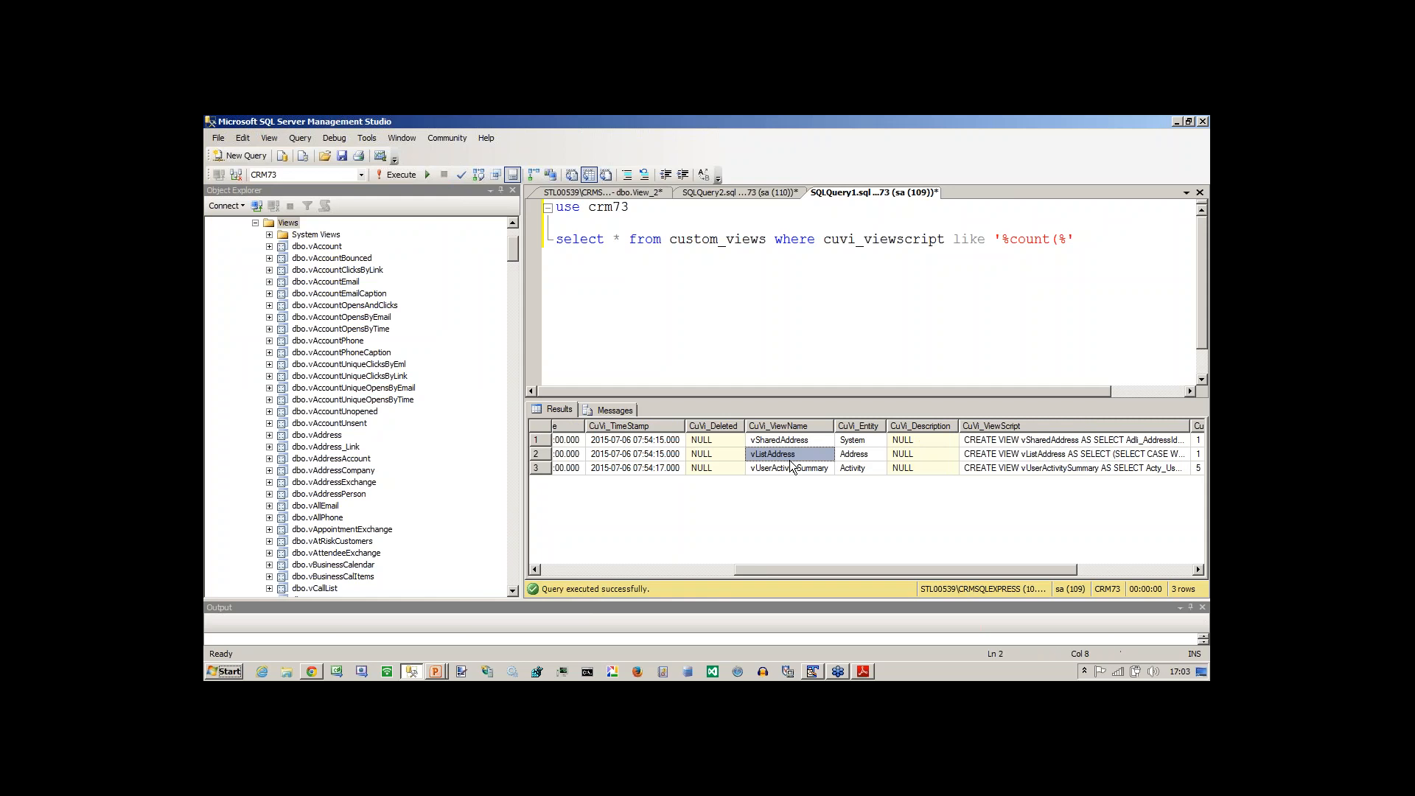
pyautogui.click(790, 468)
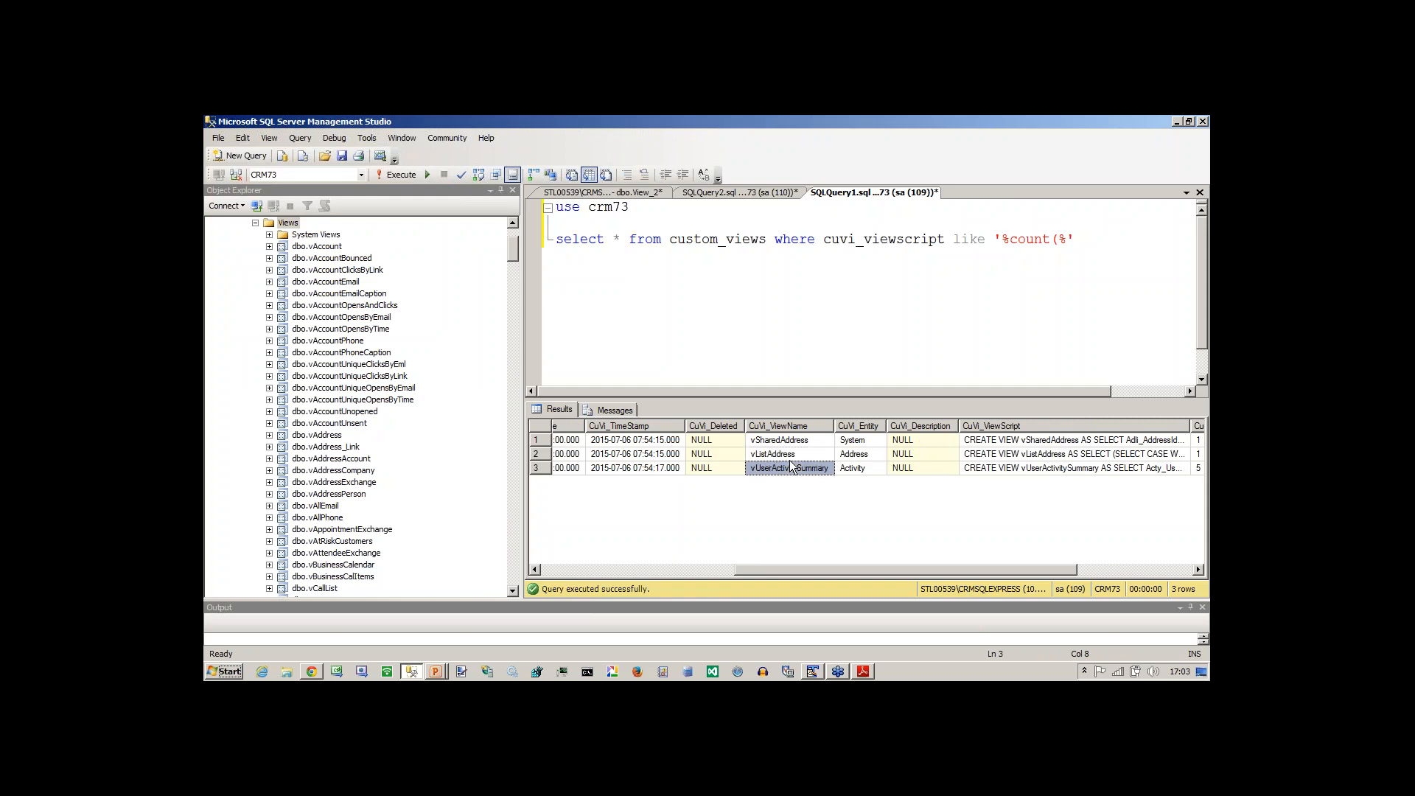
# Add a blank line below the custom_views query and switch to Sage CRM in the browser.
pyautogui.click(1110, 238)
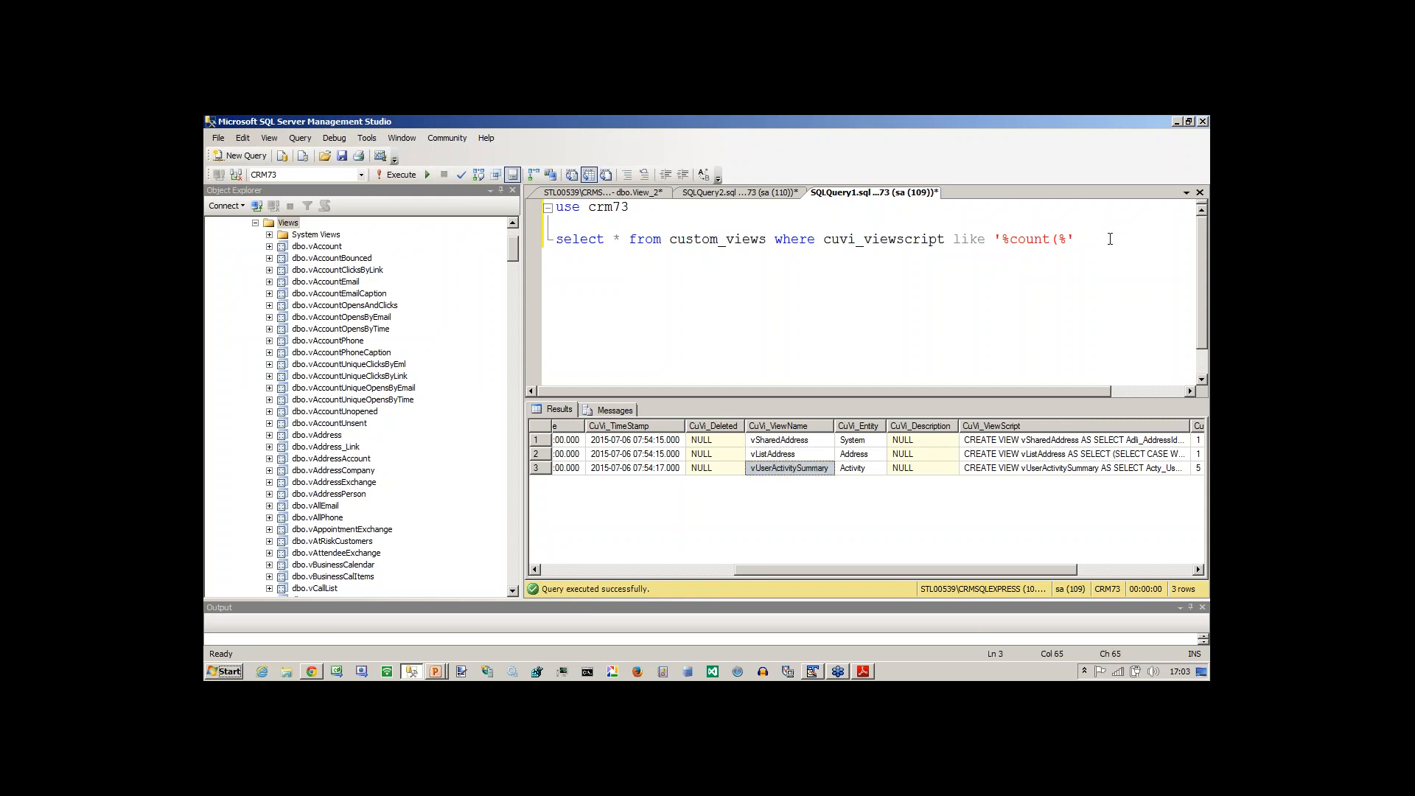
pyautogui.press('Return')
pyautogui.hotkey('alt', 'Tab')
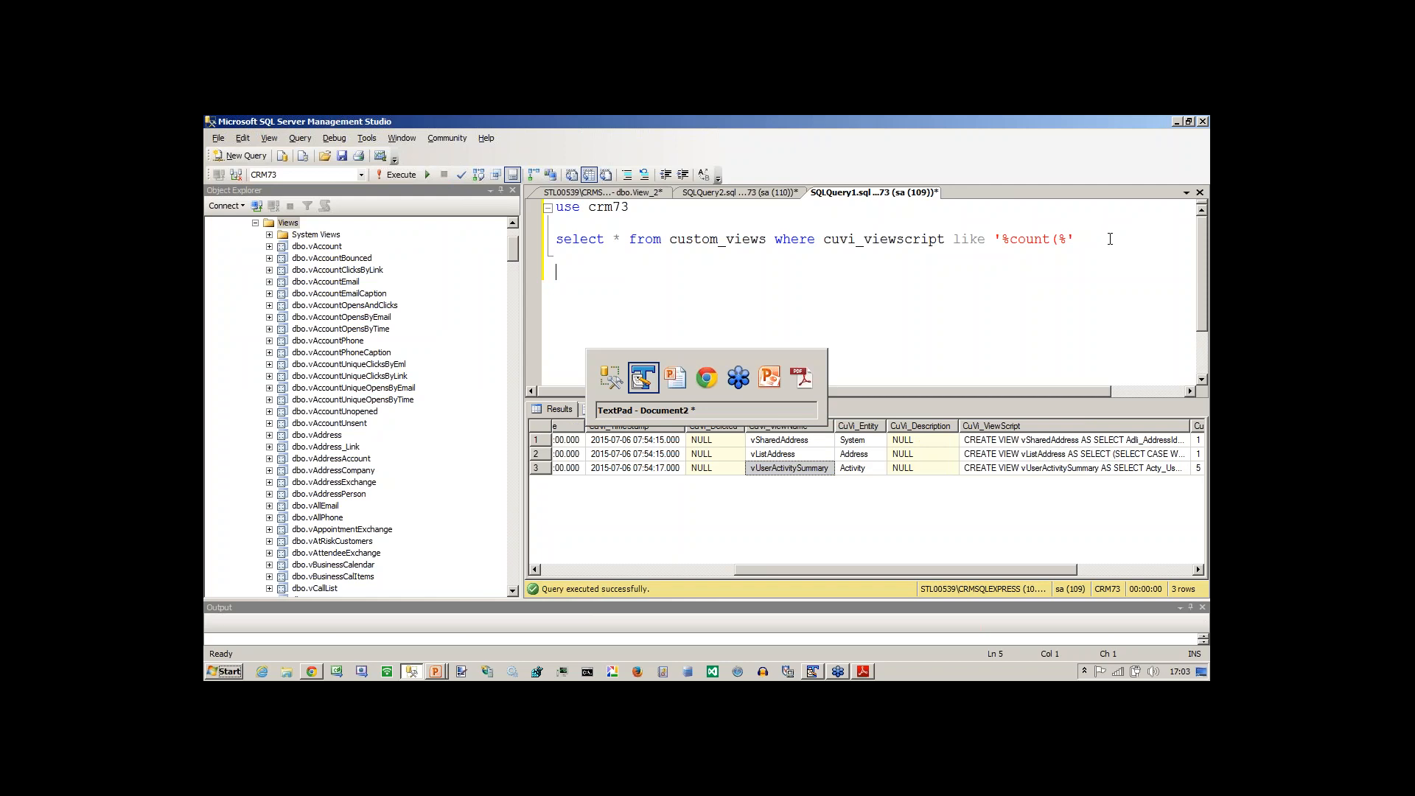
pyautogui.press('Tab')
pyautogui.press('Tab')
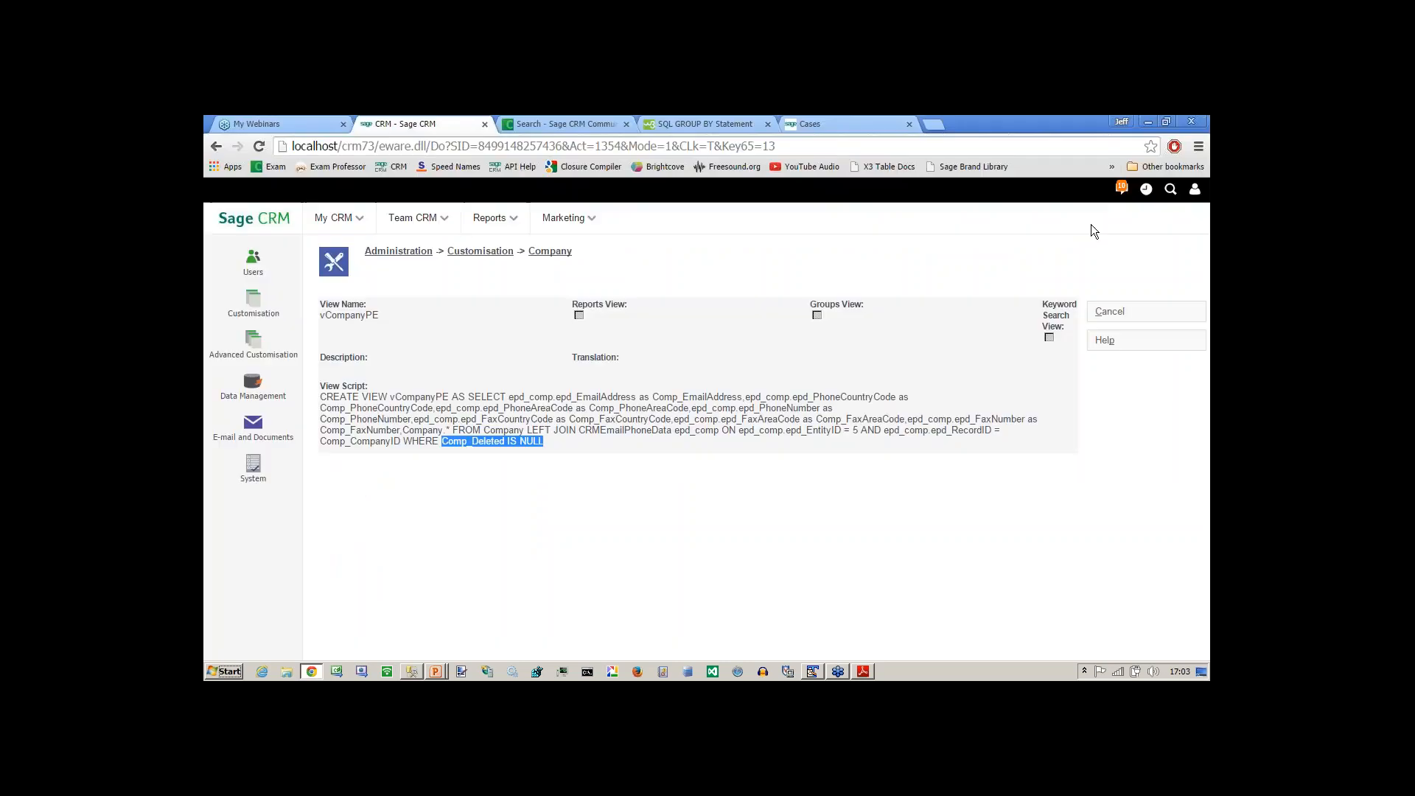
# Open the vUserActivitySummary view from the customisation of the Activity secondary entity.
pyautogui.moveTo(490, 219)
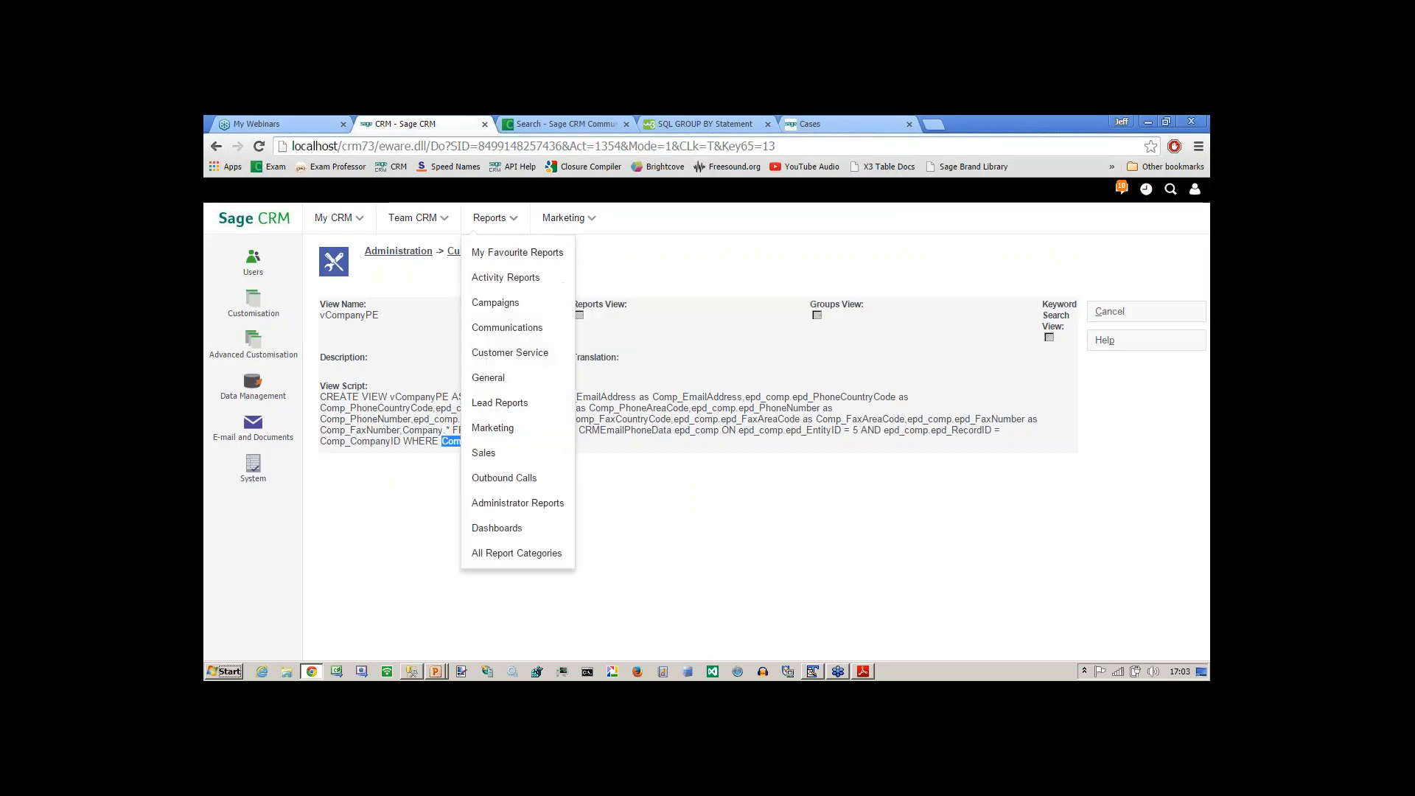
pyautogui.click(480, 257)
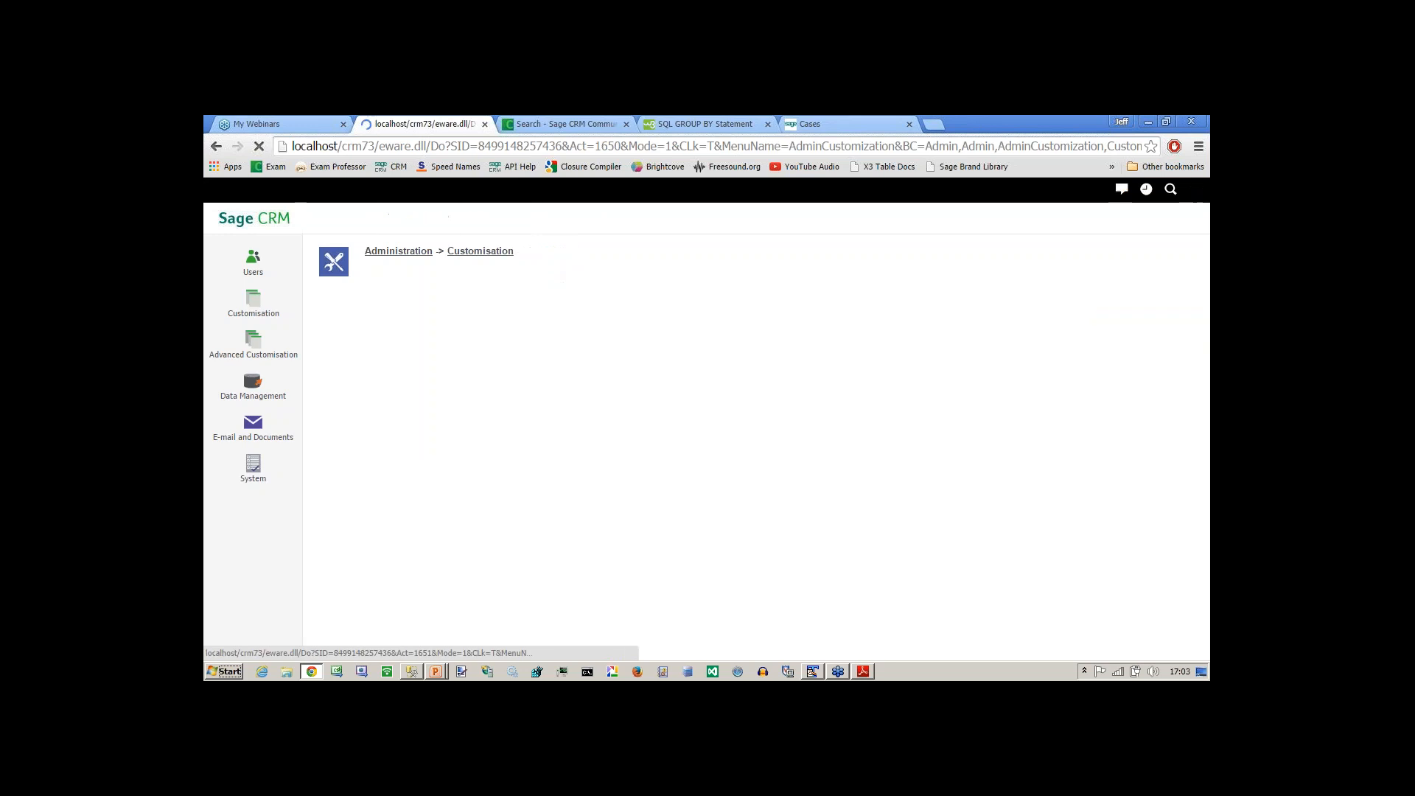
pyautogui.scroll(-2, 1201, 311)
pyautogui.click(527, 612)
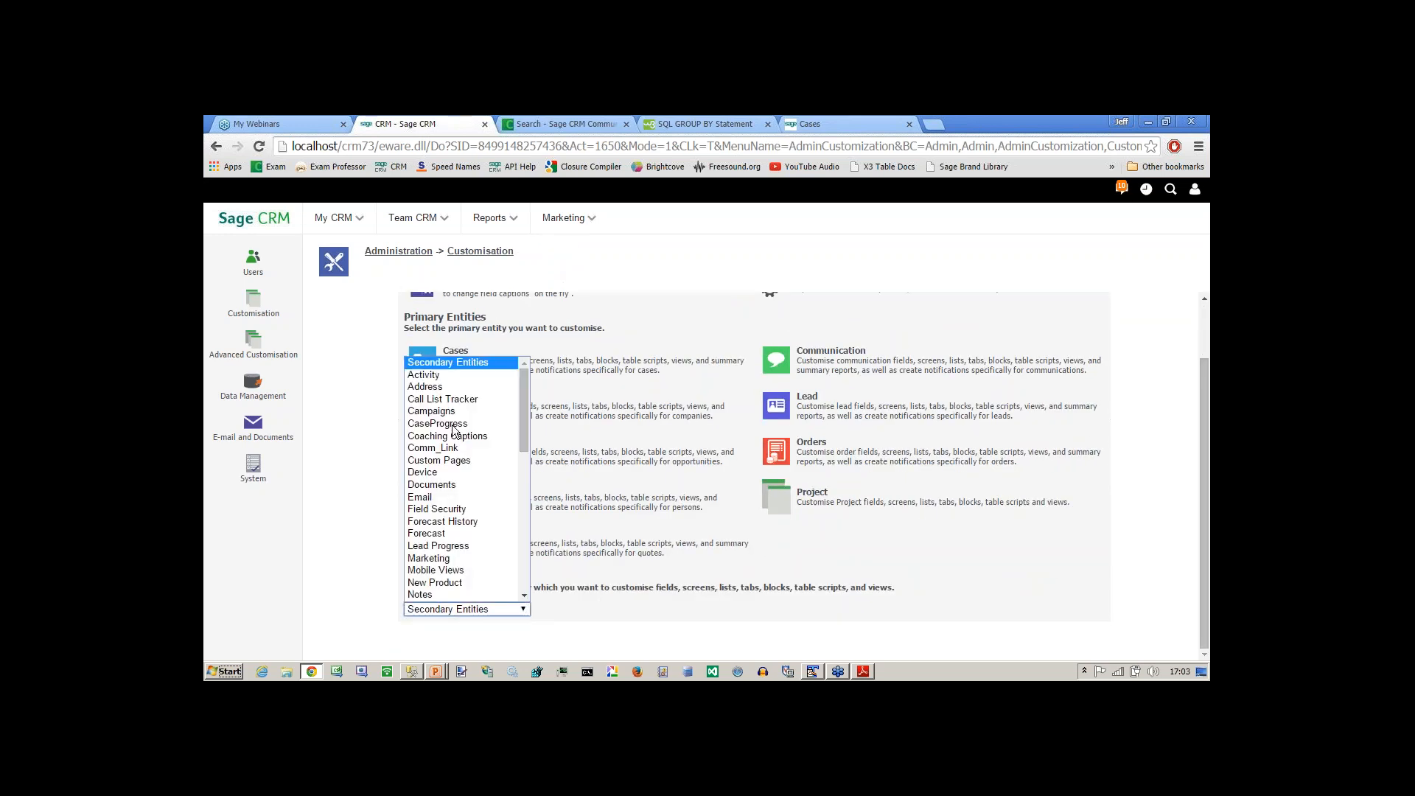
pyautogui.click(430, 378)
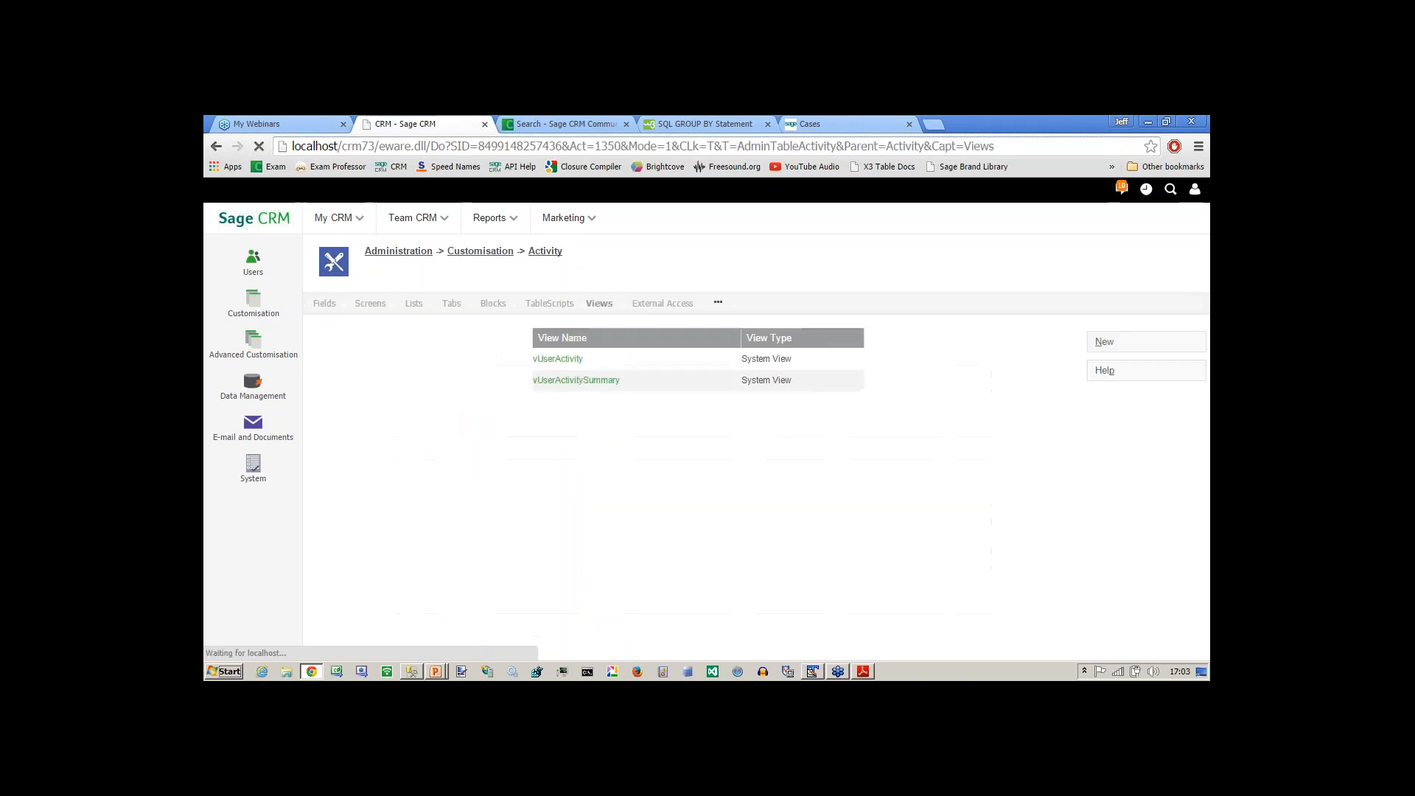
pyautogui.click(564, 381)
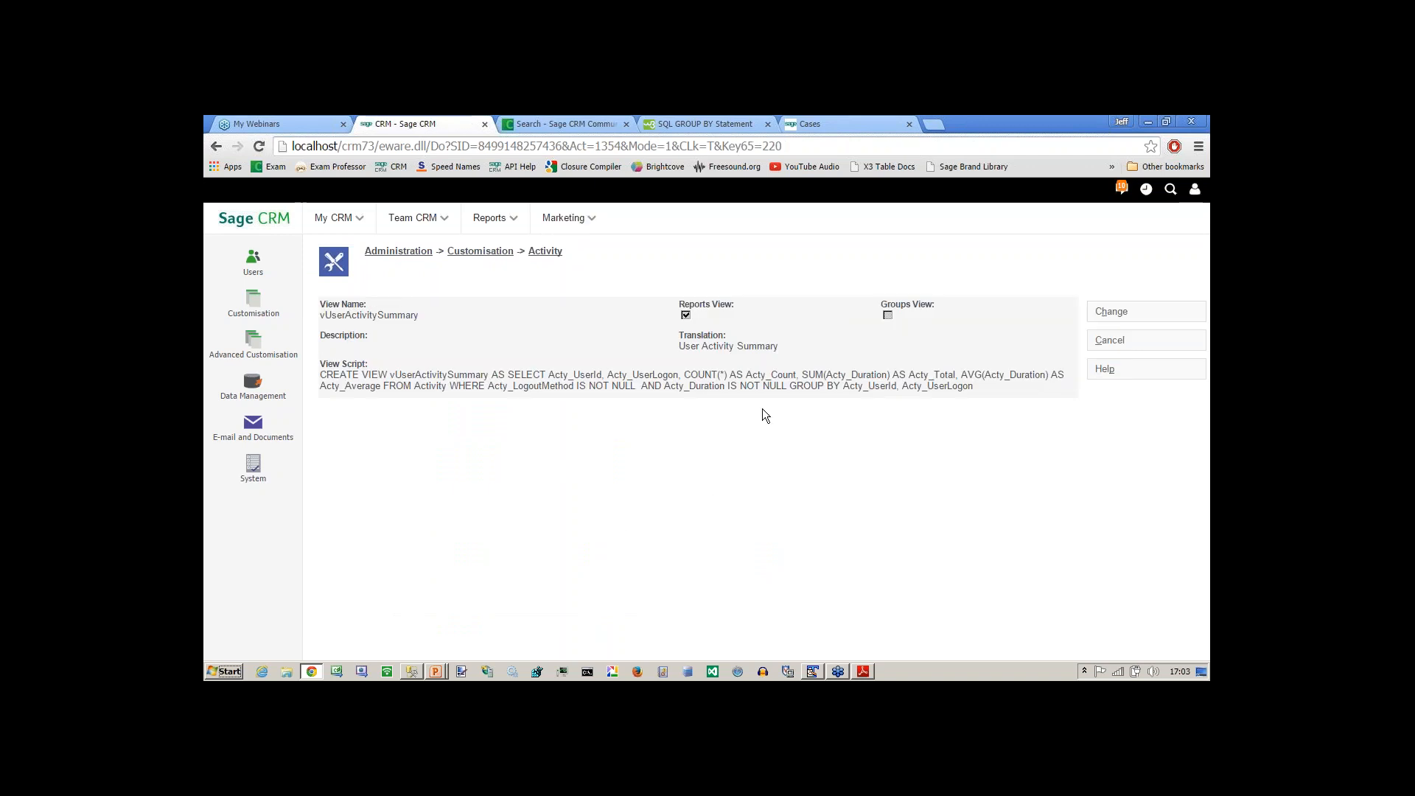
# Highlight the COUNT(*) AS Acty_Count expression and the GROUP BY clause in the view script.
pyautogui.moveTo(685, 376); pyautogui.dragTo(796, 372)
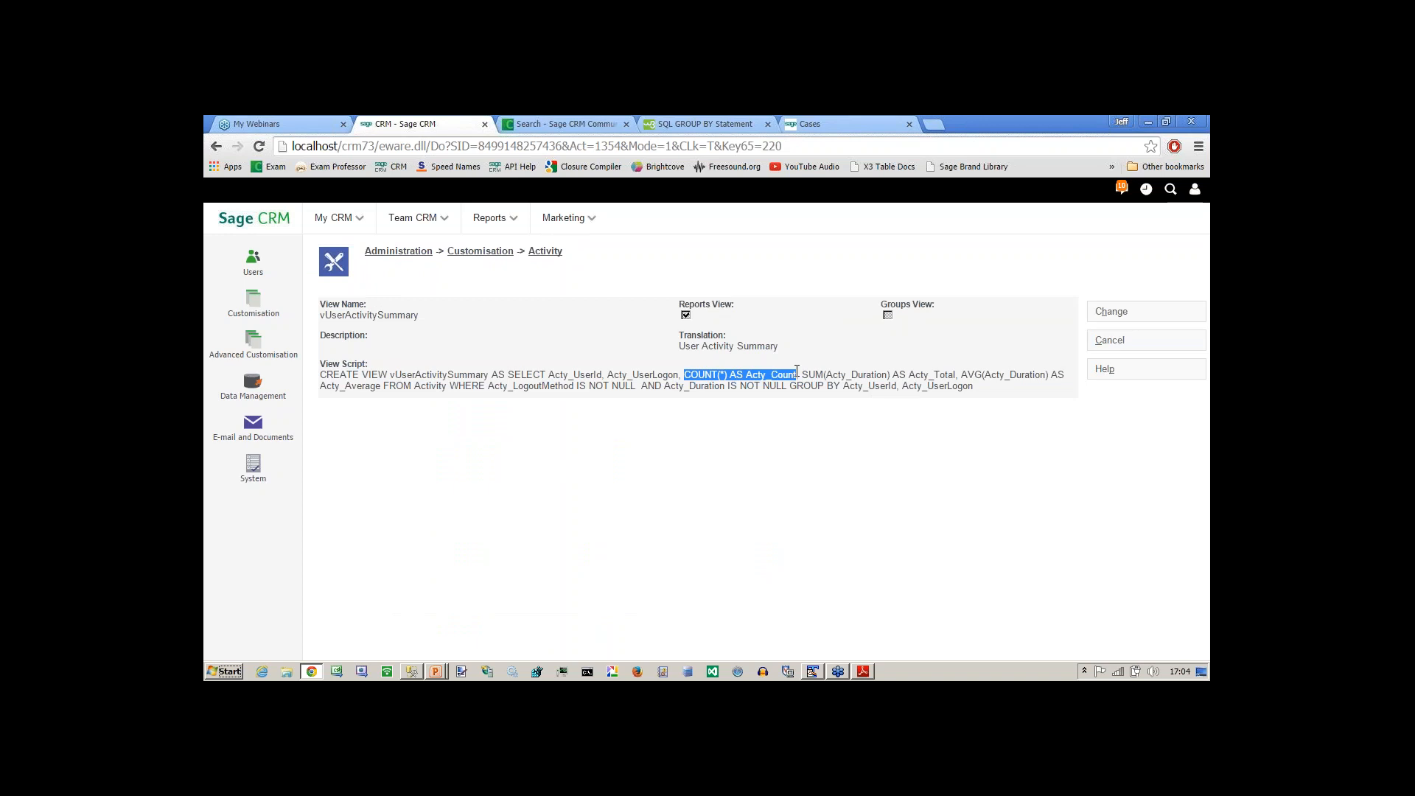
pyautogui.click(762, 395)
pyautogui.moveTo(746, 371); pyautogui.dragTo(842, 386)
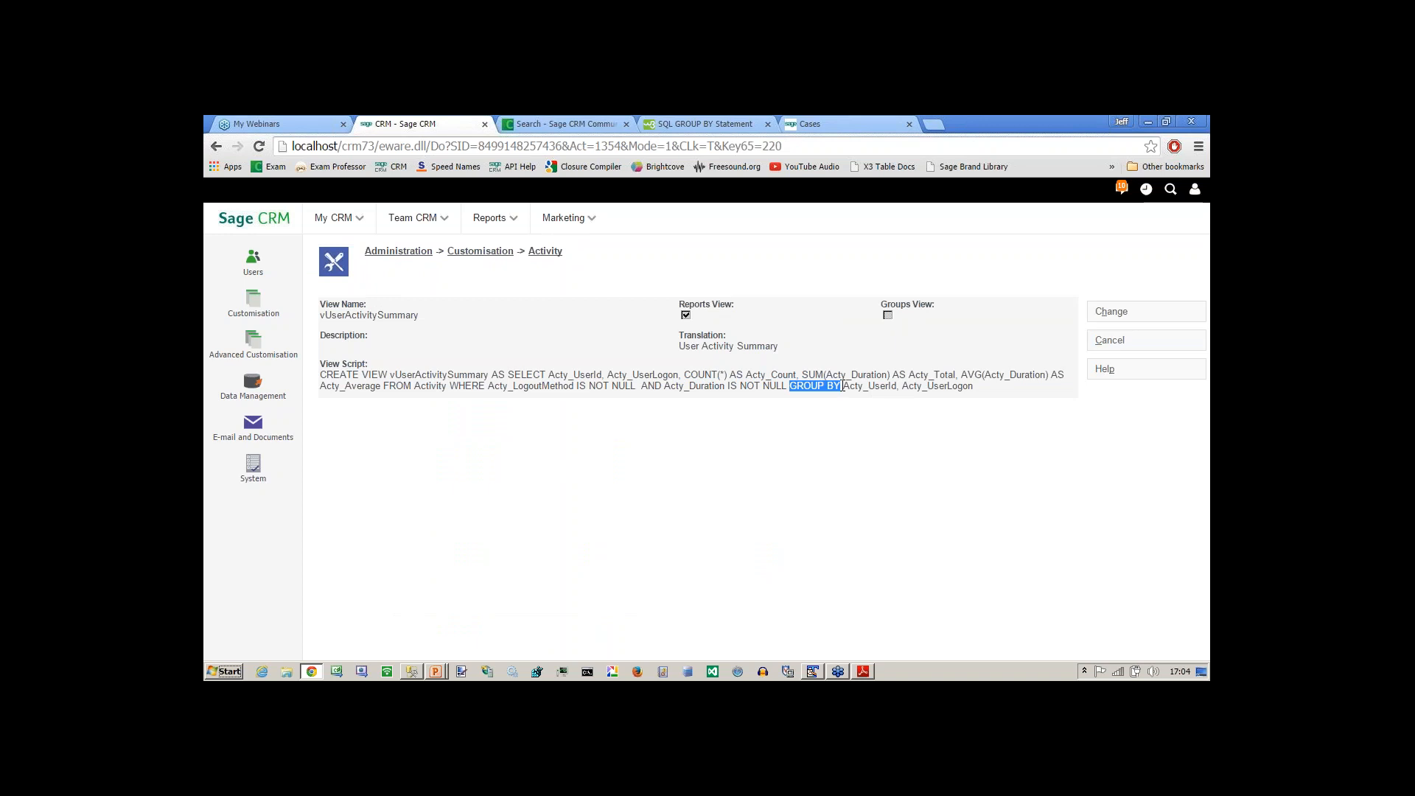
pyautogui.hotkey('alt', 'Tab')
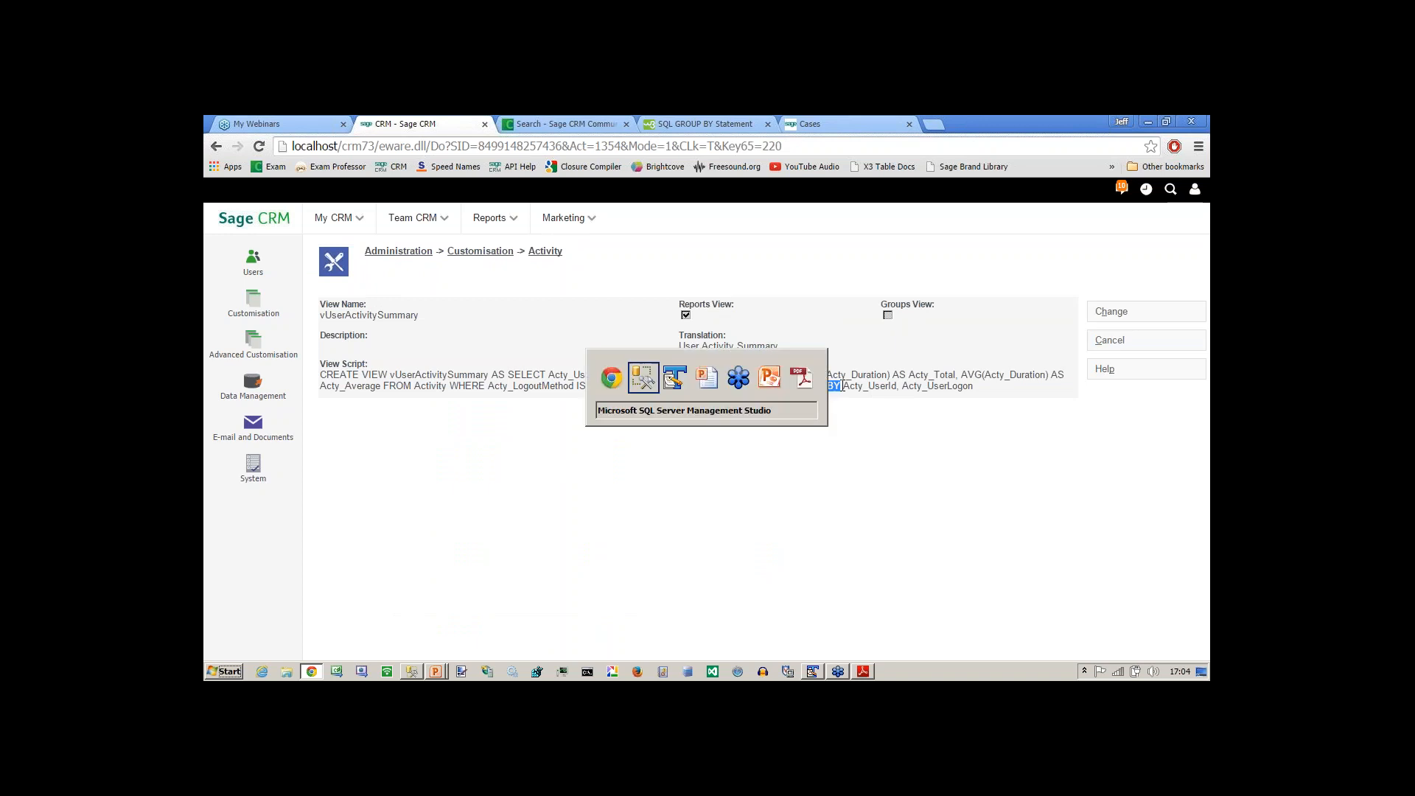
pyautogui.hotkey('alt', 'Tab')
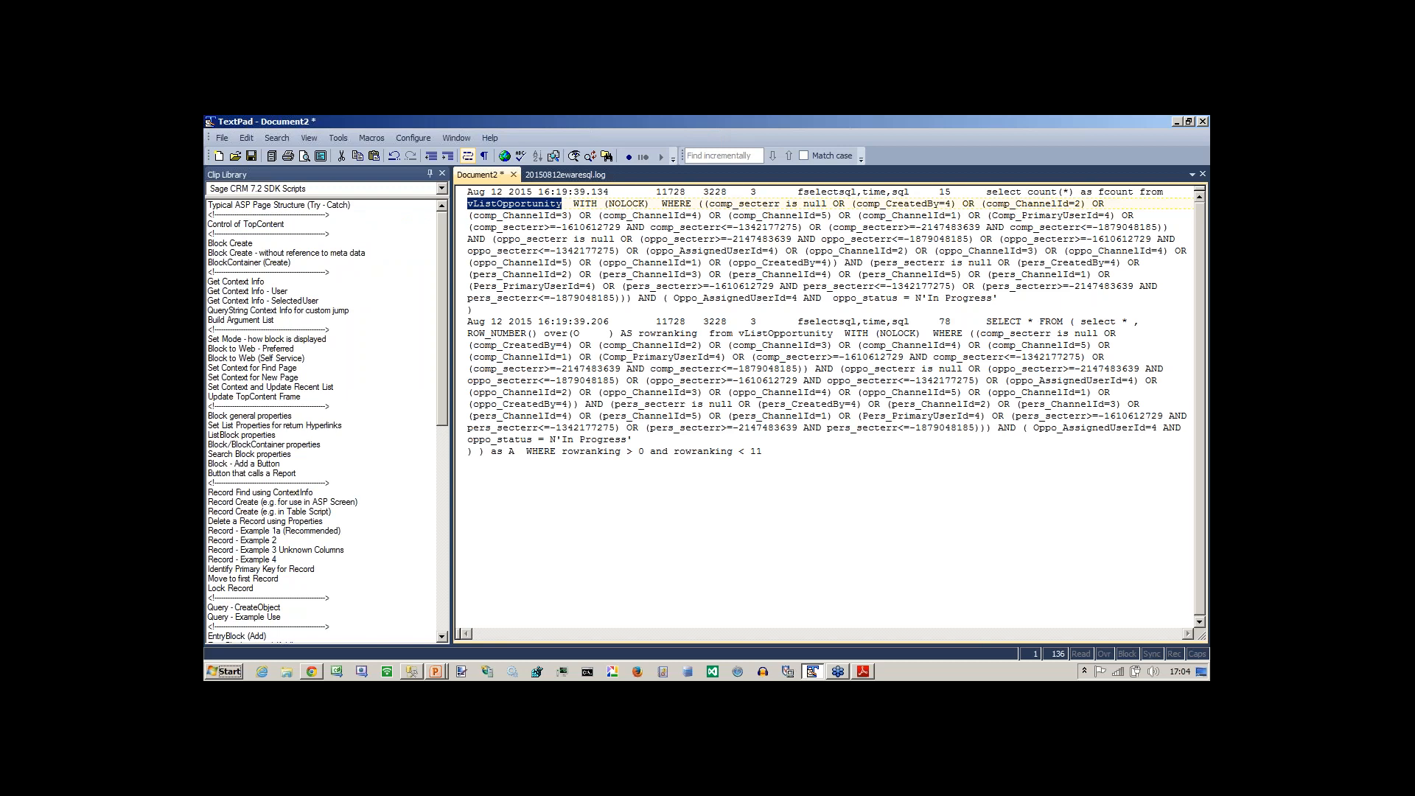
pyautogui.hotkey('alt', 'Tab')
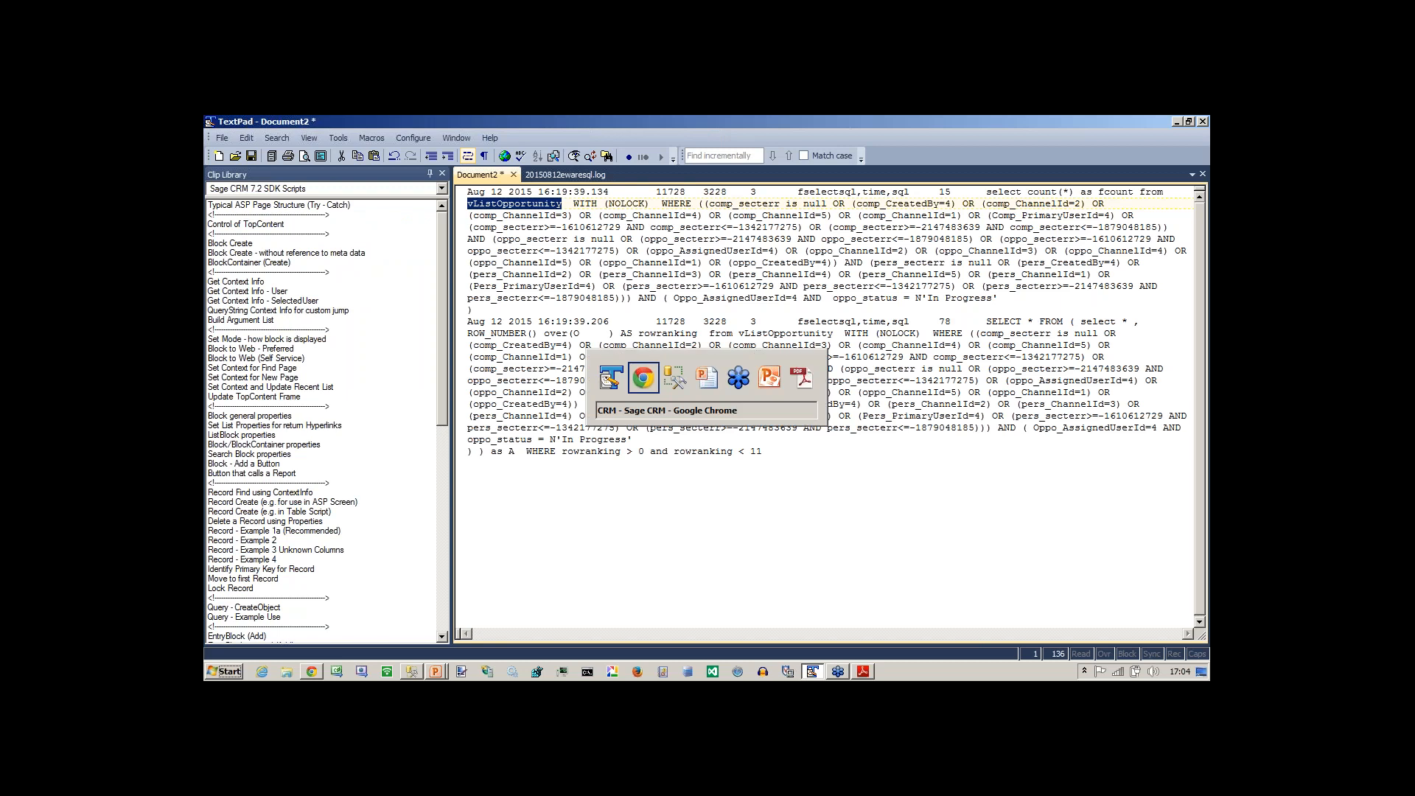
pyautogui.click(294, 124)
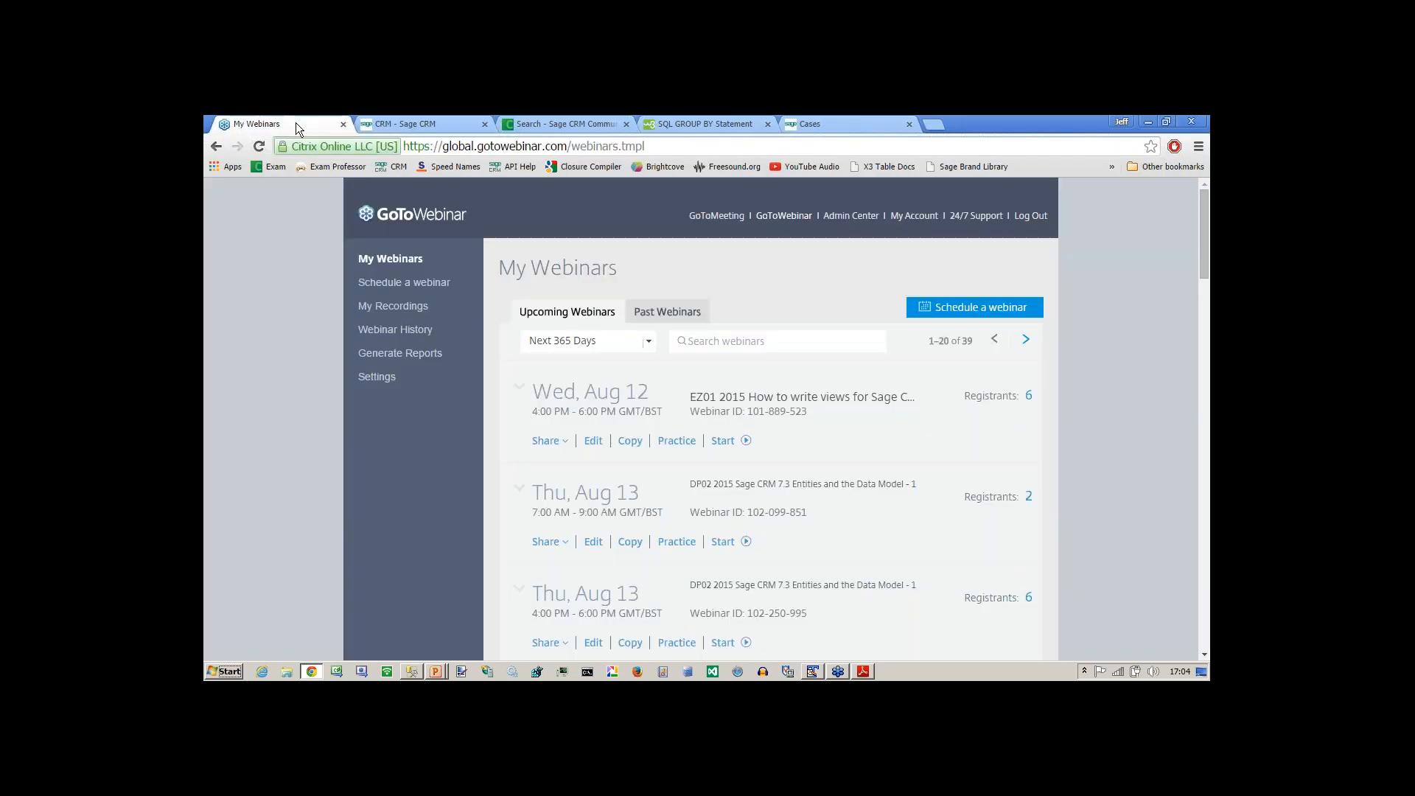
pyautogui.click(559, 123)
pyautogui.click(396, 124)
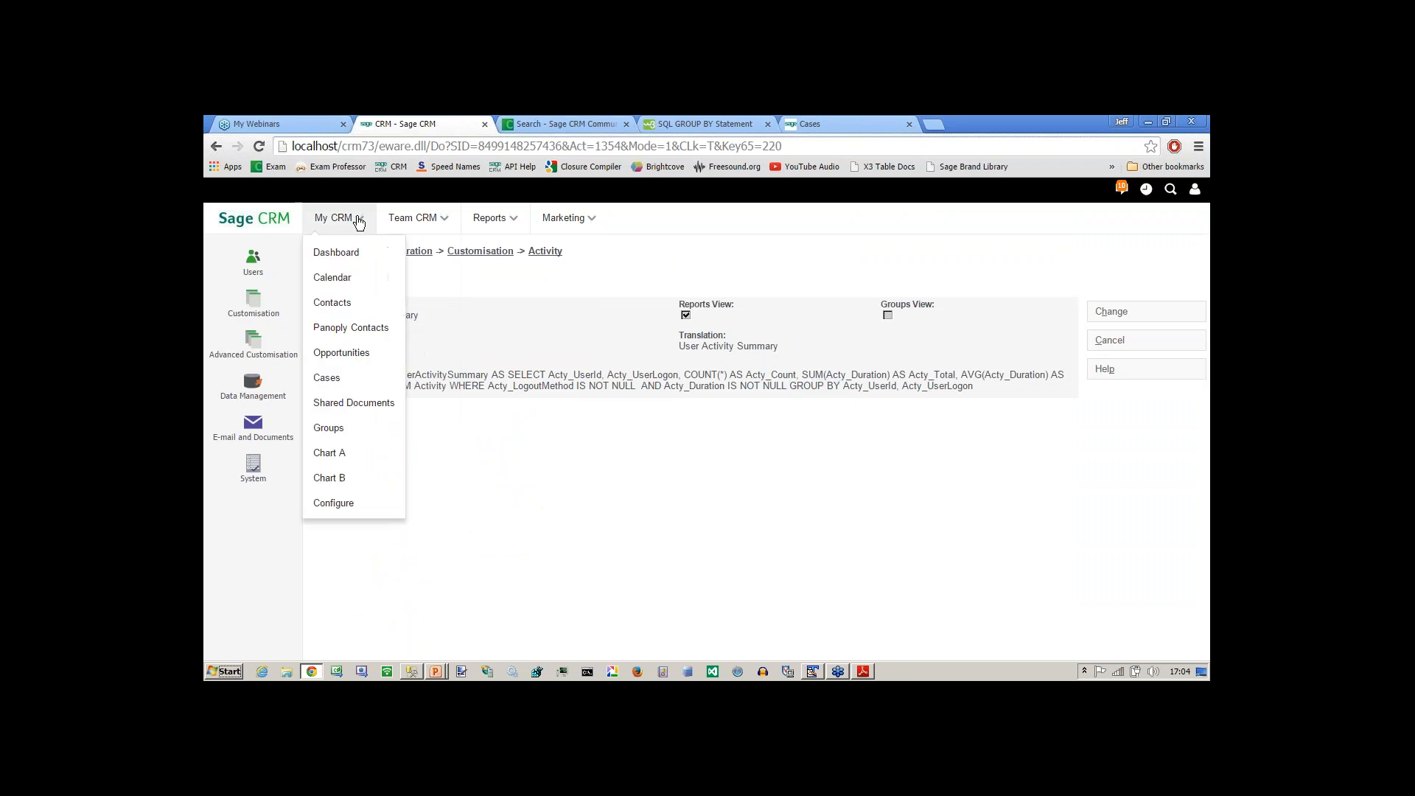
# Start a new report in the General report category with User Activity Summary as its source view.
pyautogui.moveTo(492, 220)
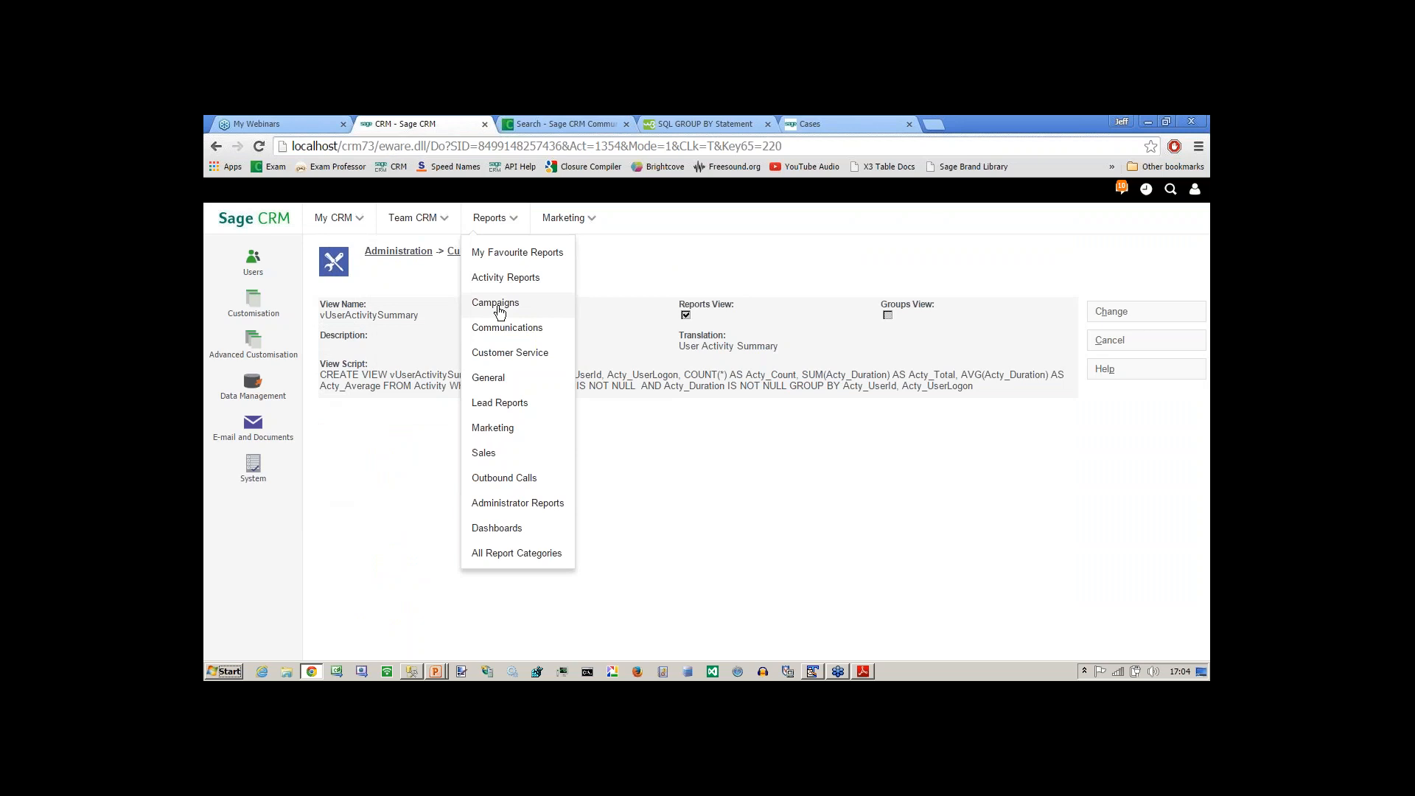
pyautogui.click(488, 378)
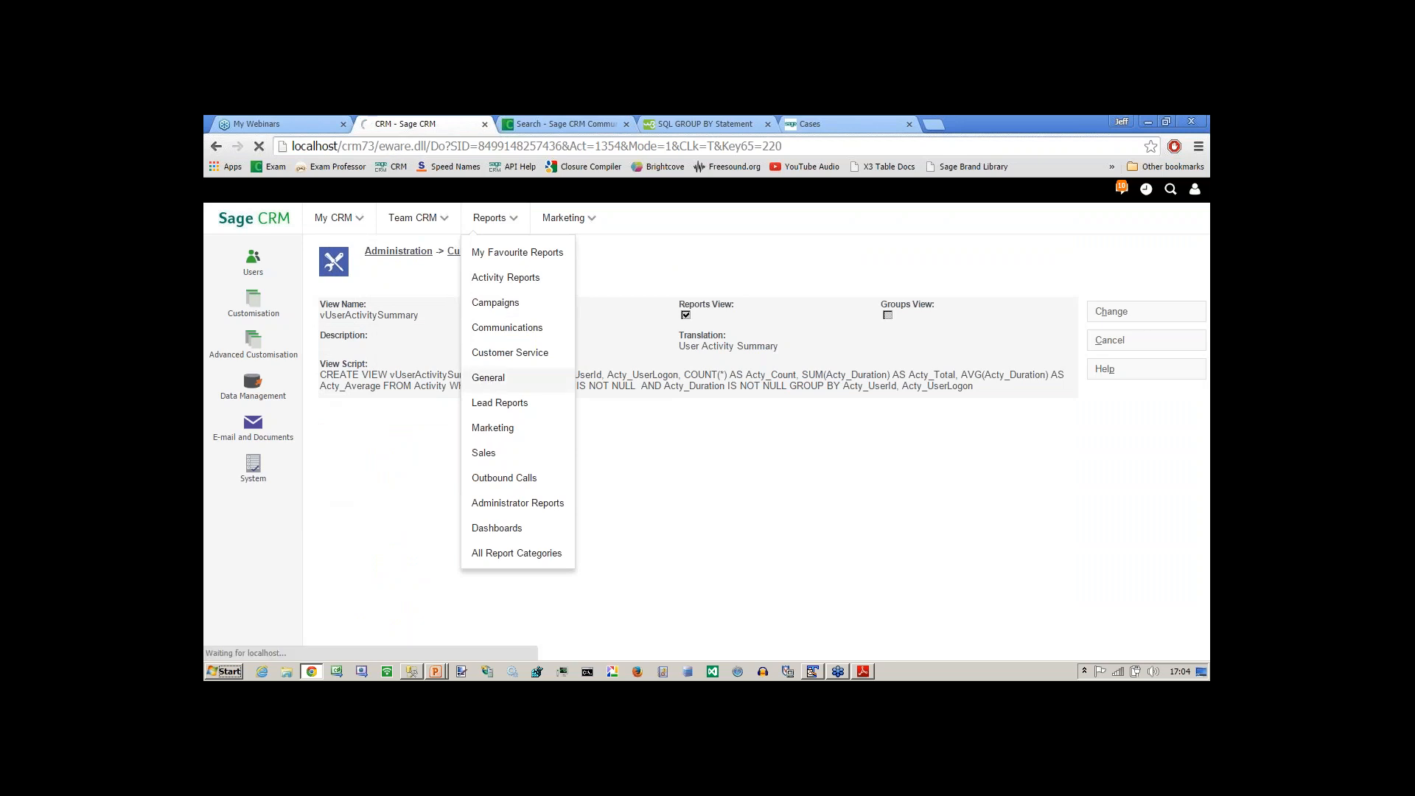
pyautogui.moveTo(484, 222)
pyautogui.moveTo(561, 221)
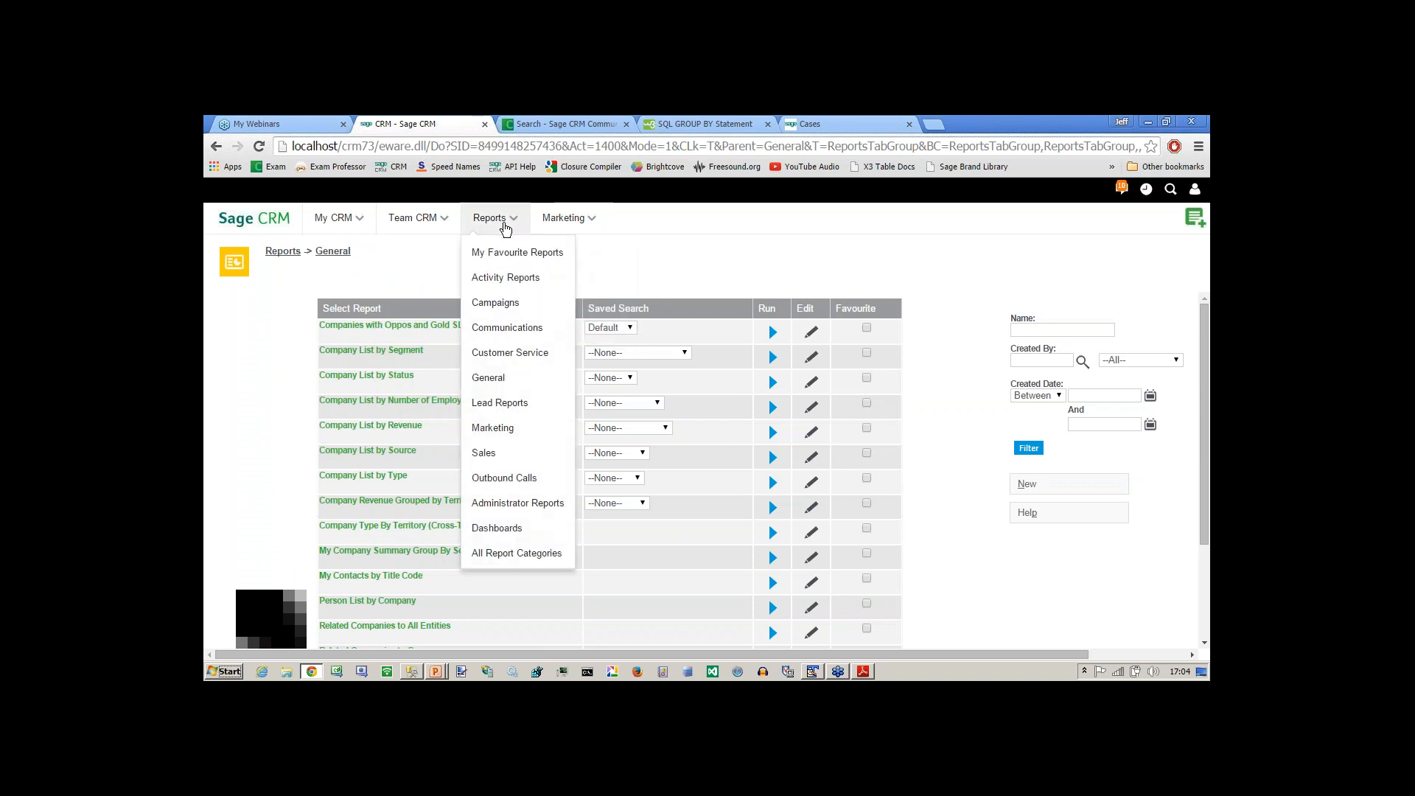
pyautogui.click(1048, 480)
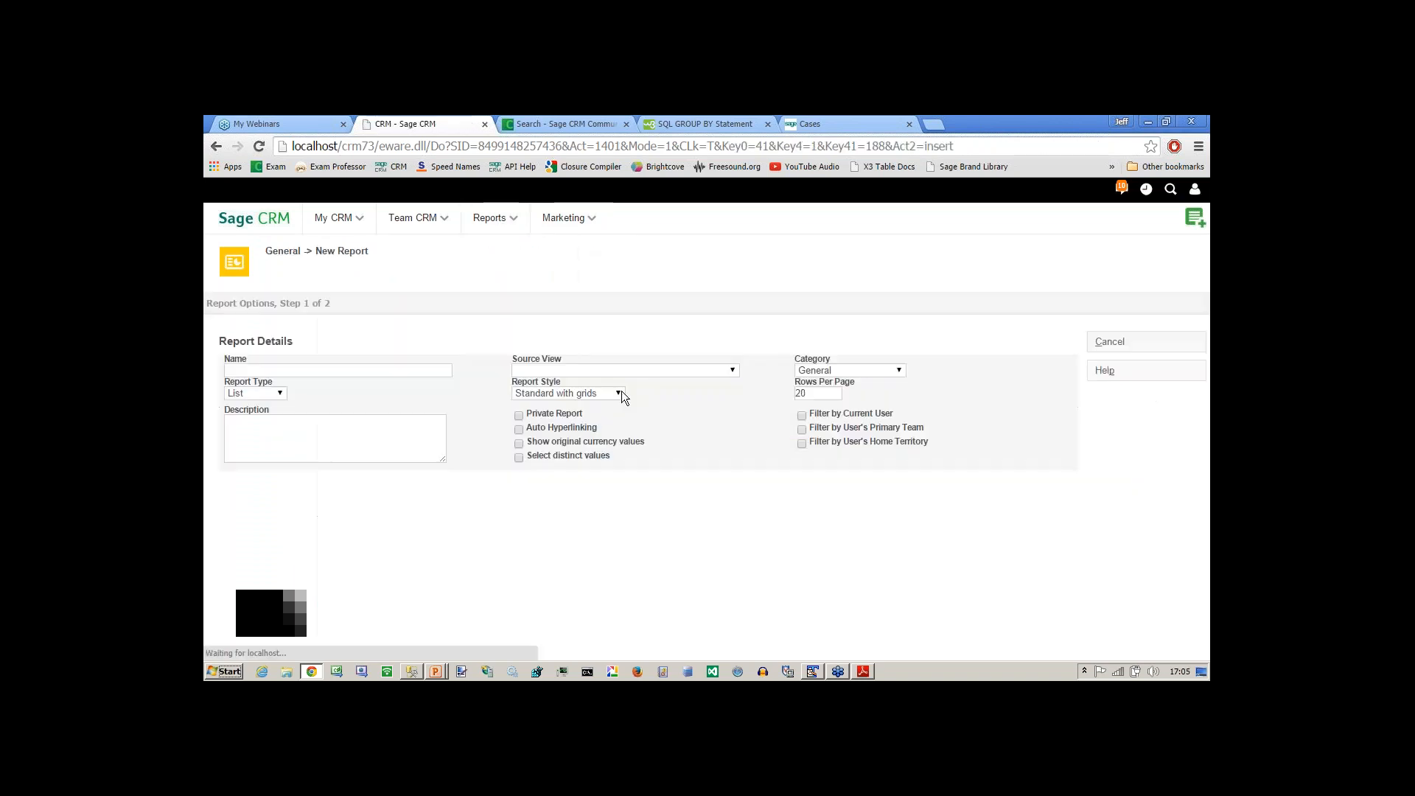
pyautogui.click(593, 367)
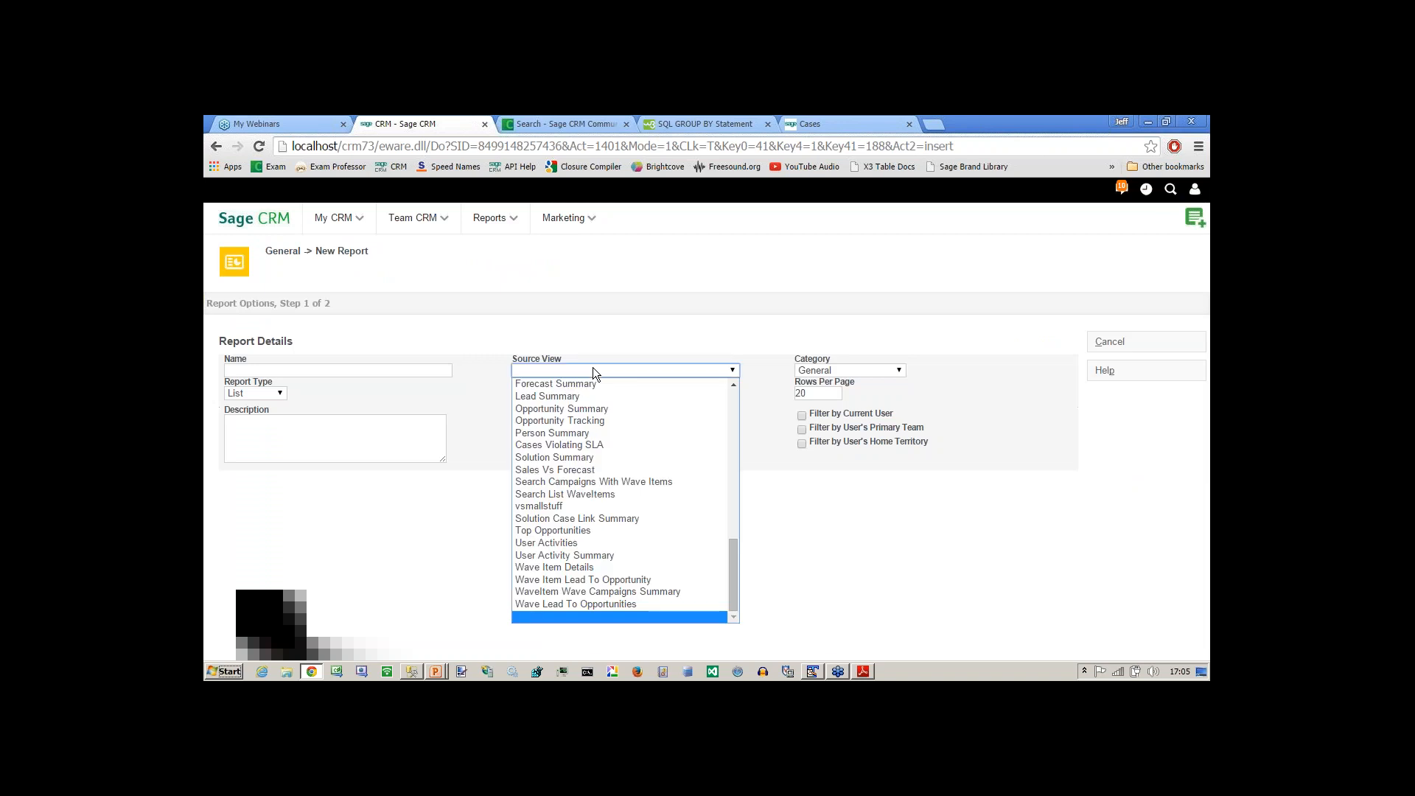
pyautogui.click(568, 556)
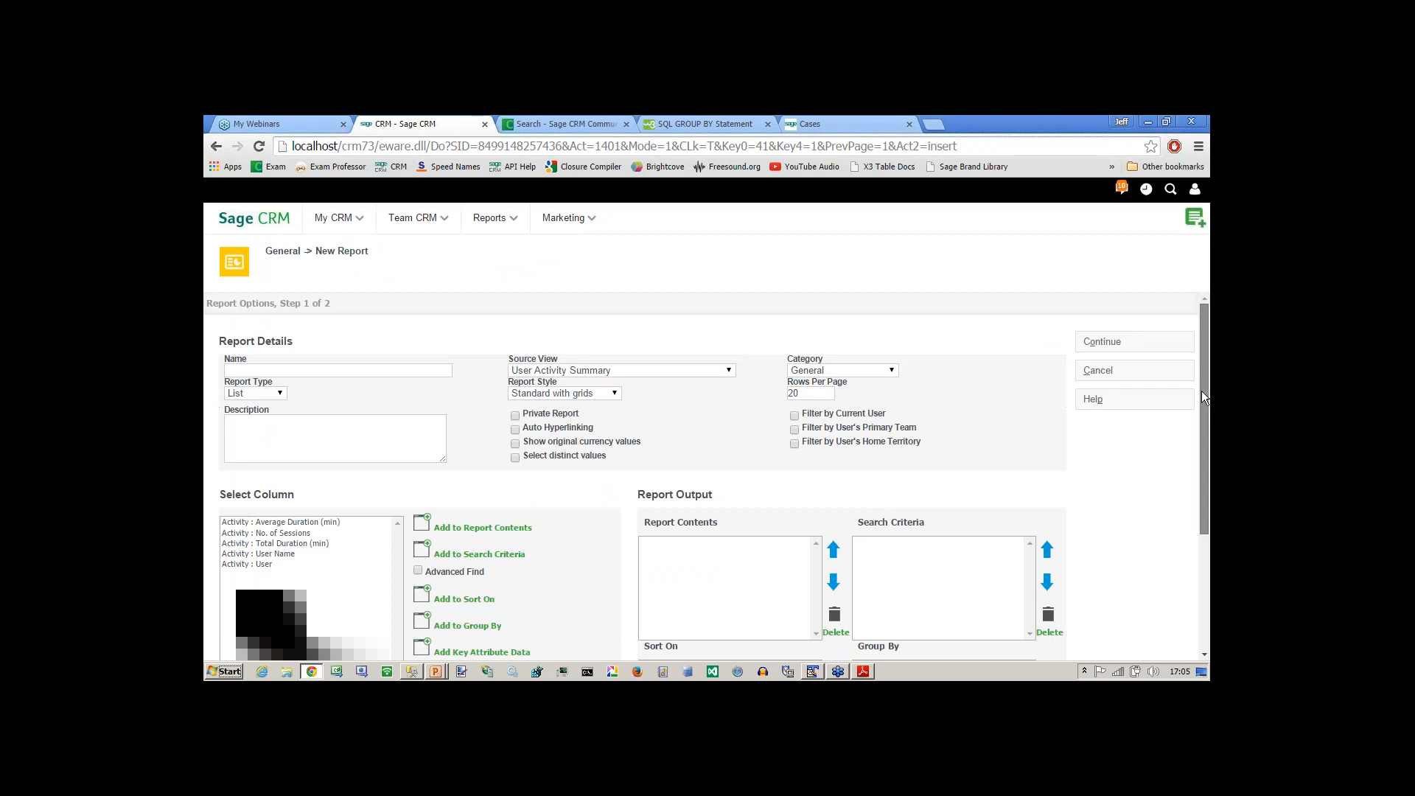
# Examine the new report's column and grouping options, and switch to the PowerPoint slide show on Expressions in Views.
pyautogui.scroll(-3, 1202, 391)
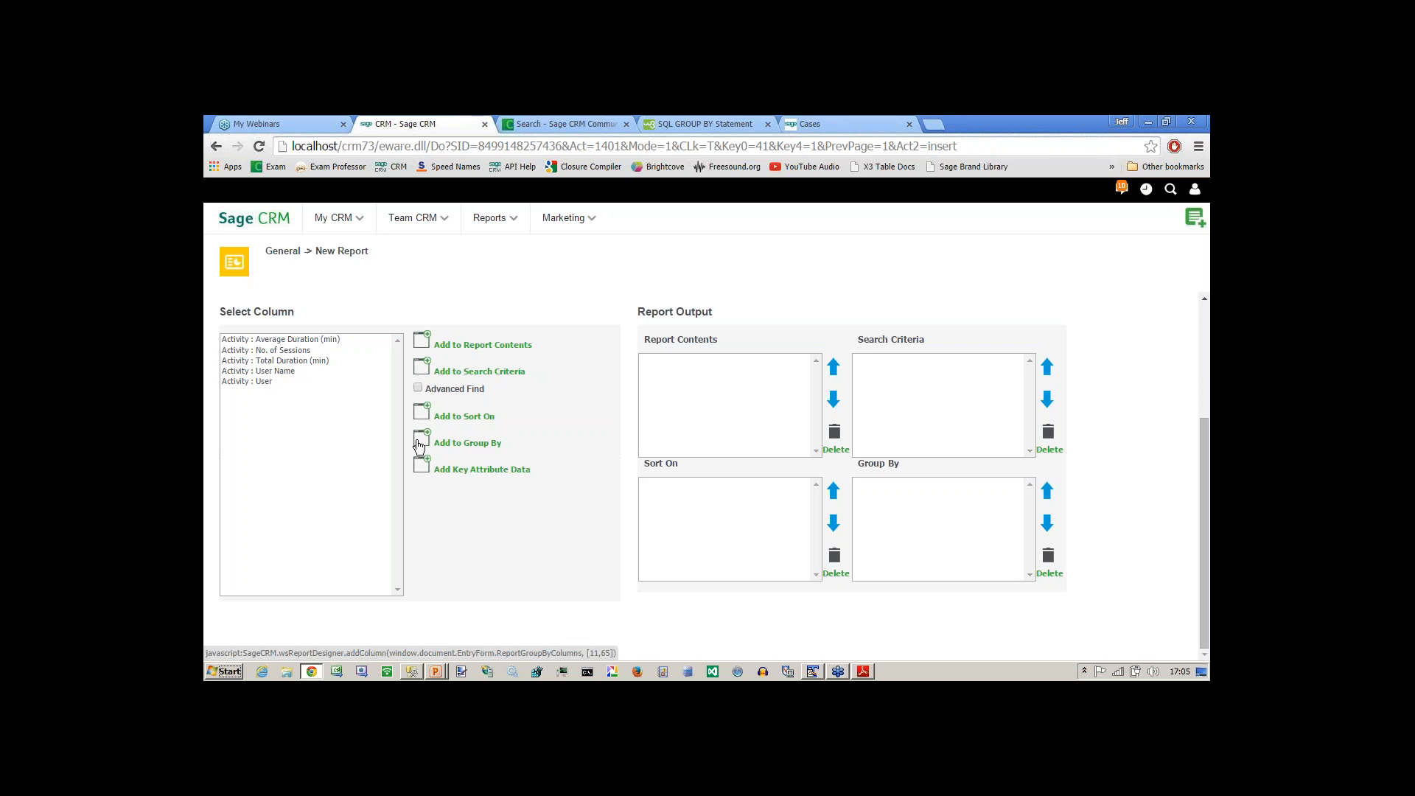
pyautogui.hotkey('alt', 'Tab')
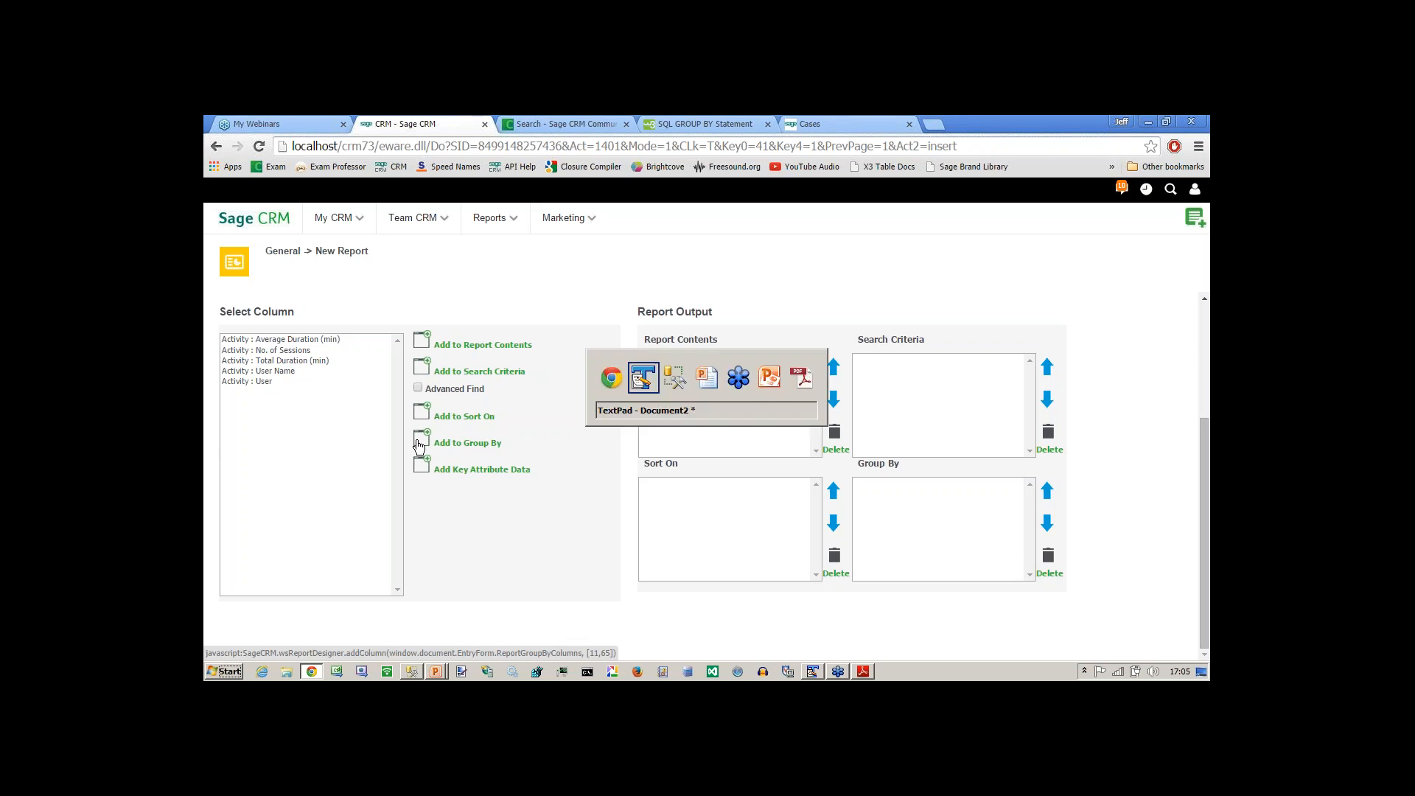
pyautogui.hotkey('alt', 'Tab')
pyautogui.hotkey('alt', 'Tab')
pyautogui.hotkey('alt', 'Tab')
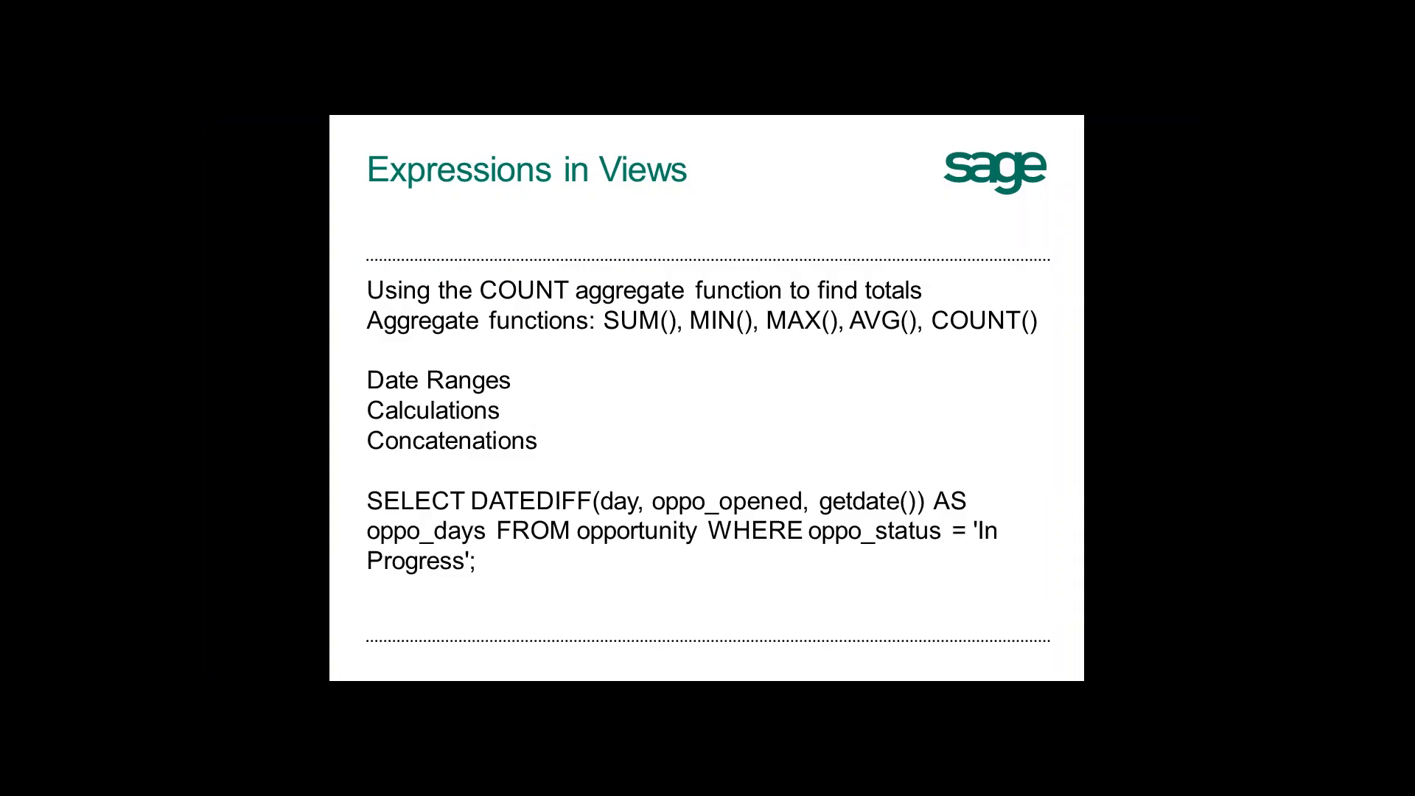
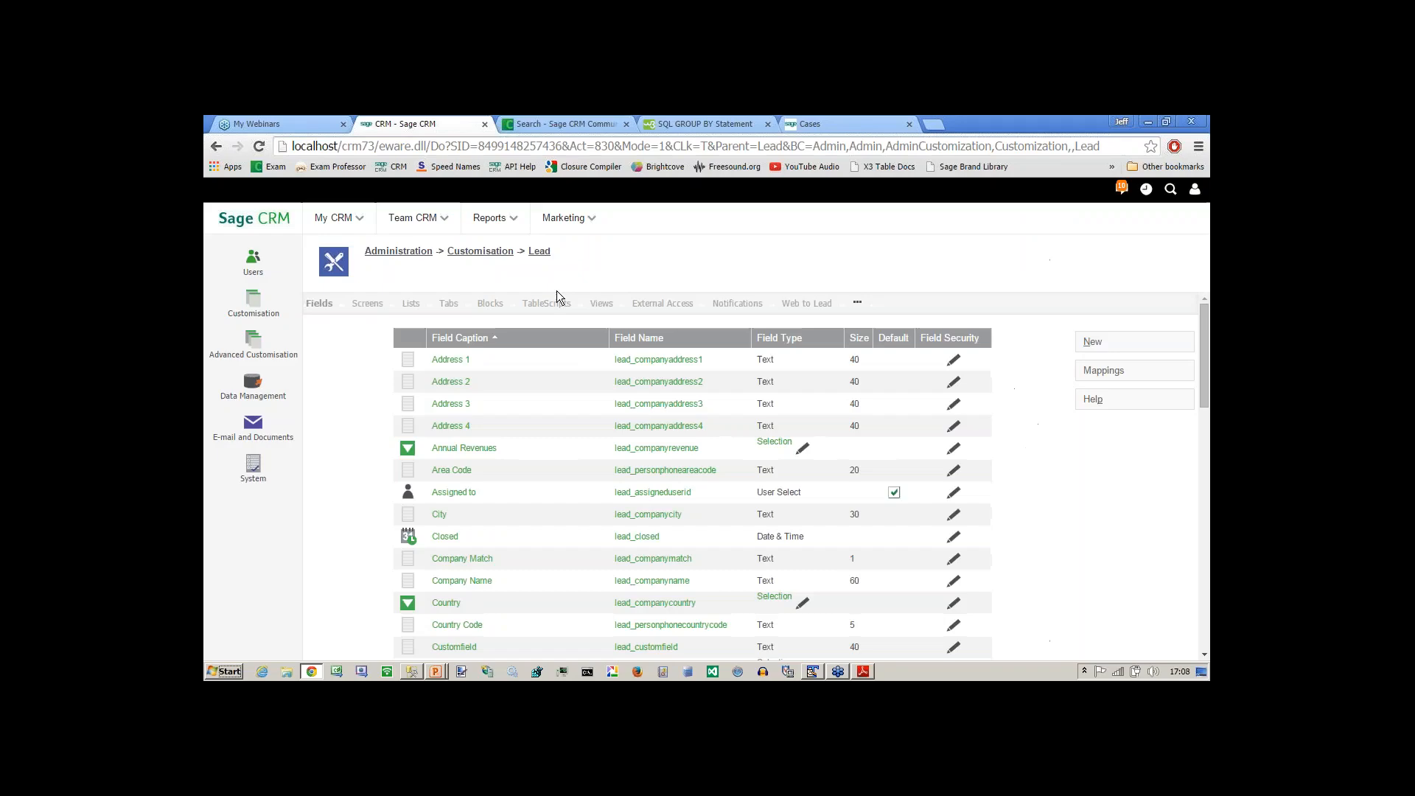
# Open the vSummaryLead view from the customisation of the Lead entity and copy the SELECT statement from its view script.
pyautogui.click(602, 303)
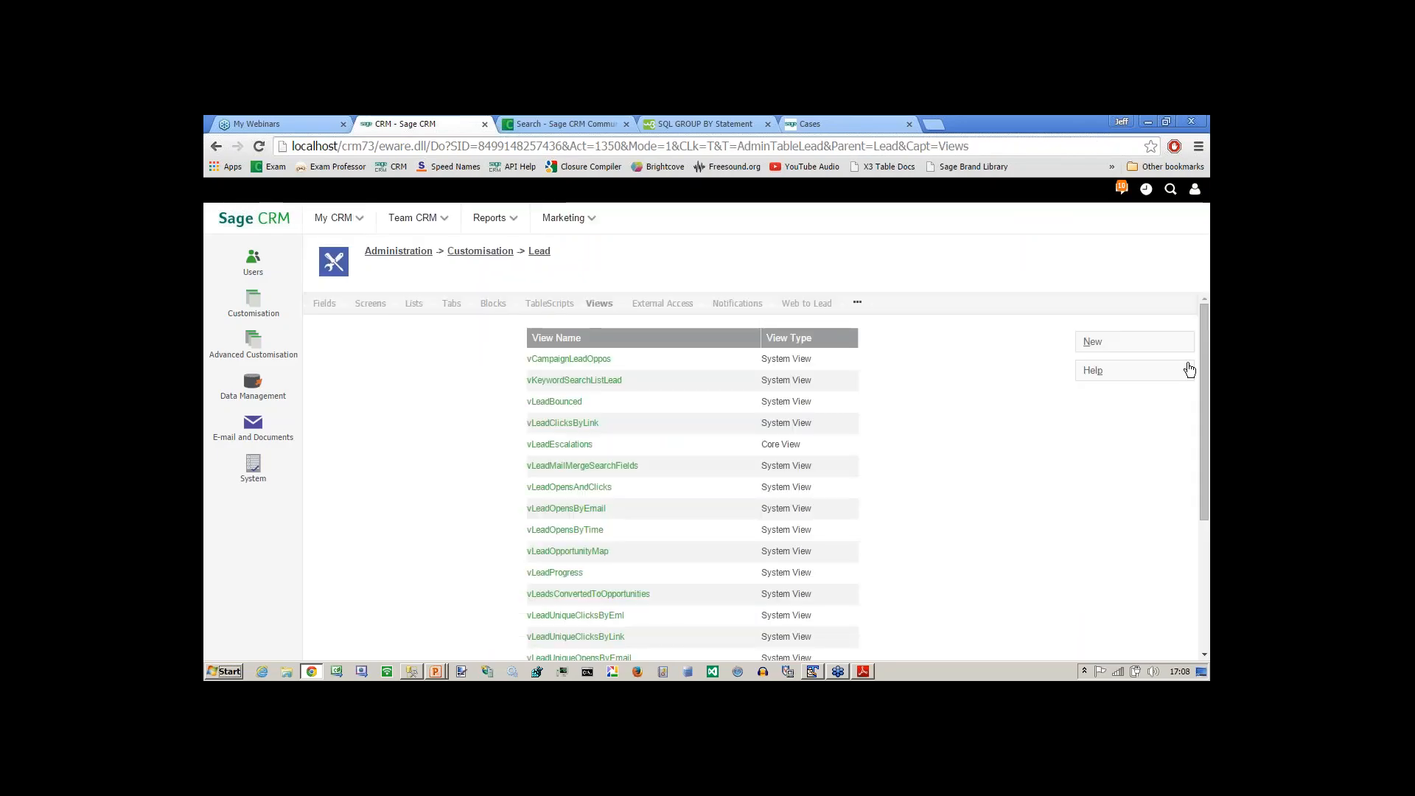
pyautogui.moveTo(1208, 372); pyautogui.dragTo(1208, 477)
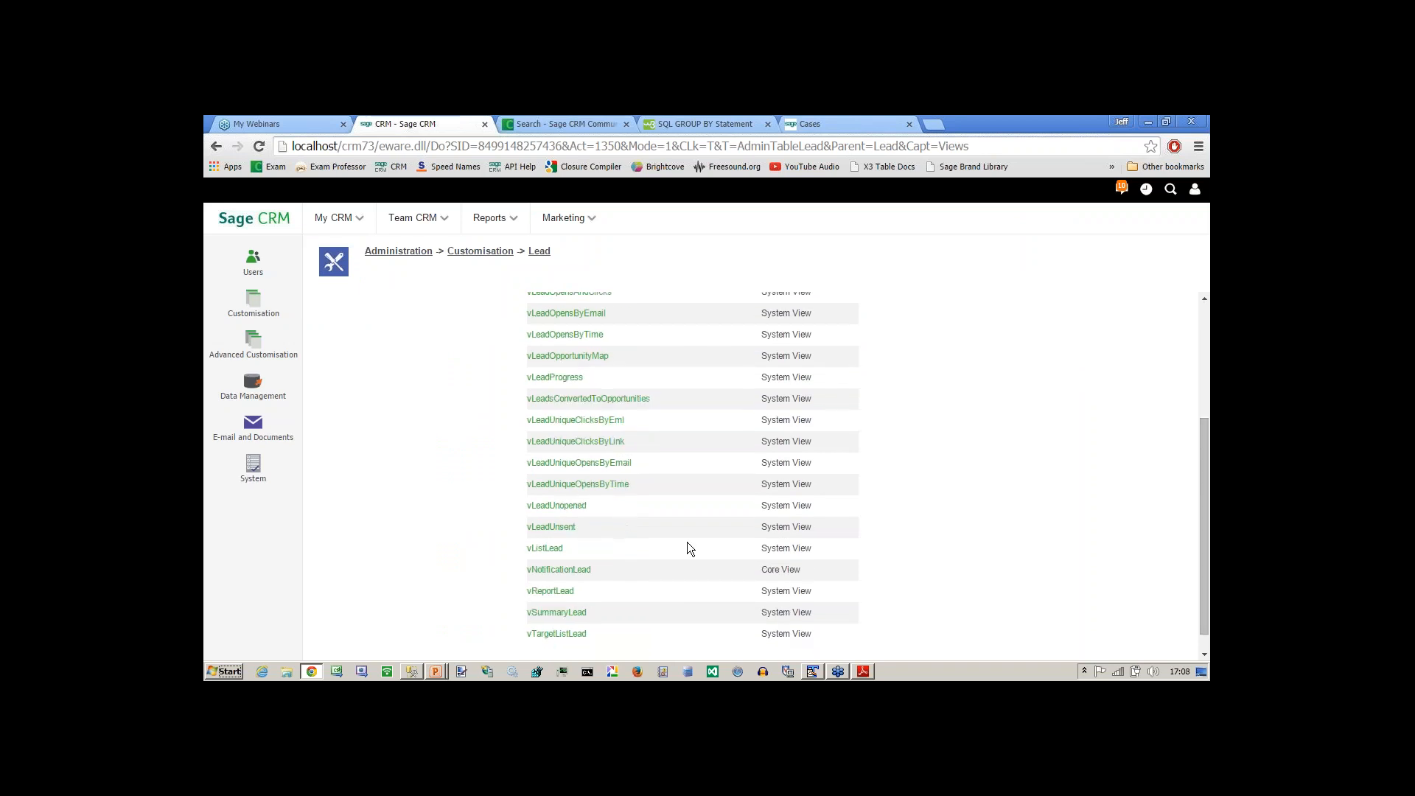
pyautogui.click(557, 612)
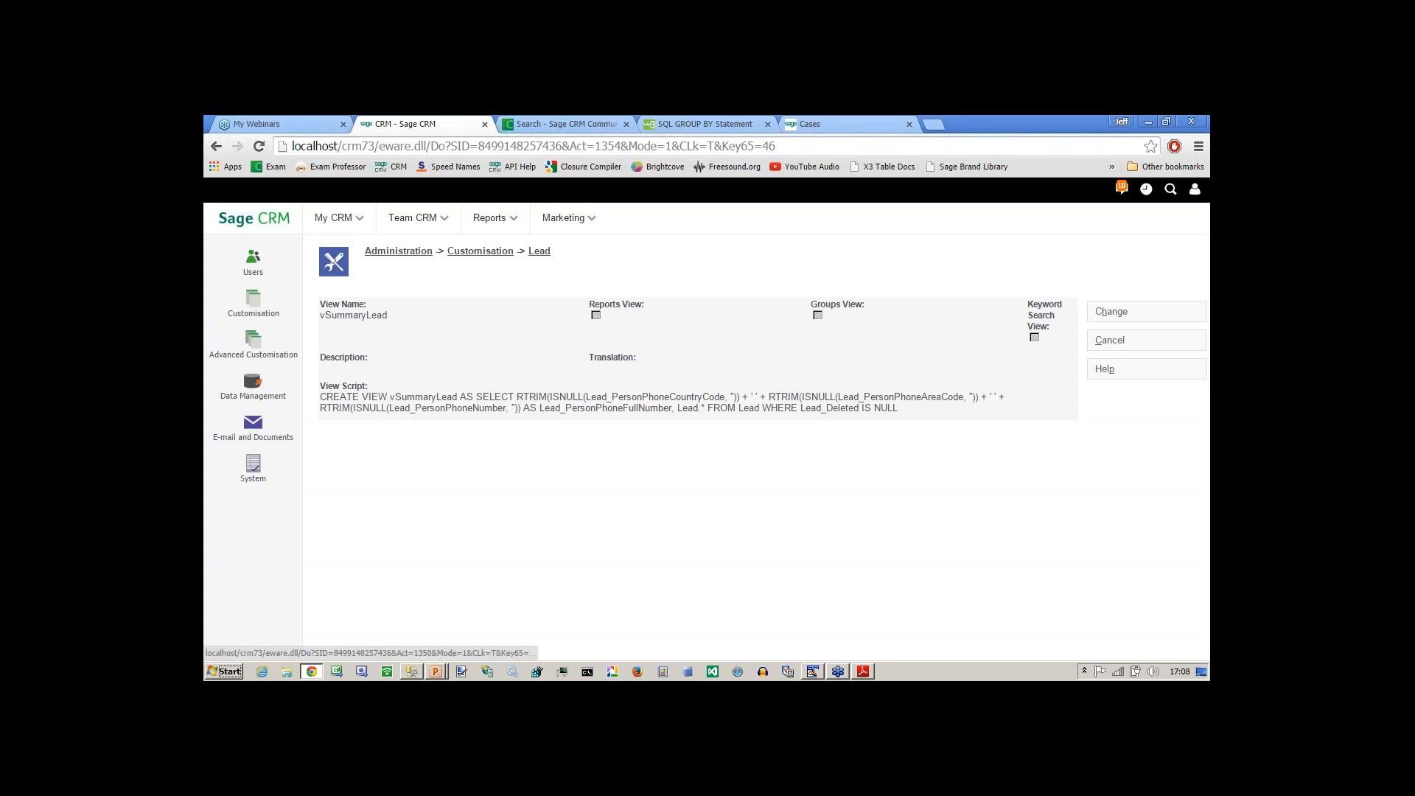
pyautogui.moveTo(898, 411); pyautogui.dragTo(474, 393)
pyautogui.hotkey('ctrl', 'c')
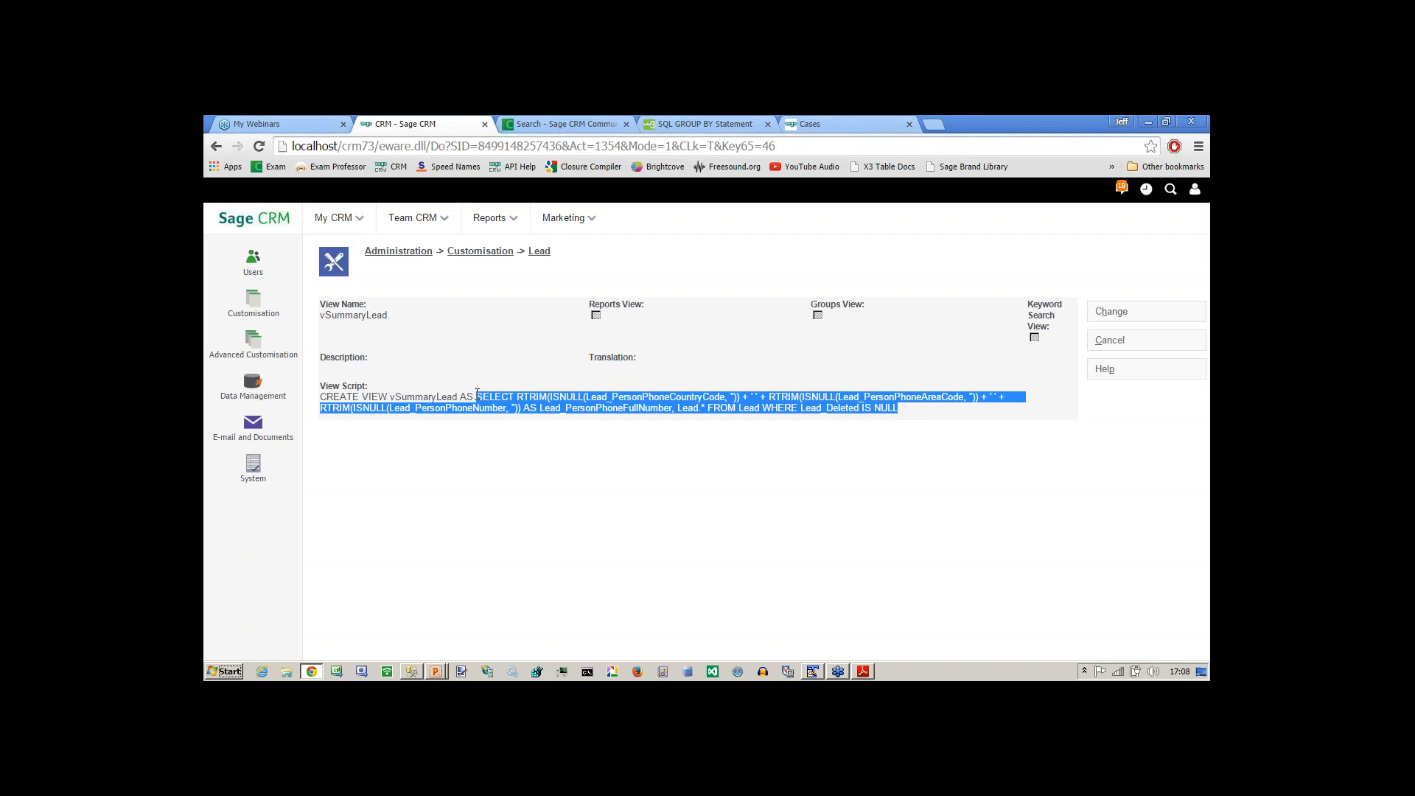
pyautogui.moveTo(492, 218)
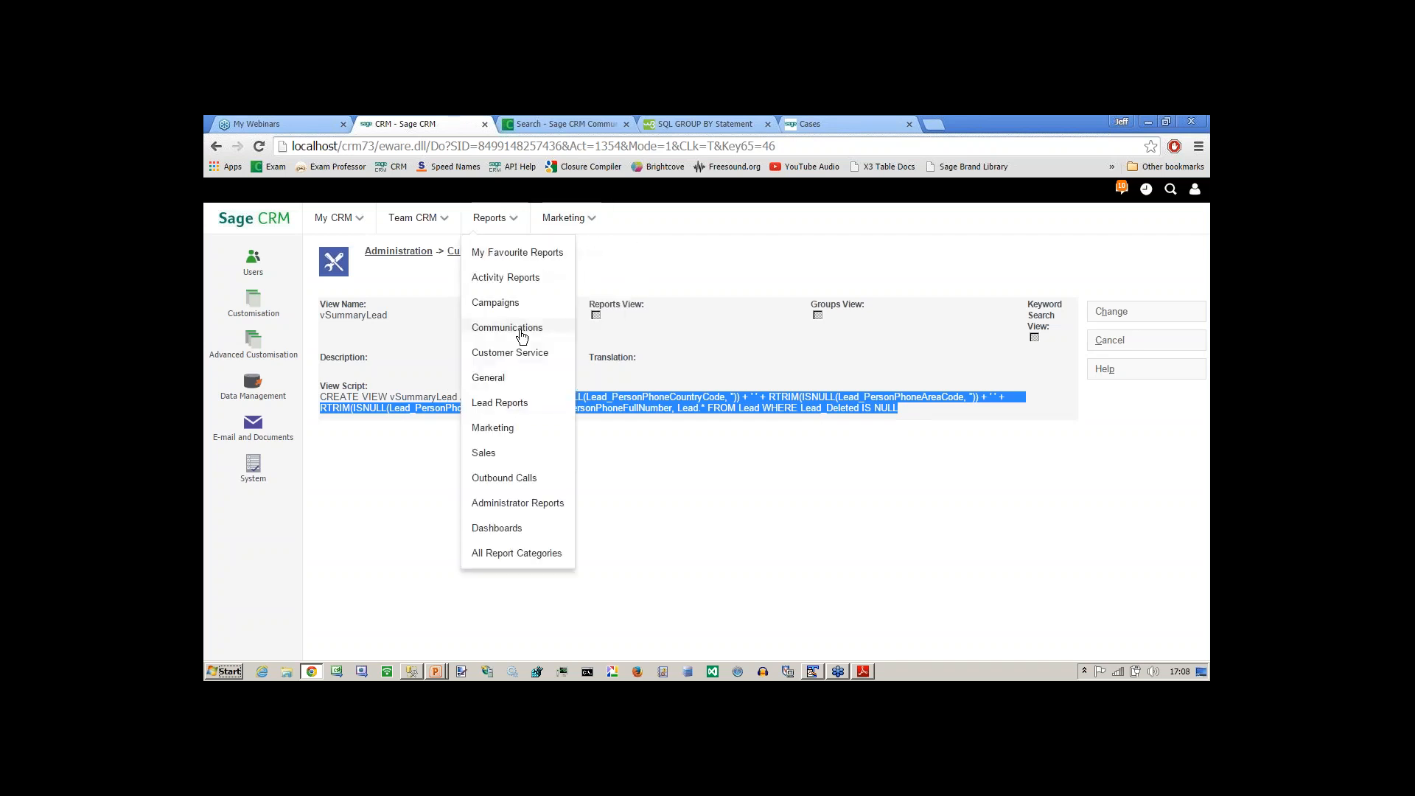
# Start a new view for the Lead entity and name it vJeffsLeads.
pyautogui.click(217, 147)
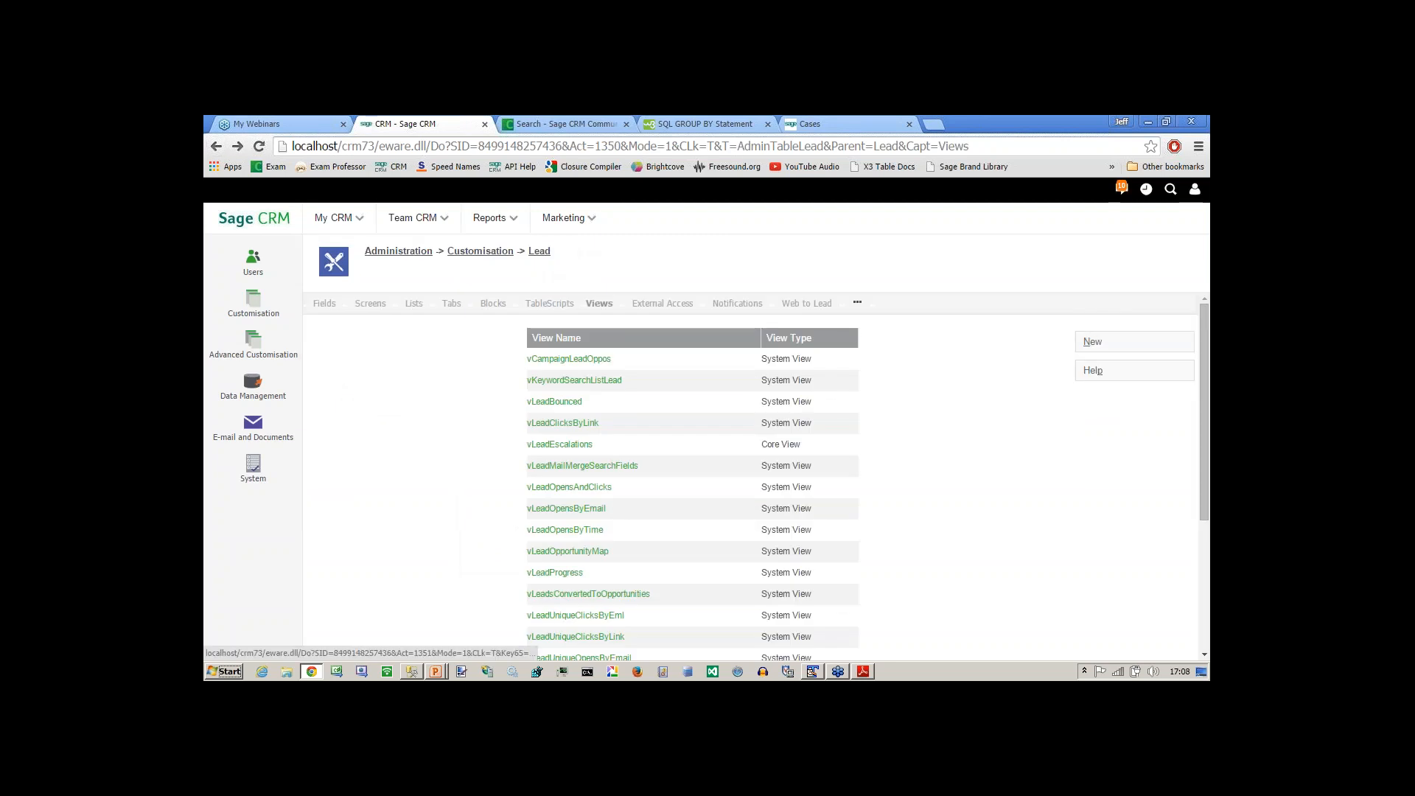
pyautogui.click(1092, 344)
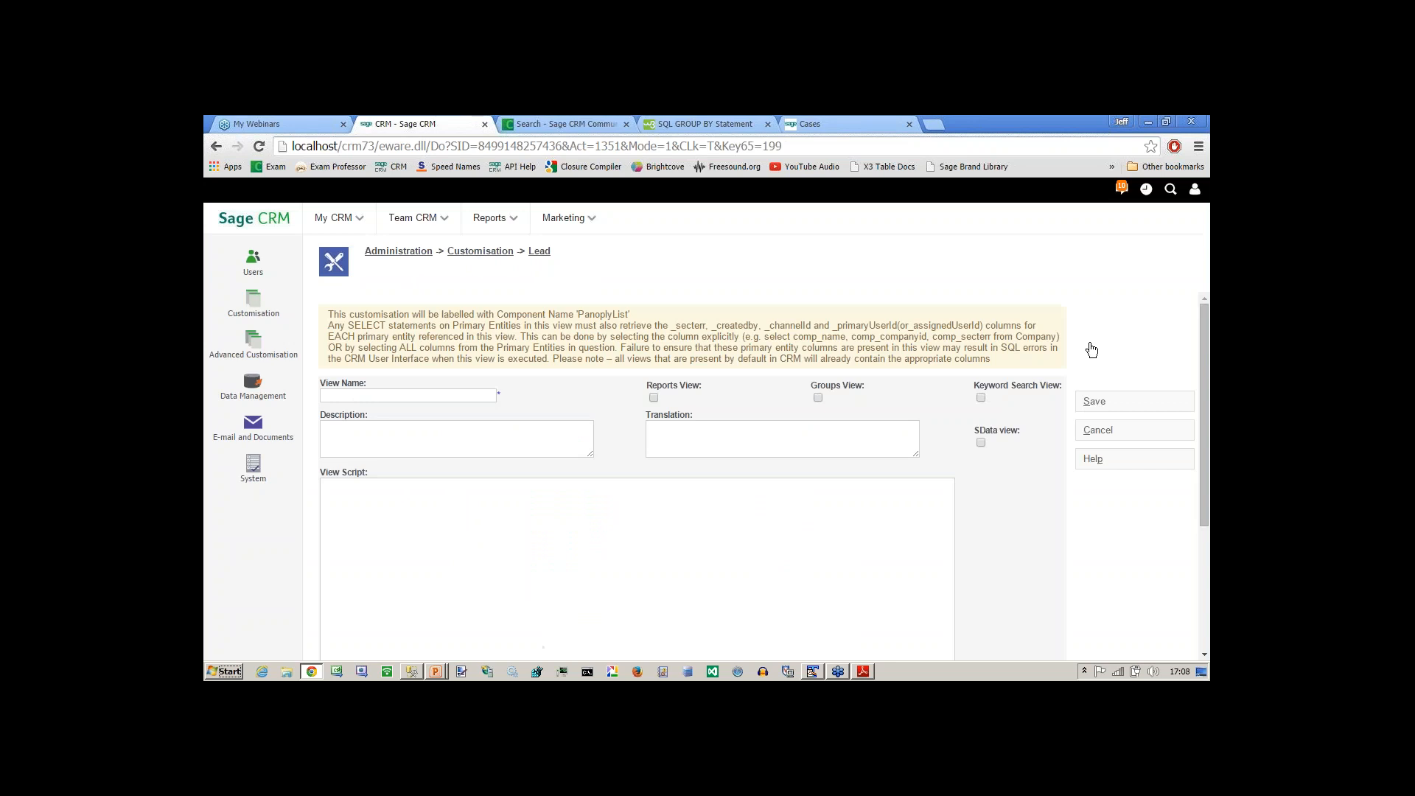
pyautogui.click(388, 432)
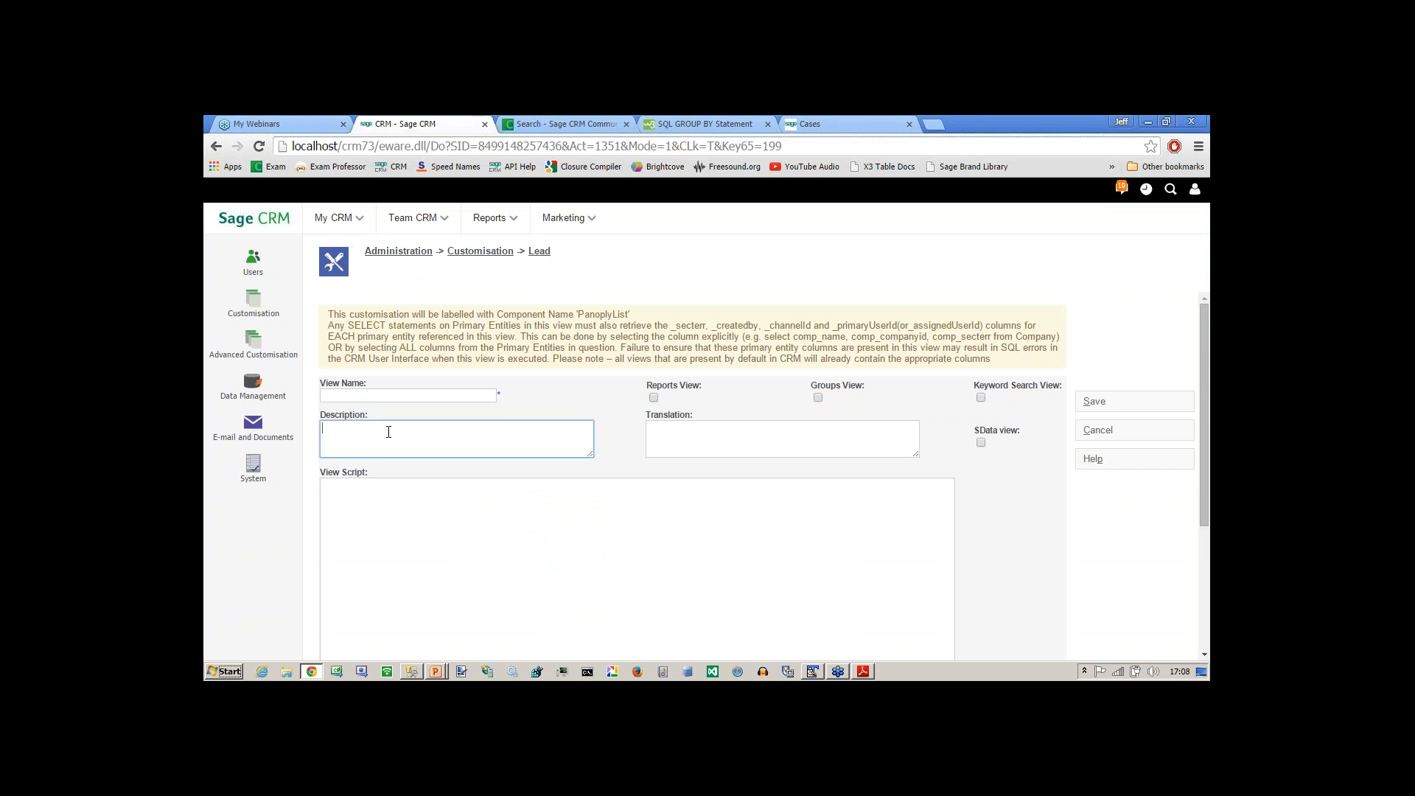
pyautogui.click(377, 396)
pyautogui.write('v')
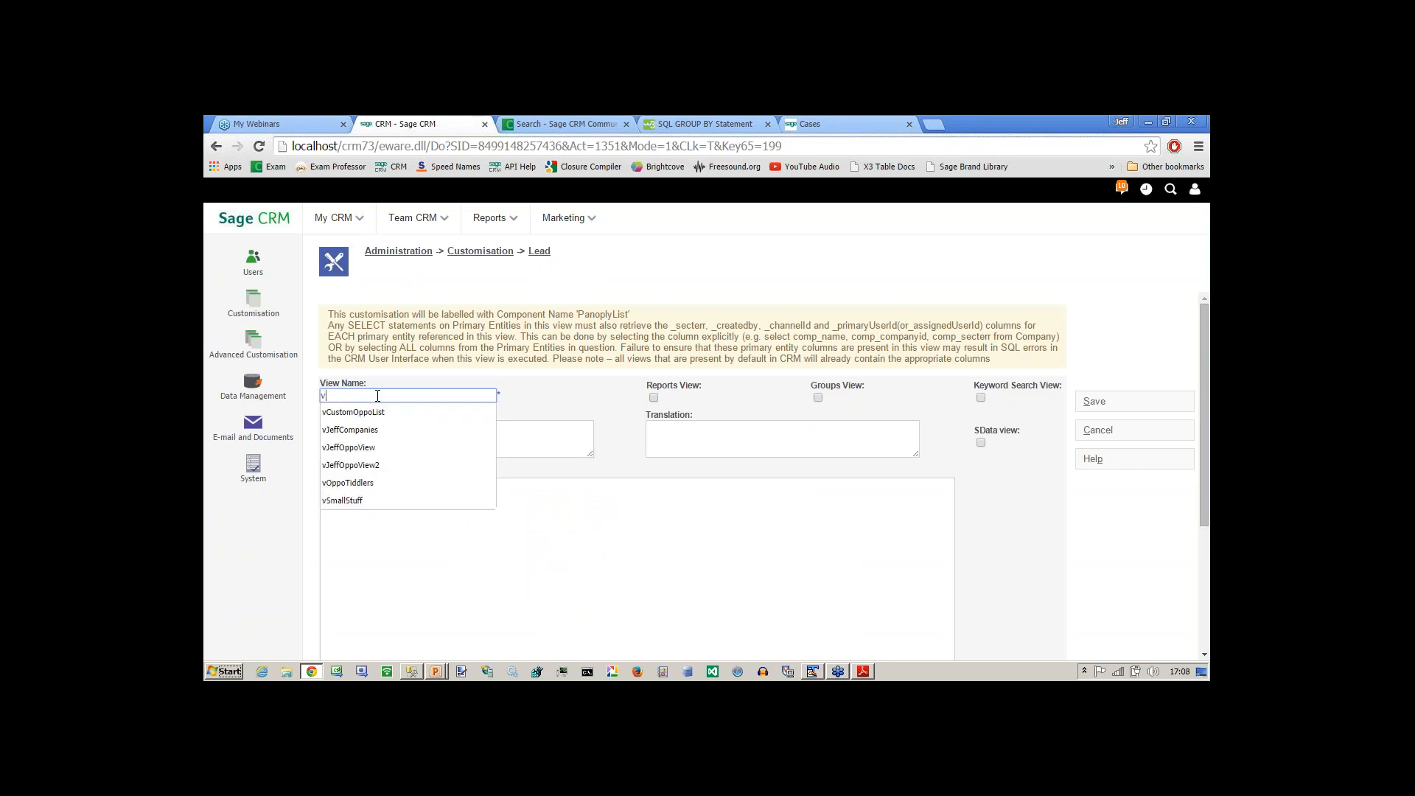
pyautogui.write('JeffsL')
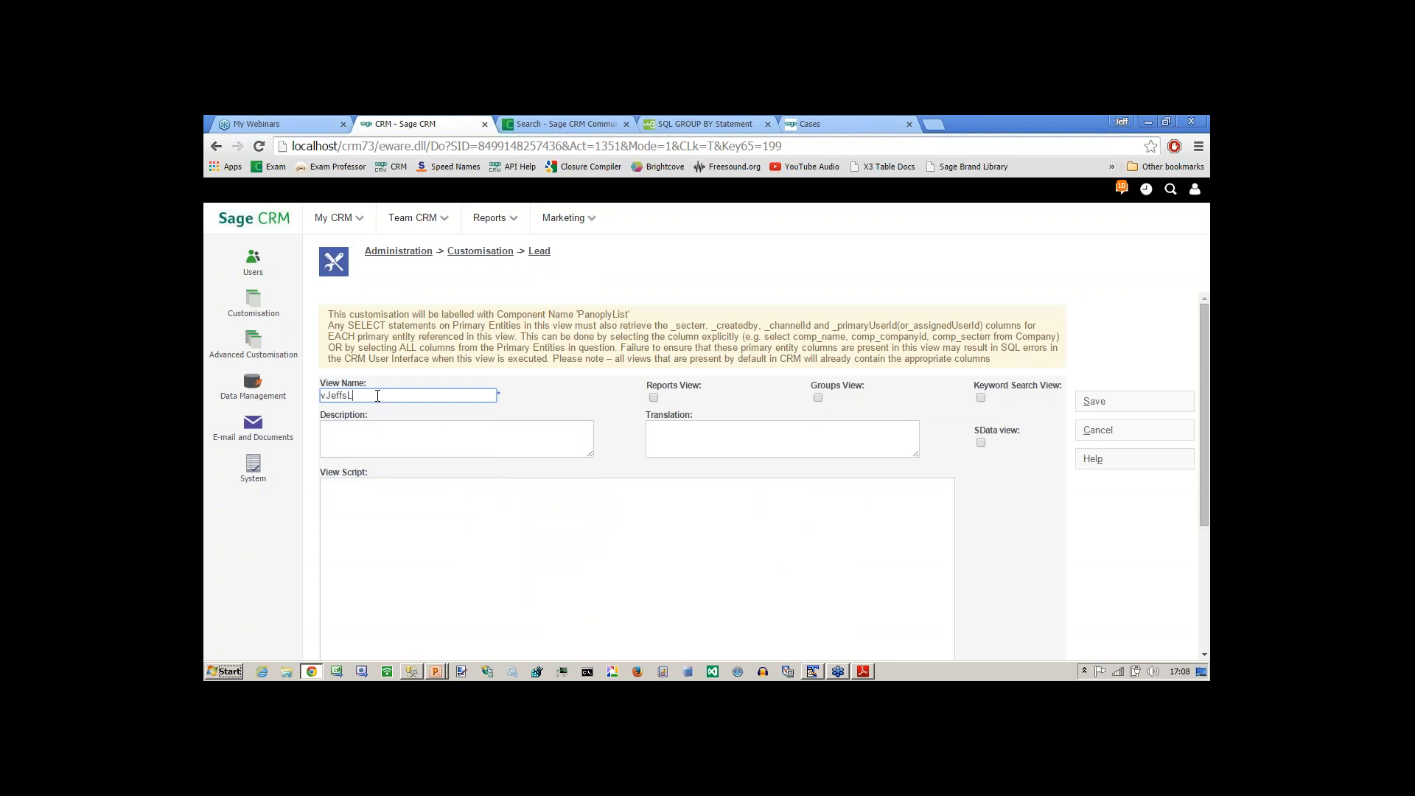
pyautogui.write('eads')
# Write the view script as CREATE VIEW vJeffsLeads AS, followed by the SELECT statement copied from vSummaryLead.
pyautogui.click(385, 495)
pyautogui.write('CREATE VIEW vJeffsLeads AS SELECT * FROM LEAD')
pyautogui.press('Home')
pyautogui.hotkey('shift', 'Down')
pyautogui.hotkey('shift', 'End')
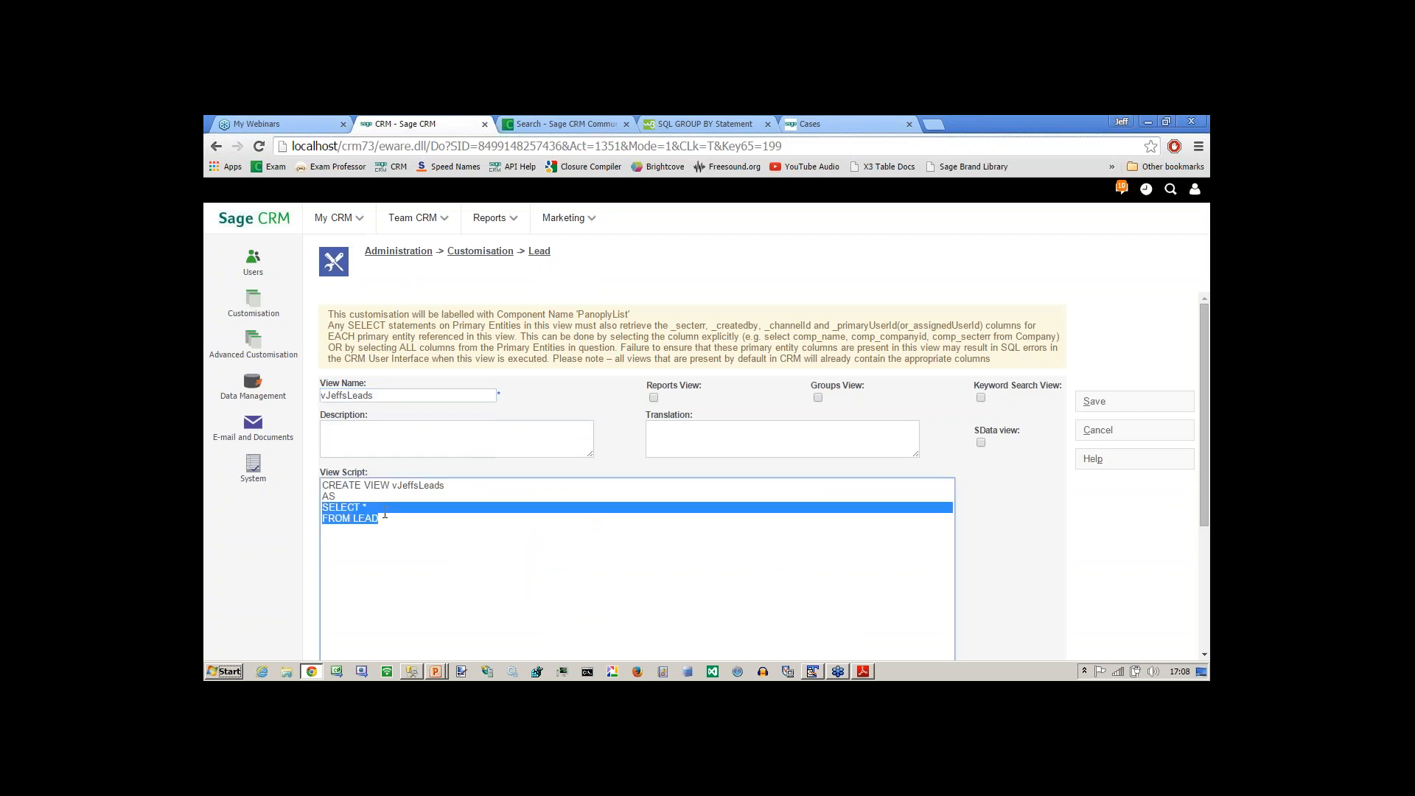
pyautogui.hotkey('ctrl', 'v')
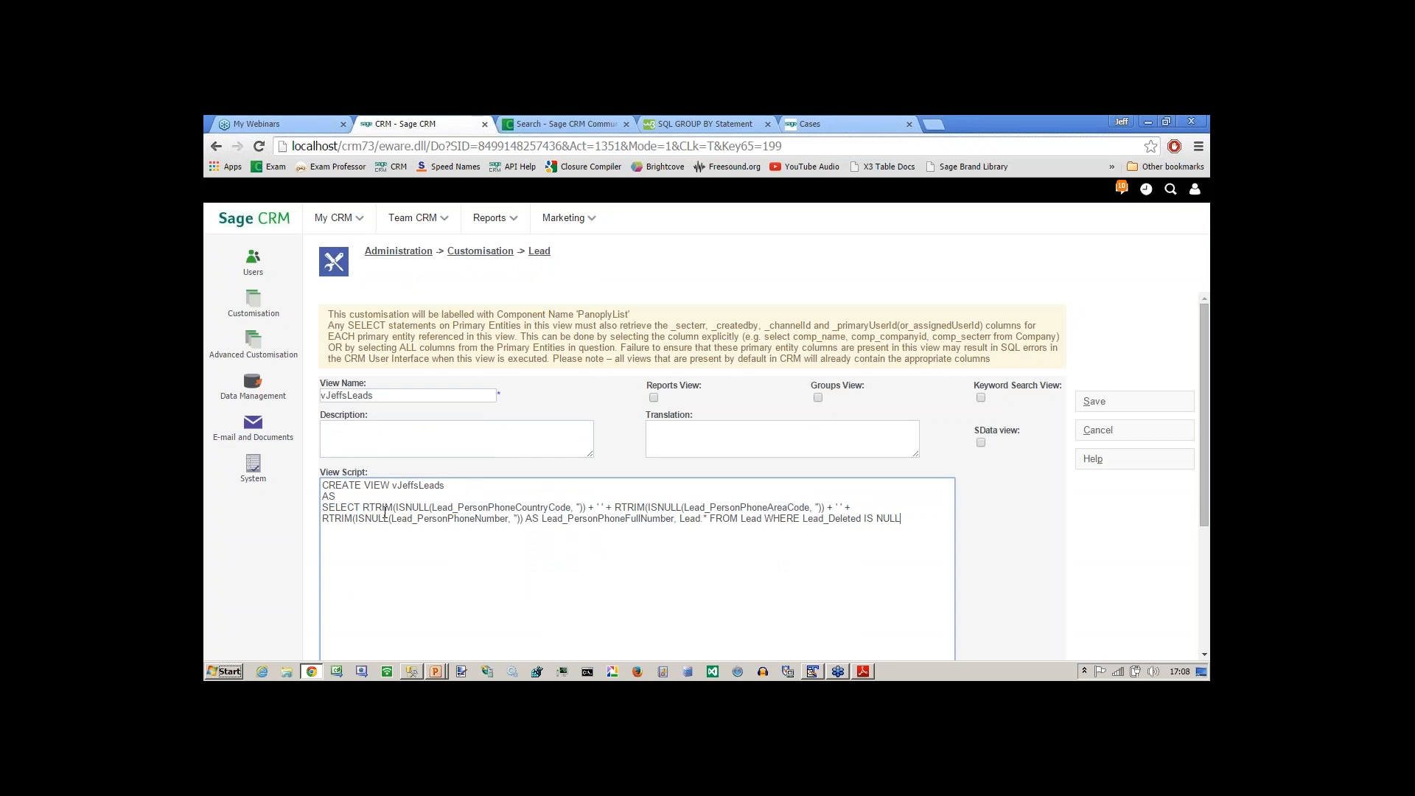
# Copy the whole SELECT statement from the vJeffsLeads script and switch to SQL Server Management Studio.
pyautogui.hotkey('shift', 'Up')
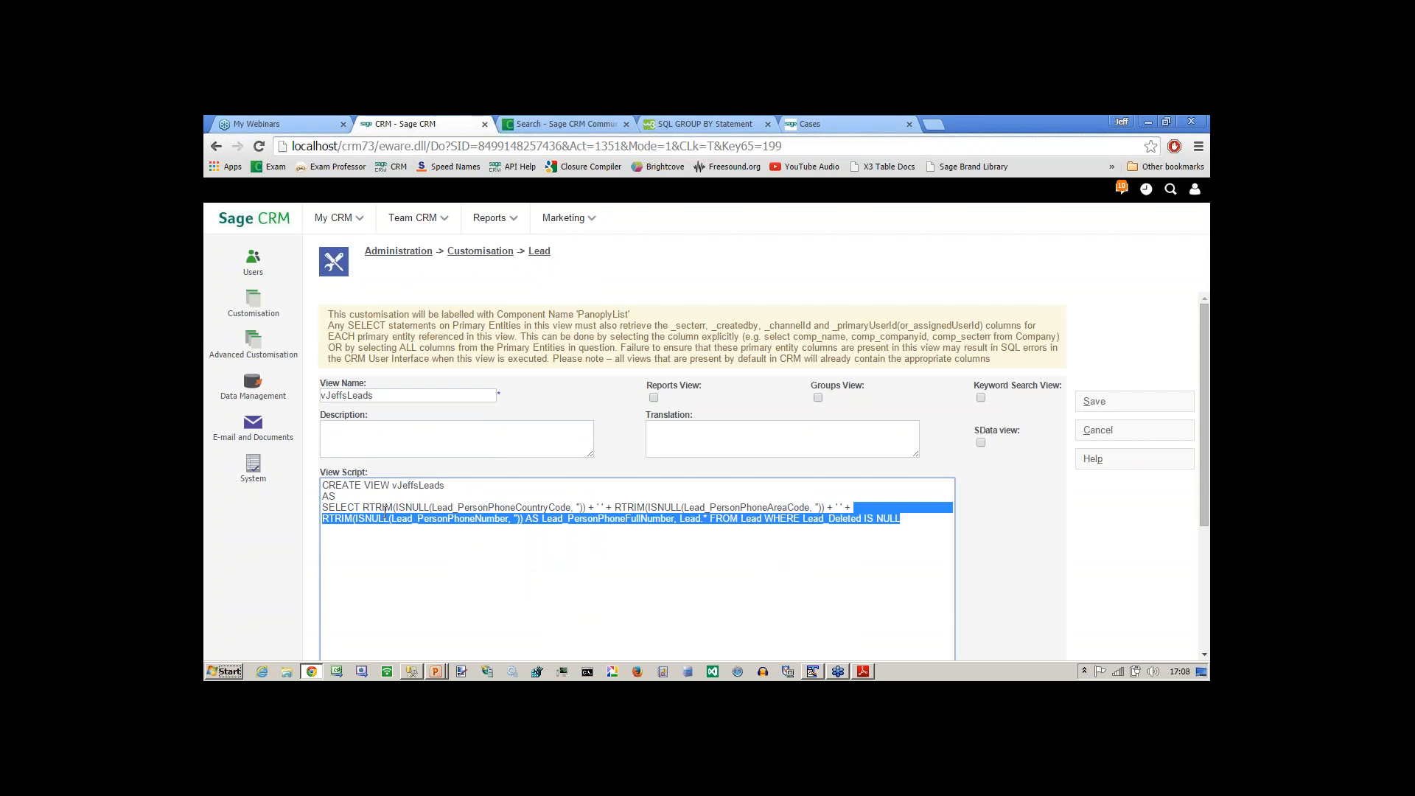
pyautogui.click(367, 508)
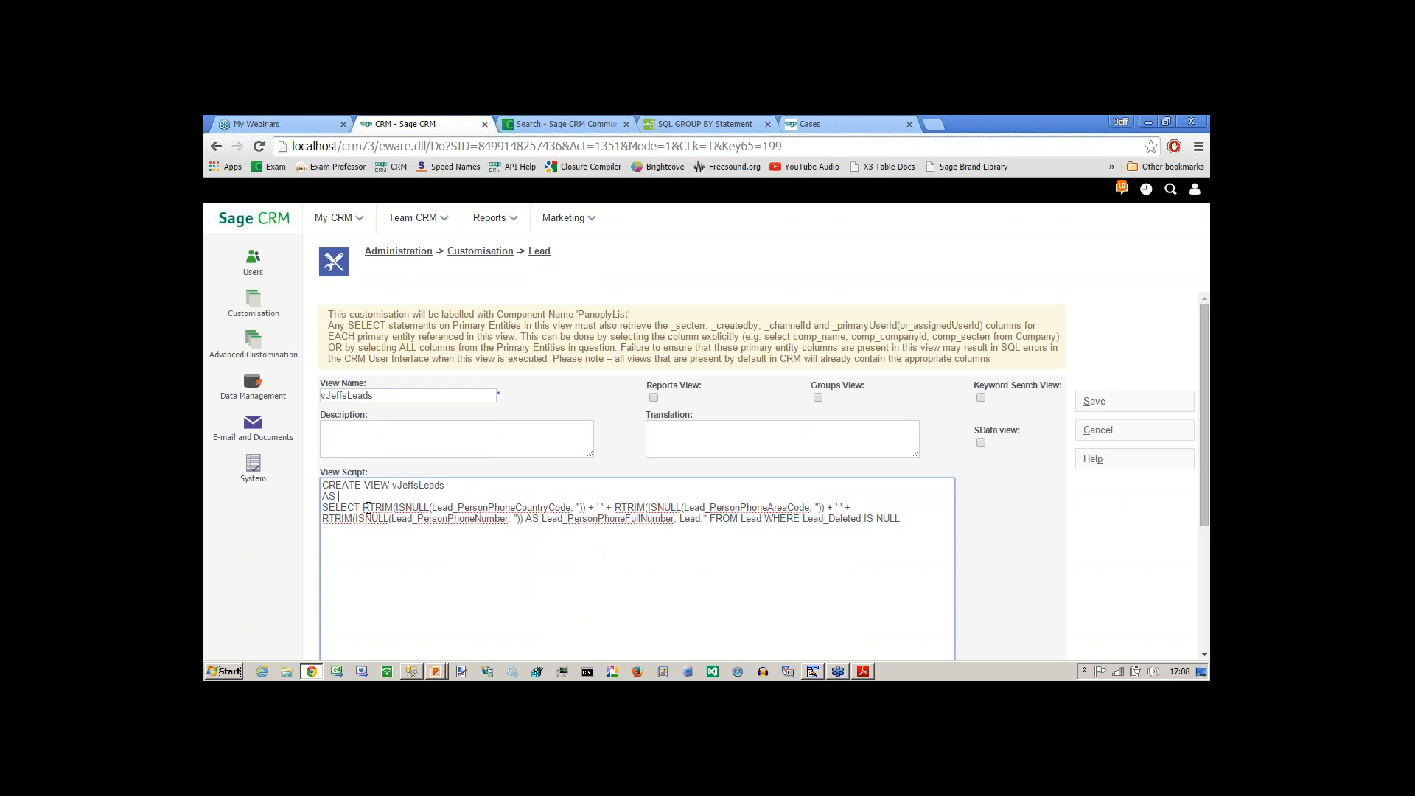
pyautogui.tripleClick(367, 508)
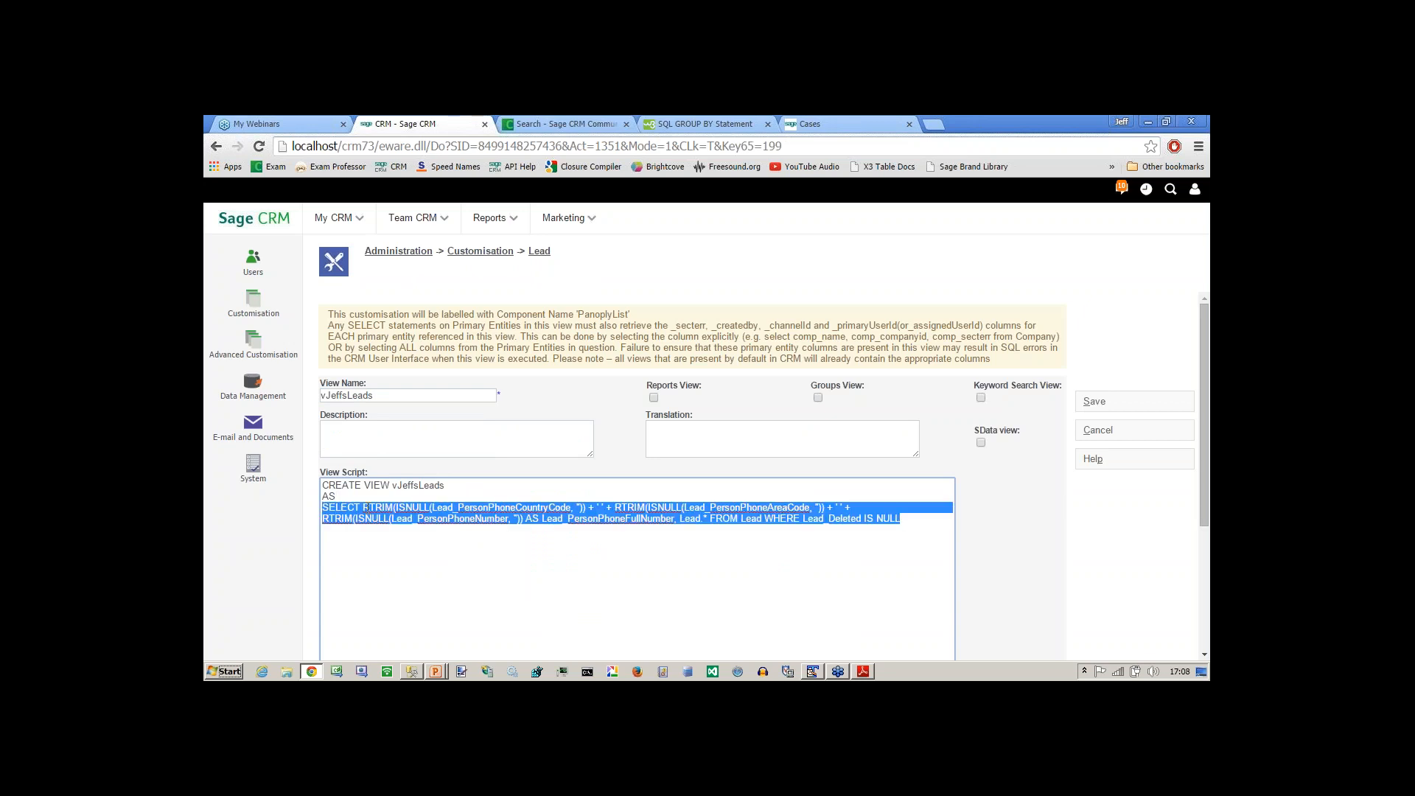
pyautogui.hotkey('alt', 'Tab')
pyautogui.hotkey('alt', 'Tab')
pyautogui.hotkey('alt', 'Tab')
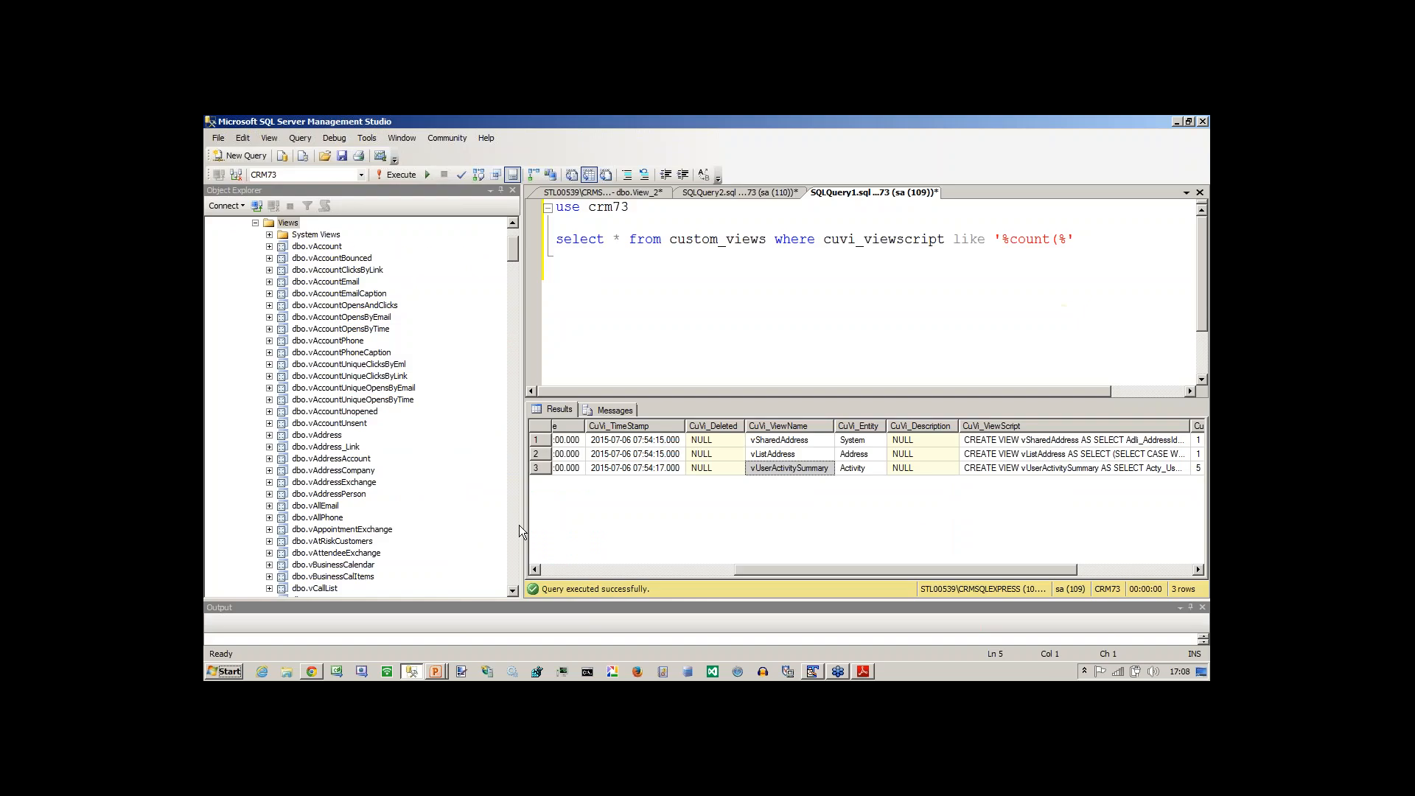
# Replace the SQL of the dbo.View_2 design with the copied Lead SELECT statement and execute it.
pyautogui.click(608, 194)
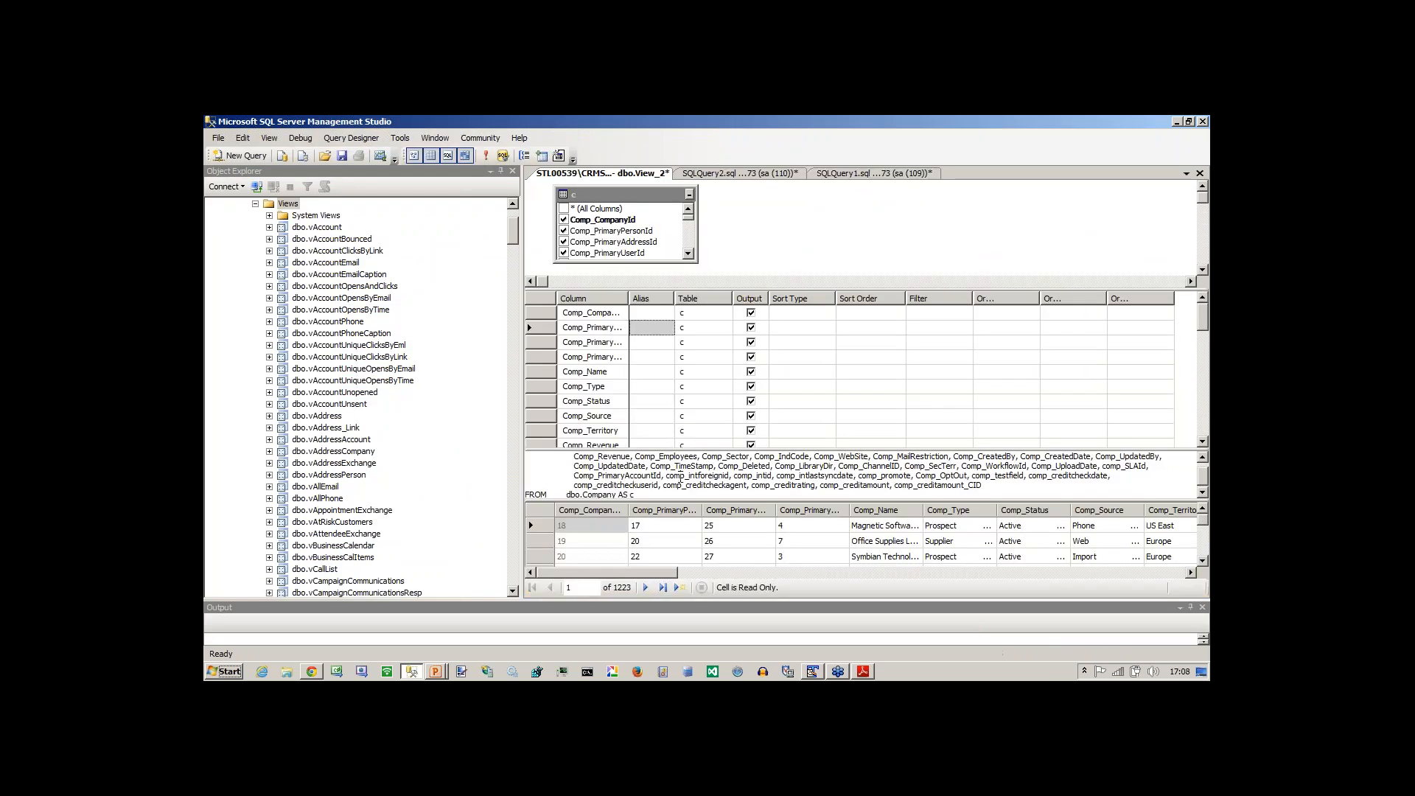
pyautogui.hotkey('ctrl', 'a')
pyautogui.hotkey('ctrl', 'v')
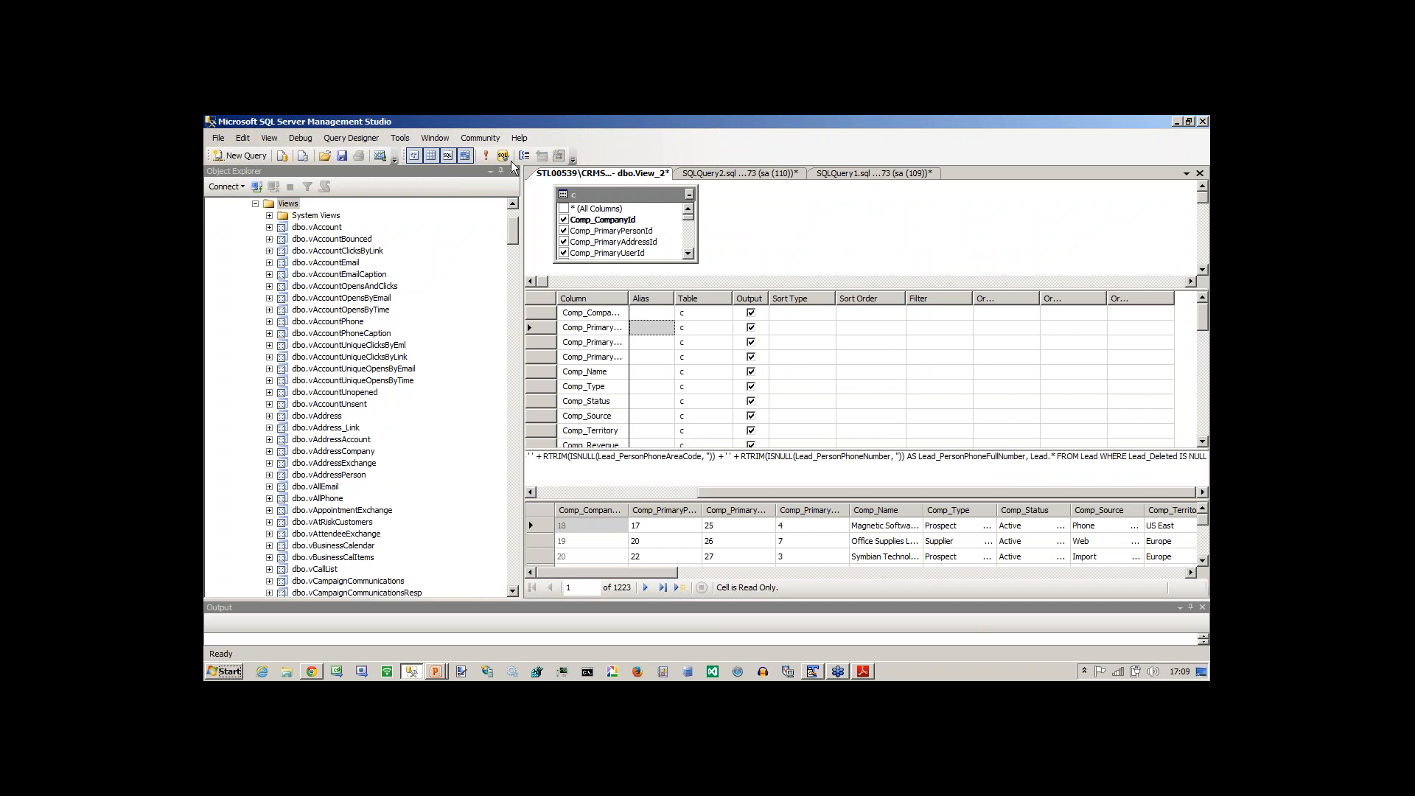
pyautogui.click(486, 156)
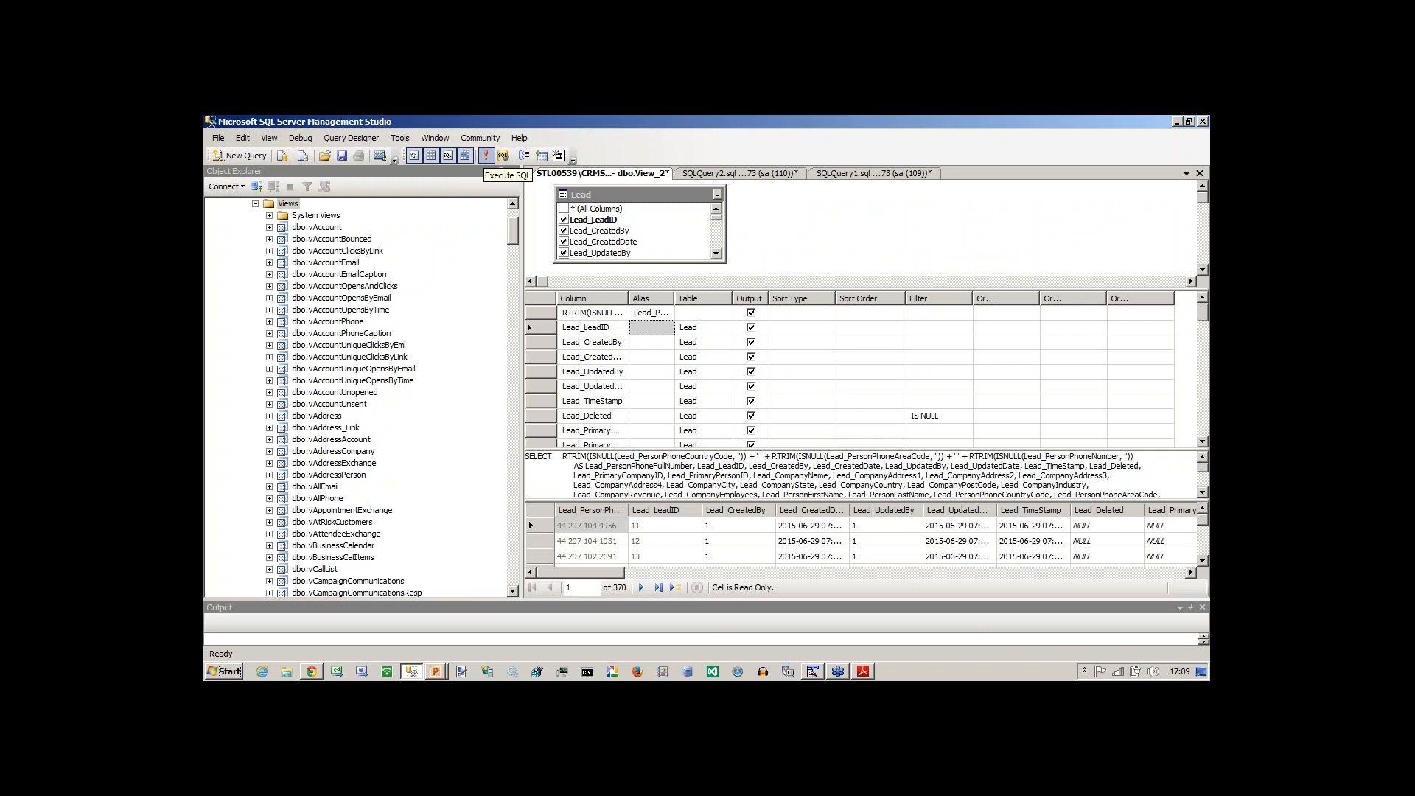
# Widen the criteria grid's Column field and examine the RTRIM(ISNULL()) phone number expression alongside the Lead columns.
pyautogui.moveTo(629, 298); pyautogui.dragTo(1017, 302)
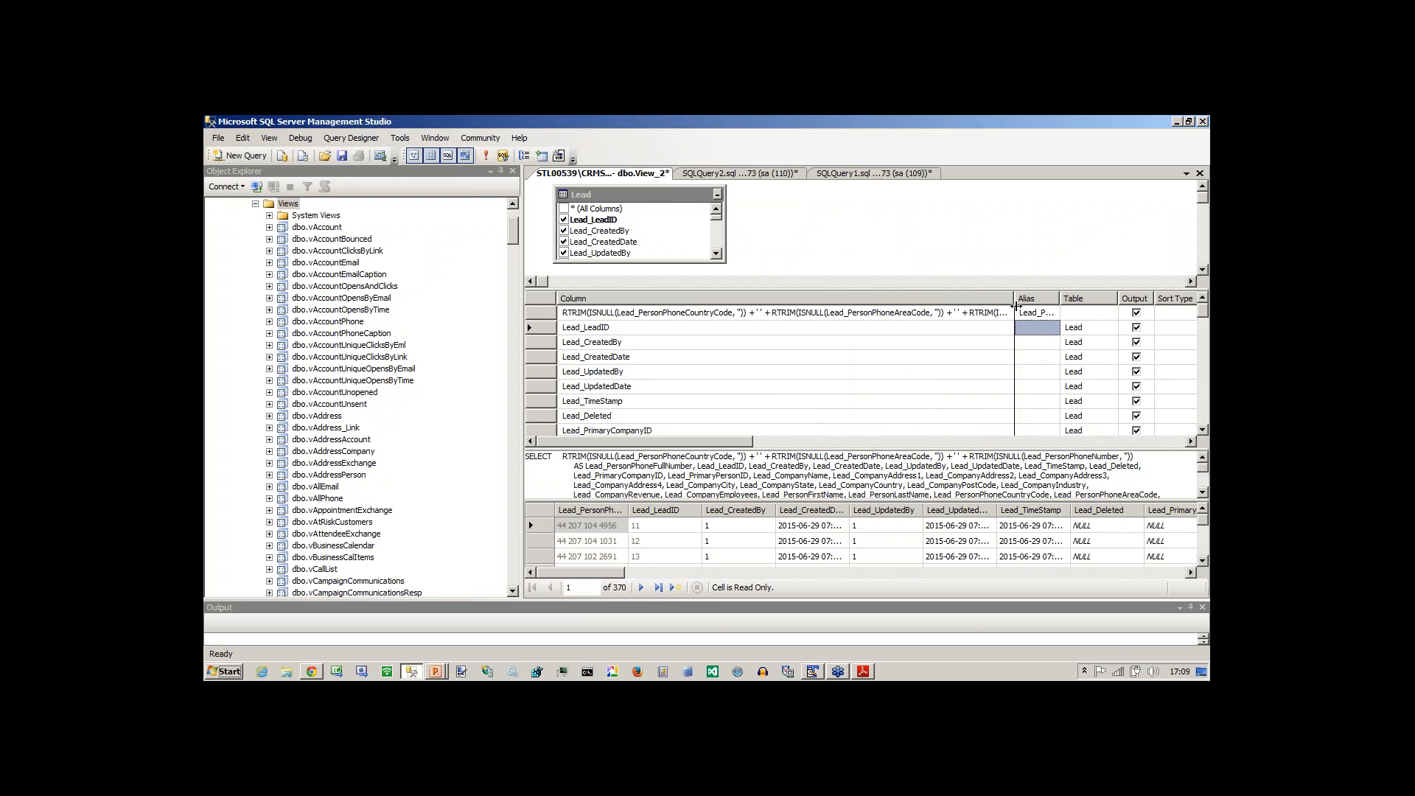
pyautogui.moveTo(1016, 305); pyautogui.dragTo(832, 295)
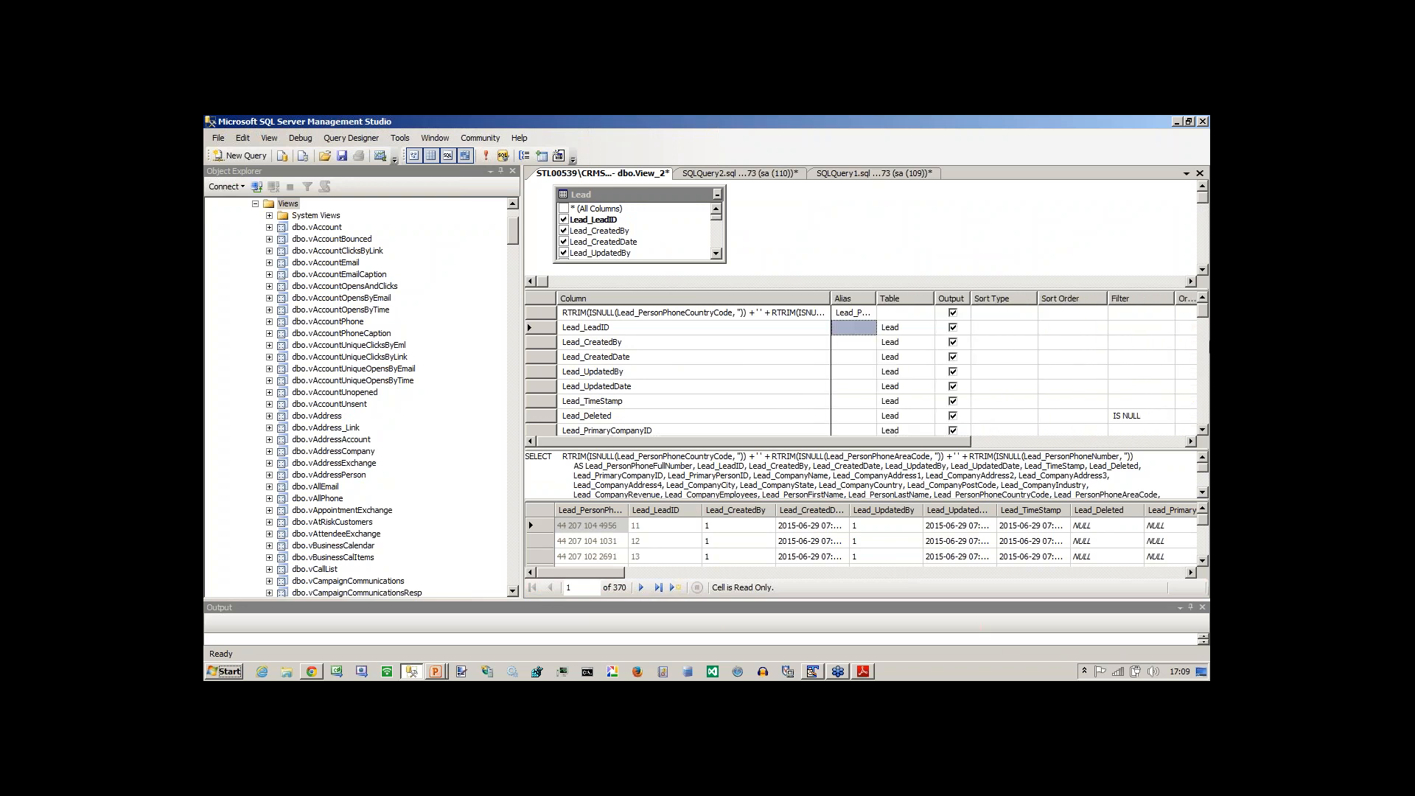
pyautogui.scroll(-2, 1205, 317)
pyautogui.scroll(1, 1206, 317)
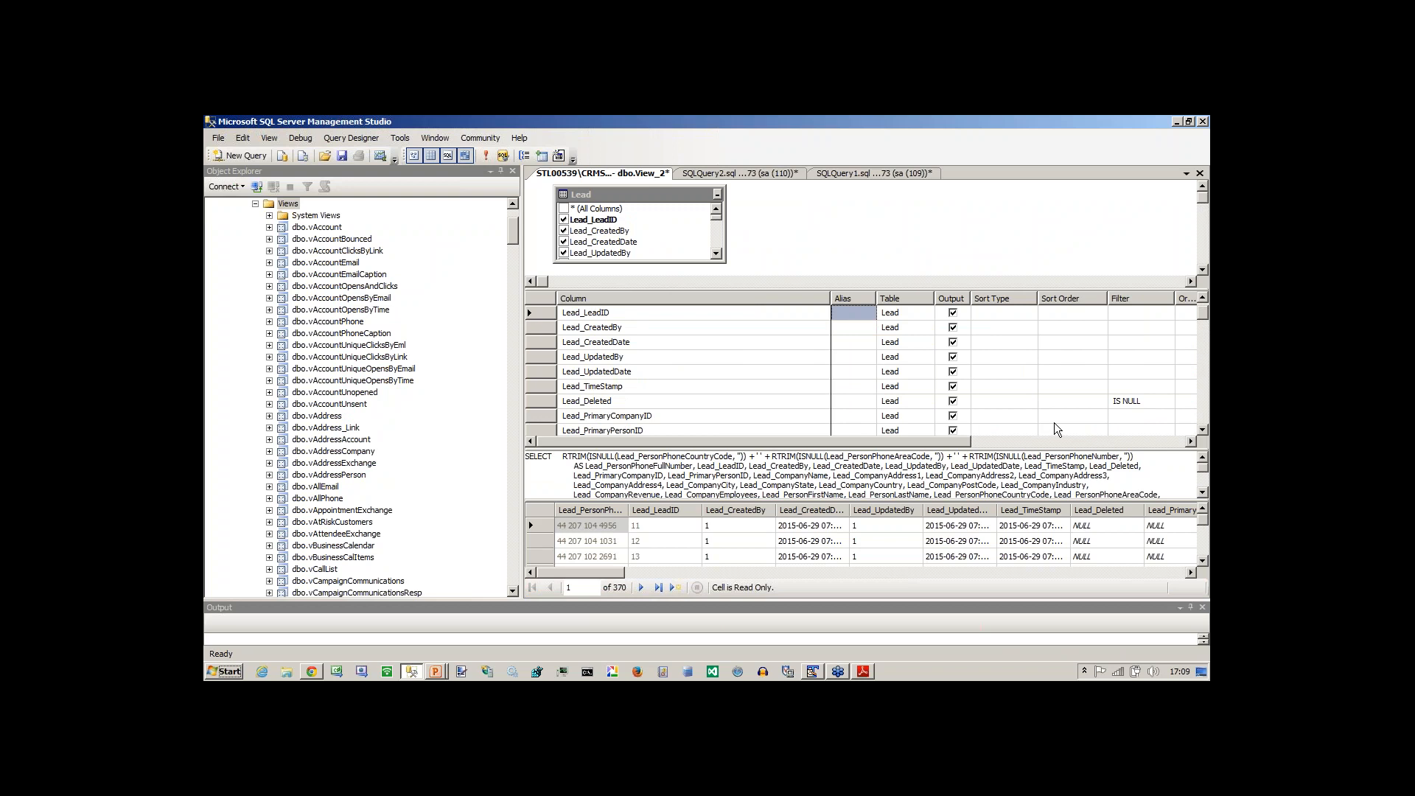
pyautogui.click(1202, 431)
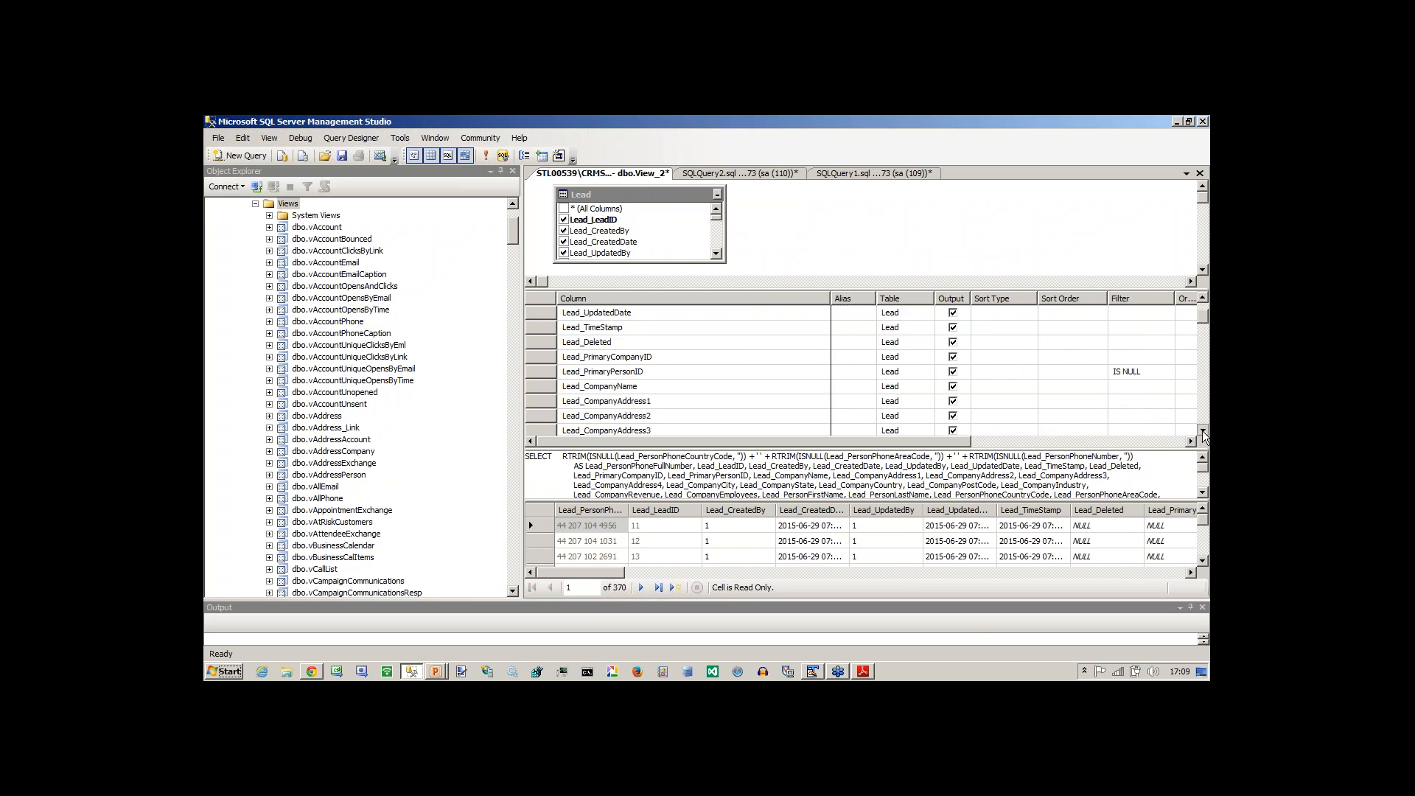
pyautogui.click(1203, 432)
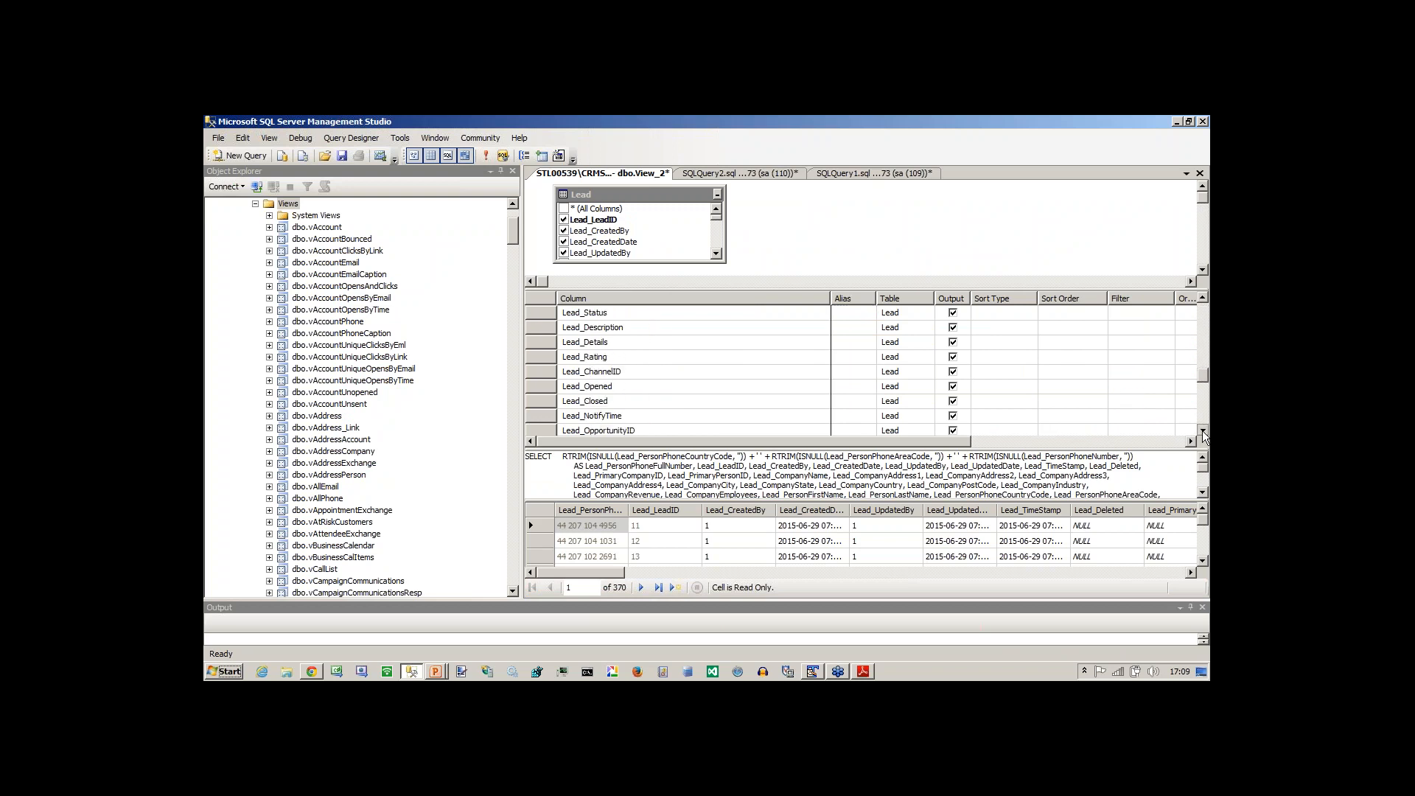
pyautogui.moveTo(1207, 388); pyautogui.dragTo(1204, 281)
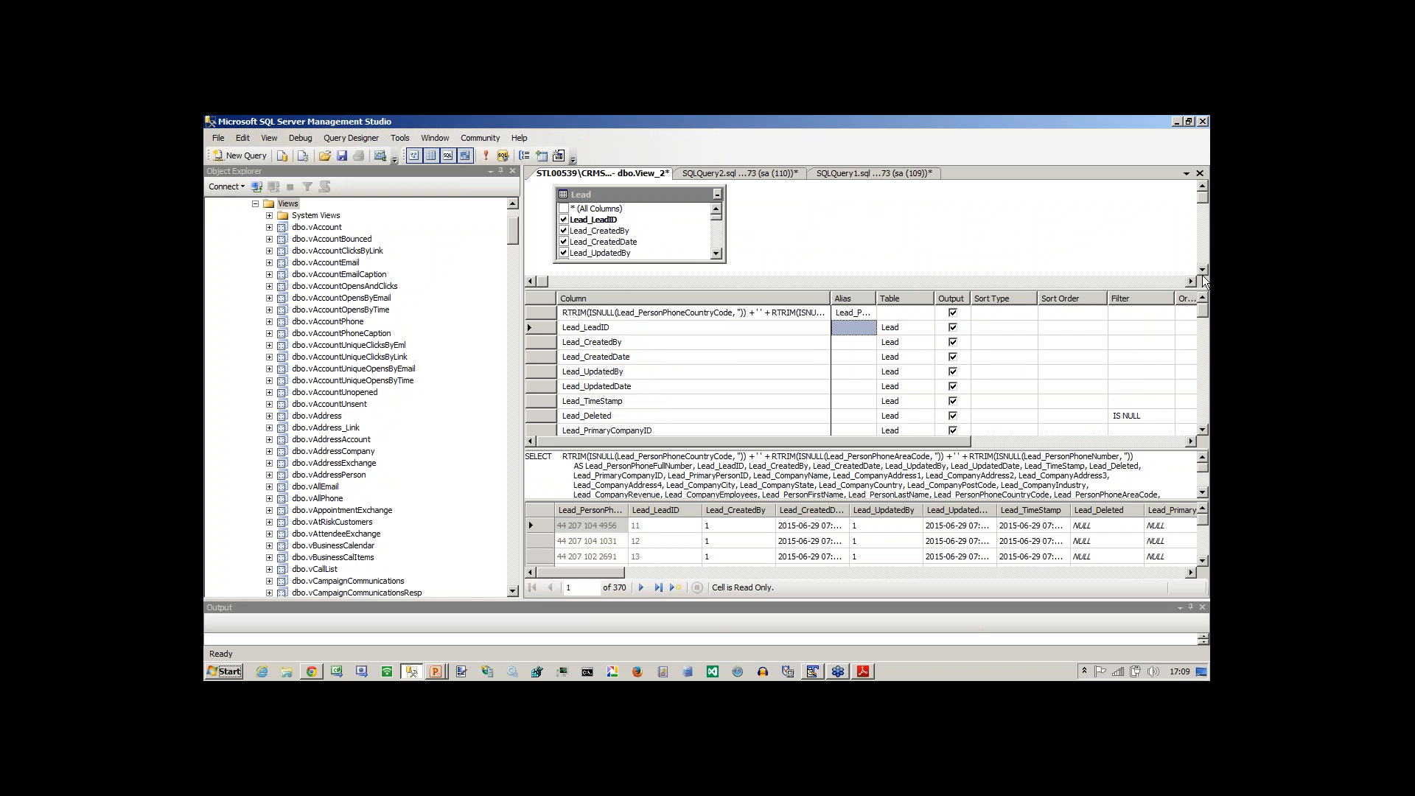
# Switch back to Sage CRM in the browser and view the communications of the 5-2 User Interface case.
pyautogui.hotkey('alt', 'Tab')
pyautogui.hotkey('alt', 'Tab')
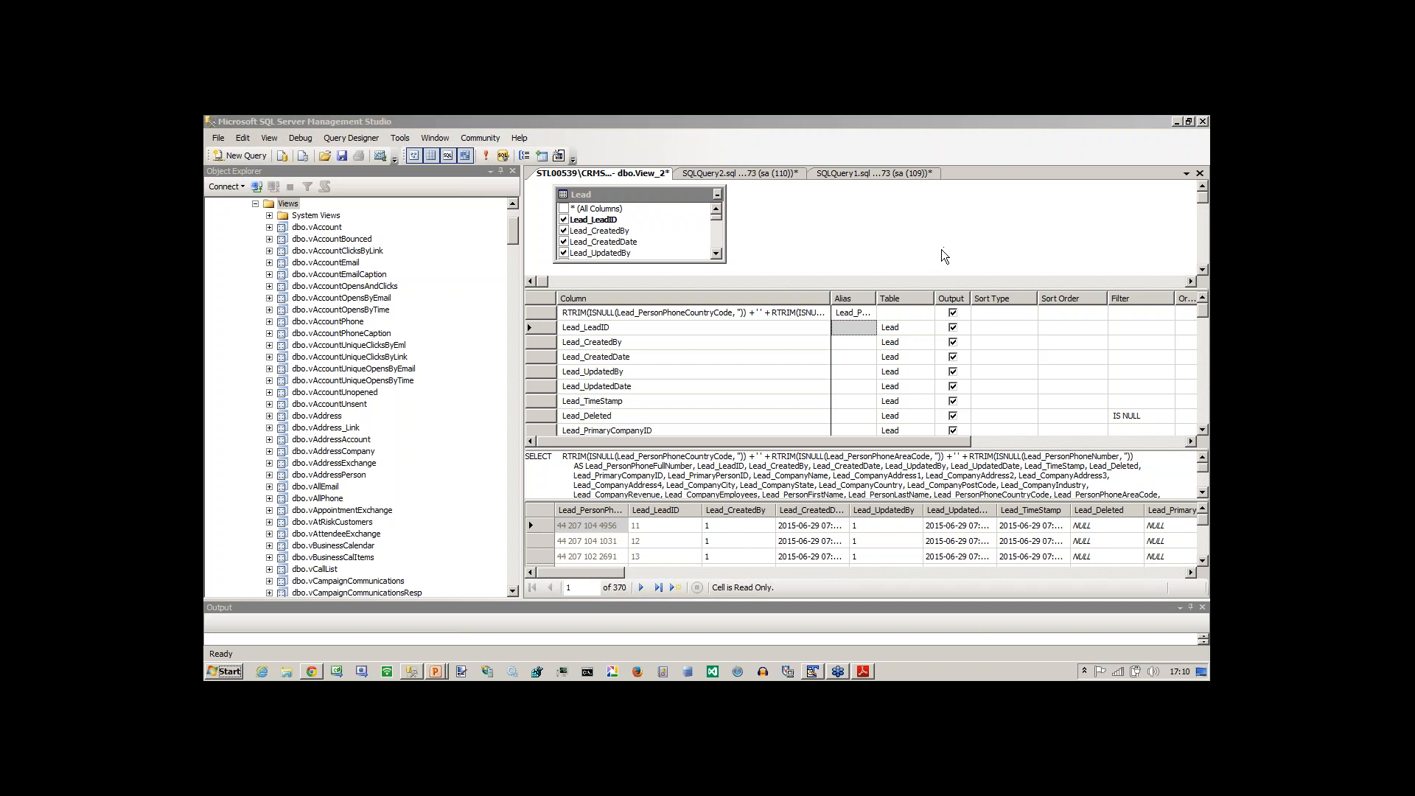
pyautogui.hotkey('alt', 'Tab')
pyautogui.hotkey('alt', 'Tab')
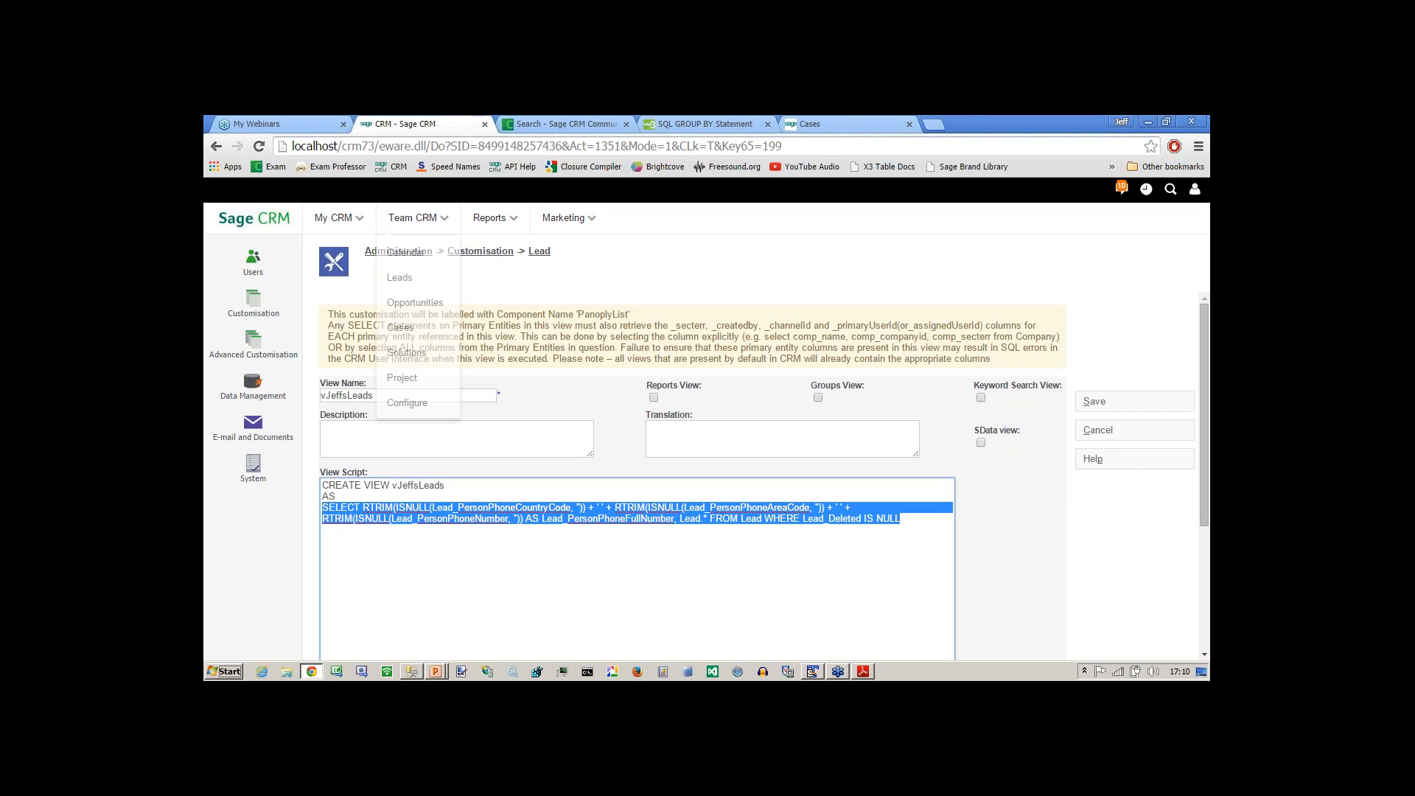
pyautogui.click(547, 125)
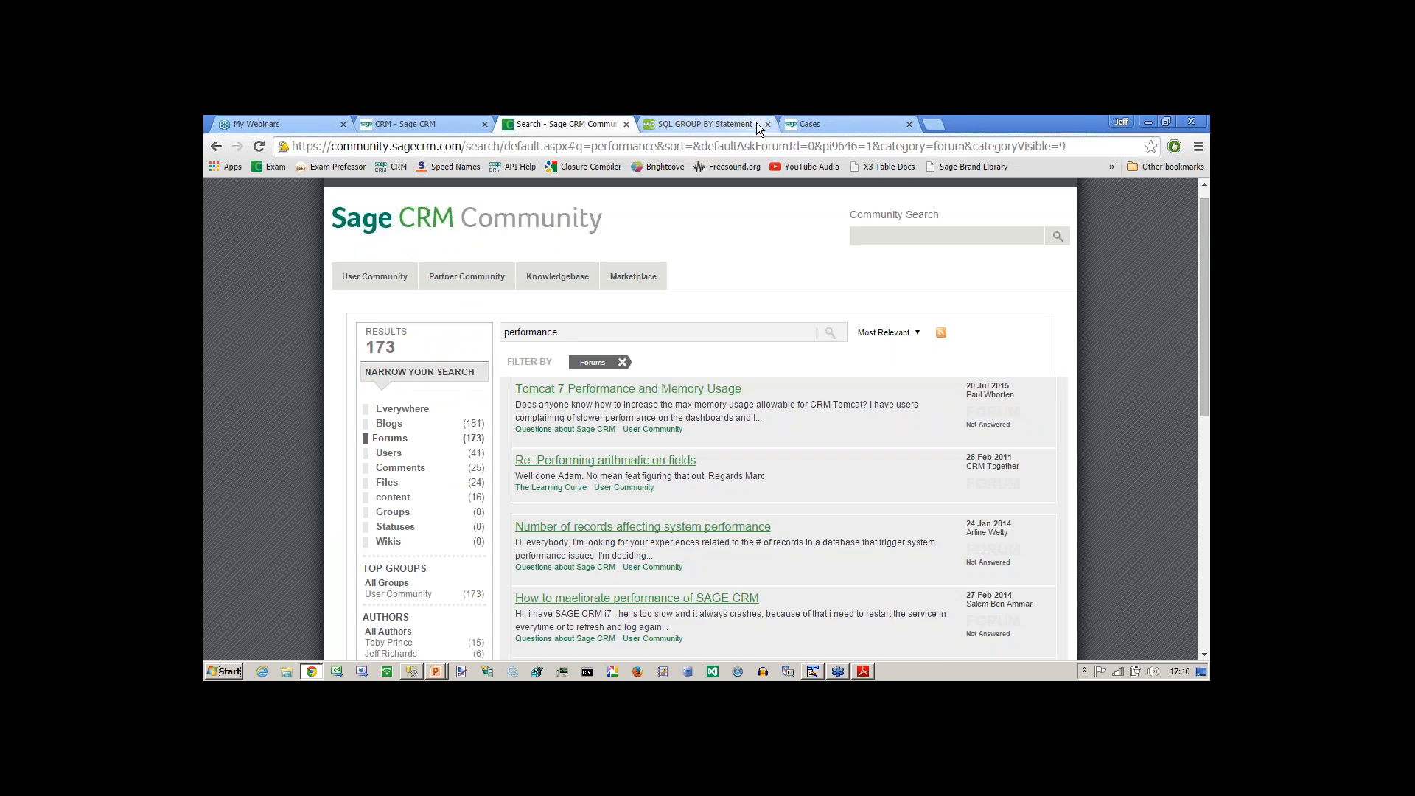
pyautogui.click(799, 124)
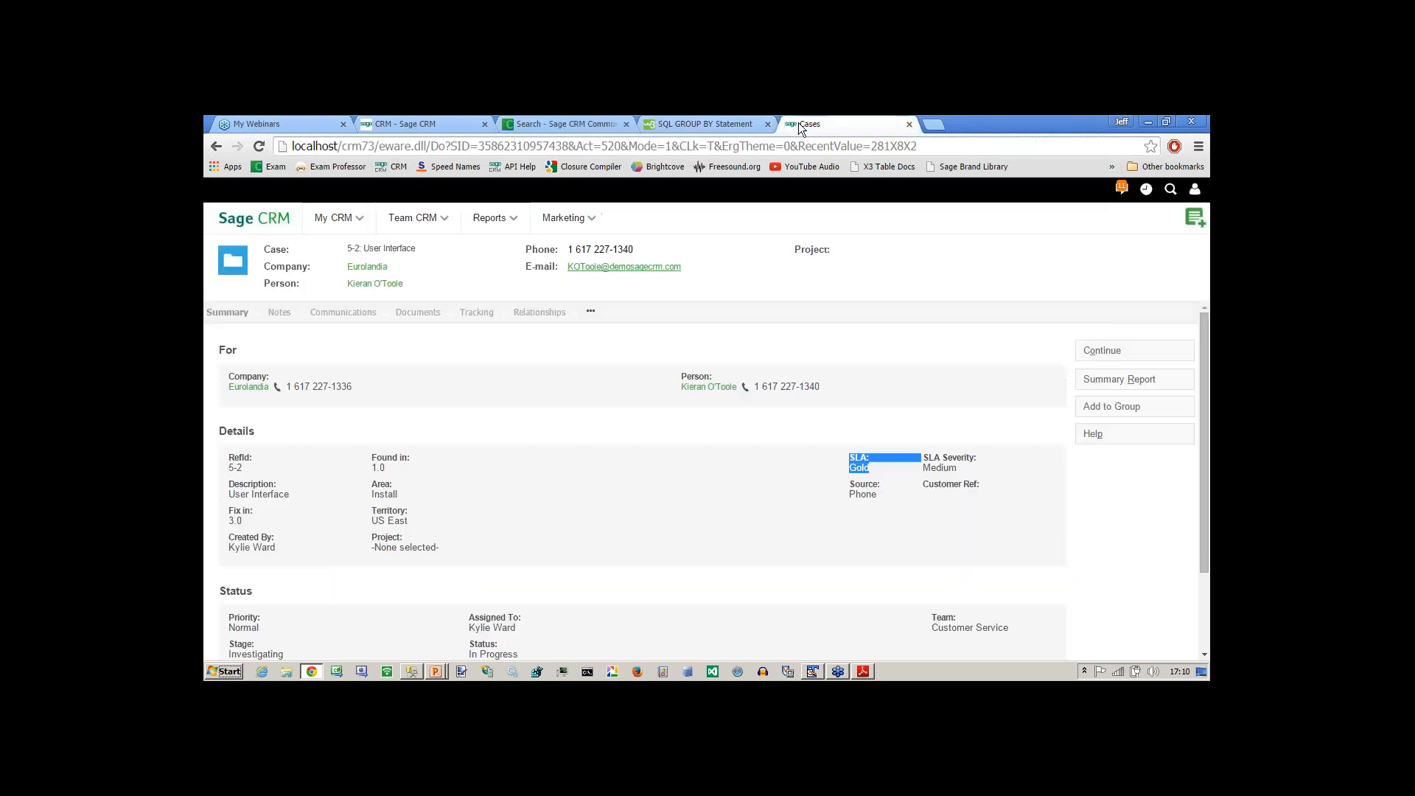
pyautogui.click(346, 317)
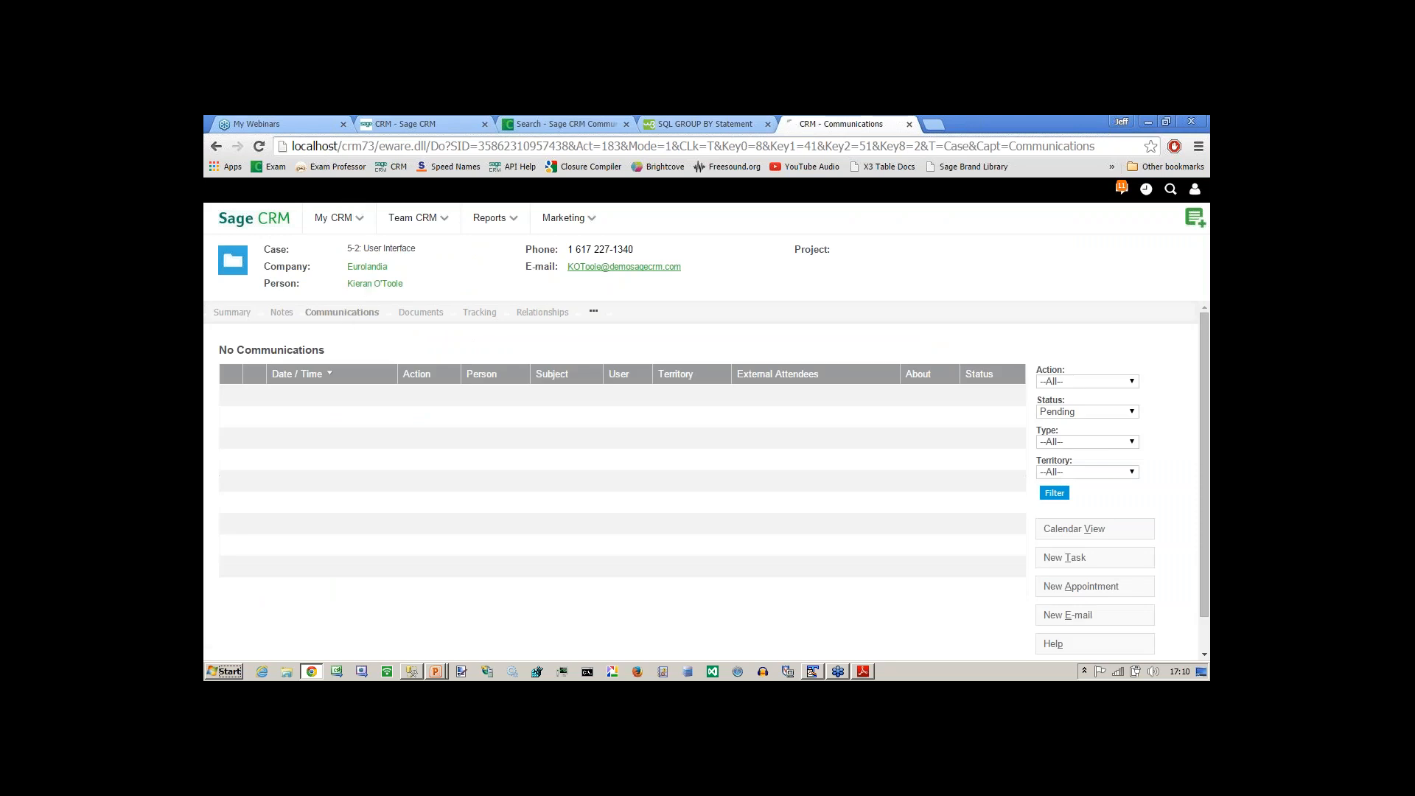
# Open the Eurolandia company from the case and view its list of cases and its company dashboard.
pyautogui.click(367, 266)
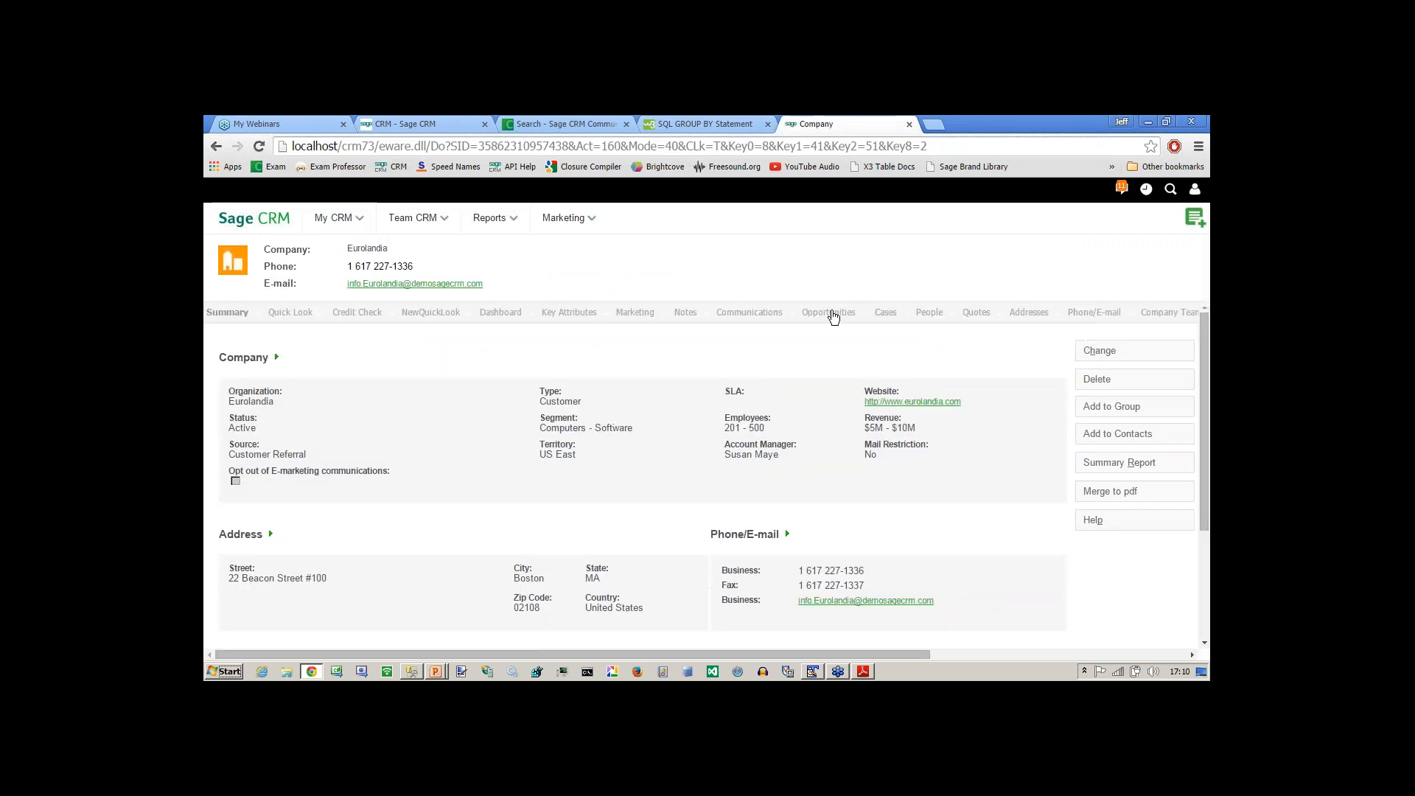
pyautogui.click(884, 314)
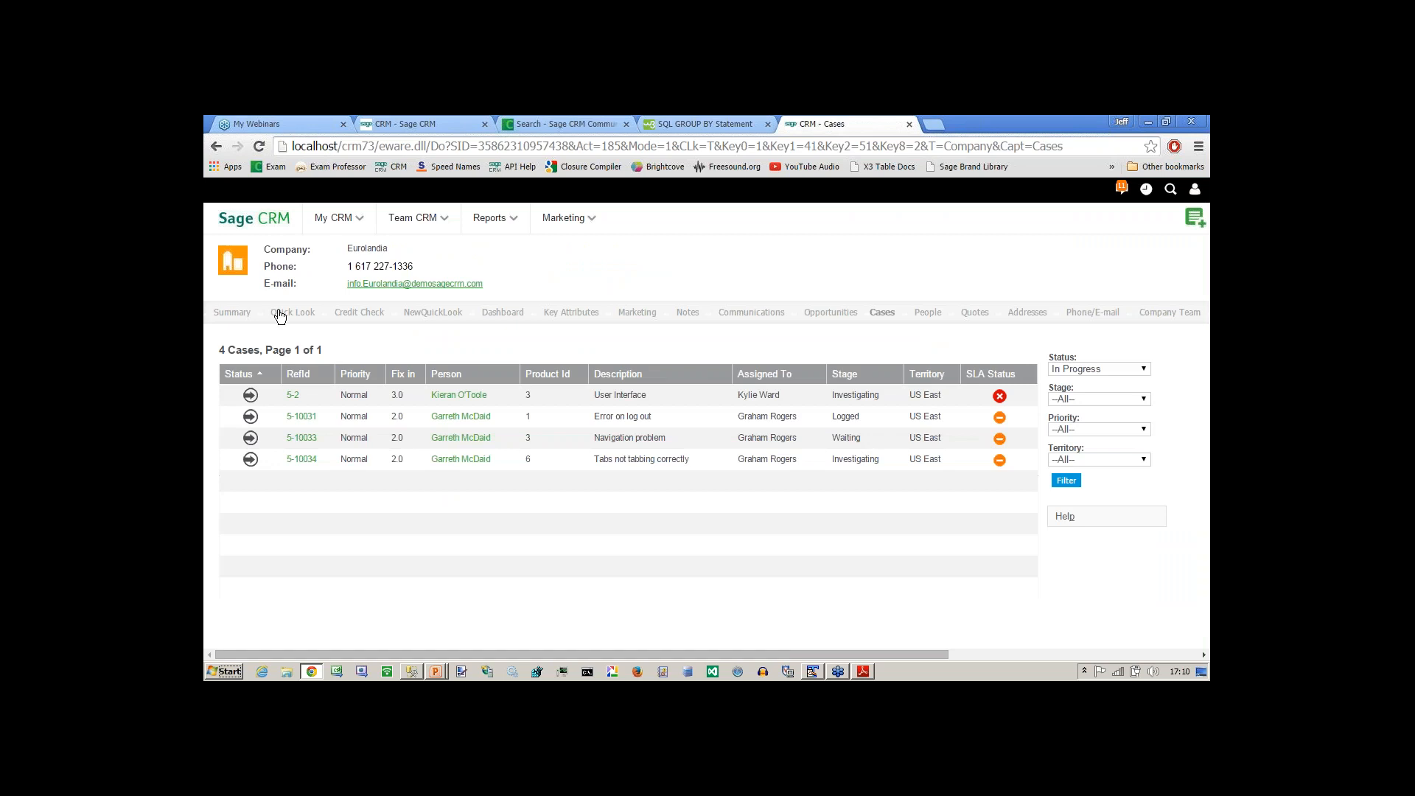
pyautogui.click(509, 316)
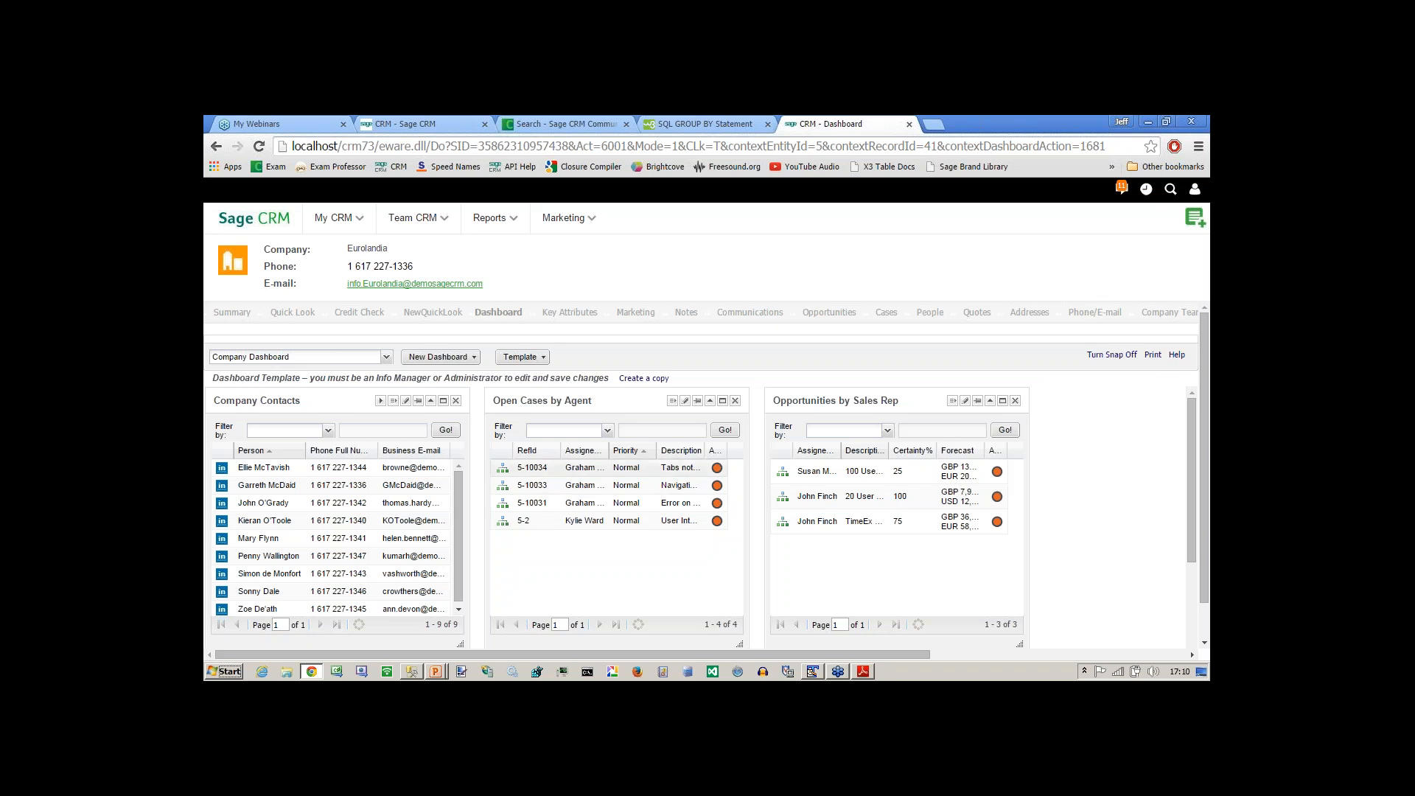
# Open the Progress Case form for the tabbing case in the Open Cases by Agent gadget, and leave it for the dashboard.
pyautogui.click(717, 467)
pyautogui.click(695, 458)
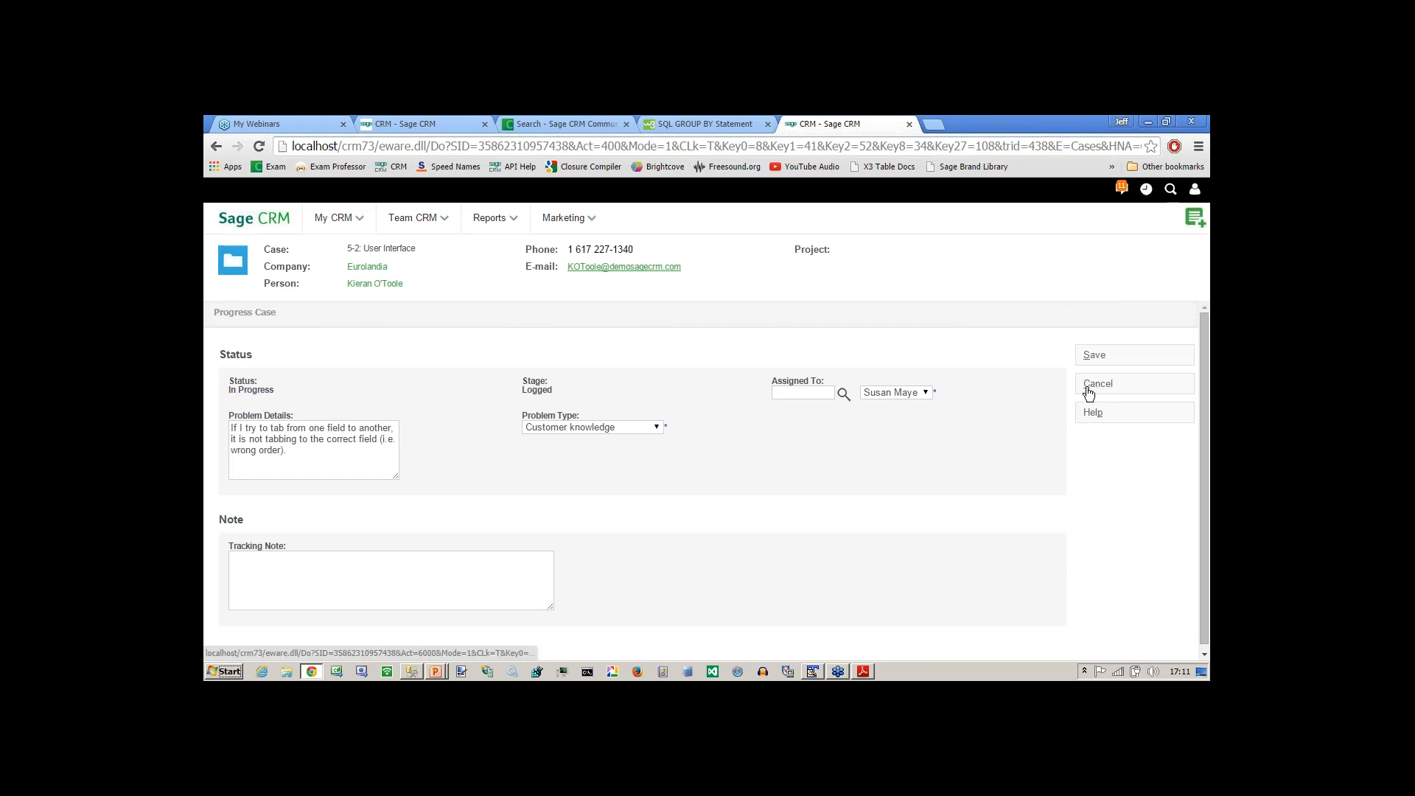
pyautogui.click(1092, 361)
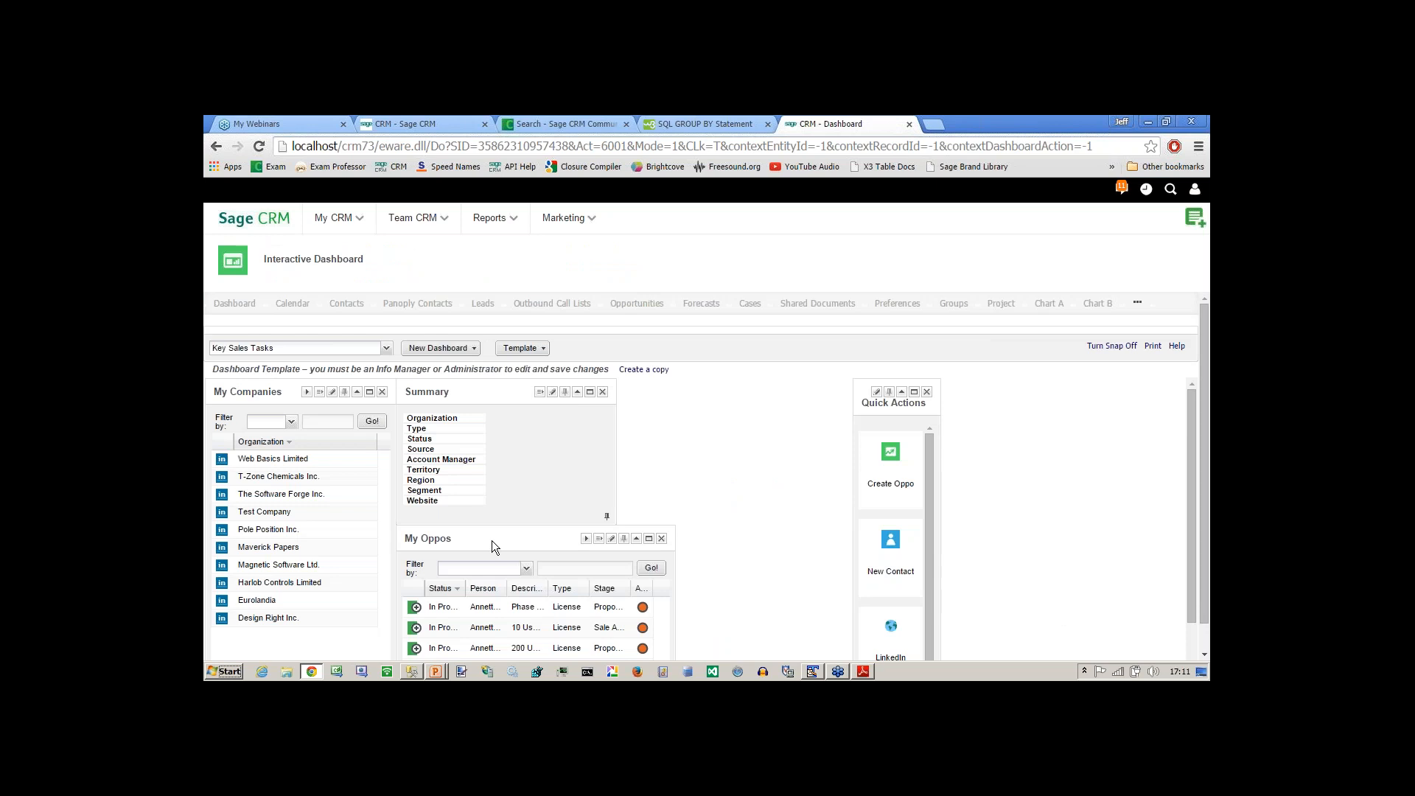
# Switch from Sage CRM to the slide show and advance past the vSummaryLead slide to the Boolean Operators SELECT example.
pyautogui.moveTo(492, 541); pyautogui.dragTo(686, 421)
pyautogui.hotkey('alt', 'Tab')
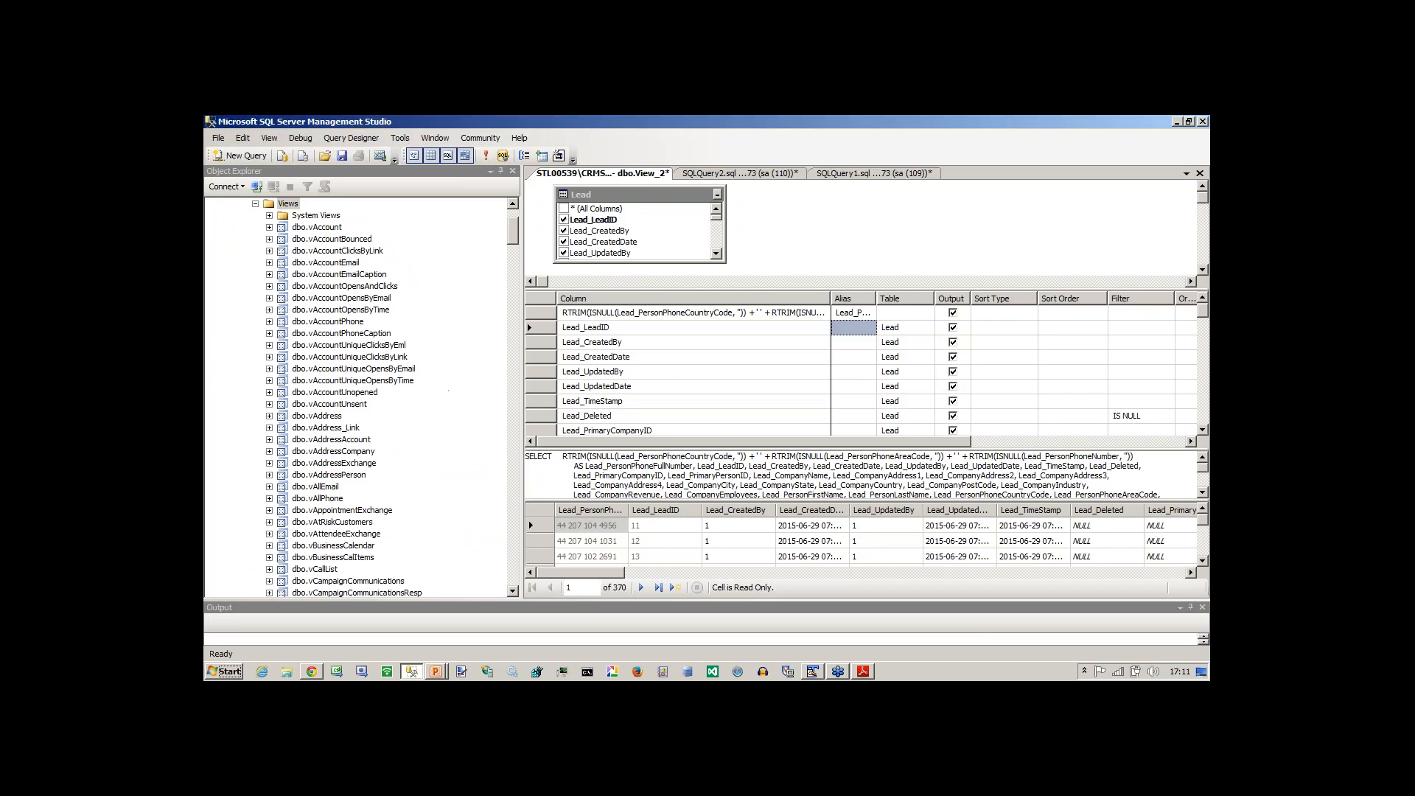
pyautogui.hotkey('alt', 'Tab')
pyautogui.hotkey('alt', 'Tab')
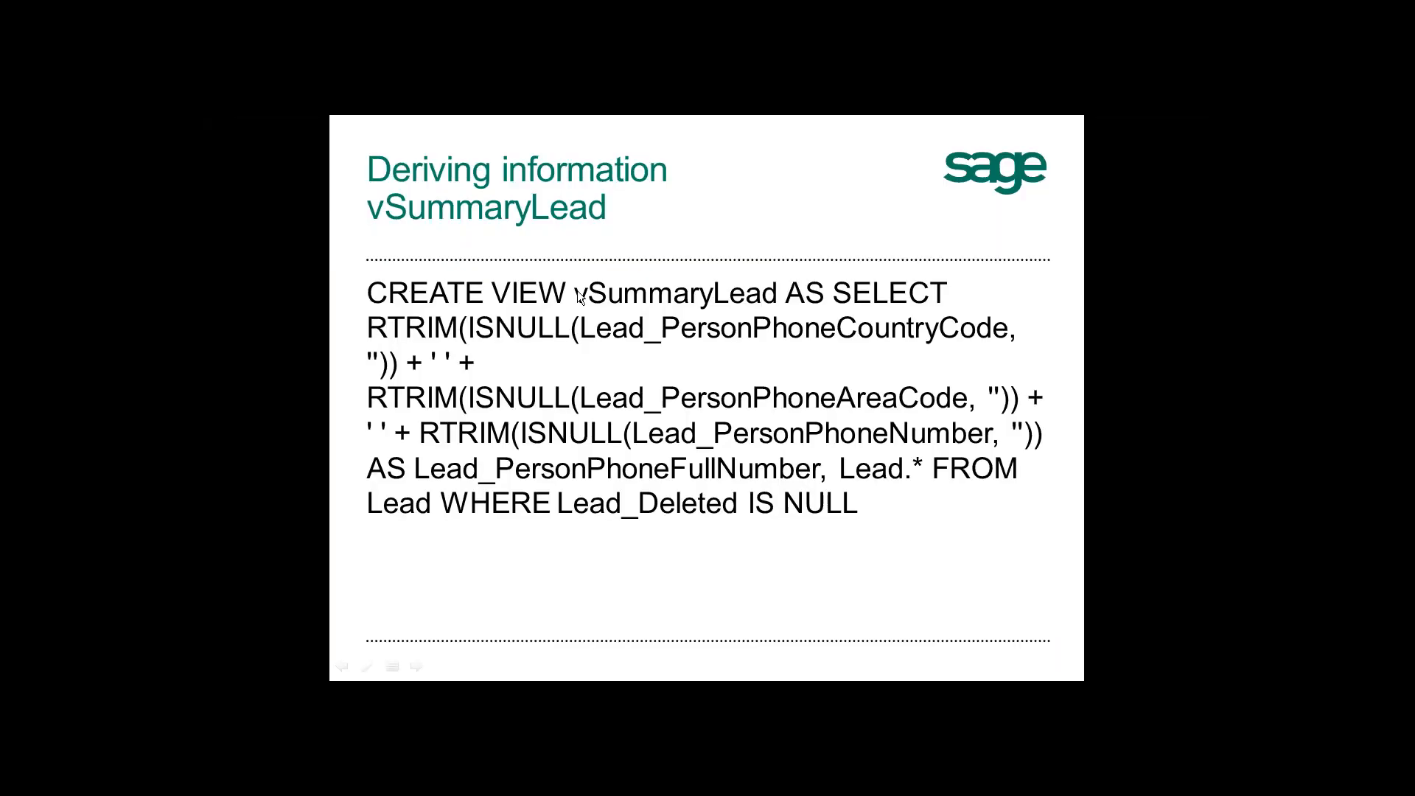
pyautogui.press('Right')
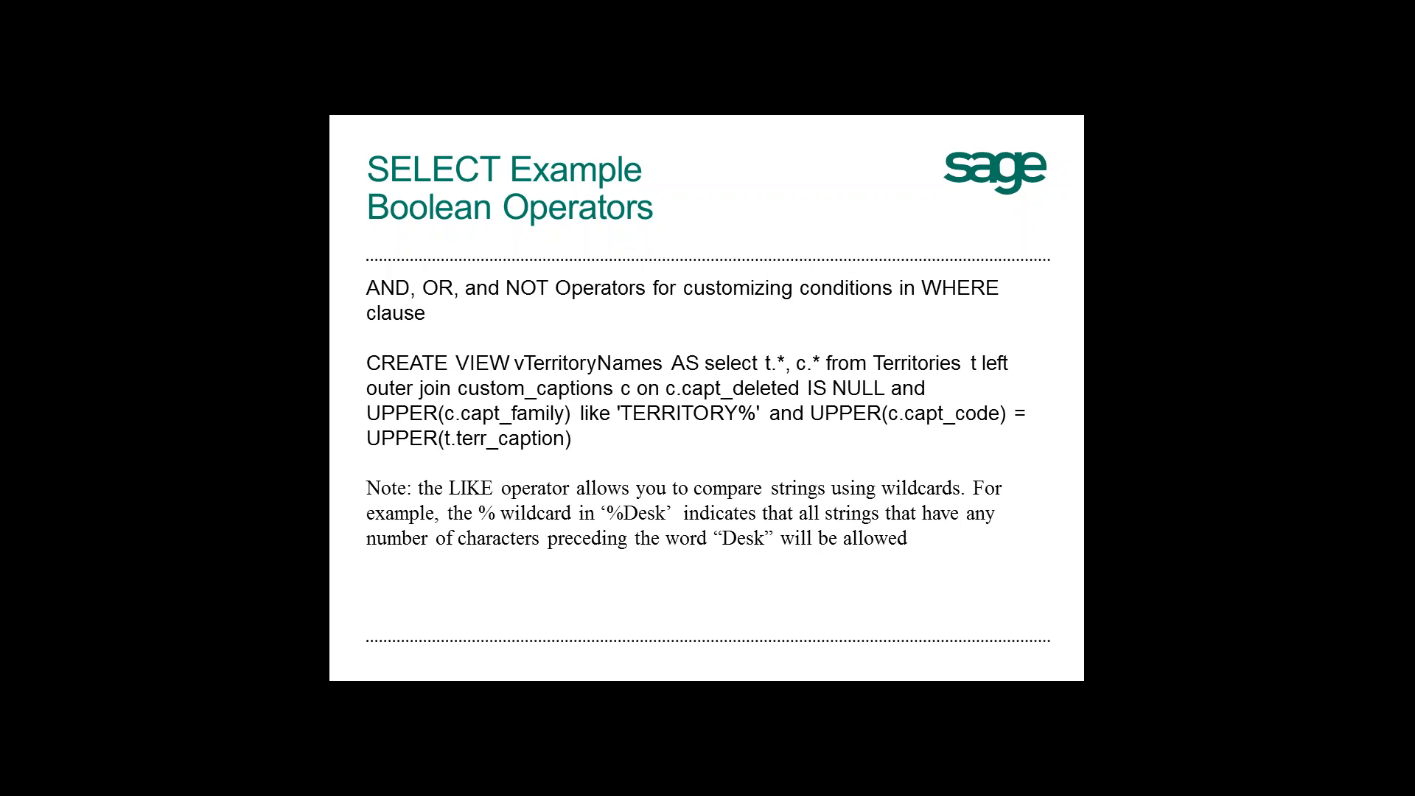
# Switch back to Sage CRM in the browser, open the Customisation home page from the vJeffsLeads view and browse the full list of secondary entities.
pyautogui.hotkey('alt', 'Tab')
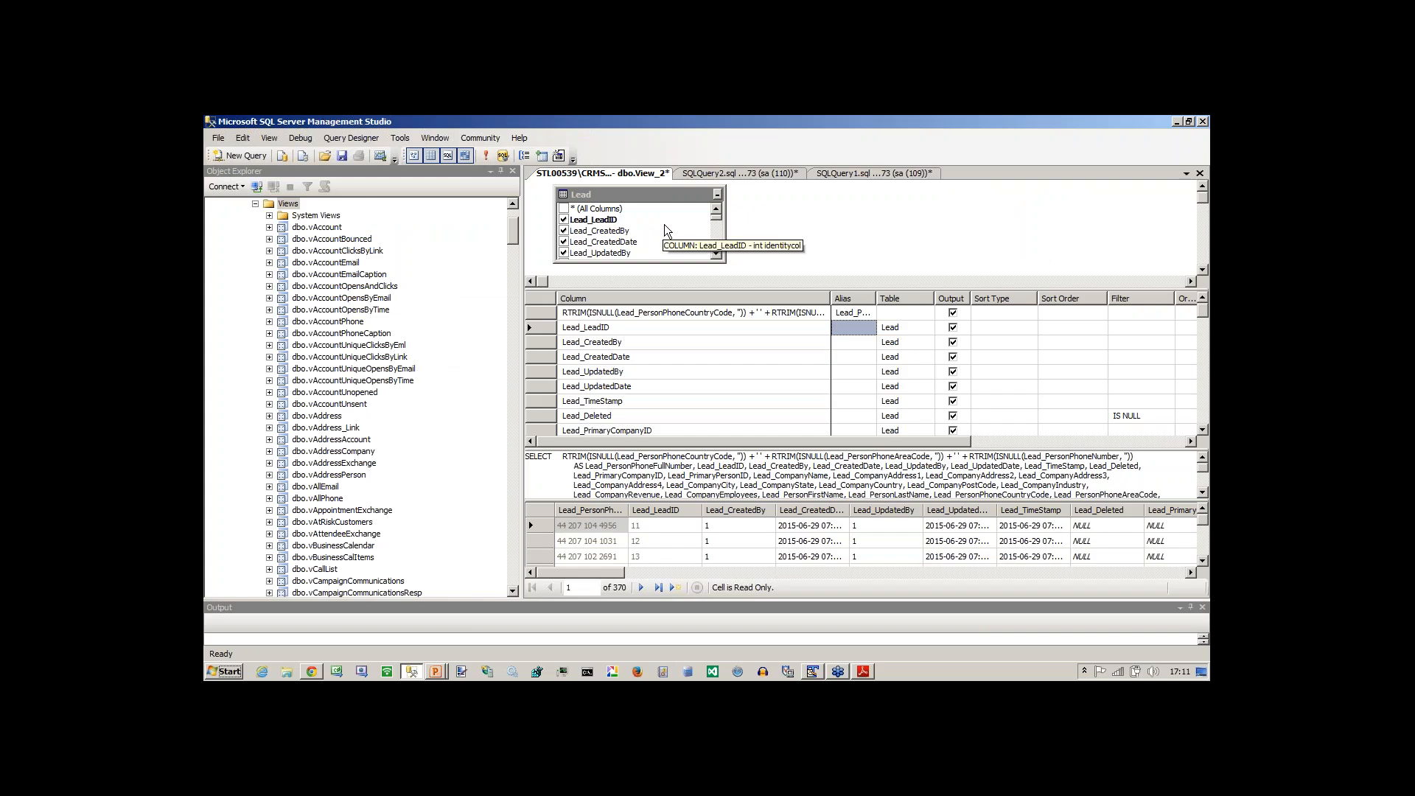
pyautogui.hotkey('alt', 'Tab')
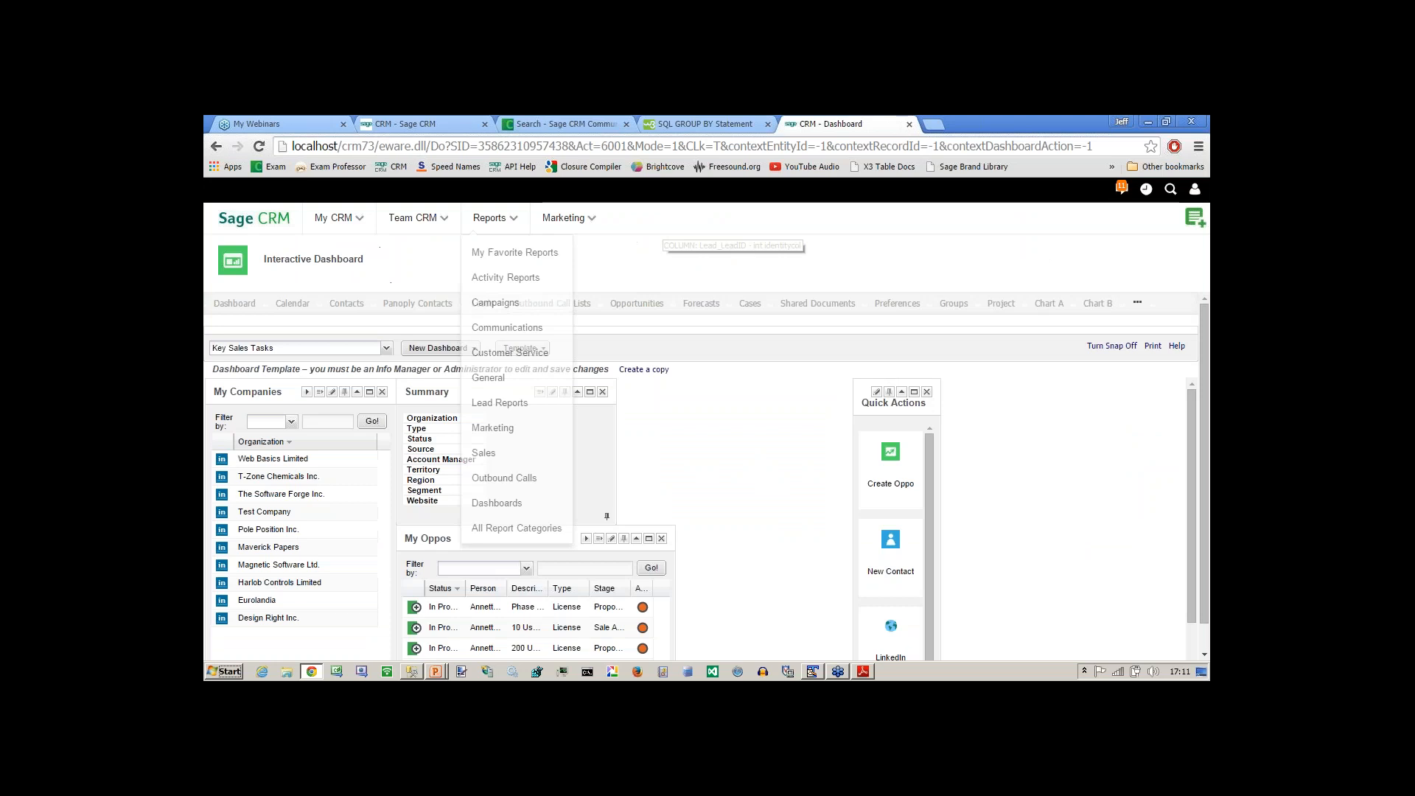
pyautogui.click(399, 122)
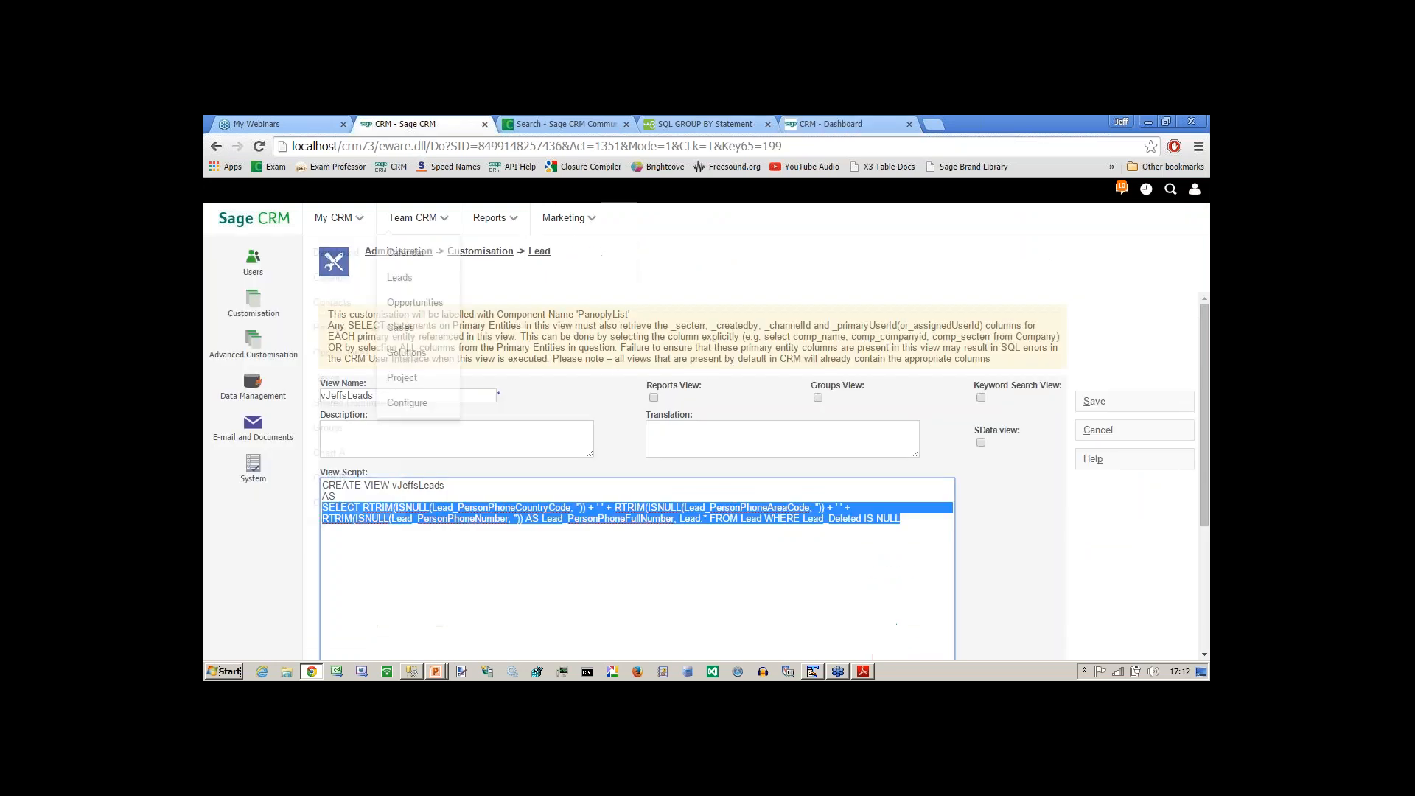
pyautogui.click(502, 254)
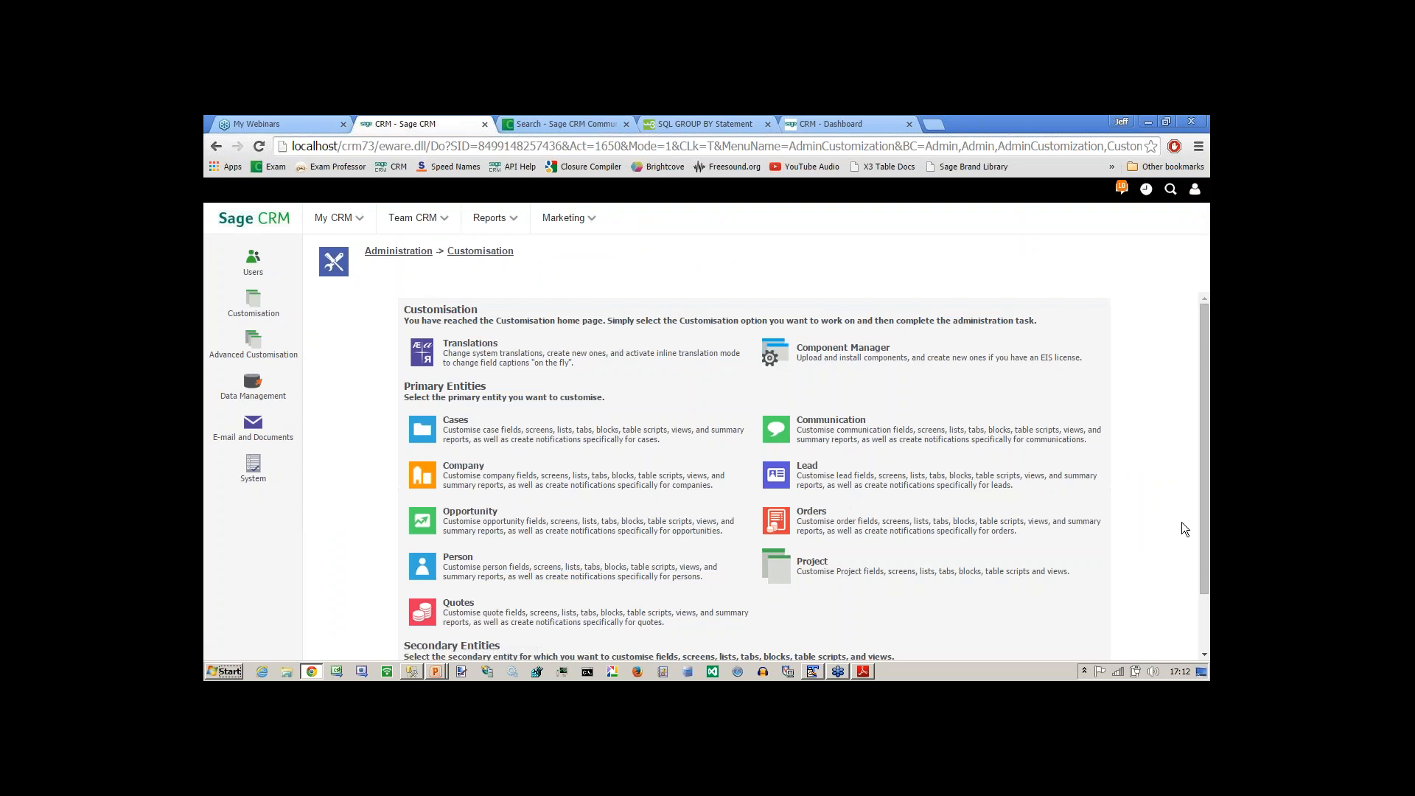
pyautogui.scroll(-1, 1205, 516)
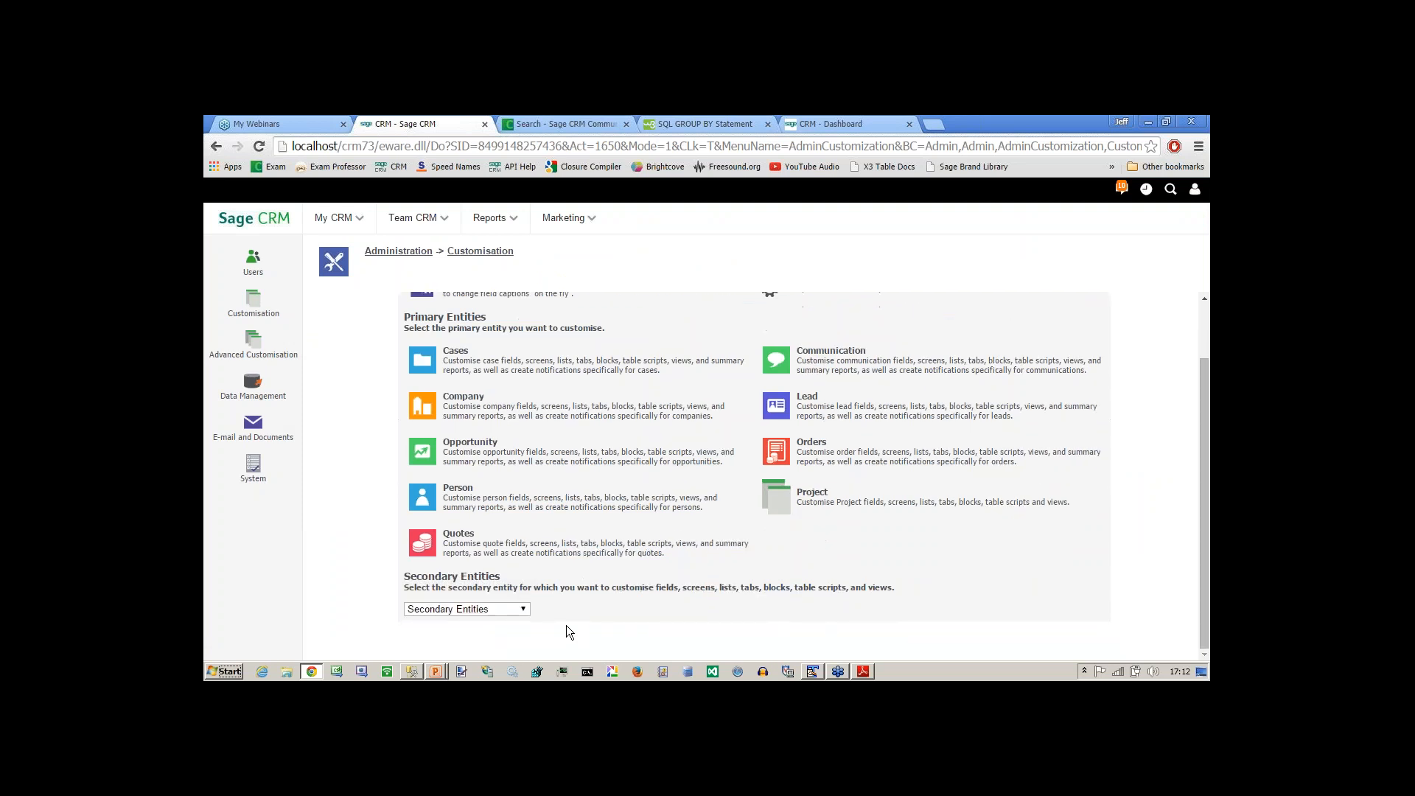
pyautogui.click(524, 609)
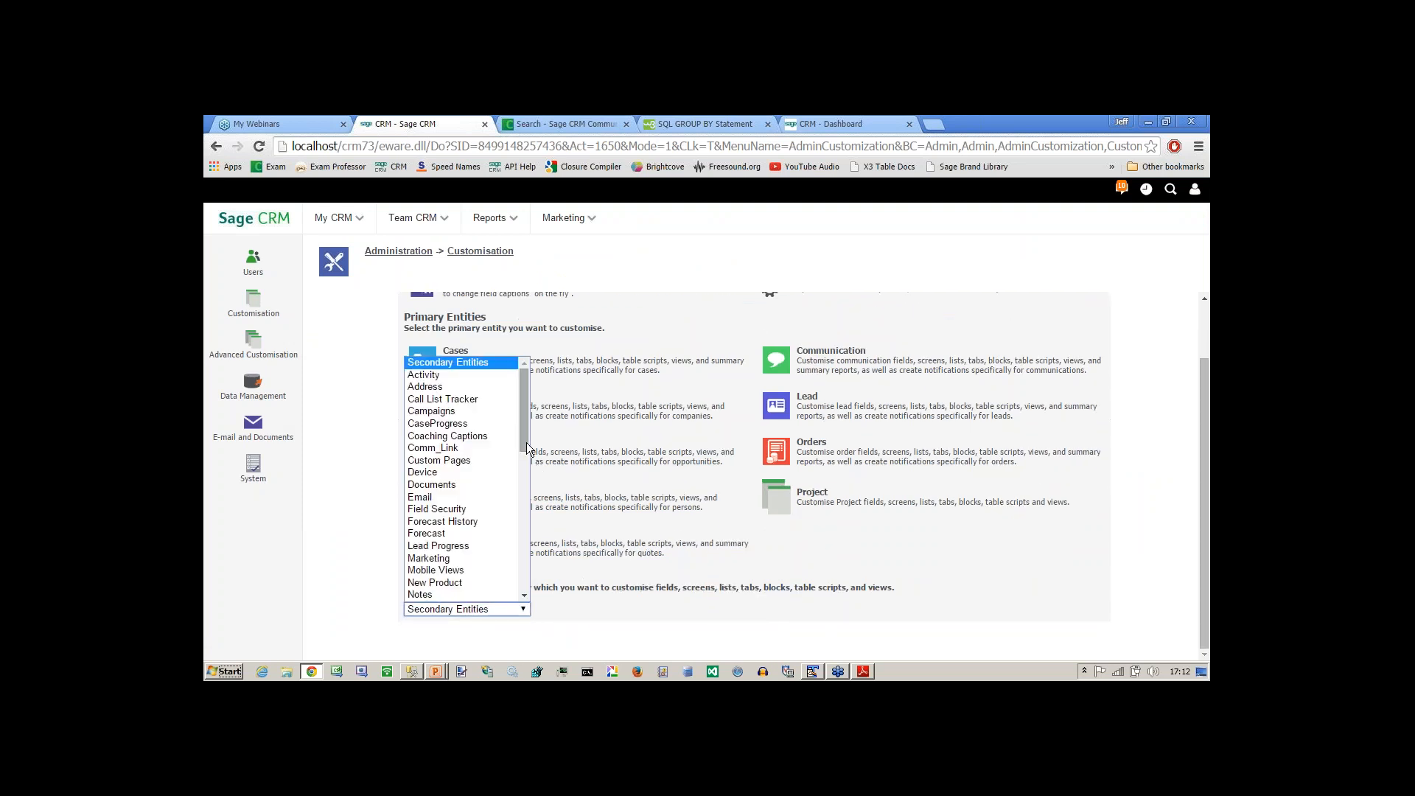
pyautogui.scroll(-1, 526, 457)
pyautogui.moveTo(527, 457); pyautogui.dragTo(536, 585)
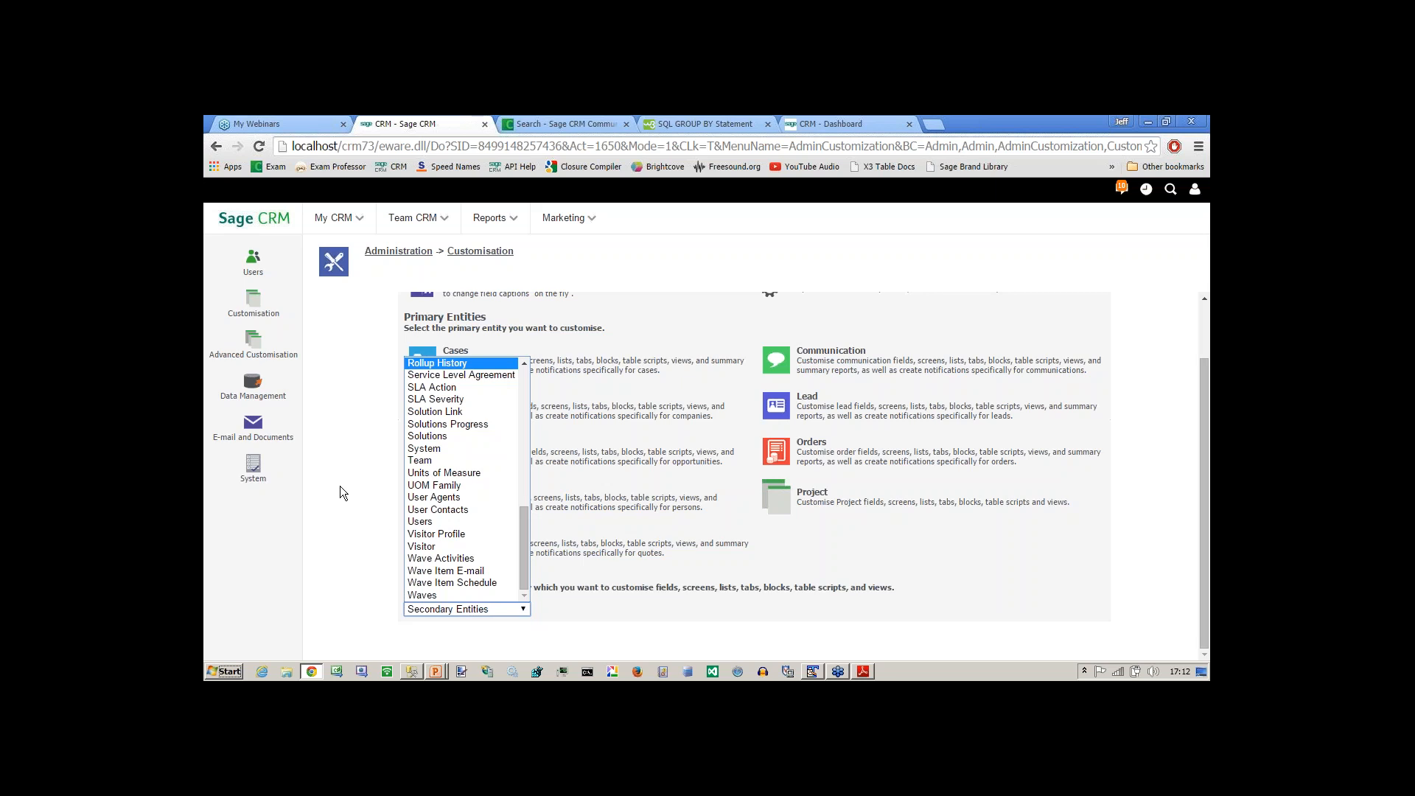
# Switch to SQL Server Management Studio and bring up the custom_views query in SQLQuery1.sql for editing.
pyautogui.hotkey('alt', 'Tab')
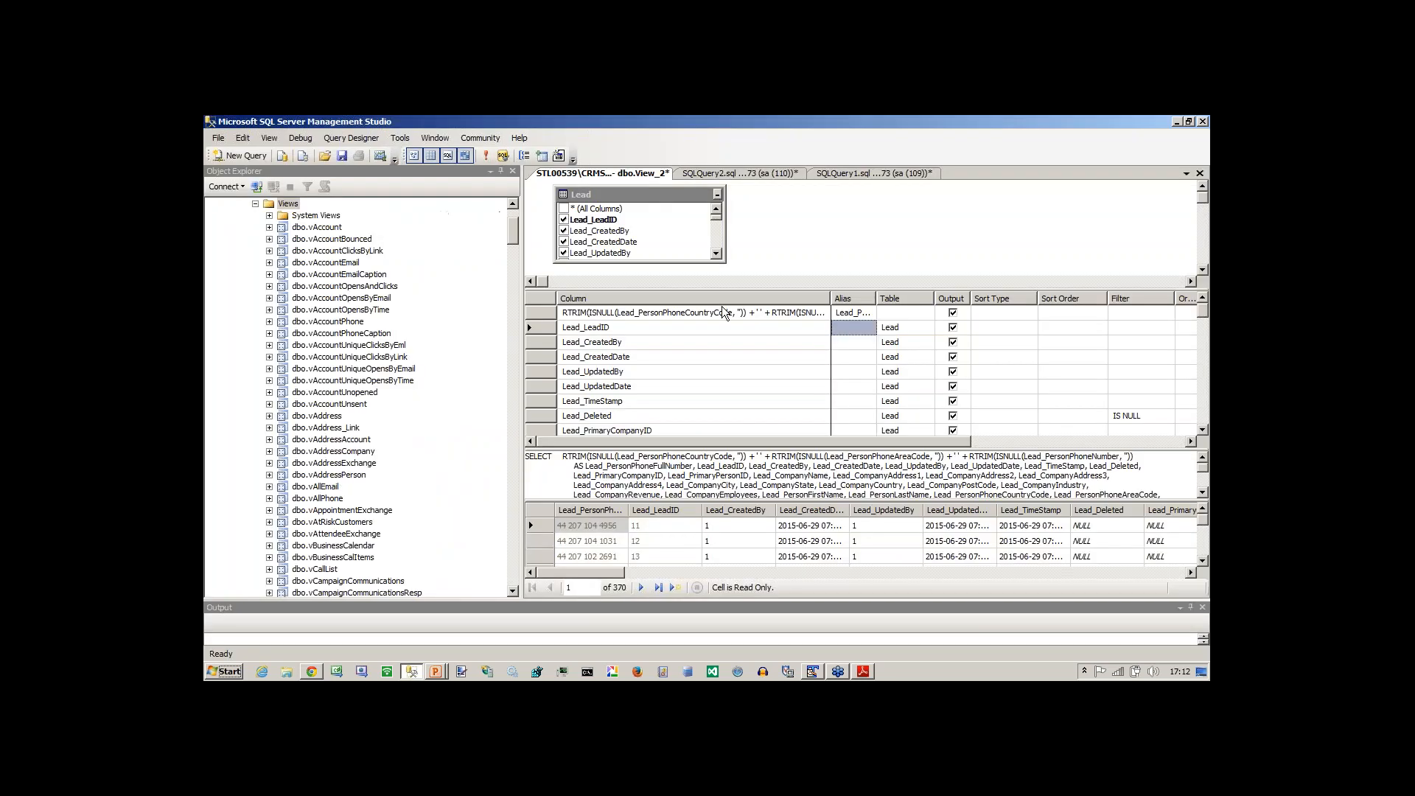
pyautogui.hotkey('alt', 'Tab')
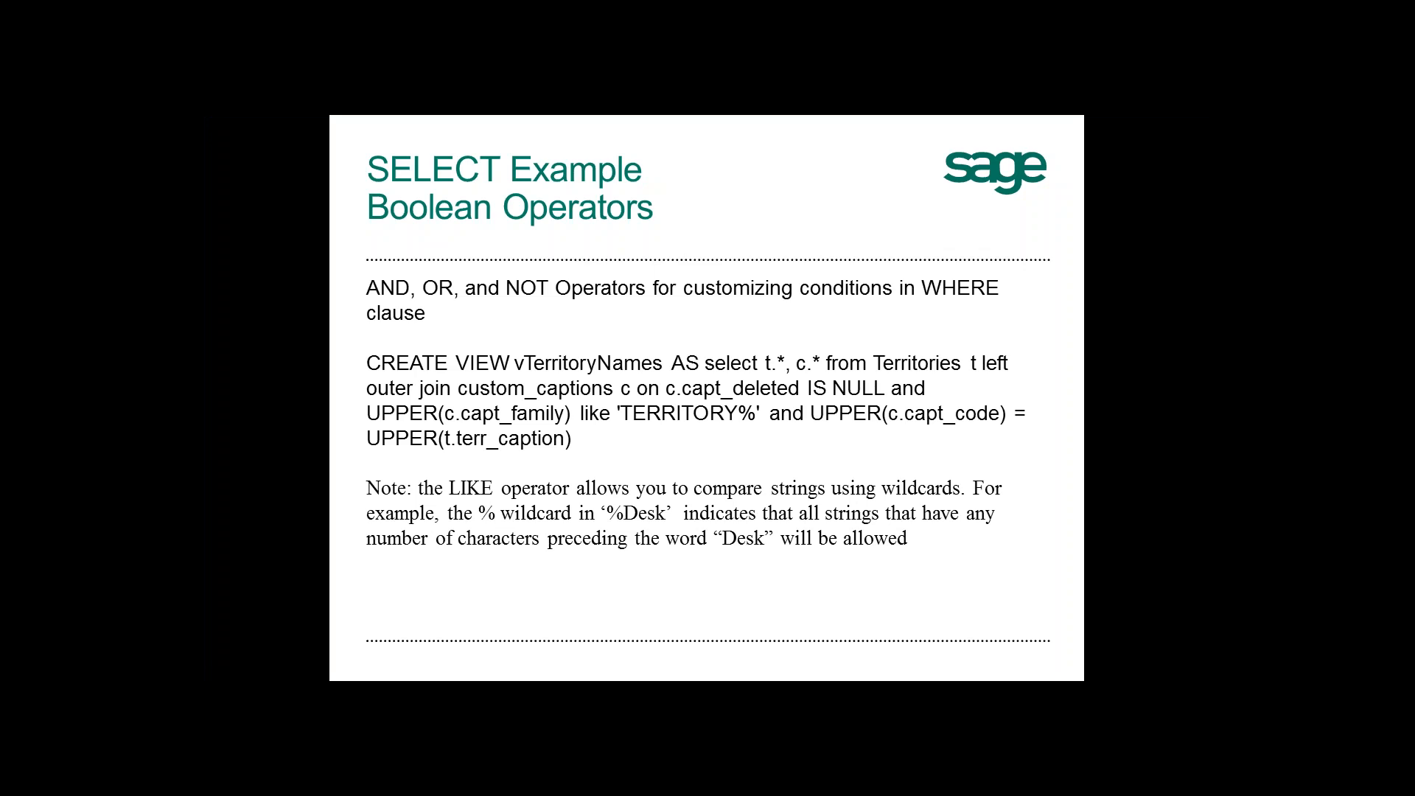
pyautogui.hotkey('alt', 'Tab')
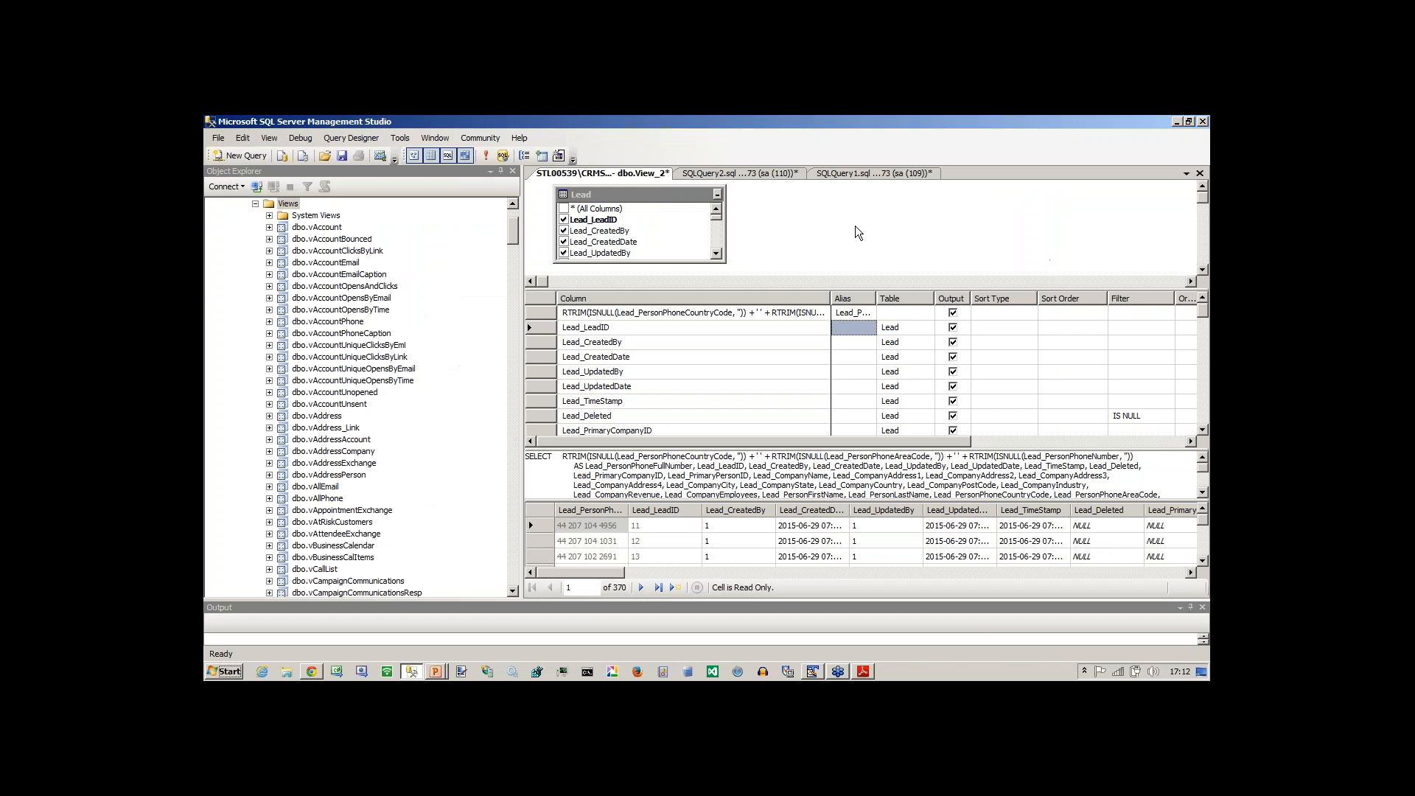
pyautogui.click(739, 174)
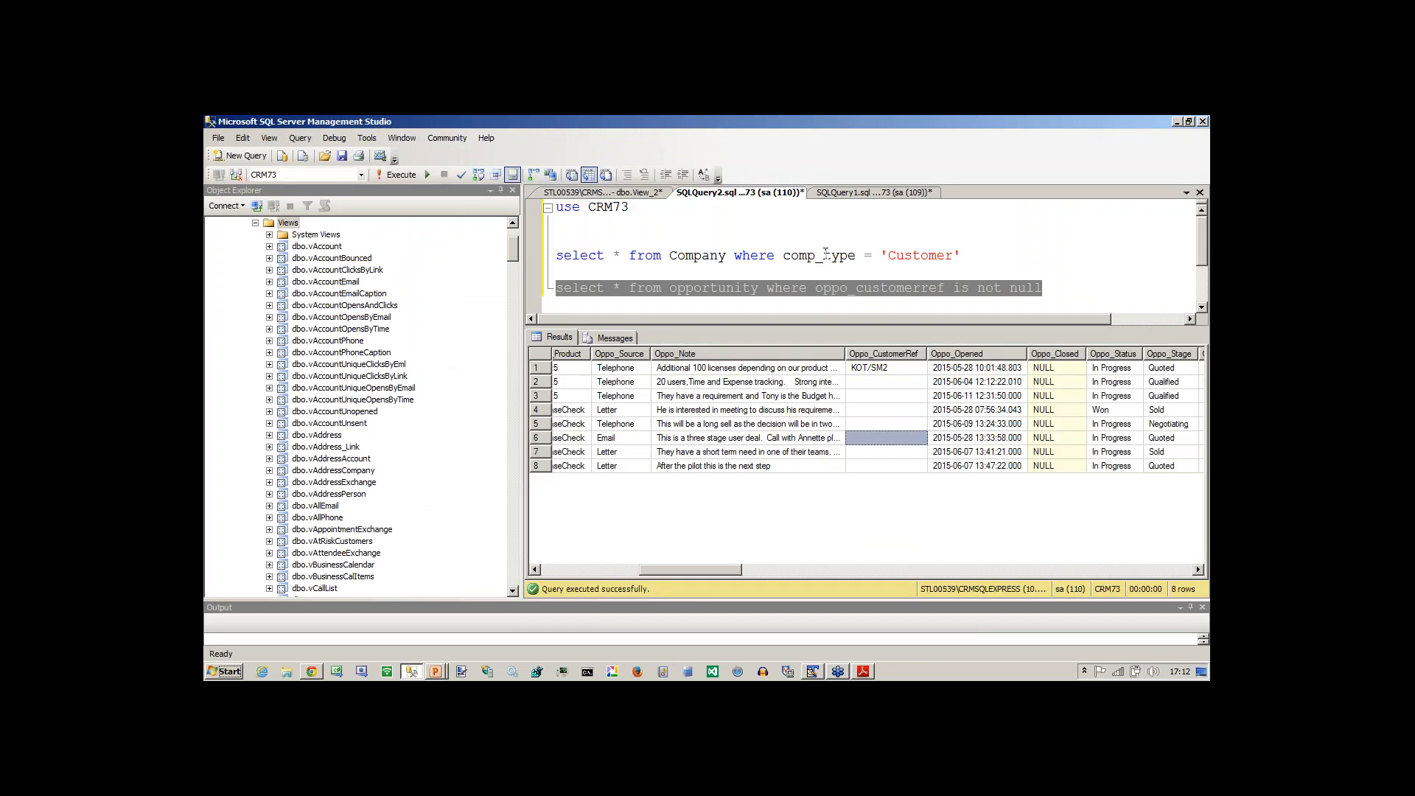
pyautogui.click(839, 194)
pyautogui.click(711, 222)
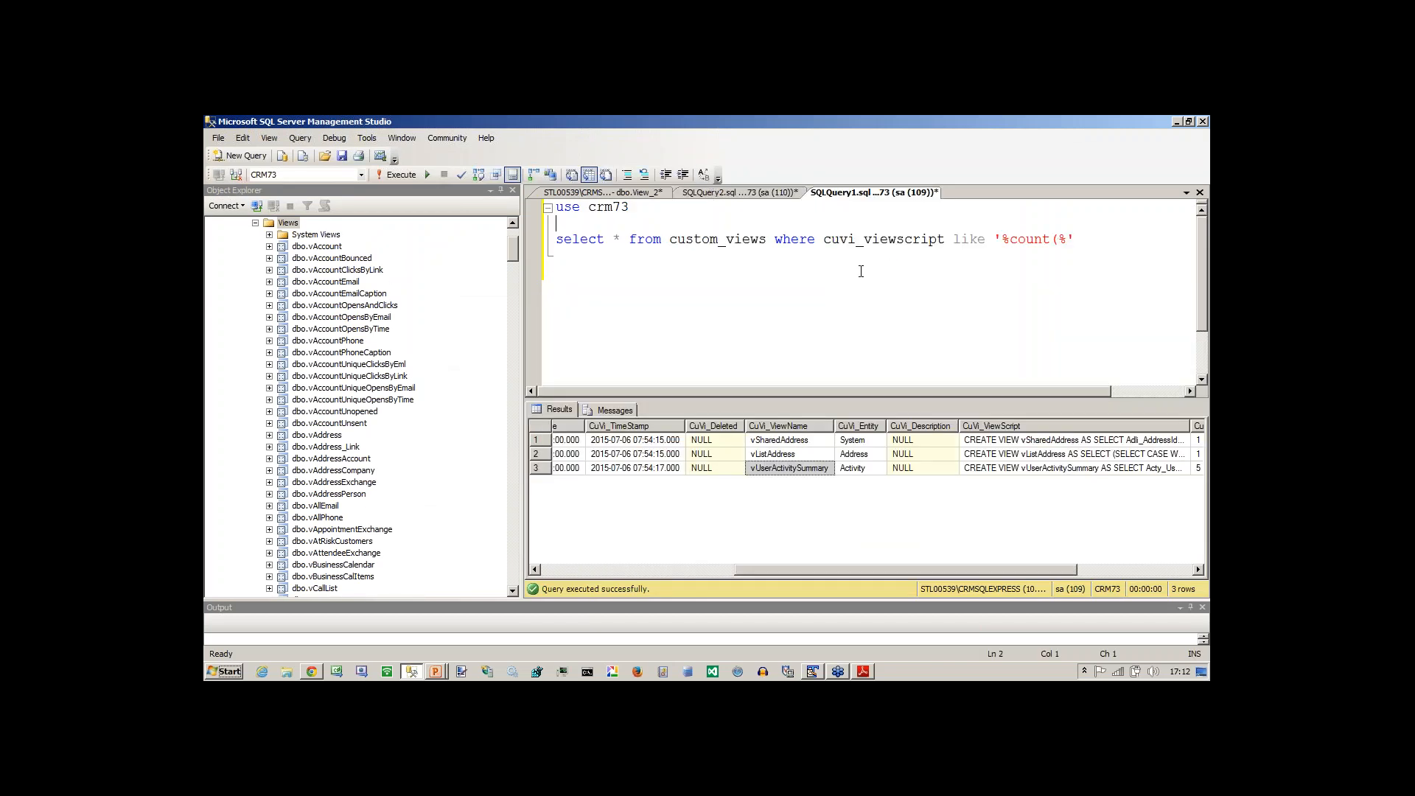
# Change the cuvi_viewscript LIKE pattern in the custom_views query to '%territory%' and run the query.
pyautogui.doubleClick(1017, 240)
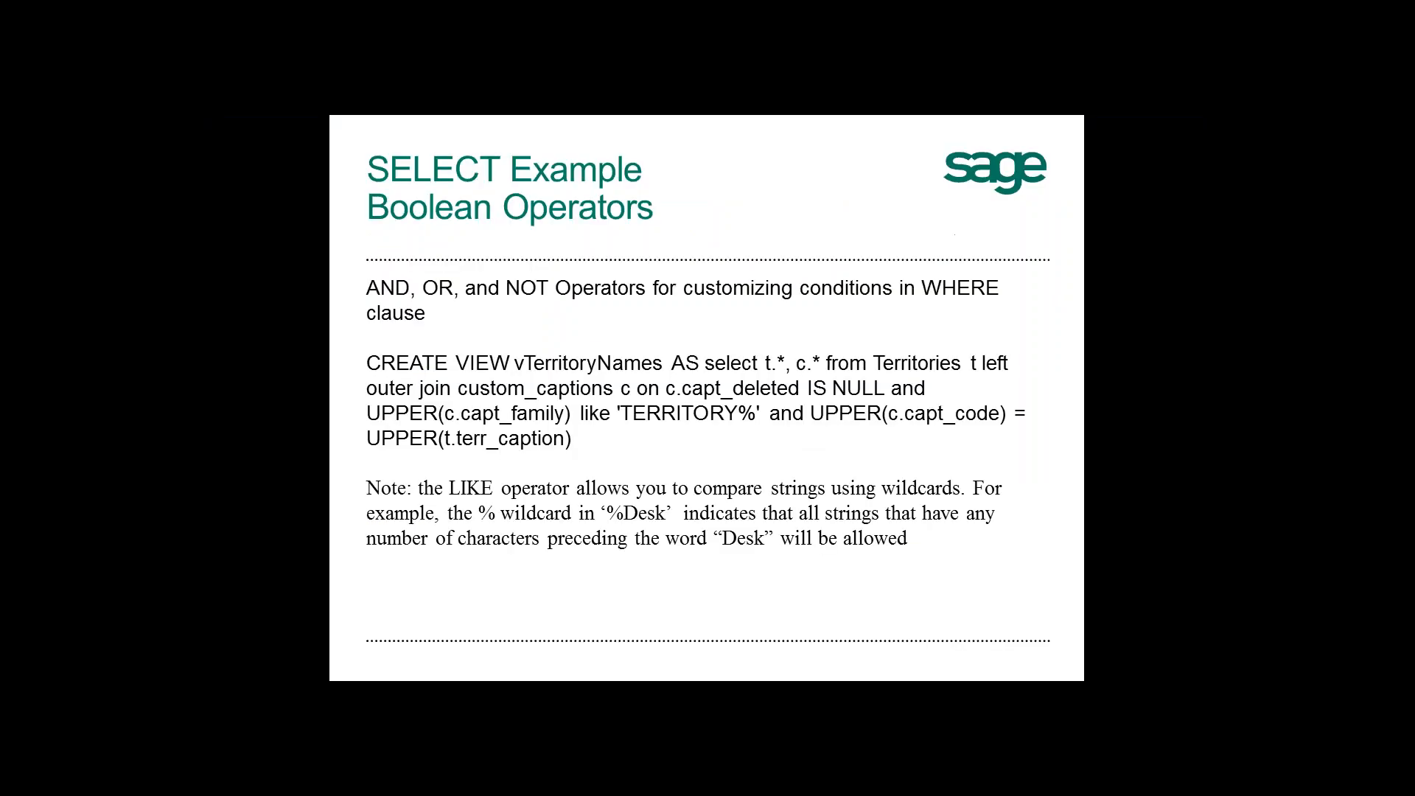
pyautogui.hotkey('alt', 'Tab')
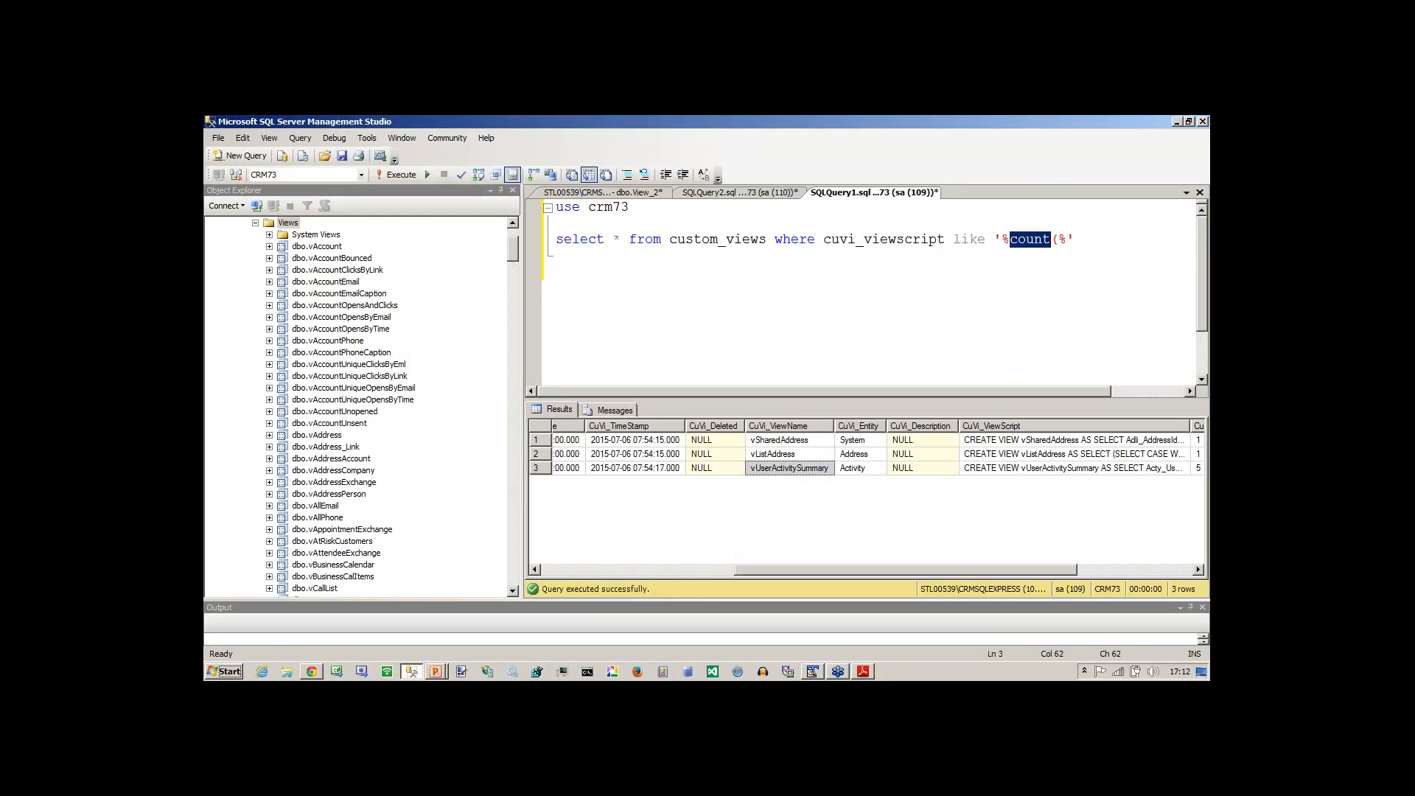
pyautogui.write('territory')
pyautogui.press('BackSpace')
pyautogui.press('Down')
pyautogui.press('F5')
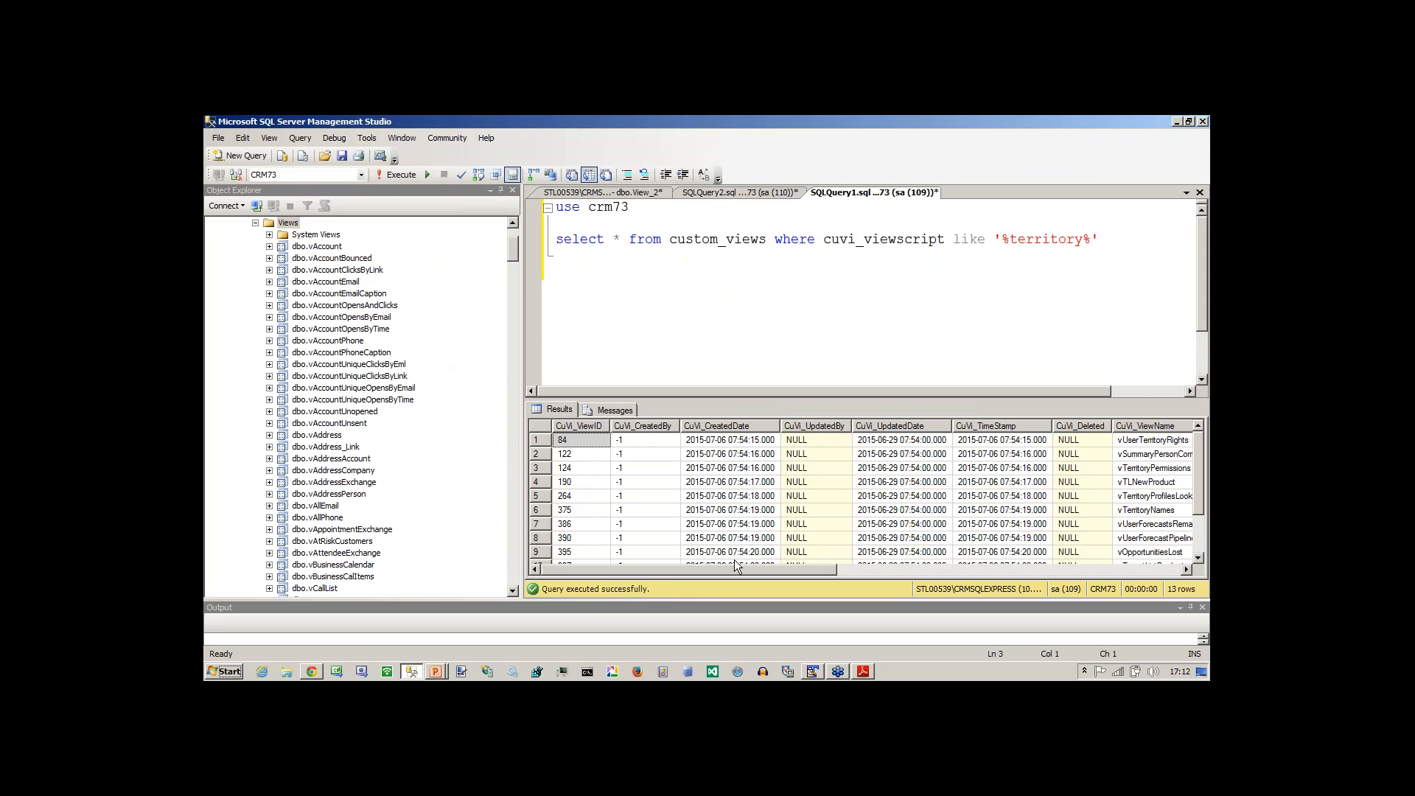
# Examine the CuVi_ViewScript values down to the last result row and compare them with the vTerritoryNames example on the slide.
pyautogui.moveTo(733, 573); pyautogui.dragTo(1073, 572)
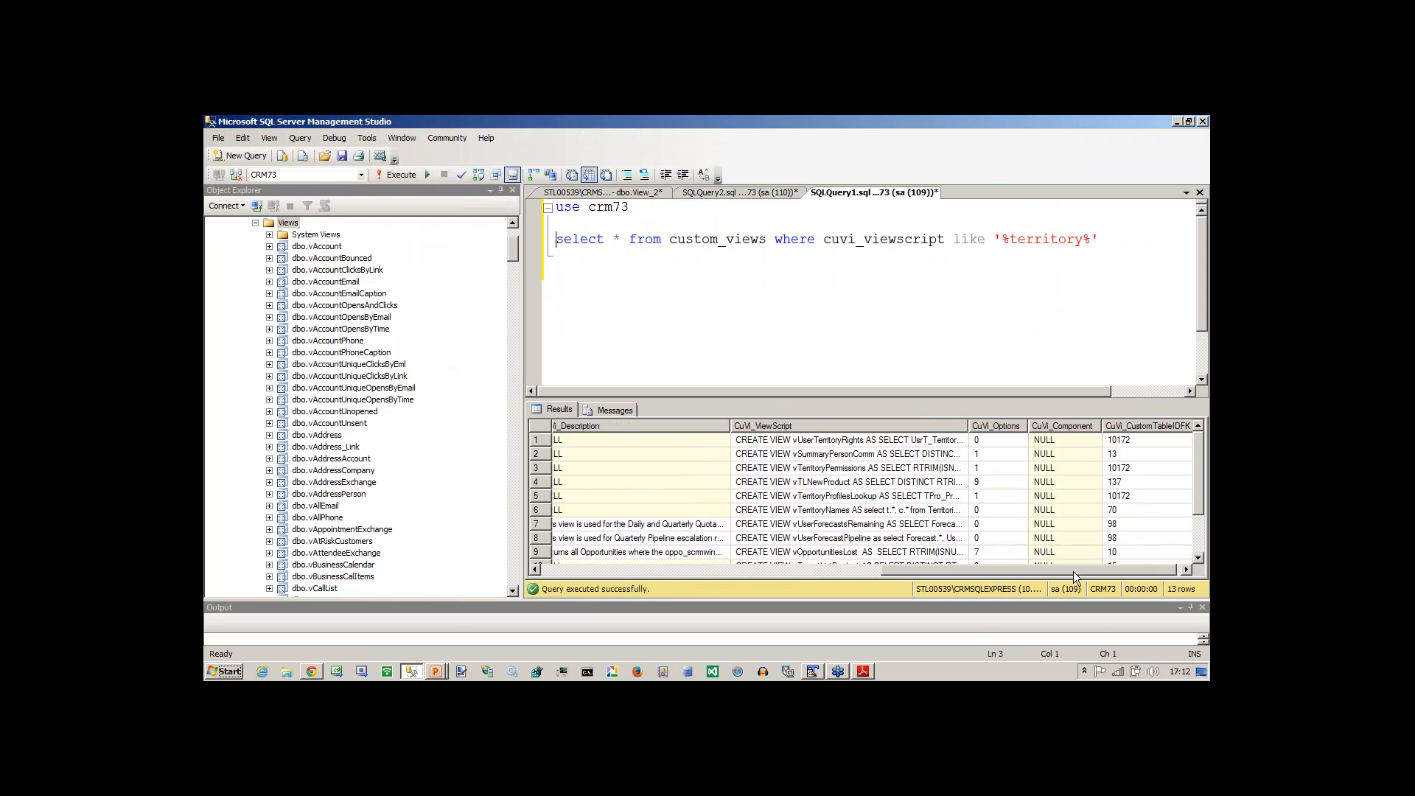
pyautogui.moveTo(1201, 493); pyautogui.dragTo(1206, 540)
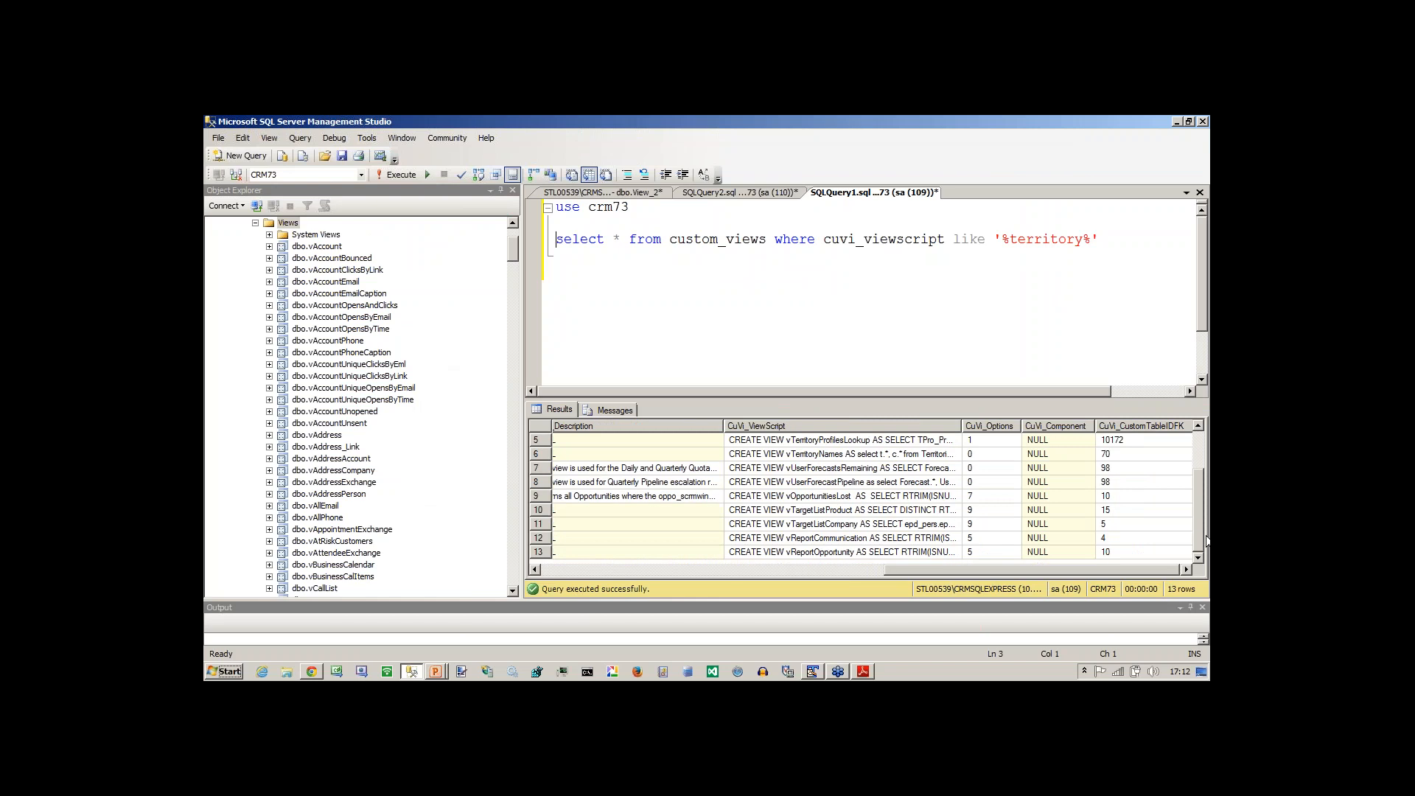
pyautogui.hotkey('alt', 'Tab')
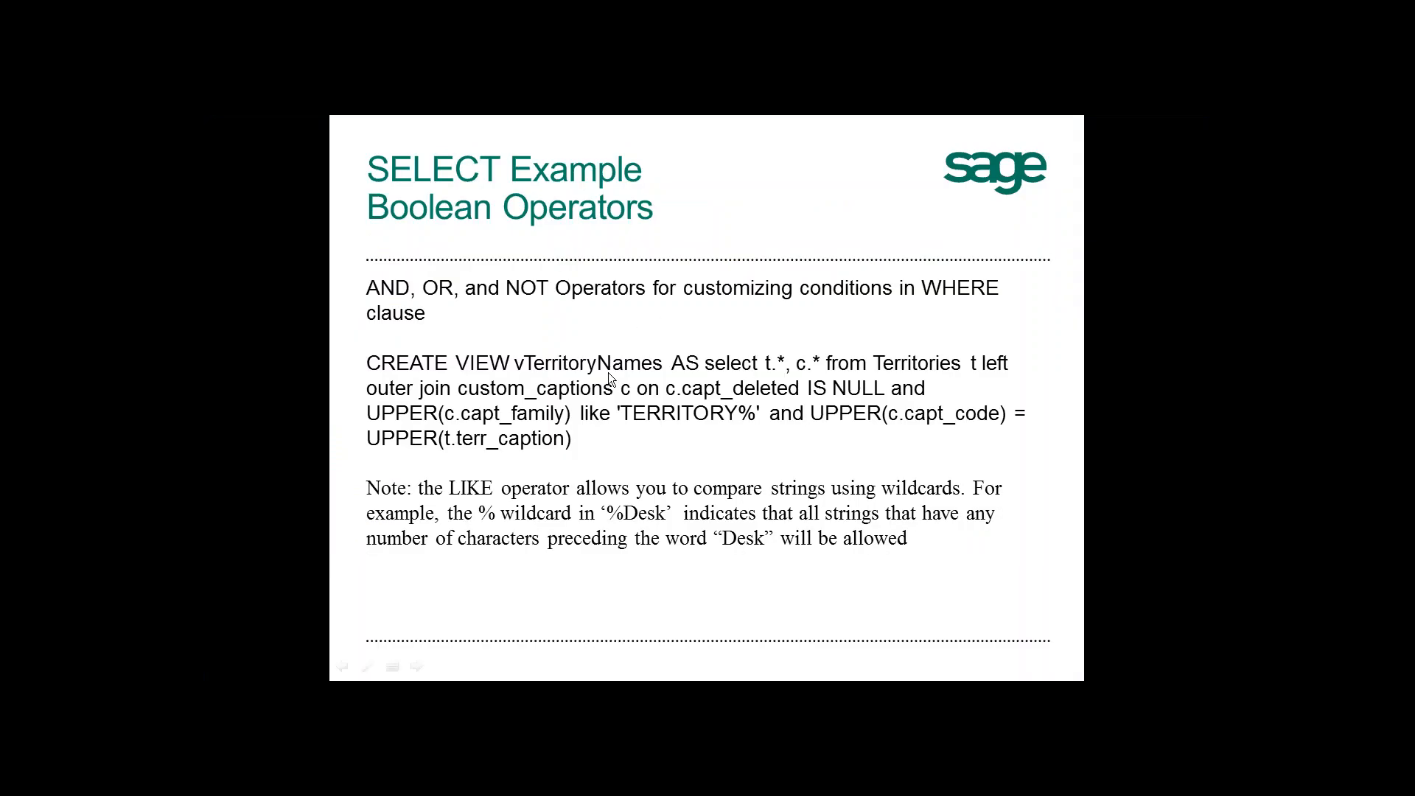
pyautogui.hotkey('alt', 'Tab')
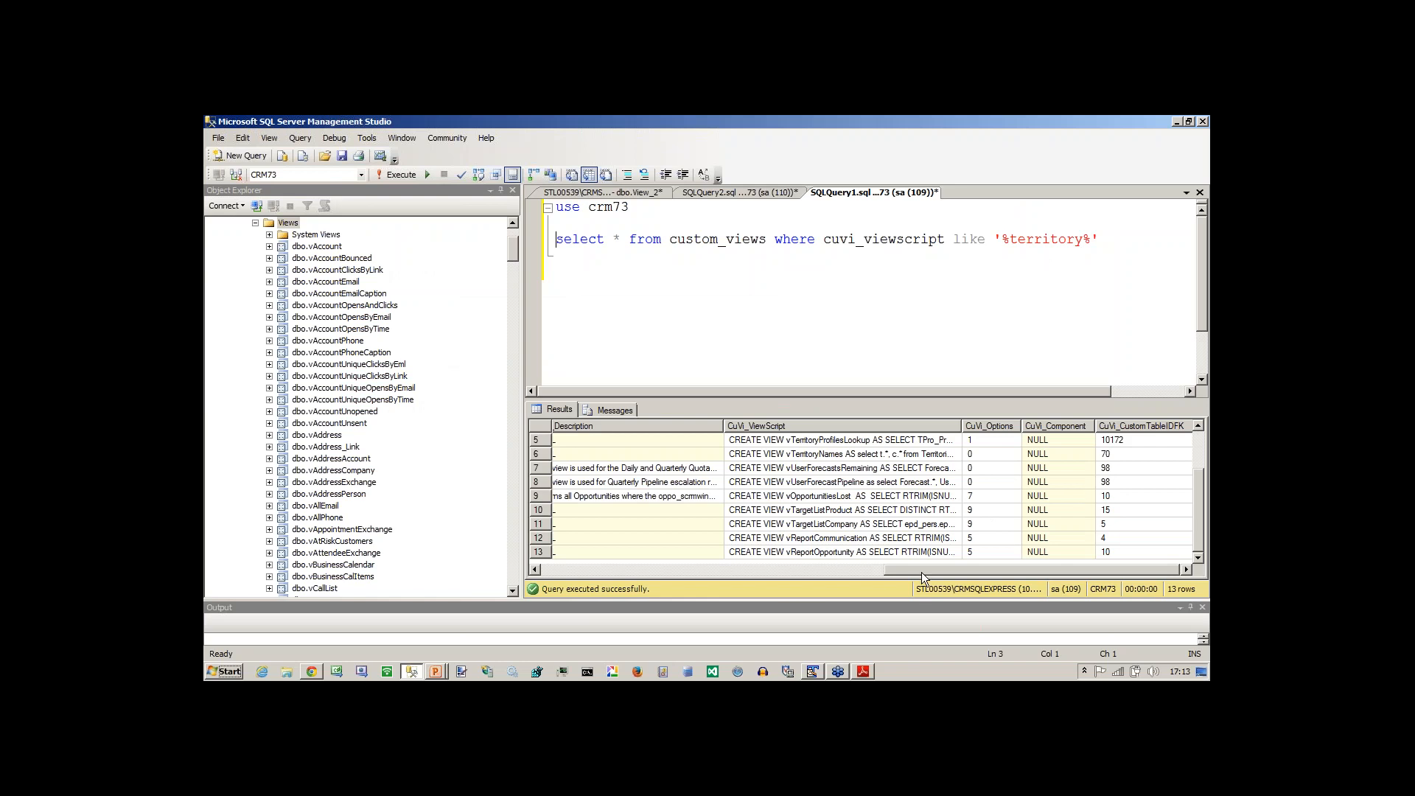
# Return to the slide show, view the Special Operators slide and go back to the Boolean Operators example.
pyautogui.hotkey('alt', 'Tab')
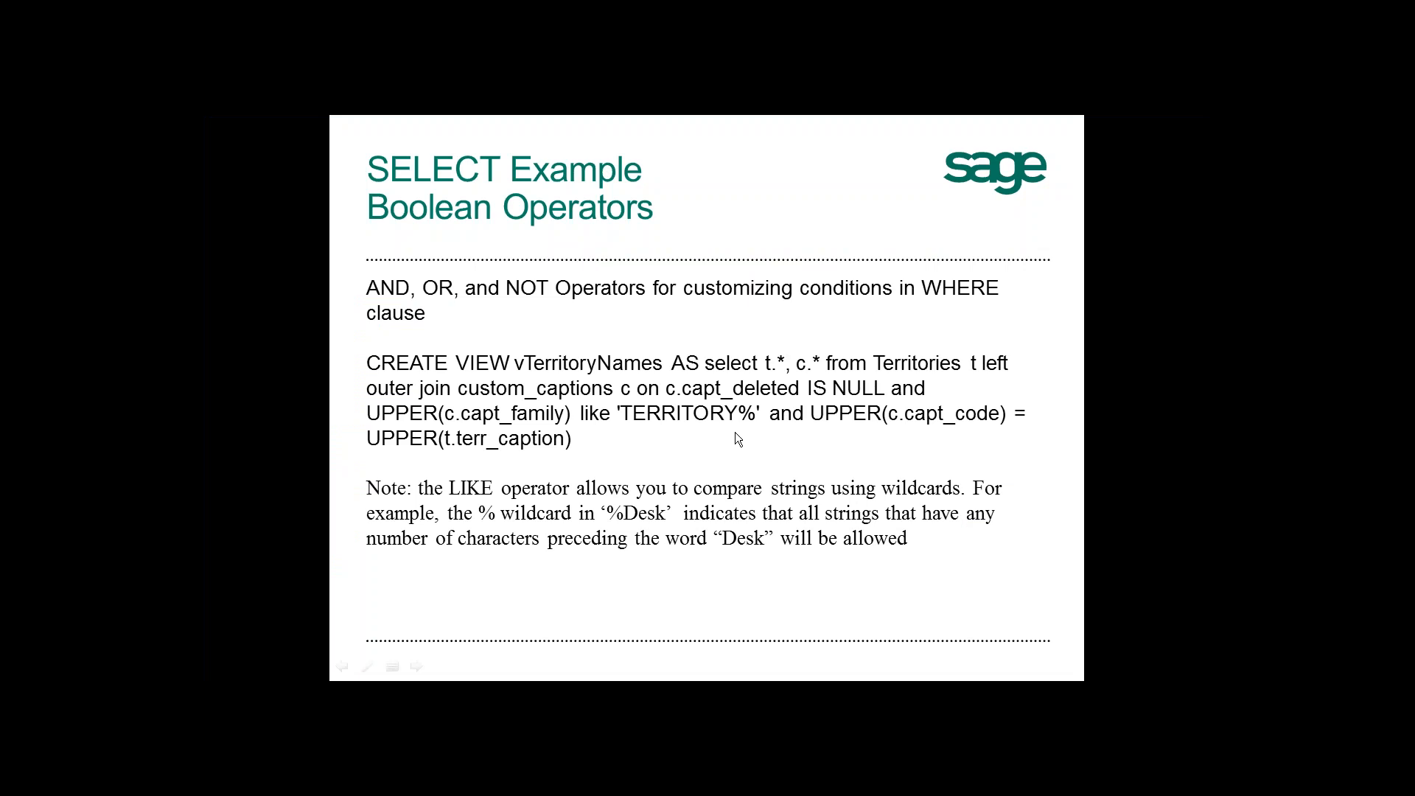
pyautogui.click(695, 438)
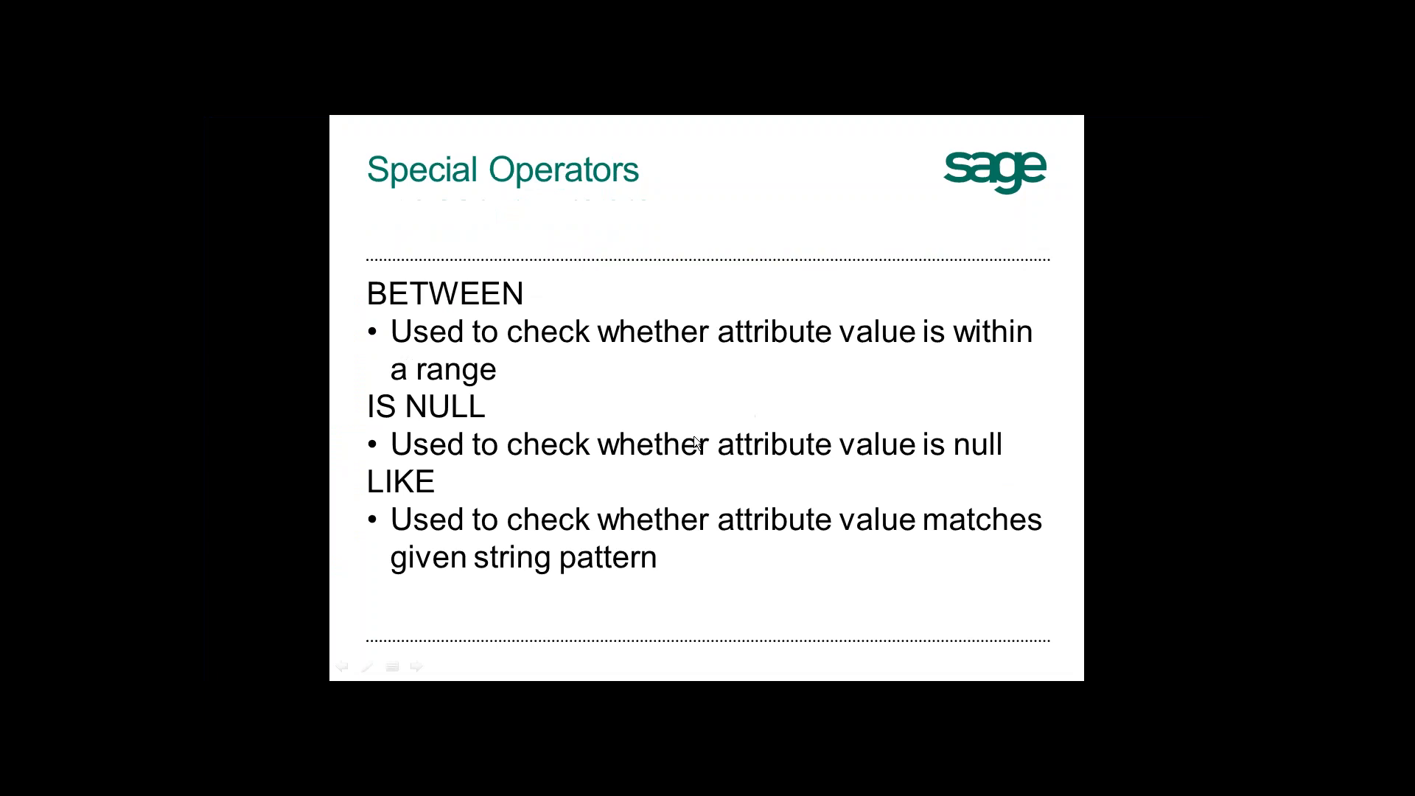
pyautogui.click(648, 519)
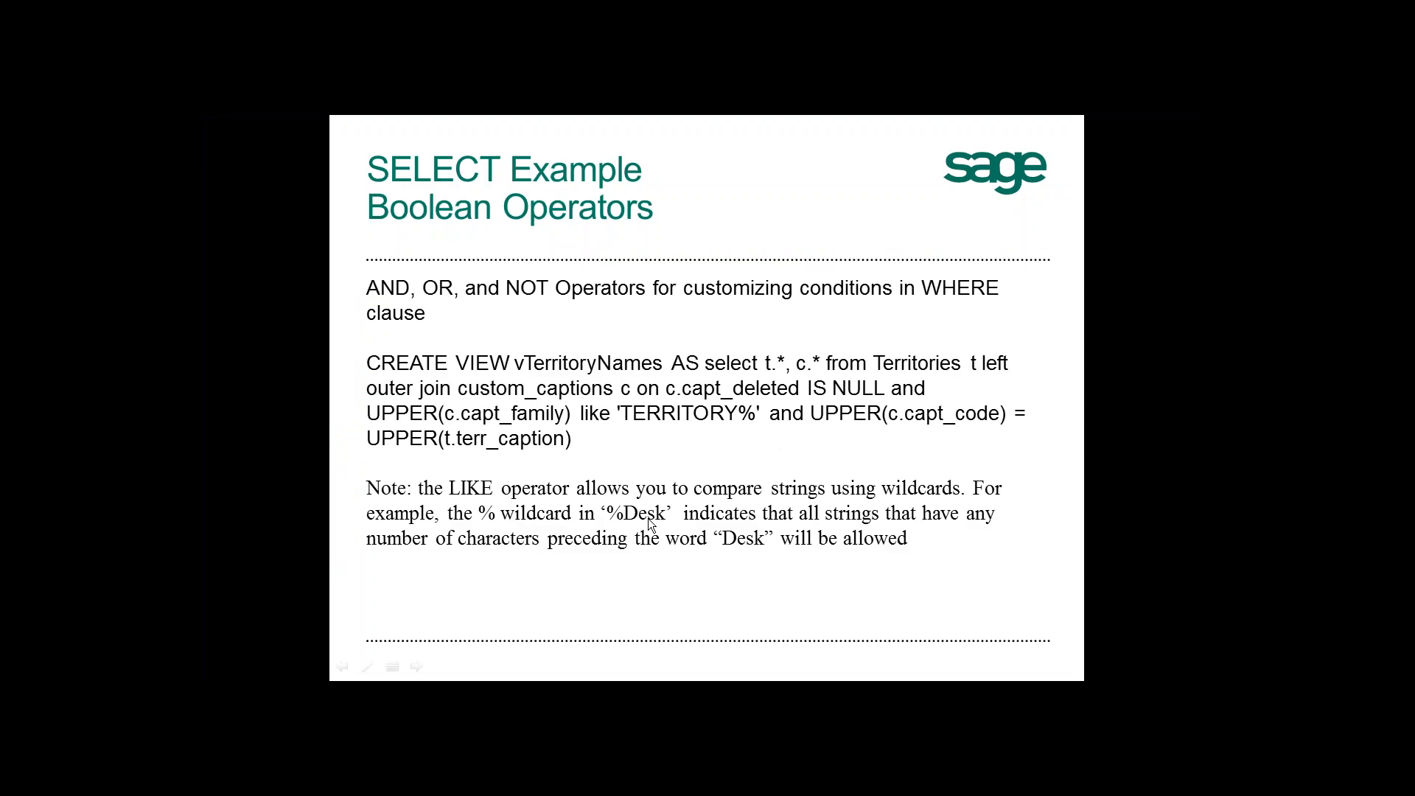
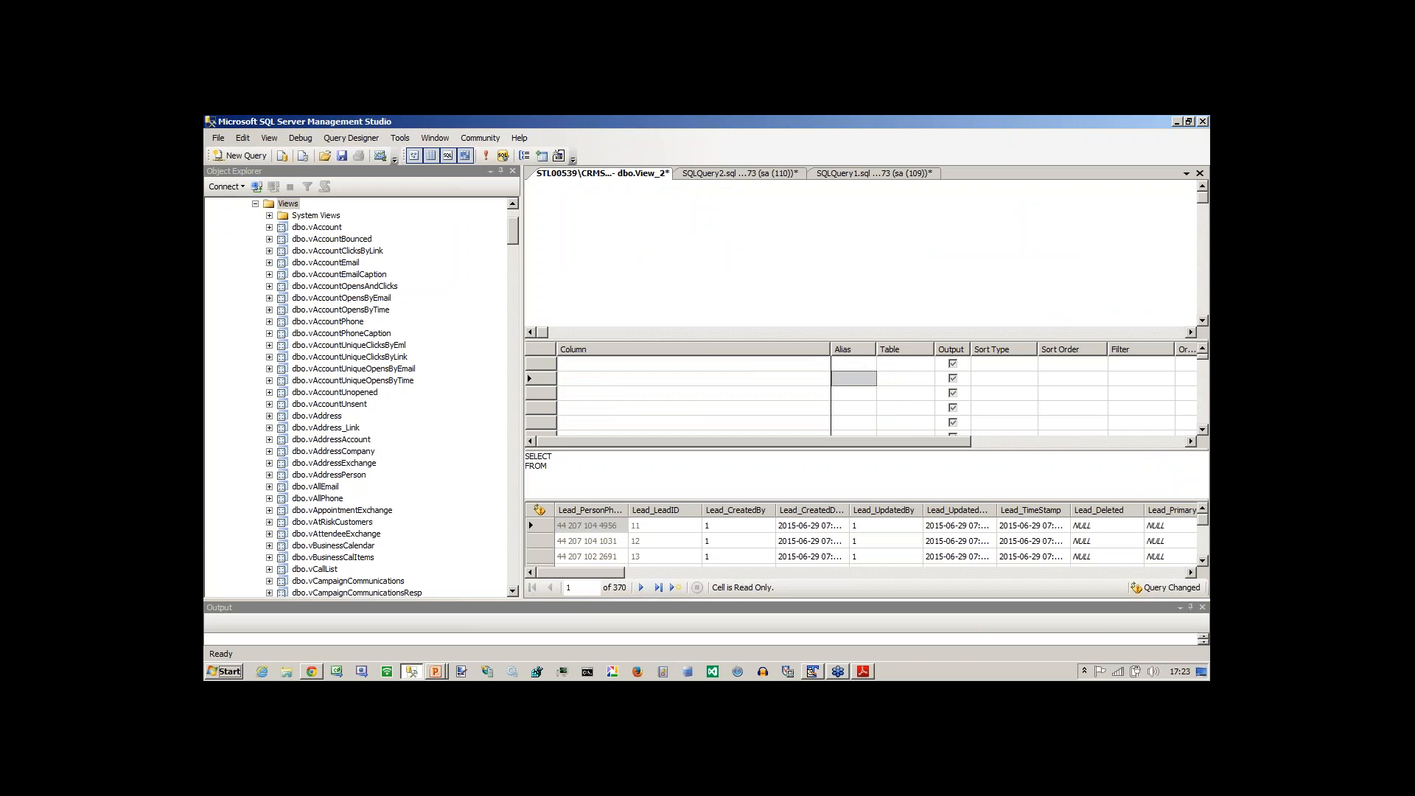
# Add the Company table to the empty View_2 diagram.
pyautogui.rightClick(651, 240)
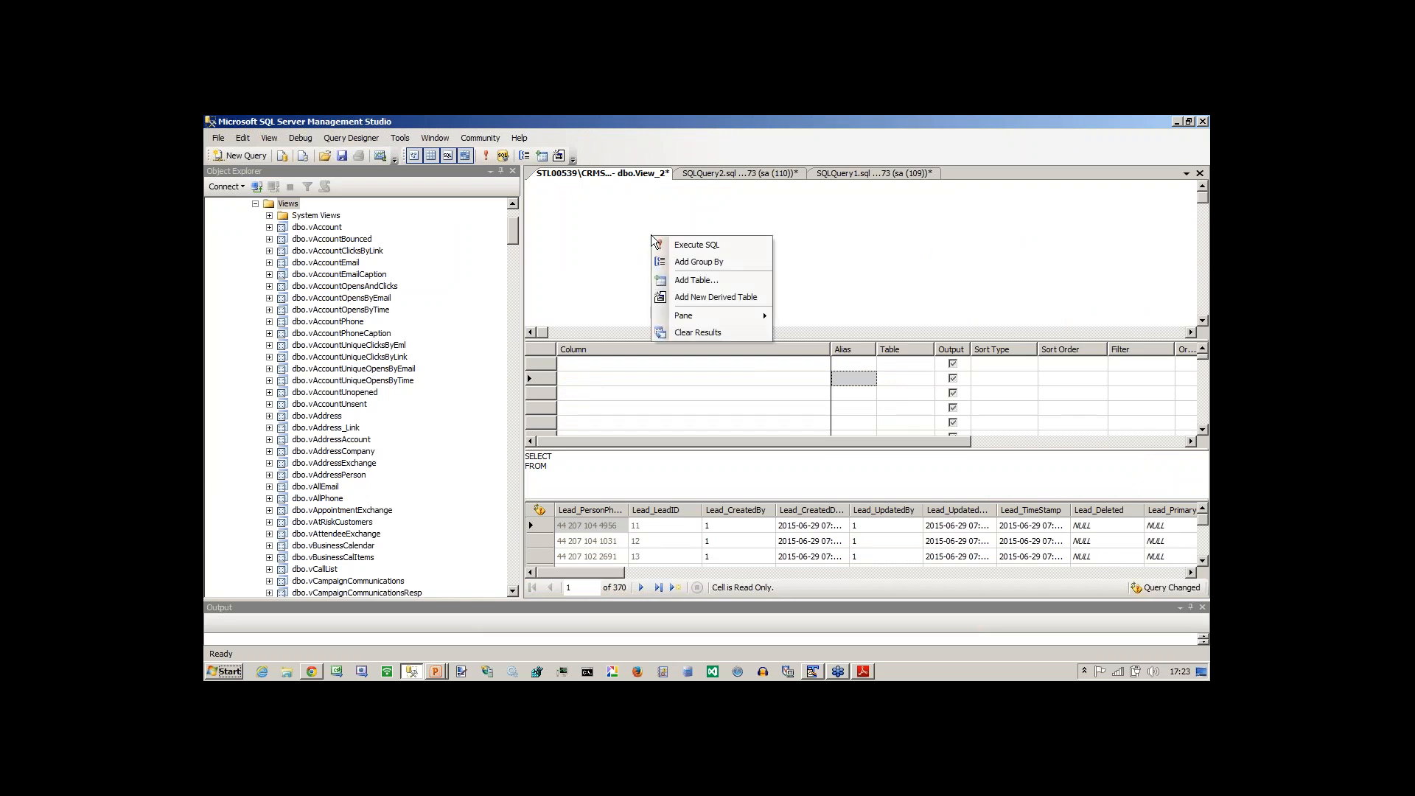
pyautogui.click(685, 284)
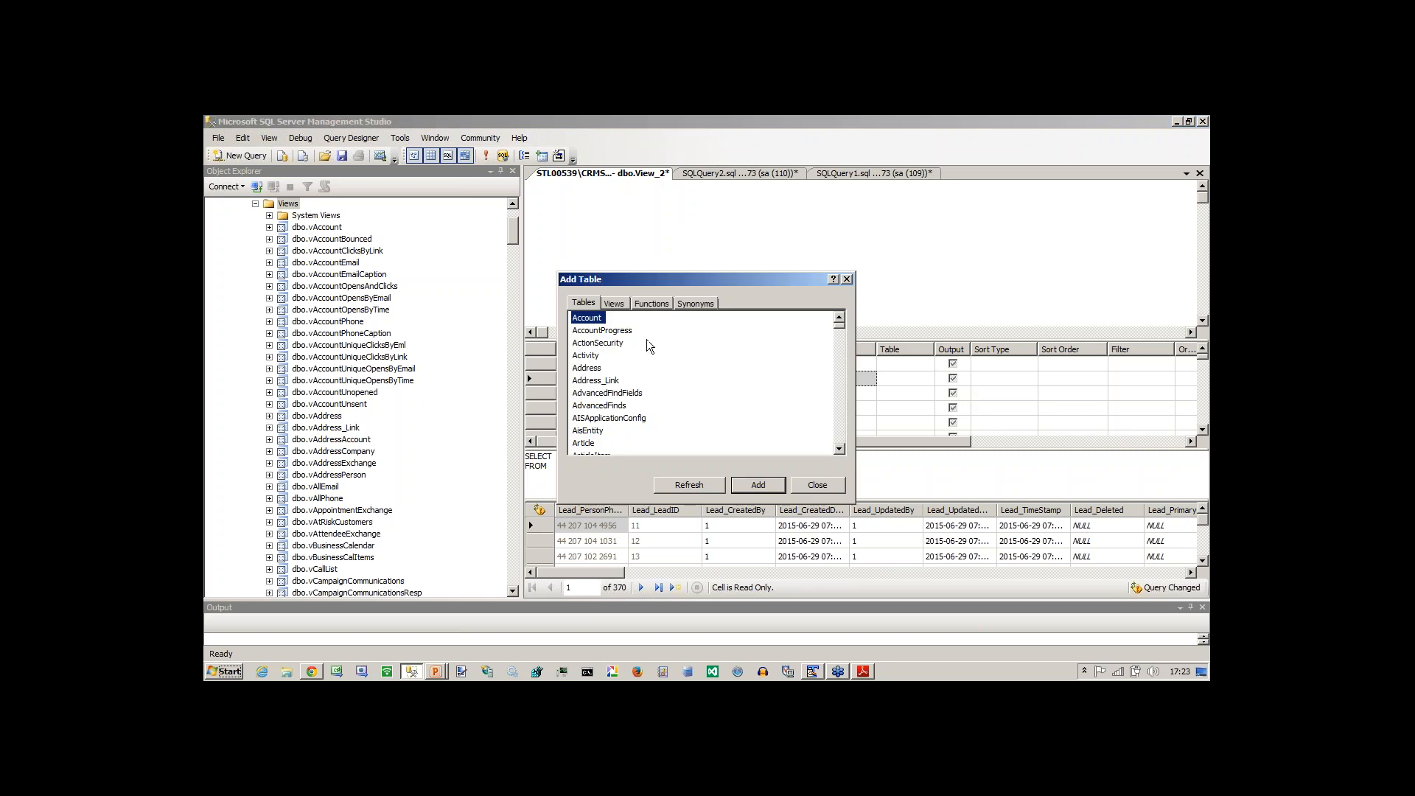
pyautogui.press('c')
pyautogui.press('Down')
pyautogui.press('Down')
pyautogui.press('Down')
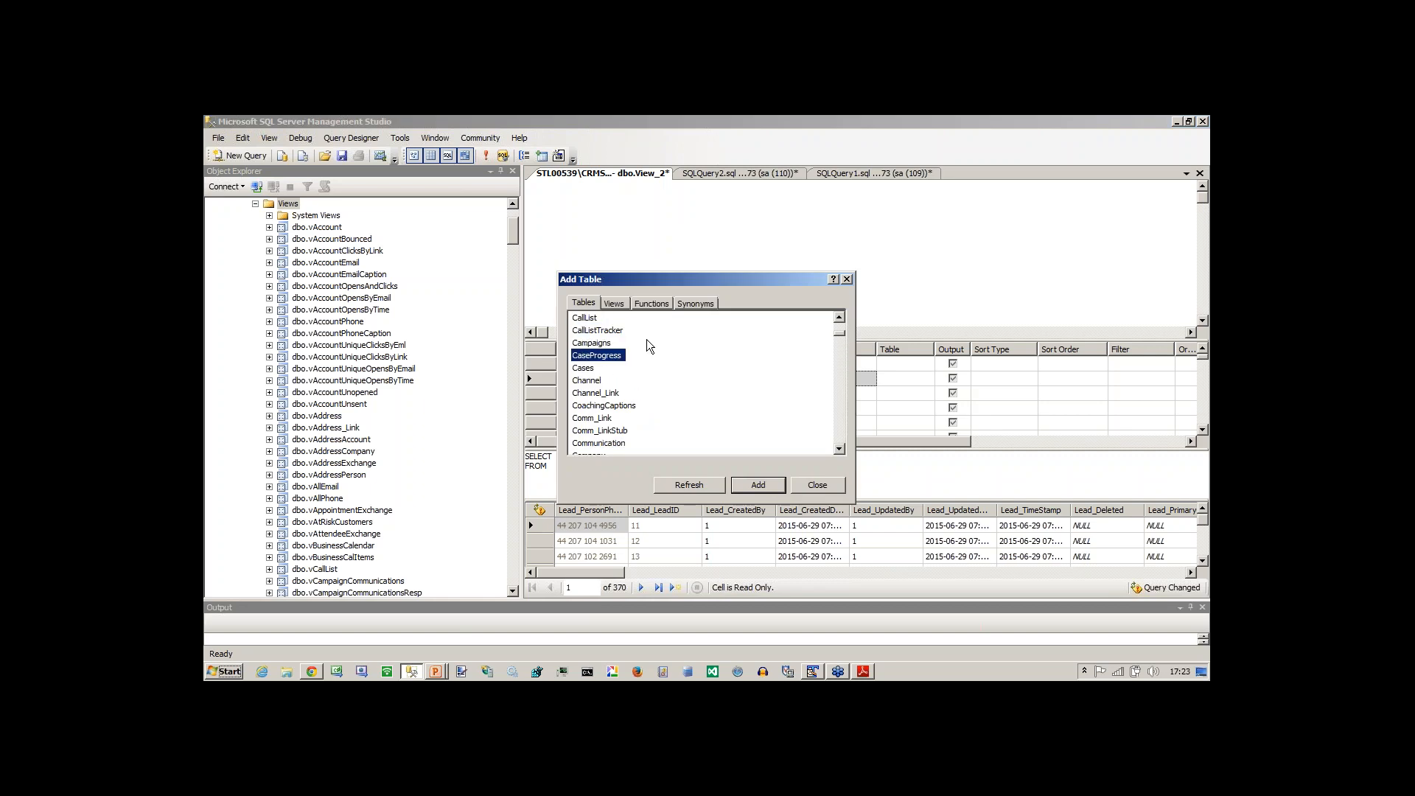
pyautogui.press('Down')
pyautogui.press('Down')
pyautogui.press('Down')
pyautogui.press('Down')
pyautogui.press('Down')
pyautogui.press('Down')
pyautogui.press('Down')
pyautogui.press('Down')
pyautogui.press('Return')
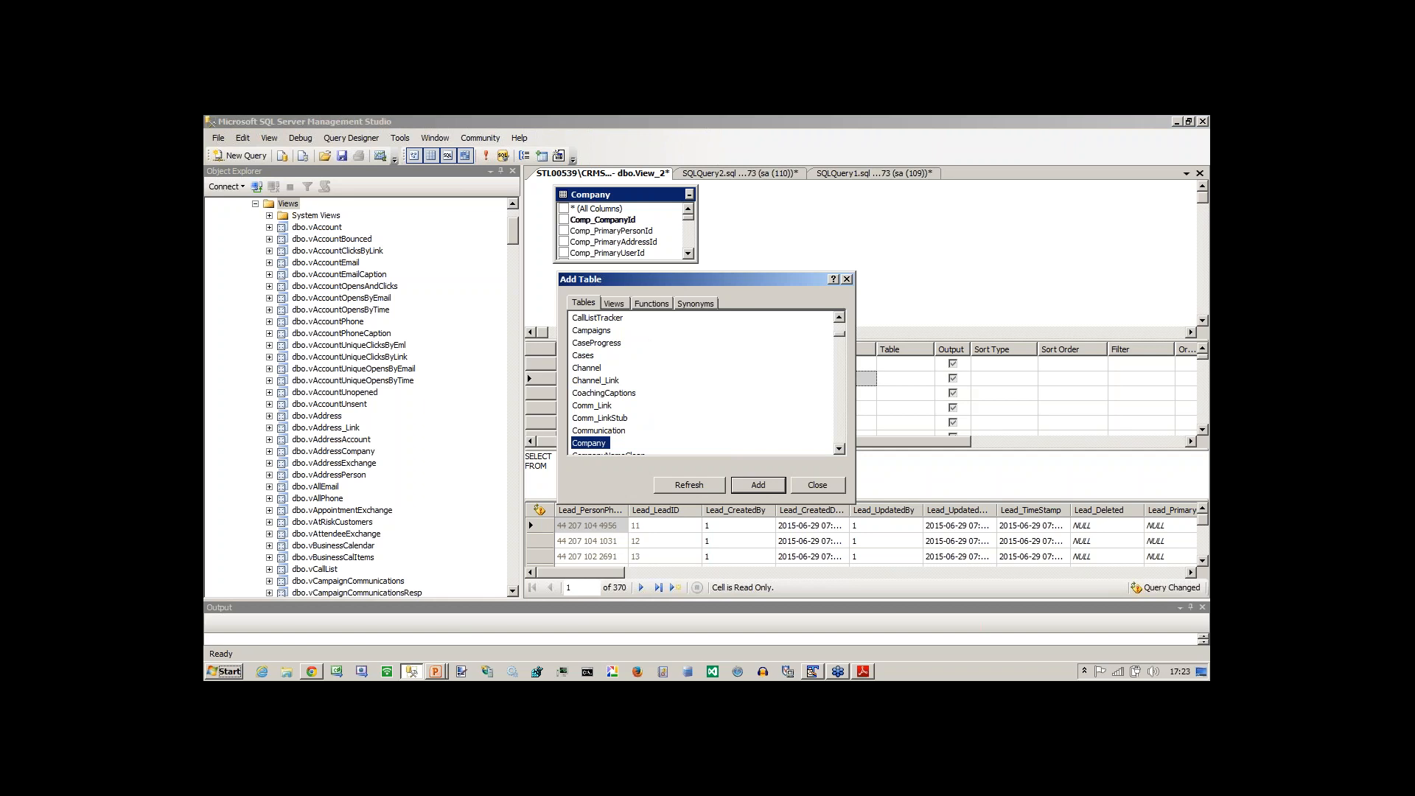
# Add the Person table to the view diagram beside Company and finish adding tables.
pyautogui.press('p')
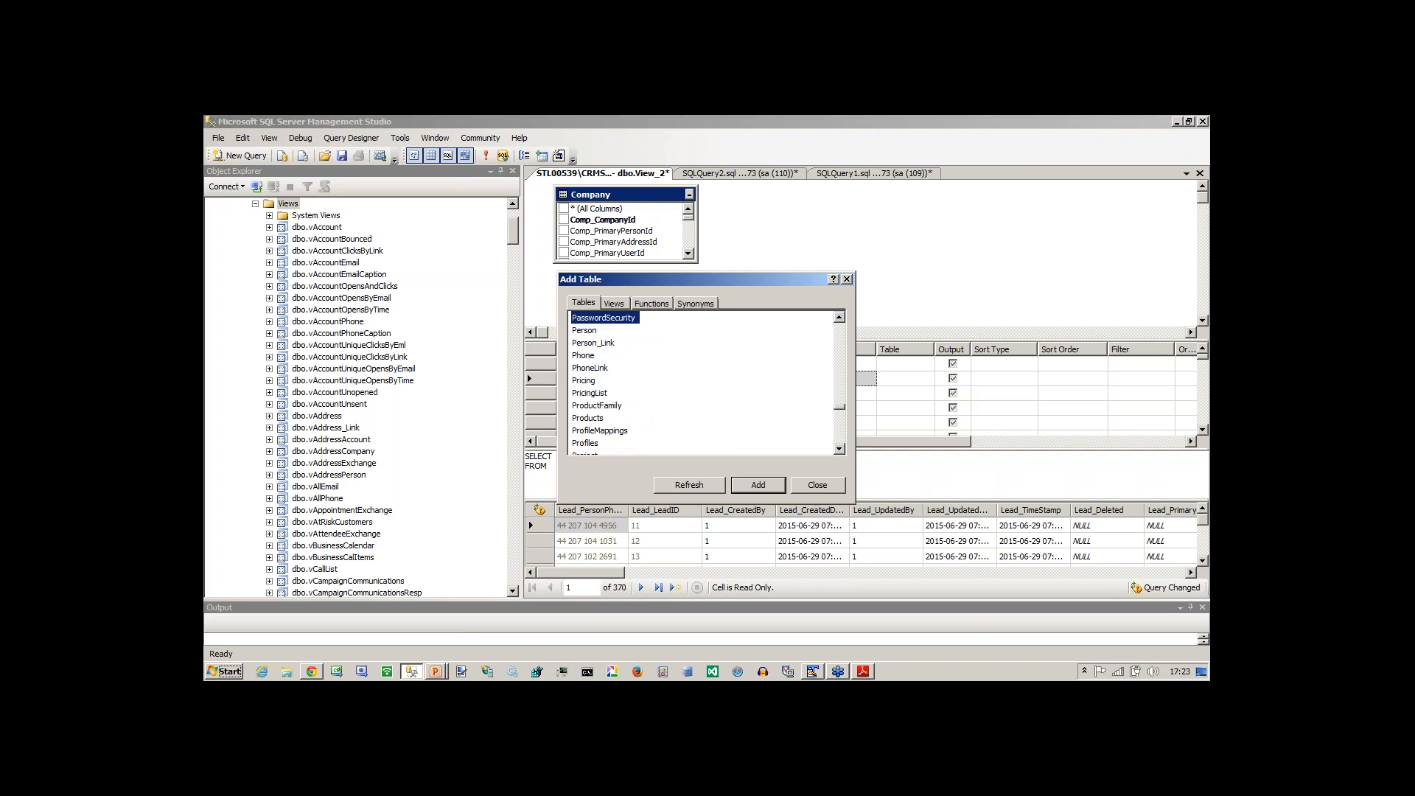
pyautogui.press('Down')
pyautogui.press('Return')
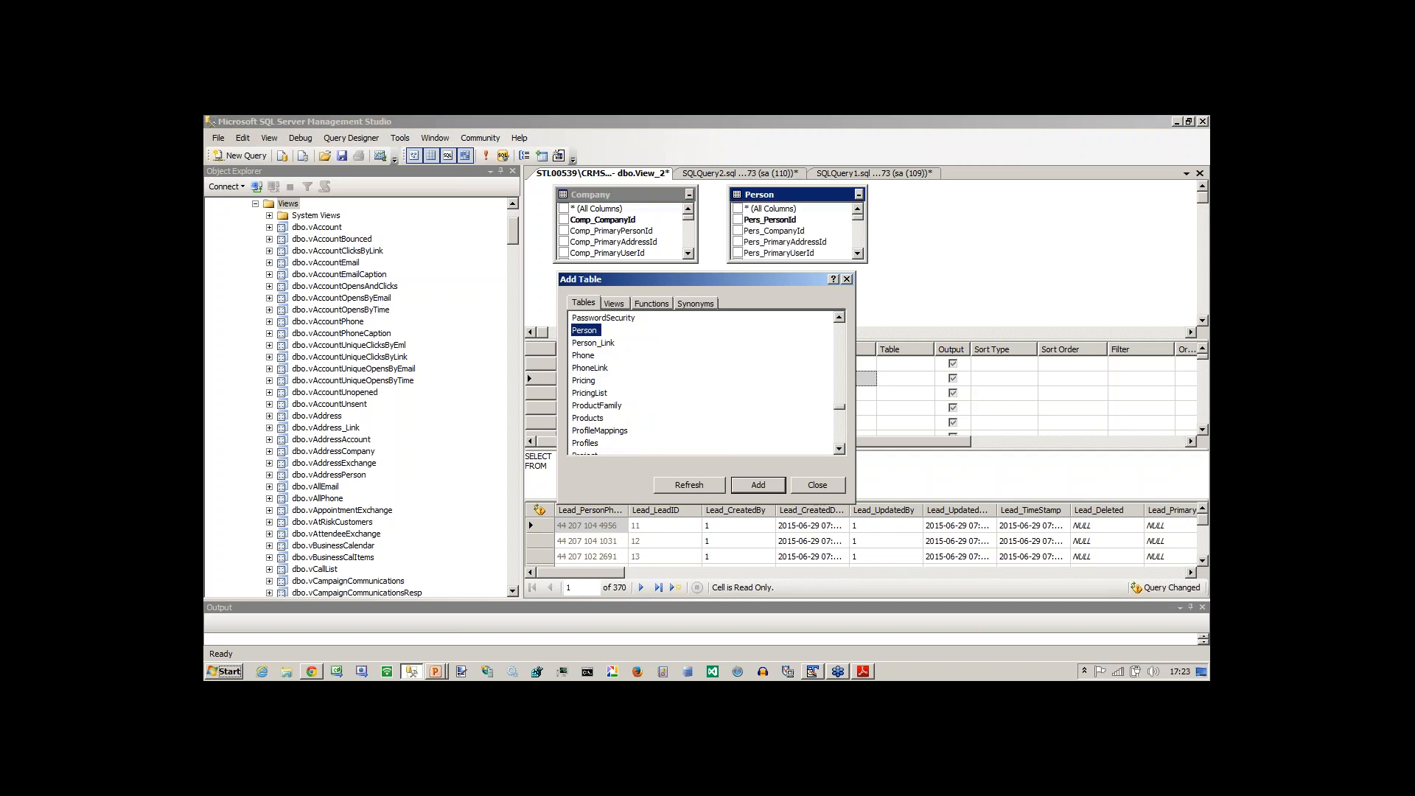
pyautogui.click(817, 485)
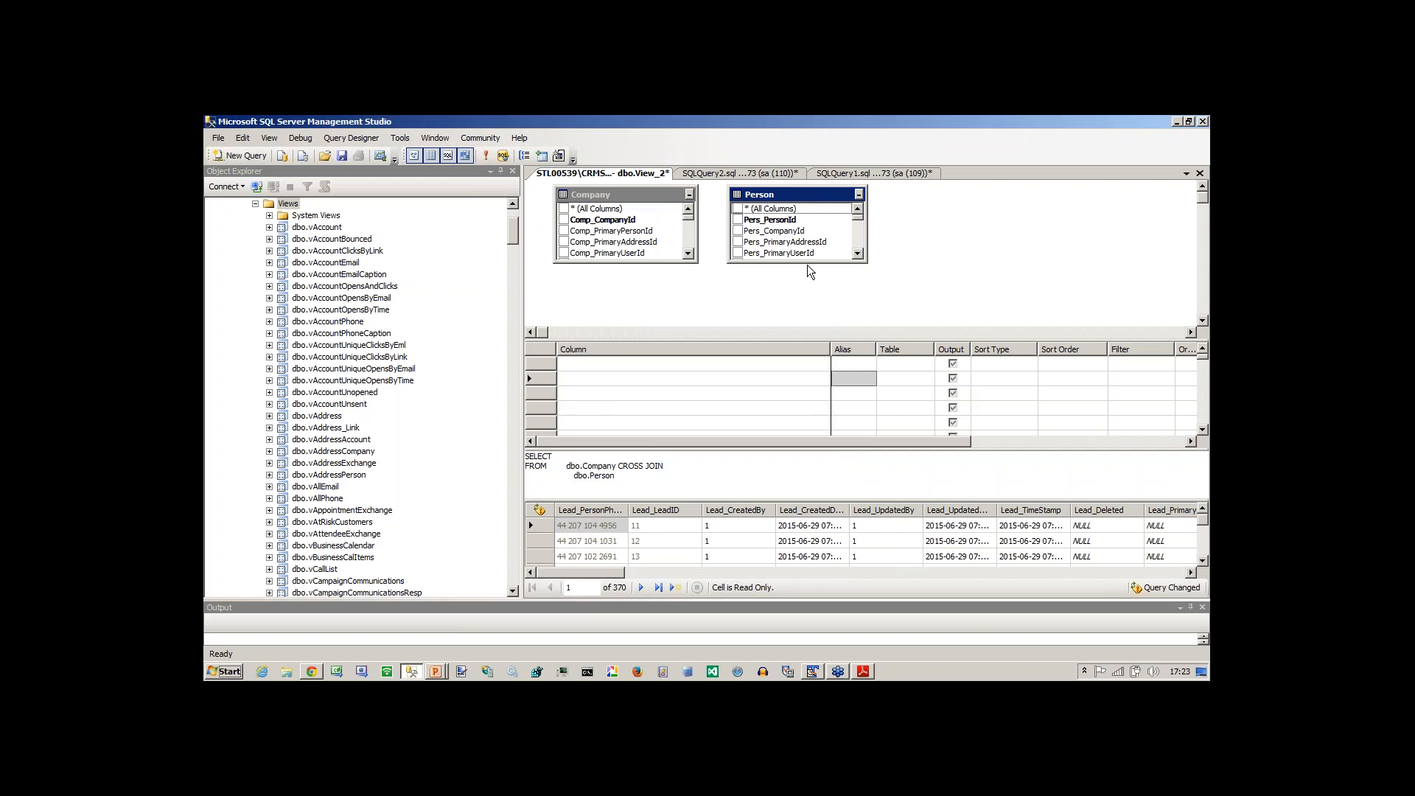
# Enlarge the Company and Person table boxes and join Comp_CompanyId to Pers_CompanyId.
pyautogui.moveTo(807, 263); pyautogui.dragTo(811, 296)
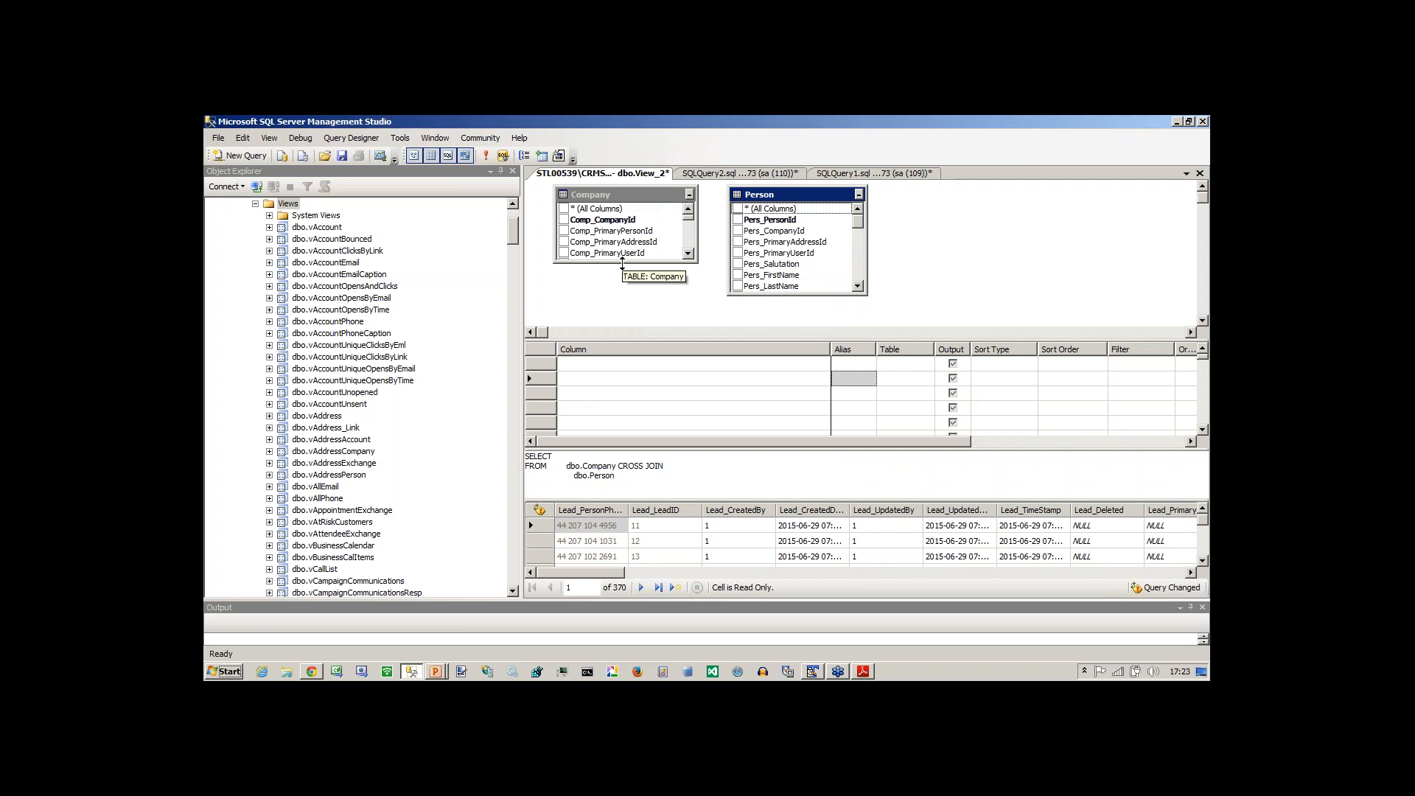
pyautogui.moveTo(623, 264); pyautogui.dragTo(631, 310)
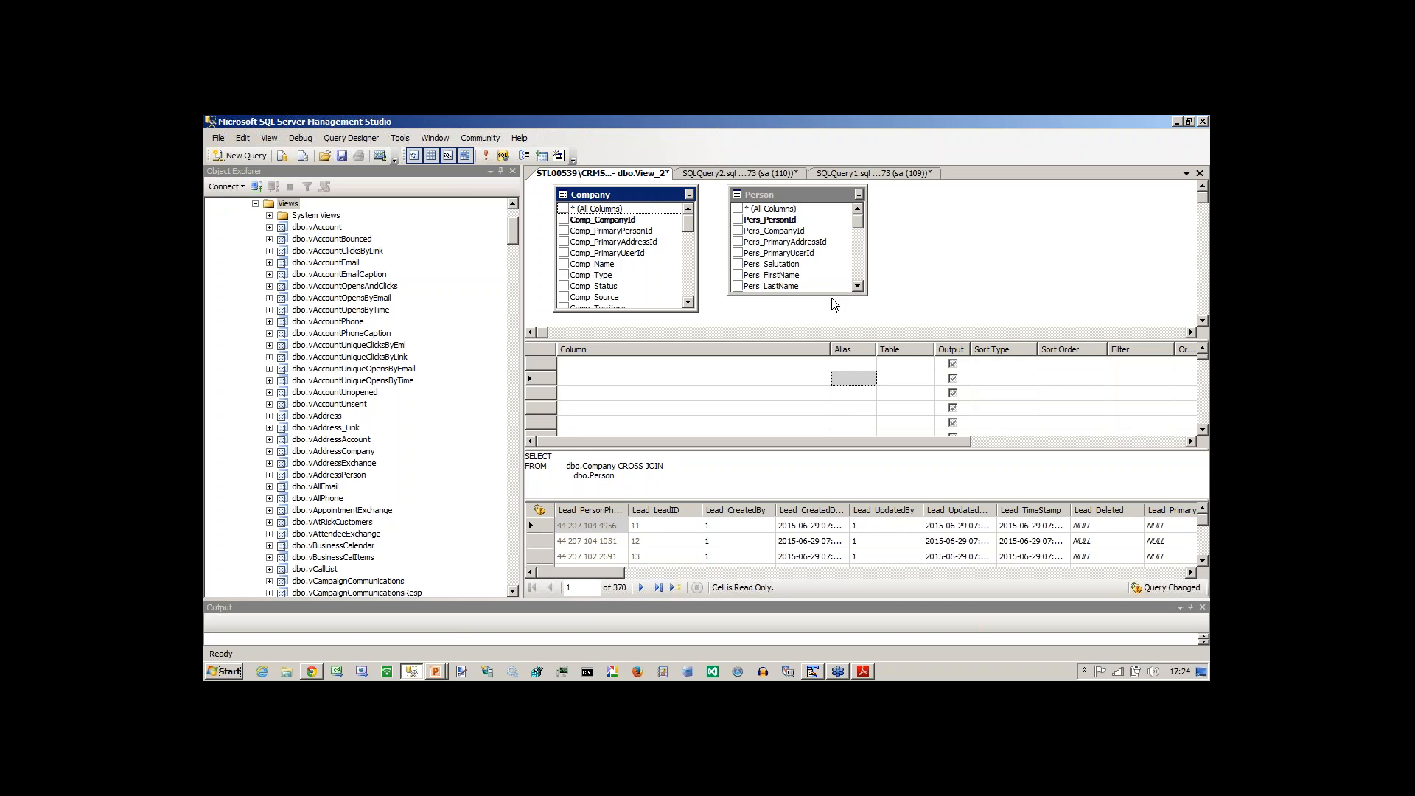
pyautogui.moveTo(829, 295); pyautogui.dragTo(827, 315)
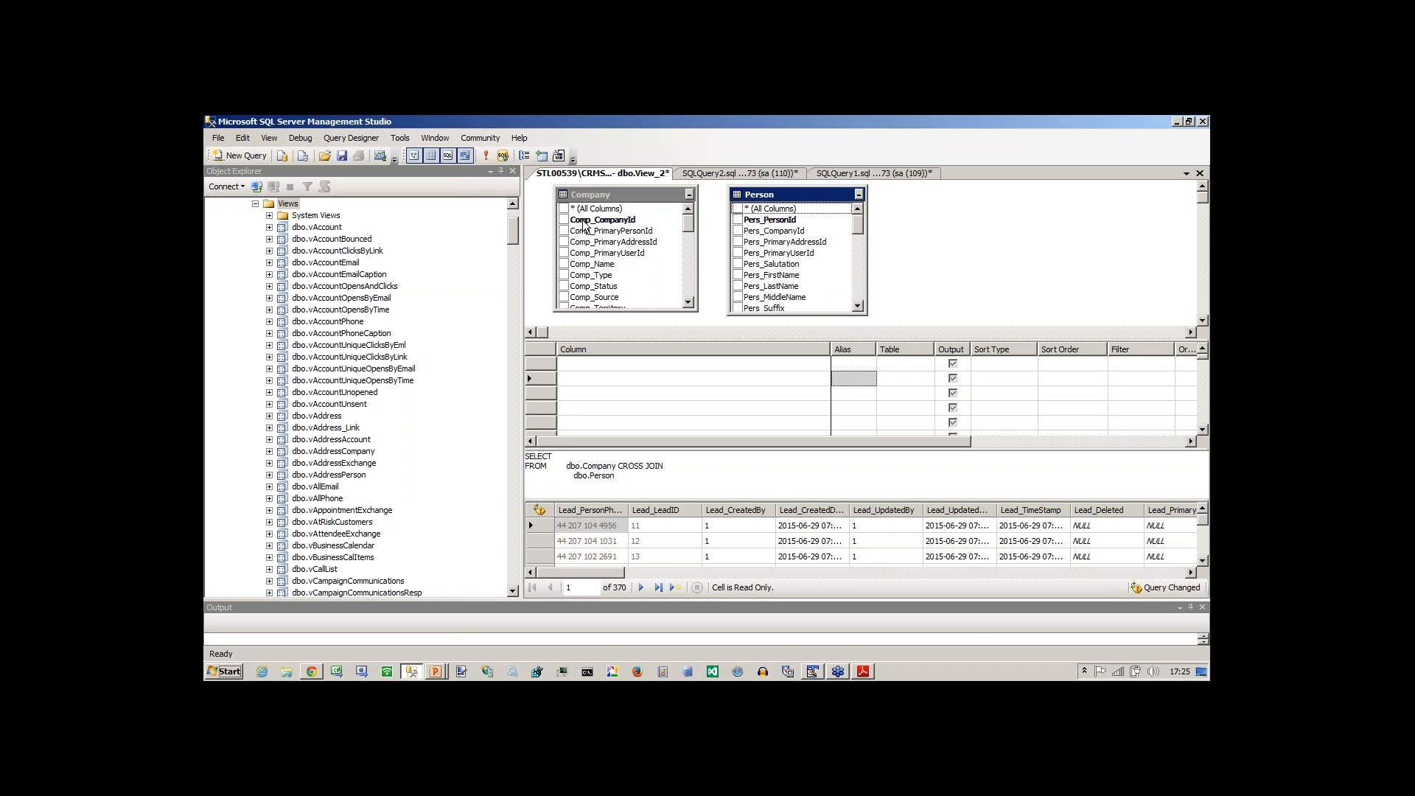
pyautogui.moveTo(583, 221); pyautogui.dragTo(756, 233)
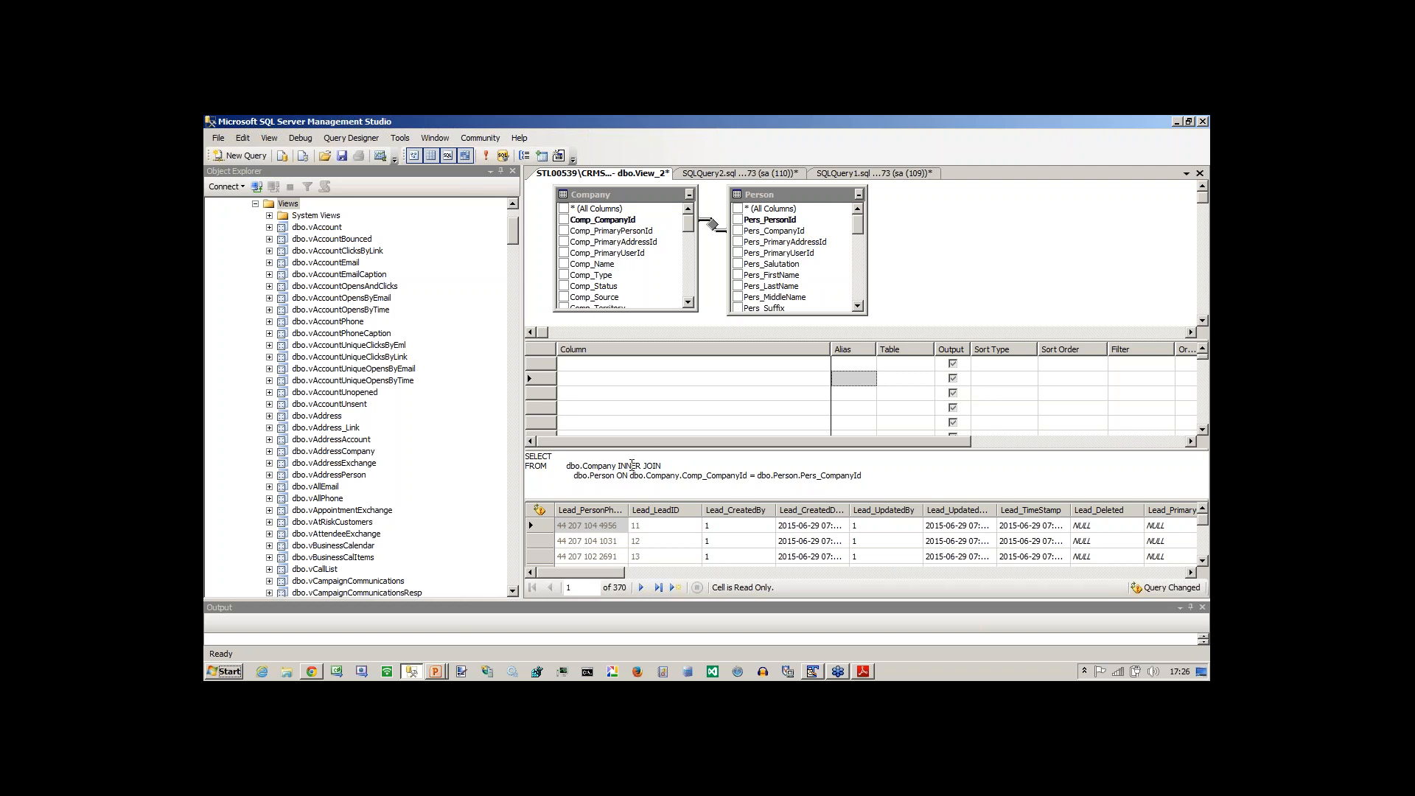
# Include Comp_Name from Company and Pers_FirstName and Pers_LastName from Person in the view's output.
pyautogui.click(565, 264)
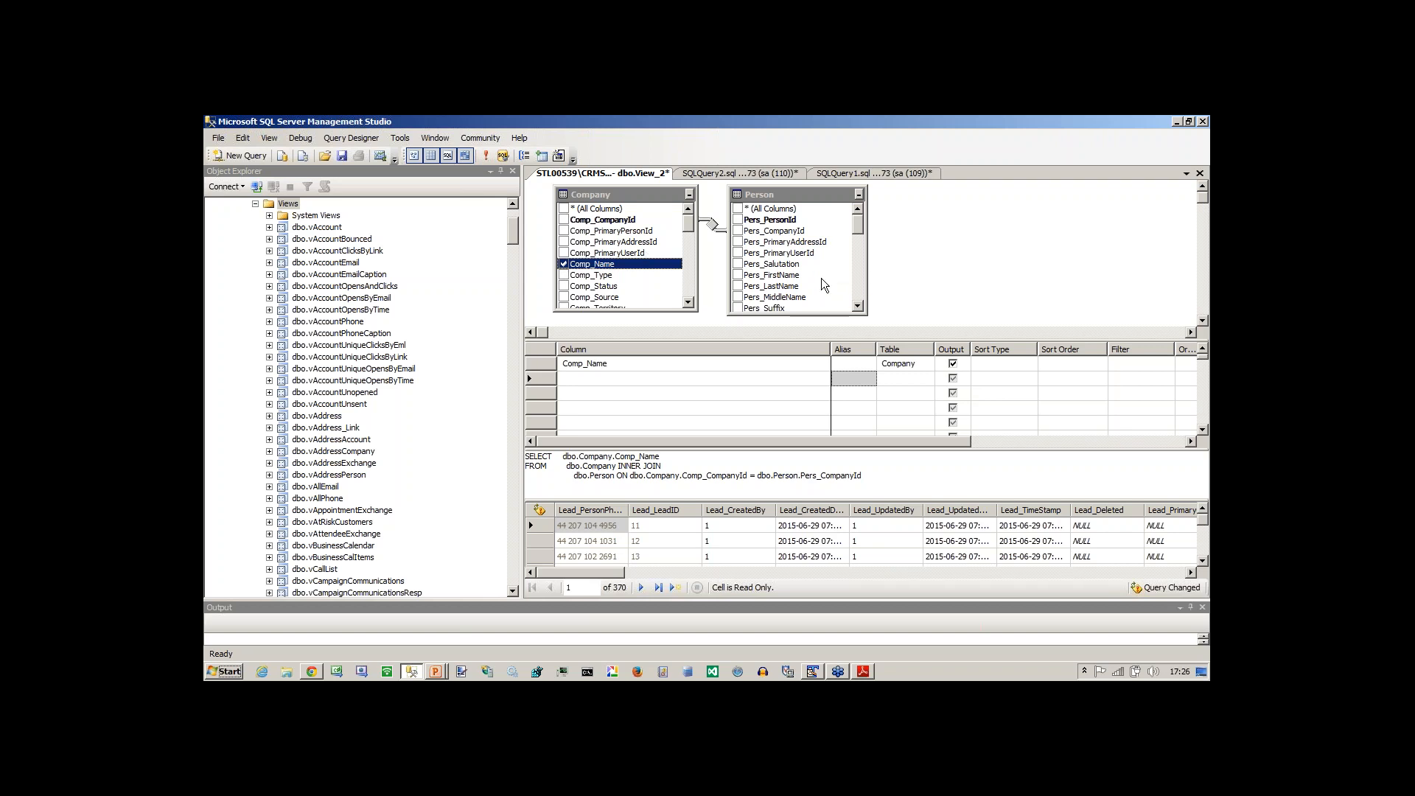
pyautogui.click(737, 276)
pyautogui.click(737, 286)
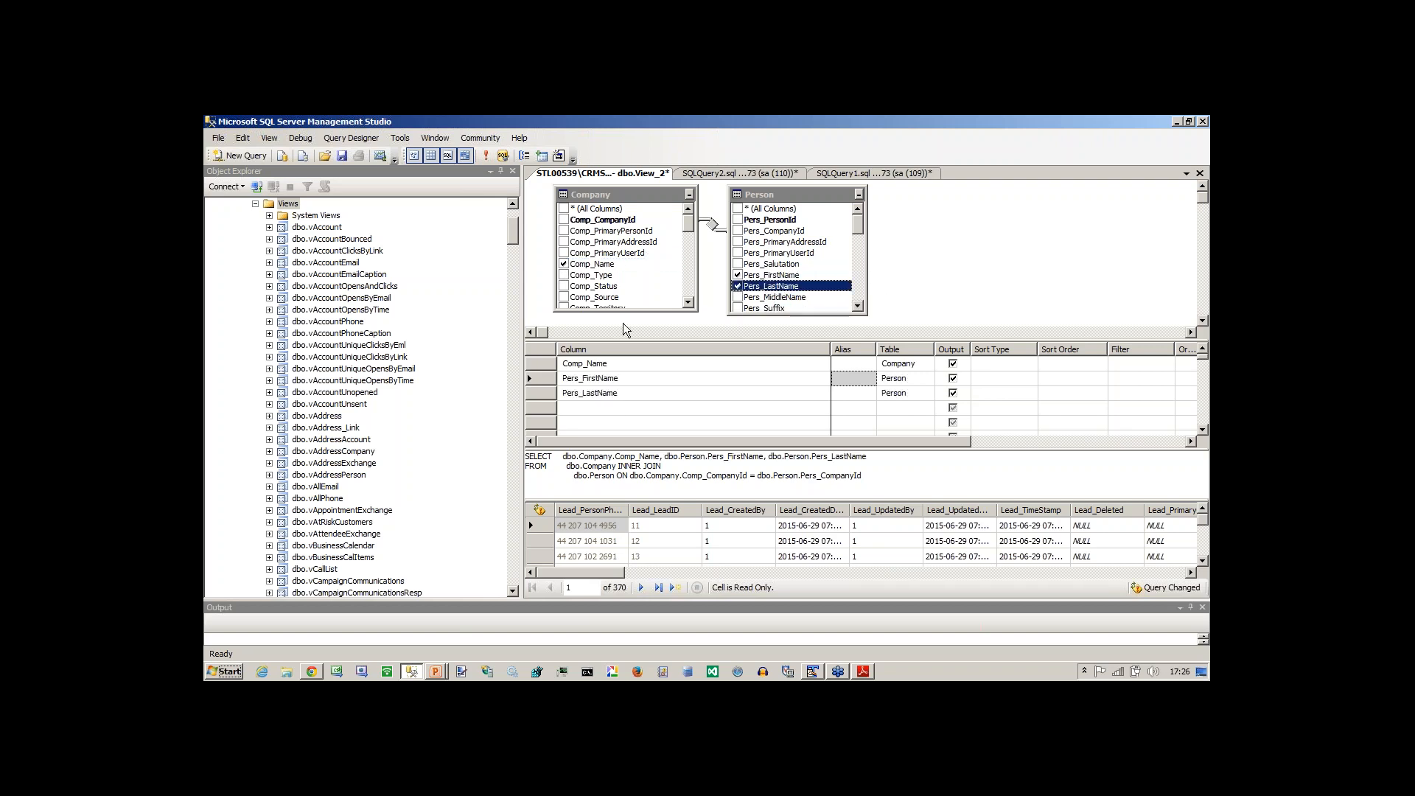
pyautogui.click(671, 470)
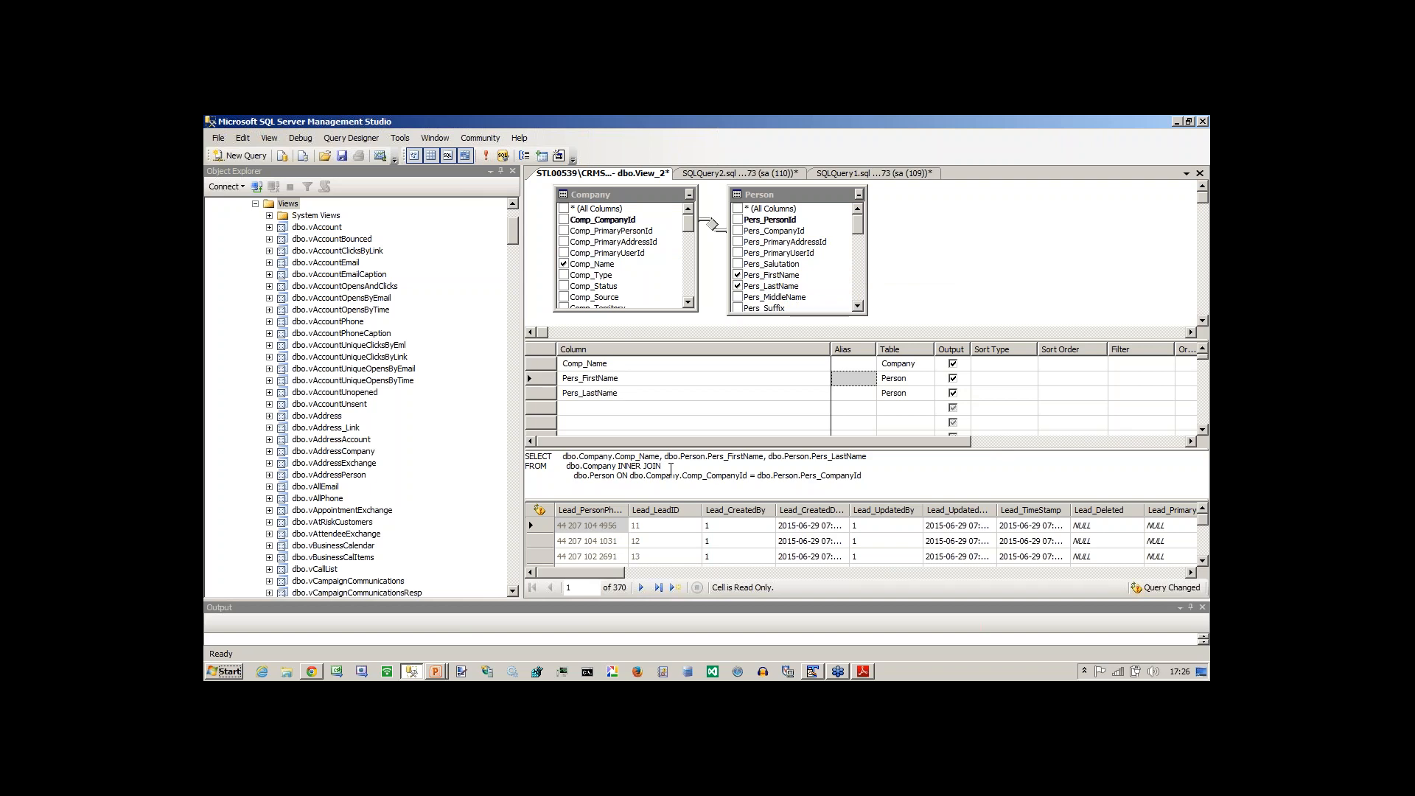
# Switch to Sage CRM in Chrome, open the new view form for Company and highlight the required-columns note.
pyautogui.hotkey('alt', 'Tab')
pyautogui.hotkey('alt', 'Tab')
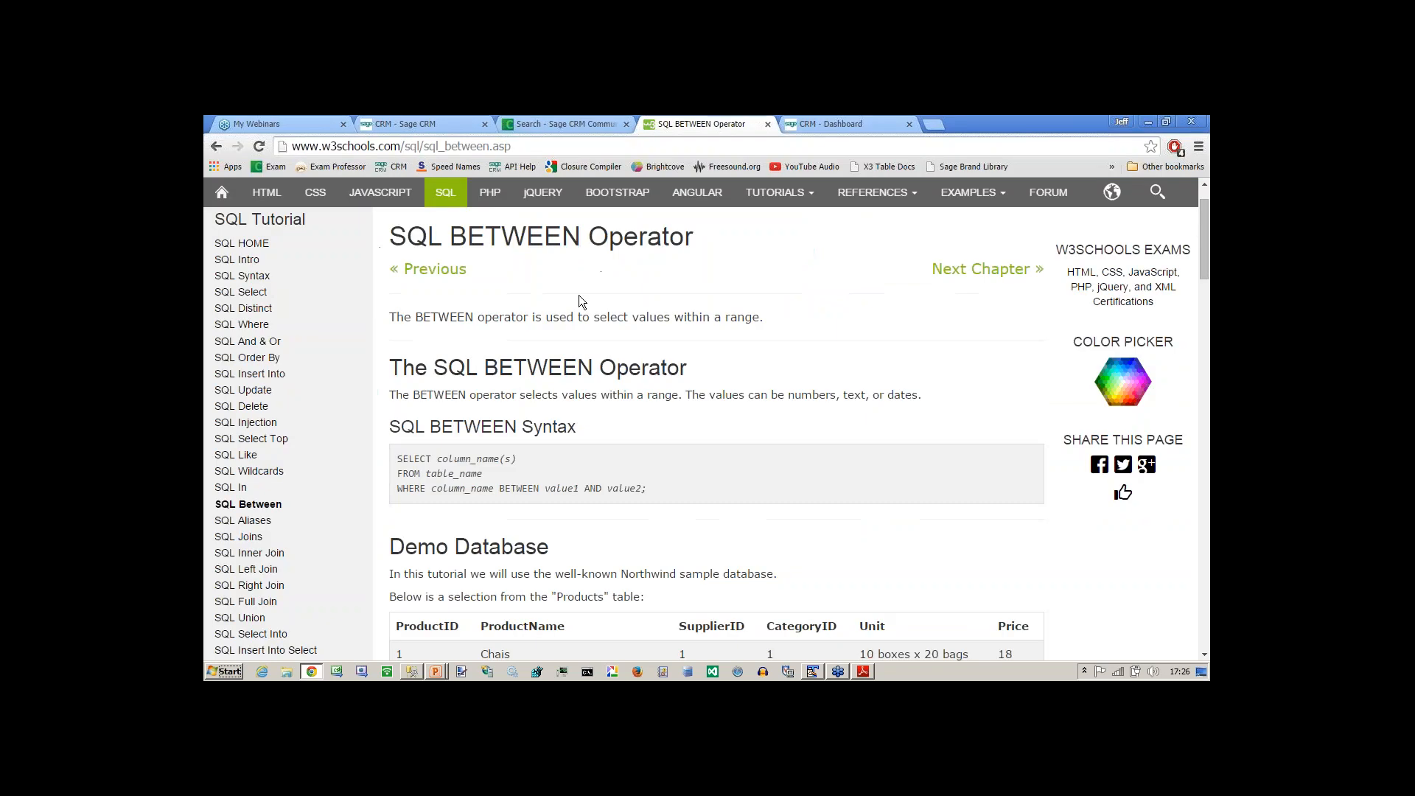
pyautogui.click(452, 122)
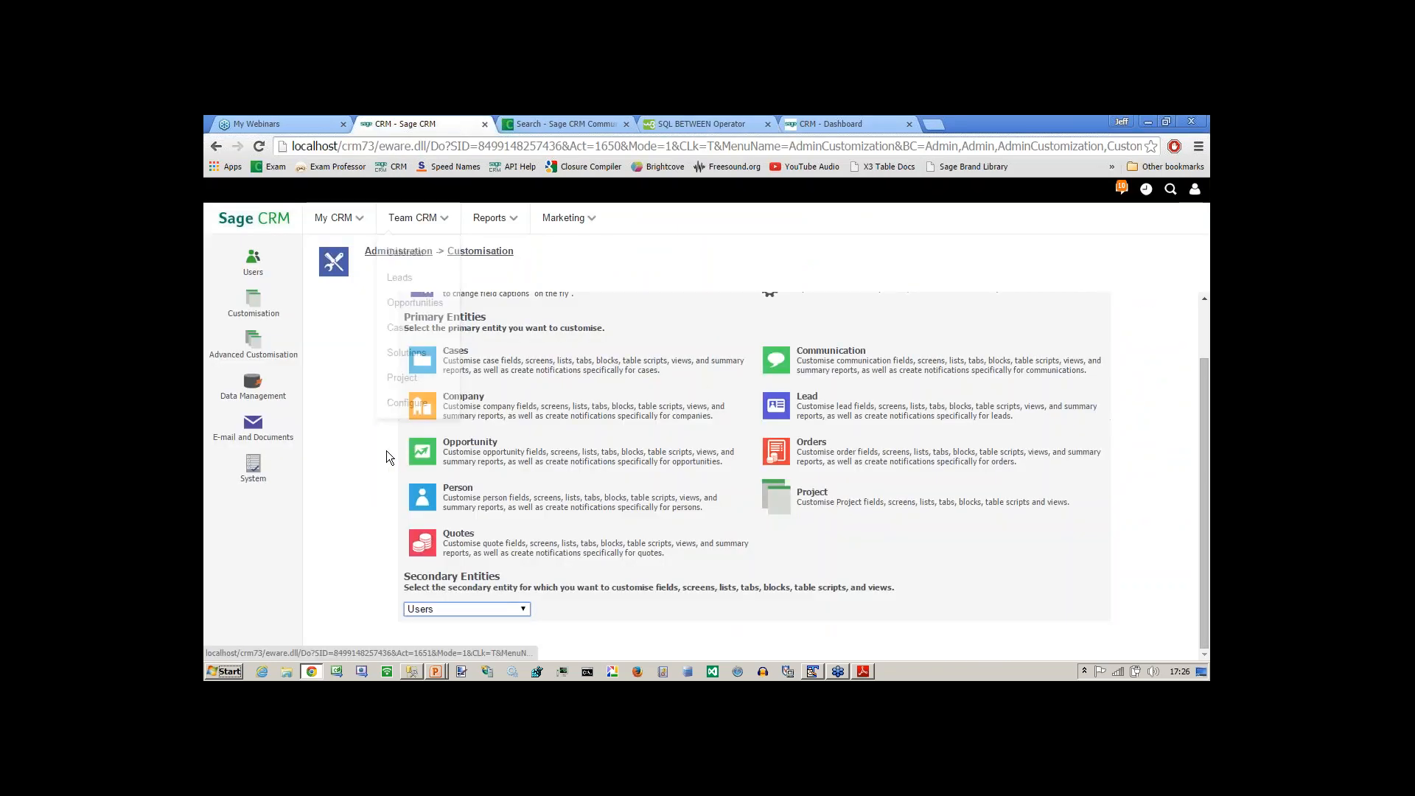
pyautogui.click(423, 405)
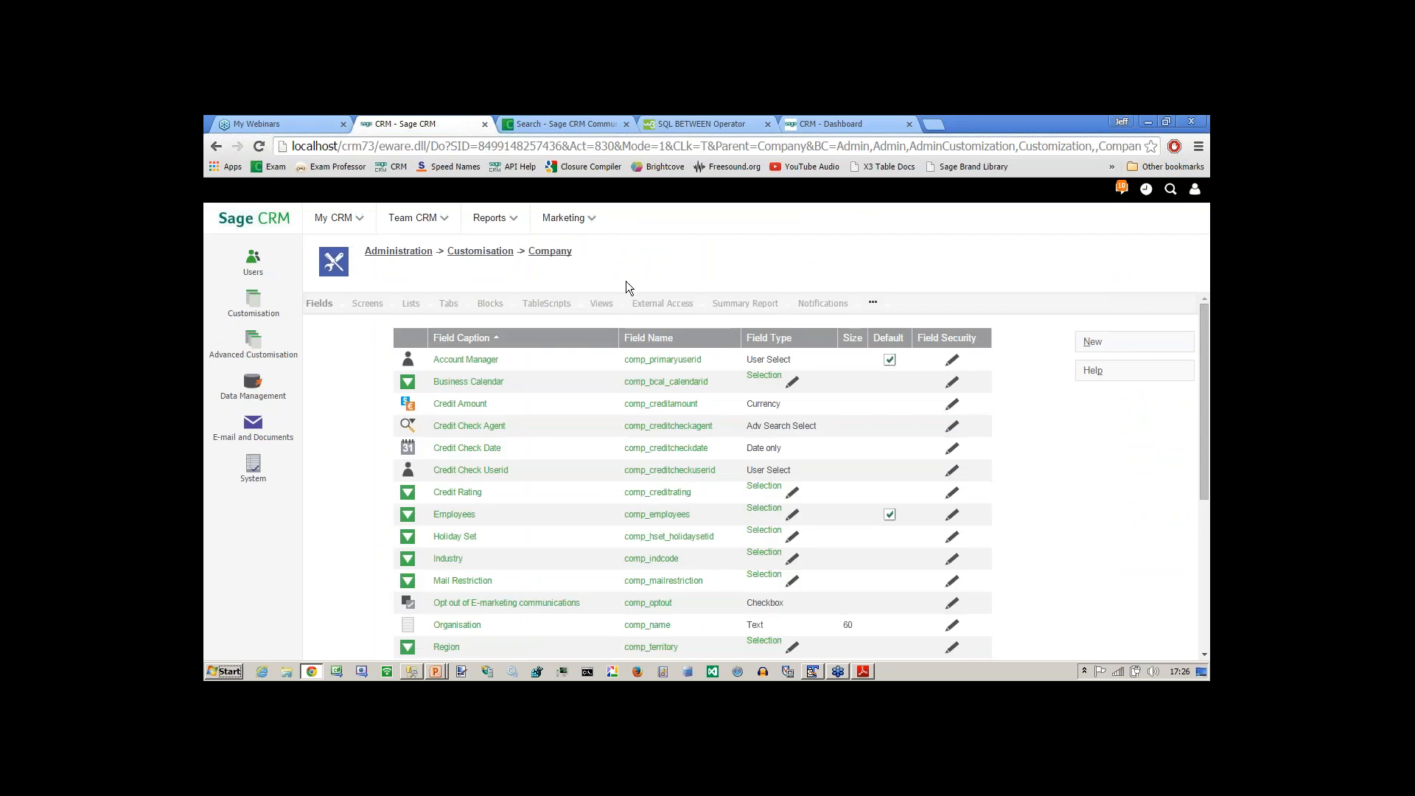
pyautogui.click(601, 303)
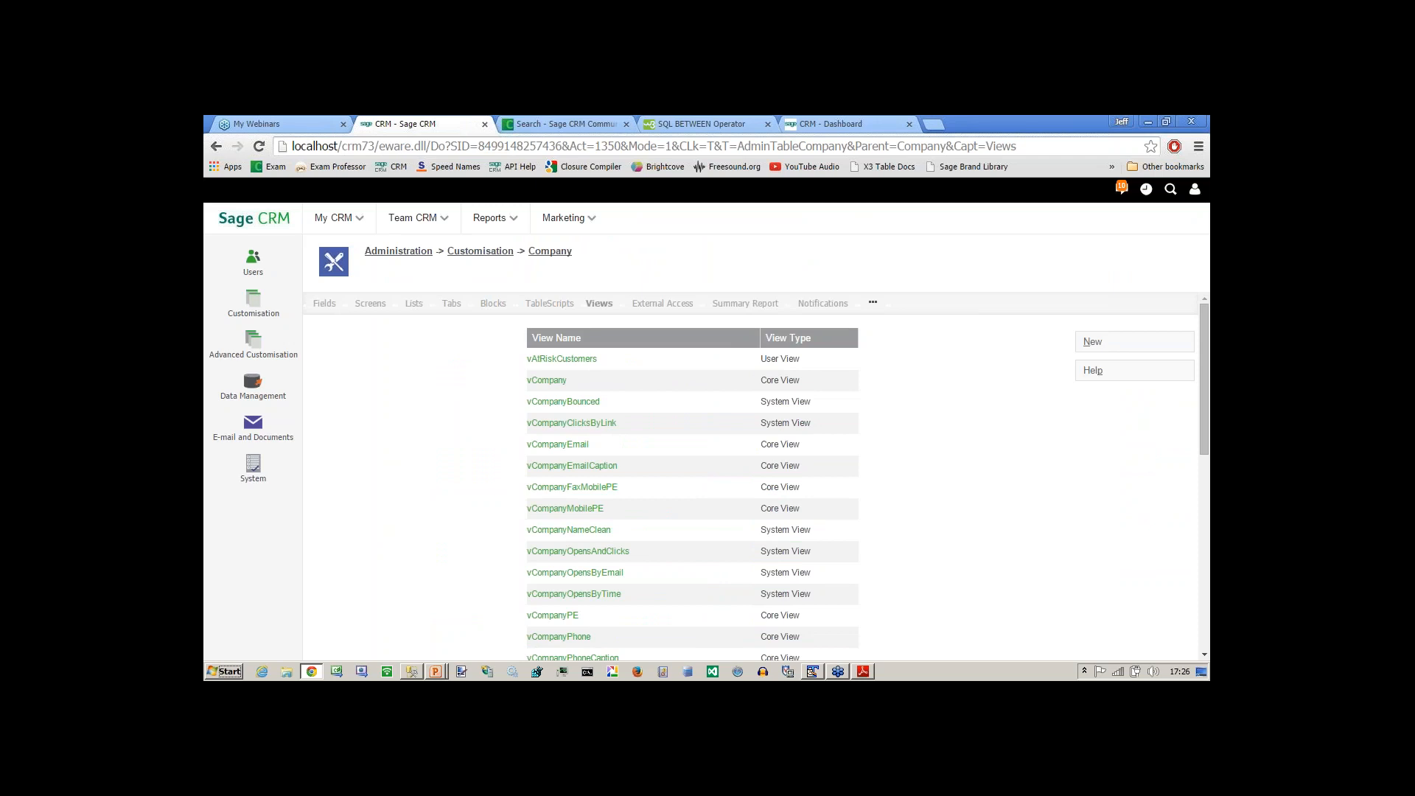
pyautogui.click(562, 359)
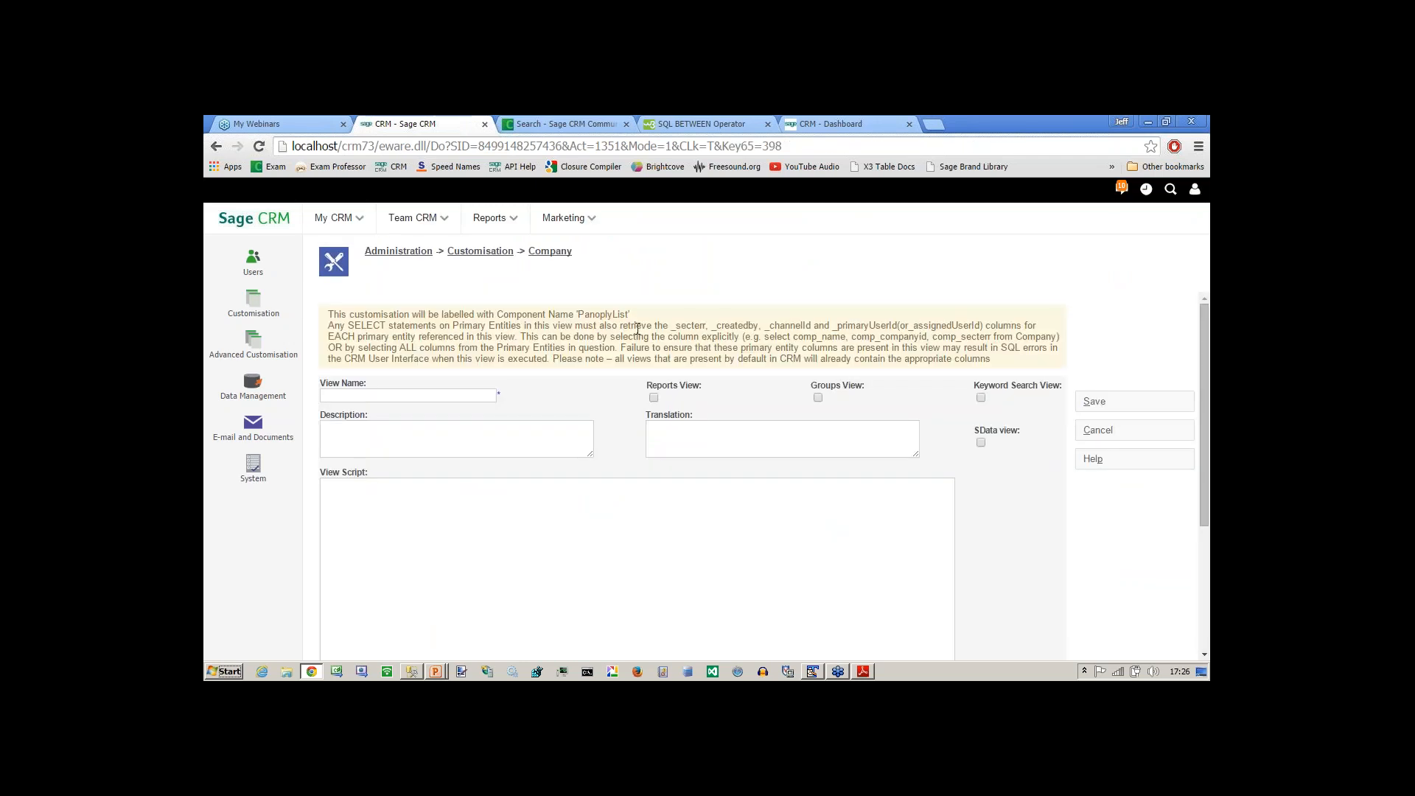
pyautogui.moveTo(662, 326); pyautogui.dragTo(1052, 328)
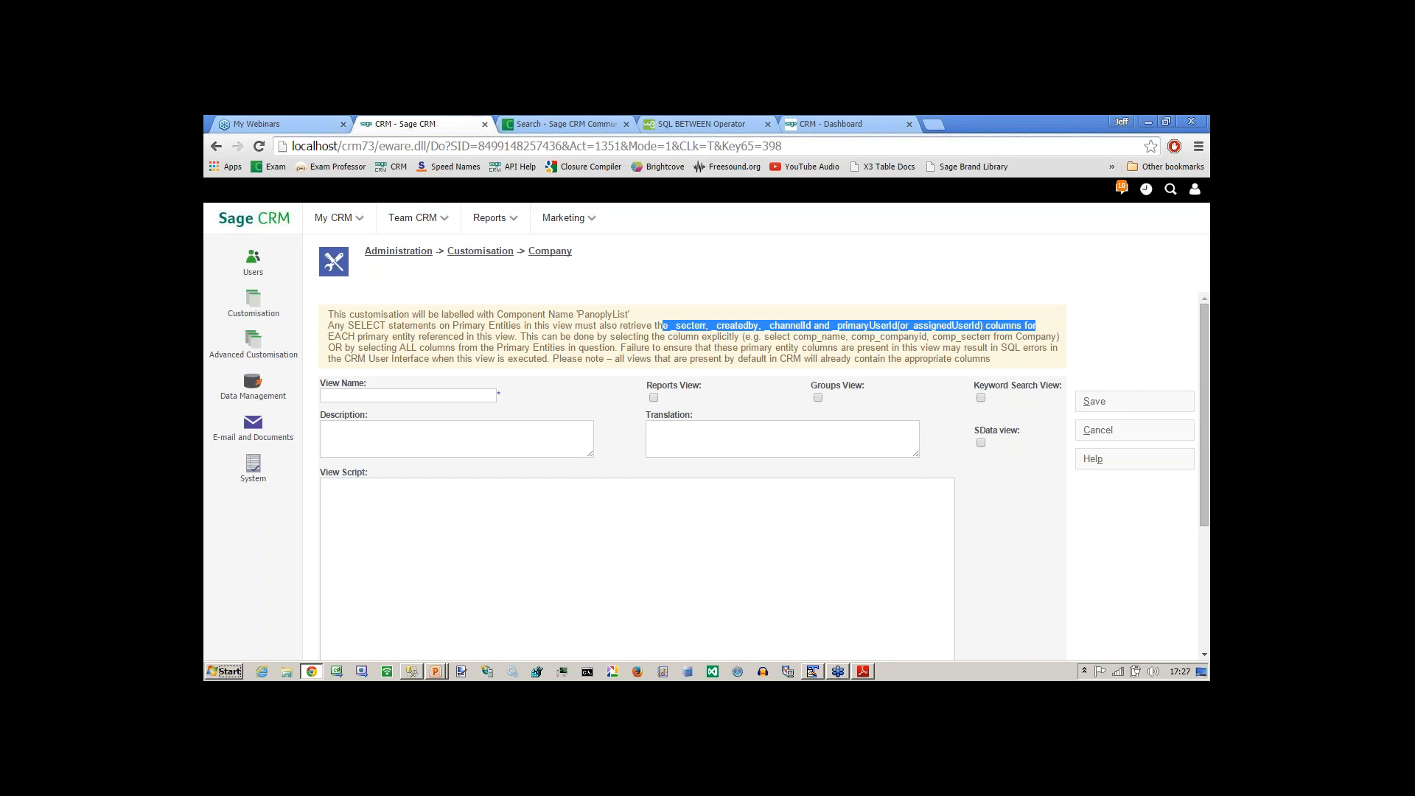
# Switch back to SQL Server Management Studio, execute the view query and widen the Comp_Name results column.
pyautogui.hotkey('alt', 'Tab')
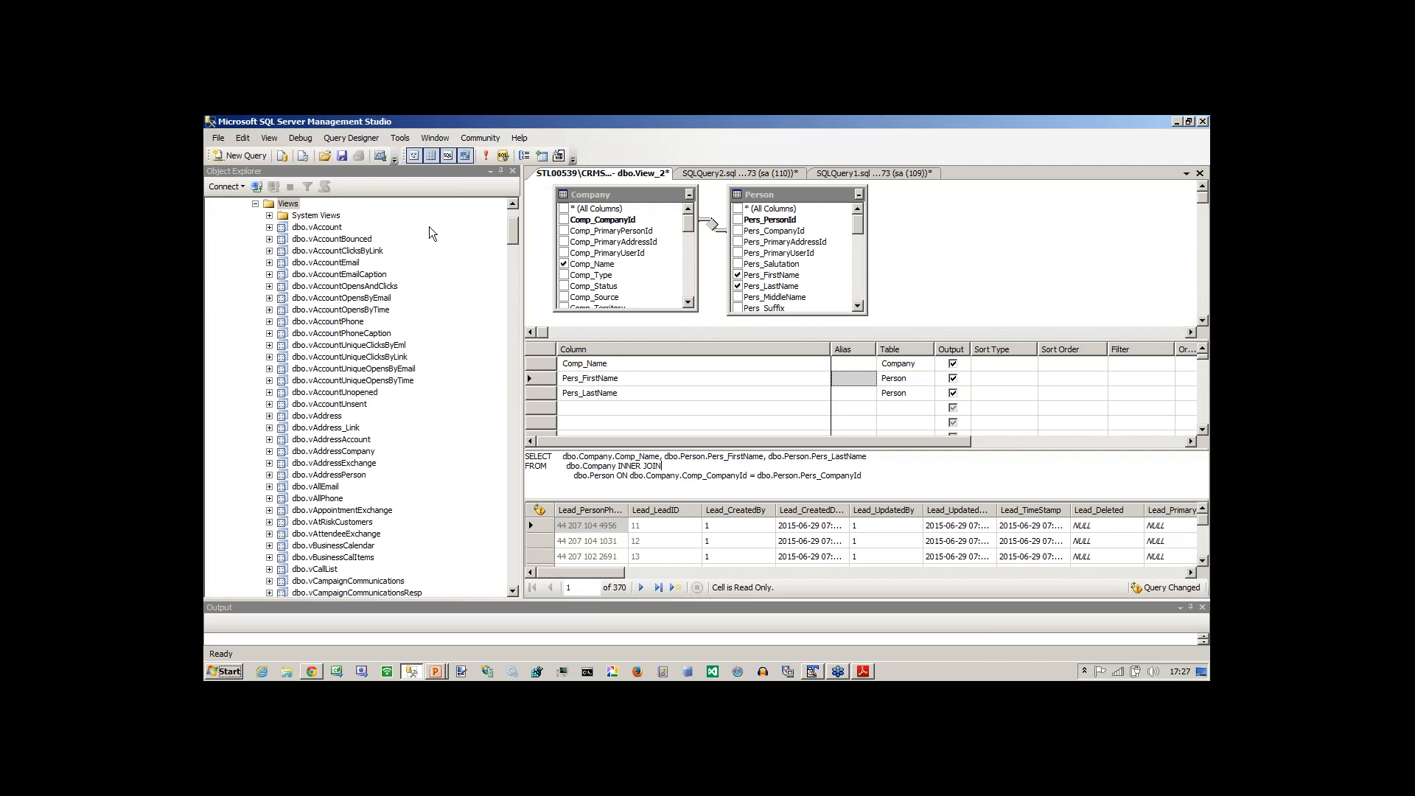
pyautogui.click(485, 156)
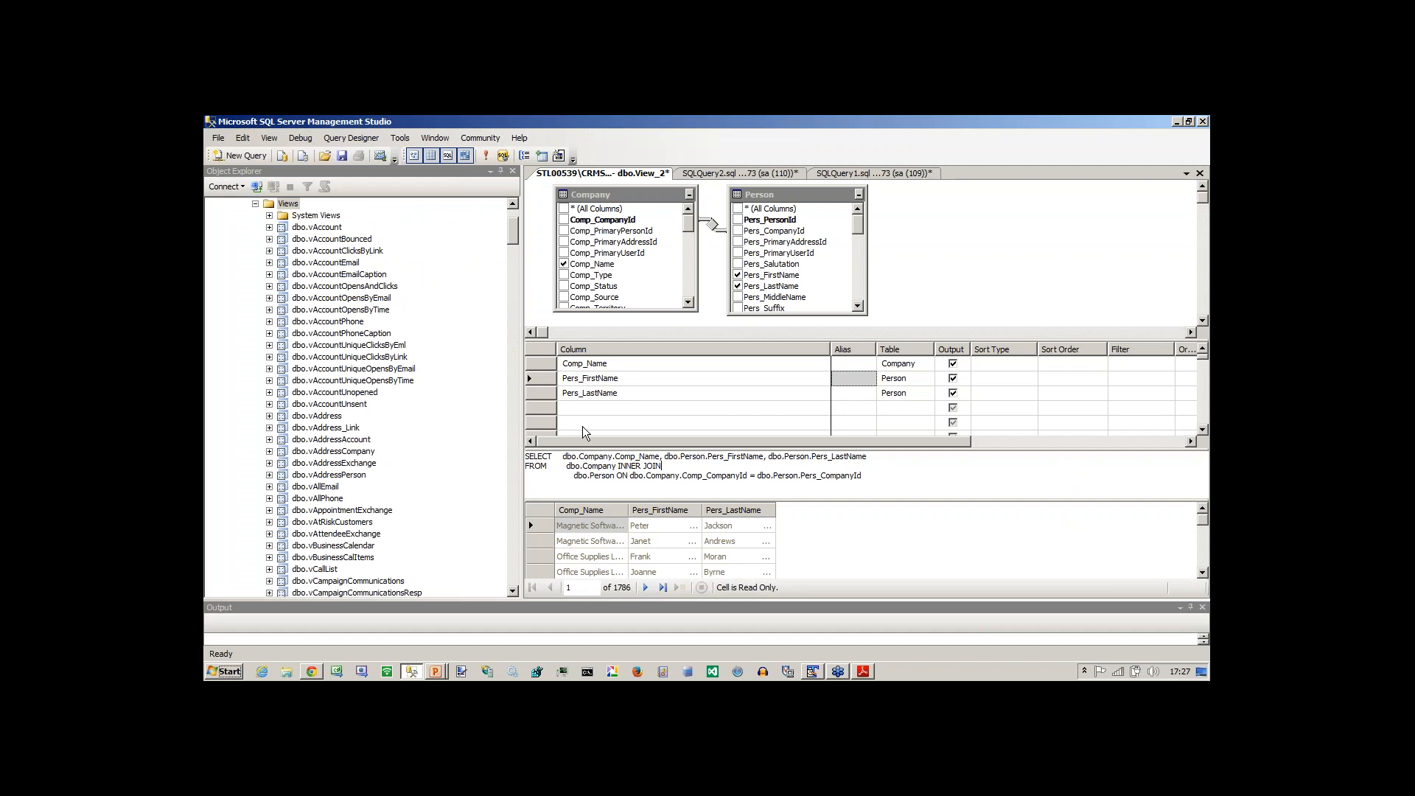
pyautogui.moveTo(628, 510); pyautogui.dragTo(701, 509)
# Examine the company and person name values in the first three rows of the inner join results.
pyautogui.click(611, 541)
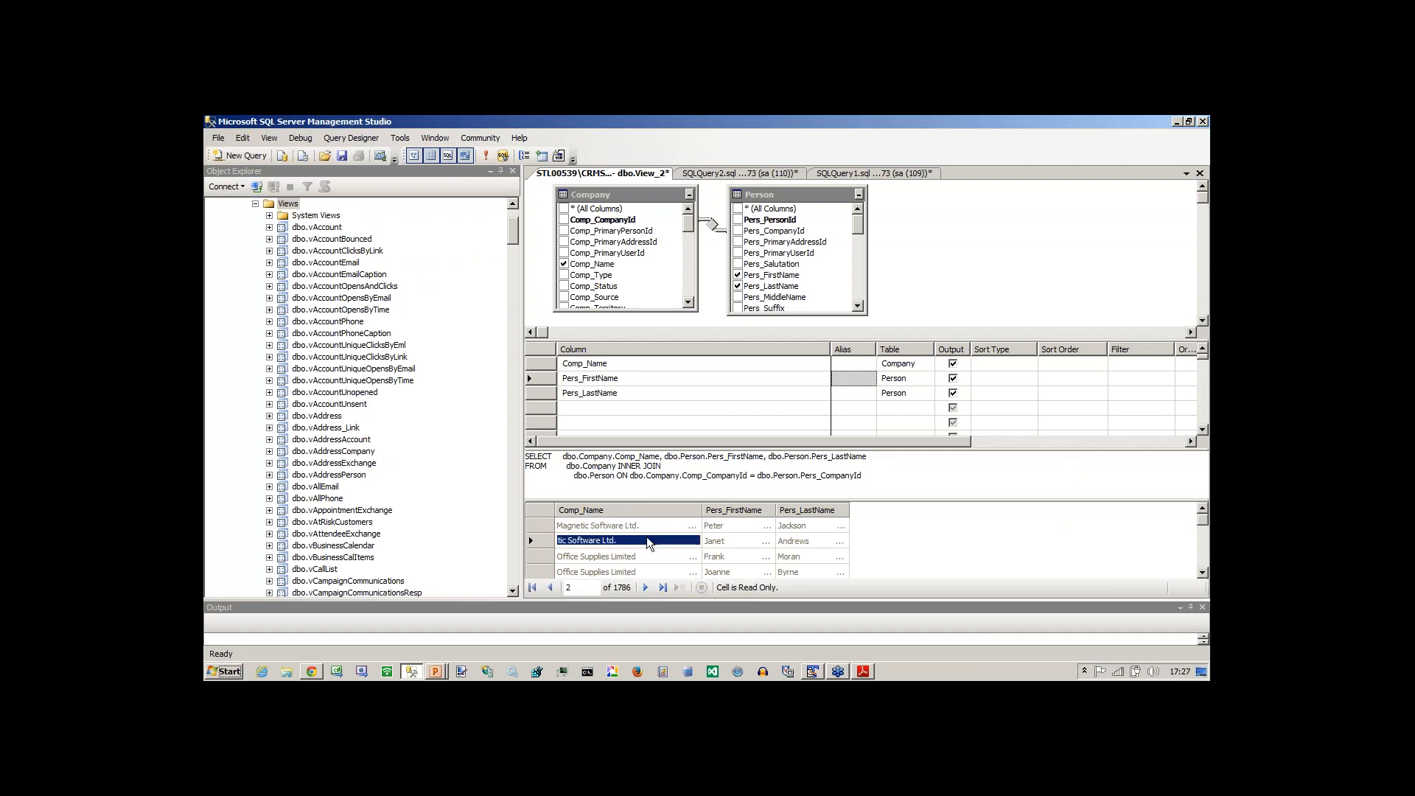
pyautogui.click(582, 527)
pyautogui.press('Tab')
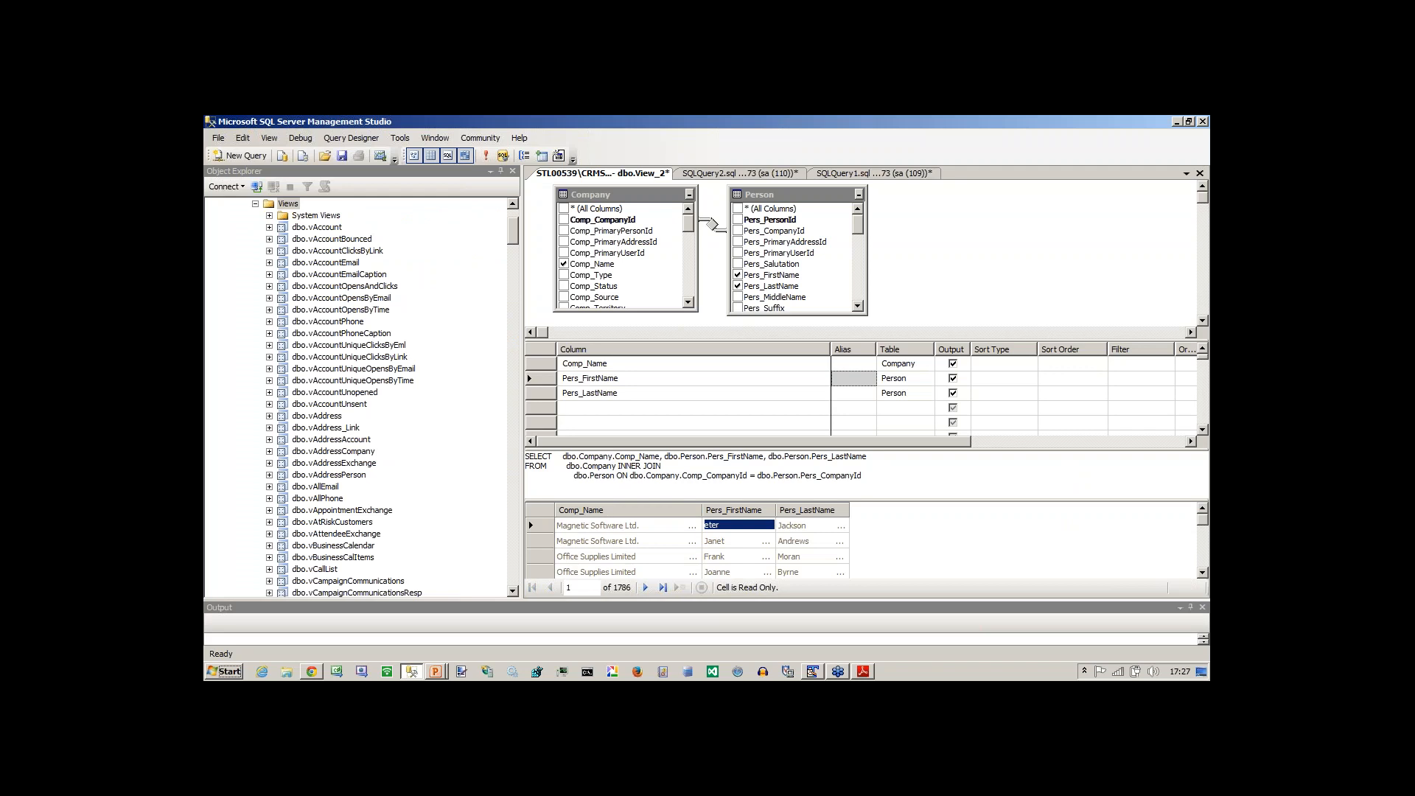
pyautogui.press('Tab')
pyautogui.press('Down')
pyautogui.press('Down')
pyautogui.hotkey('shift', 'Tab')
pyautogui.hotkey('shift', 'Tab')
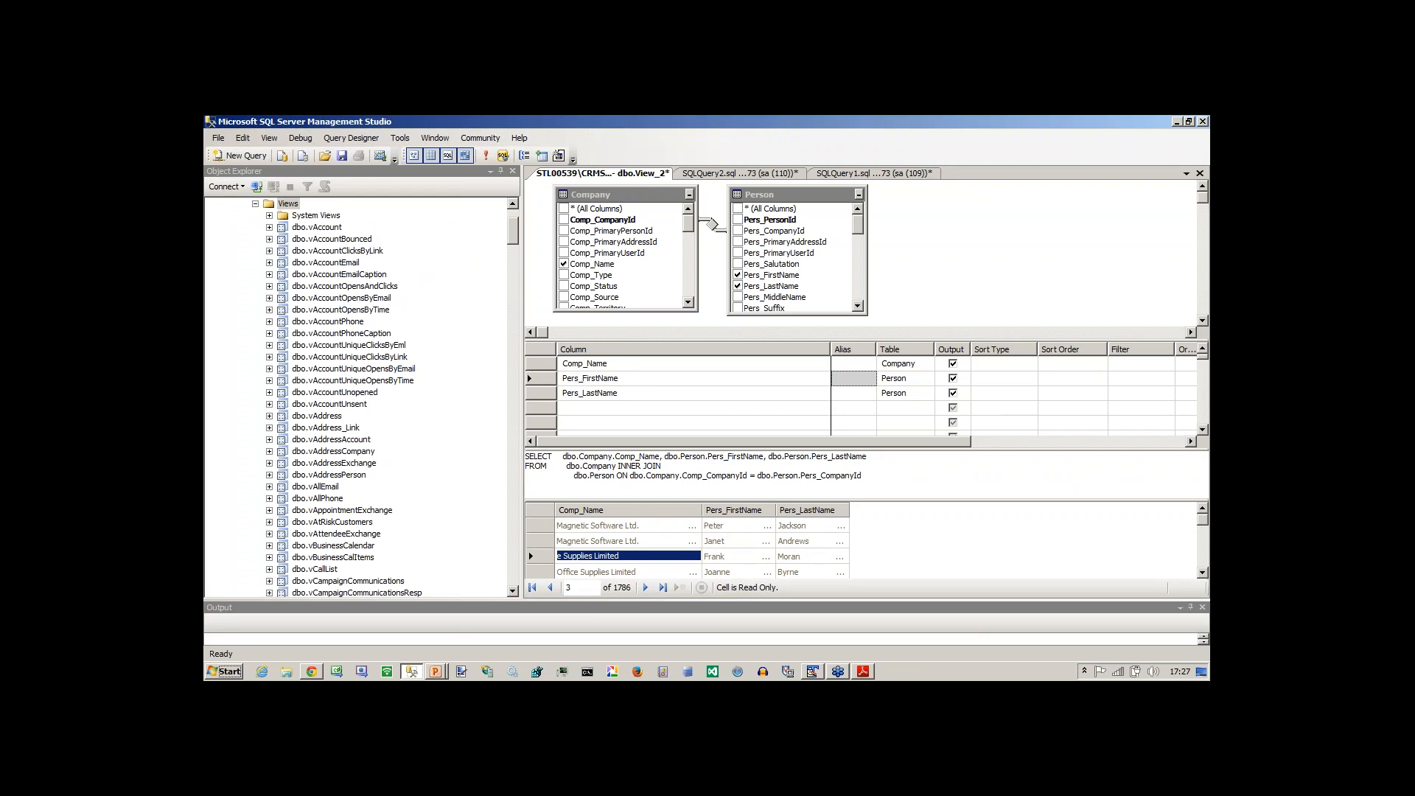
# Change the Company–Person join to select all rows from Person and execute the query.
pyautogui.click(708, 271)
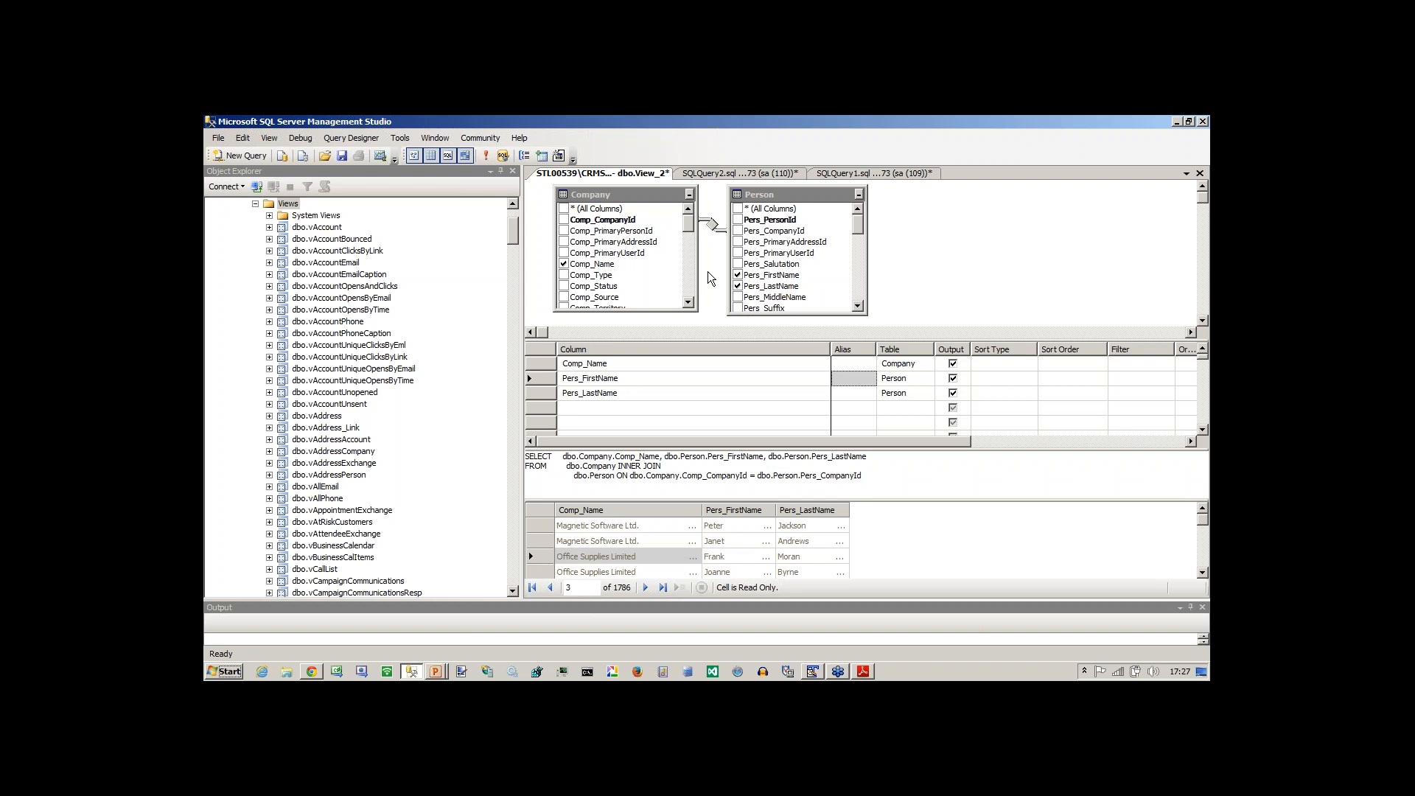
pyautogui.moveTo(714, 230)
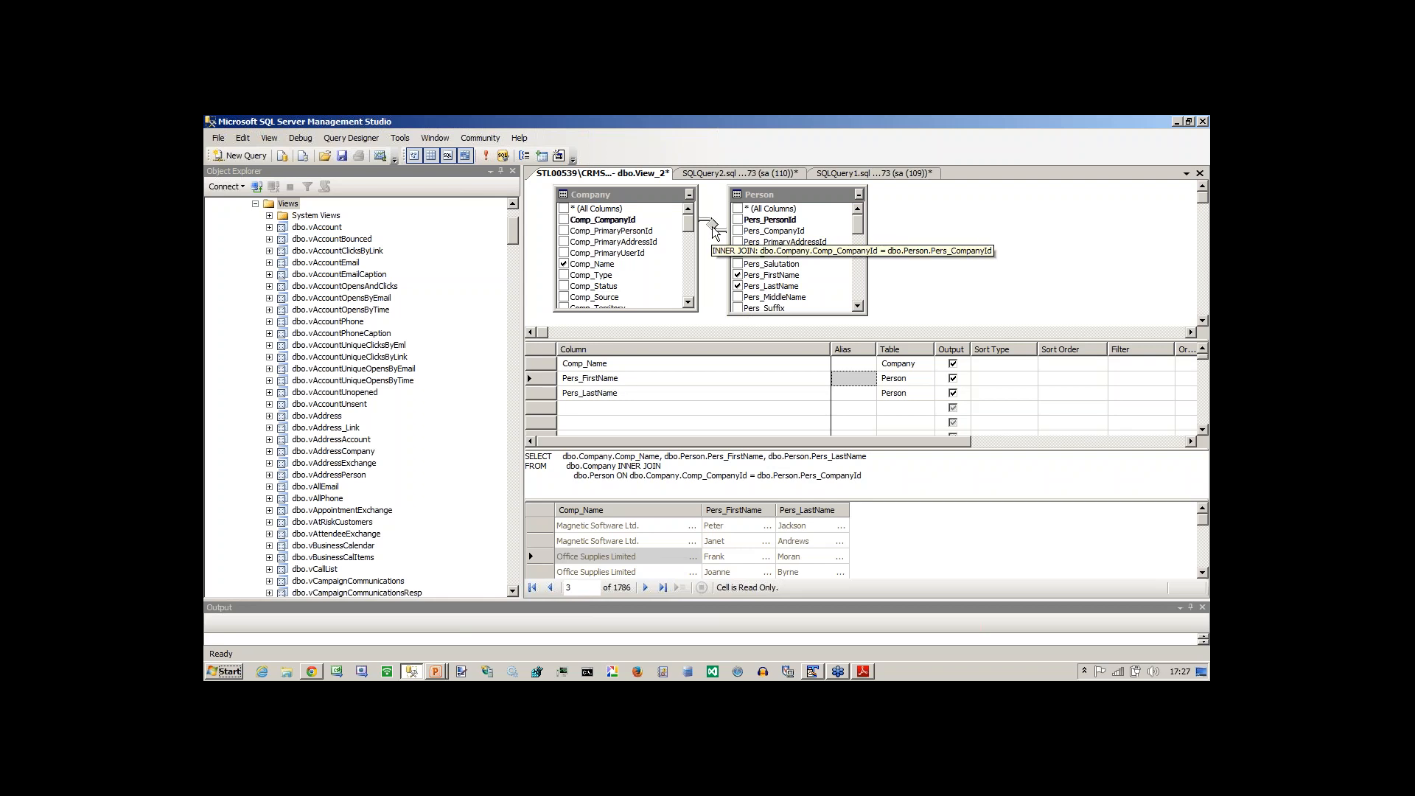
pyautogui.rightClick(714, 229)
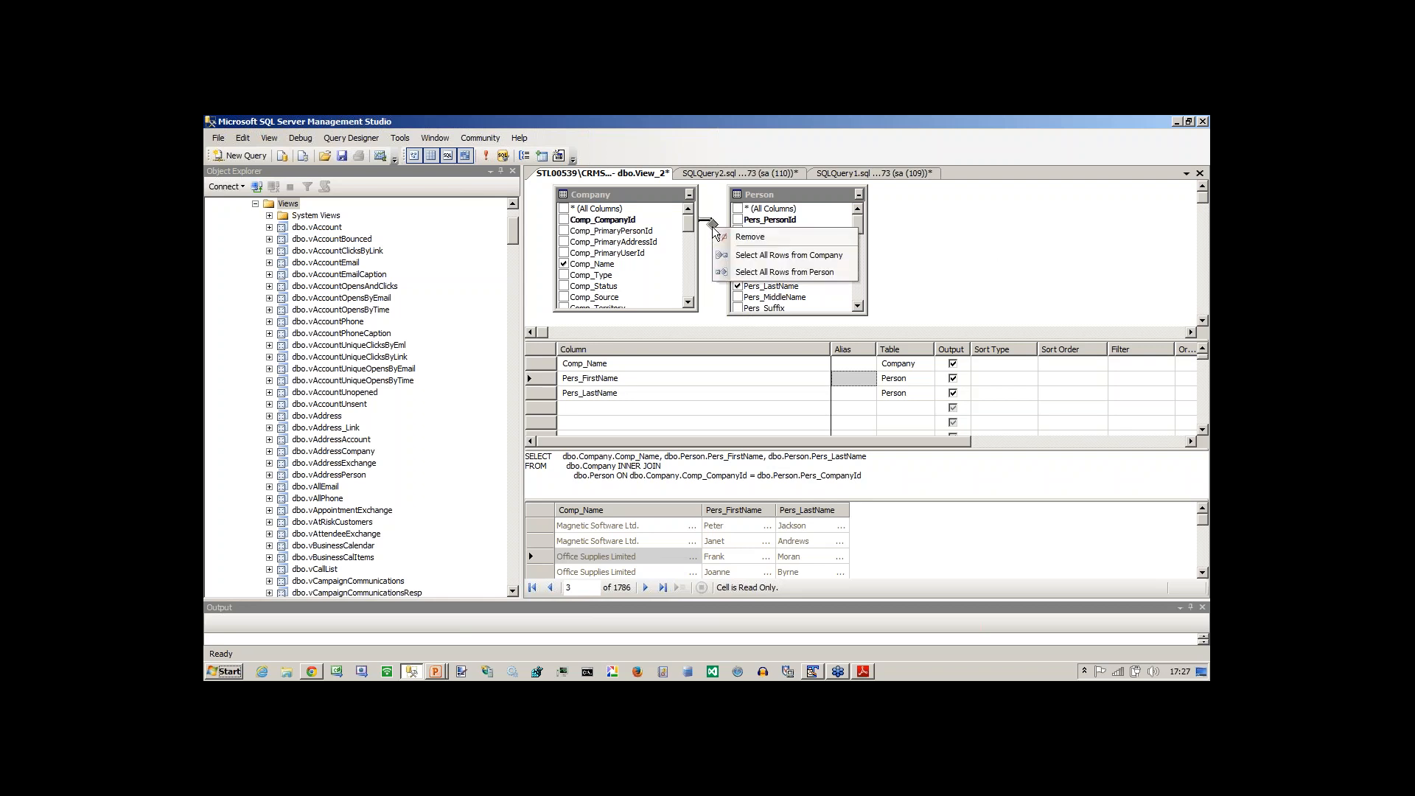
pyautogui.click(746, 273)
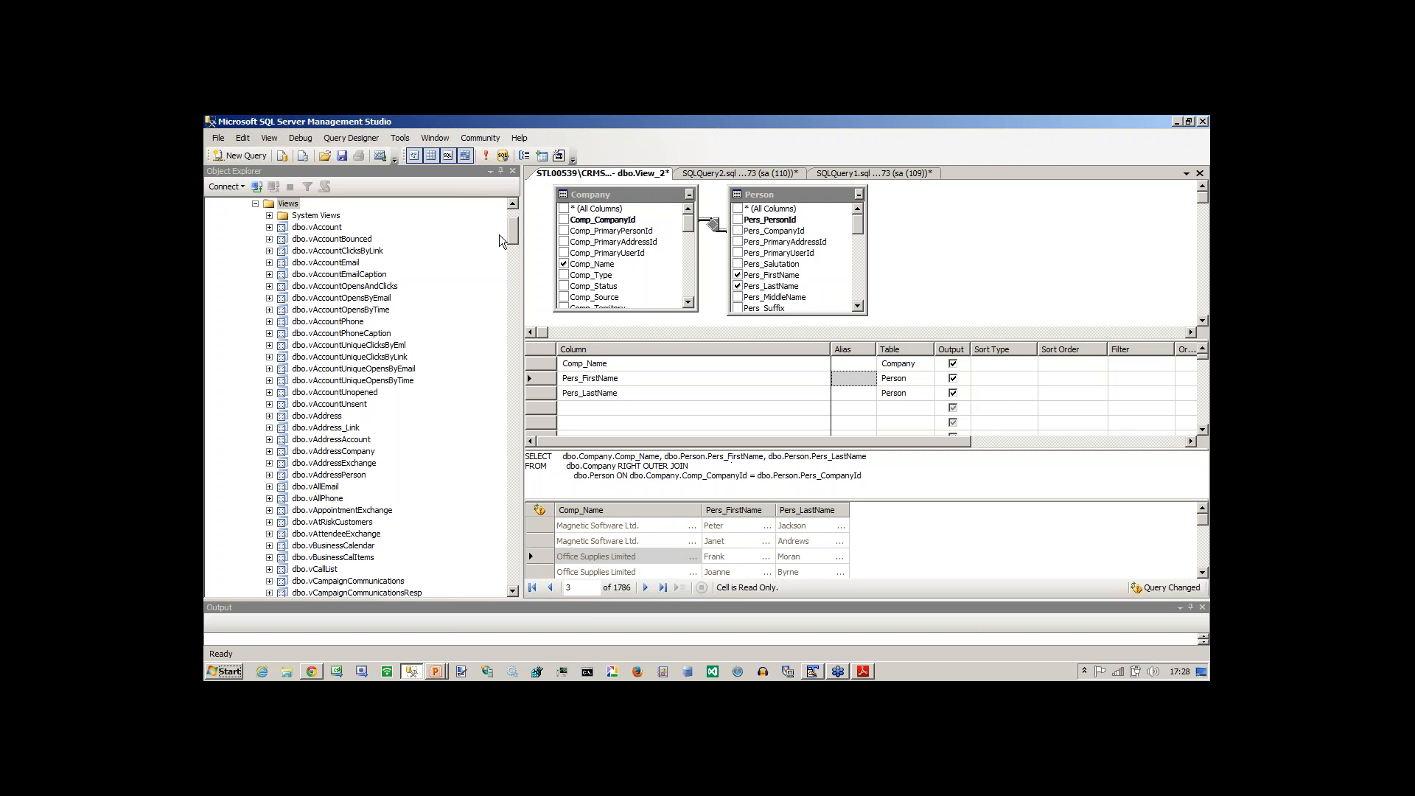
pyautogui.click(487, 157)
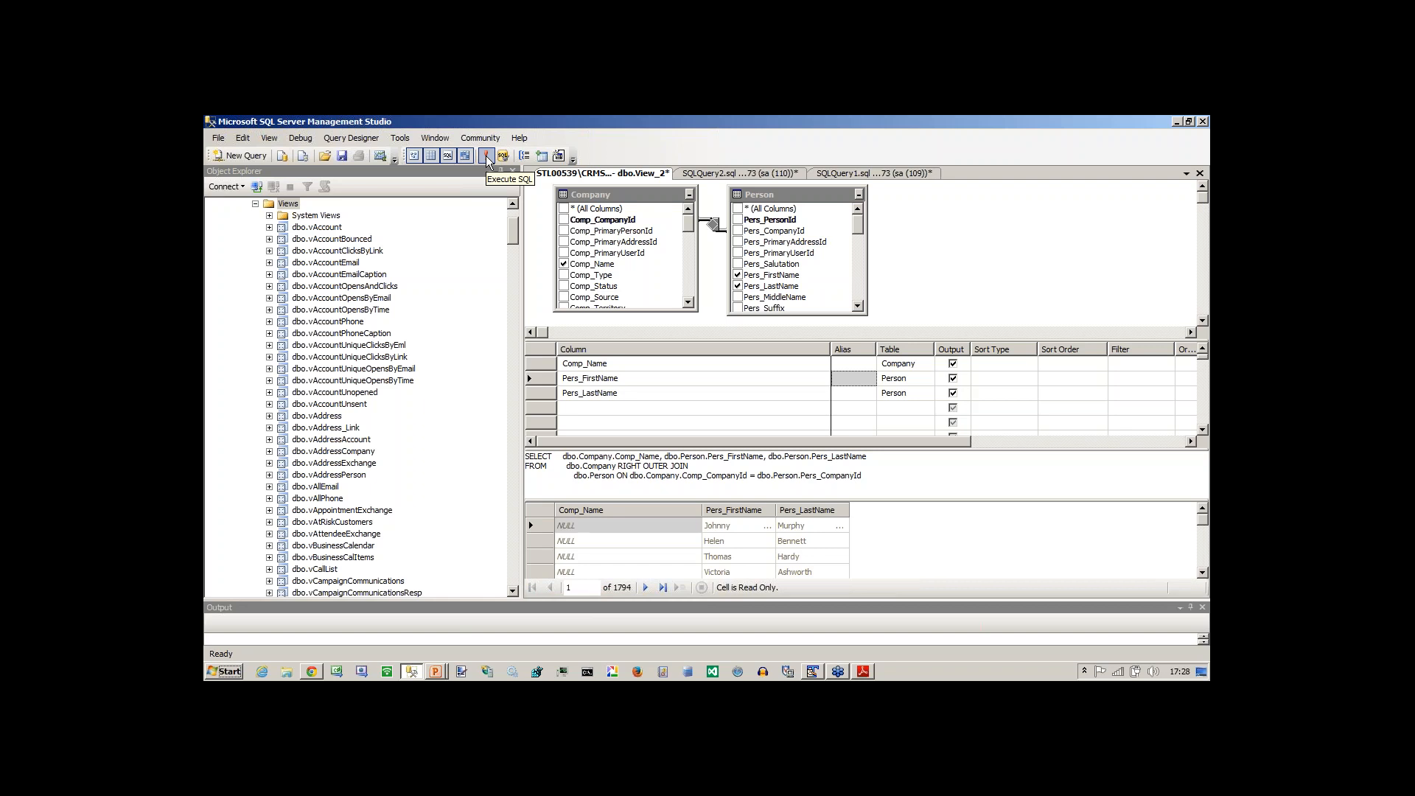
# Examine the Comp_Name values in the first rows of the right outer join results.
pyautogui.click(591, 526)
pyautogui.press('Down')
pyautogui.press('Down')
pyautogui.press('Down')
pyautogui.press('Down')
pyautogui.press('Down')
pyautogui.press('Down')
pyautogui.press('Down')
pyautogui.press('Down')
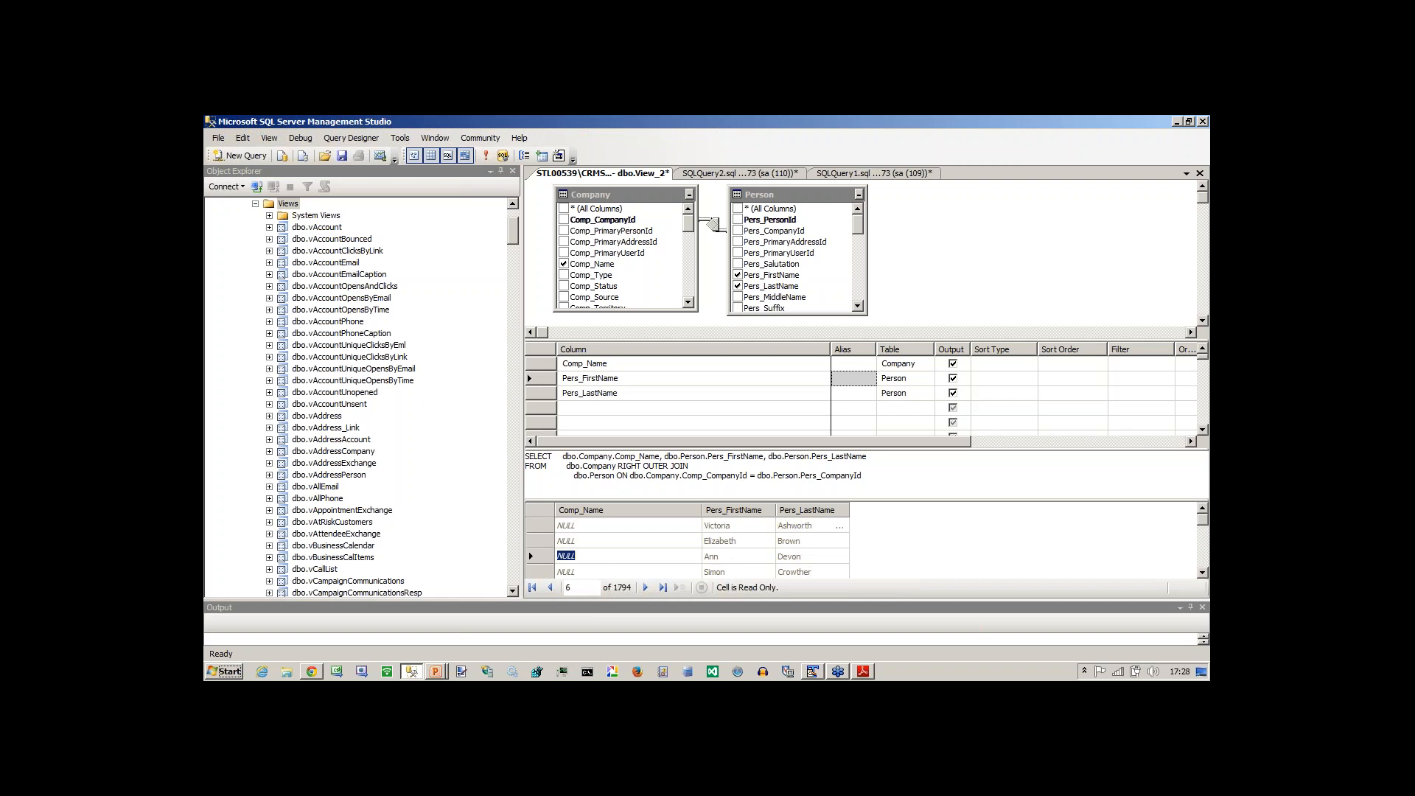
pyautogui.press('Up')
pyautogui.press('Up')
pyautogui.press('Up')
pyautogui.press('Up')
pyautogui.press('Up')
pyautogui.press('Up')
pyautogui.press('Up')
pyautogui.press('Up')
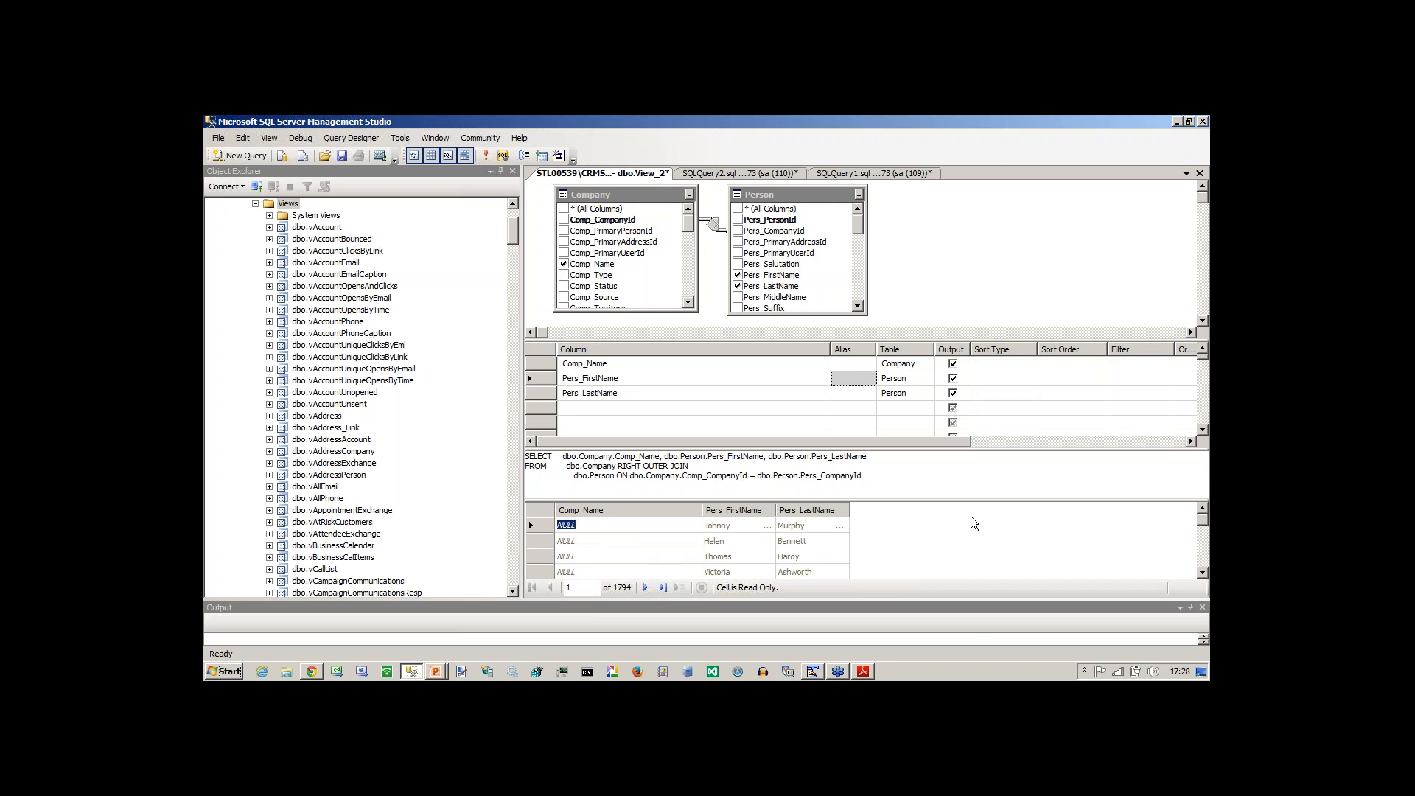
# Set the filter for the Comp_Name column to IS NULL.
pyautogui.click(625, 364)
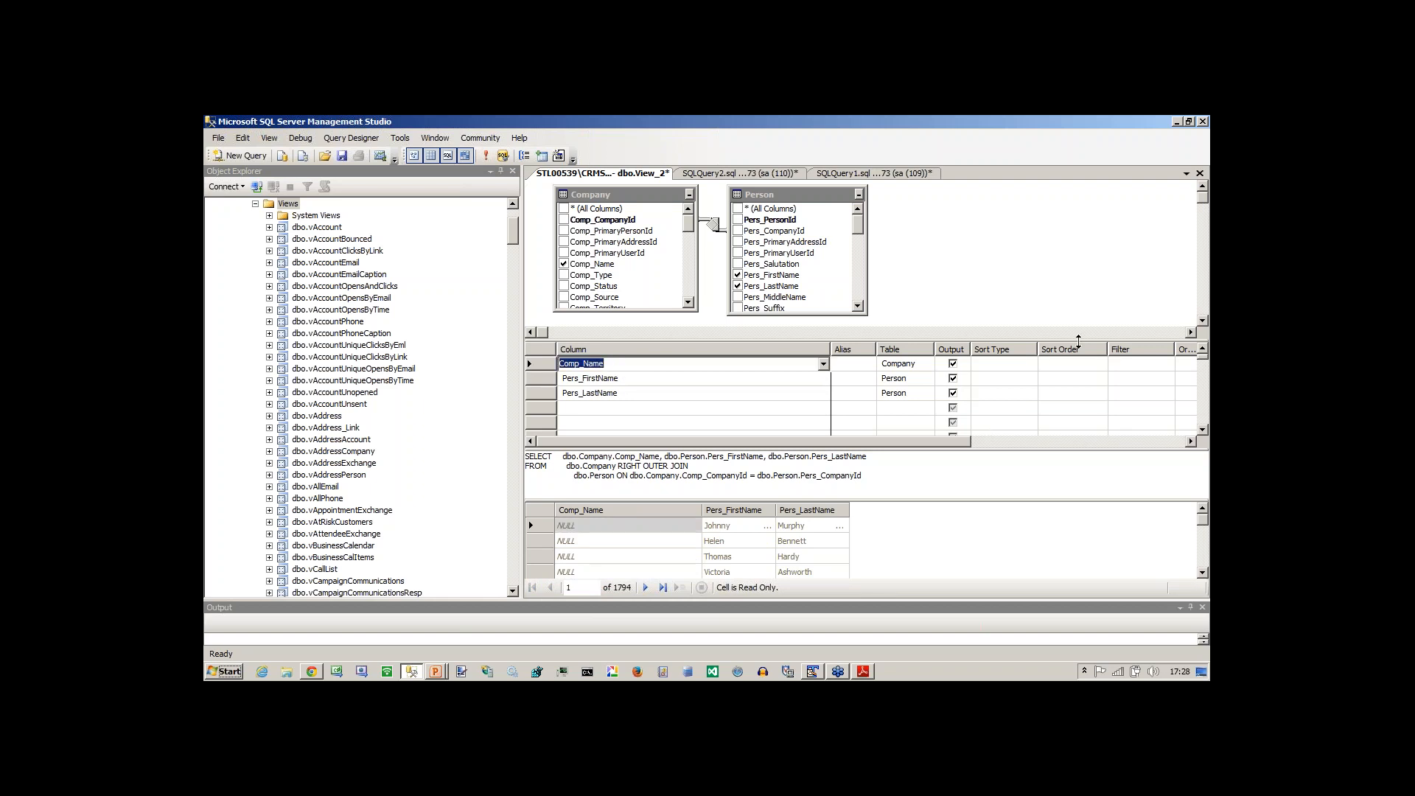
pyautogui.click(1141, 364)
pyautogui.write('is n')
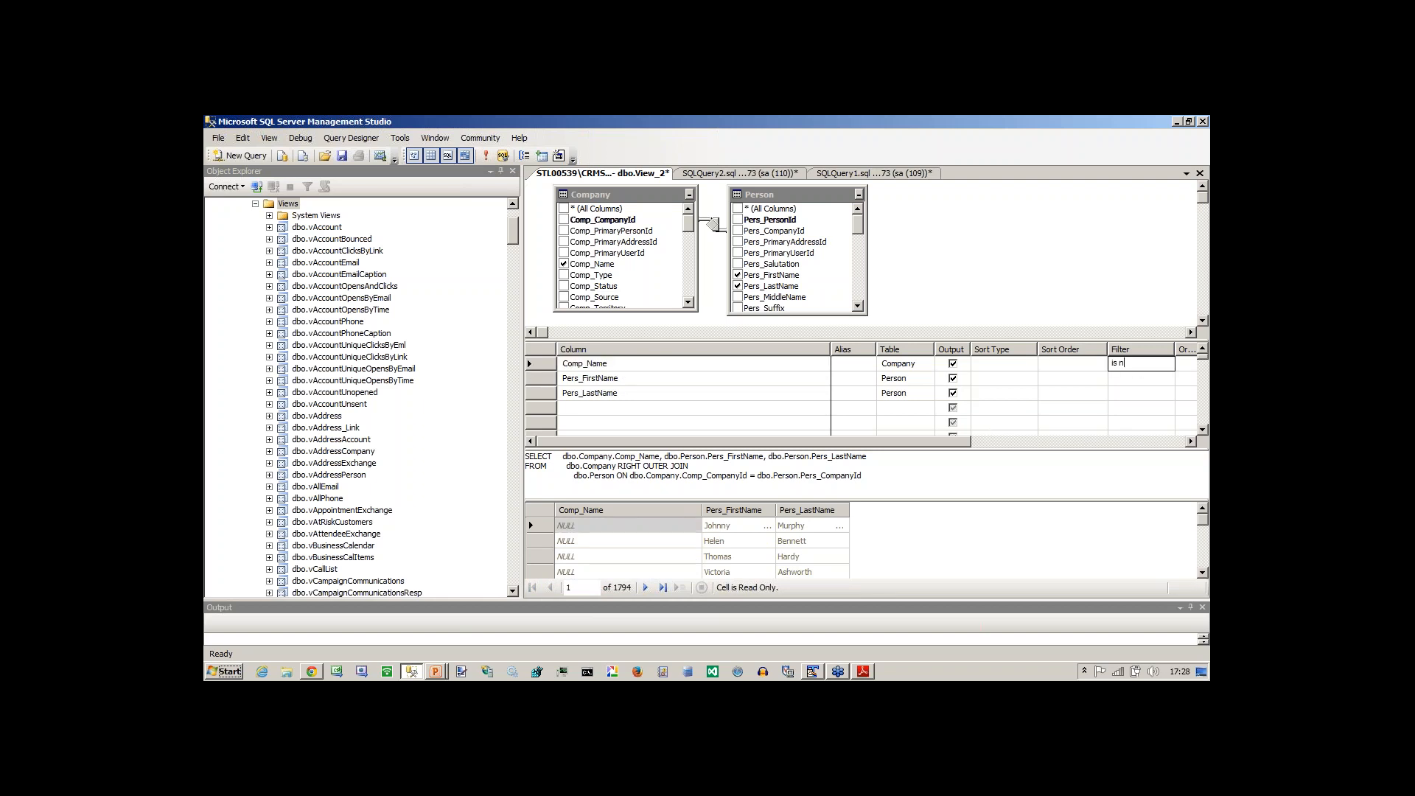
pyautogui.write('ull')
pyautogui.press('Return')
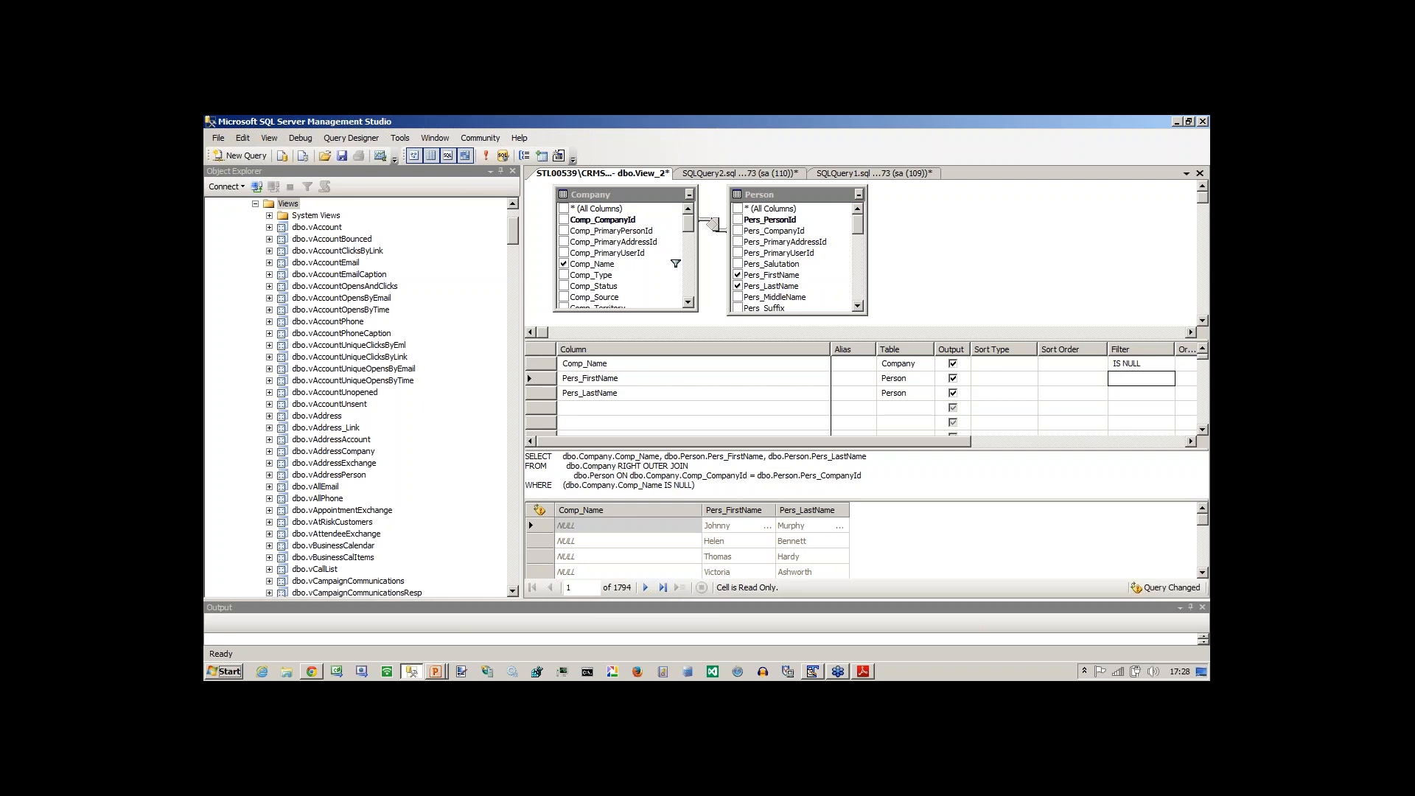
# Execute the right outer join query filtered to null company names.
pyautogui.click(486, 156)
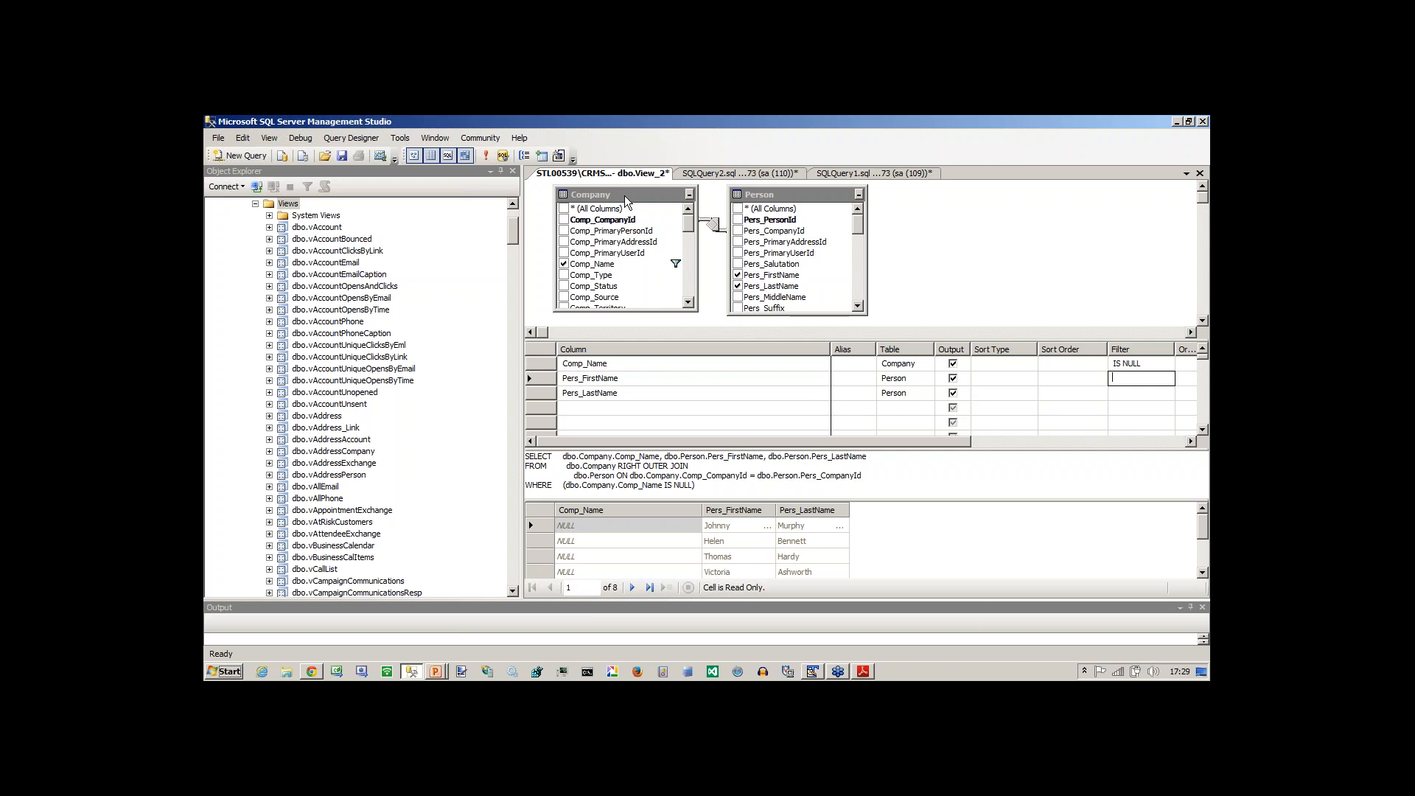
# Remove the Company table from the view design and add Pers_CompanyId from Person to the output columns.
pyautogui.click(670, 203)
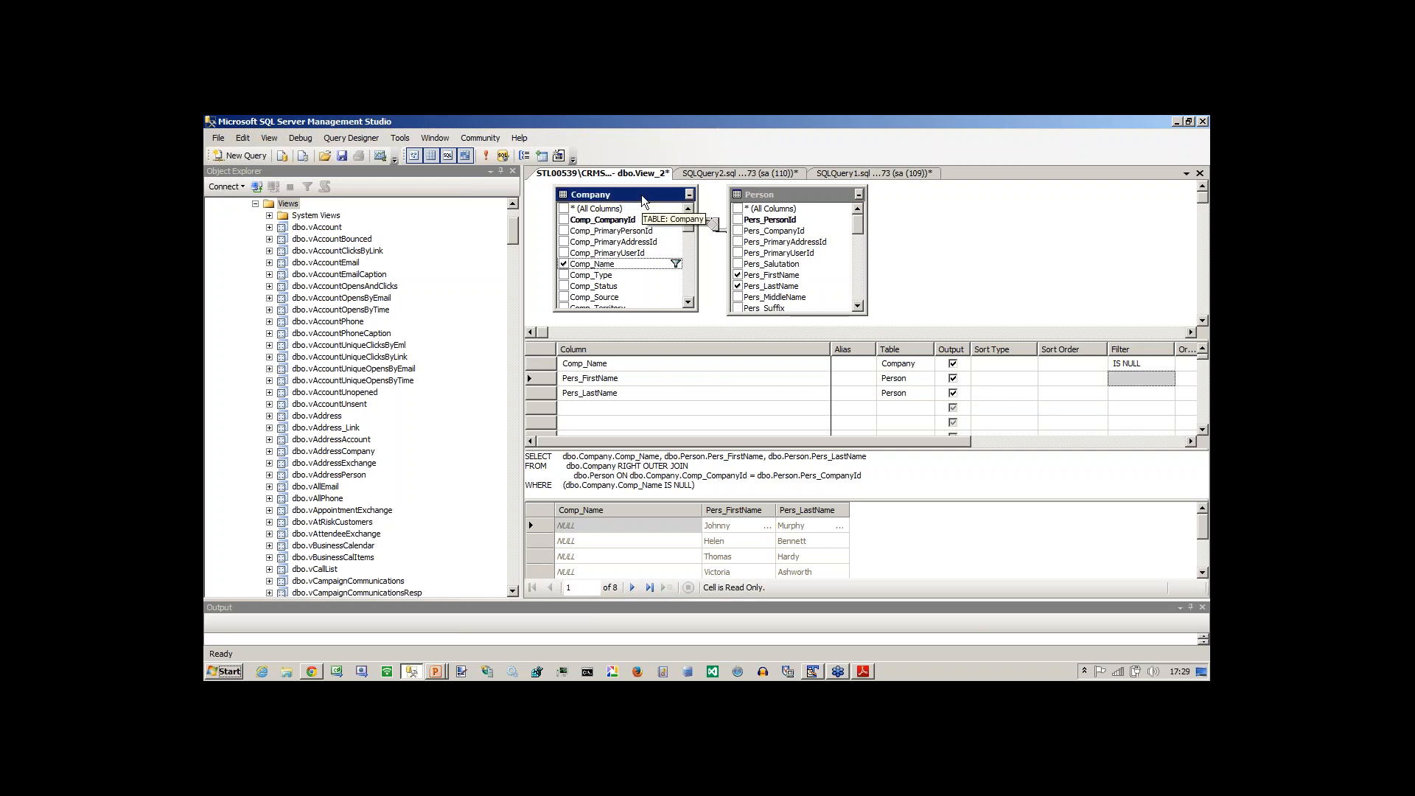
pyautogui.press('Delete')
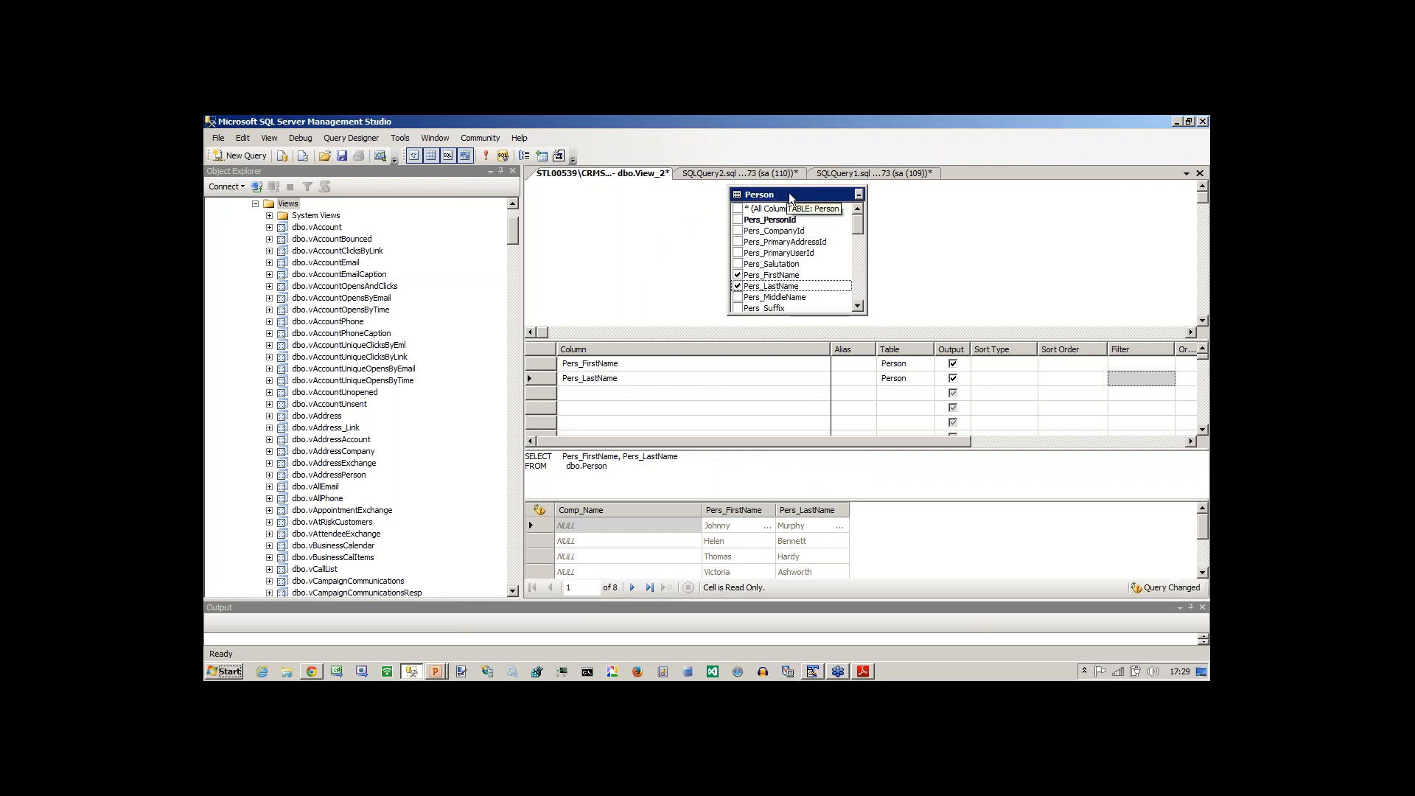
pyautogui.click(738, 231)
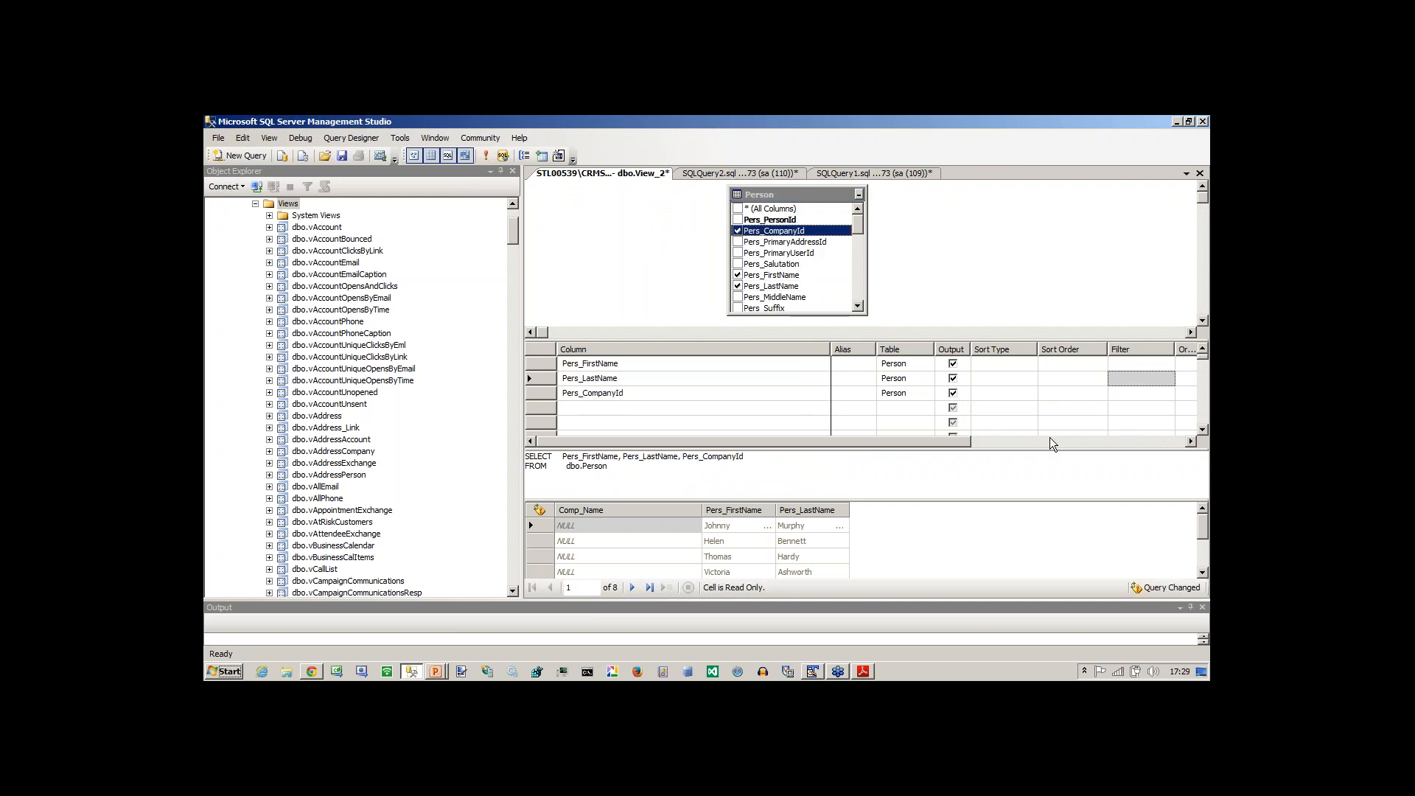
pyautogui.click(1119, 382)
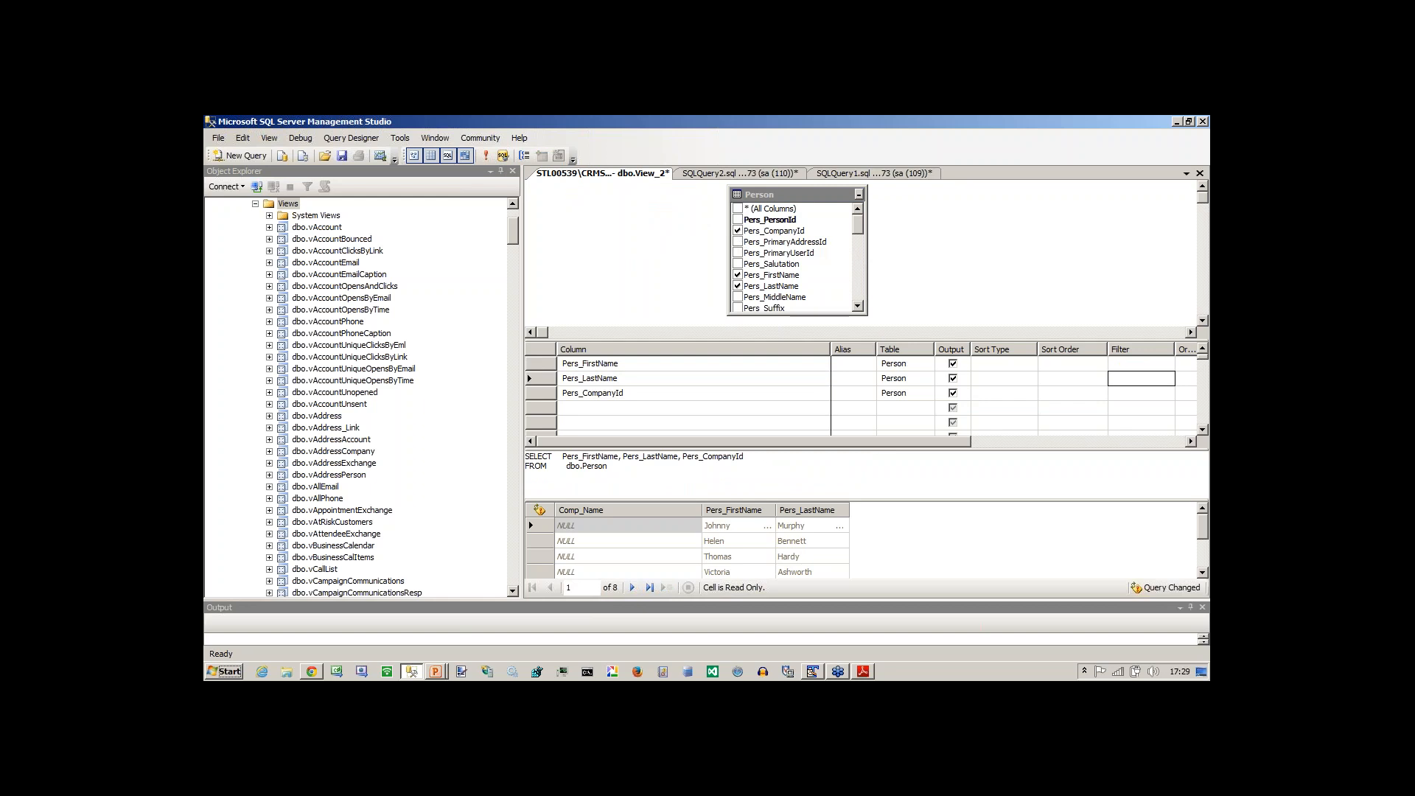
pyautogui.write('is null')
pyautogui.click(1120, 398)
pyautogui.click(486, 156)
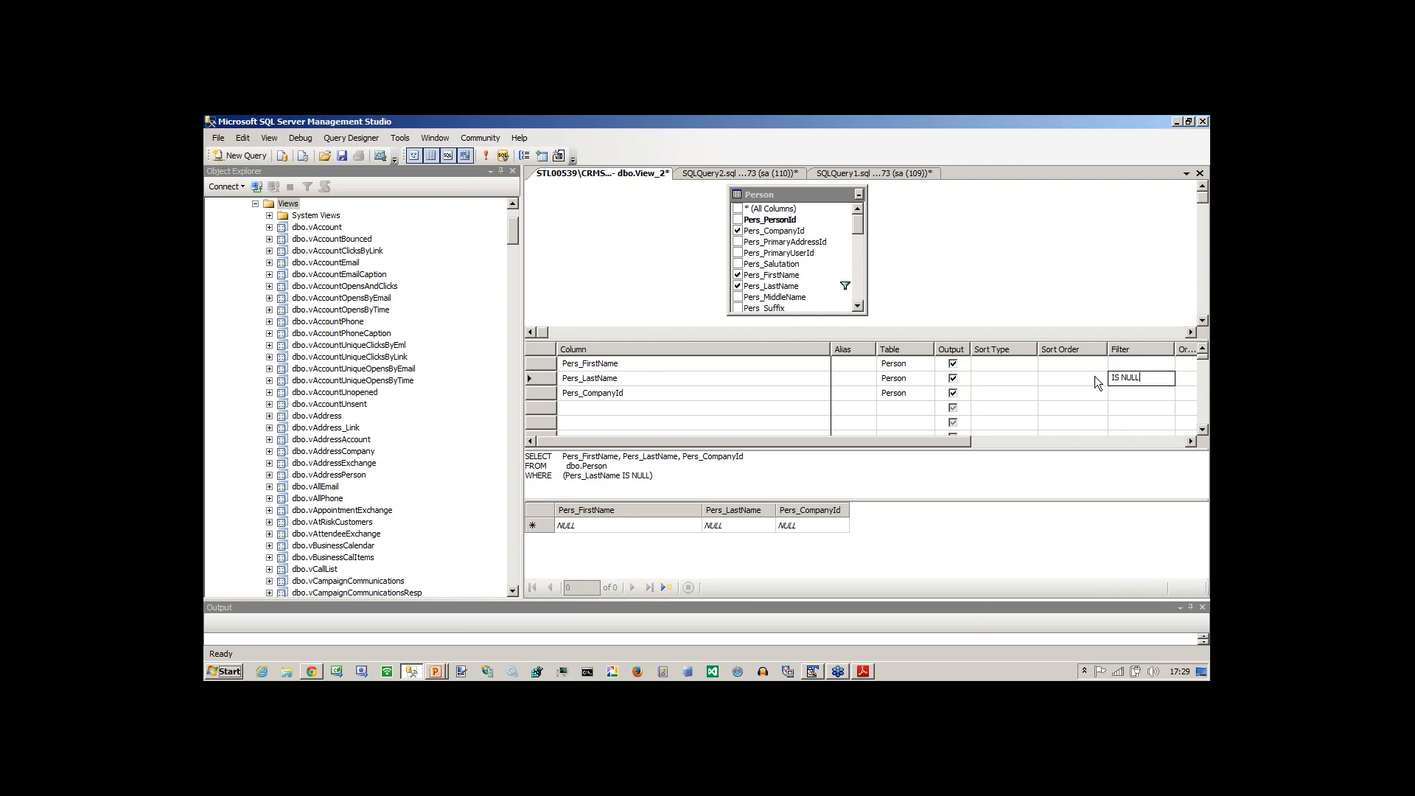
pyautogui.press('BackSpace')
pyautogui.press('BackSpace')
# Set the filter for the Pers_CompanyId column to IS NULL and execute the query.
pyautogui.click(1110, 396)
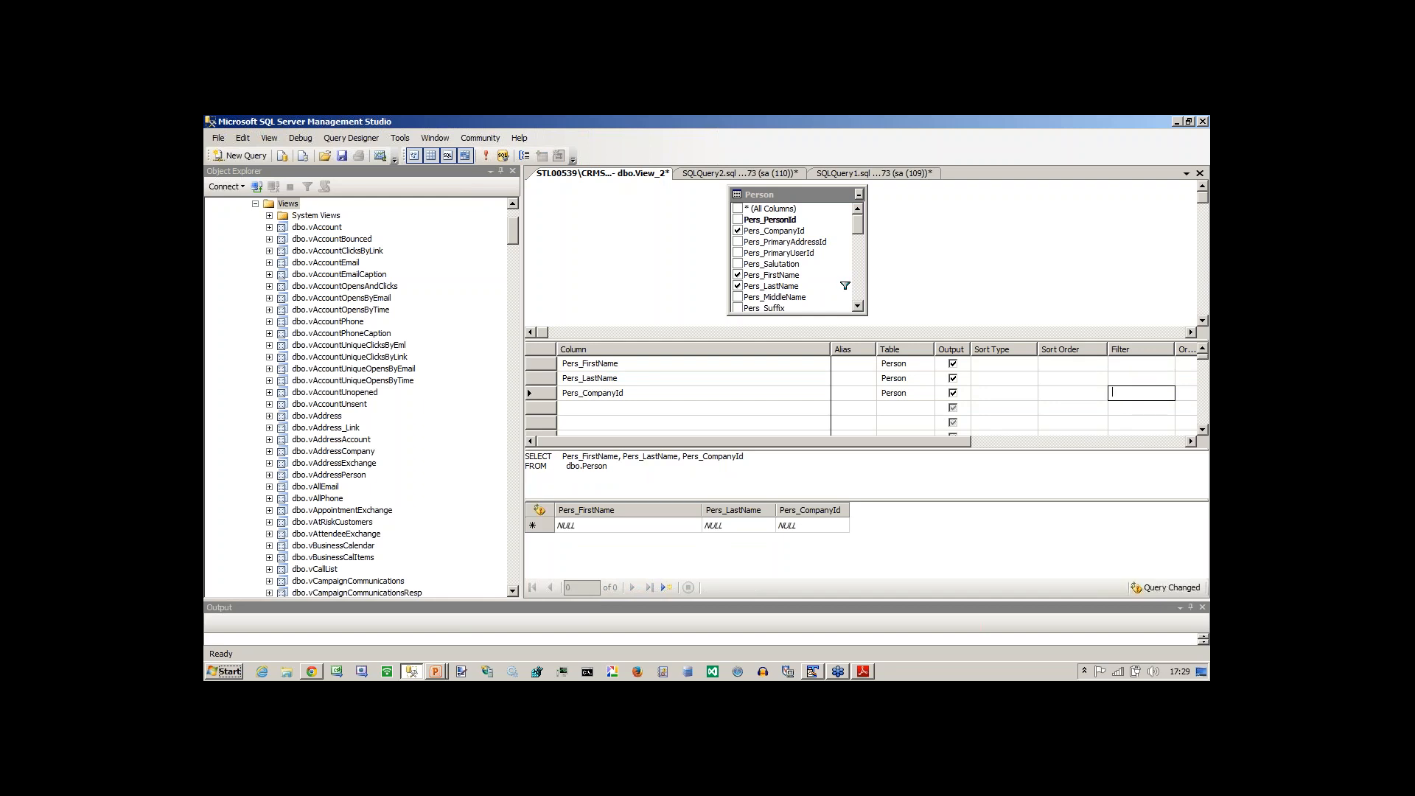
pyautogui.write('is null')
pyautogui.press('Return')
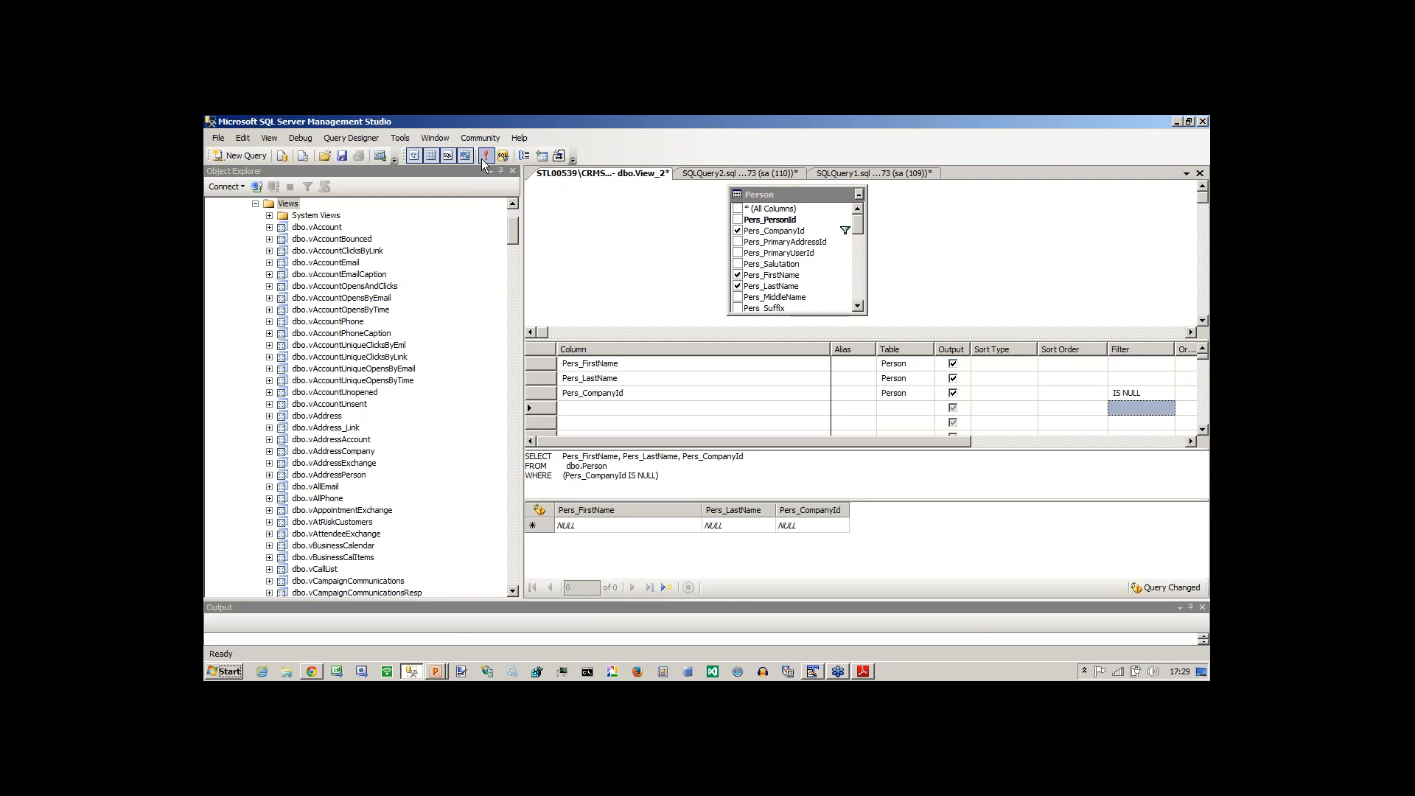
pyautogui.click(482, 158)
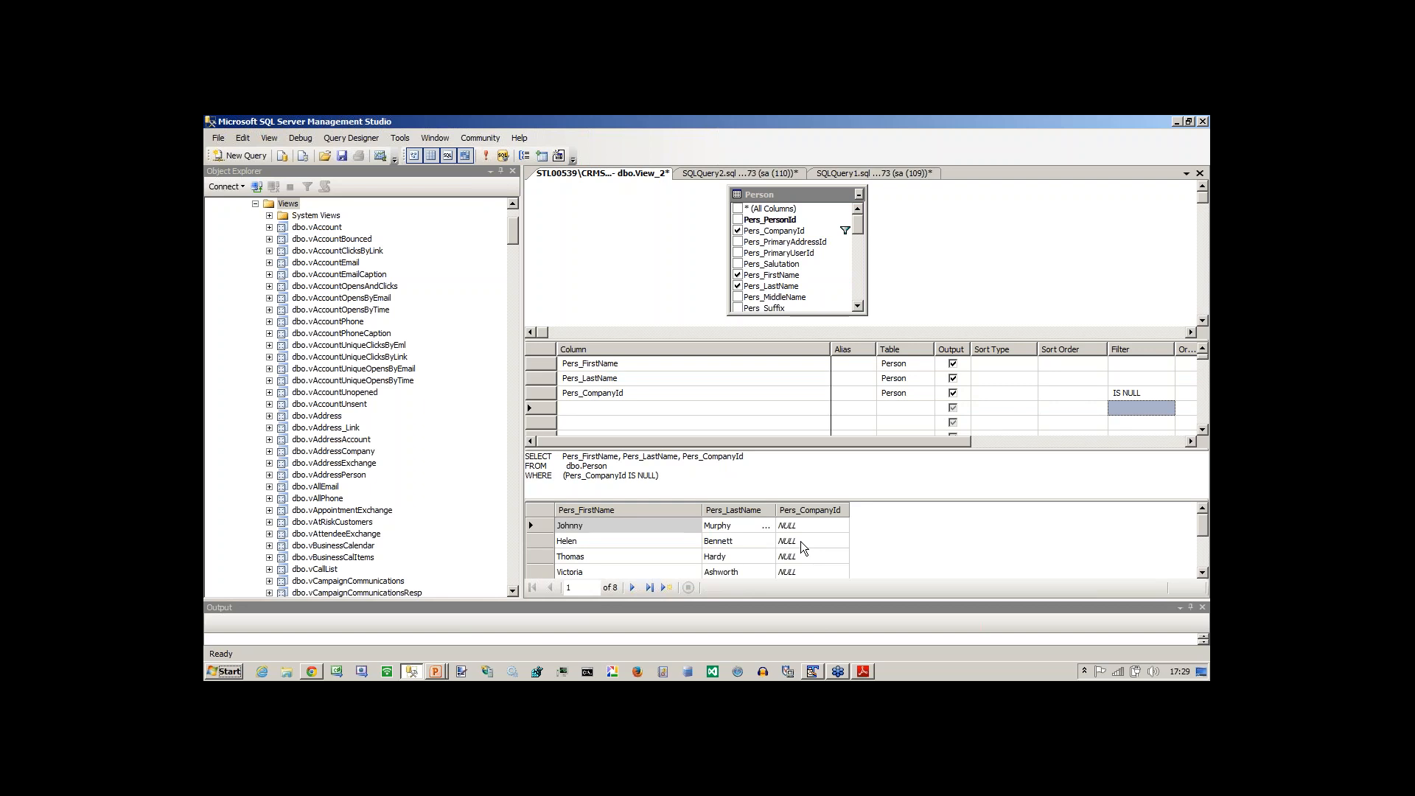
pyautogui.hotkey('alt', 'Tab')
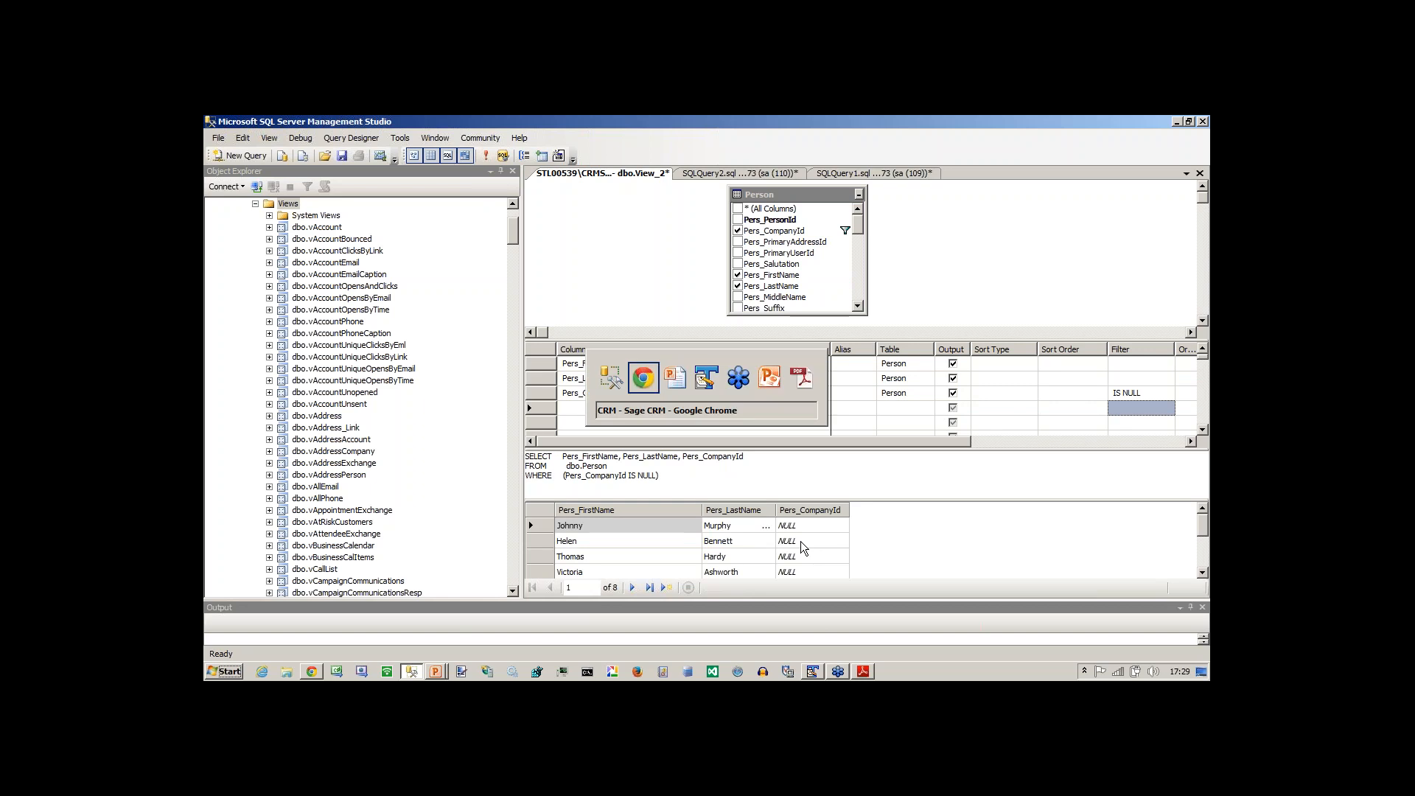
pyautogui.hotkey('alt', 'Tab')
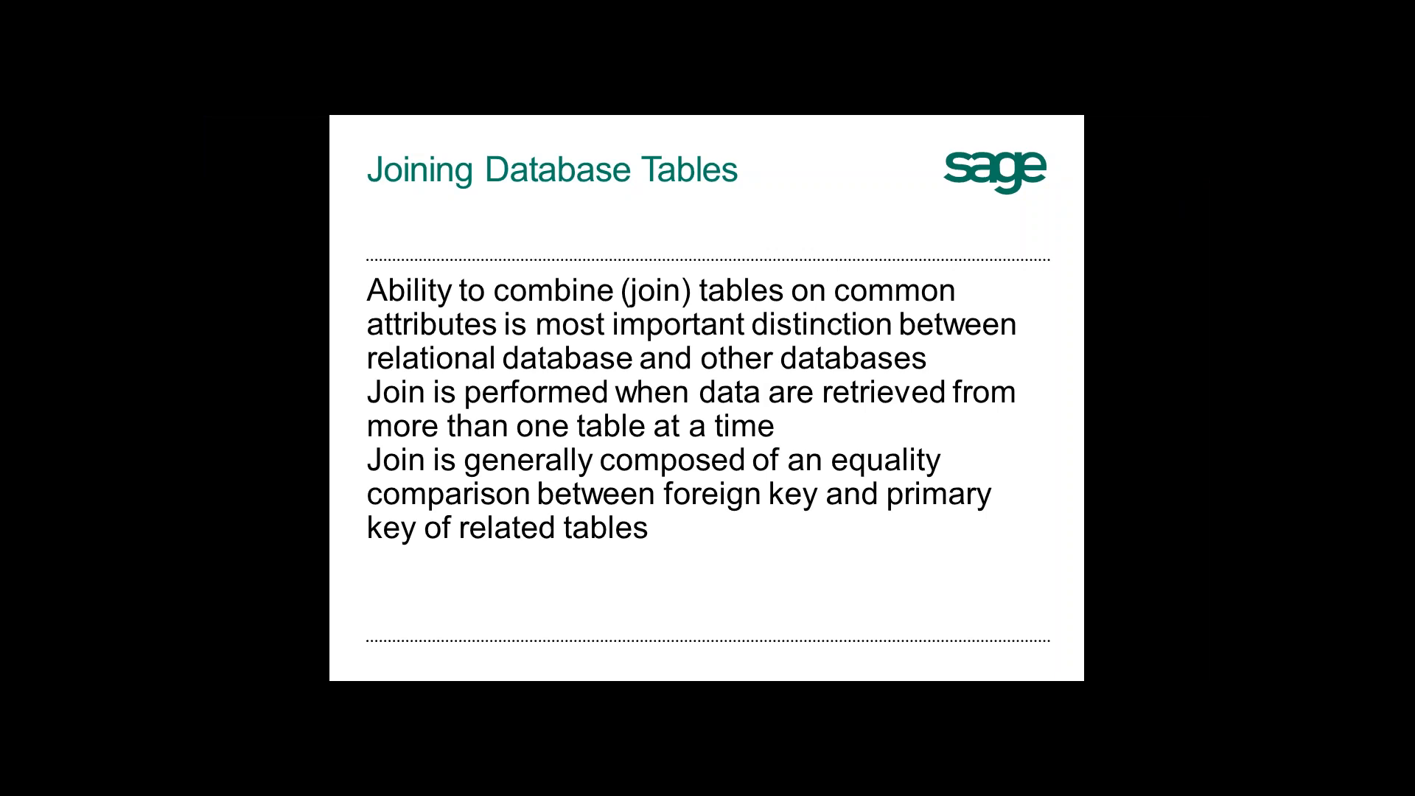
pyautogui.hotkey('alt', 'Tab')
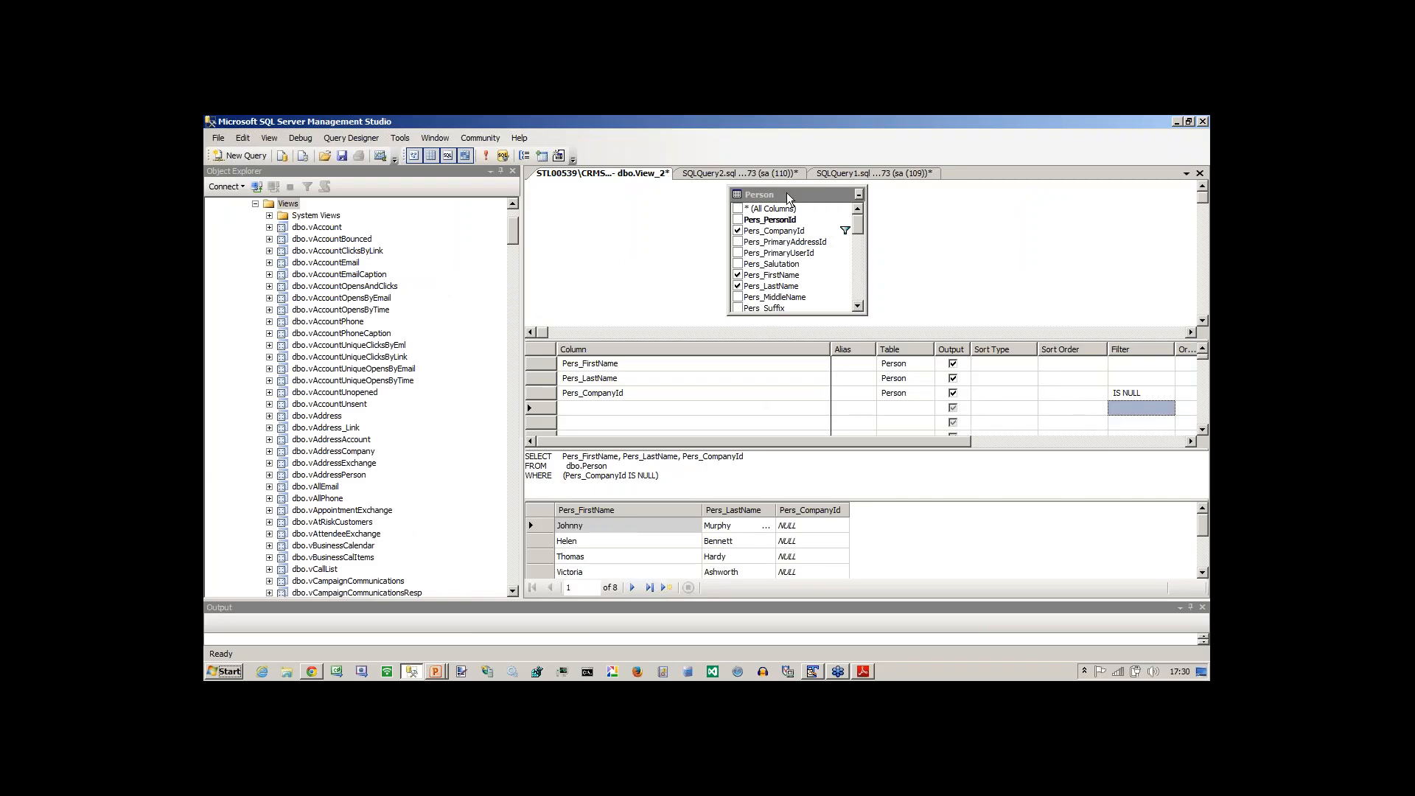
# In SQLQuery1.sql, change the LIKE pattern of the custom_views query to '% outer %'.
pyautogui.click(873, 173)
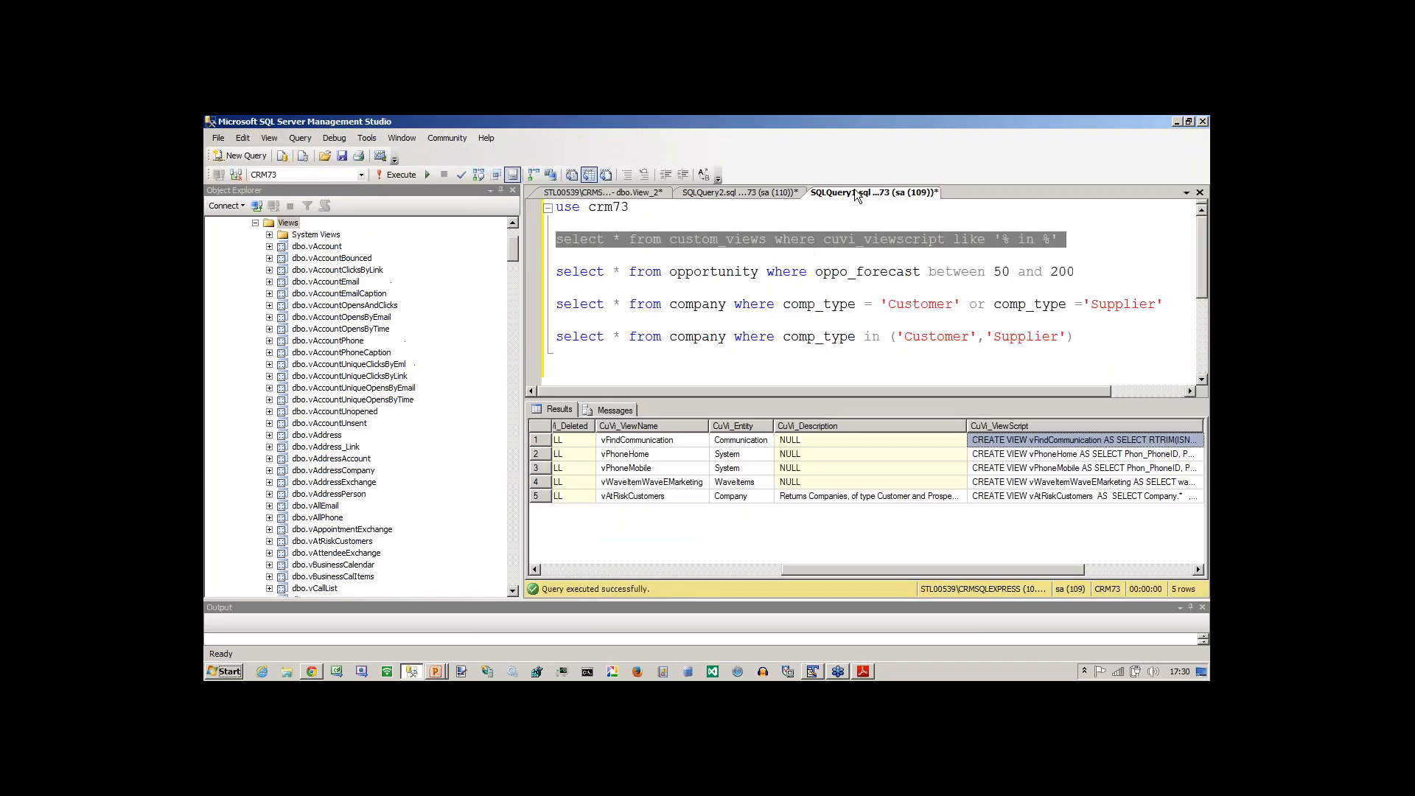
pyautogui.click(914, 290)
pyautogui.moveTo(790, 392); pyautogui.dragTo(863, 394)
pyautogui.moveTo(936, 243); pyautogui.dragTo(954, 246)
pyautogui.write('outer')
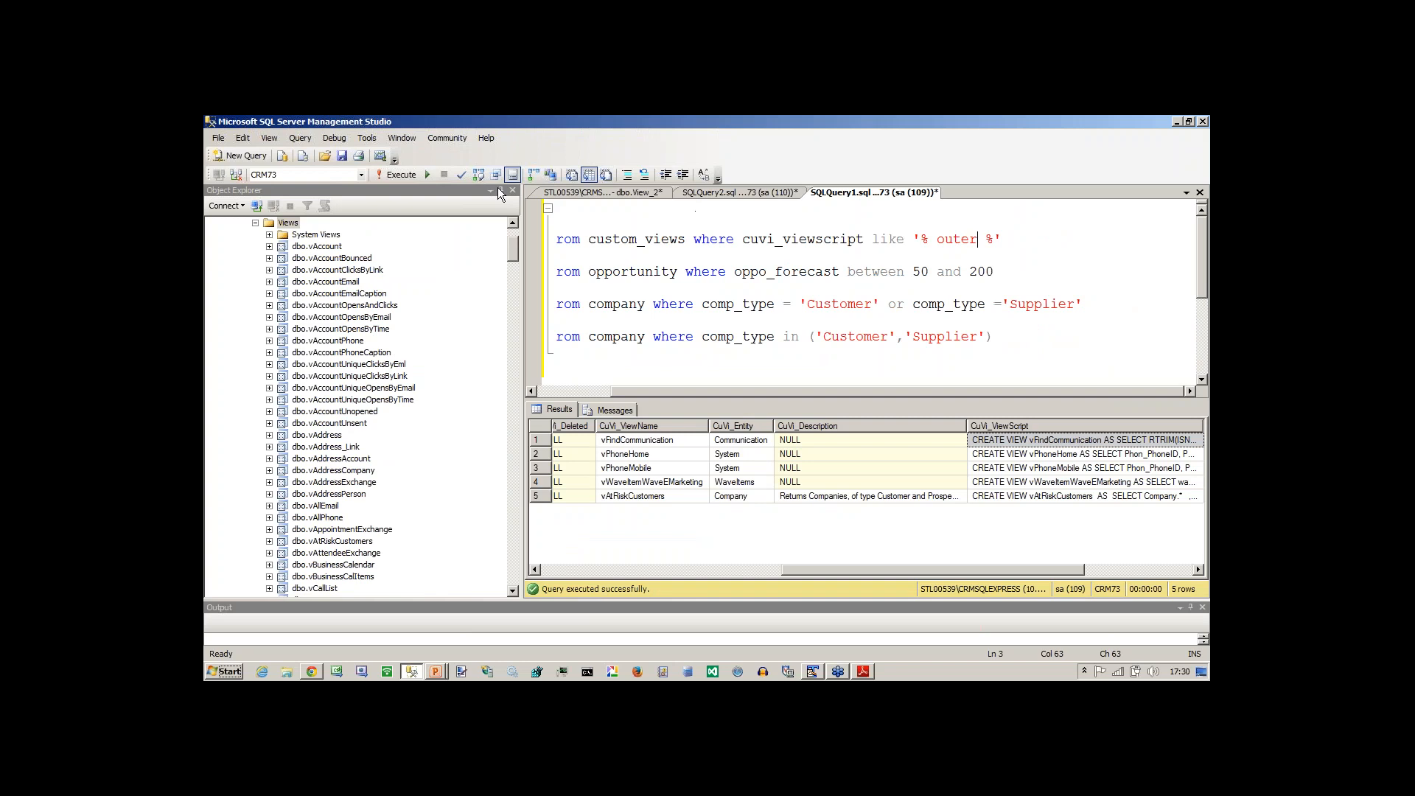
pyautogui.click(427, 175)
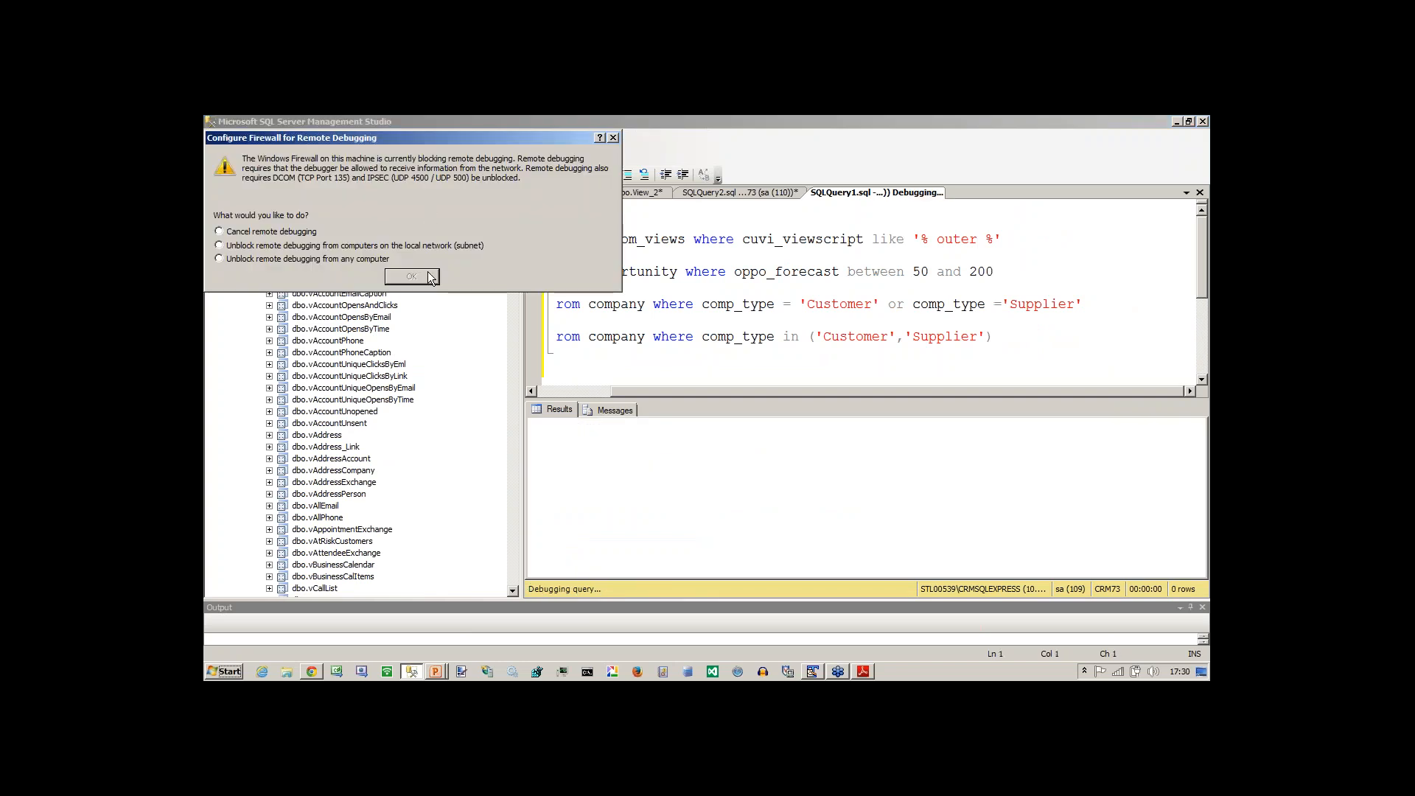
pyautogui.click(613, 138)
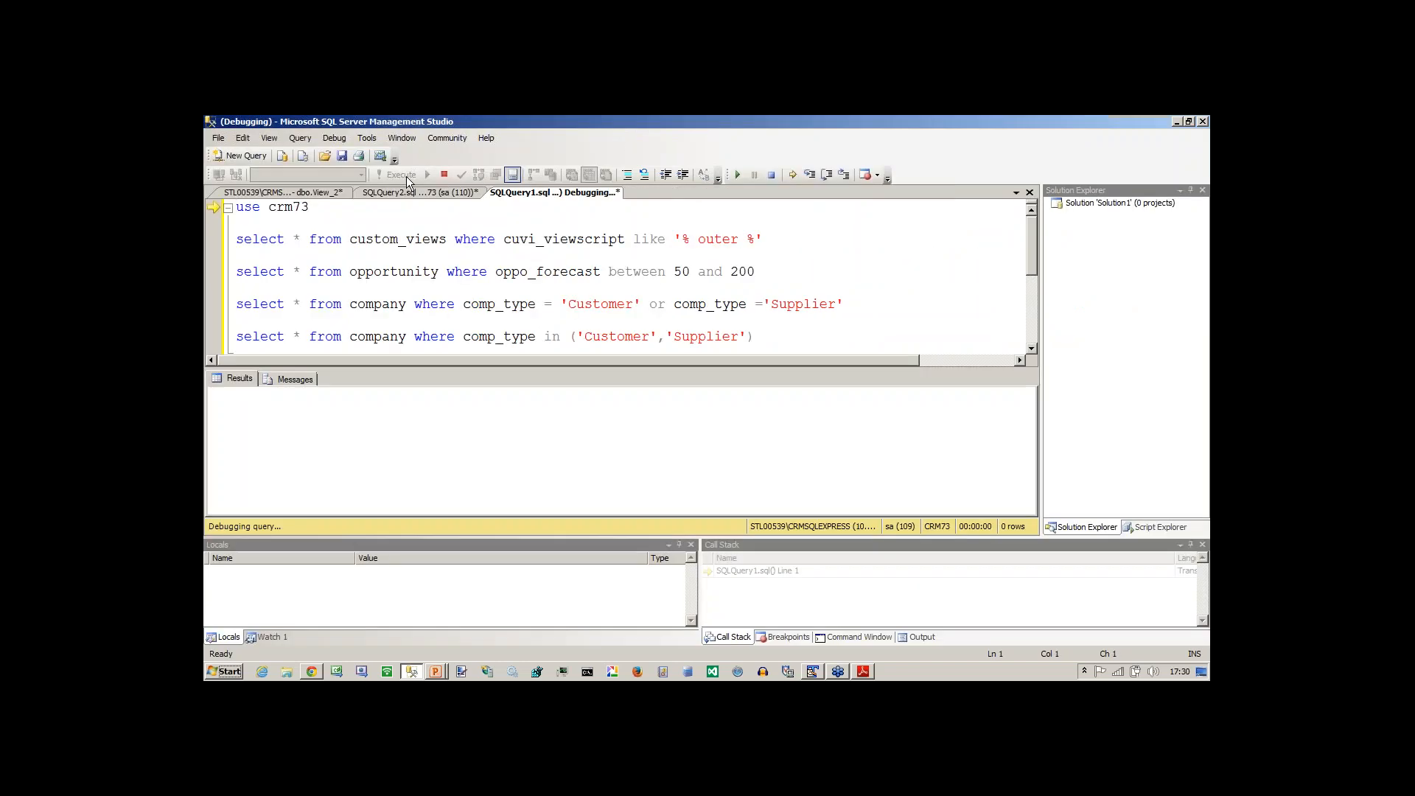
pyautogui.click(444, 175)
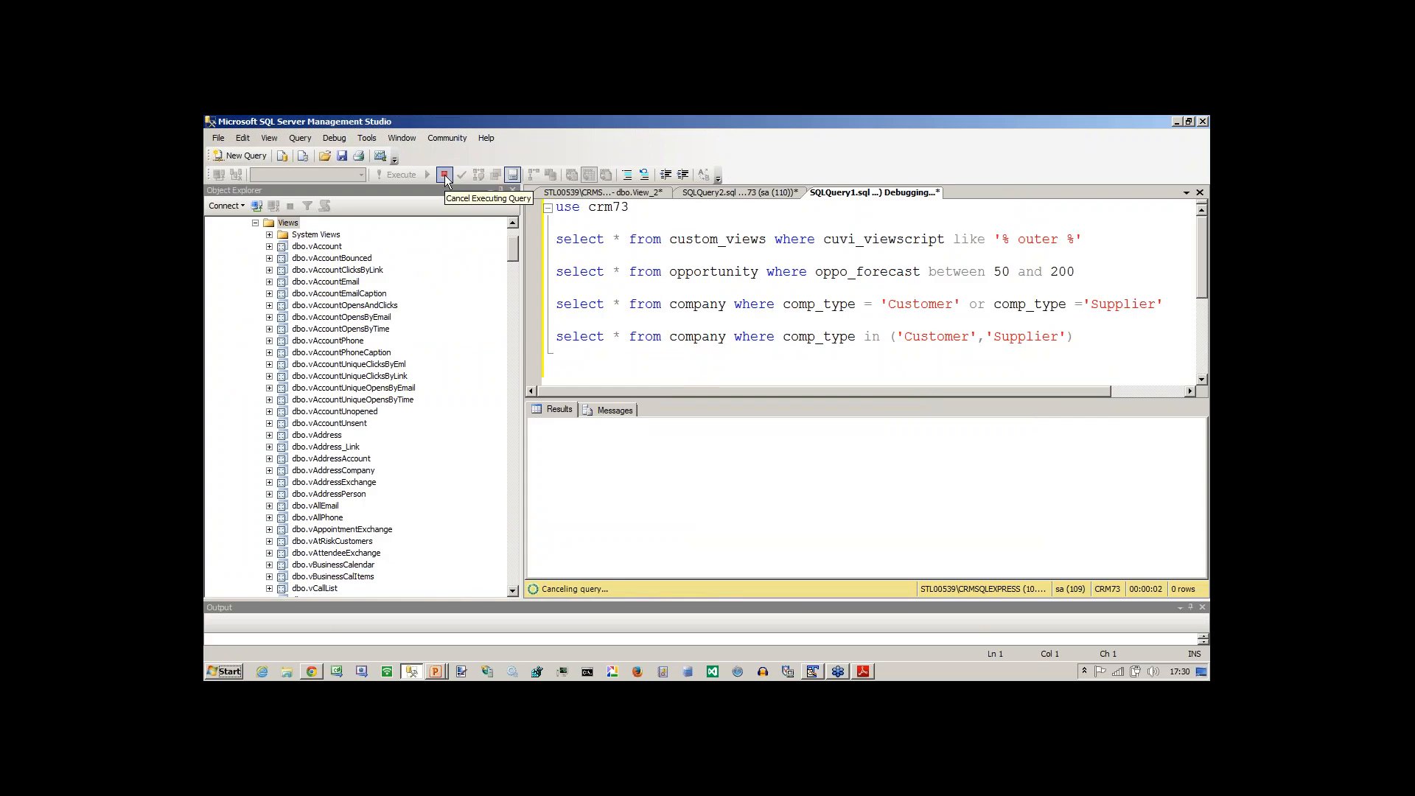
# Execute only the custom_views query that searches the view scripts for '% outer %'.
pyautogui.click(807, 286)
pyautogui.click(404, 176)
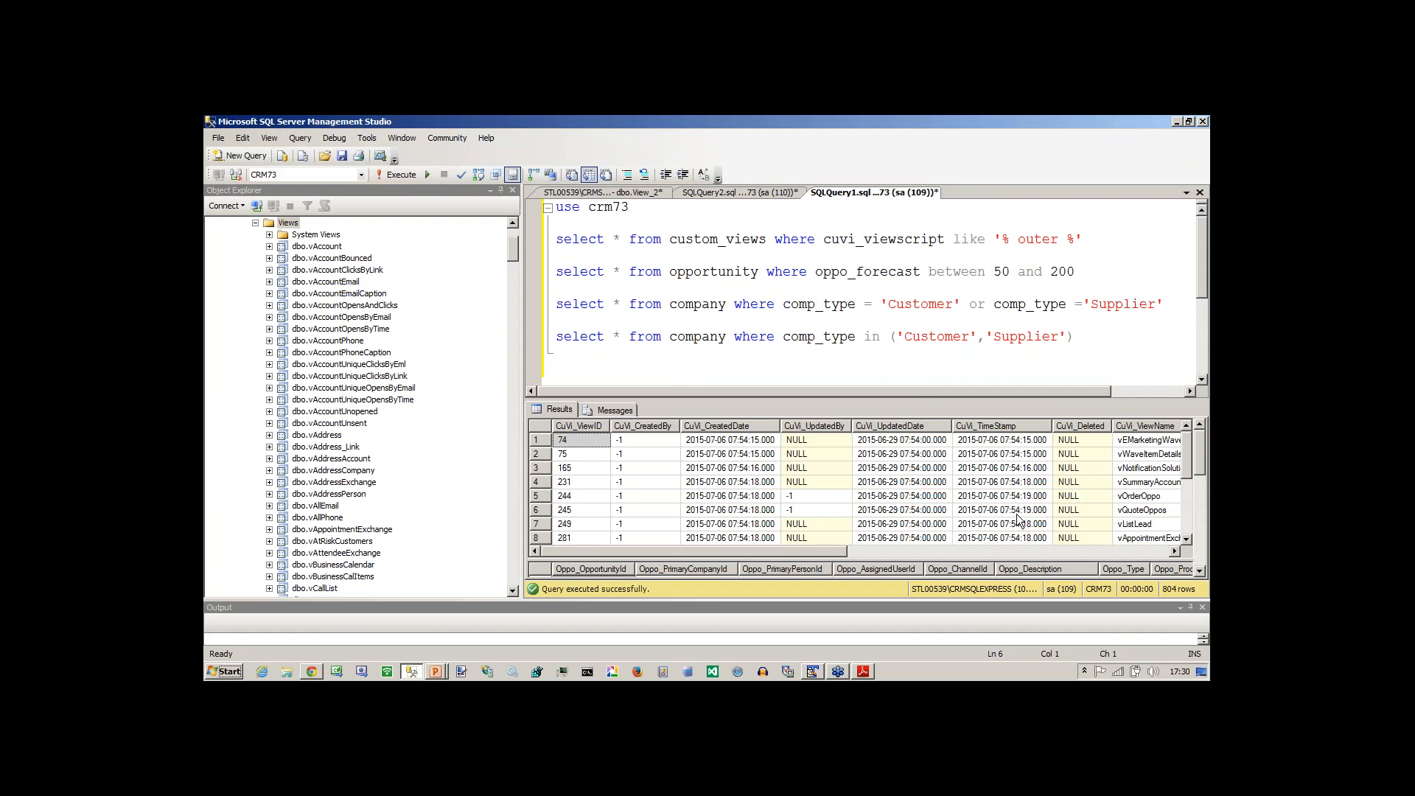
pyautogui.press('Up')
pyautogui.press('Up')
pyautogui.press('Up')
pyautogui.hotkey('shift', 'Down')
pyautogui.press('F5')
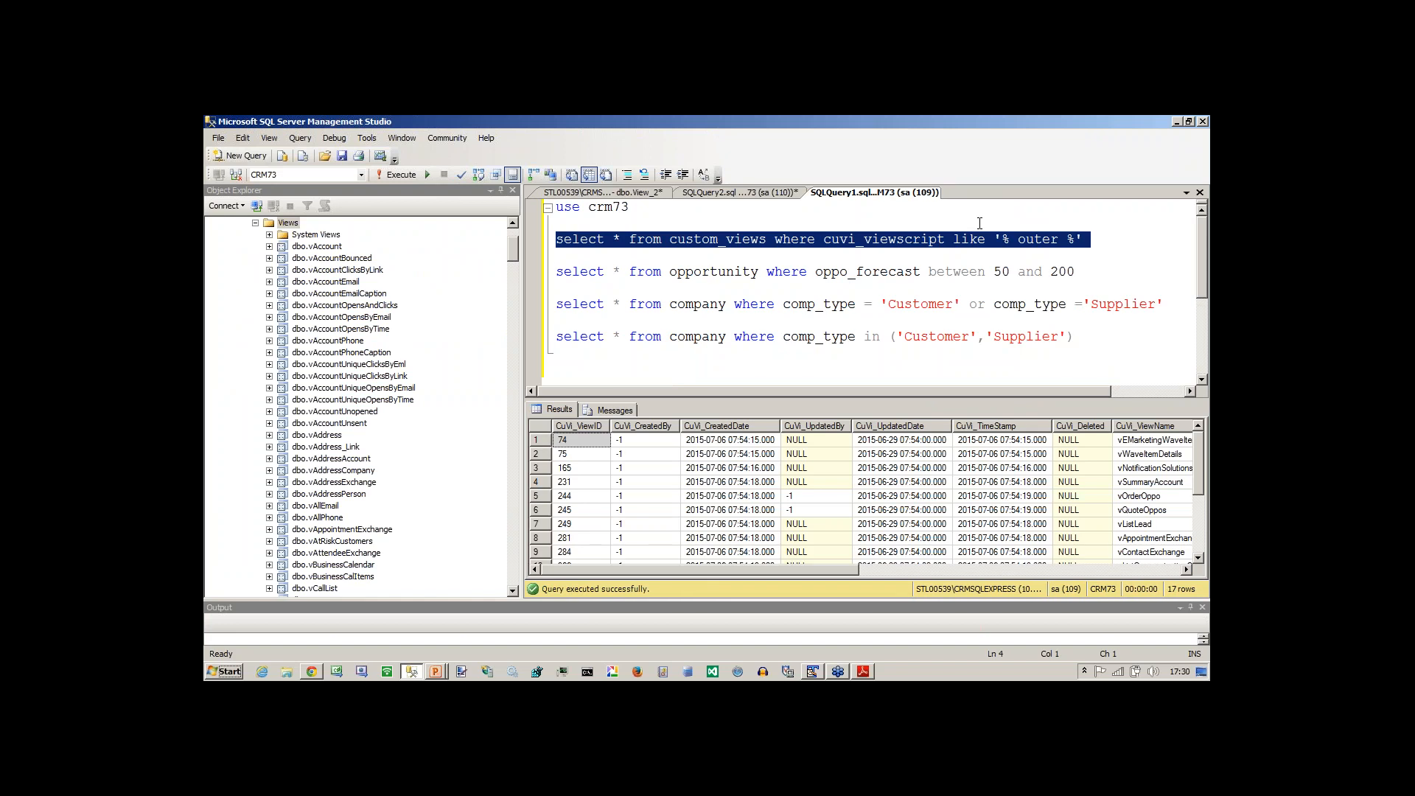
# Examine the Cuvi_ViewName values of the views whose scripts use outer joins.
pyautogui.click(1021, 473)
pyautogui.press('Right')
pyautogui.press('Right')
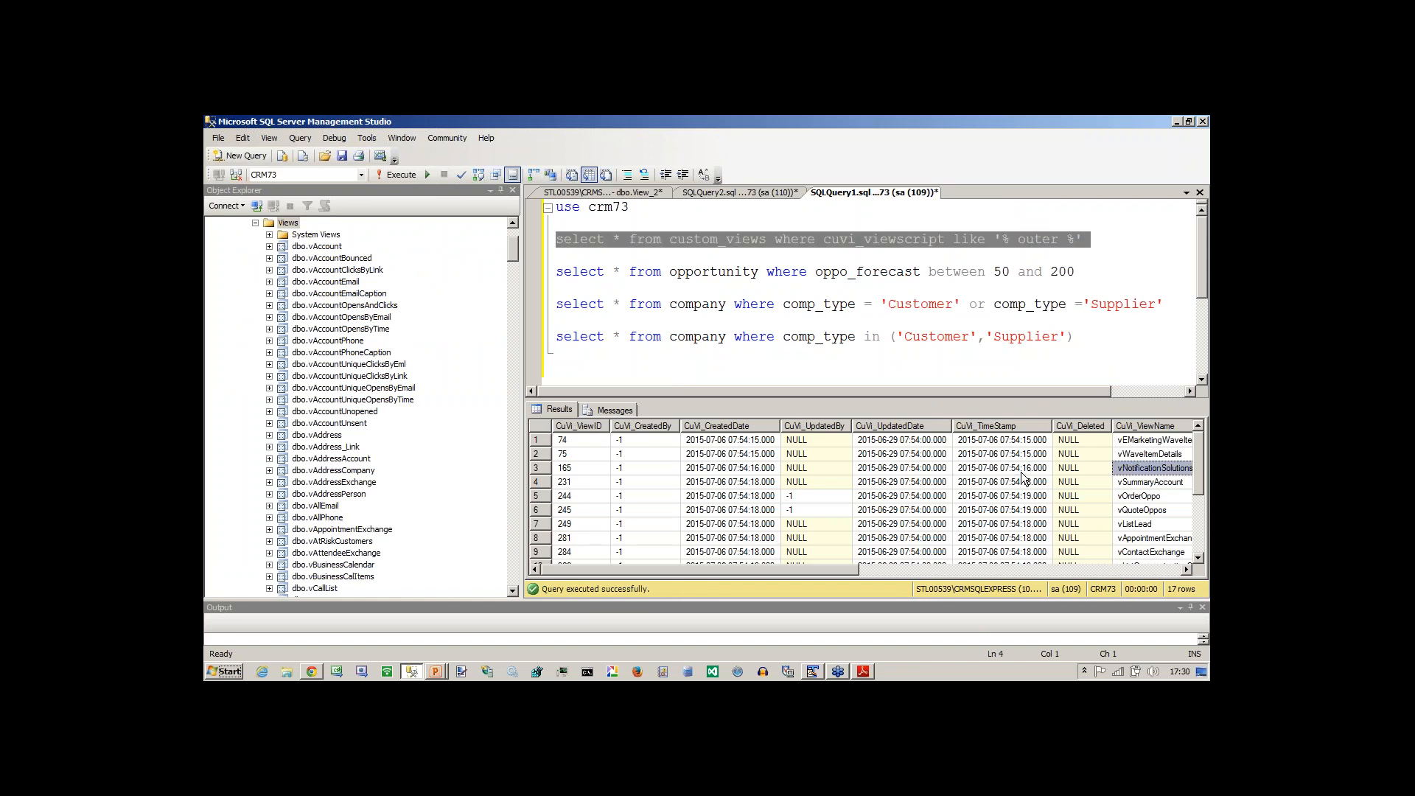
pyautogui.press('Down')
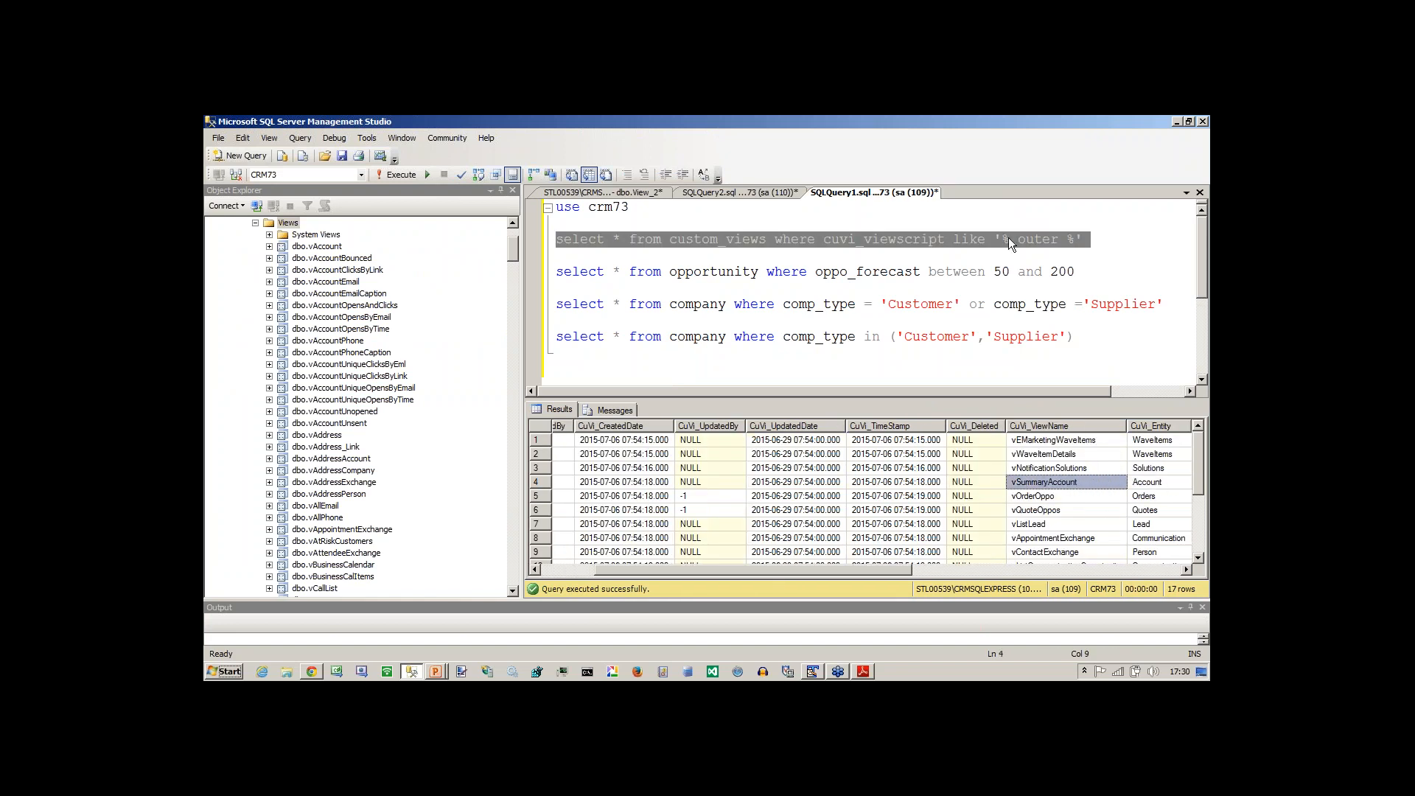
# Change the custom_views LIKE pattern to '% inner %' and execute only that query.
pyautogui.doubleClick(1045, 246)
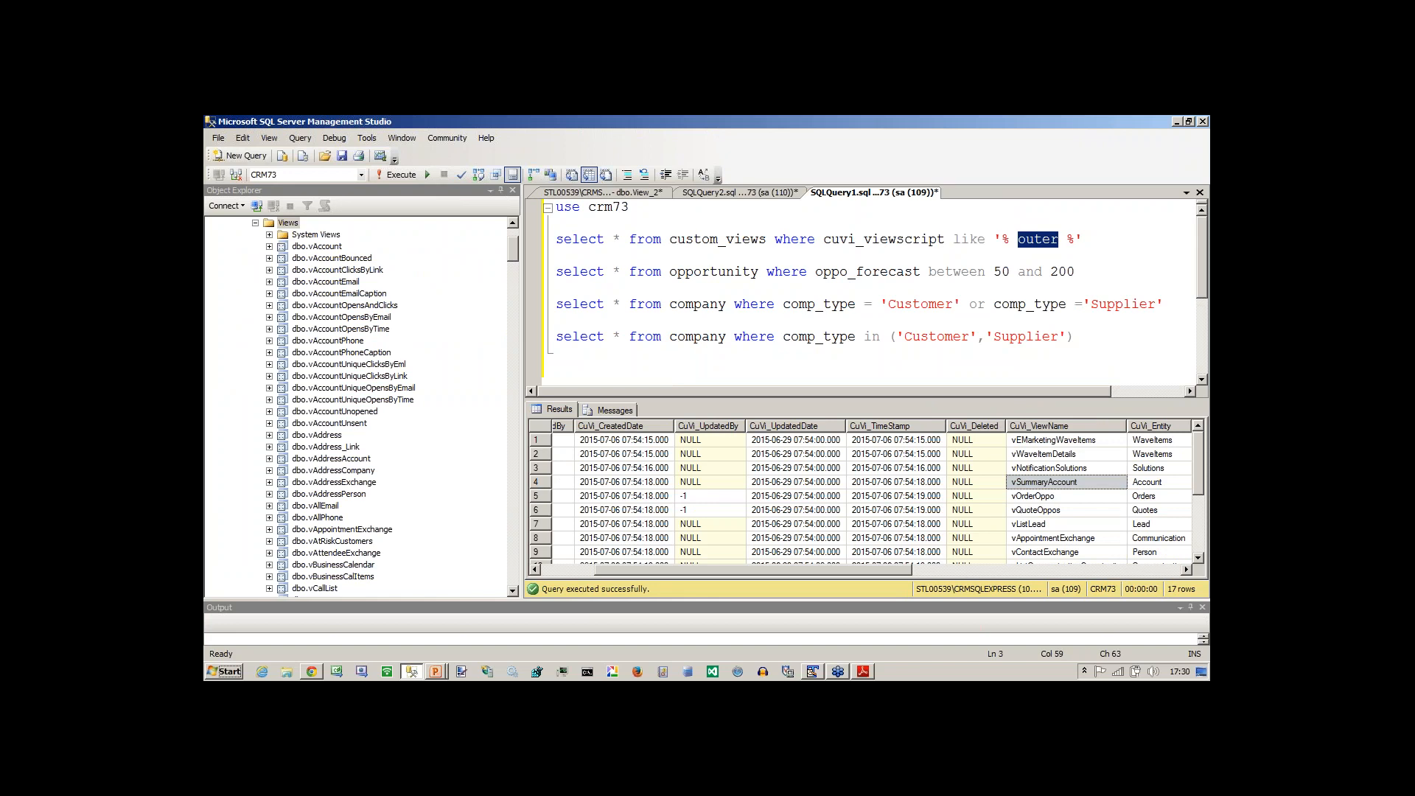
pyautogui.write('inner')
pyautogui.press('Home')
pyautogui.hotkey('shift', 'Down')
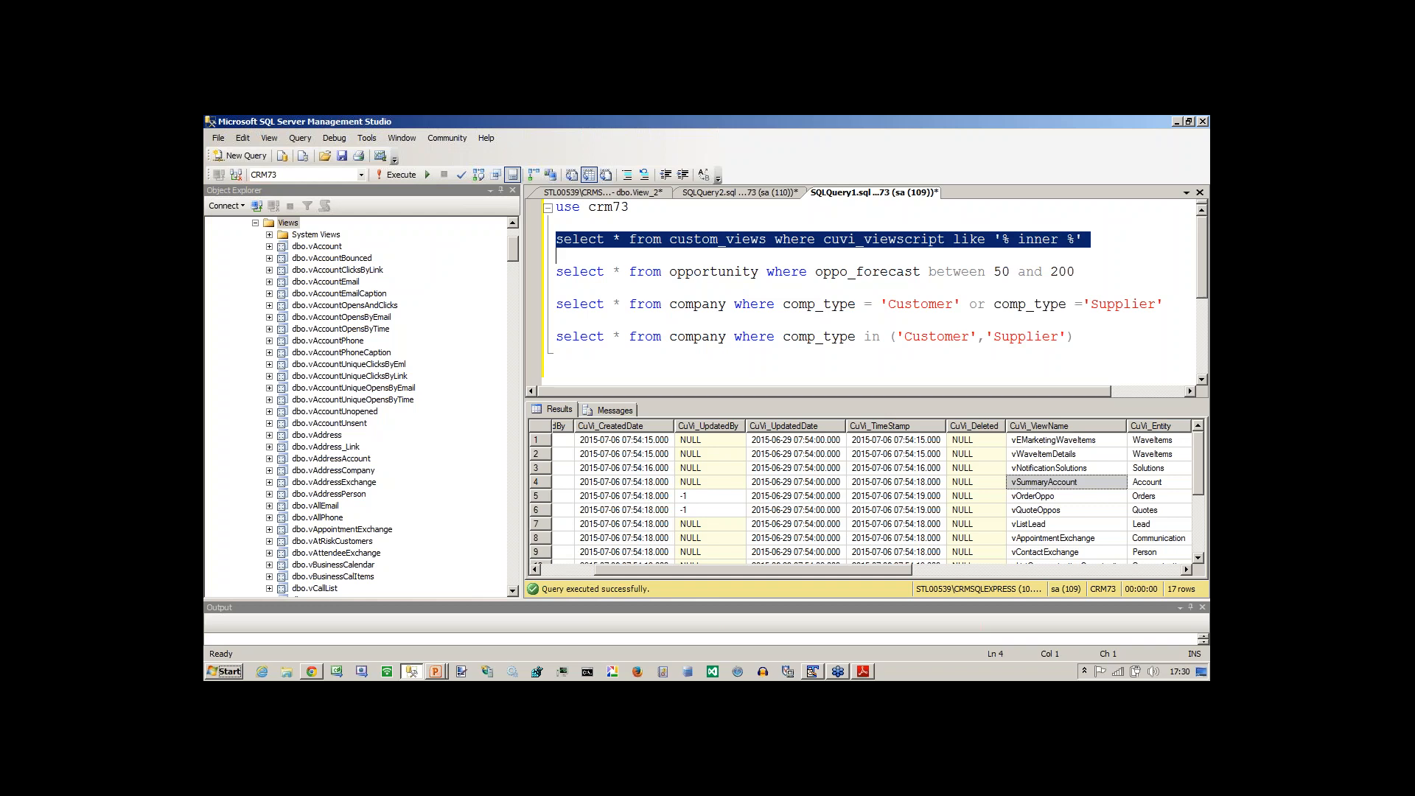
pyautogui.press('F5')
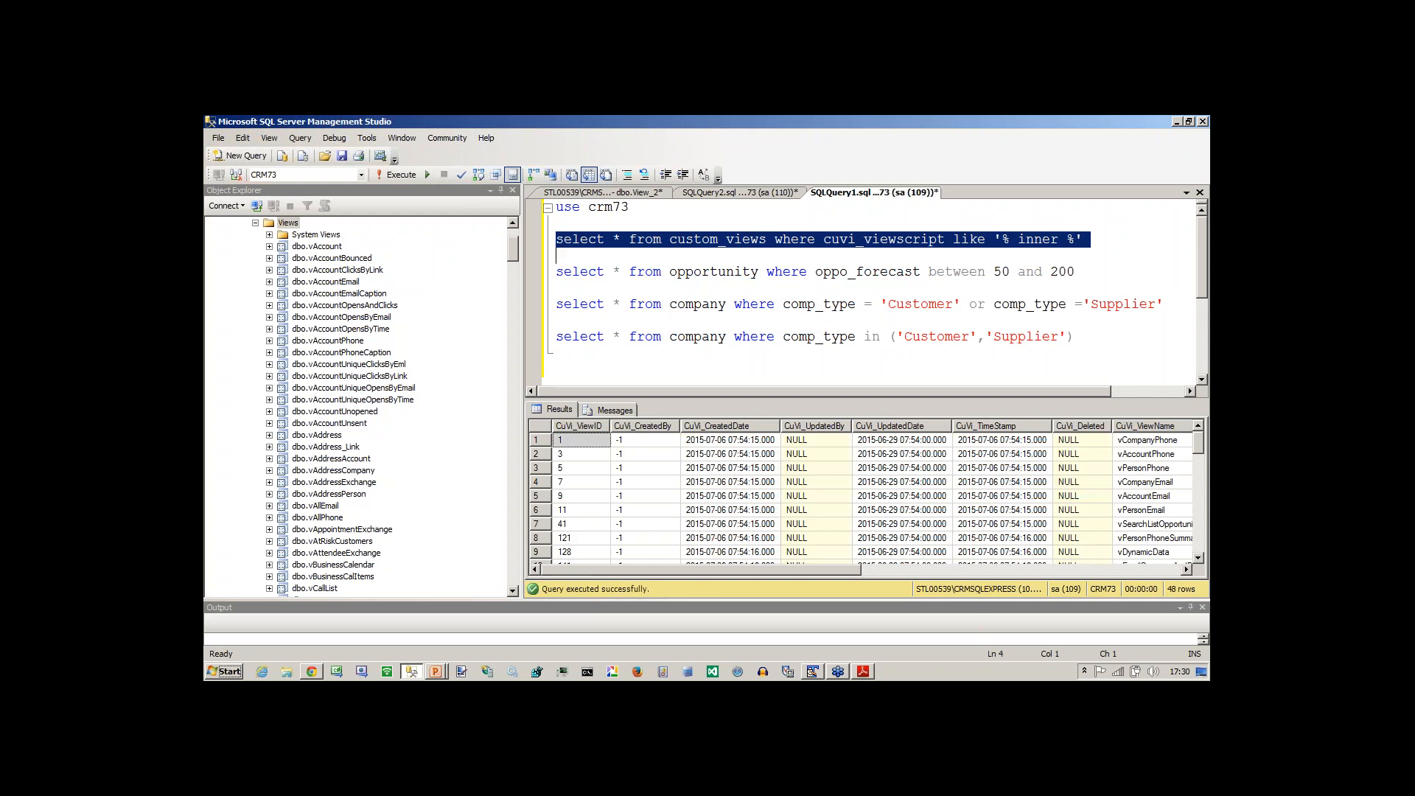
# Examine the view names and entities of the views whose scripts use inner joins.
pyautogui.click(841, 458)
pyautogui.press('Right')
pyautogui.press('Right')
pyautogui.press('Right')
pyautogui.press('Right')
pyautogui.press('Right')
pyautogui.press('Down')
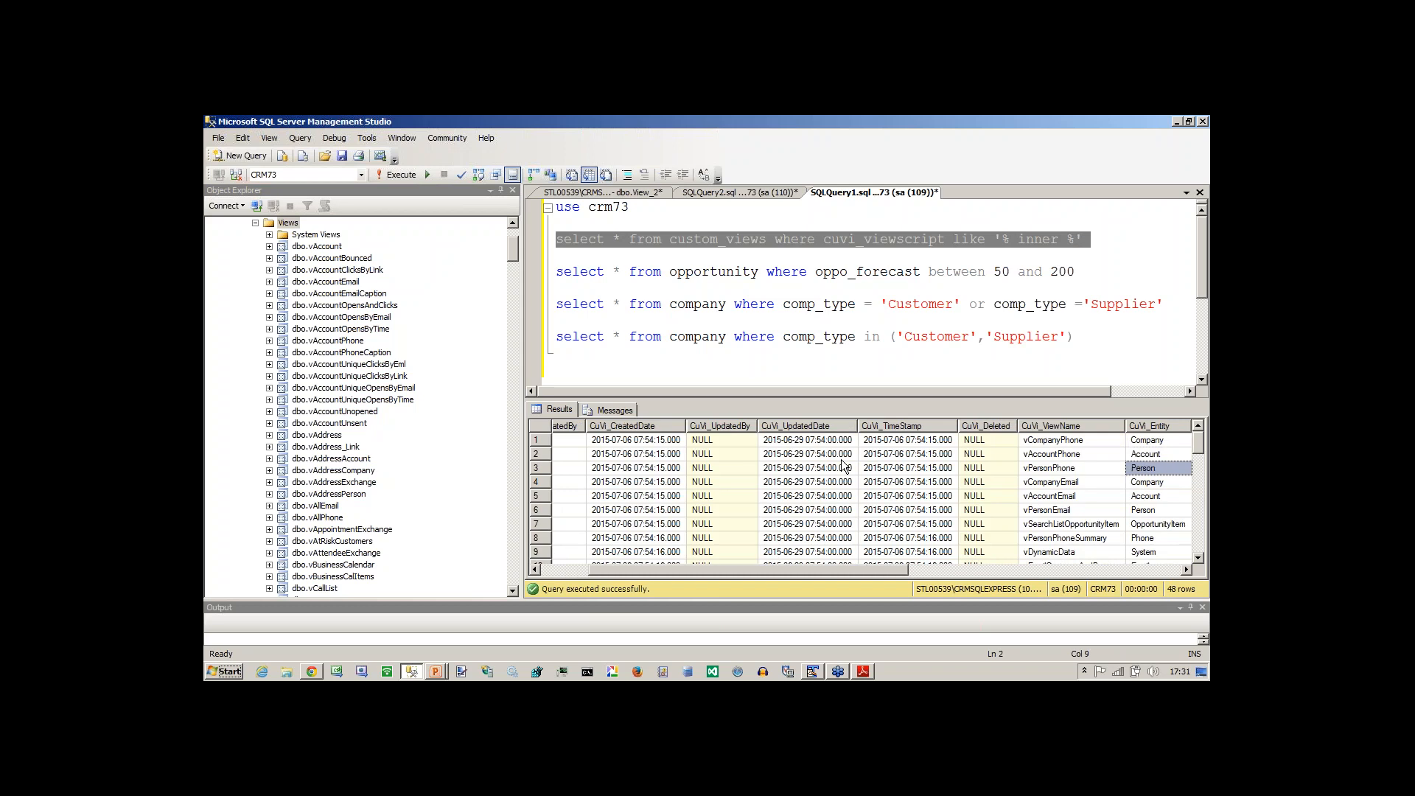
pyautogui.press('Down')
pyautogui.press('Down')
pyautogui.press('Down')
pyautogui.press('Down')
pyautogui.press('Down')
pyautogui.press('Down')
pyautogui.press('Down')
pyautogui.press('Down')
pyautogui.press('Down')
pyautogui.press('Down')
pyautogui.press('Down')
pyautogui.press('Down')
pyautogui.press('Down')
pyautogui.press('Down')
pyautogui.press('Down')
pyautogui.press('Down')
pyautogui.press('Down')
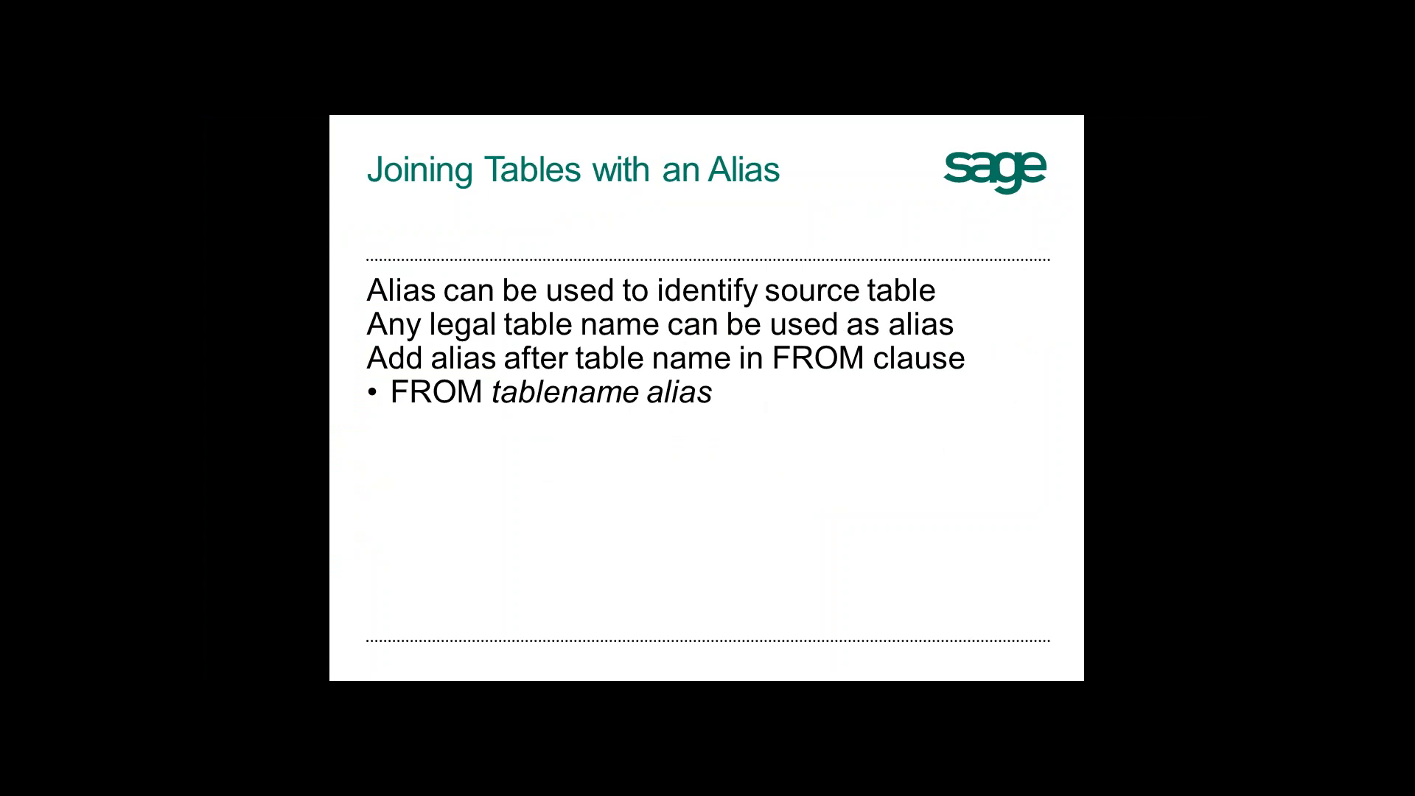
pyautogui.press('Right')
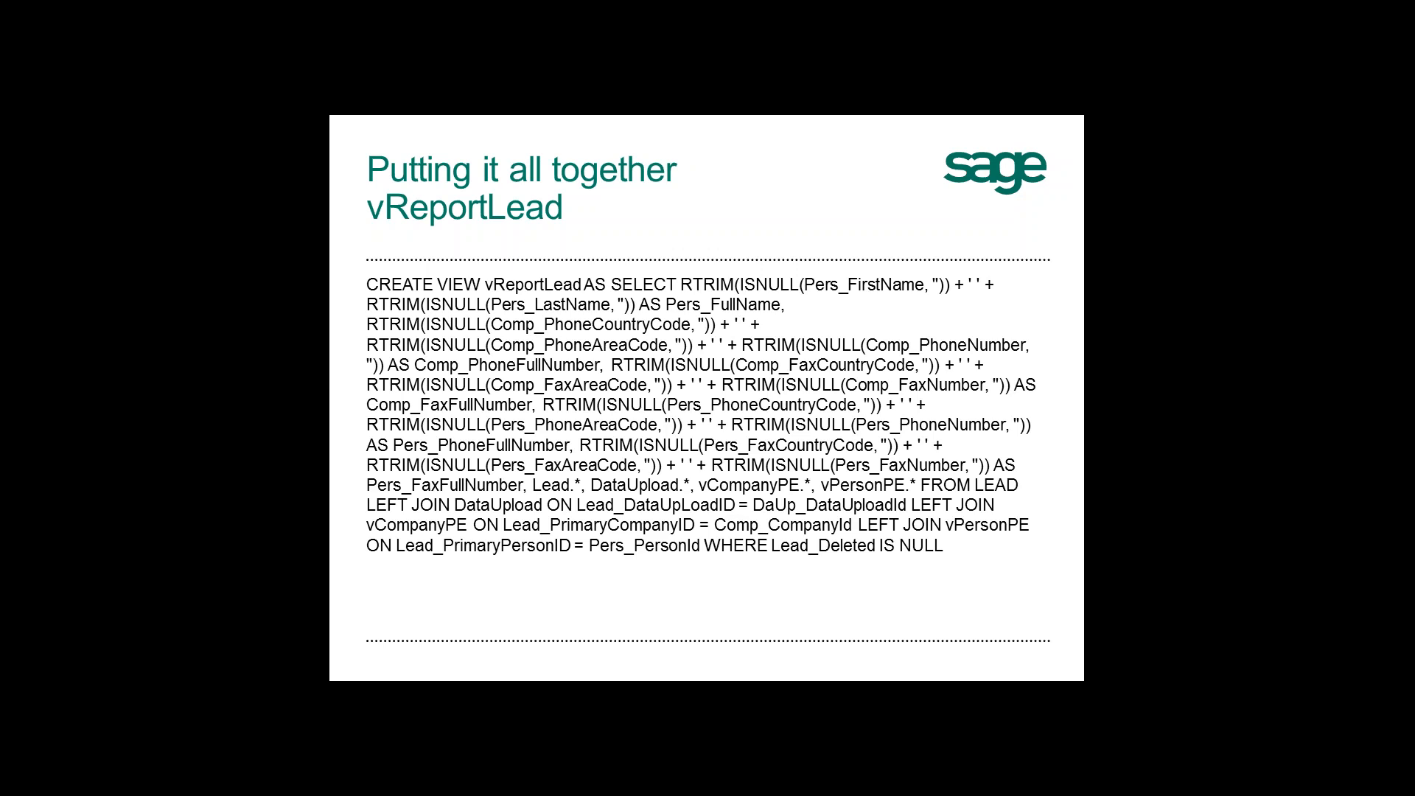
# Switch to Sage CRM in Chrome and open the list of views in the Company customisation.
pyautogui.hotkey('alt', 'Tab')
pyautogui.hotkey('alt', 'Tab')
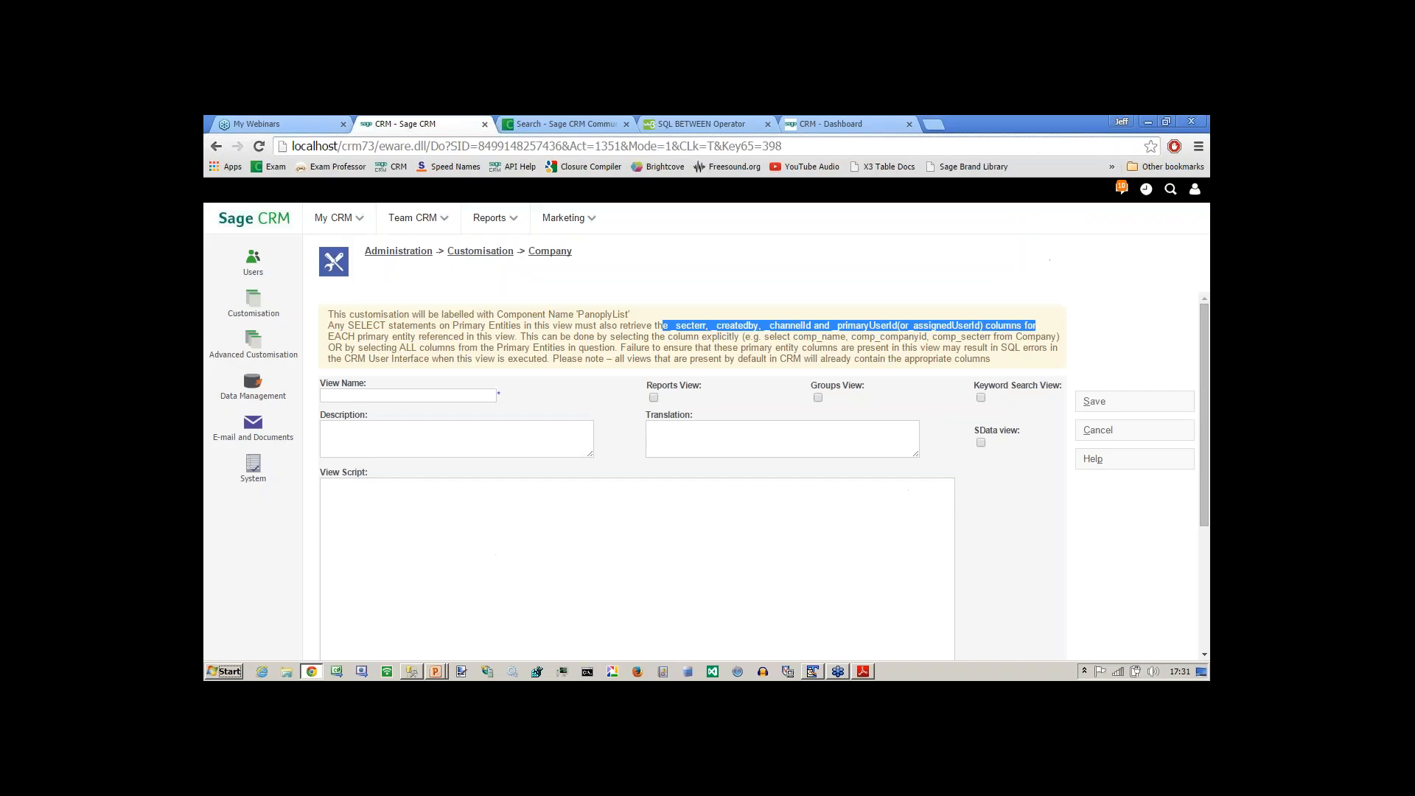
pyautogui.click(496, 252)
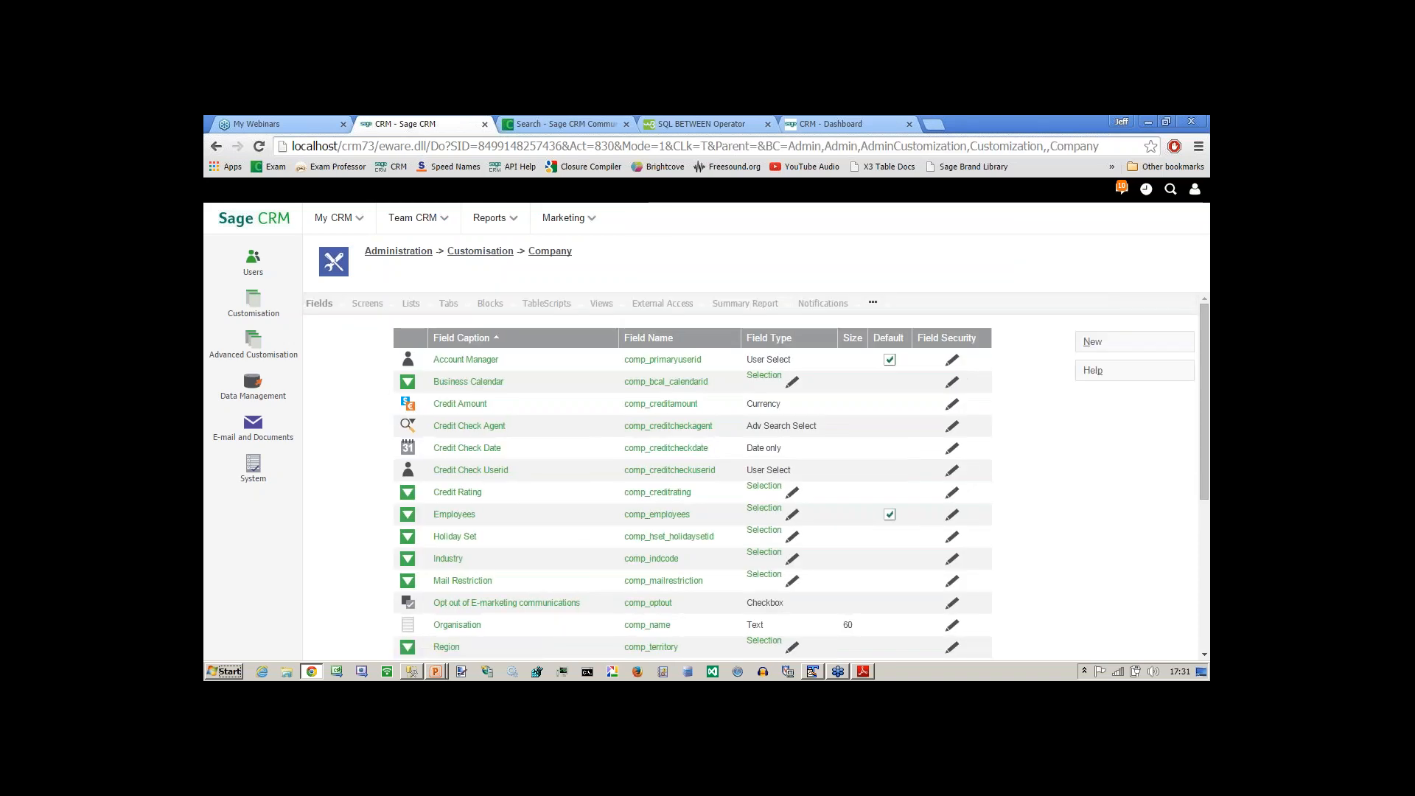
pyautogui.click(601, 304)
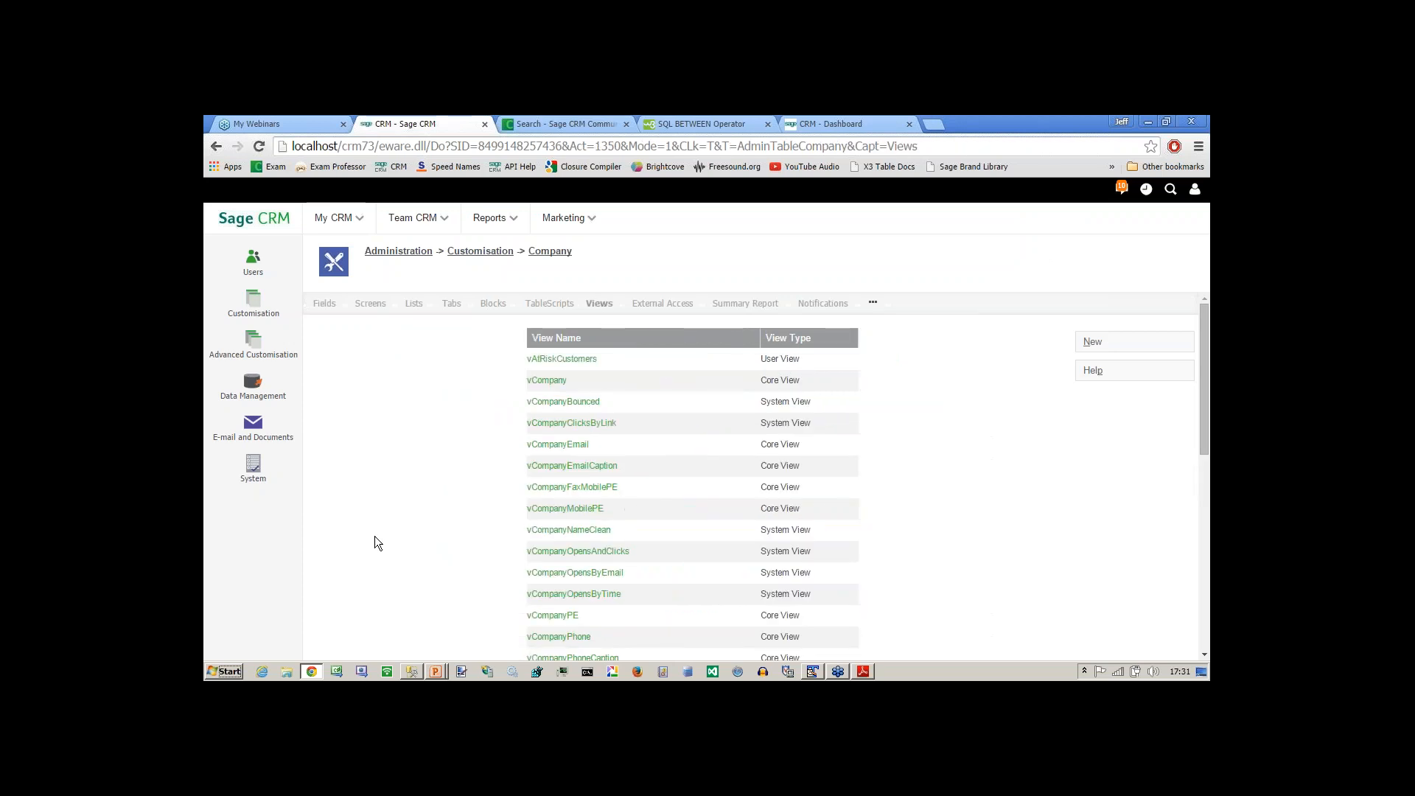
# Check the view types in the Company view list and open vCompanyEmail to read its view script.
pyautogui.scroll(-1, 374, 538)
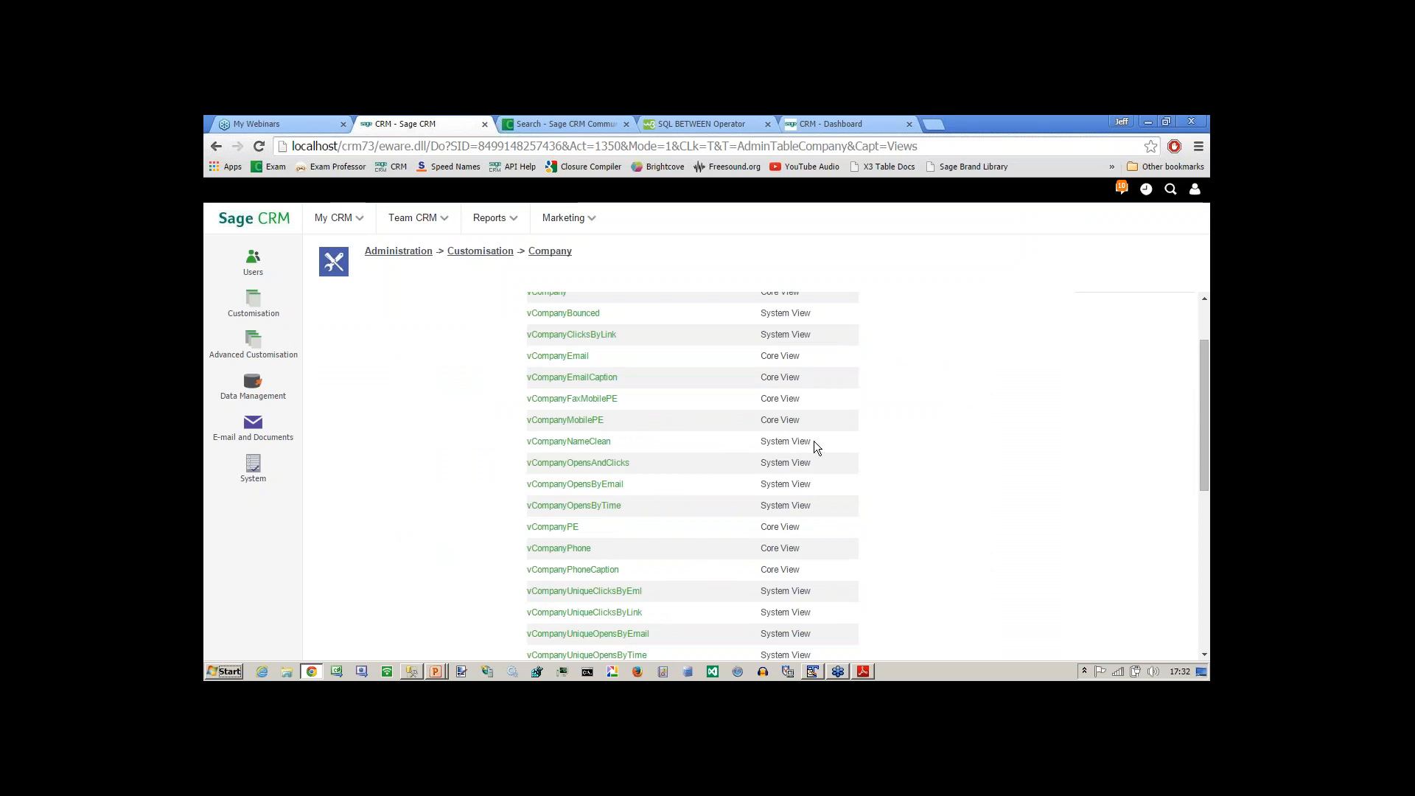
pyautogui.moveTo(813, 441); pyautogui.dragTo(763, 440)
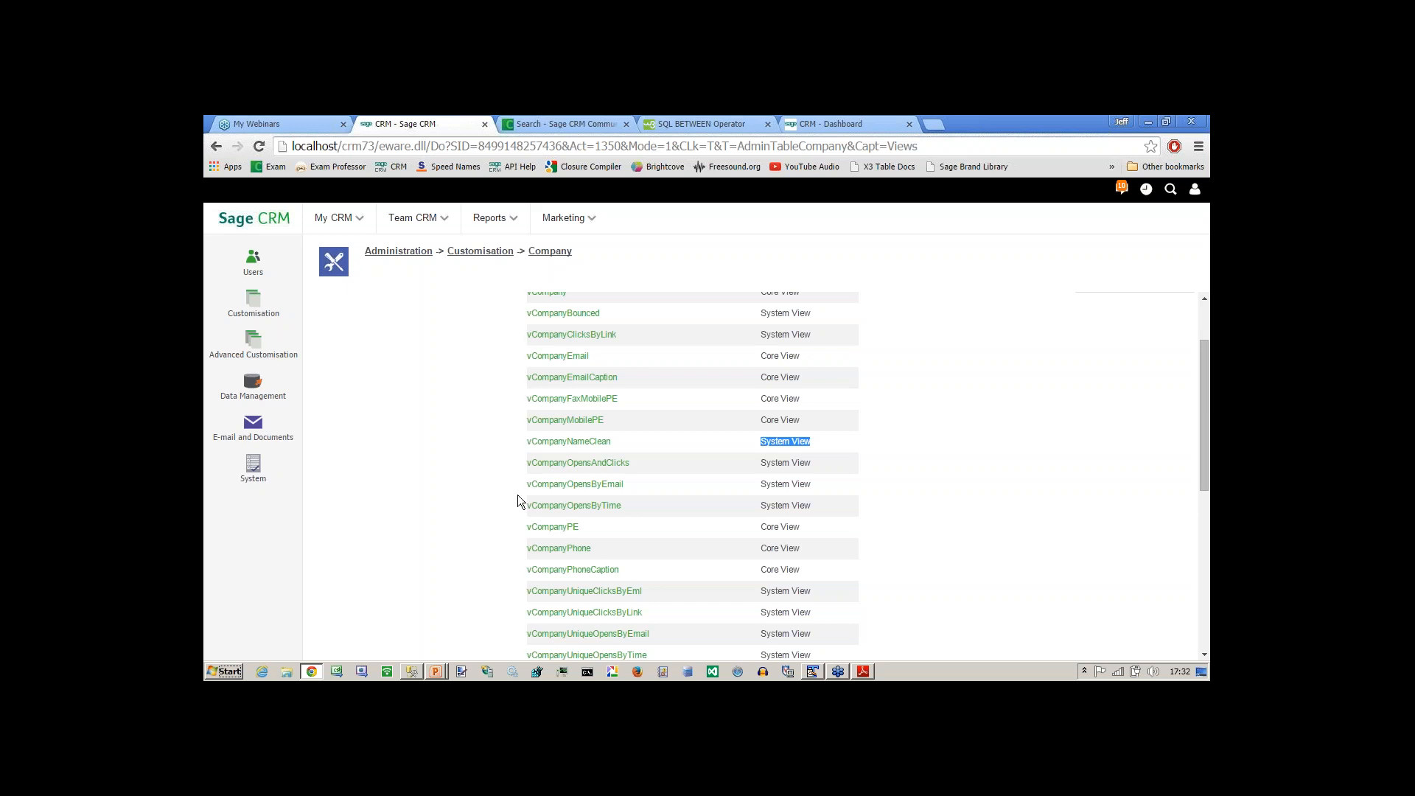
pyautogui.click(554, 357)
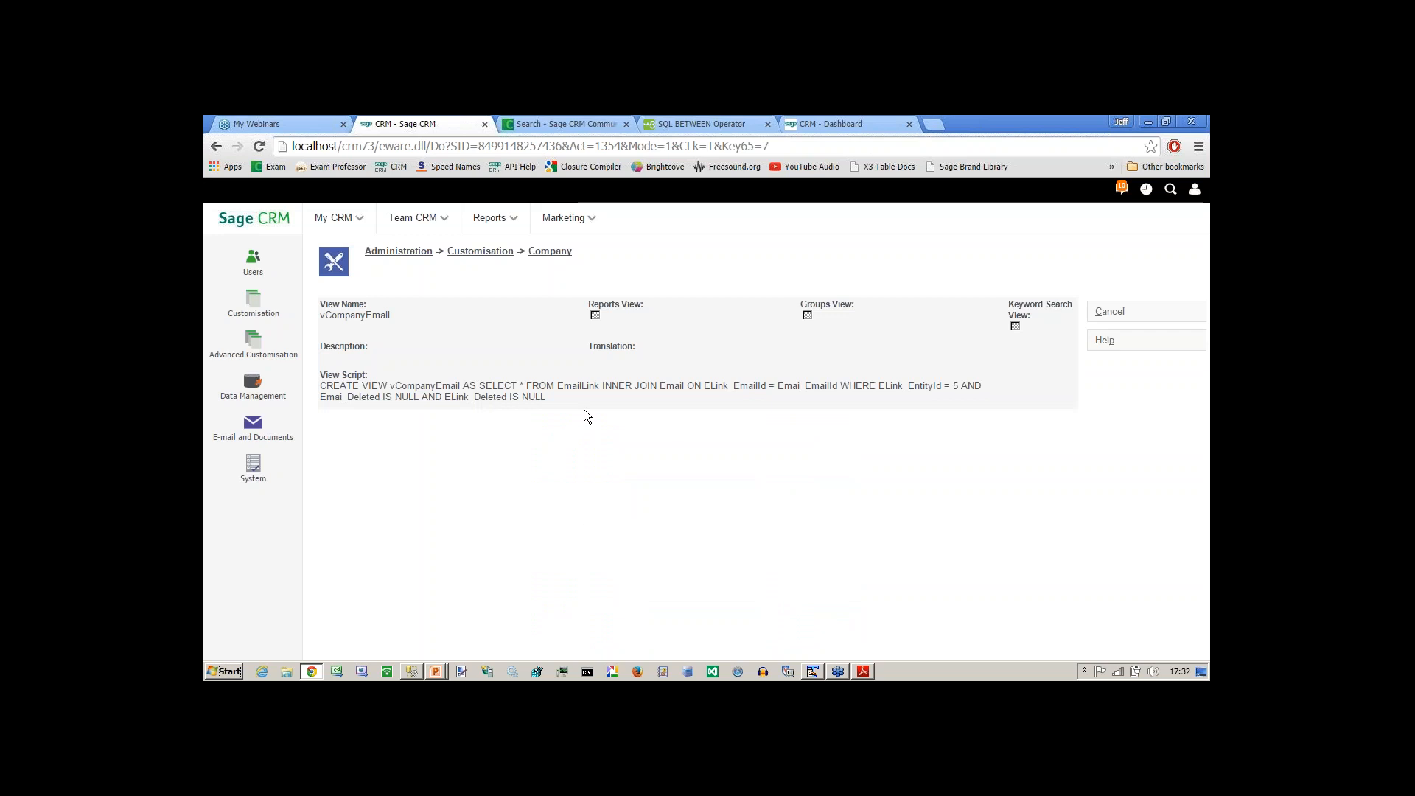
pyautogui.hotkey('alt', 'Tab')
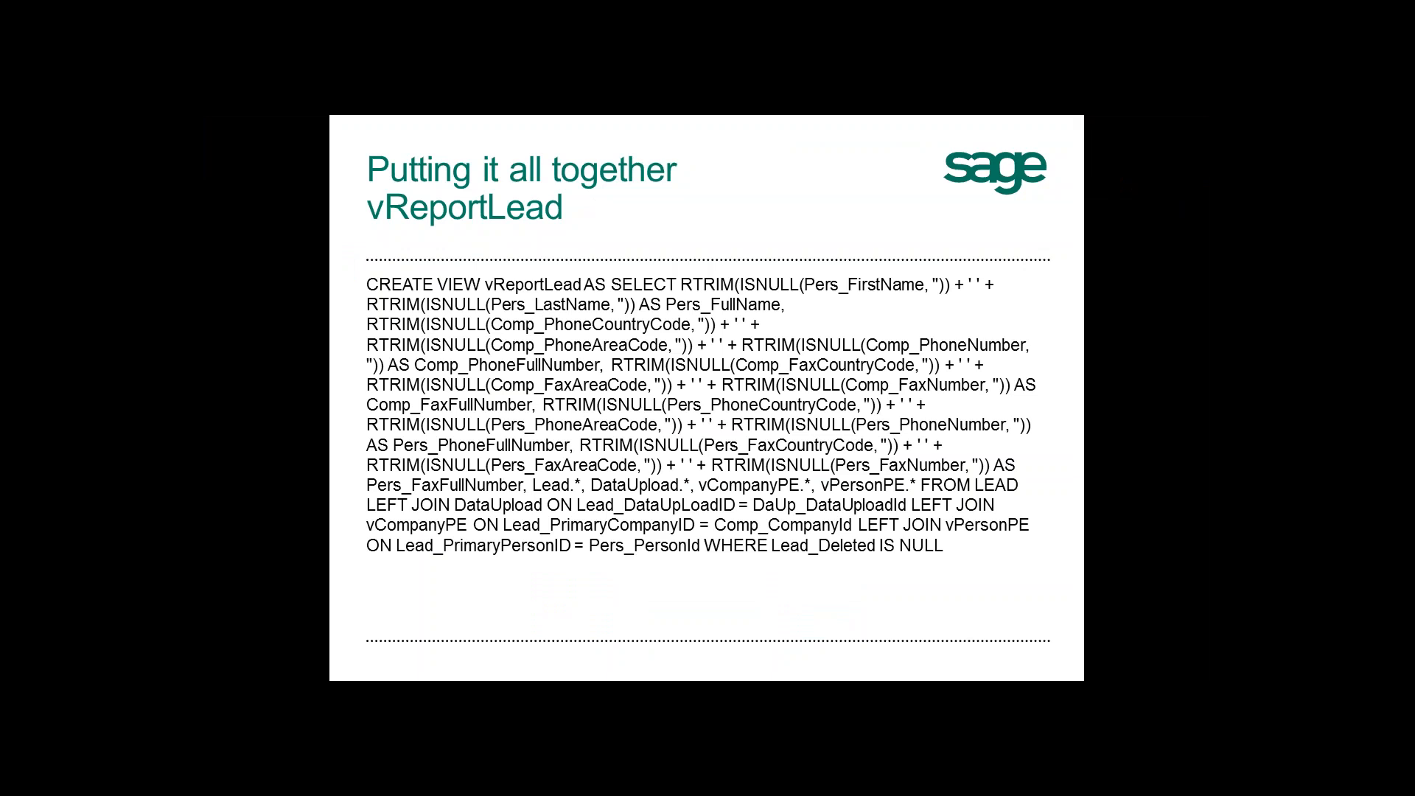
pyautogui.press('Right')
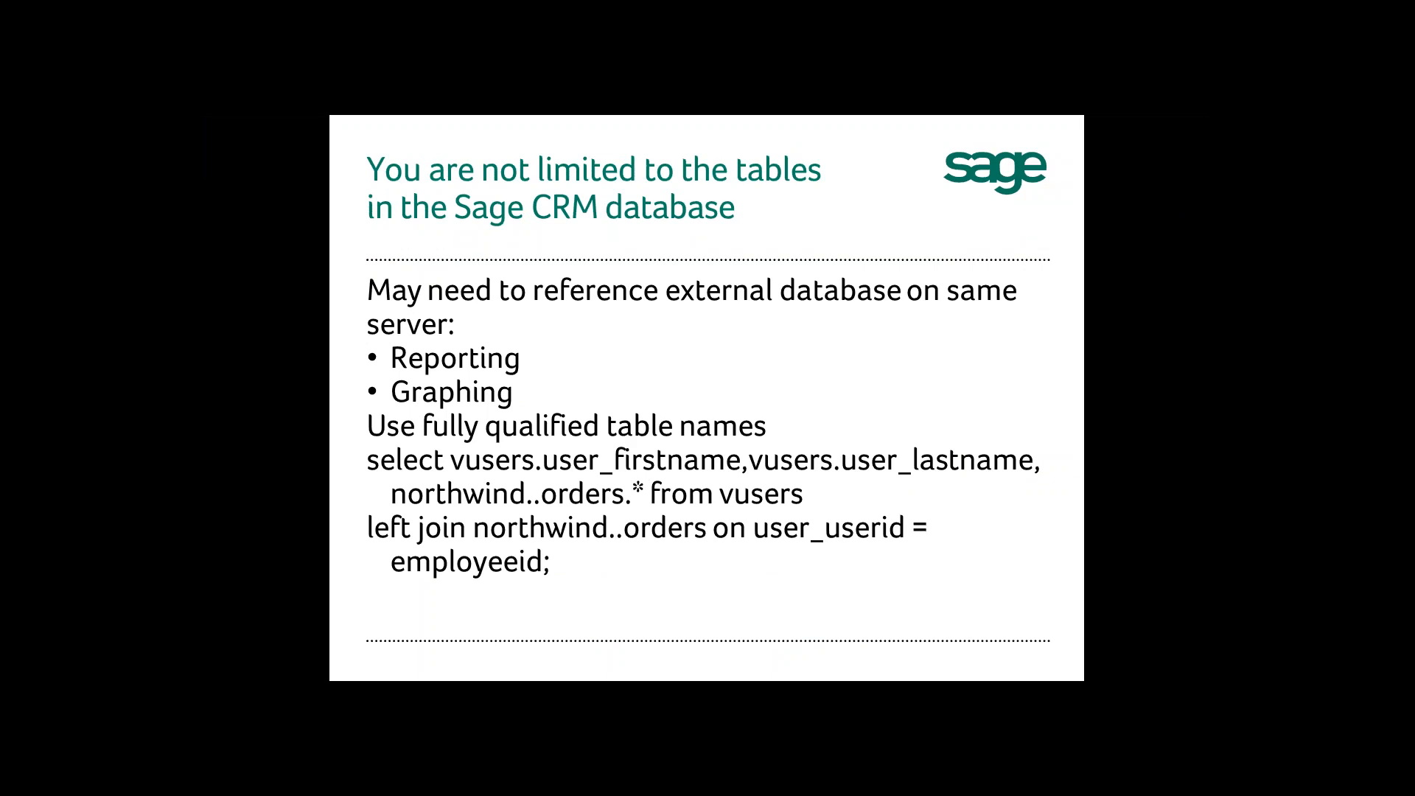
# Switch to the View_2 designer in SQL Server Management Studio and collapse the Views folder of the CRM73 database.
pyautogui.hotkey('alt', 'Tab')
pyautogui.hotkey('alt', 'Tab')
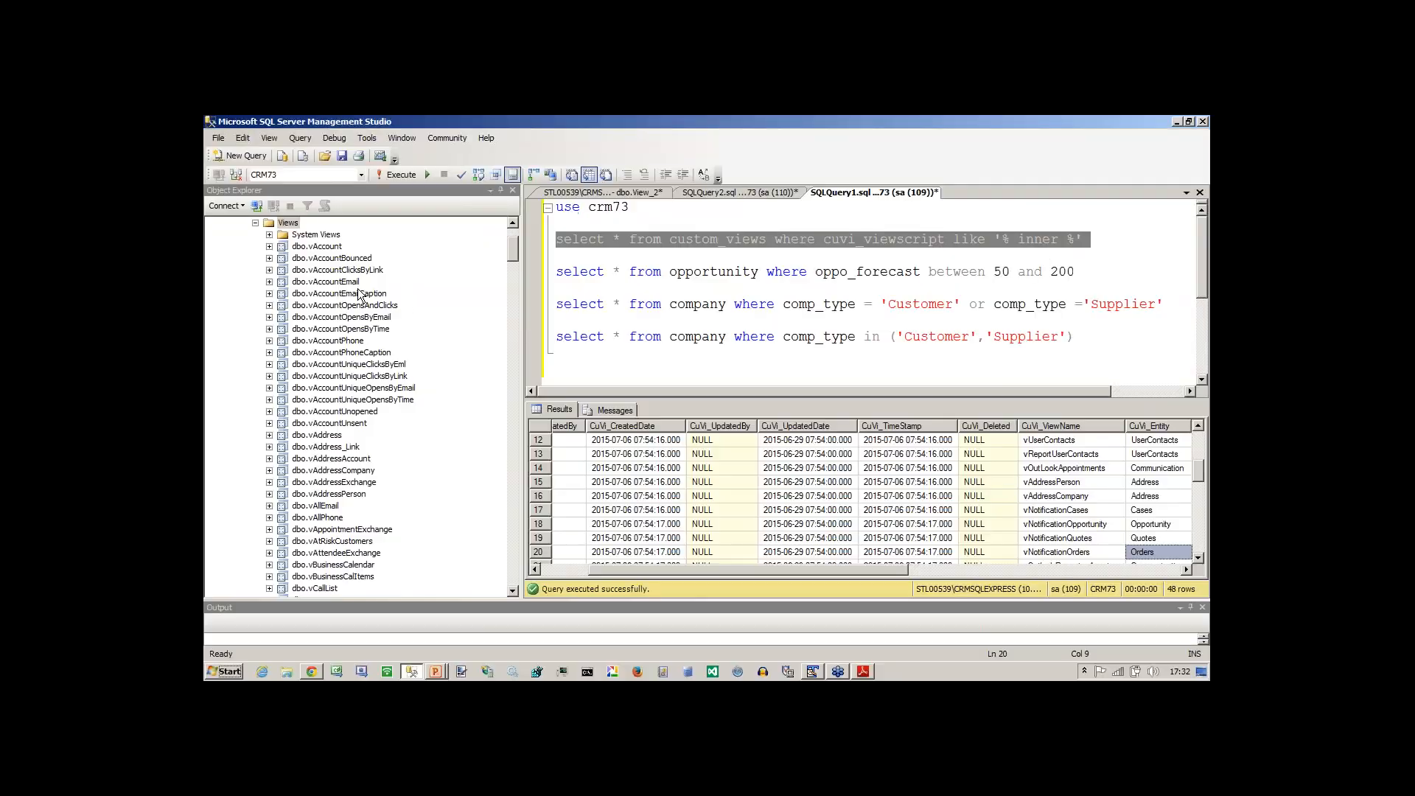
pyautogui.click(641, 192)
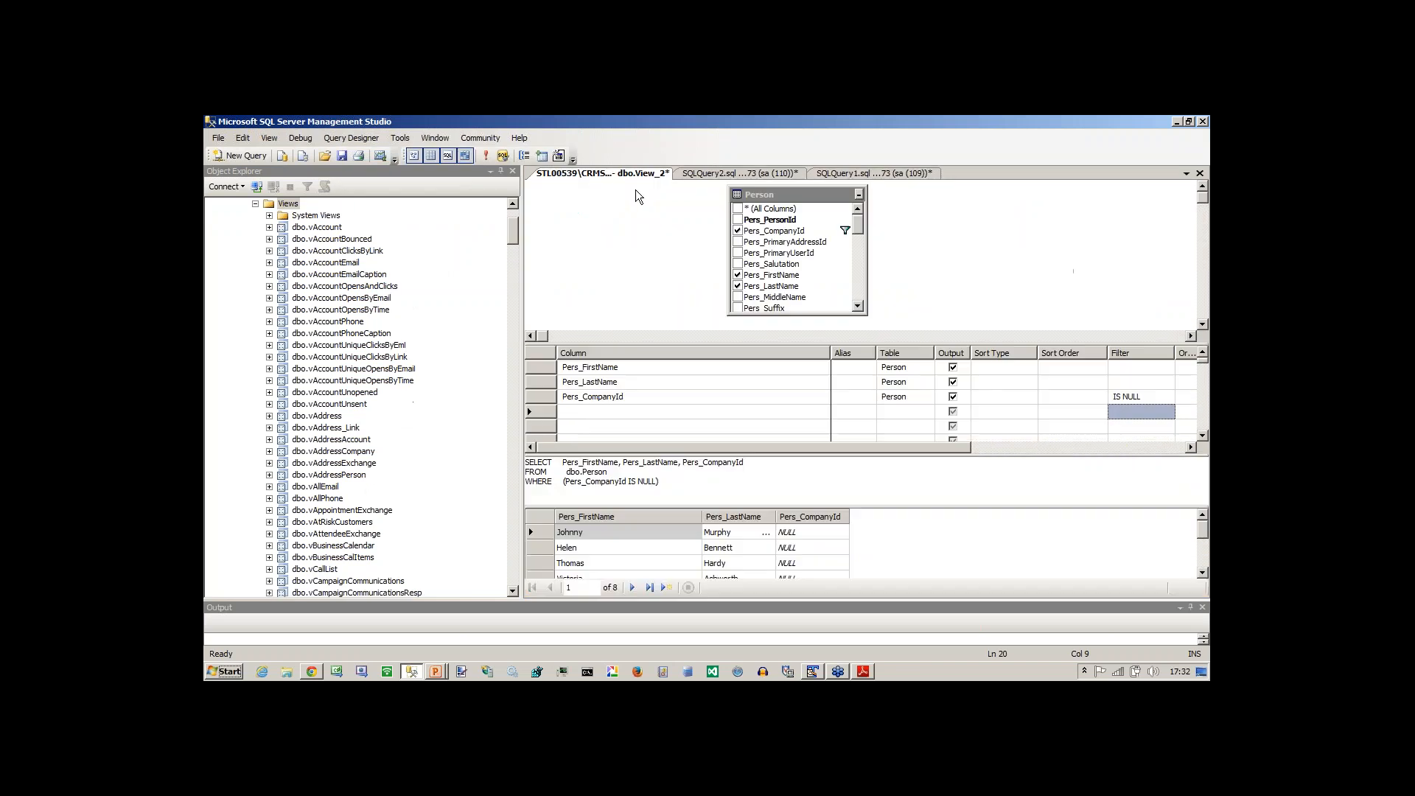
pyautogui.doubleClick(579, 473)
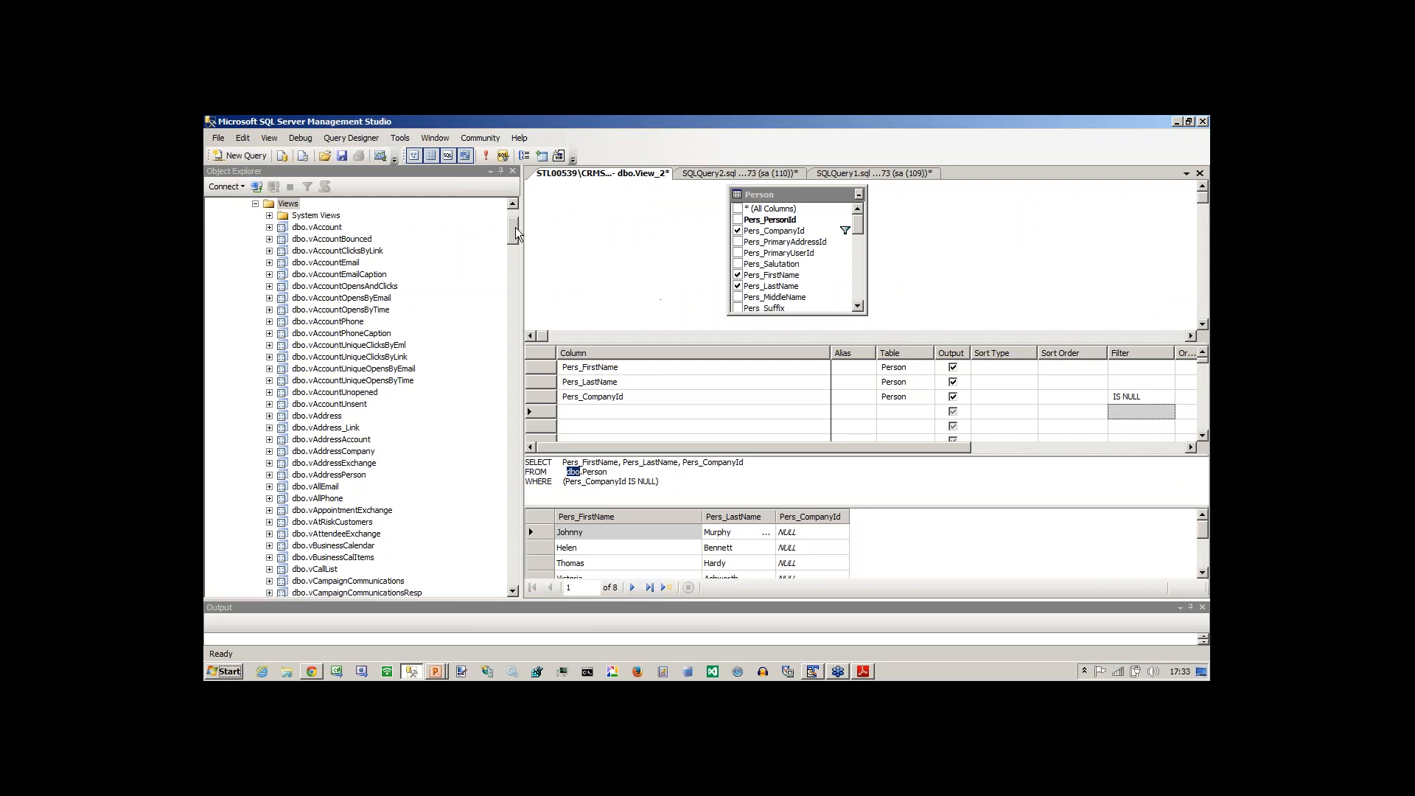
pyautogui.moveTo(515, 227); pyautogui.dragTo(514, 218)
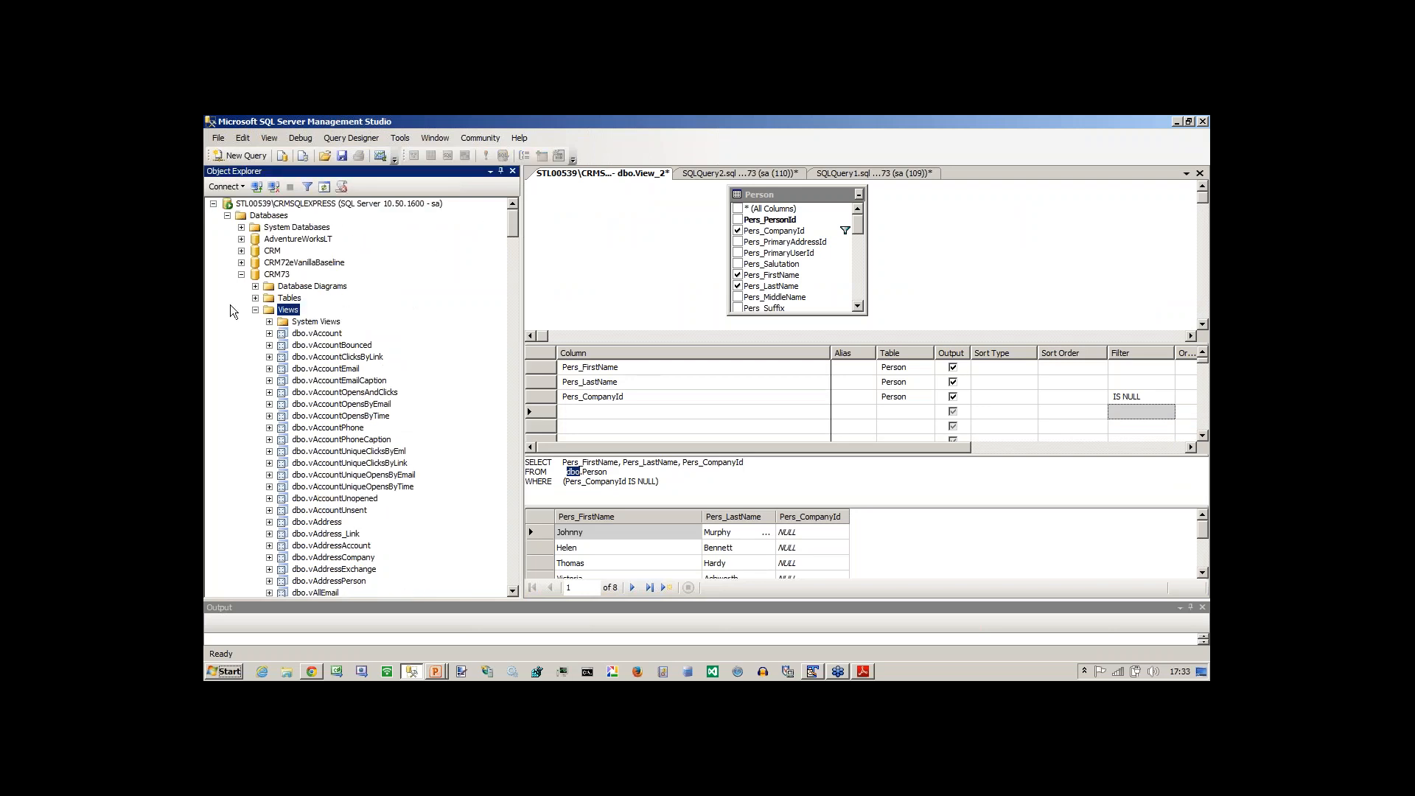
pyautogui.click(255, 310)
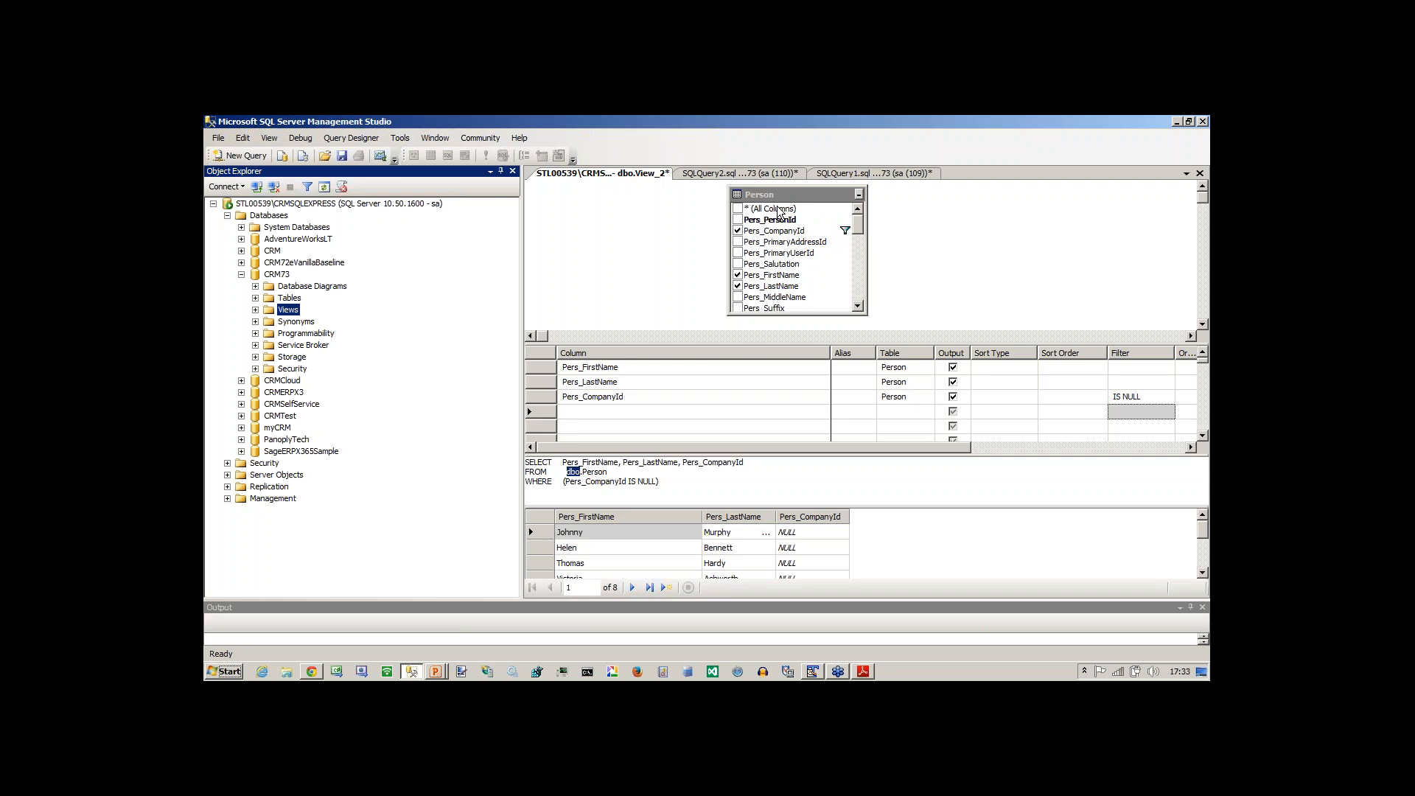
# Remove the Person table from the View_2 design and add the Company table in its place.
pyautogui.click(820, 195)
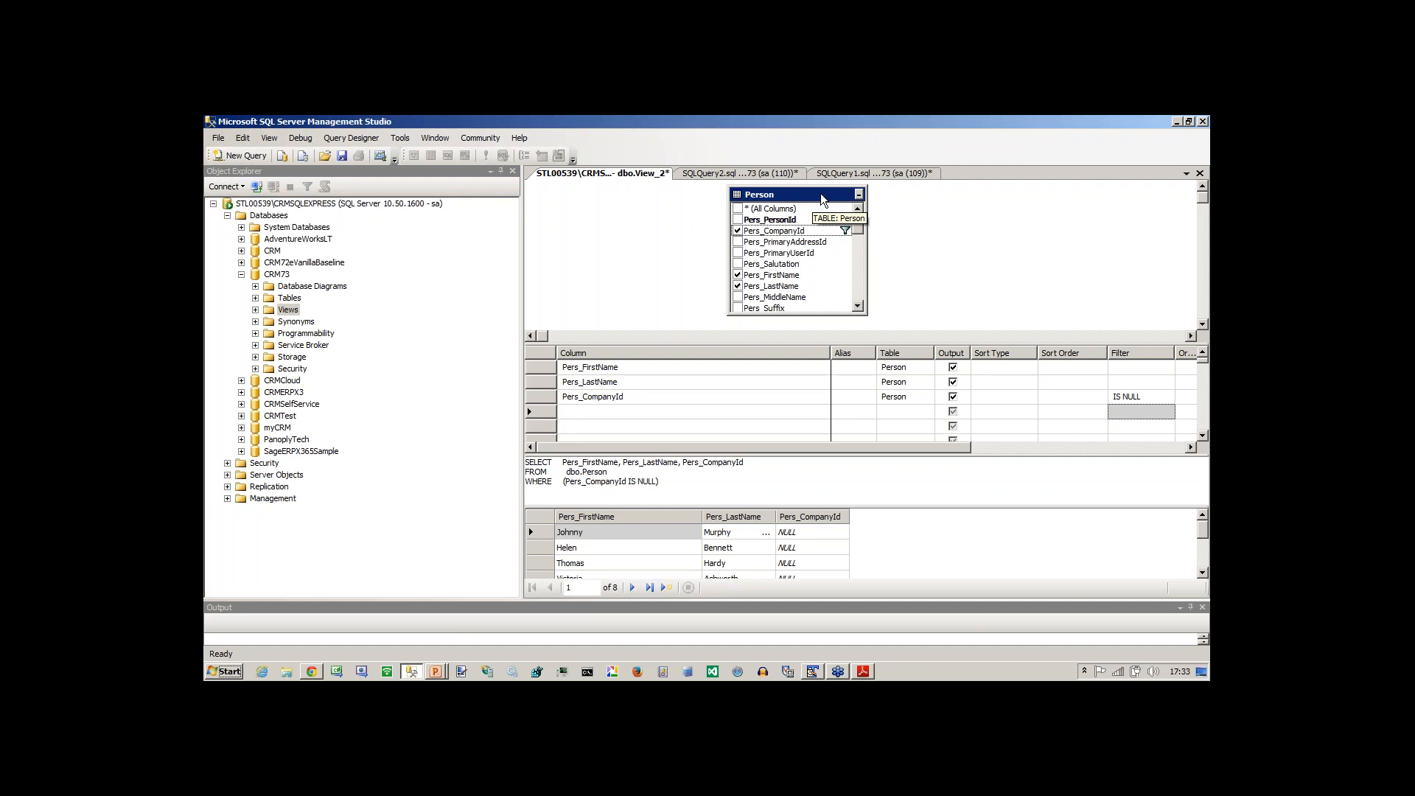
pyautogui.click(859, 194)
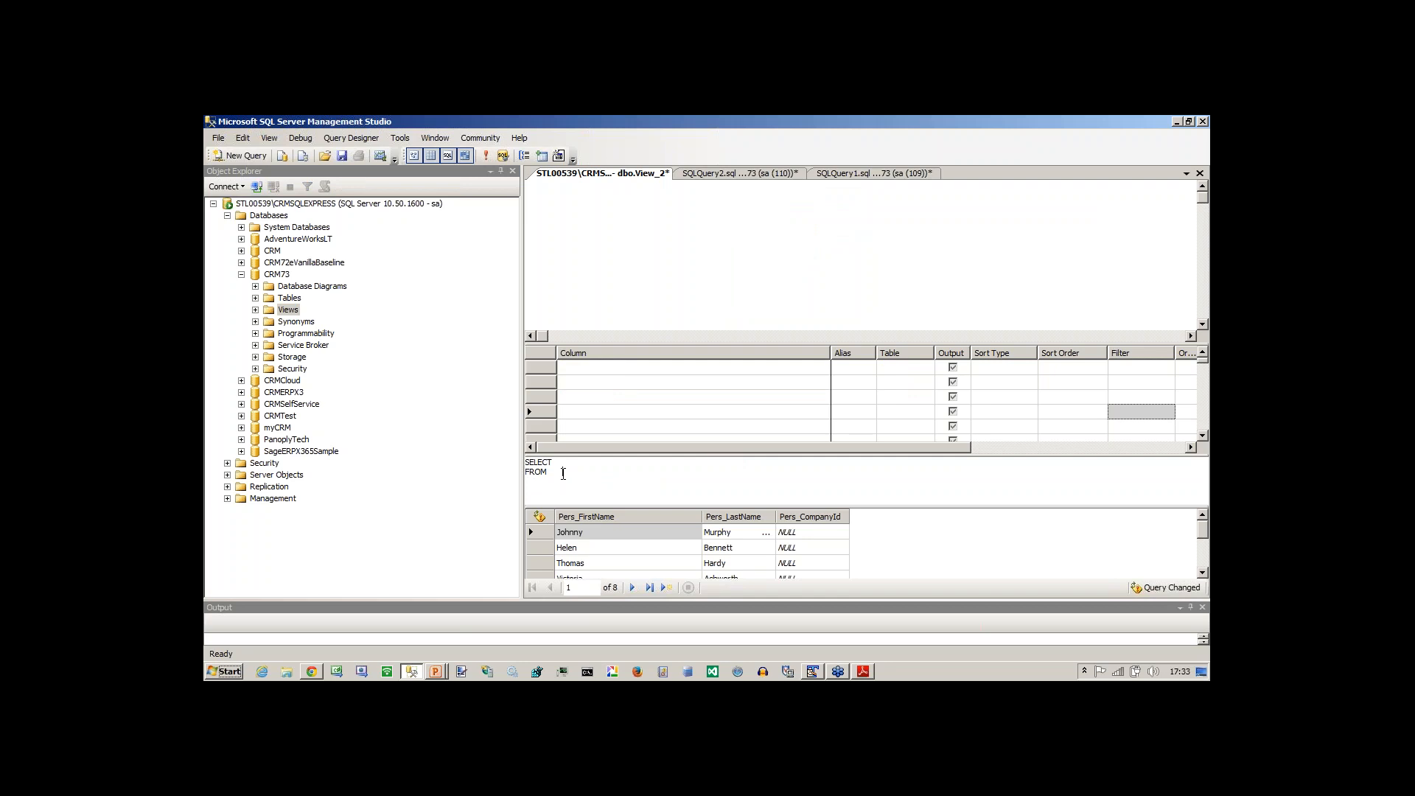
pyautogui.rightClick(589, 235)
pyautogui.click(626, 280)
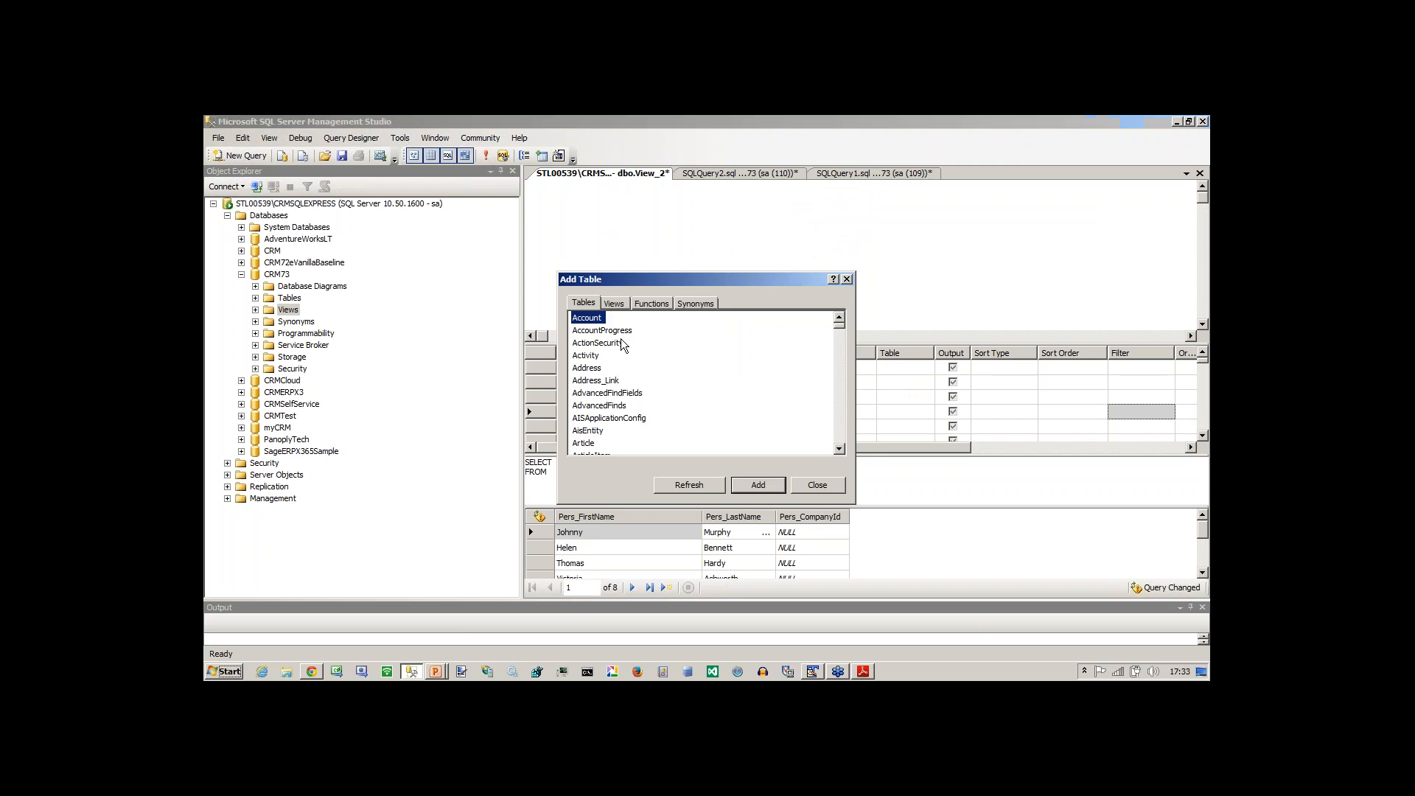
pyautogui.press('c')
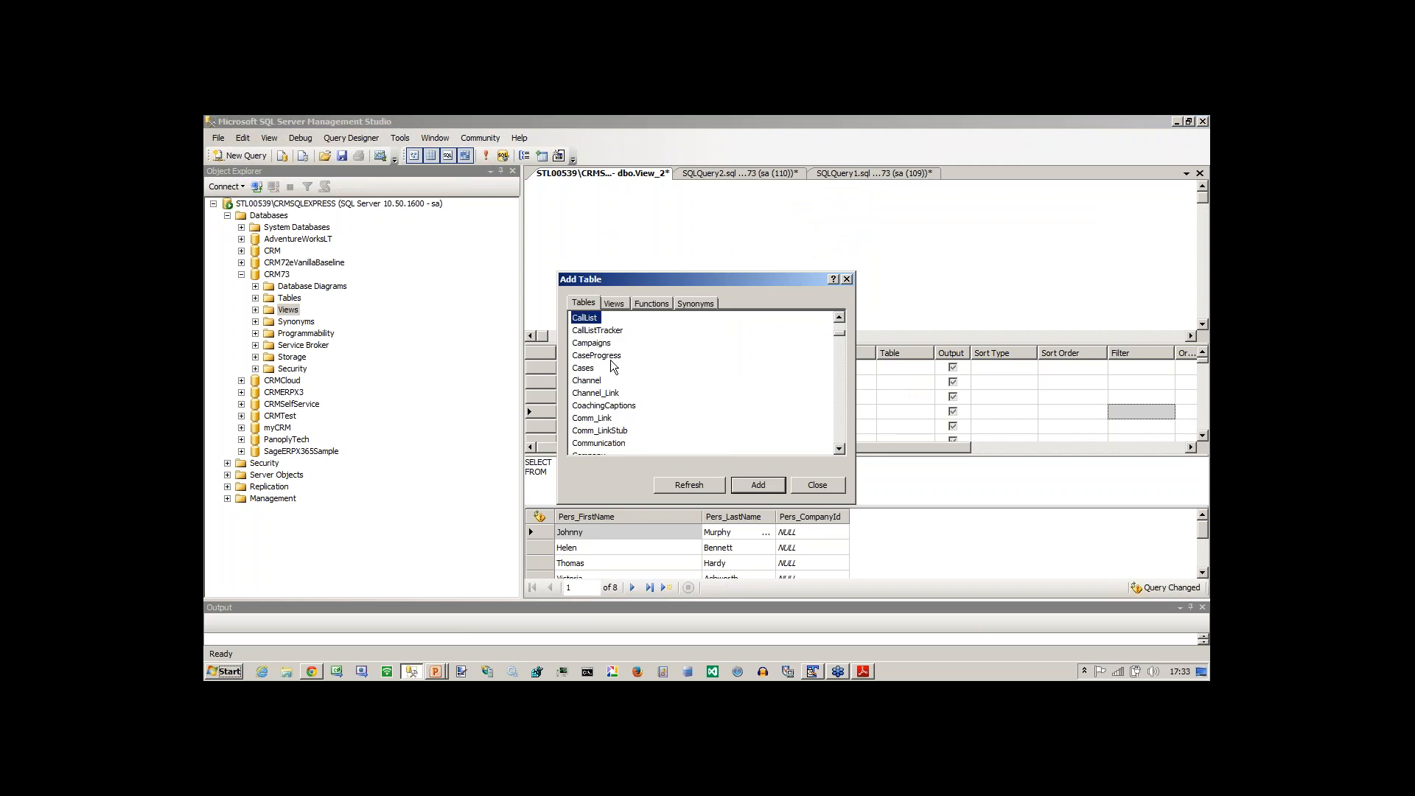
pyautogui.press('Down')
pyautogui.press('Down')
pyautogui.press('Down')
pyautogui.press('Down')
pyautogui.press('Down')
pyautogui.press('Down')
pyautogui.press('Down')
pyautogui.press('Down')
pyautogui.press('Down')
pyautogui.press('Down')
pyautogui.press('Down')
pyautogui.press('Down')
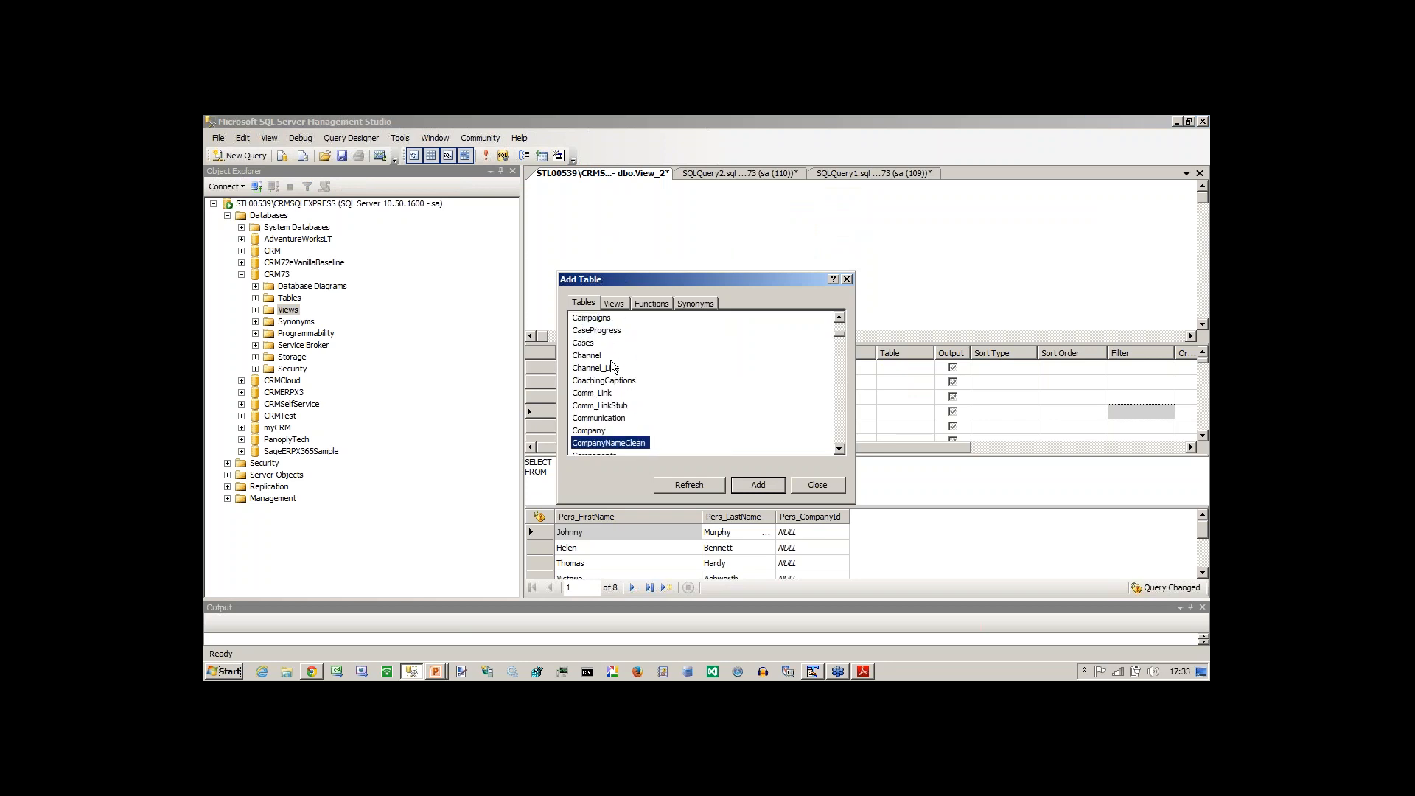
pyautogui.press('Up')
pyautogui.press('Return')
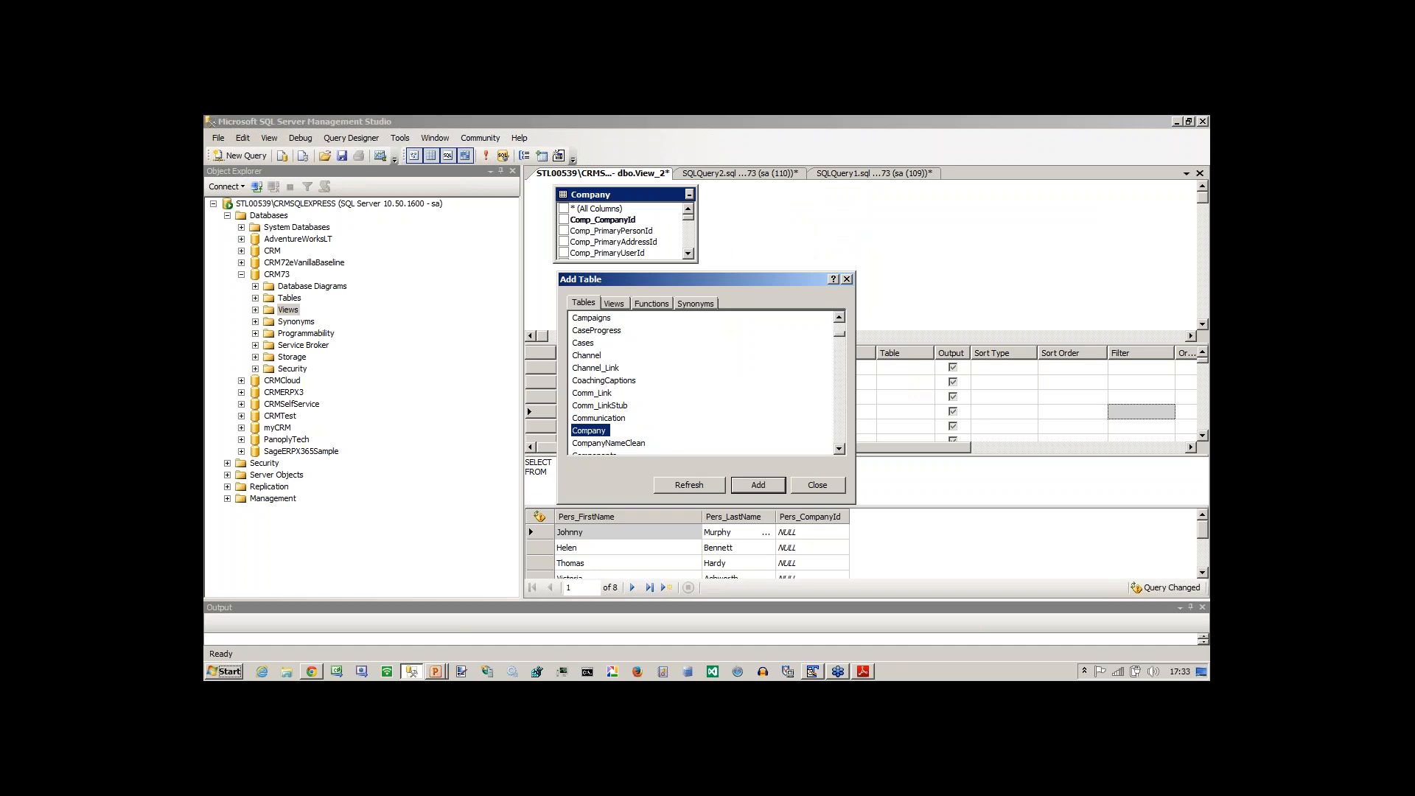
pyautogui.click(815, 484)
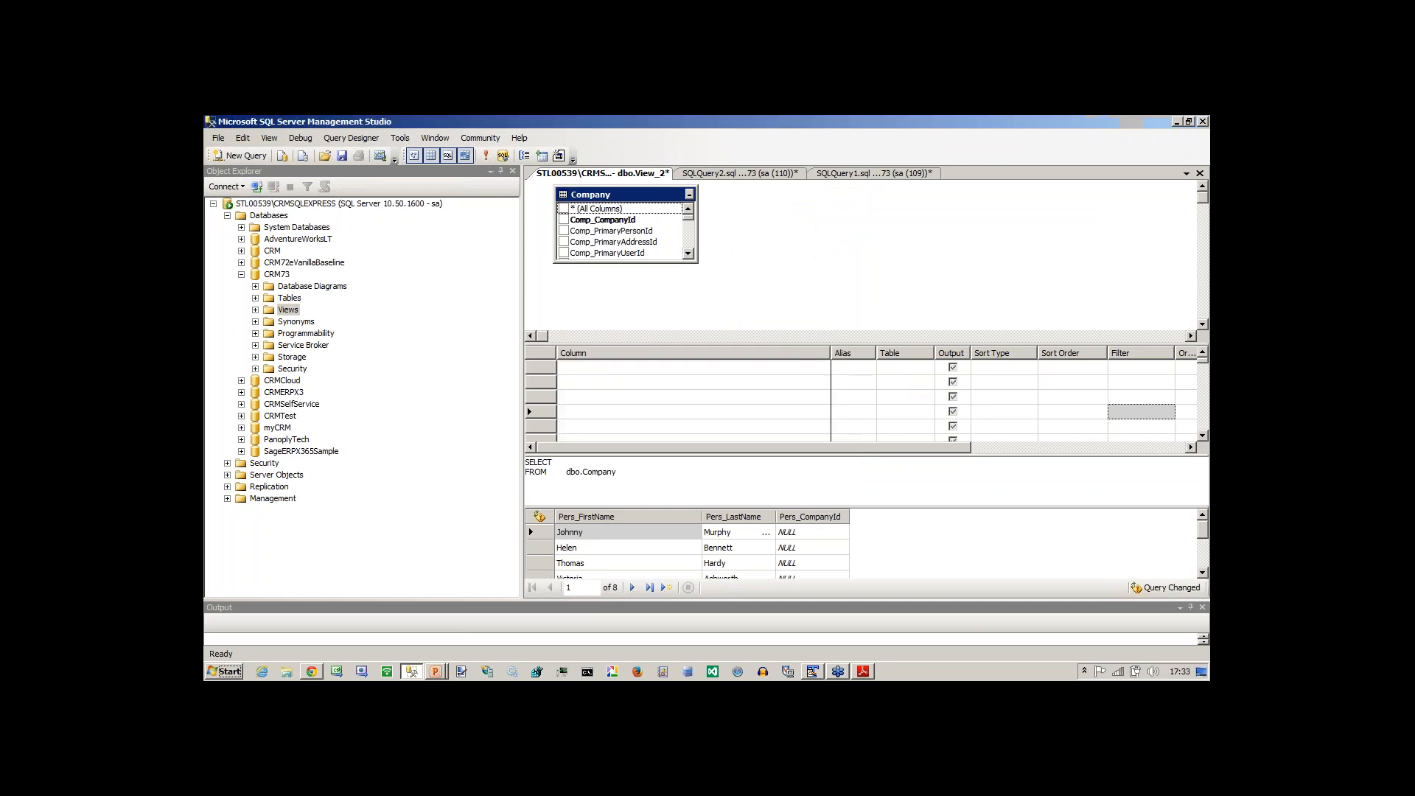
# Delete every statement below use CRM73 in SQLQuery2 and execute the remaining script.
pyautogui.click(728, 172)
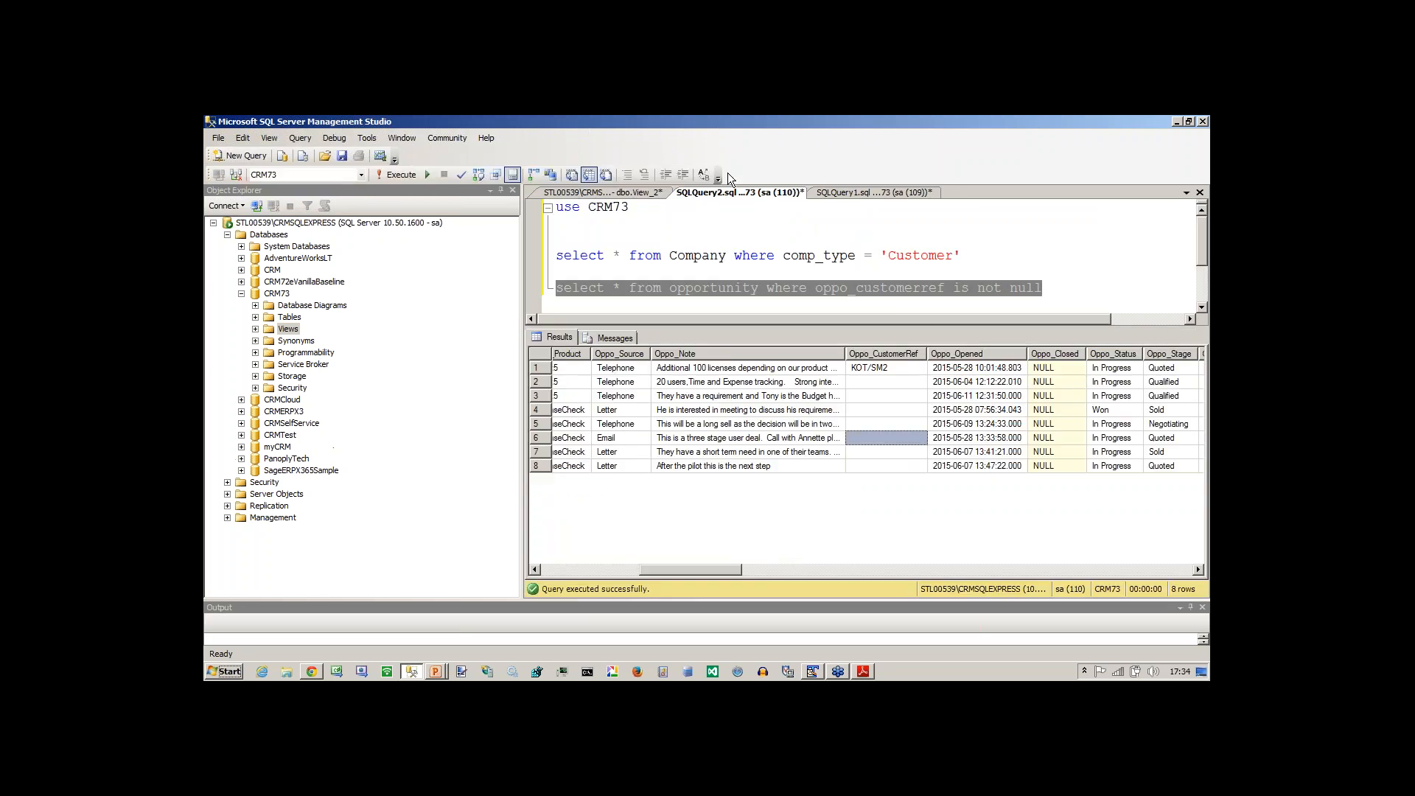
pyautogui.click(819, 273)
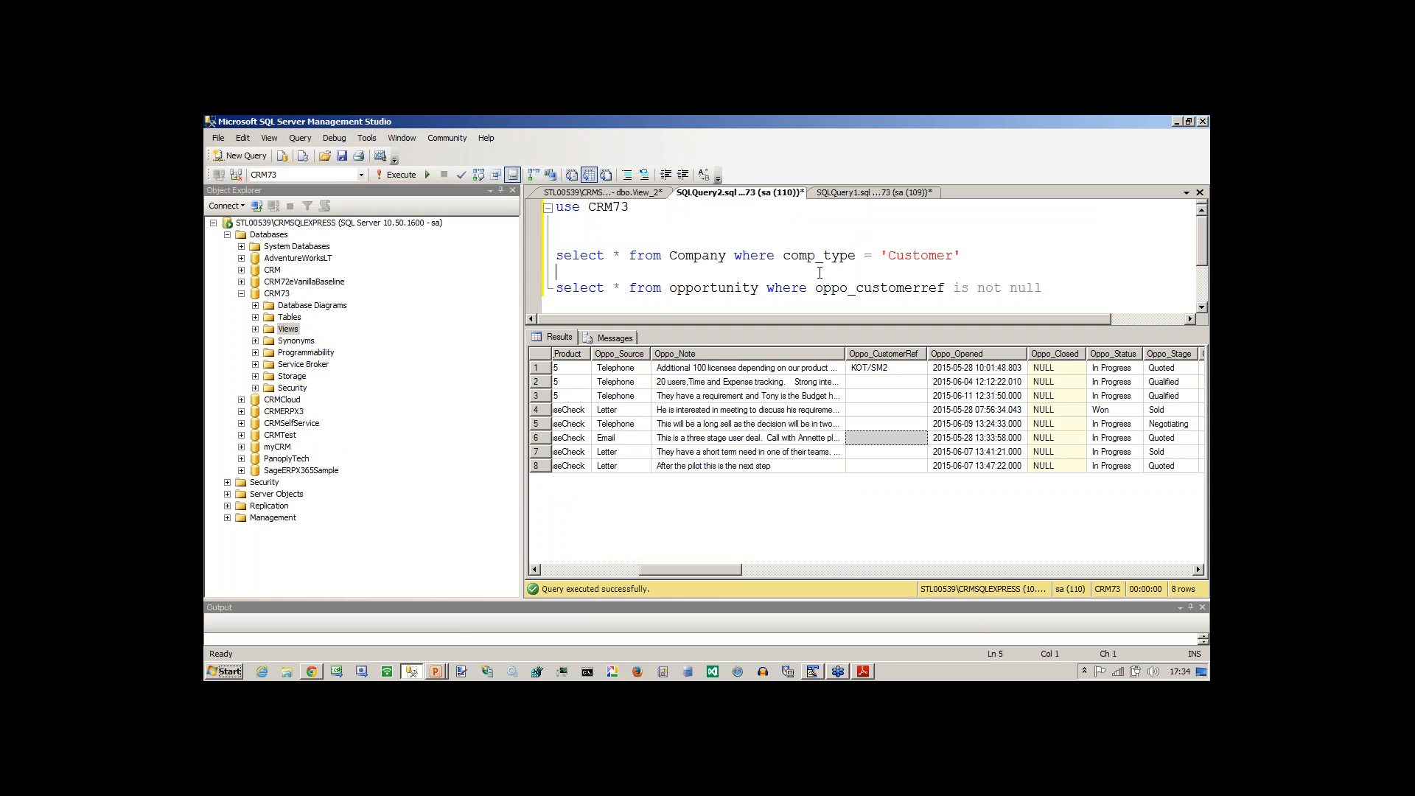
pyautogui.hotkey('ctrl', 'End')
pyautogui.scroll(-1, 819, 273)
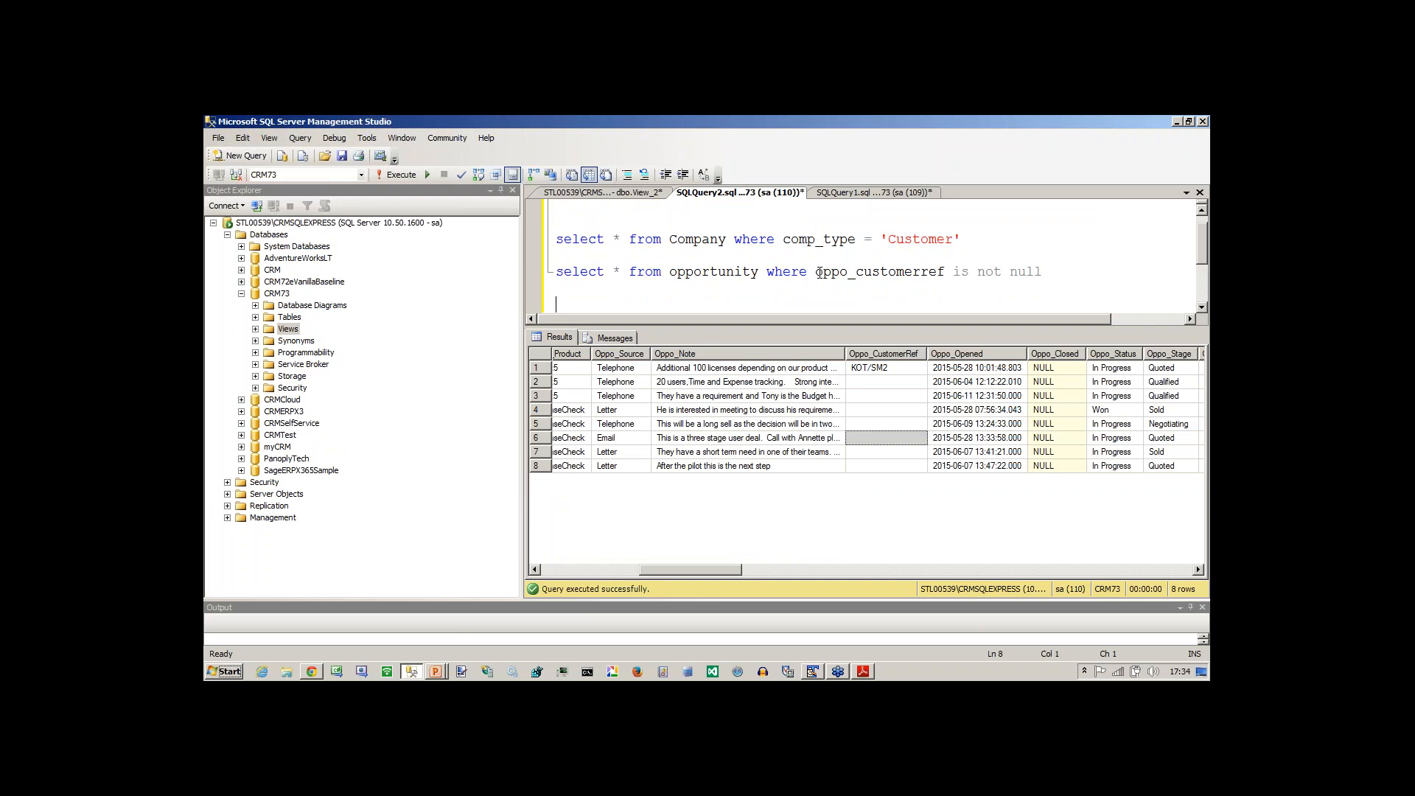
pyautogui.write('select')
pyautogui.hotkey('ctrl', 'Home')
pyautogui.hotkey('shift', 'Down')
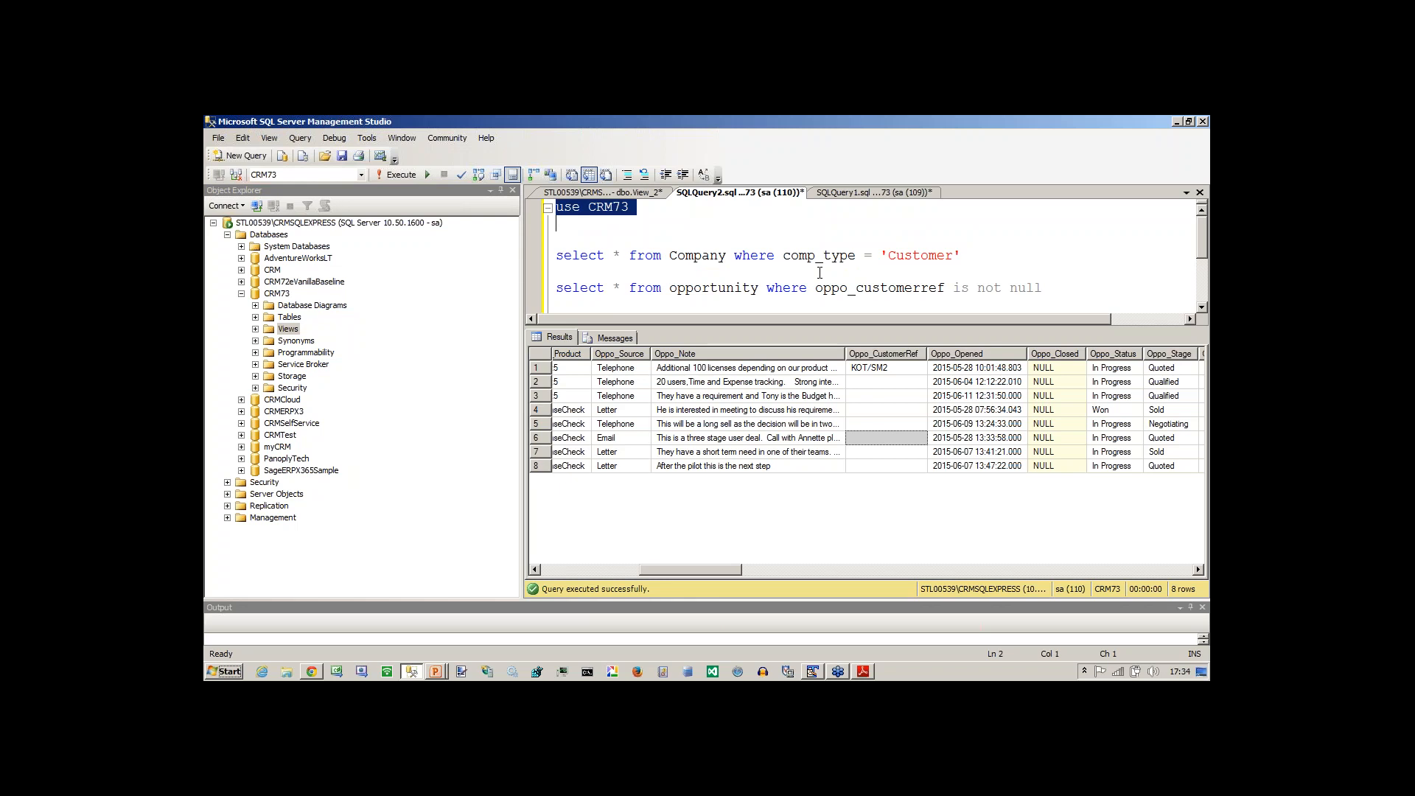
pyautogui.press('Down')
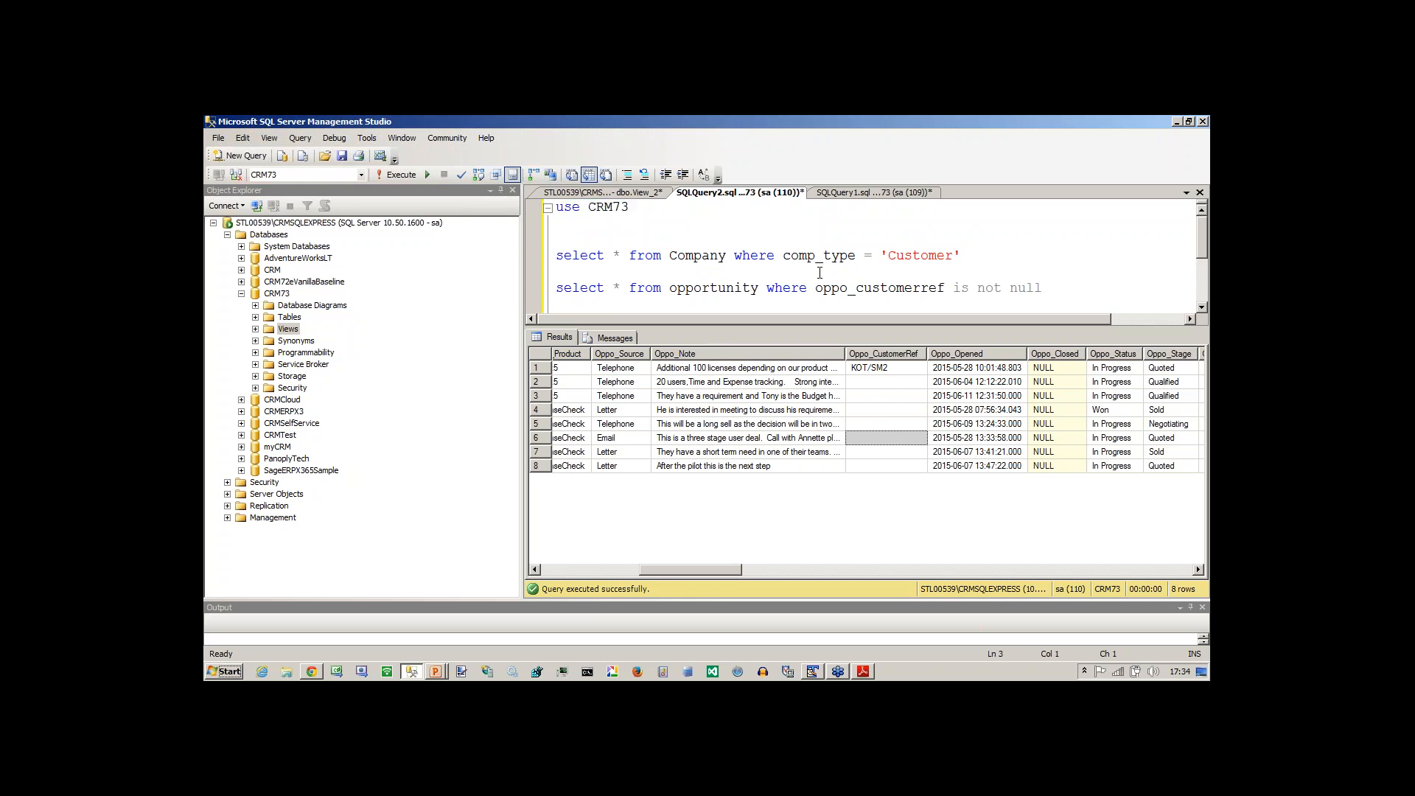
pyautogui.hotkey('shift', 'Down')
pyautogui.hotkey('shift', 'Down')
pyautogui.hotkey('shift', 'Down')
pyautogui.hotkey('shift', 'Down')
pyautogui.hotkey('shift', 'Down')
pyautogui.hotkey('shift', 'End')
pyautogui.press('Delete')
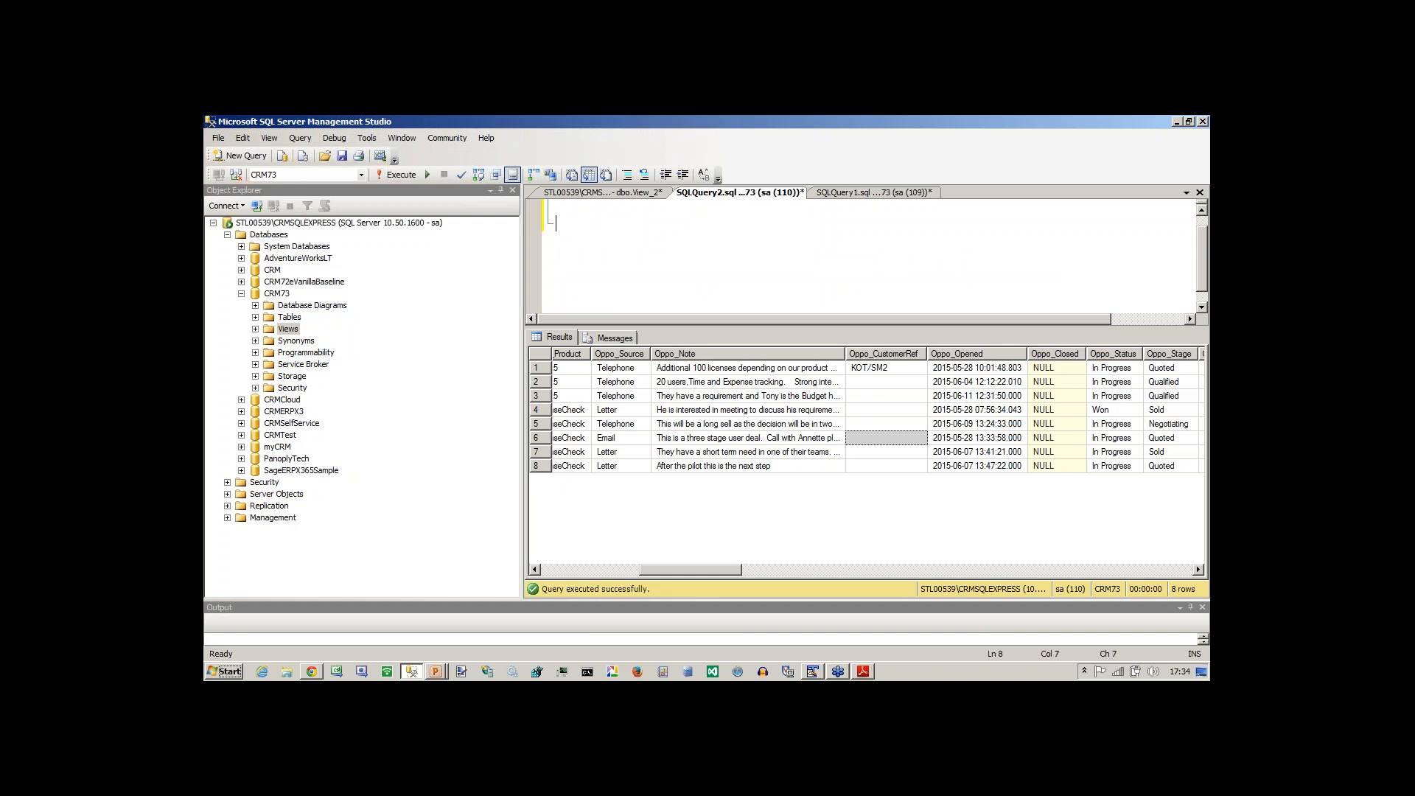
pyautogui.press('BackSpace')
pyautogui.press('BackSpace')
pyautogui.press('Return')
pyautogui.press('F5')
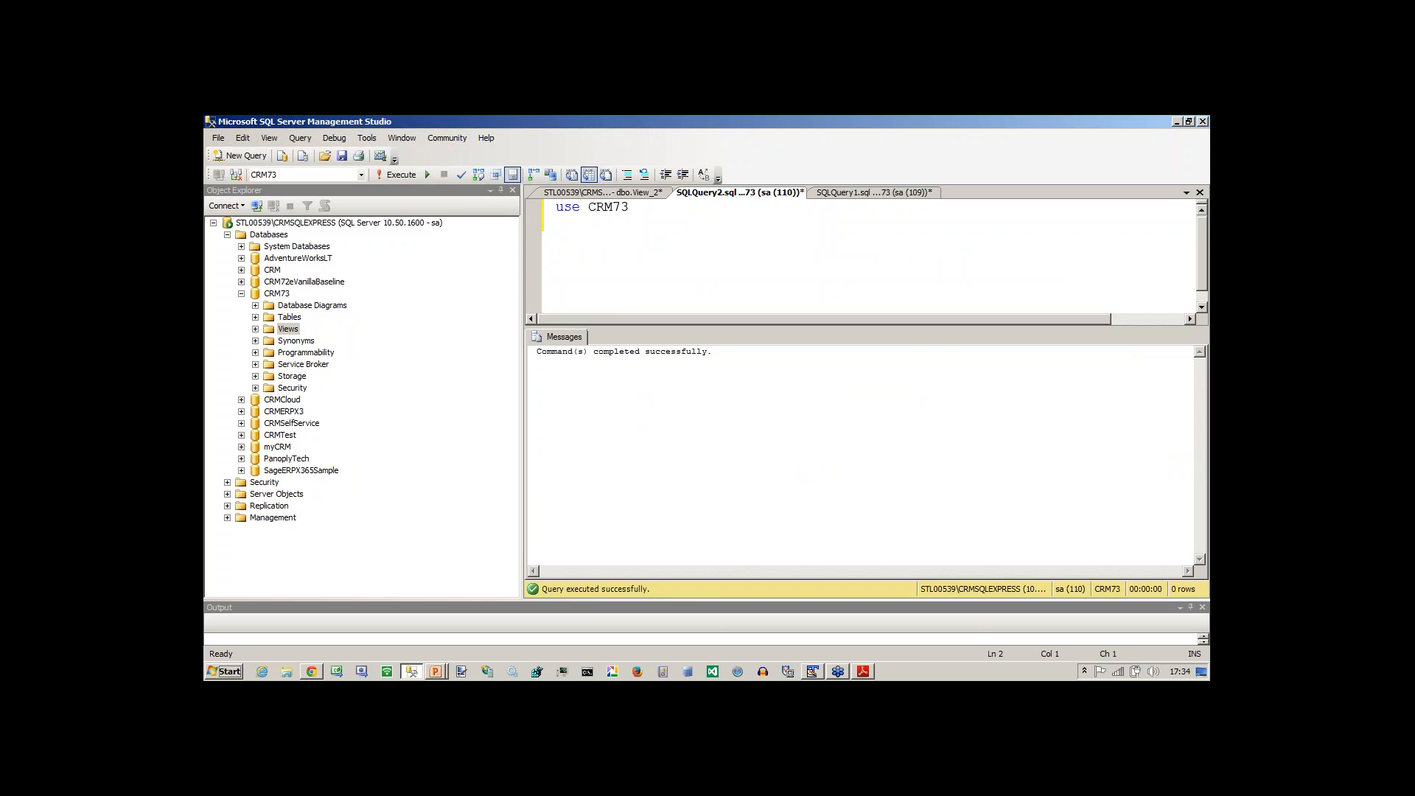
# Write the query select * from PanoplyTech.dbo.CONTACTS below use CRM73 and execute only that query.
pyautogui.press('Return')
pyautogui.write('select * from panop')
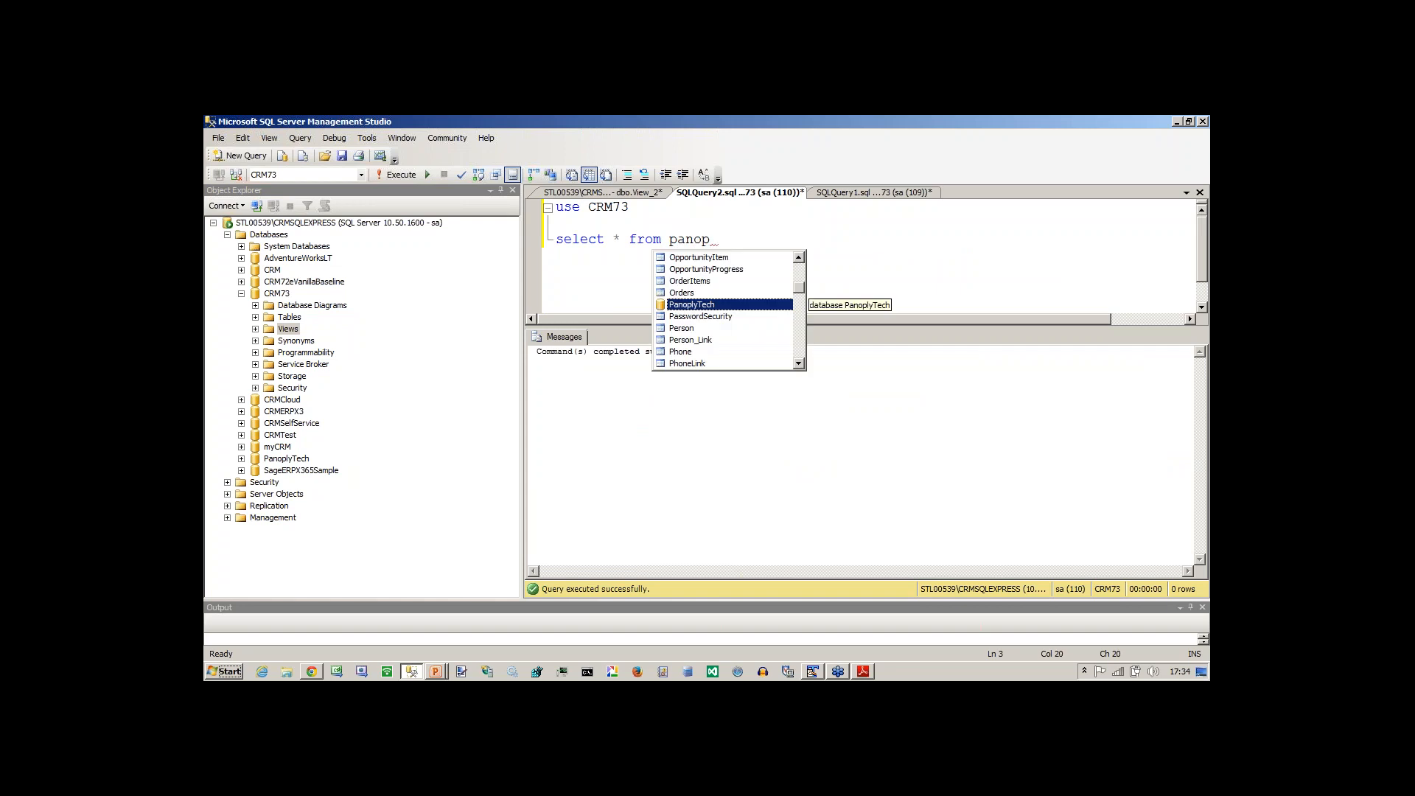
pyautogui.press('Tab')
pyautogui.write('.')
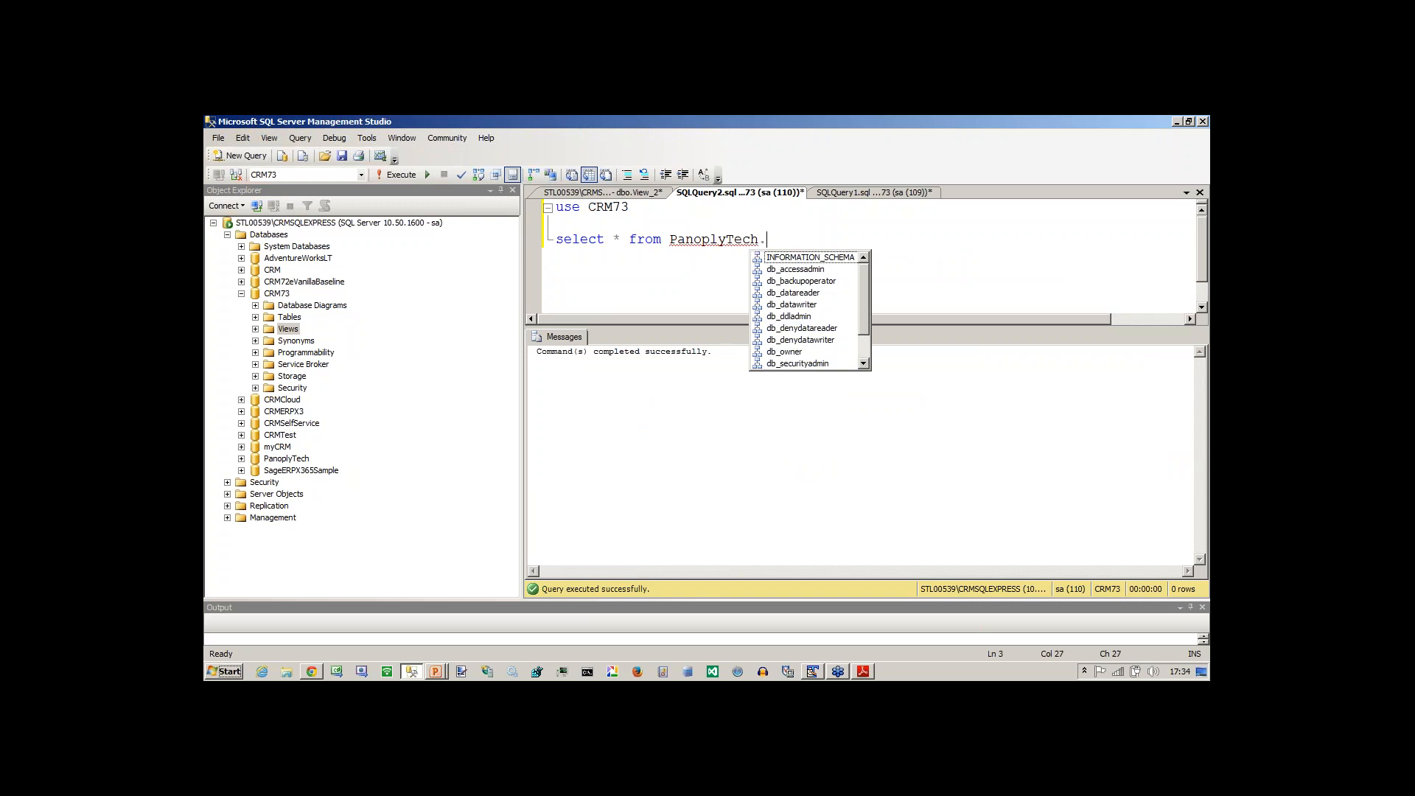
pyautogui.write('db')
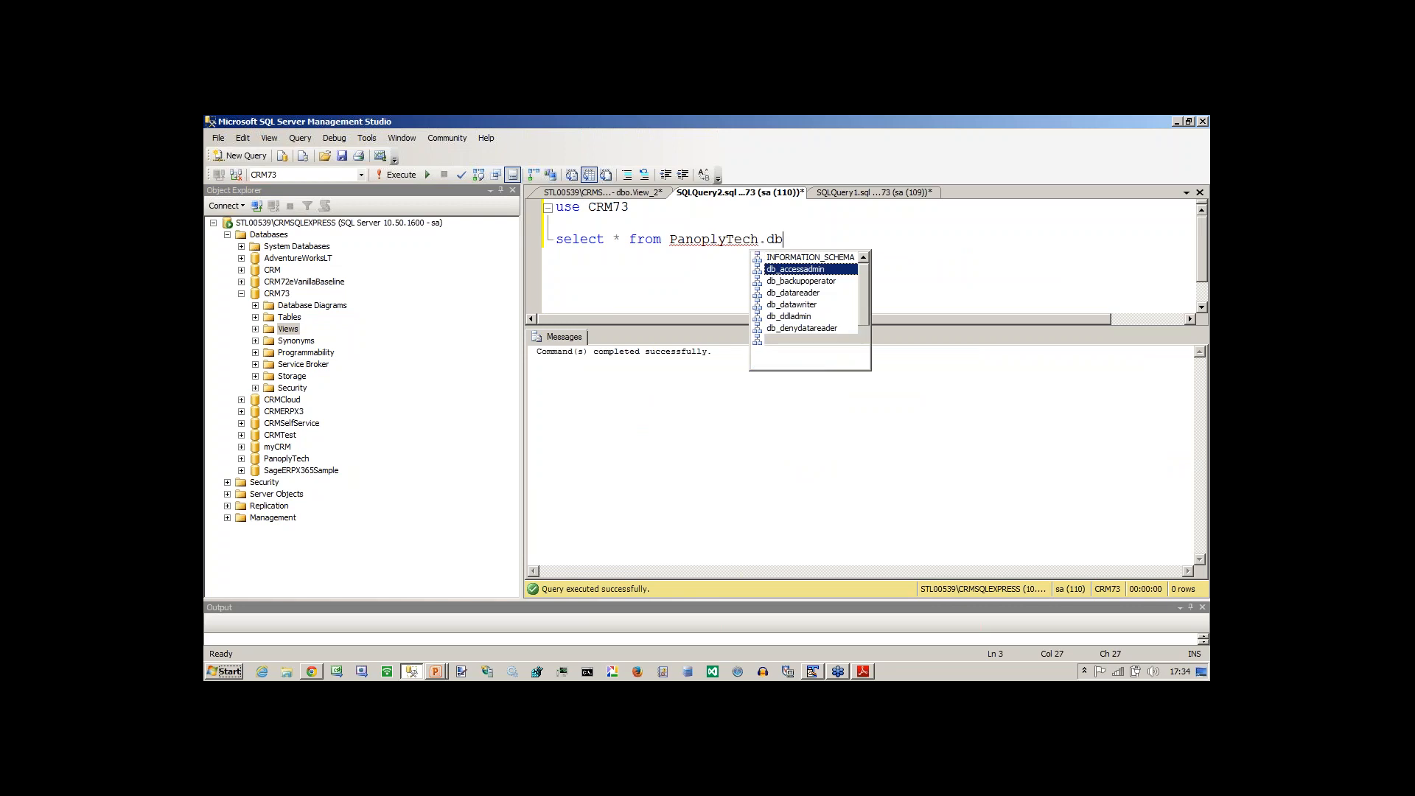
pyautogui.write('o.')
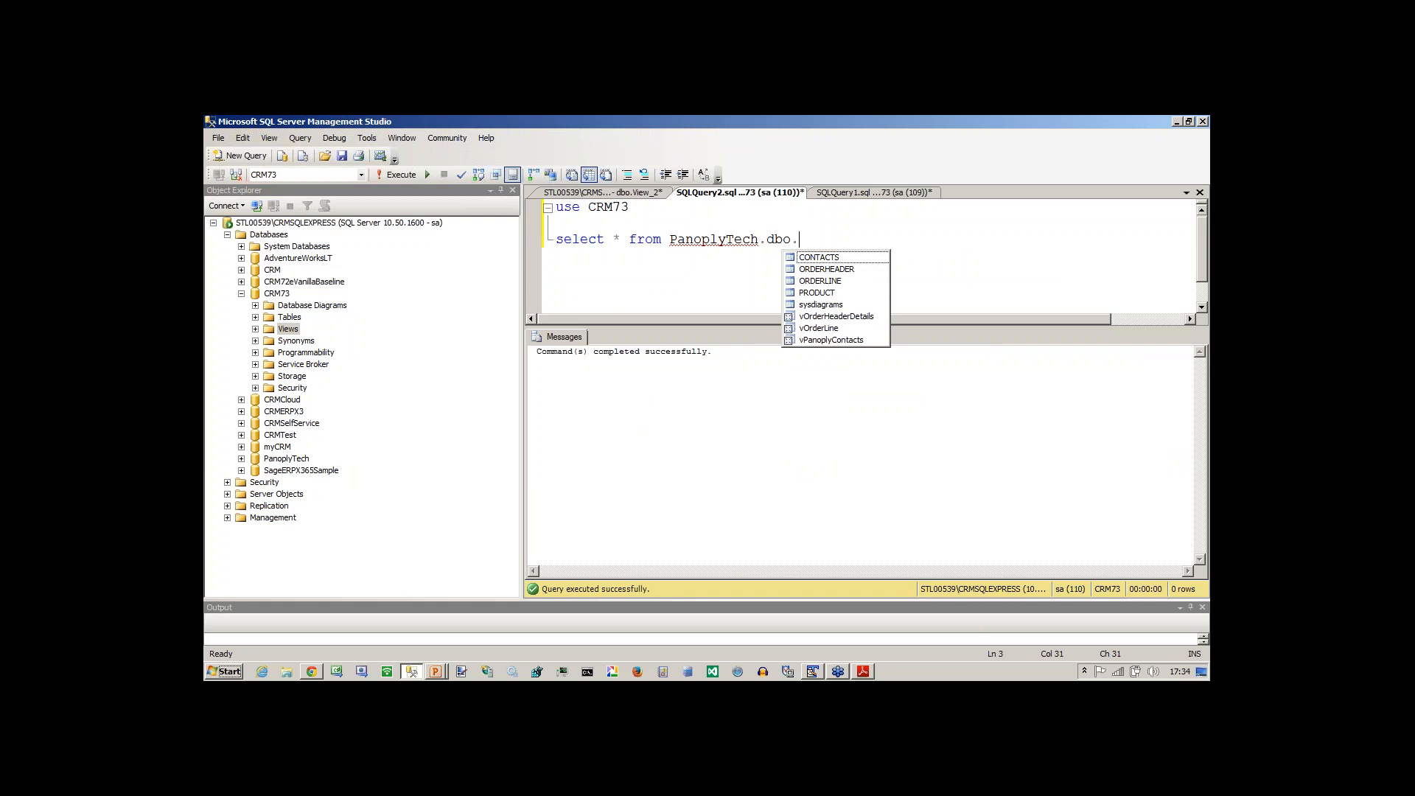
pyautogui.press('Escape')
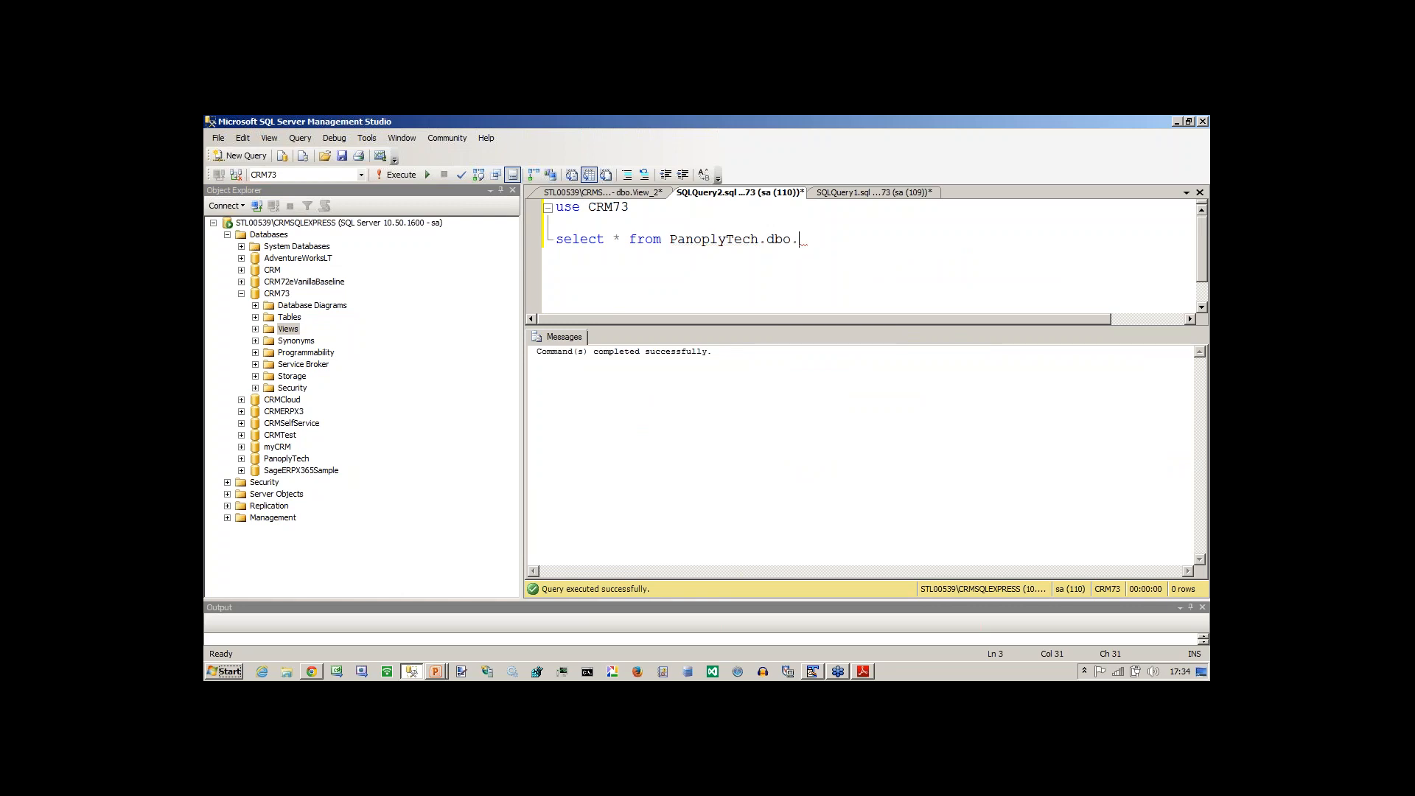
pyautogui.write('c')
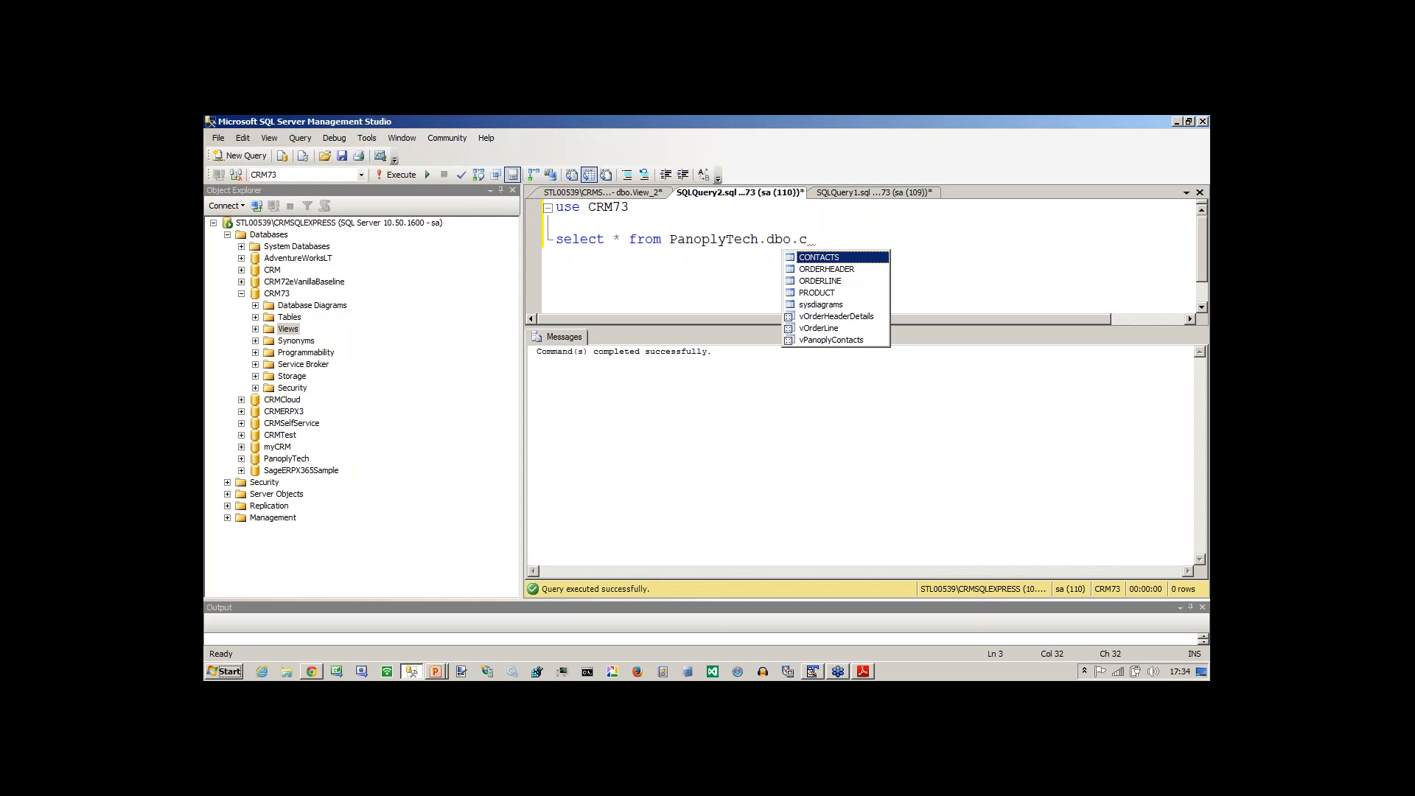
pyautogui.press('Tab')
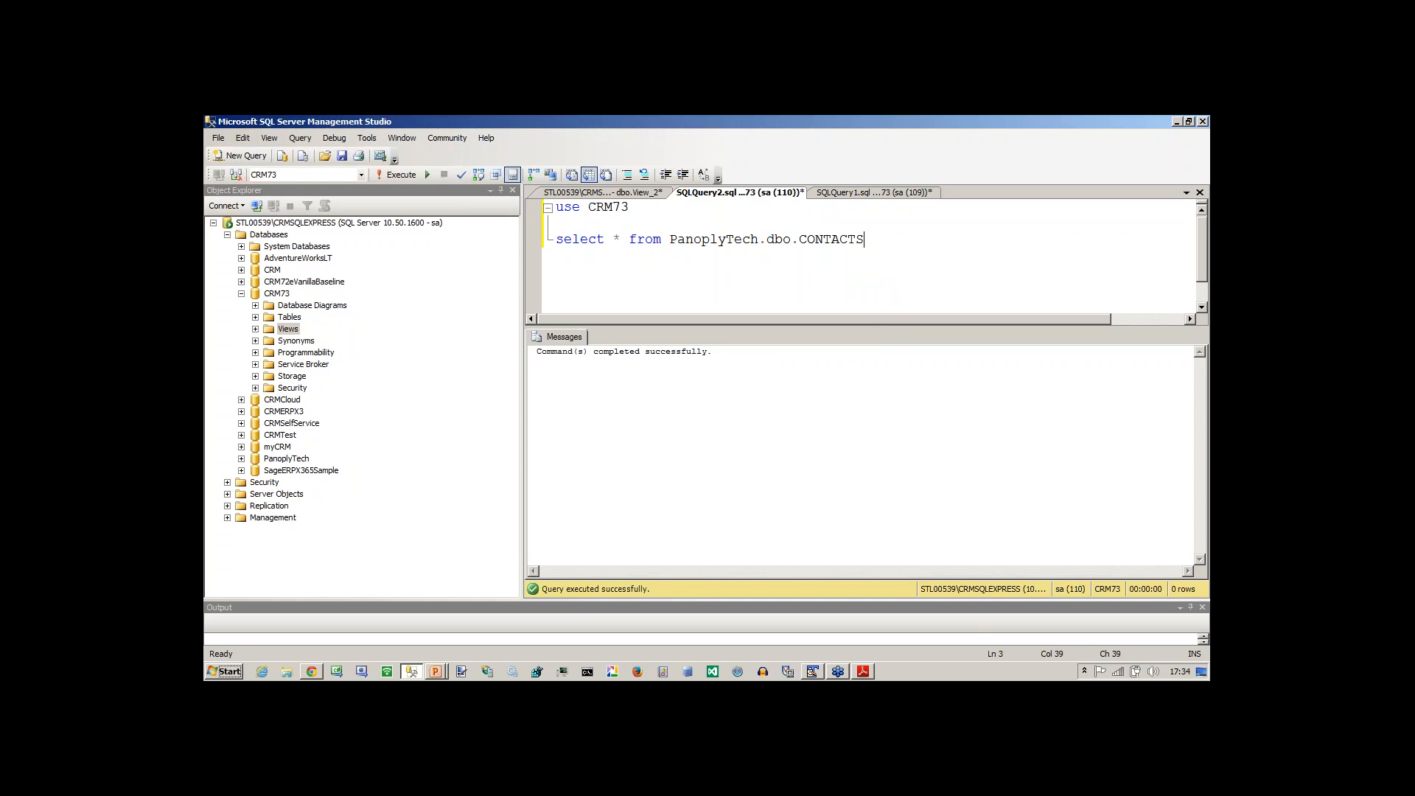
pyautogui.hotkey('shift', 'Up')
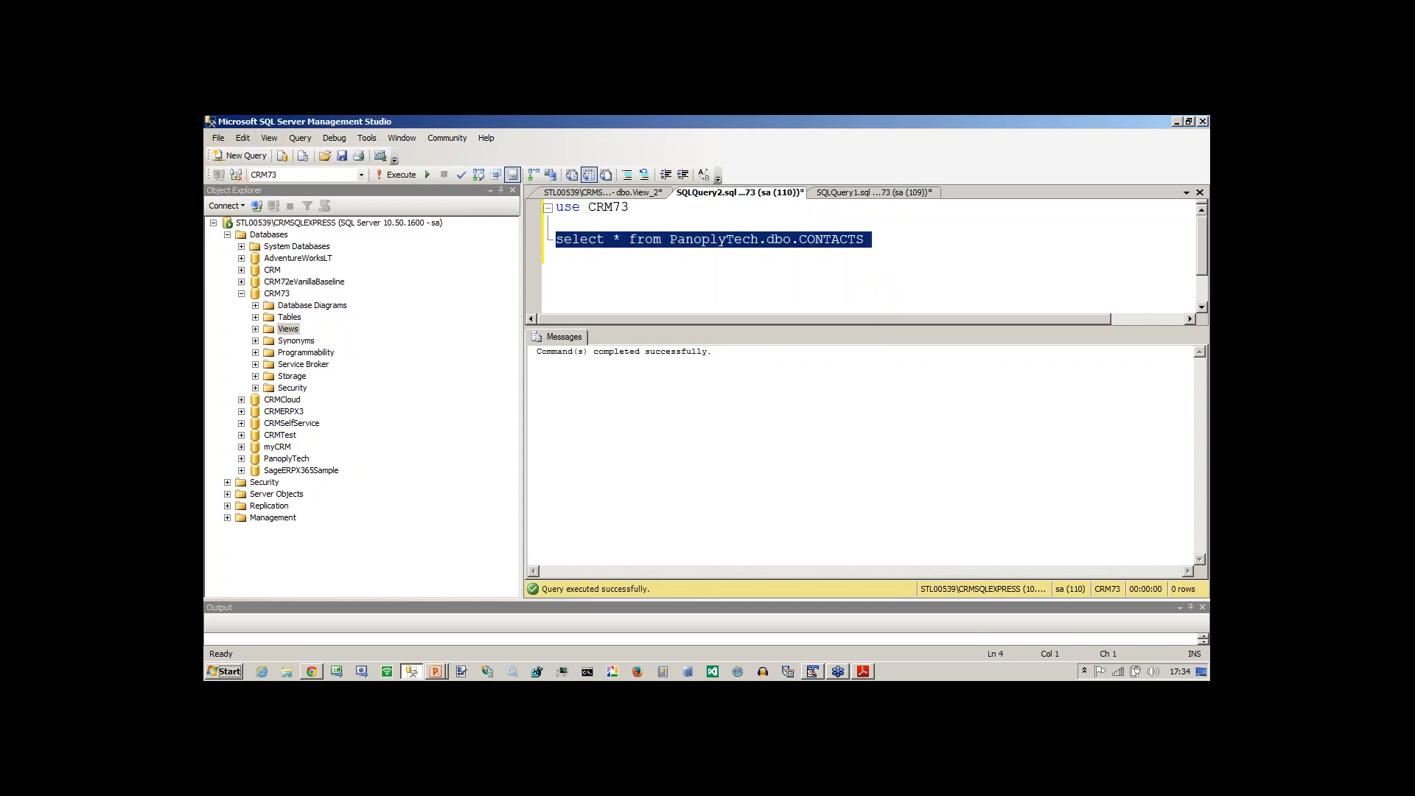
pyautogui.press('F5')
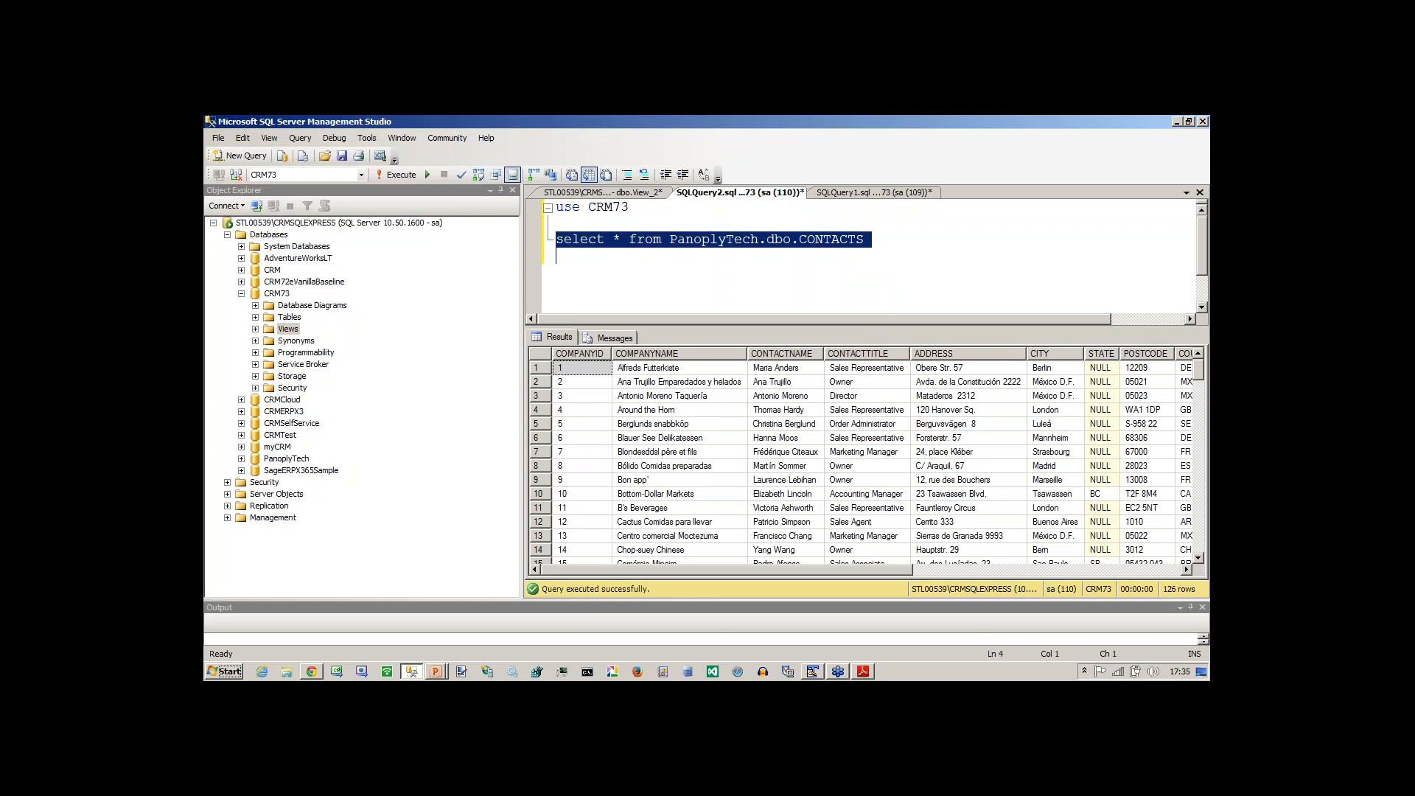
# Copy PanoplyTech.dbo.CONTACTS into View_2's FROM clause after dbo.Company, separated by a comma, and execute the view's SQL.
pyautogui.press('Left')
pyautogui.press('Down')
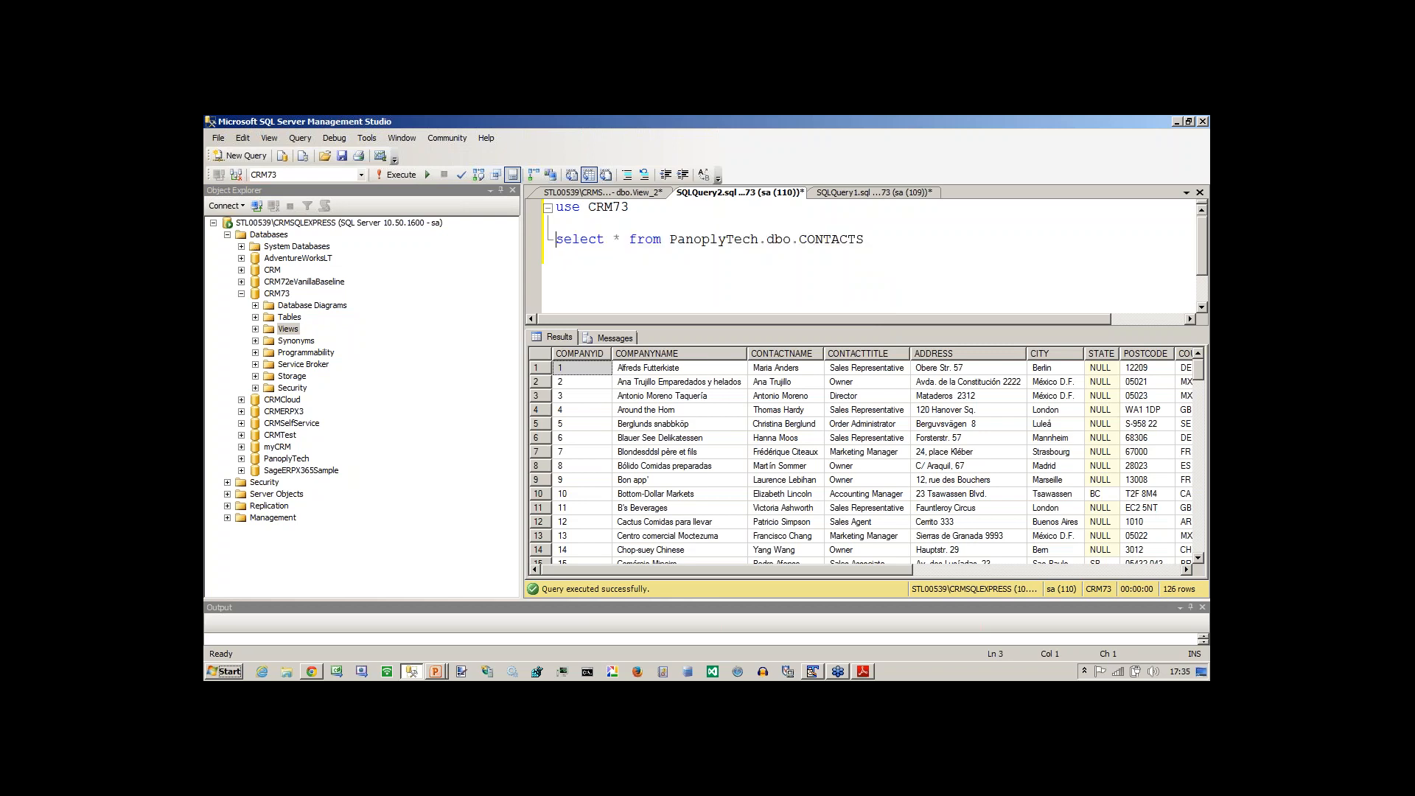
pyautogui.hotkey('ctrl', 'shift', 'Right')
pyautogui.hotkey('ctrl', 'shift', 'Right')
pyautogui.hotkey('ctrl', 'shift', 'Right')
pyautogui.hotkey('ctrl', 'shift', 'Right')
pyautogui.hotkey('ctrl', 'shift', 'Right')
pyautogui.hotkey('ctrl', 'c')
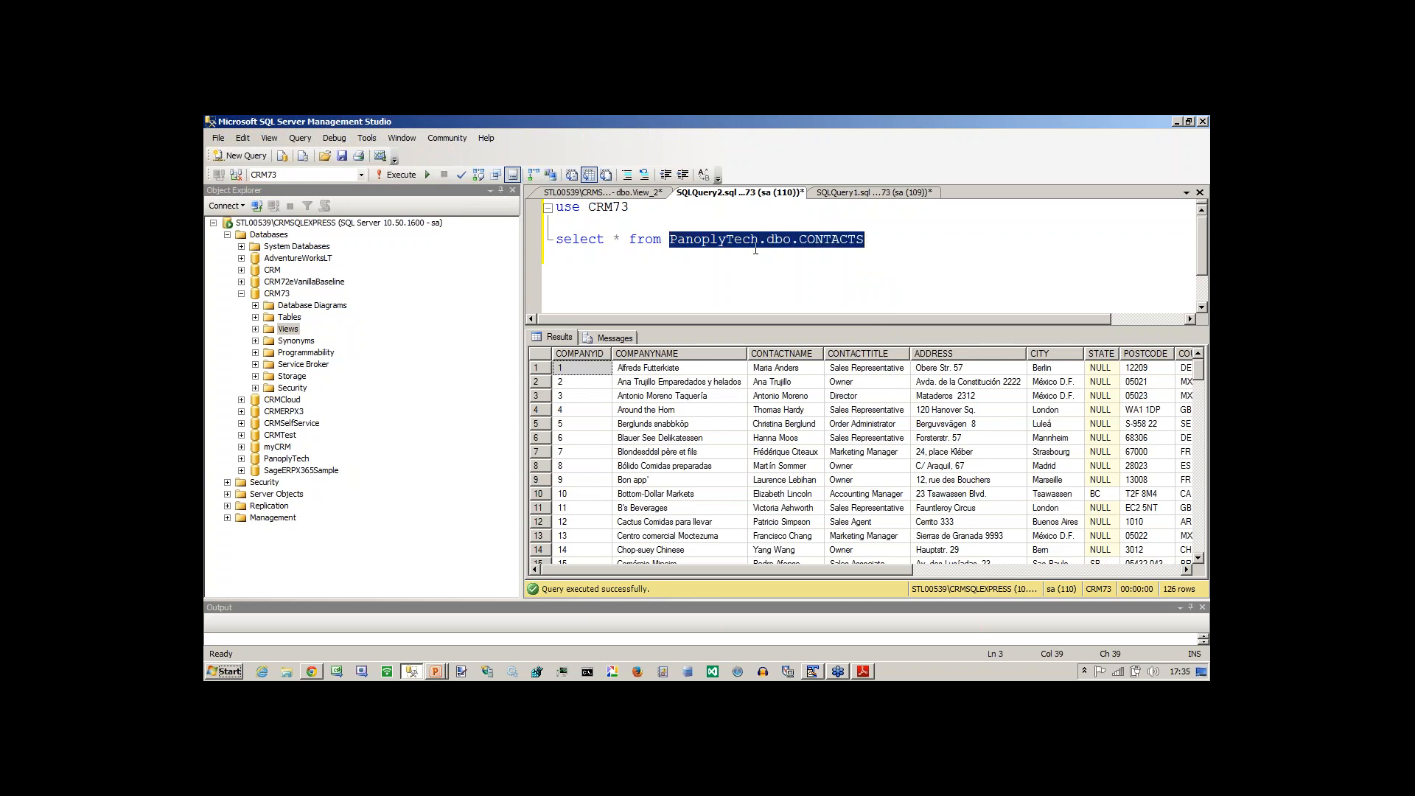
pyautogui.click(578, 193)
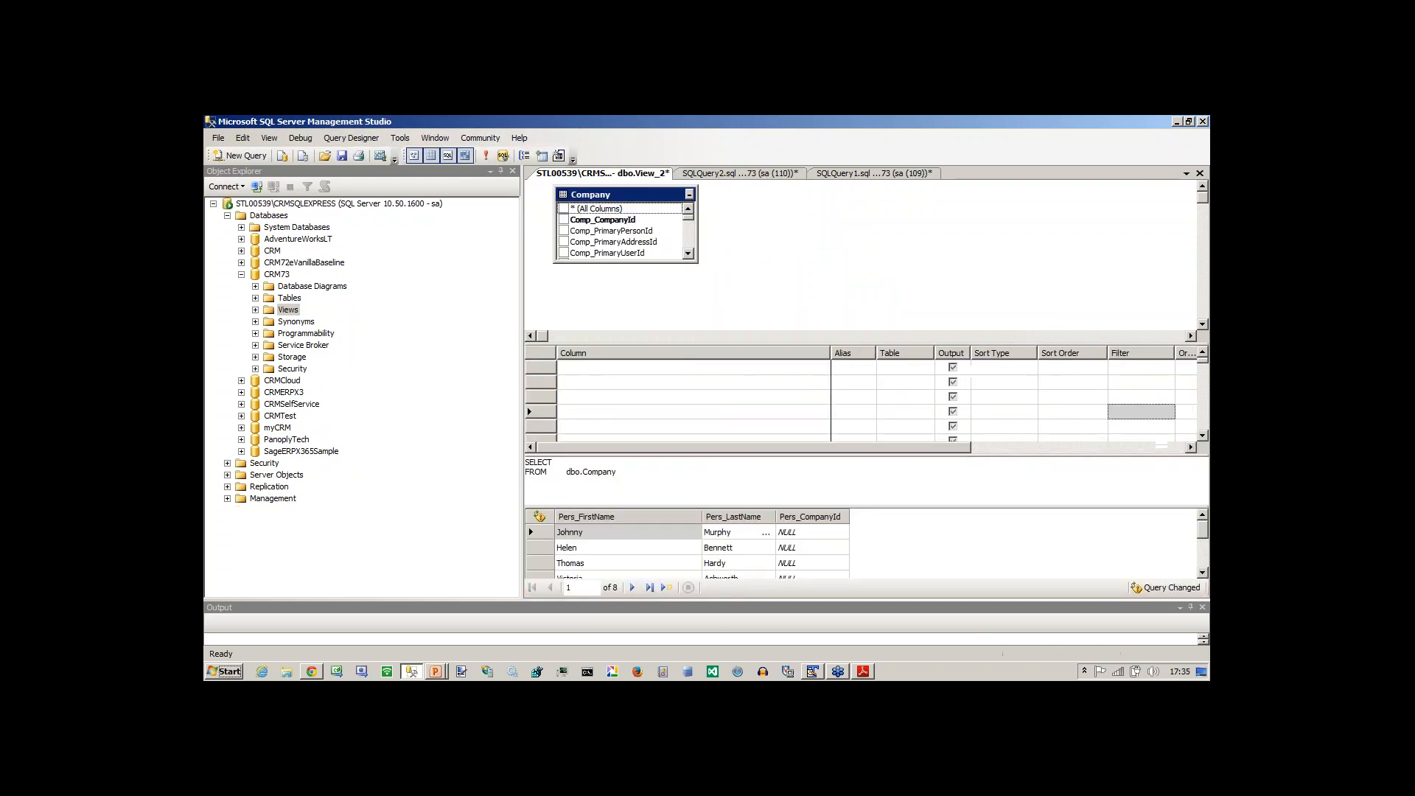
pyautogui.click(692, 477)
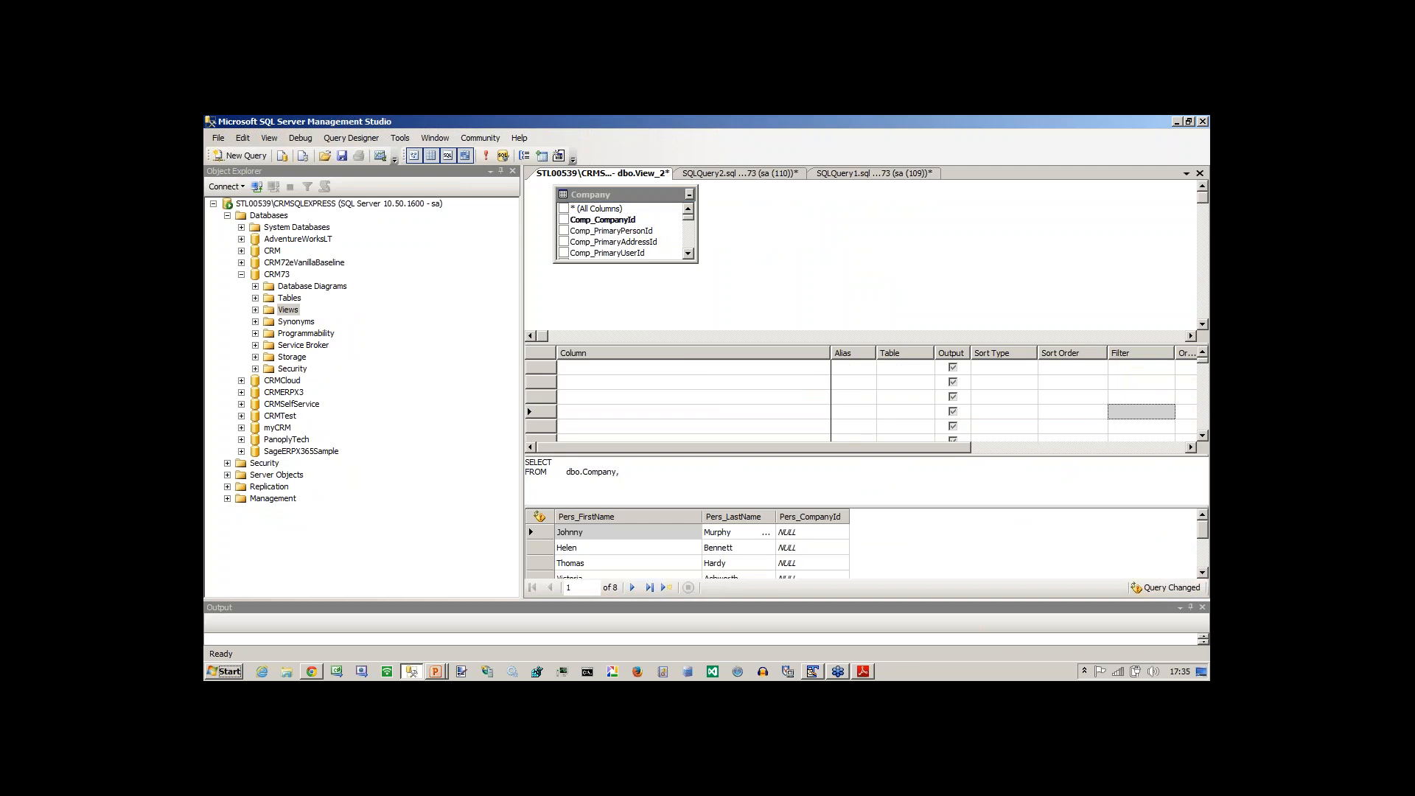
pyautogui.hotkey('ctrl', 'v')
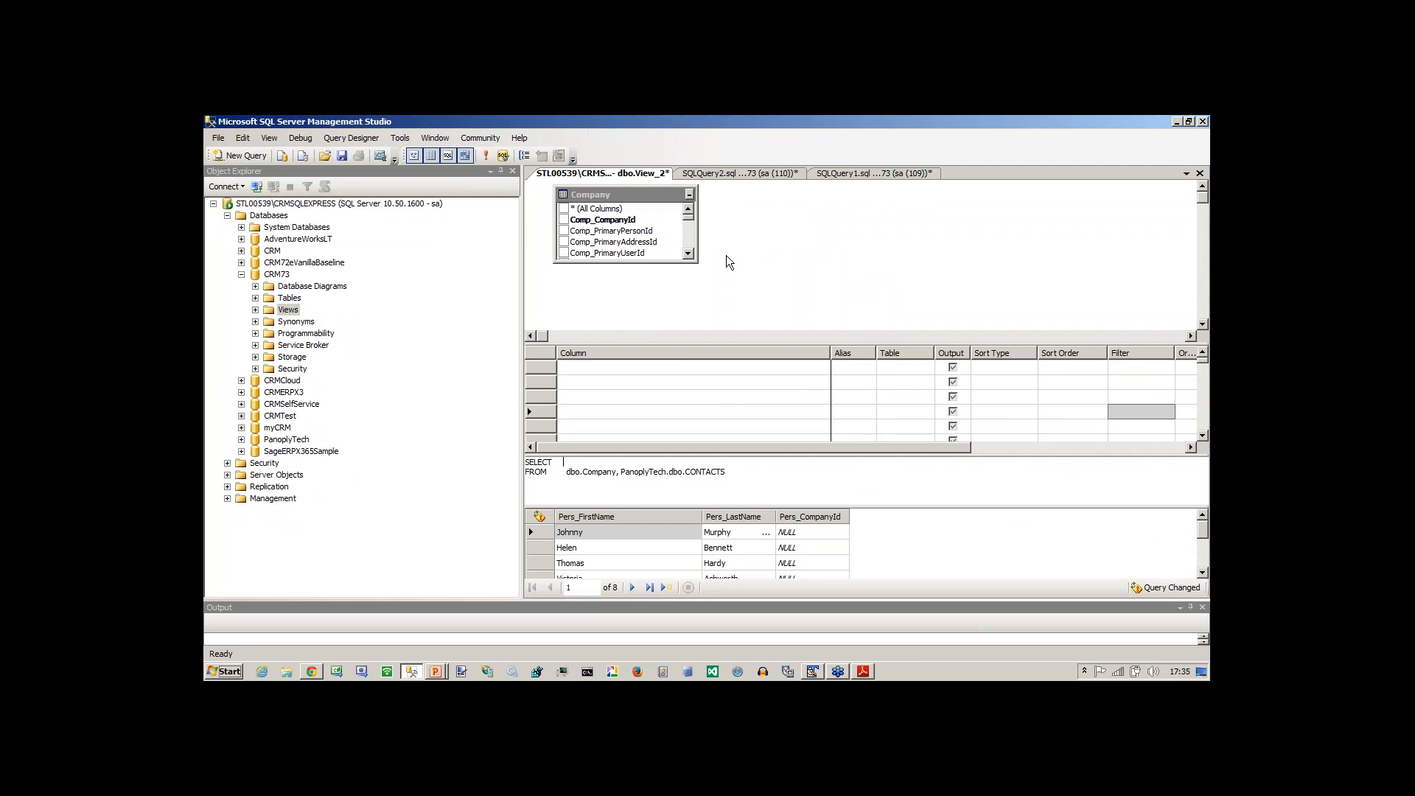
pyautogui.click(485, 157)
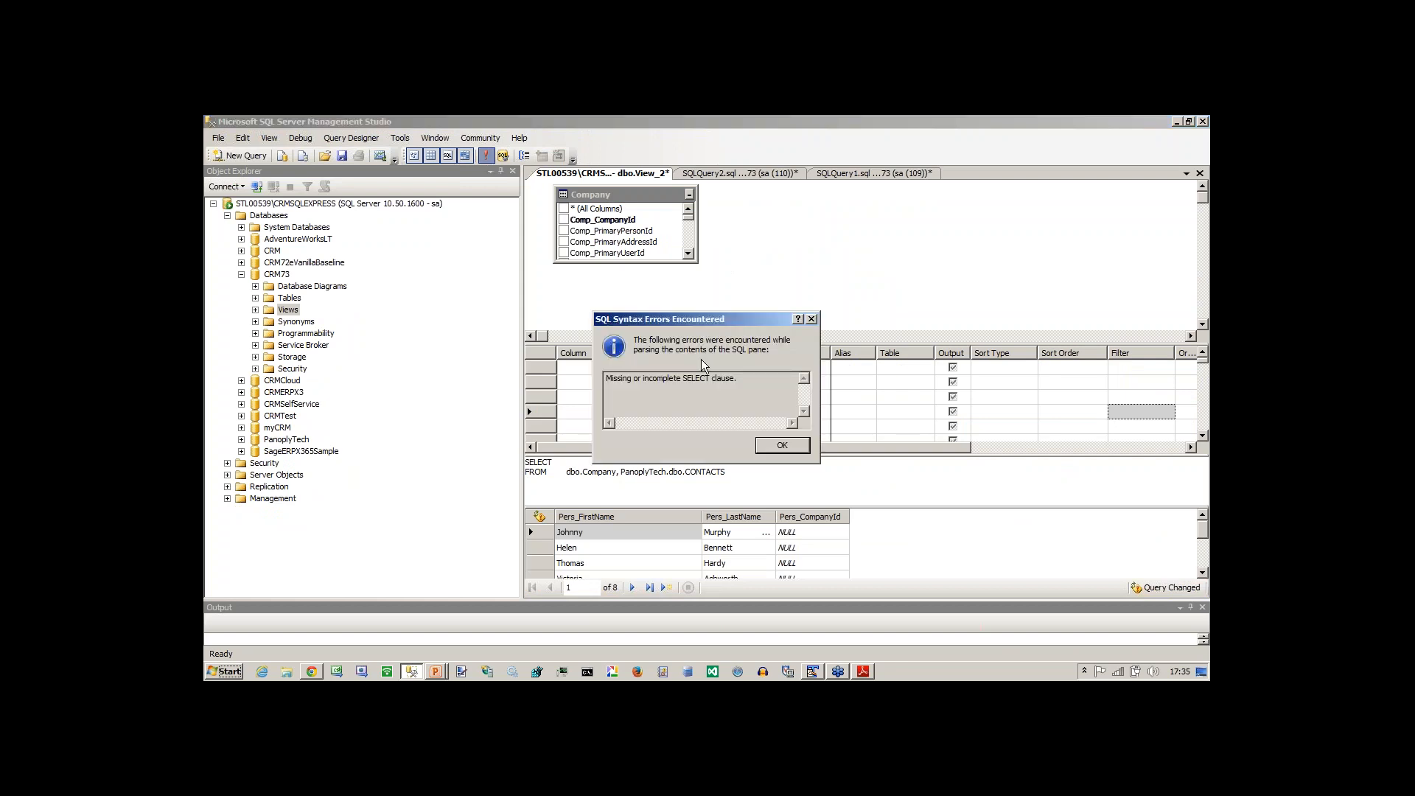
pyautogui.click(790, 449)
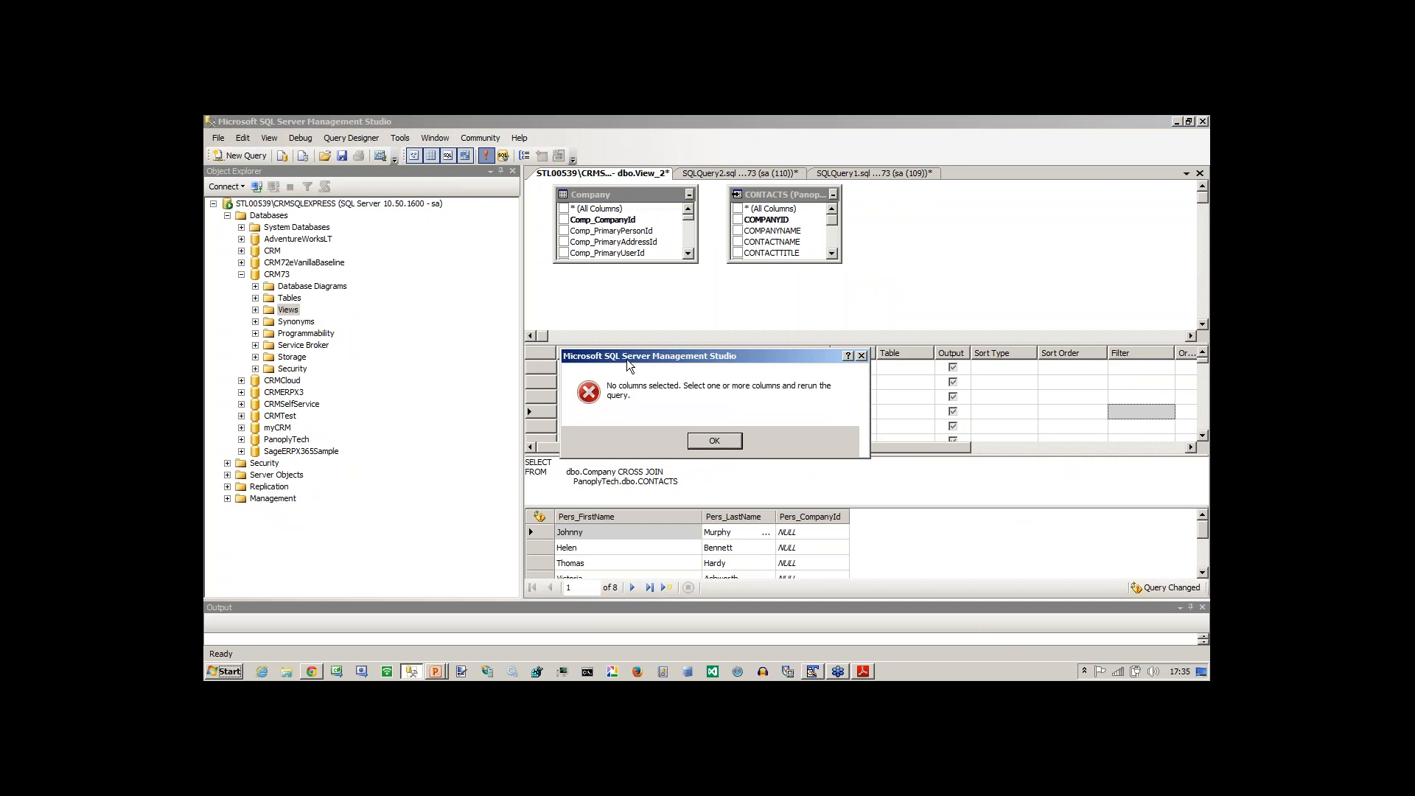
# Output Comp_Name from the Company table and COMPANYNAME from the PanoplyTech CONTACTS table in View_2.
pyautogui.click(714, 441)
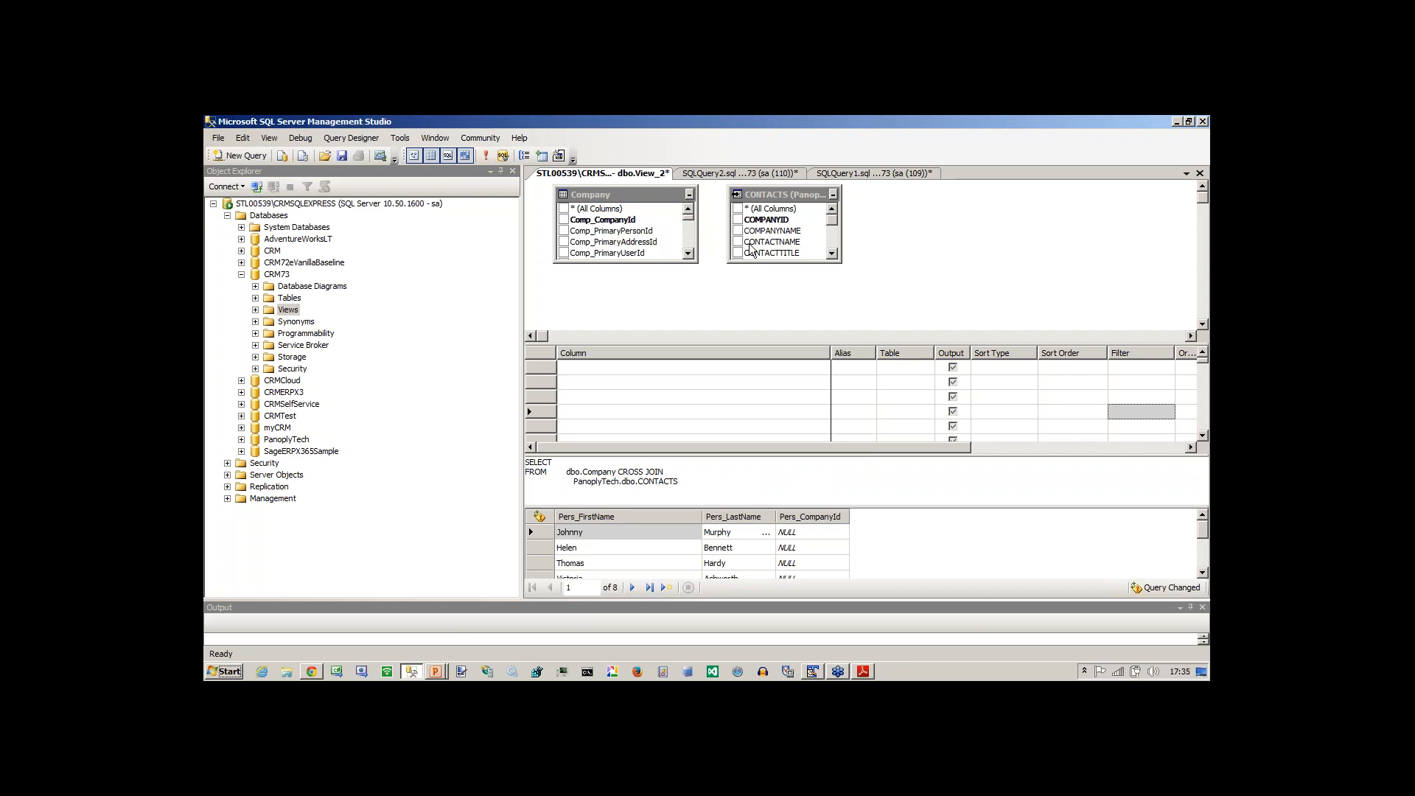
pyautogui.moveTo(668, 262); pyautogui.dragTo(667, 312)
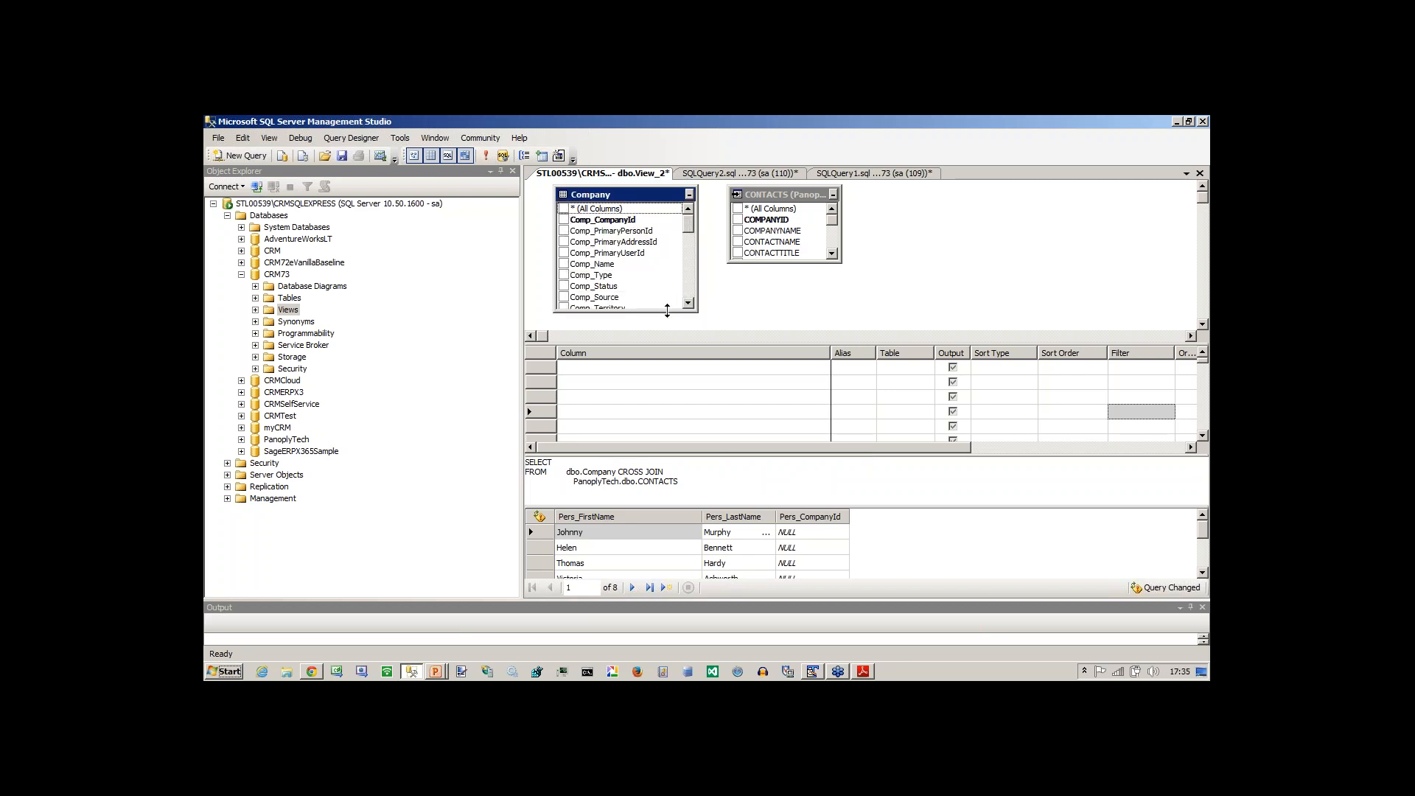
pyautogui.click(564, 265)
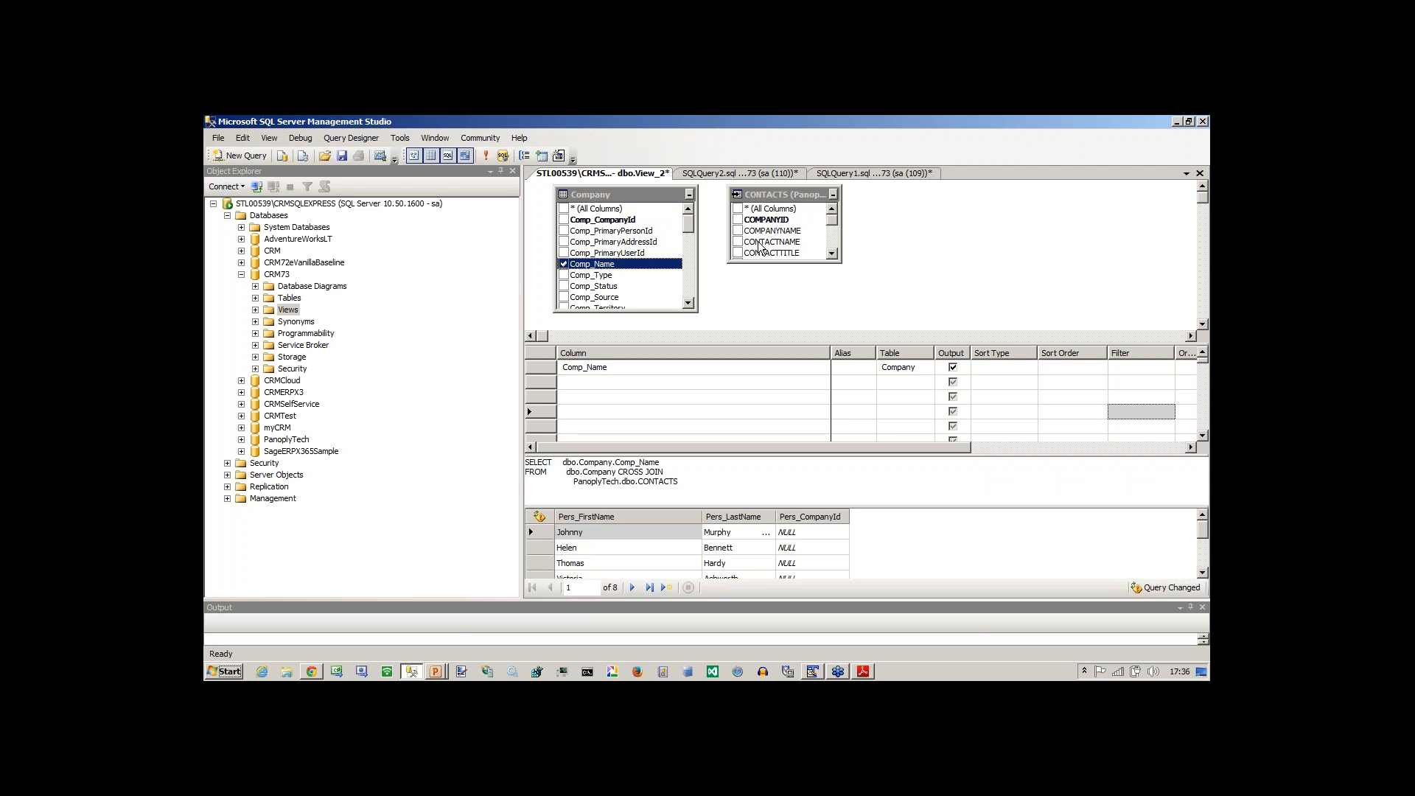
pyautogui.click(738, 231)
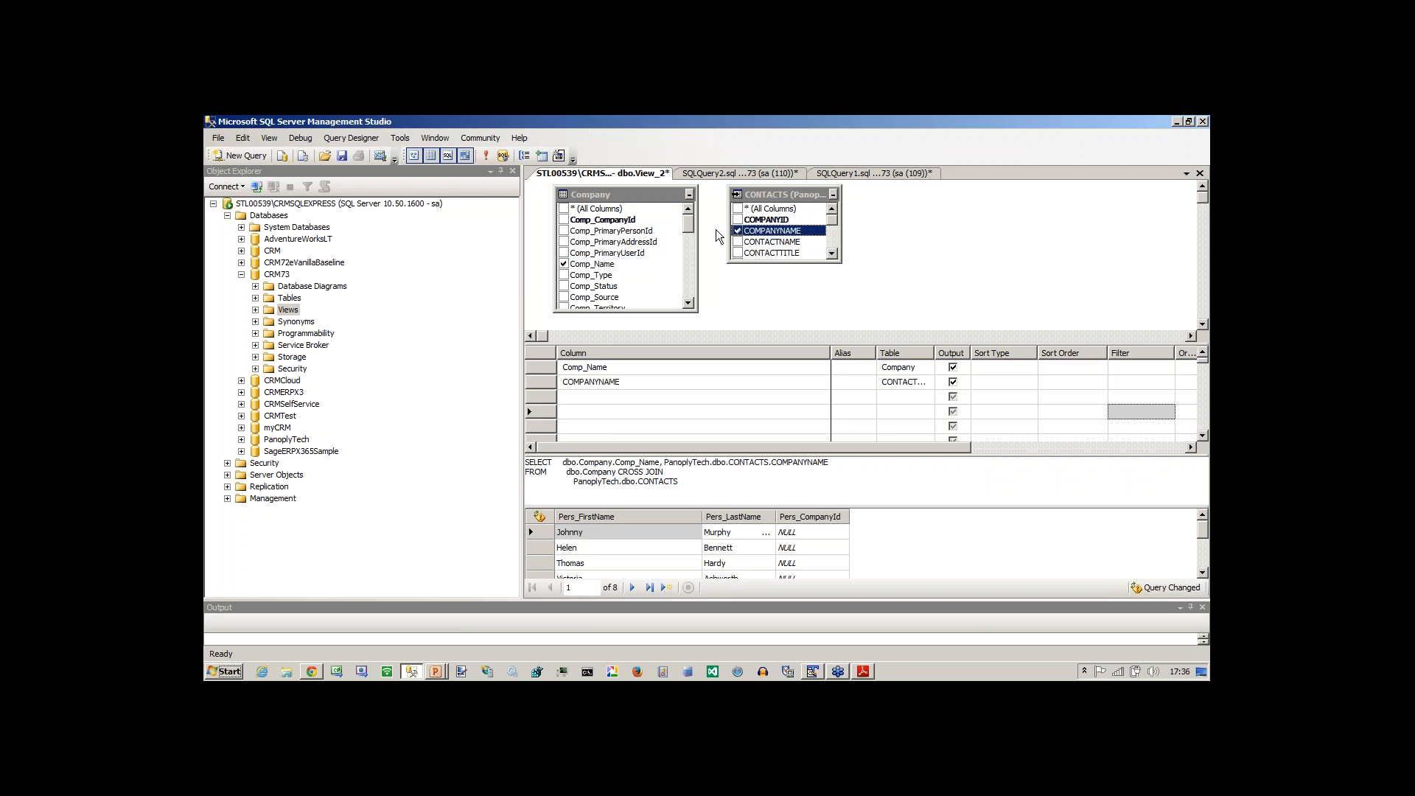
# Join Company's Comp_Name to COMPANYNAME in CONTACTS, execute the view's SQL and widen the COMPANYNAME results column to fit.
pyautogui.moveTo(600, 267); pyautogui.dragTo(754, 235)
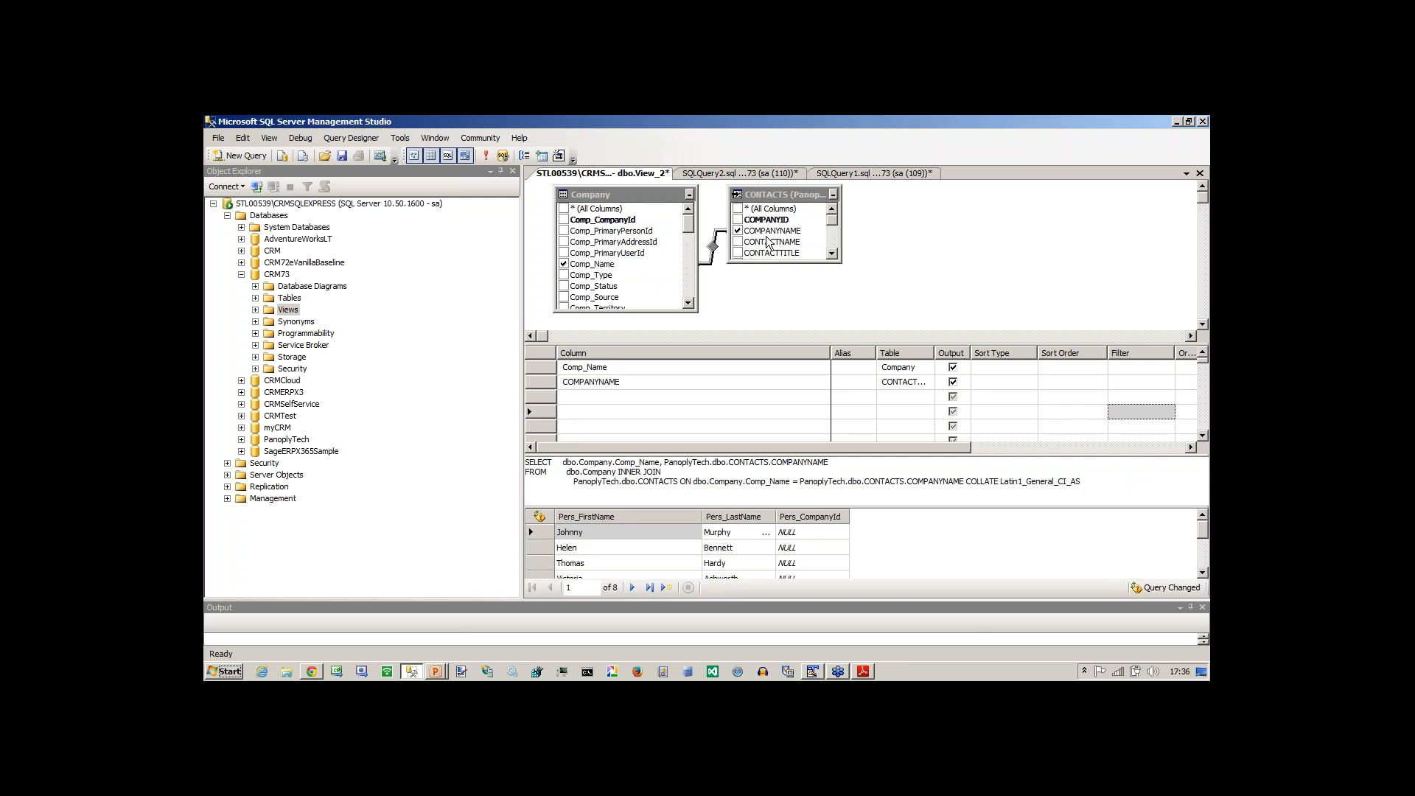
pyautogui.click(487, 157)
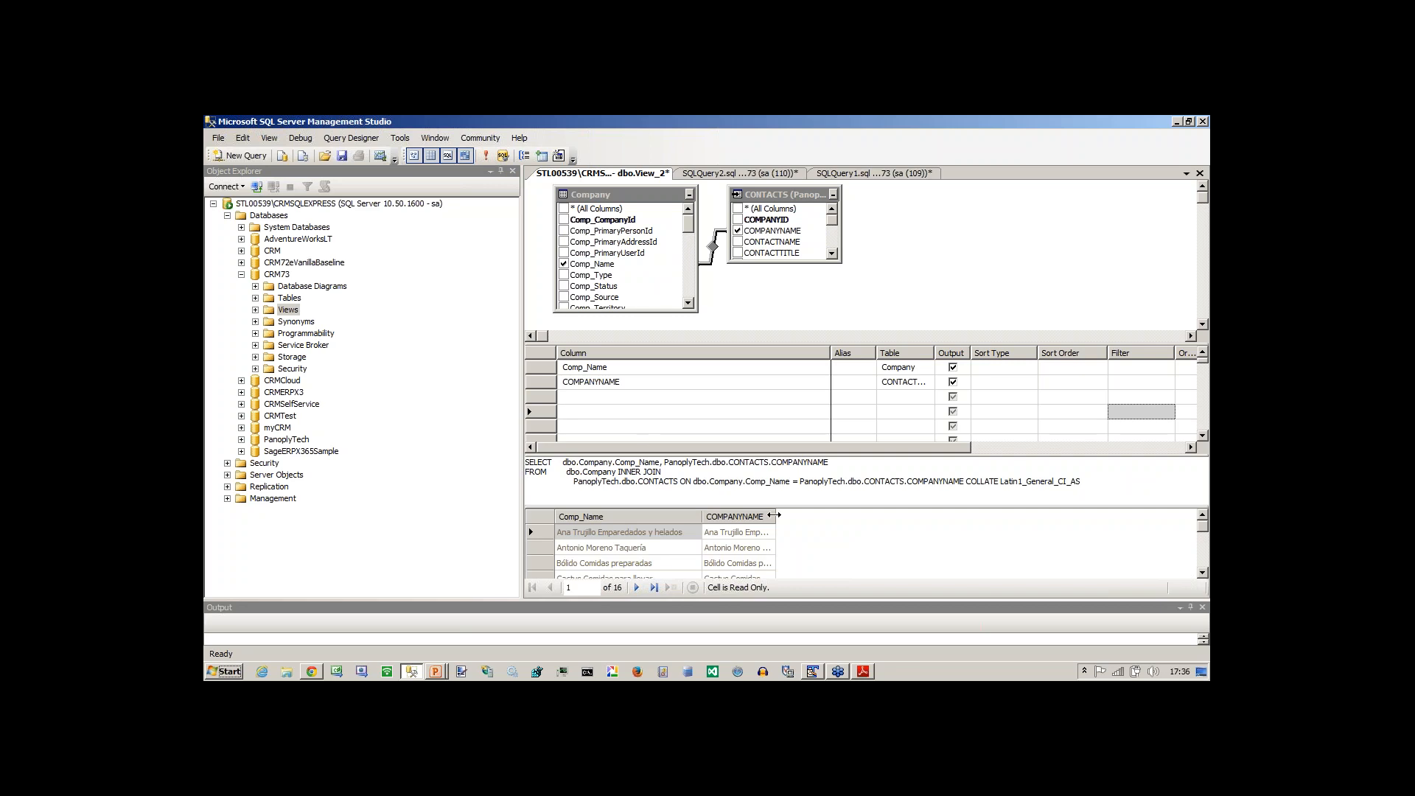
pyautogui.doubleClick(775, 516)
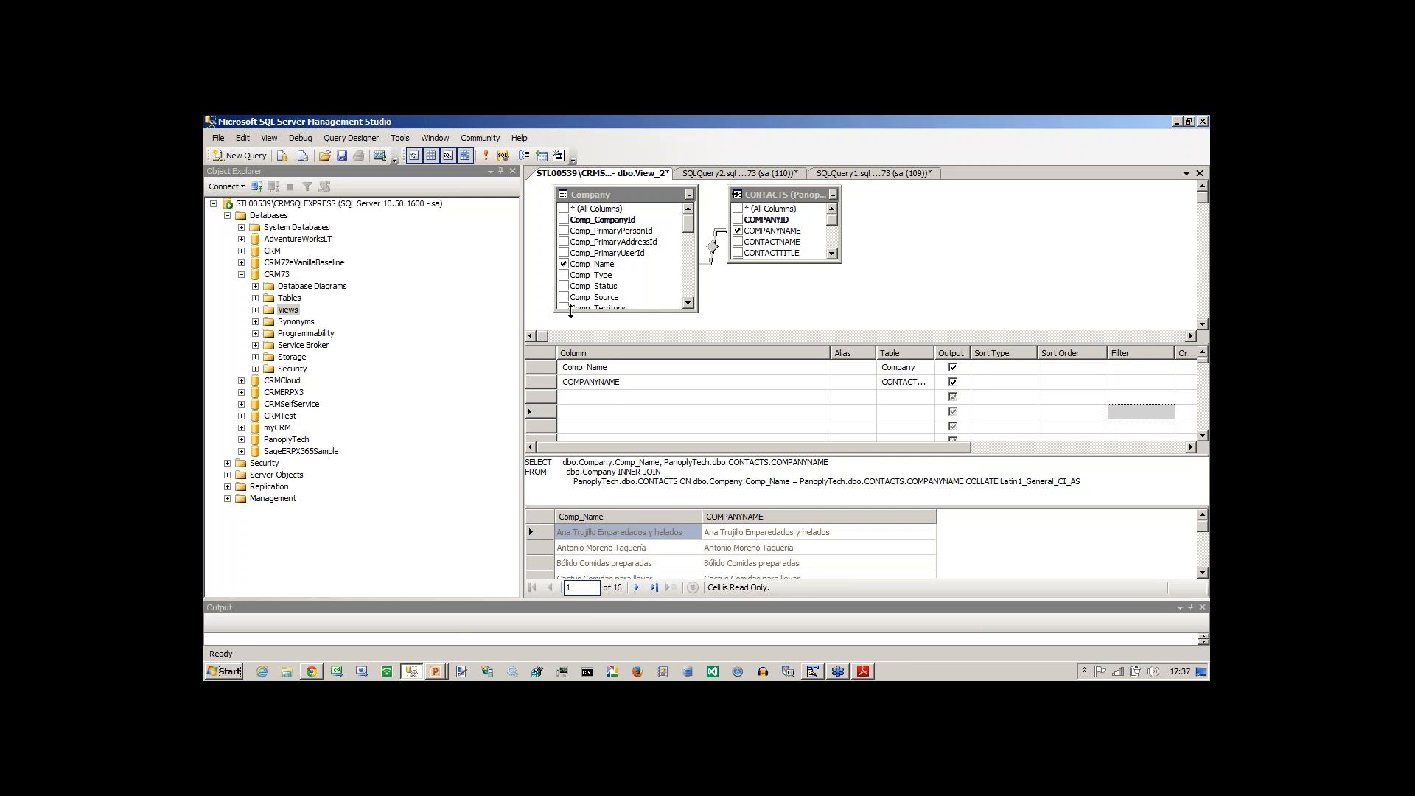
# Widen the view designer, output all Company columns instead of Comp_Name and execute the view's SQL.
pyautogui.moveTo(522, 309); pyautogui.dragTo(454, 303)
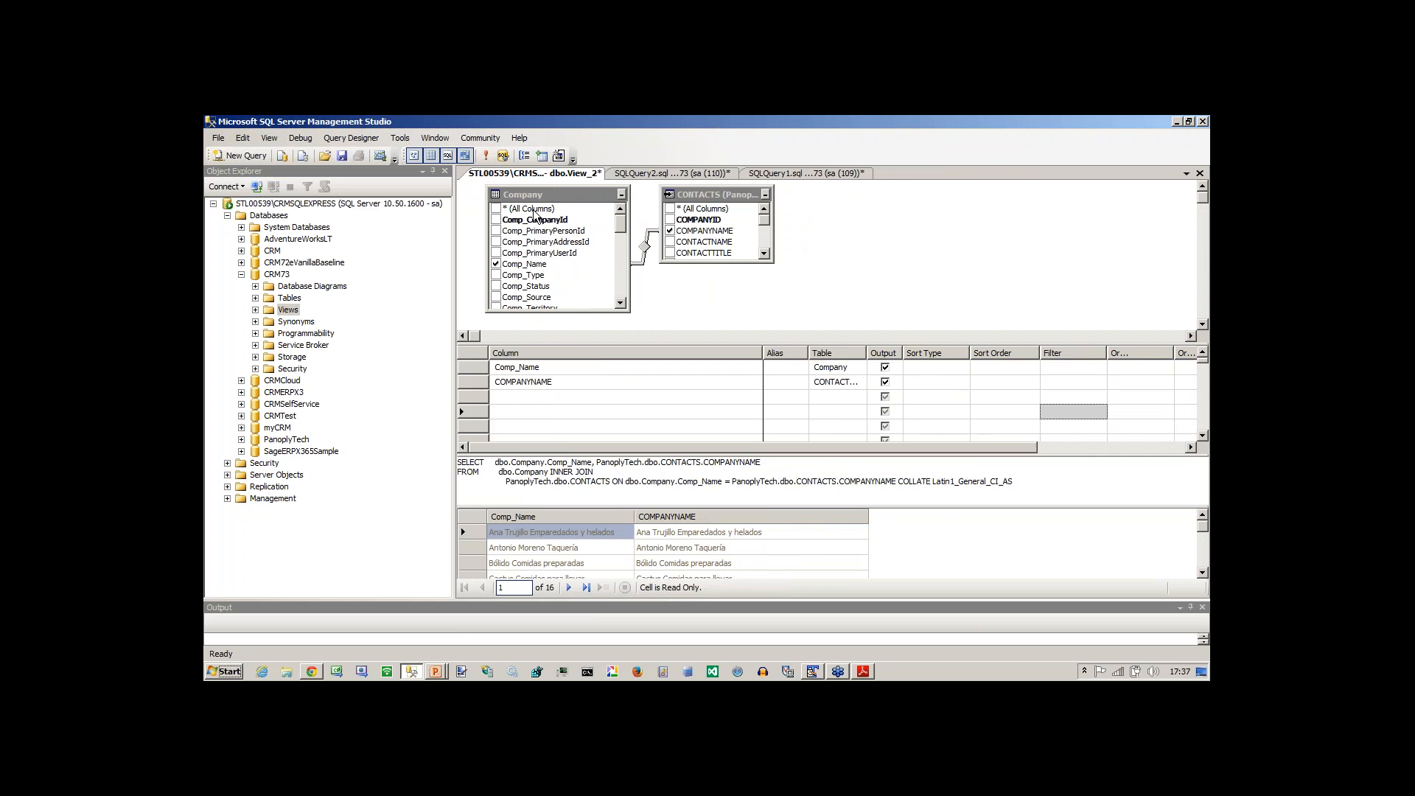
pyautogui.click(704, 195)
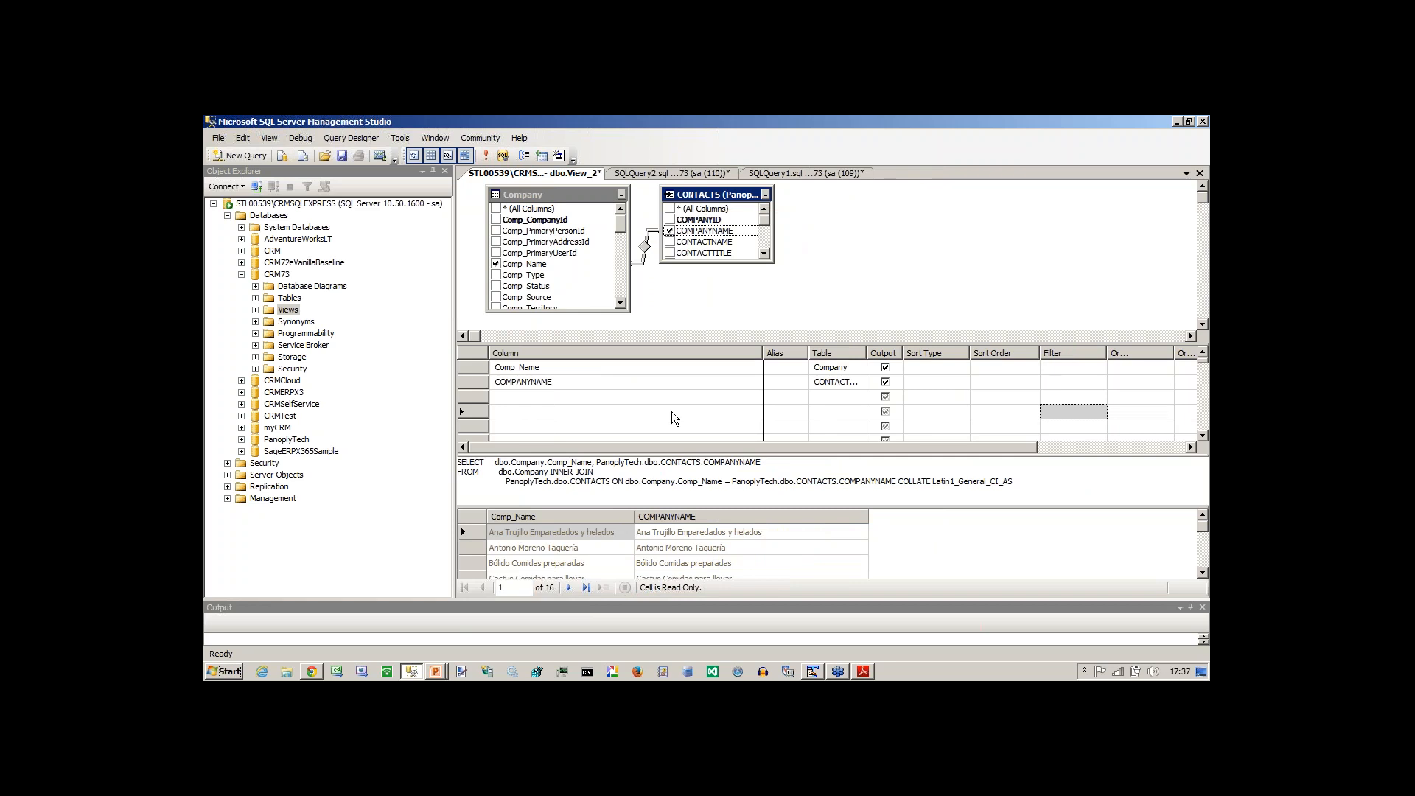
pyautogui.click(680, 473)
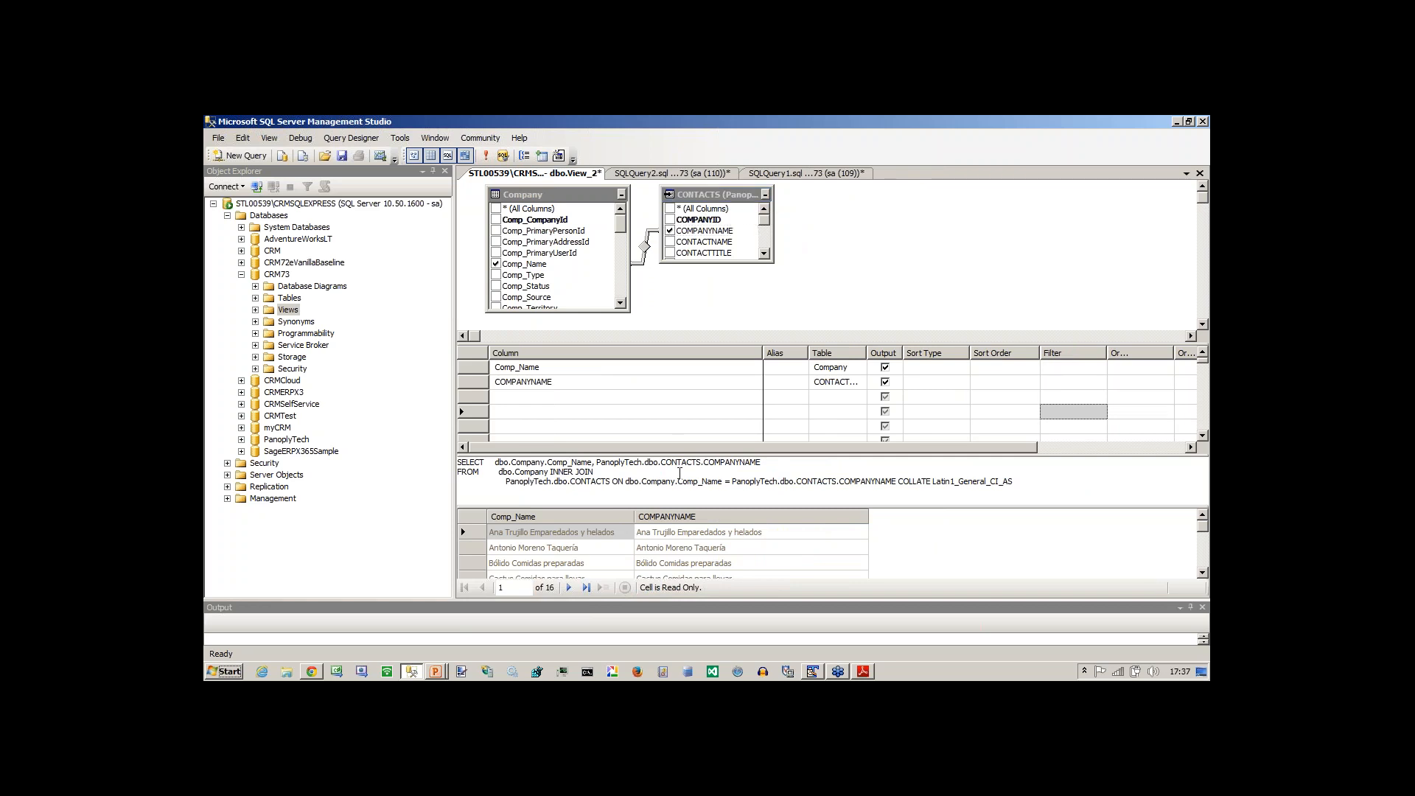
pyautogui.click(496, 264)
pyautogui.click(496, 209)
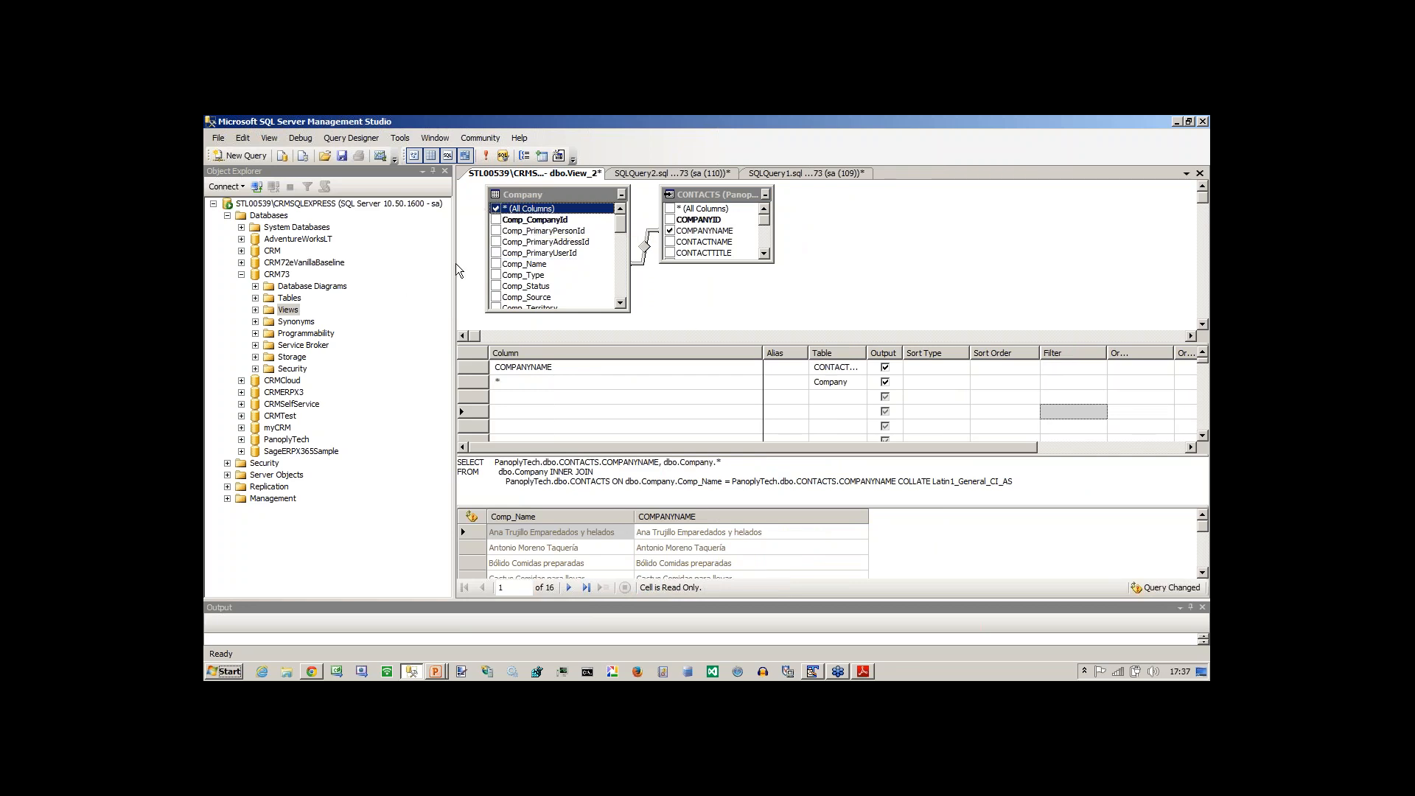
pyautogui.click(487, 157)
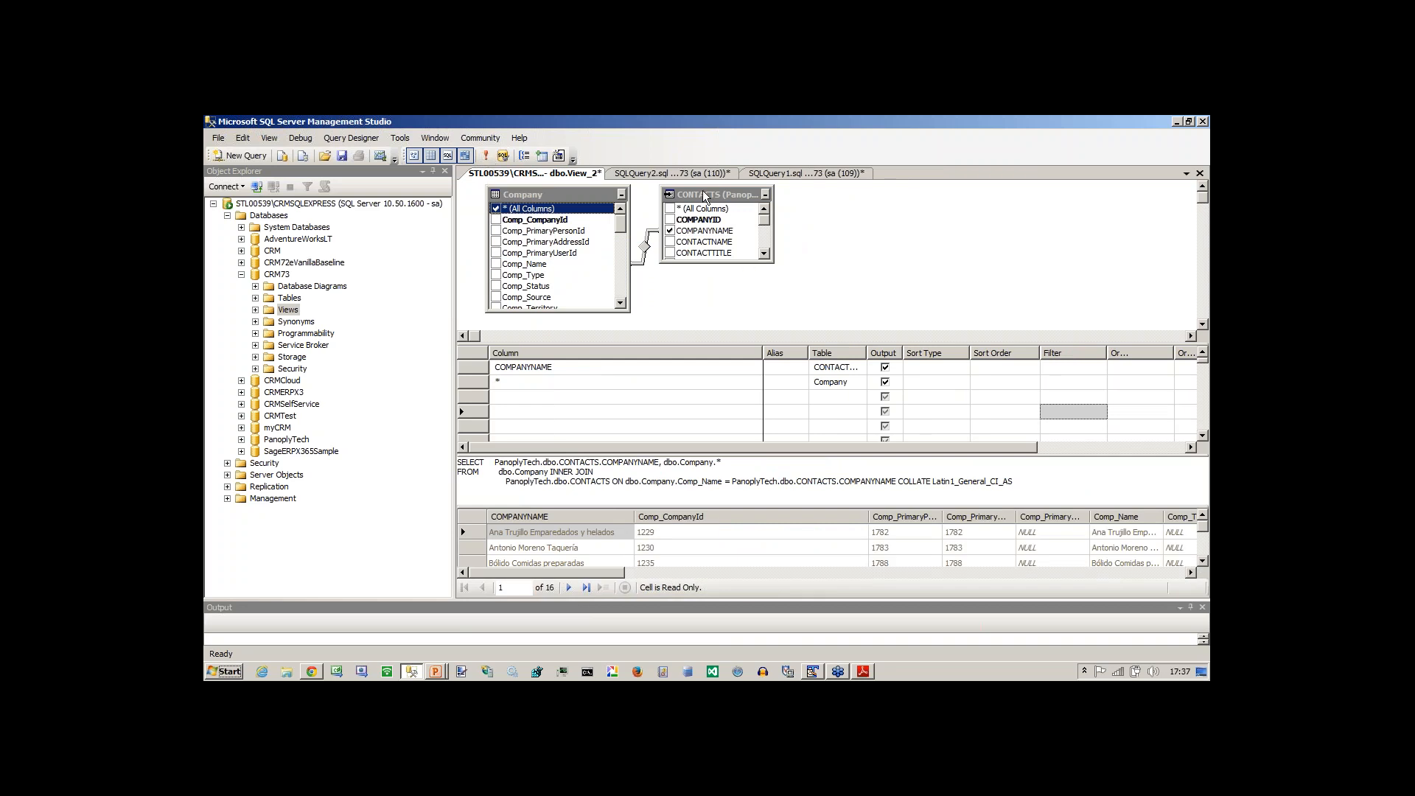
# Shift the CONTACTS and Company tables in the View_2 diagram to free space before Company.
pyautogui.moveTo(703, 196); pyautogui.dragTo(899, 206)
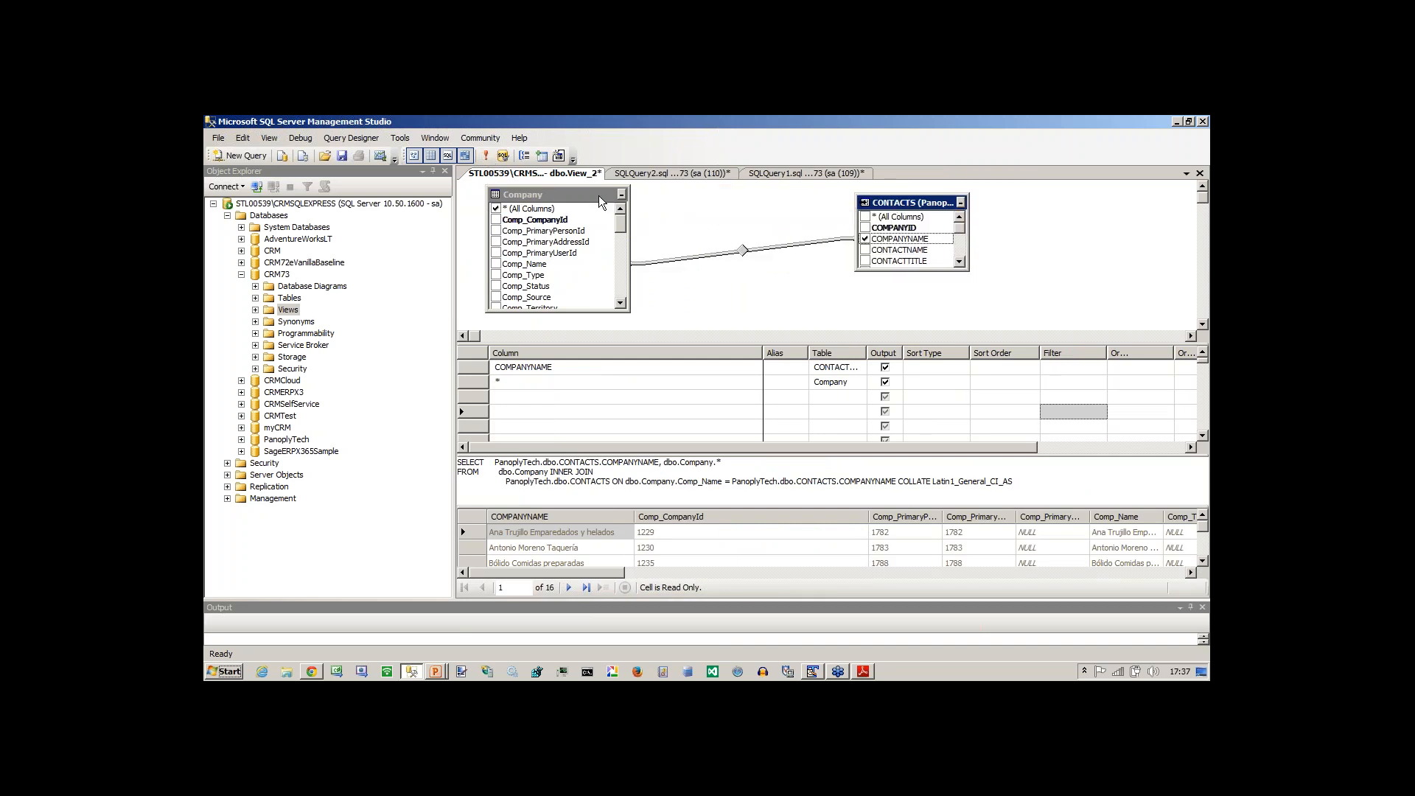
pyautogui.moveTo(600, 196); pyautogui.dragTo(755, 199)
pyautogui.click(537, 243)
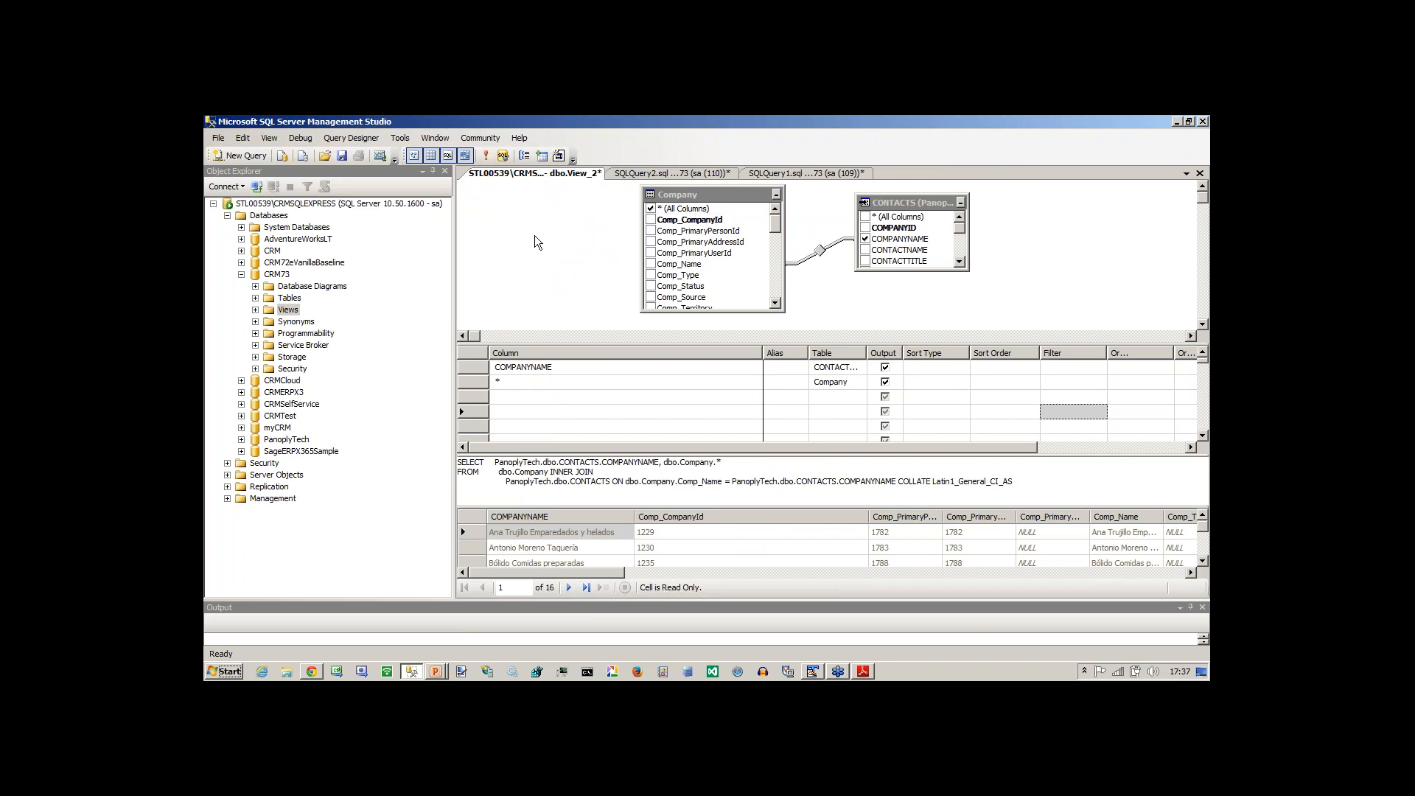
# Add the Person table to the View_2 design.
pyautogui.rightClick(535, 236)
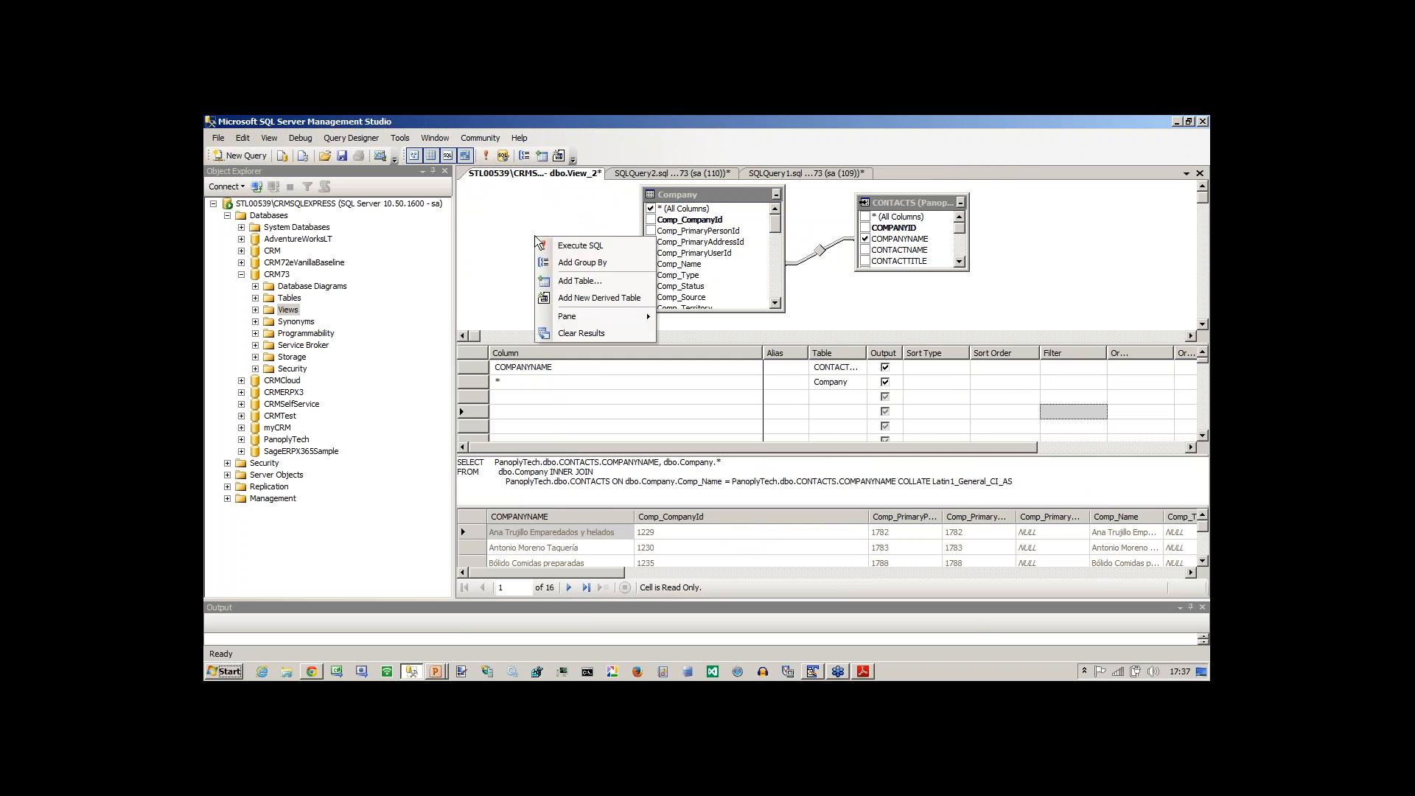
pyautogui.click(574, 289)
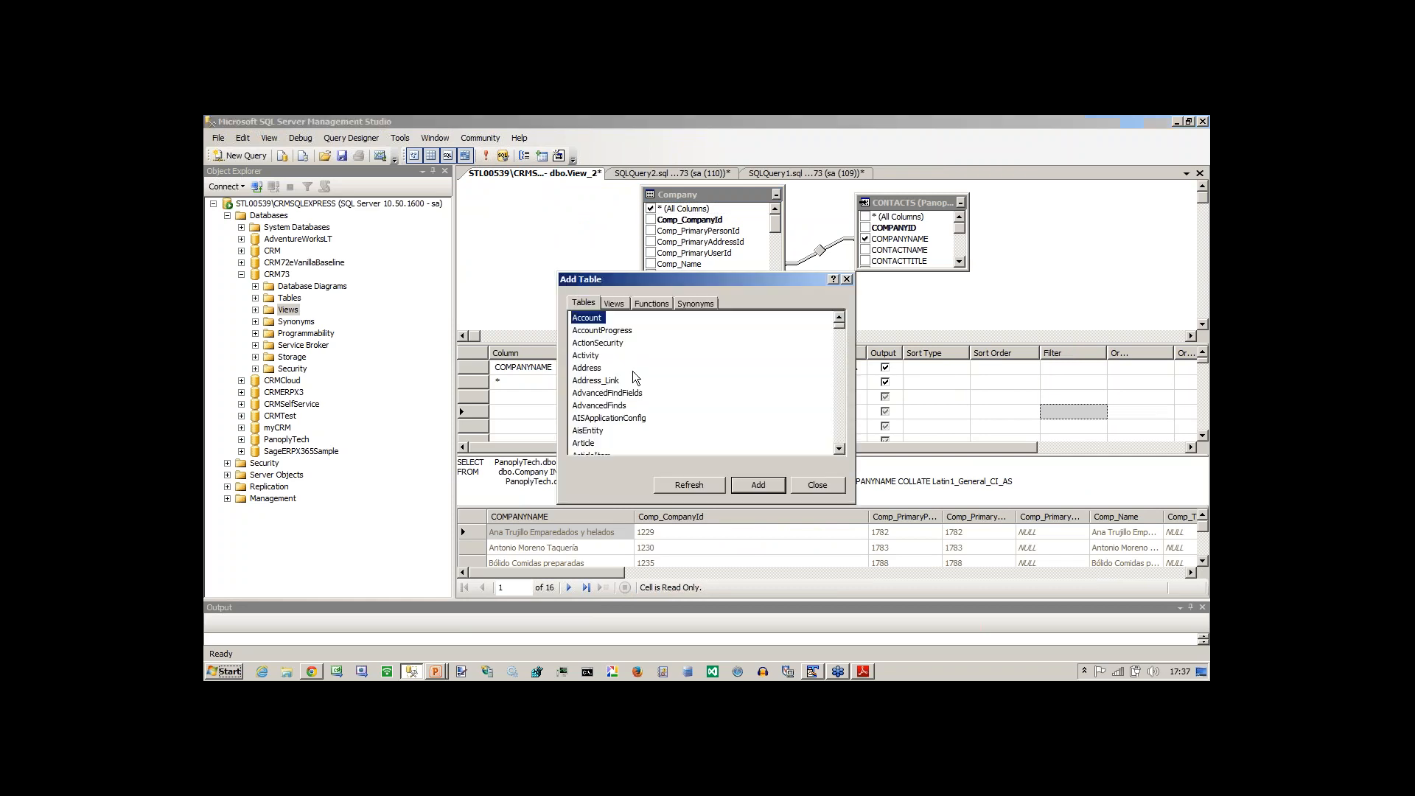
pyautogui.click(841, 451)
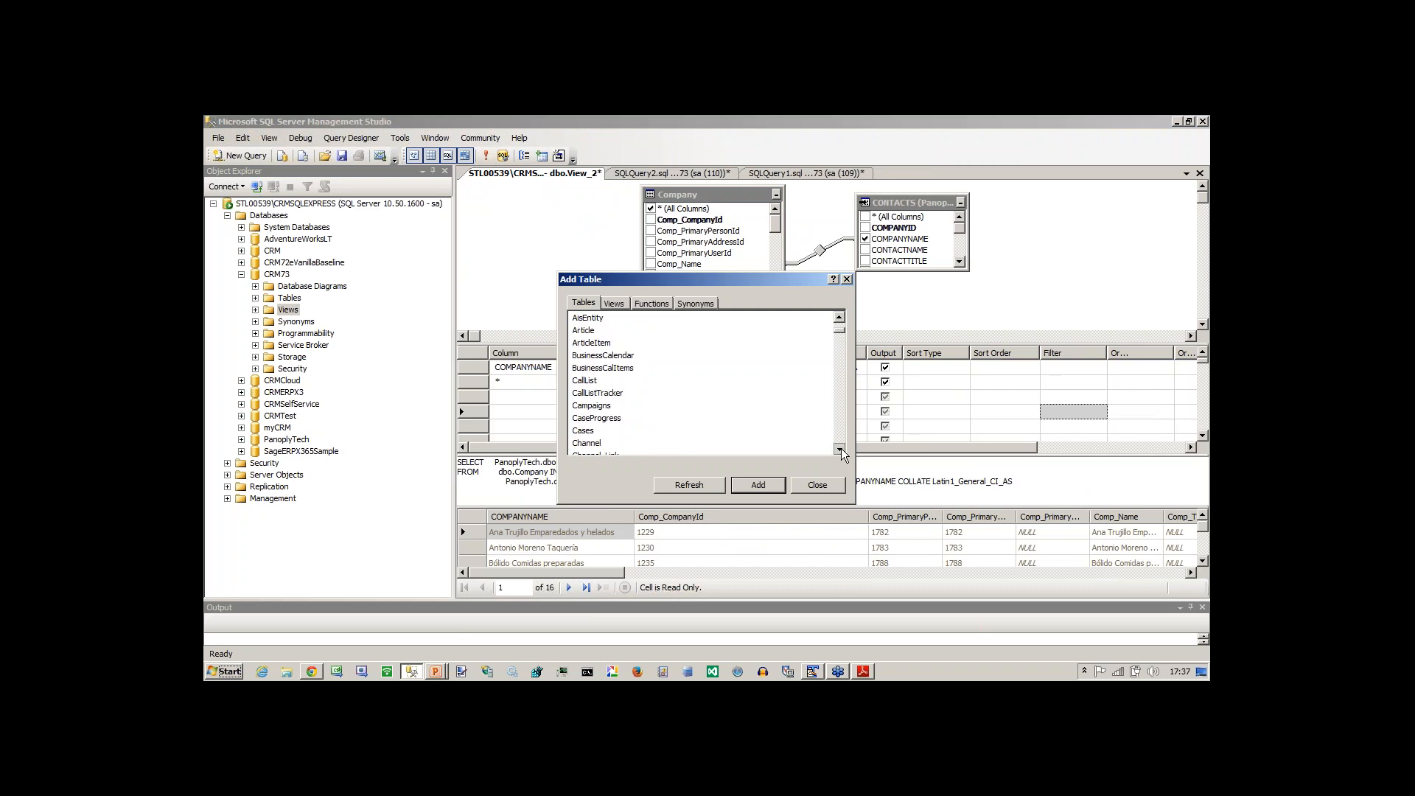
pyautogui.click(841, 450)
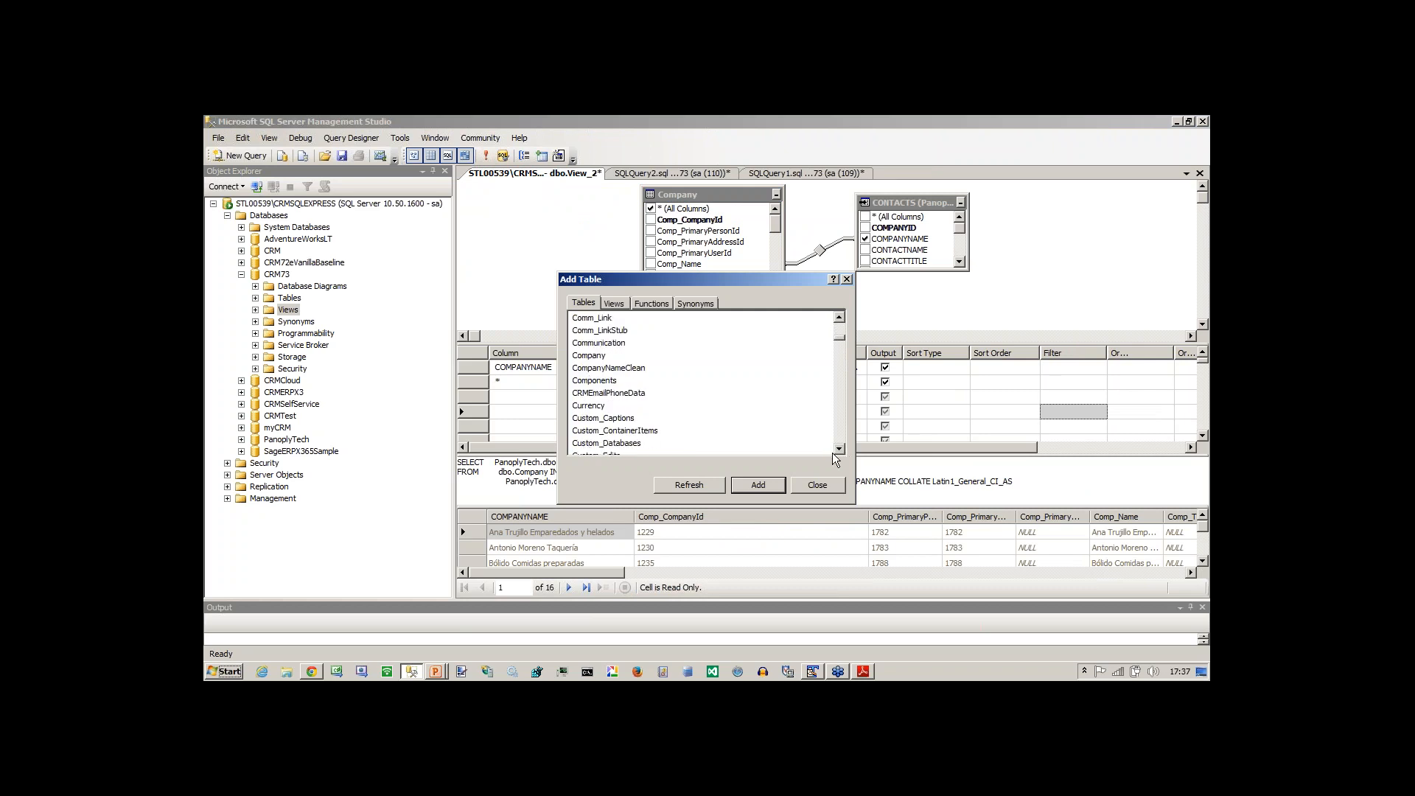
pyautogui.click(839, 448)
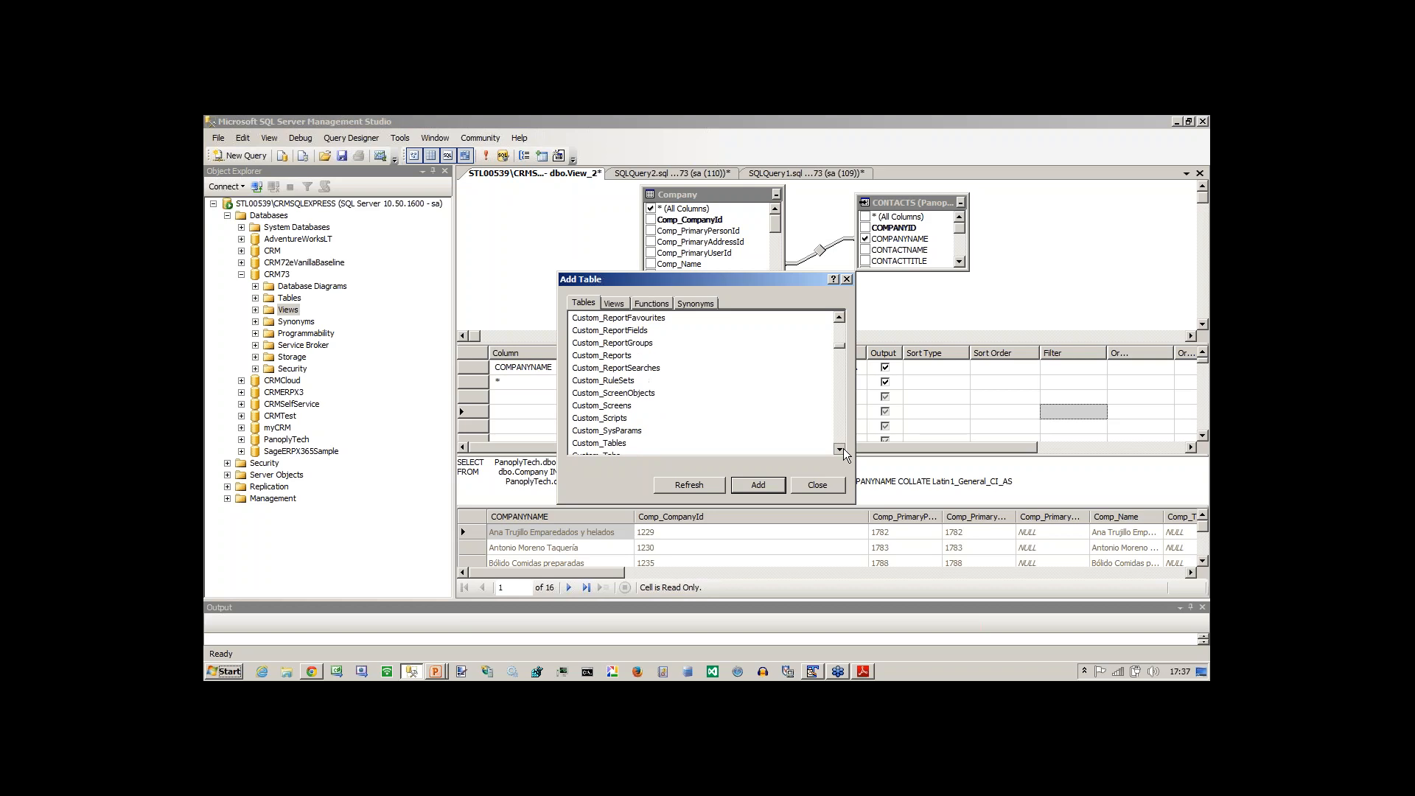
pyautogui.click(593, 383)
pyautogui.press('p')
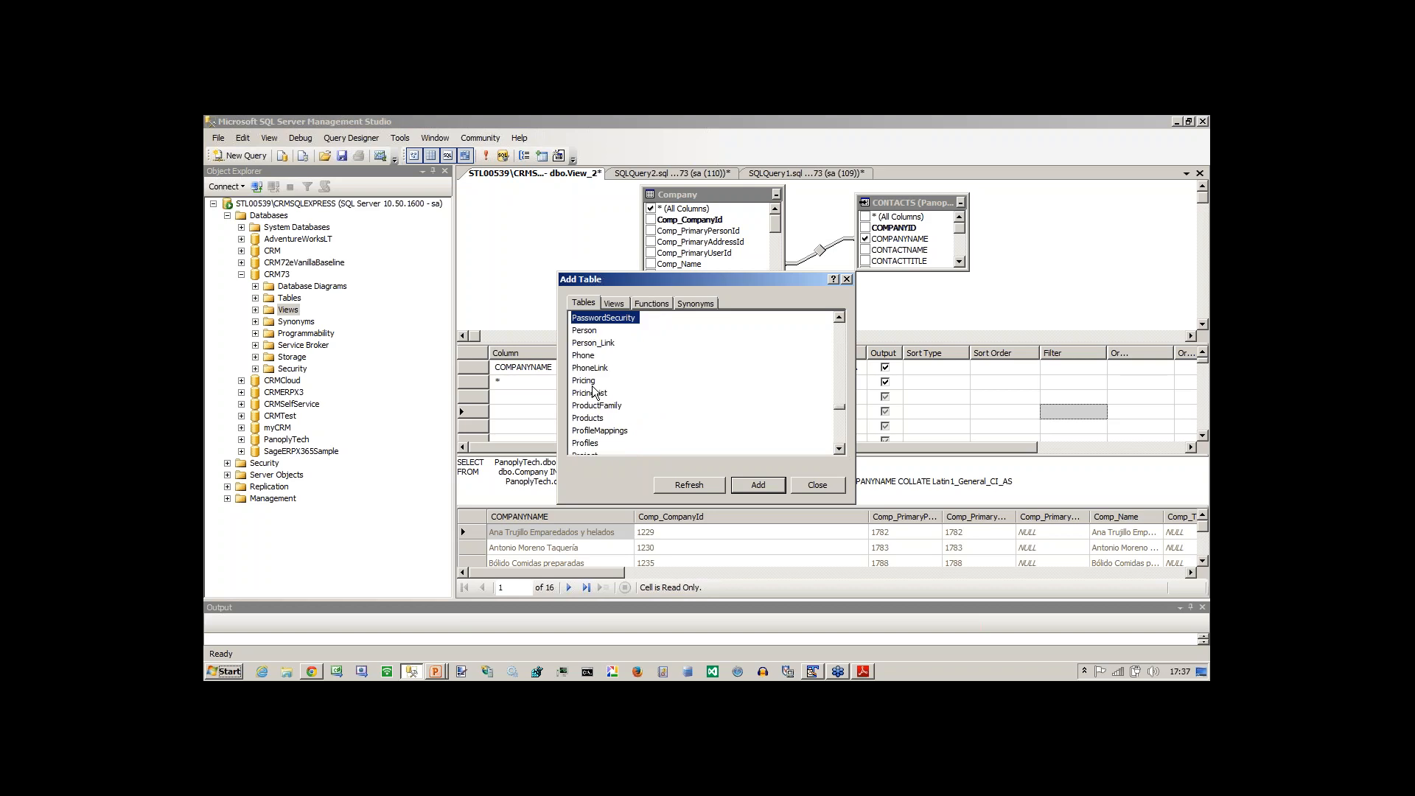
pyautogui.click(584, 333)
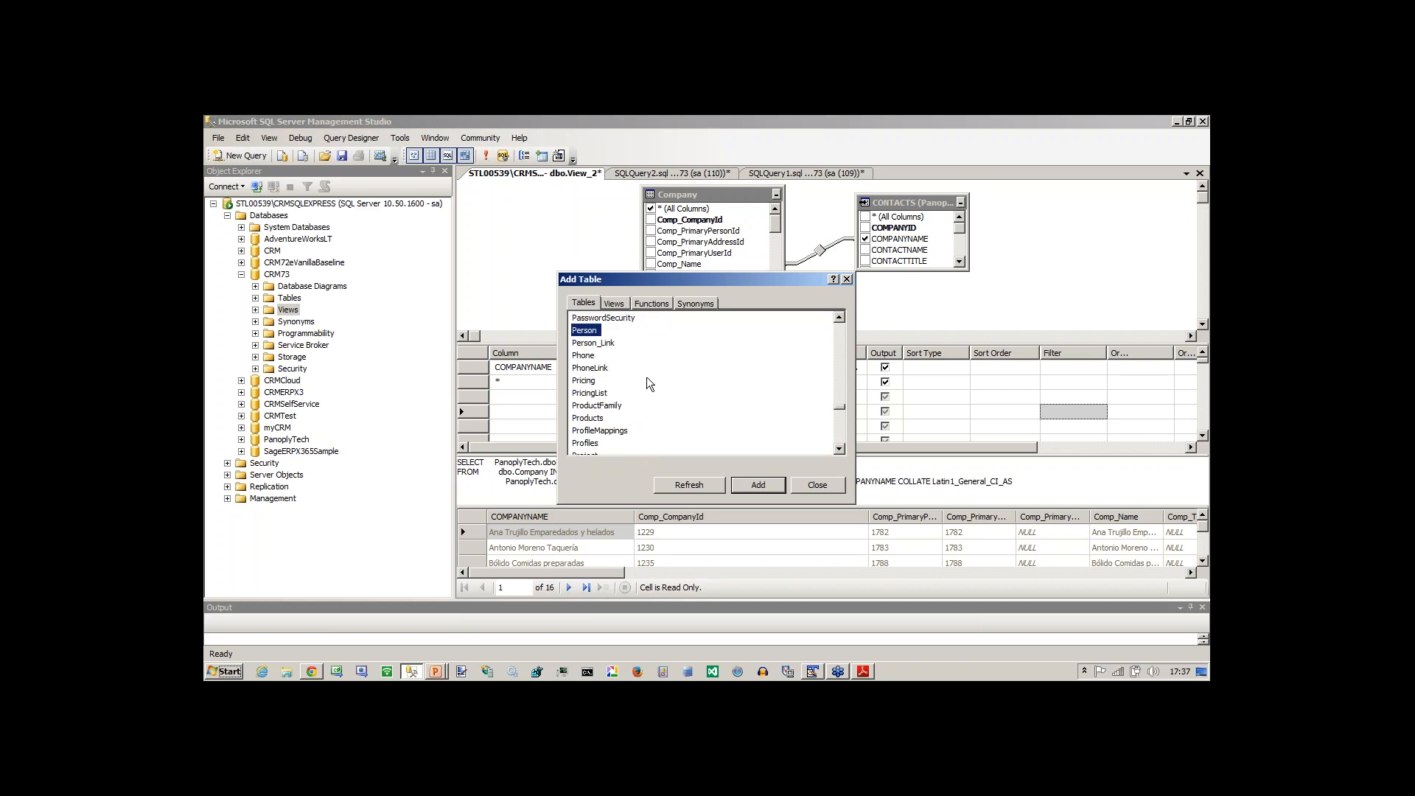
pyautogui.click(746, 481)
pyautogui.click(807, 487)
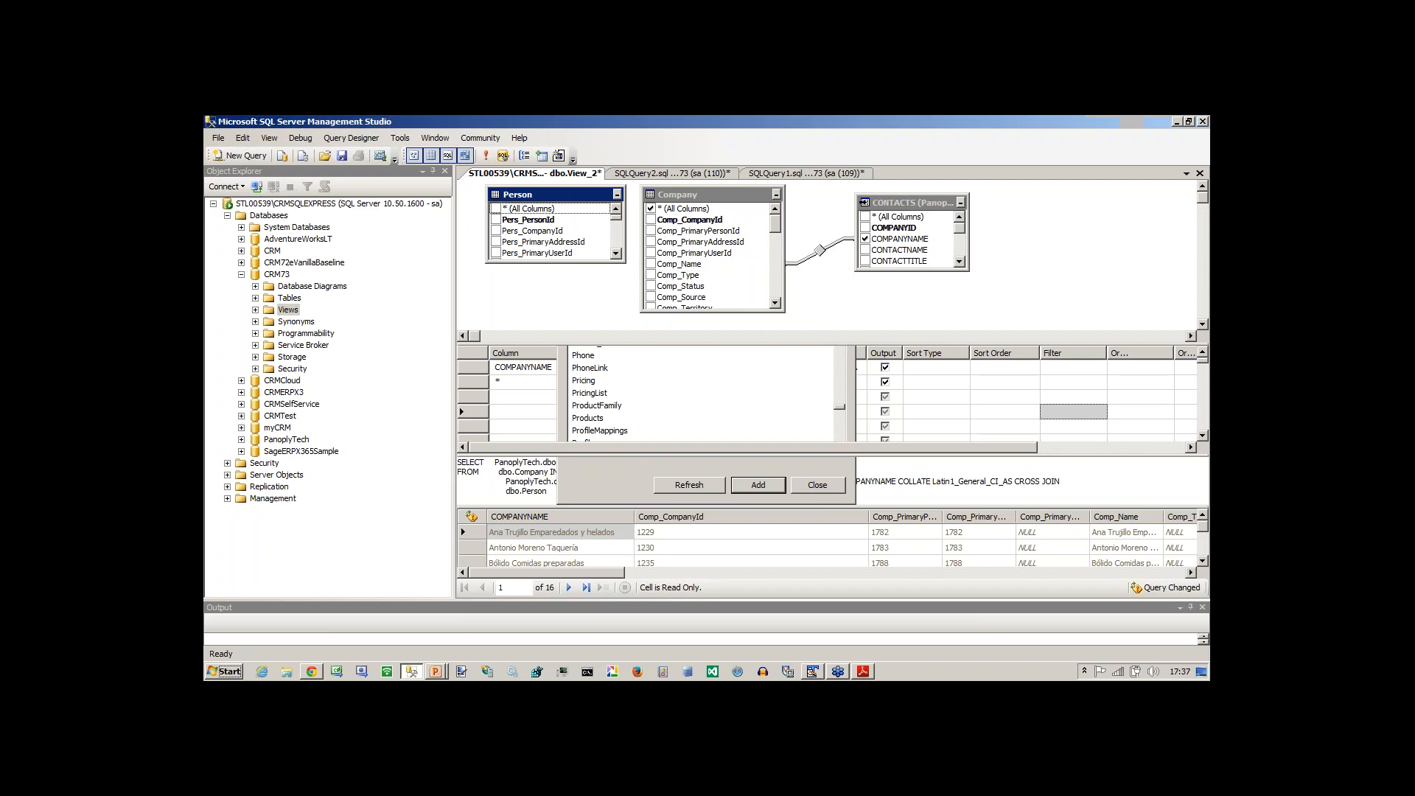
# Output all Person columns, join Pers_CompanyId to Company's Comp_CompanyId and execute the view's SQL.
pyautogui.click(495, 208)
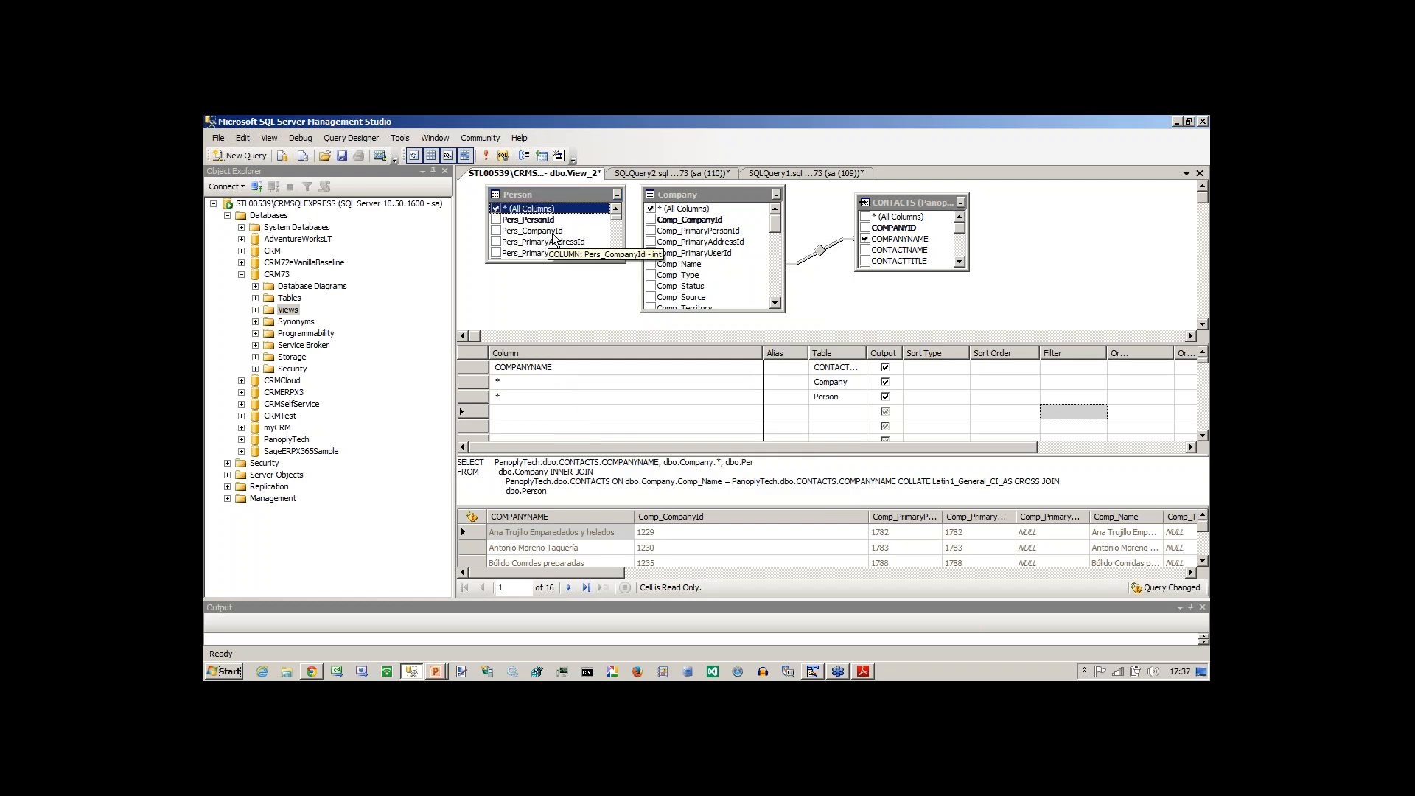
pyautogui.moveTo(553, 235); pyautogui.dragTo(715, 189)
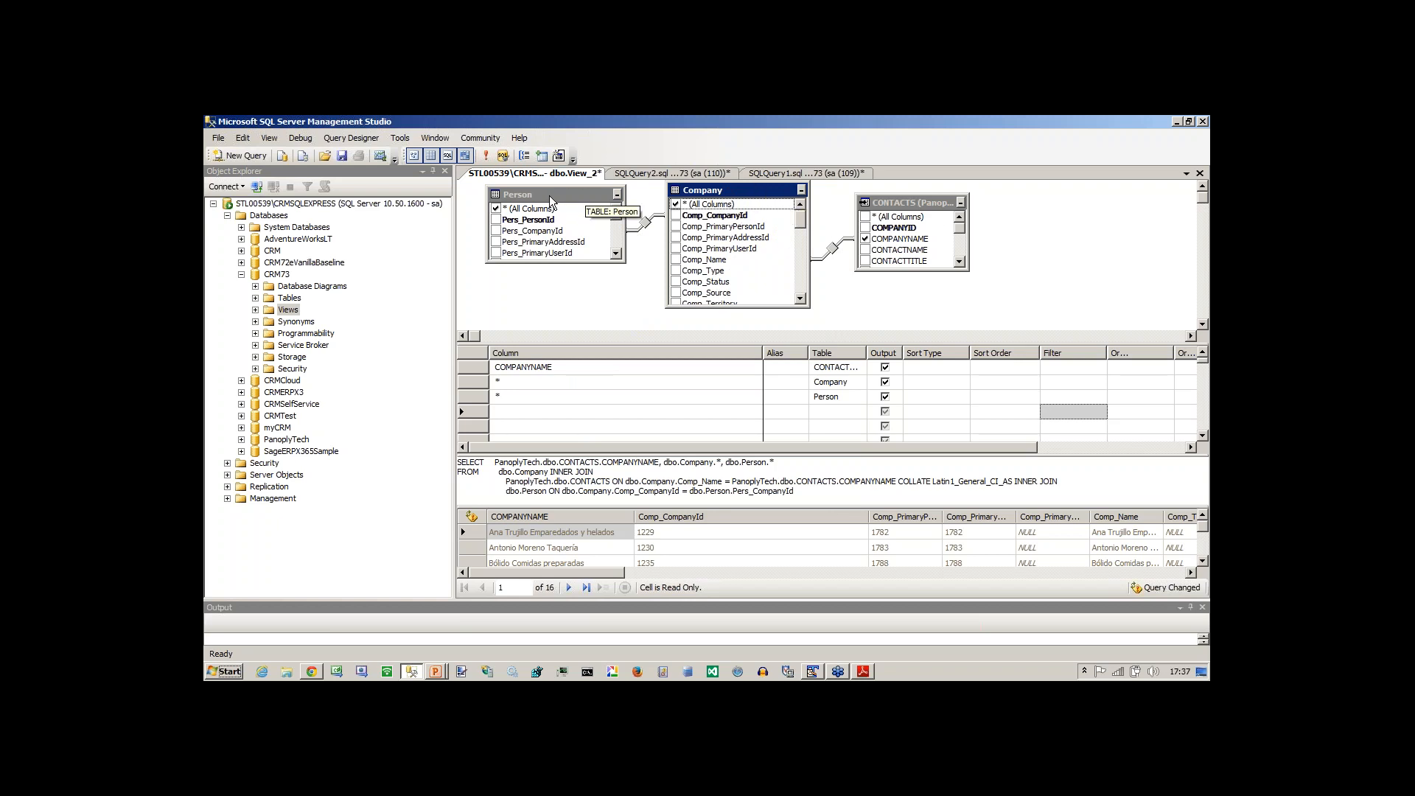
pyautogui.click(486, 157)
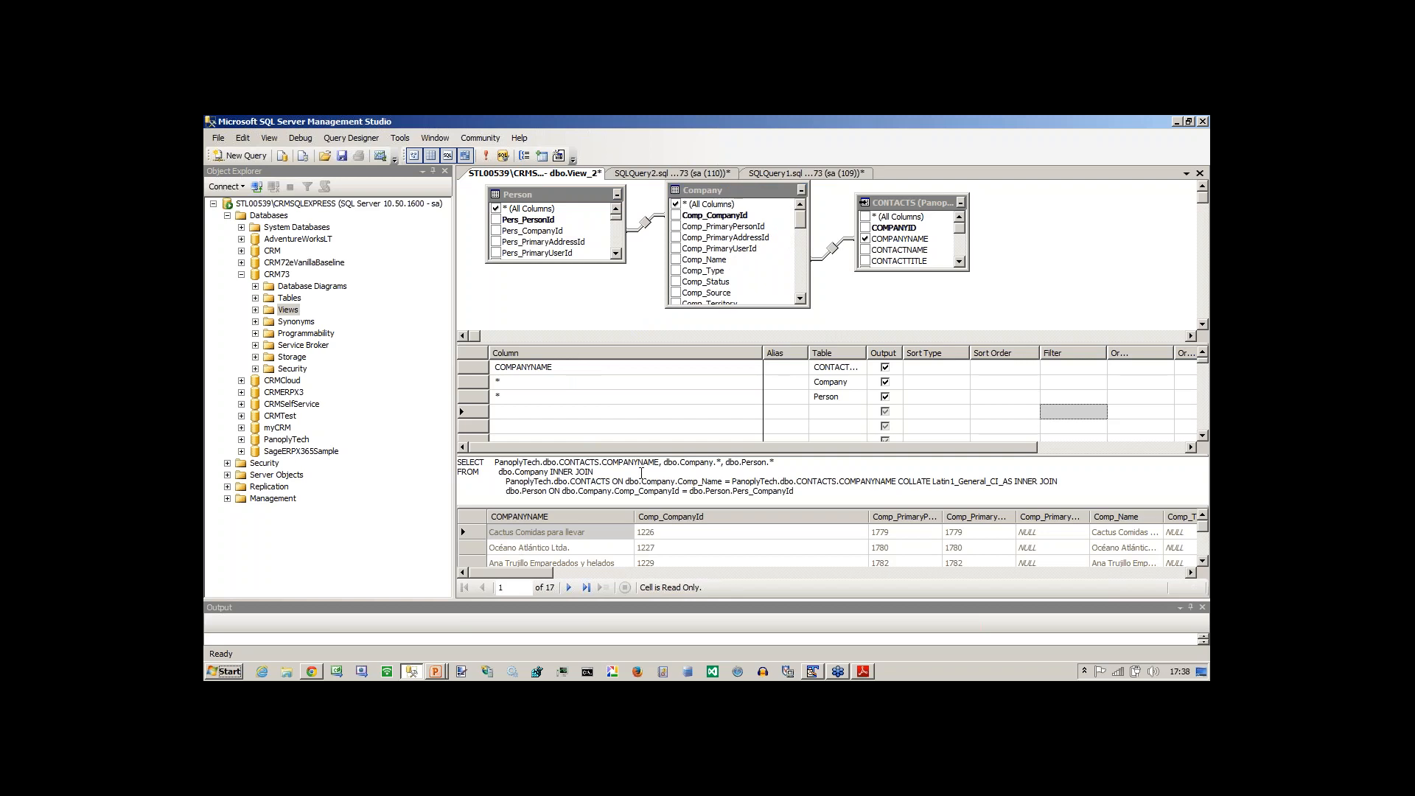
# Copy View_2's complete SQL statement, switch to Sage CRM in the browser and list the Company entity's views.
pyautogui.hotkey('ctrl', 'a')
pyautogui.hotkey('ctrl', 'c')
pyautogui.hotkey('alt', 'Tab')
pyautogui.hotkey('alt', 'Tab')
pyautogui.hotkey('alt', 'Tab')
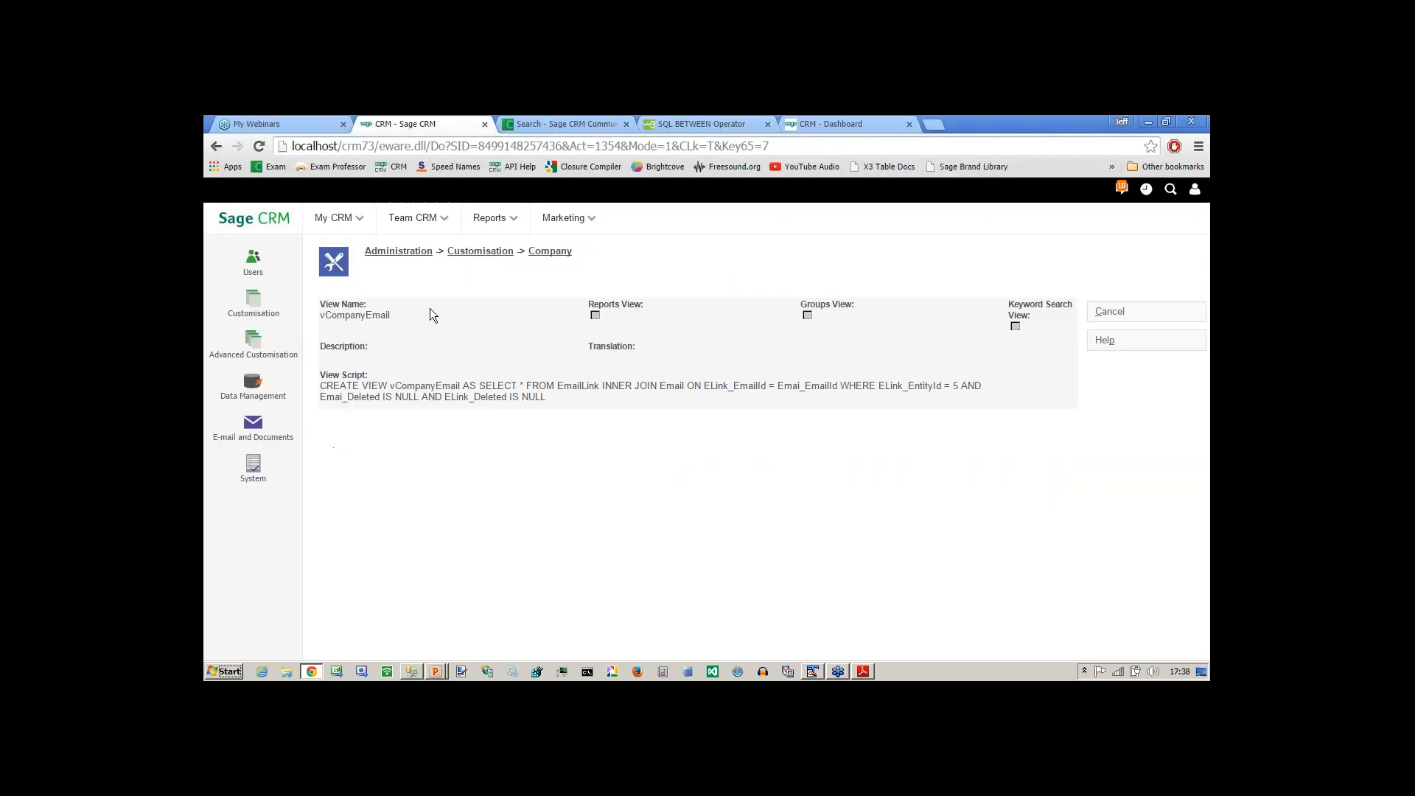
pyautogui.click(546, 257)
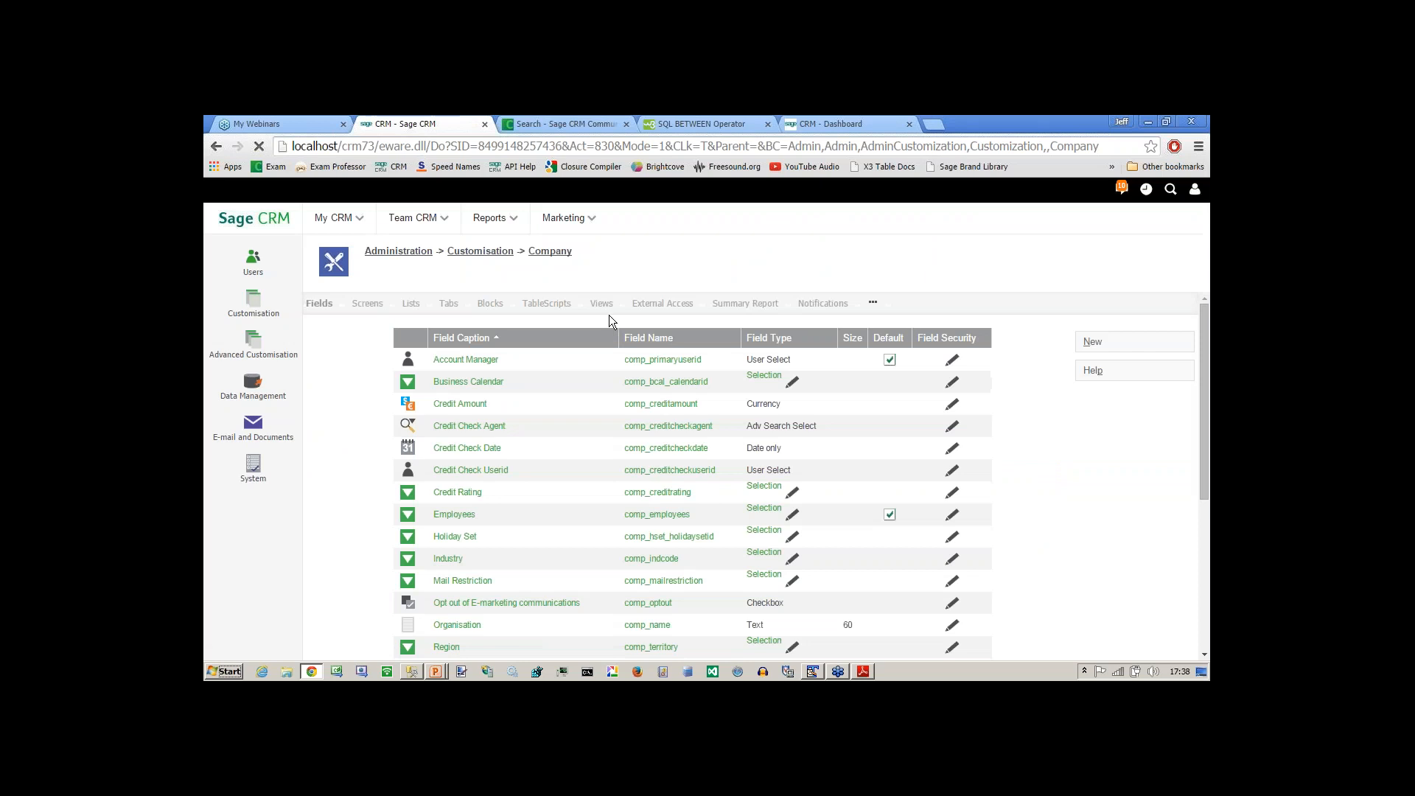
pyautogui.click(603, 305)
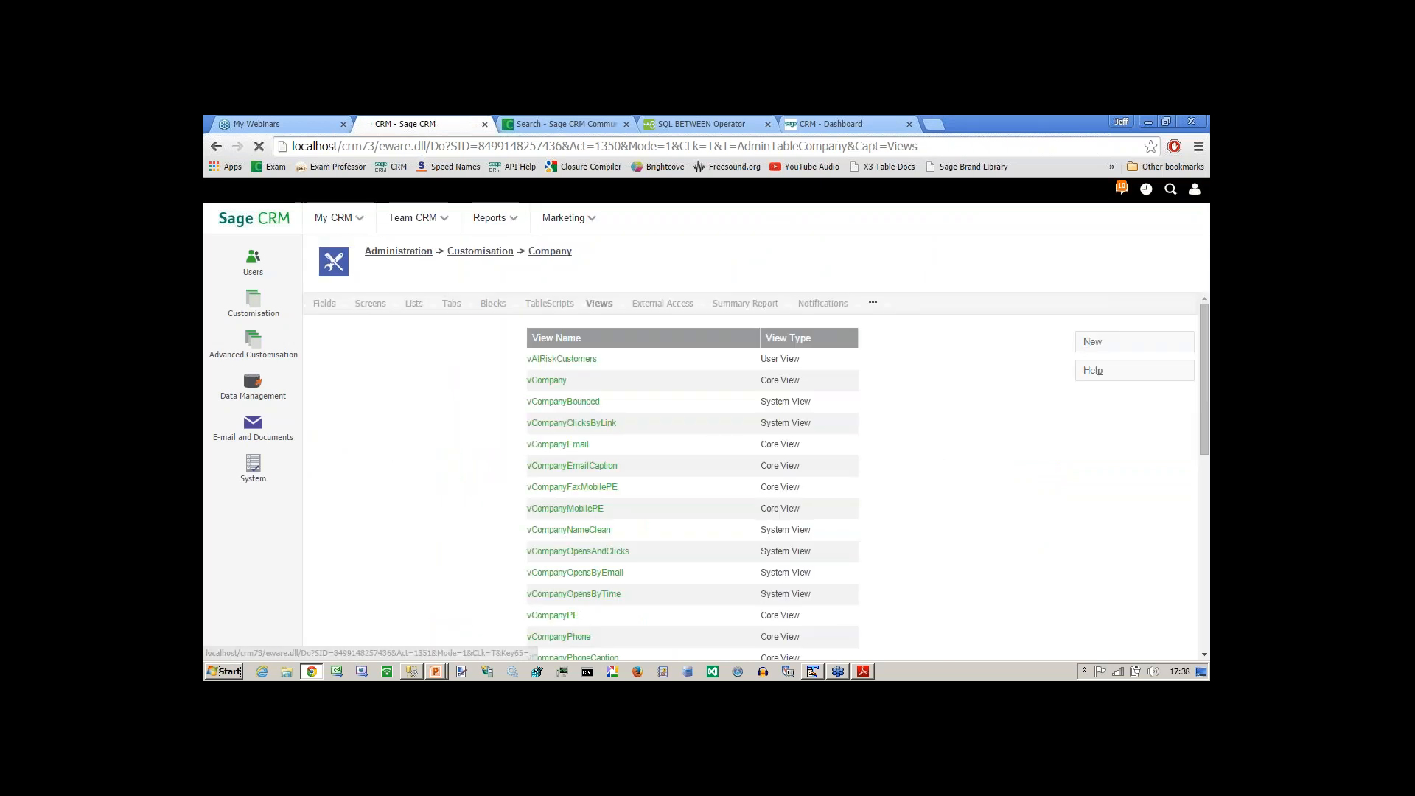
# Start a new Company view and name it vPanoplyTechContacts.
pyautogui.click(384, 397)
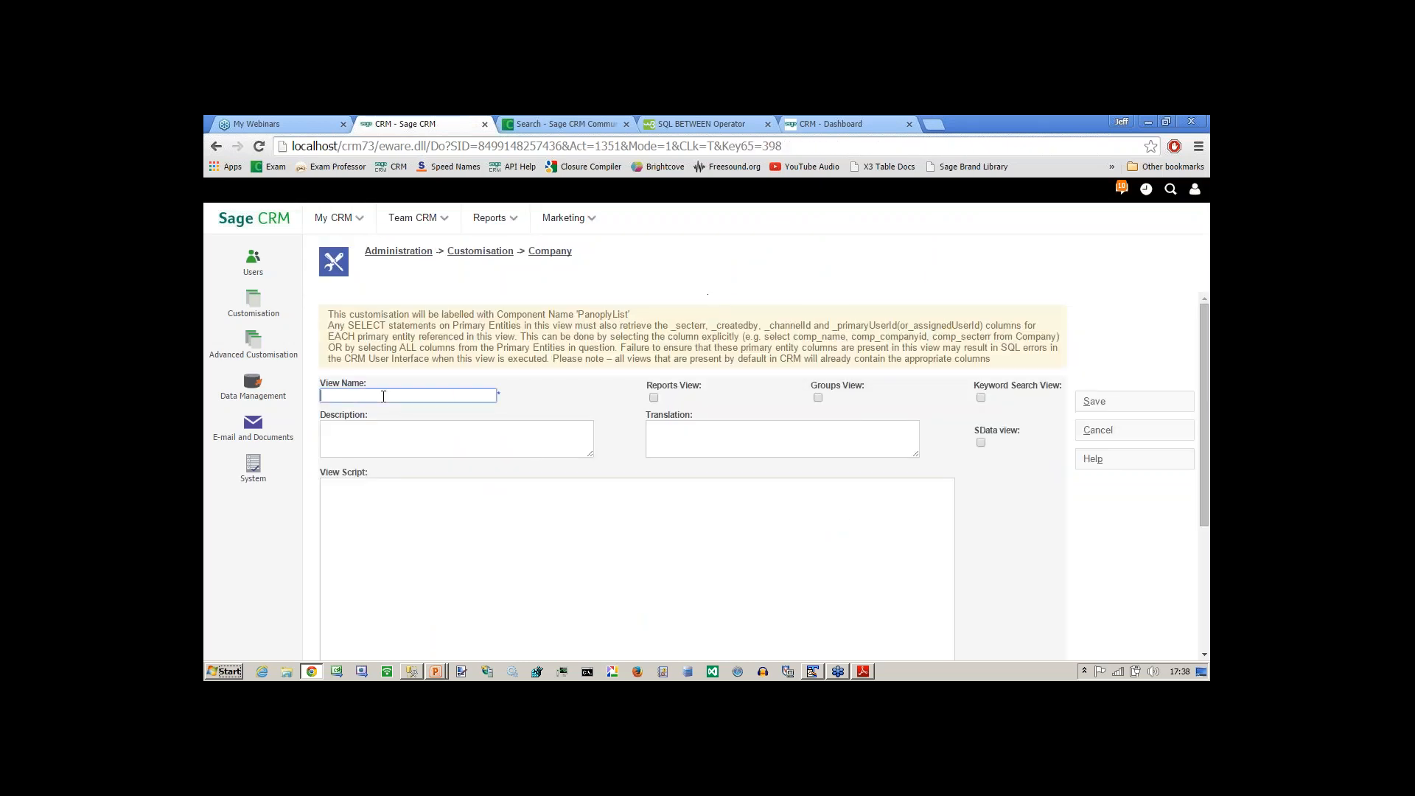
pyautogui.write('vPanoplyTechContacts')
pyautogui.click(408, 446)
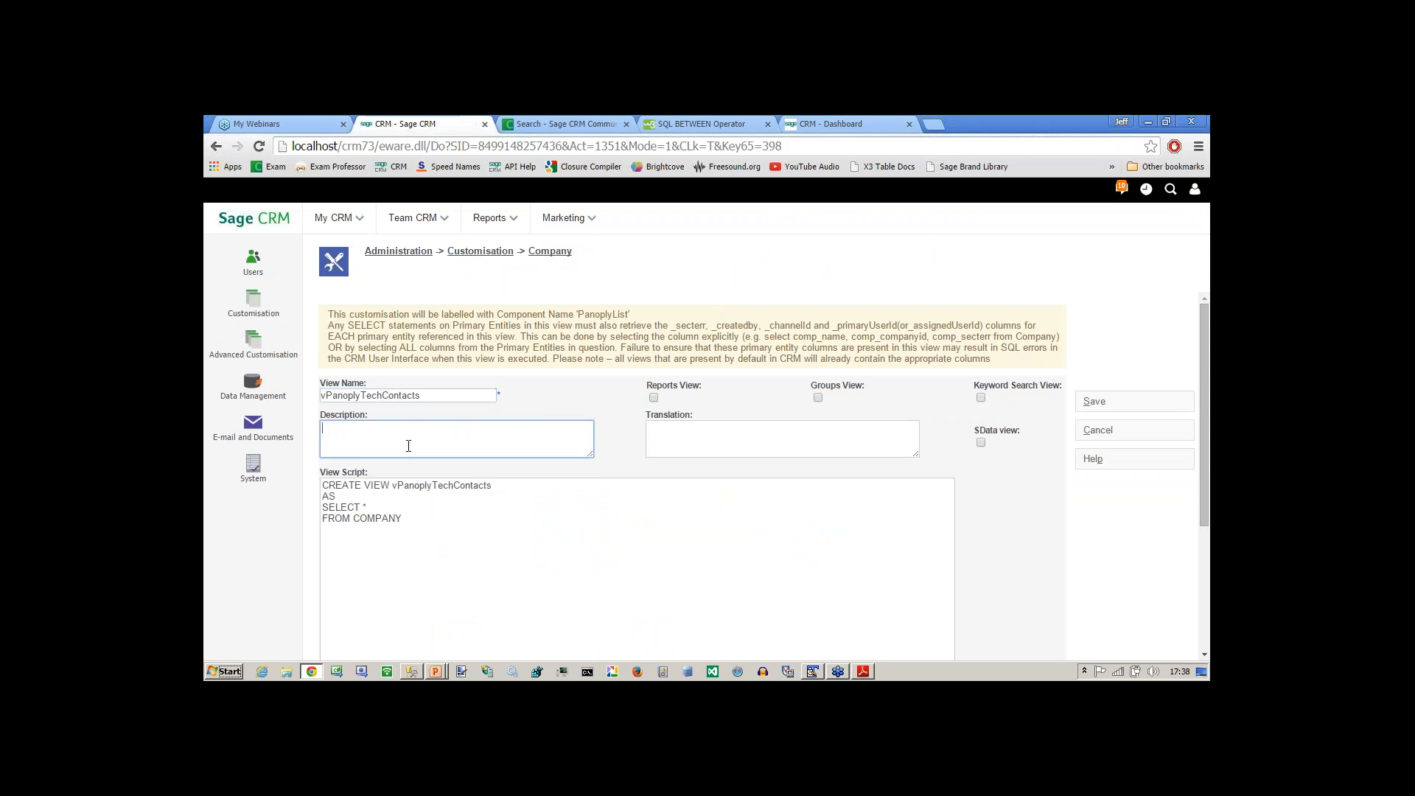
# Replace the default SELECT statement in the view script with the copied View_2 SQL and save it as a reports view.
pyautogui.click(413, 516)
pyautogui.hotkey('shift', 'Up')
pyautogui.hotkey('shift', 'Home')
pyautogui.press('Delete')
pyautogui.hotkey('ctrl', 'v')
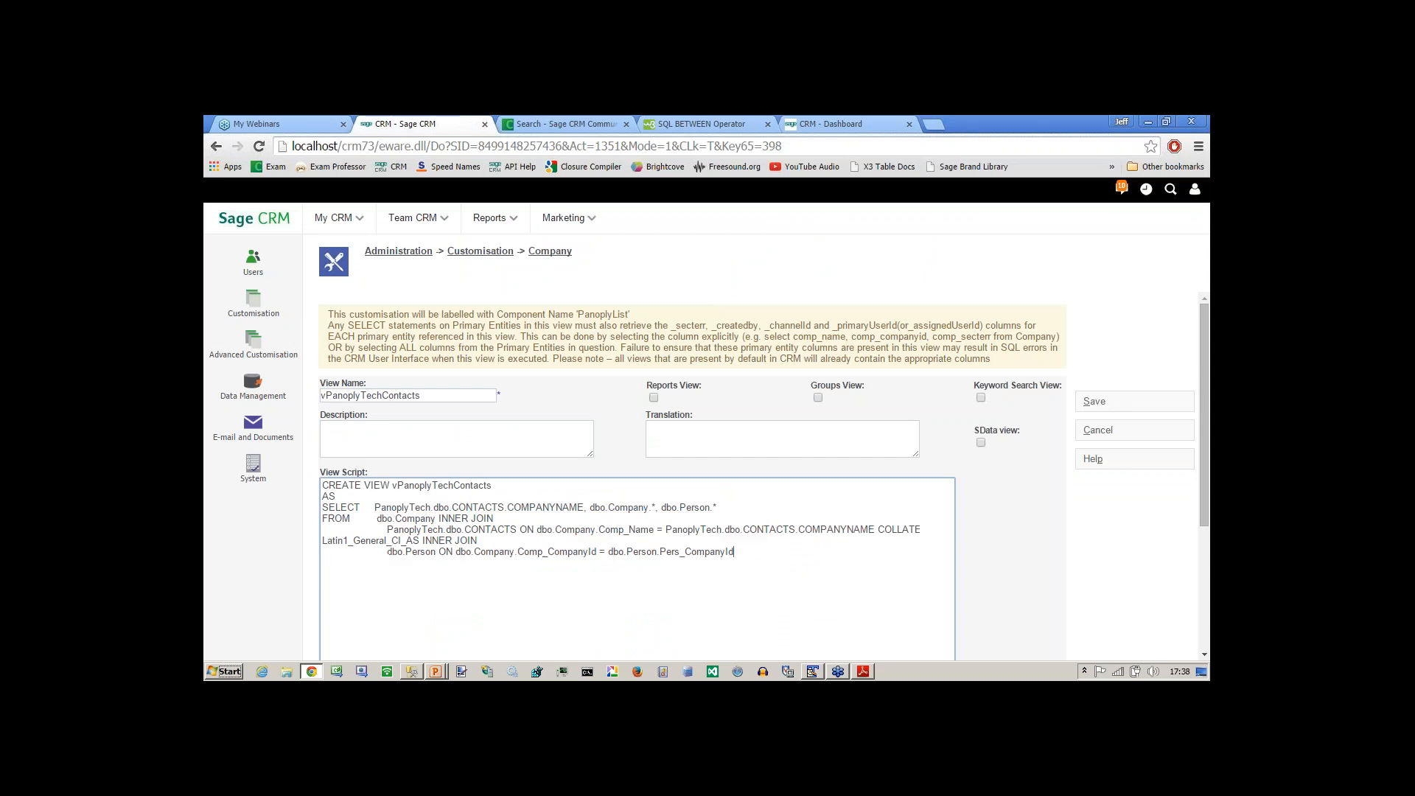
pyautogui.click(653, 397)
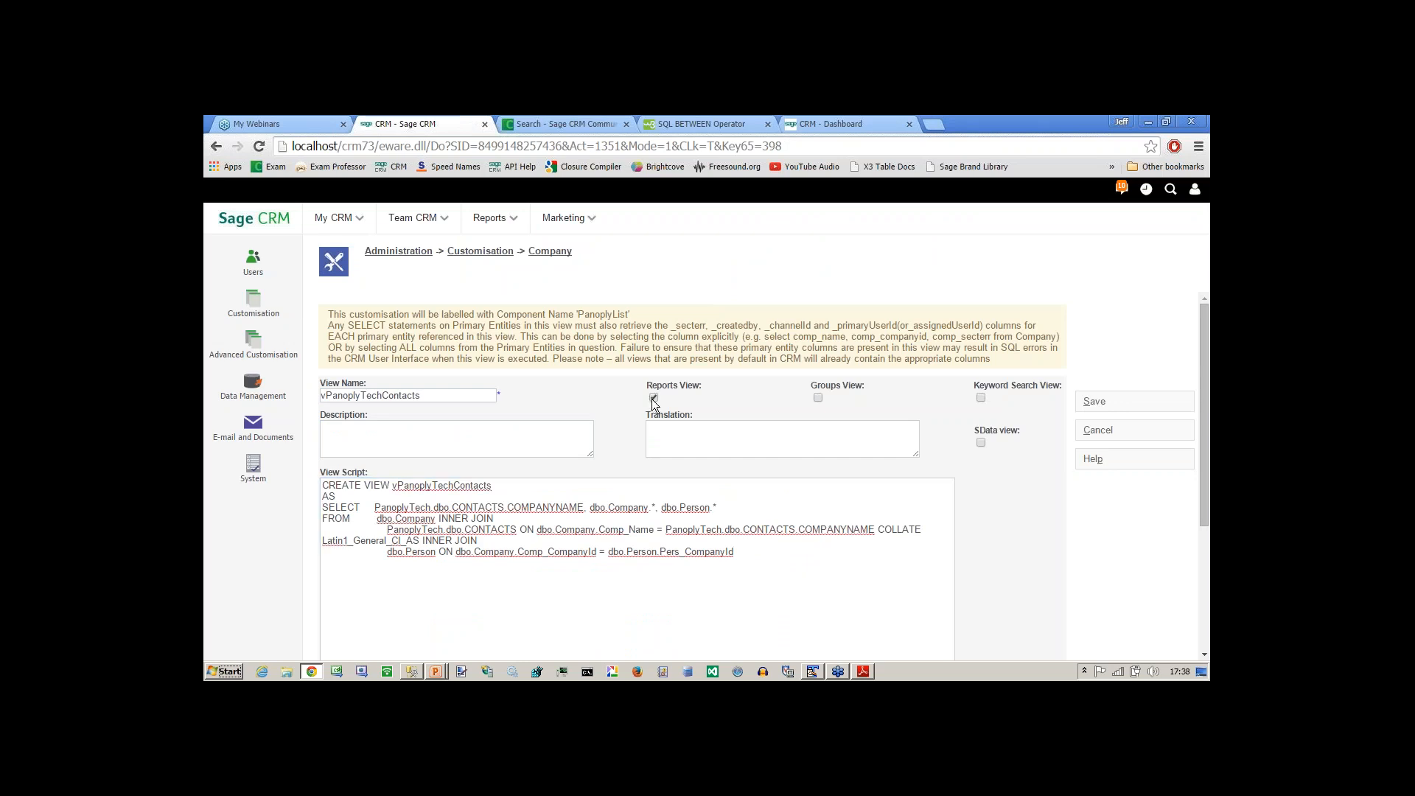
pyautogui.click(1090, 406)
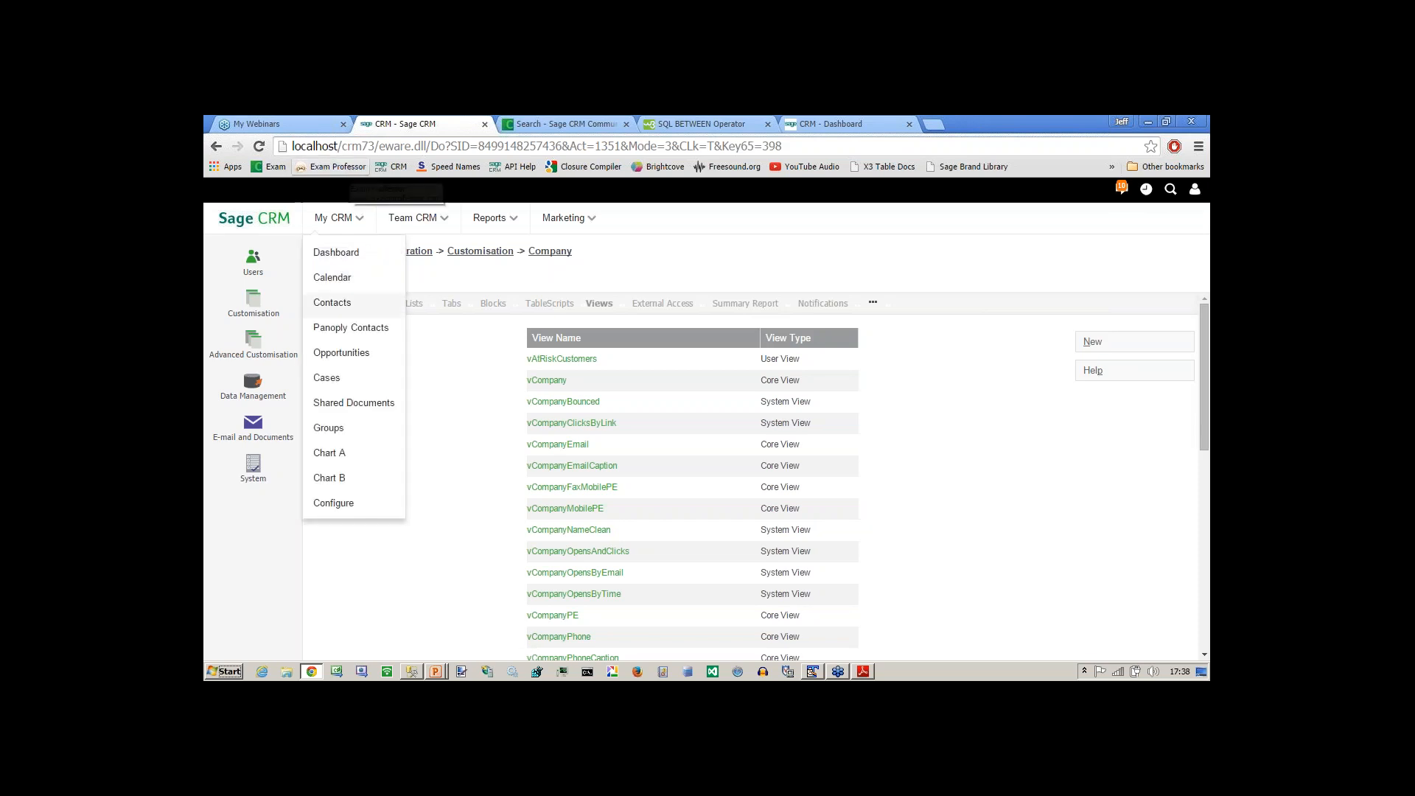
# Start a new General report that uses vpanoplytechcontacts as its source view.
pyautogui.moveTo(490, 219)
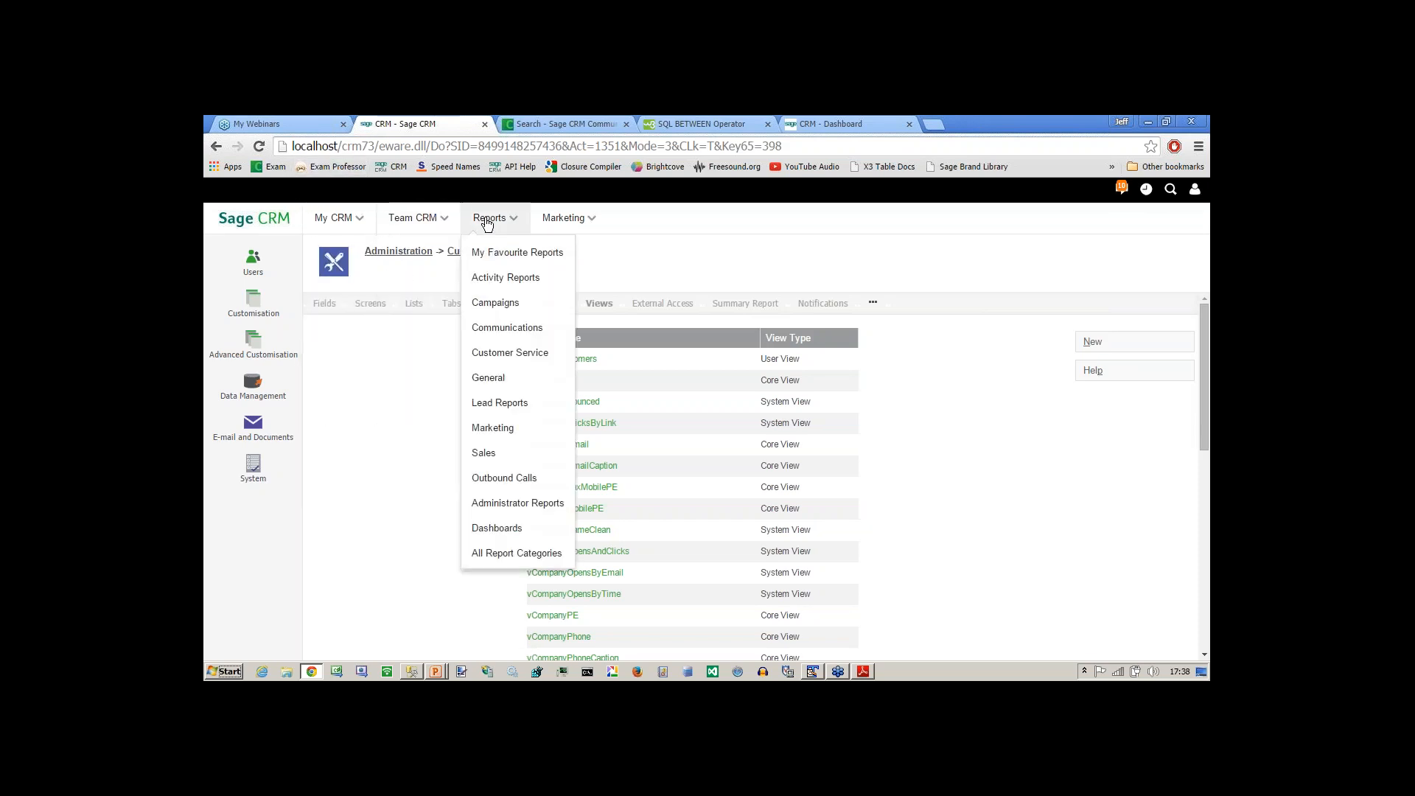
pyautogui.click(490, 379)
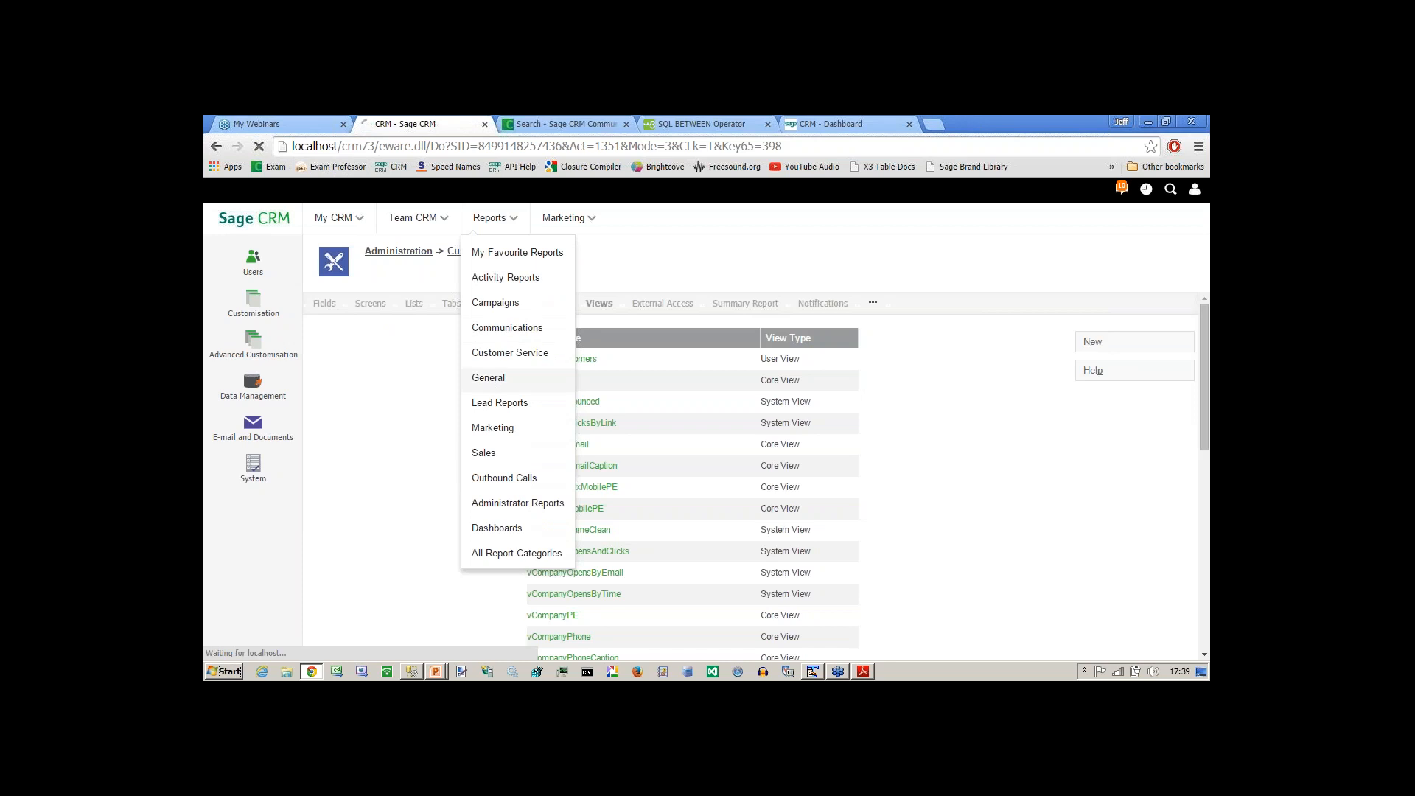
pyautogui.click(1027, 486)
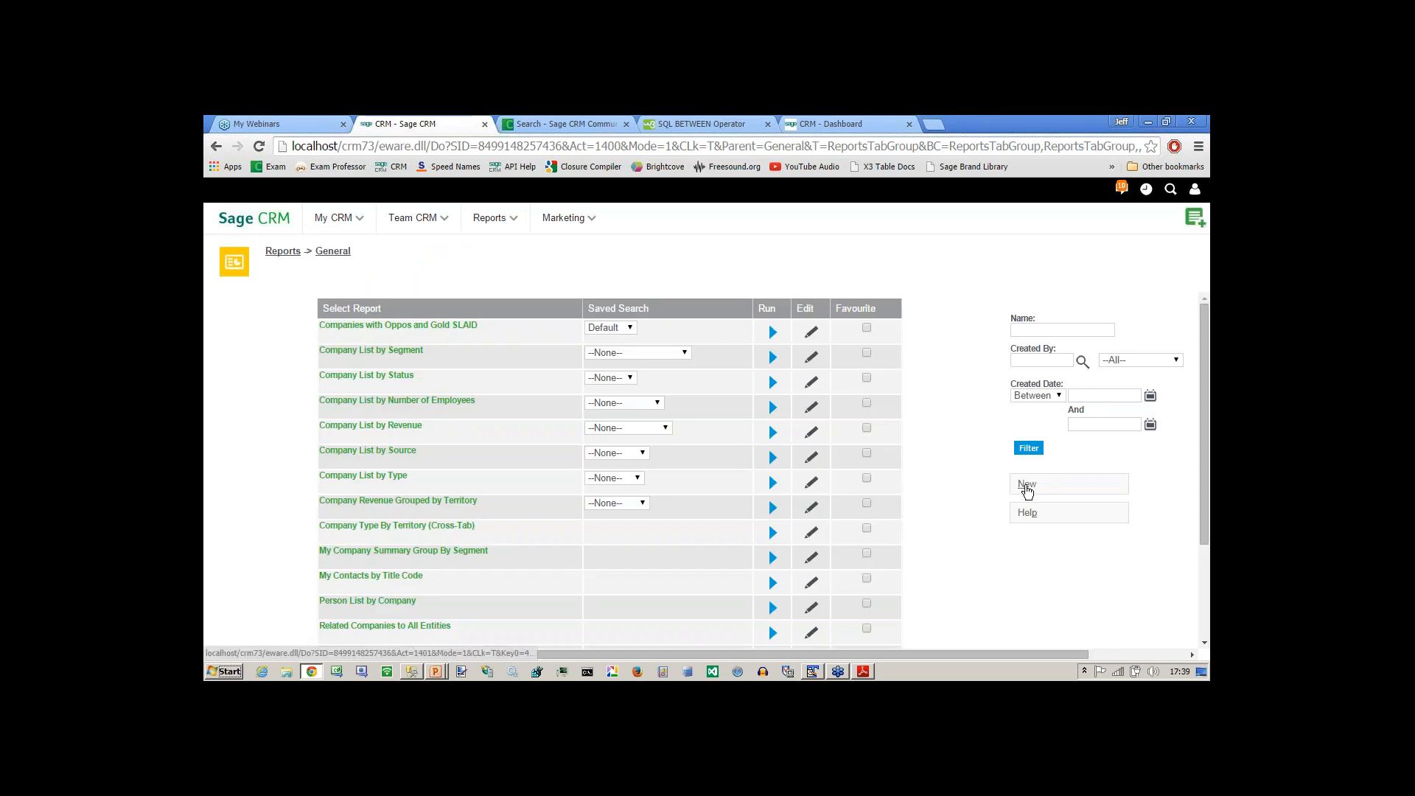
pyautogui.click(638, 369)
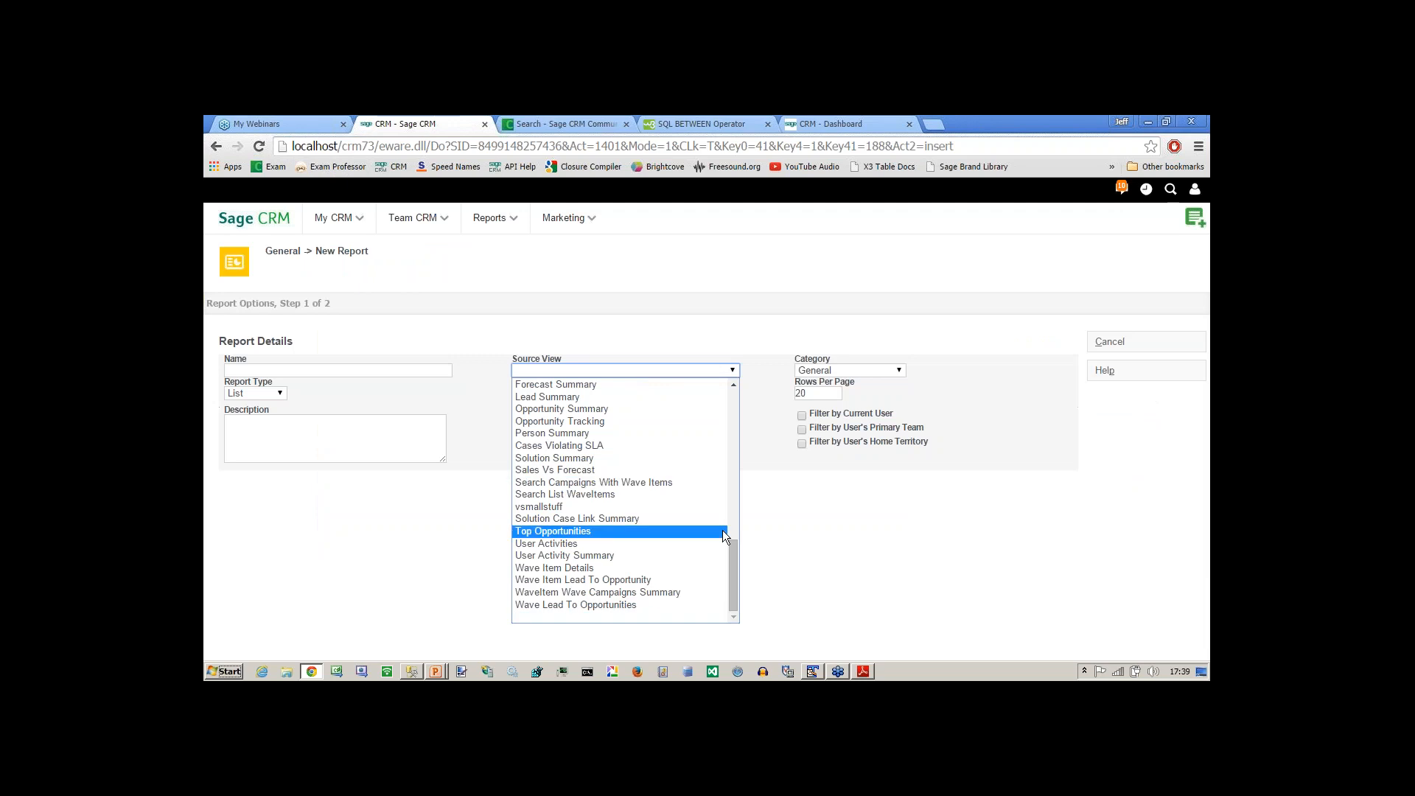
pyautogui.moveTo(734, 568); pyautogui.dragTo(728, 478)
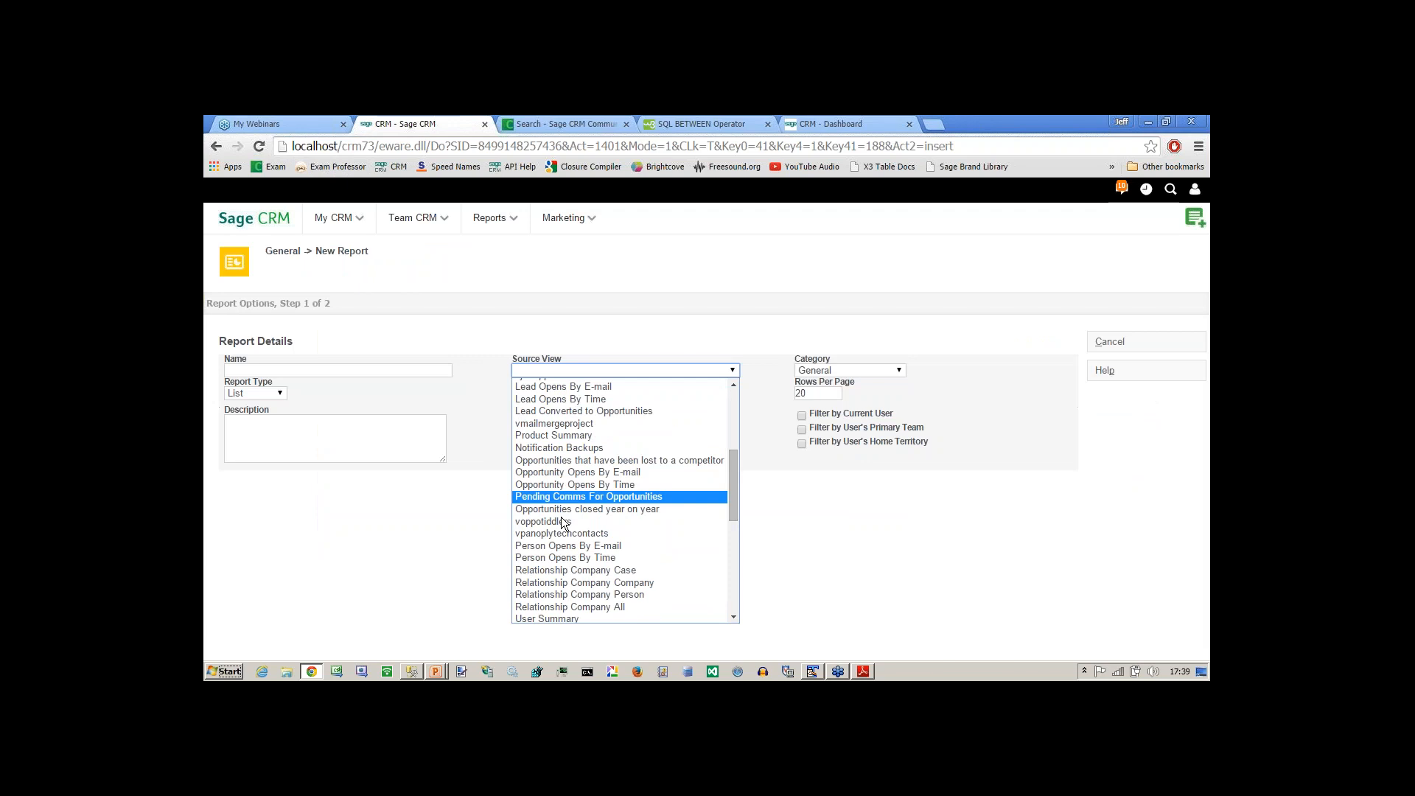
pyautogui.click(549, 532)
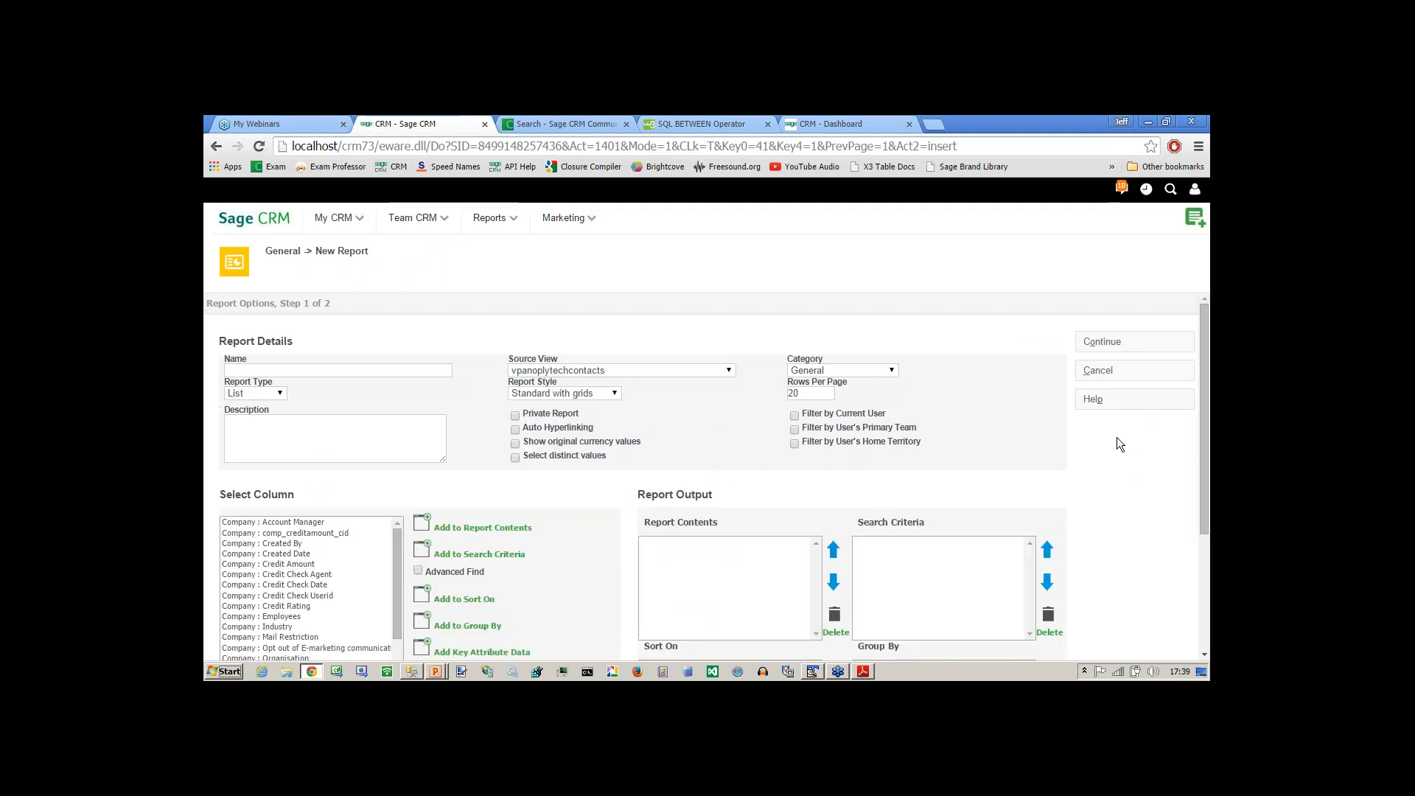
# Add Company : Organisation, Person : First Name and Person : Last Name to the report contents.
pyautogui.moveTo(1204, 389); pyautogui.dragTo(1205, 499)
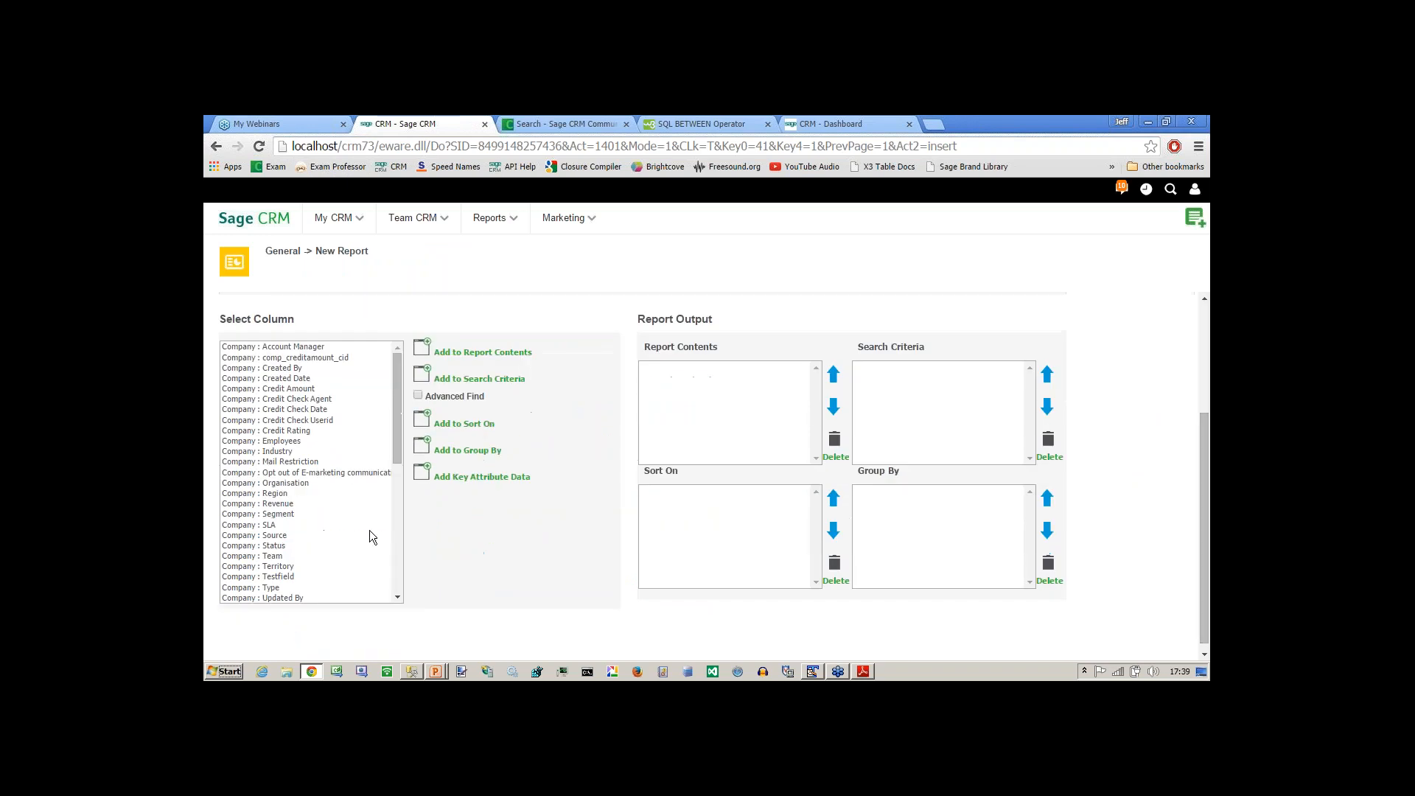
pyautogui.click(287, 483)
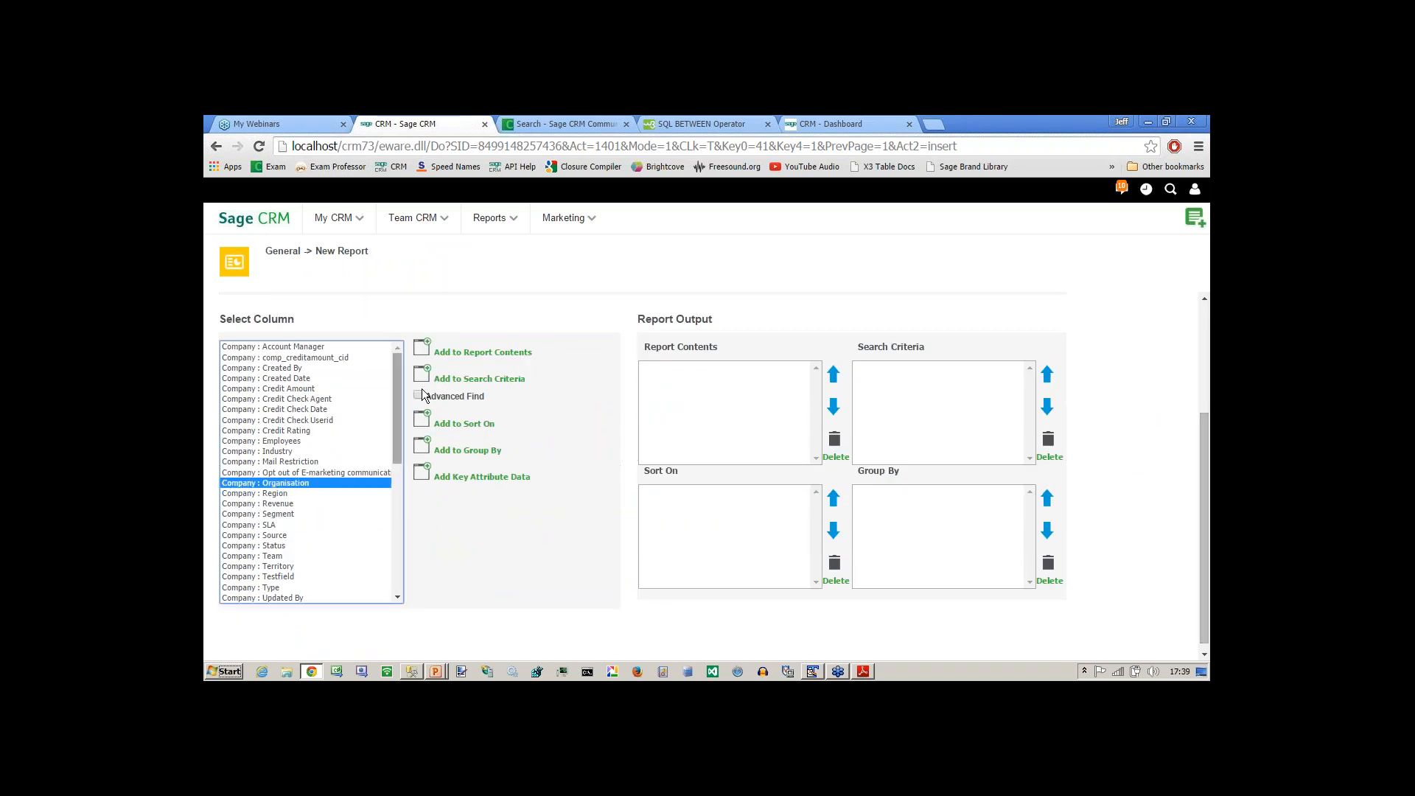
pyautogui.click(422, 348)
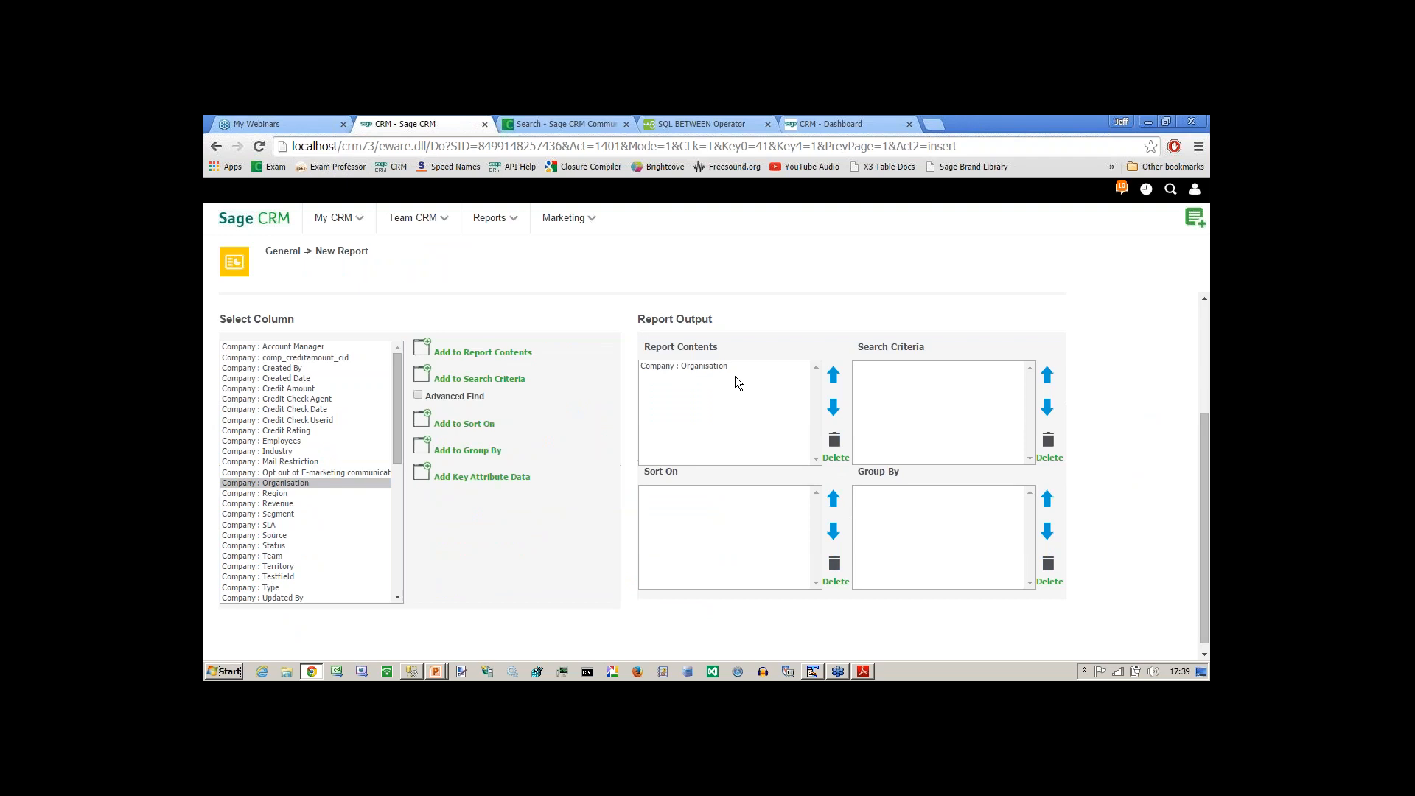
pyautogui.moveTo(396, 426); pyautogui.dragTo(400, 523)
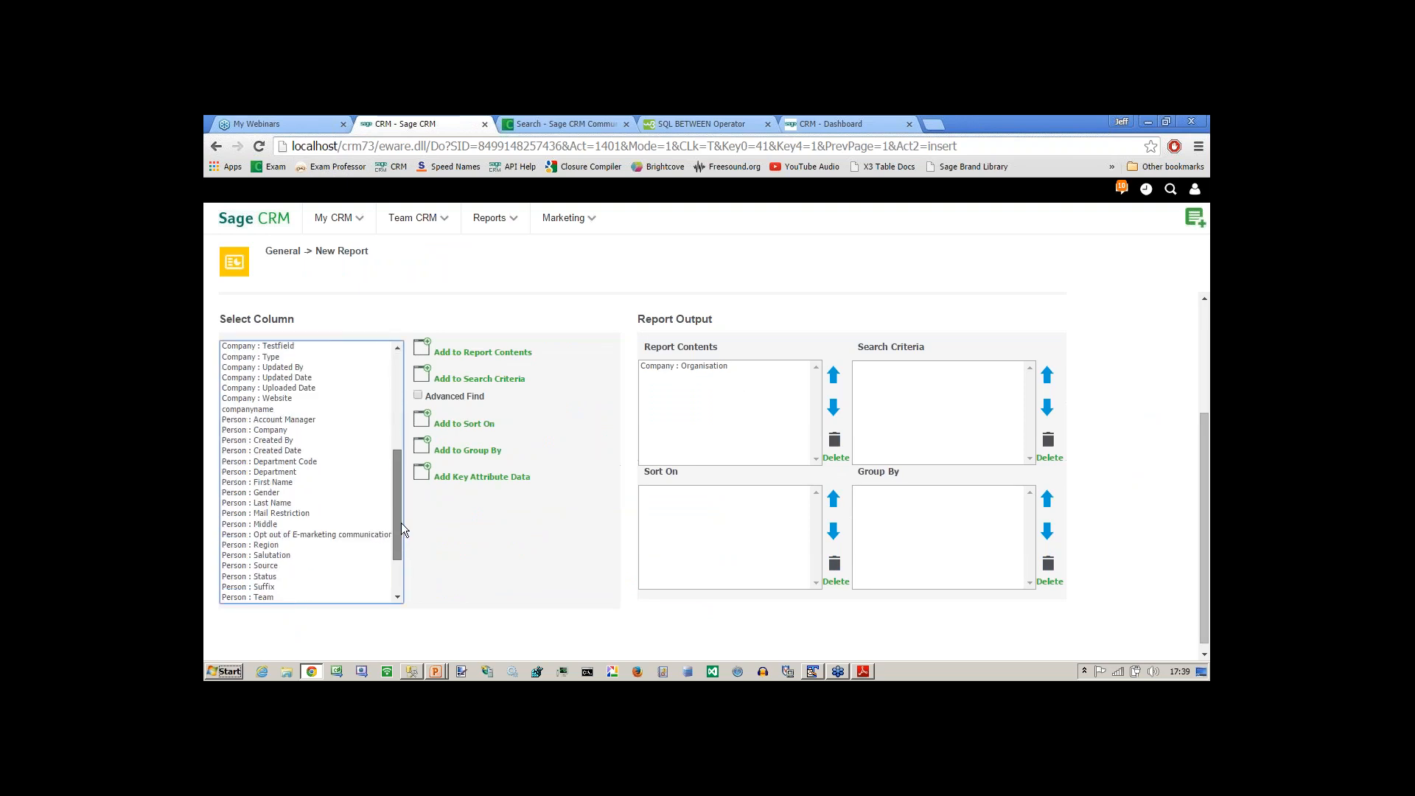
pyautogui.click(263, 483)
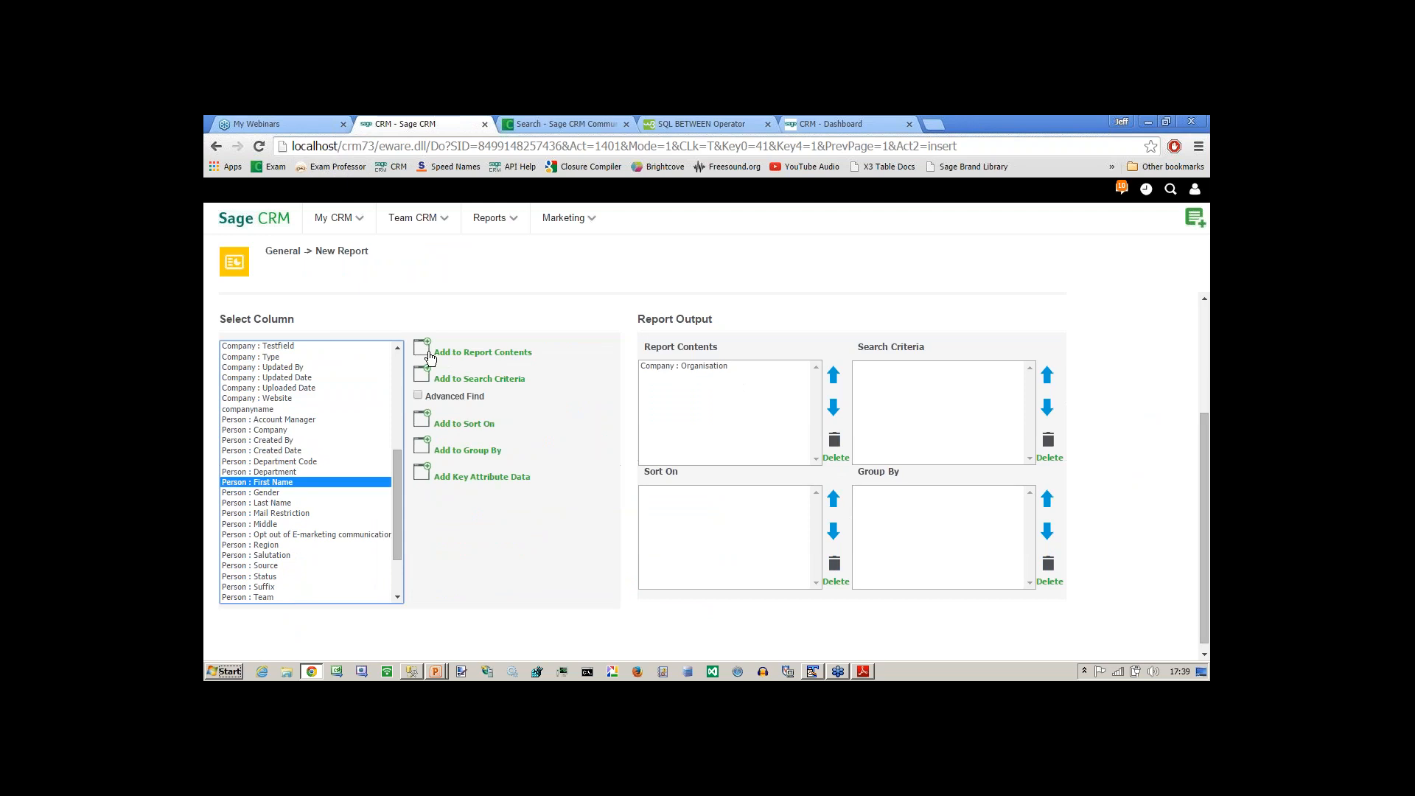
pyautogui.click(437, 353)
pyautogui.click(272, 503)
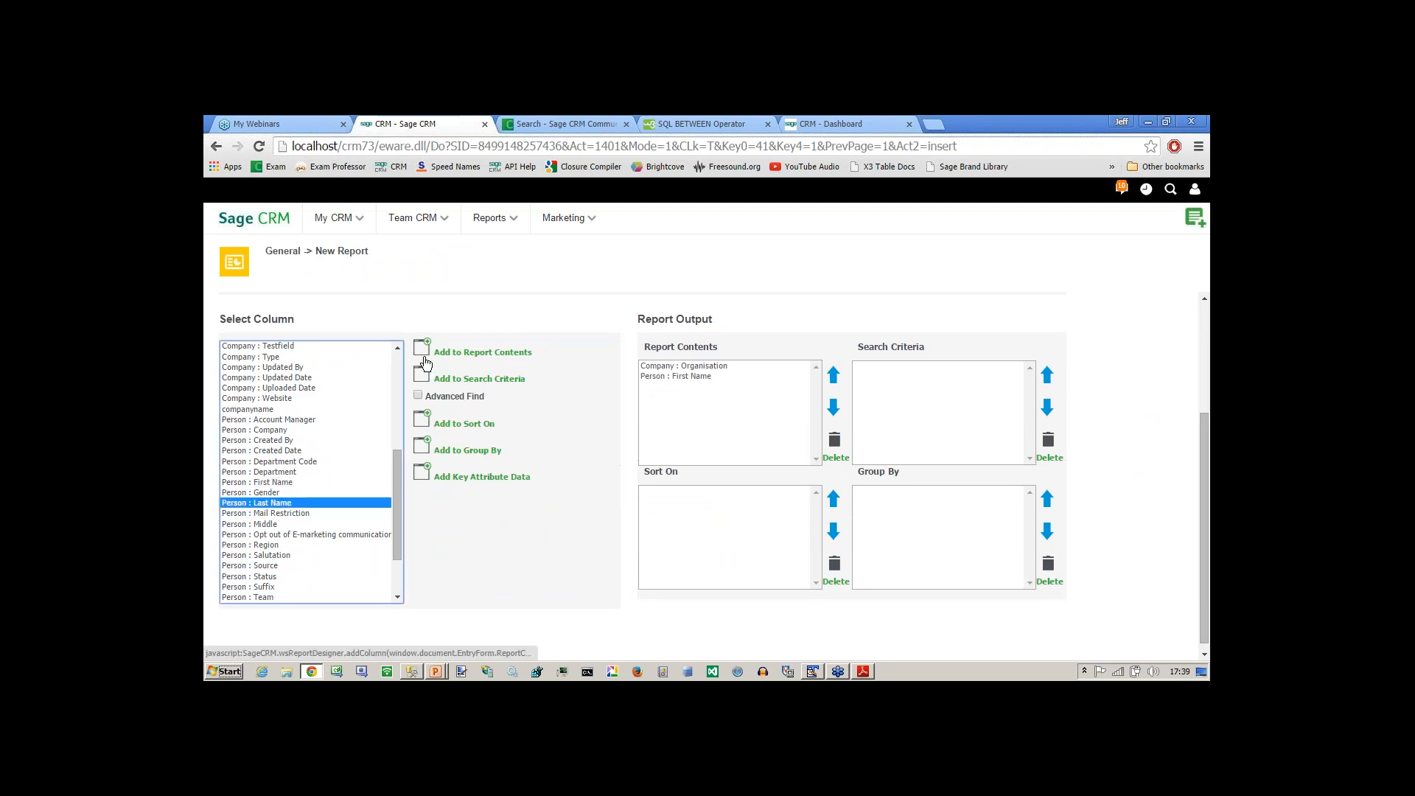
pyautogui.click(434, 352)
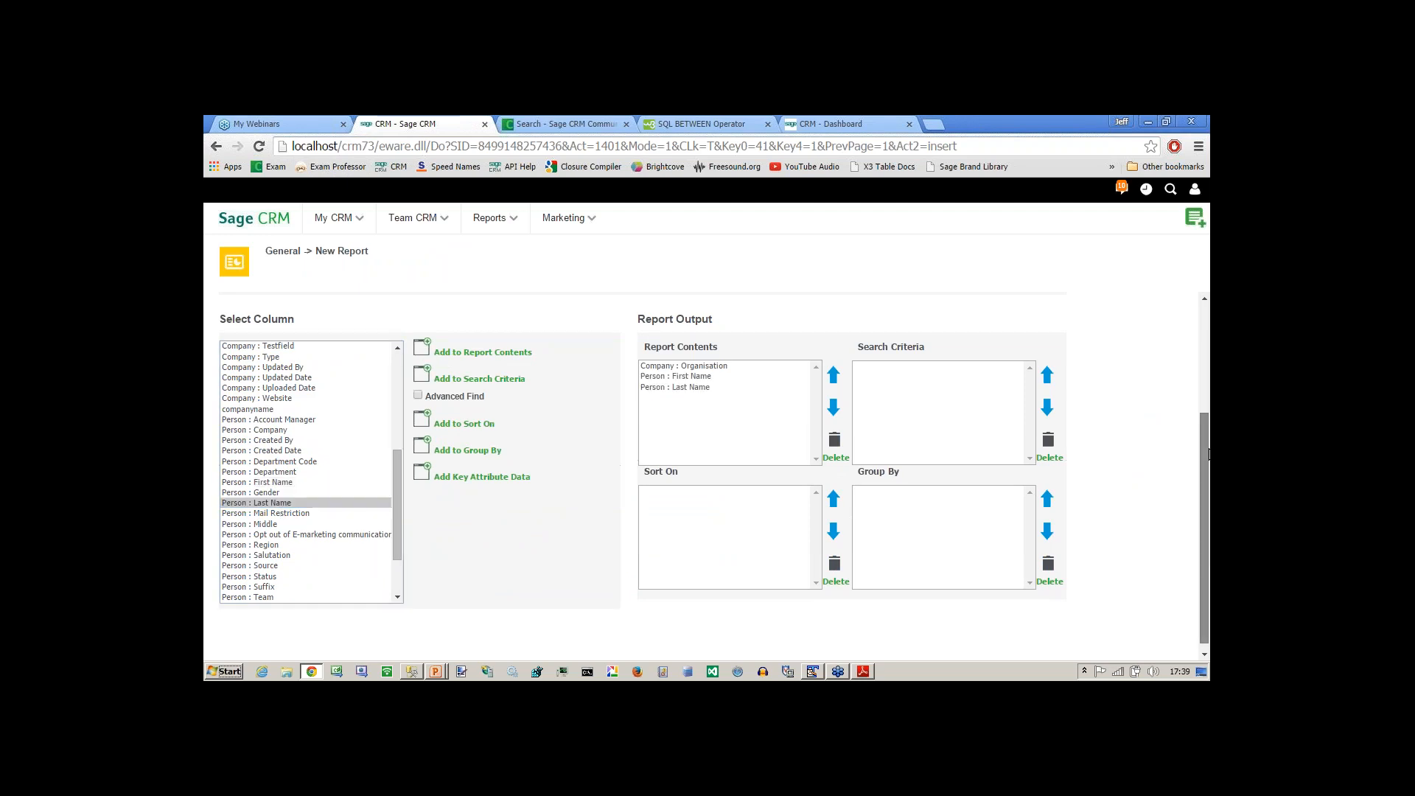
# Name the report PanoplyTech Companies, save it with default formatting and open its display options.
pyautogui.scroll(3, 921, 369)
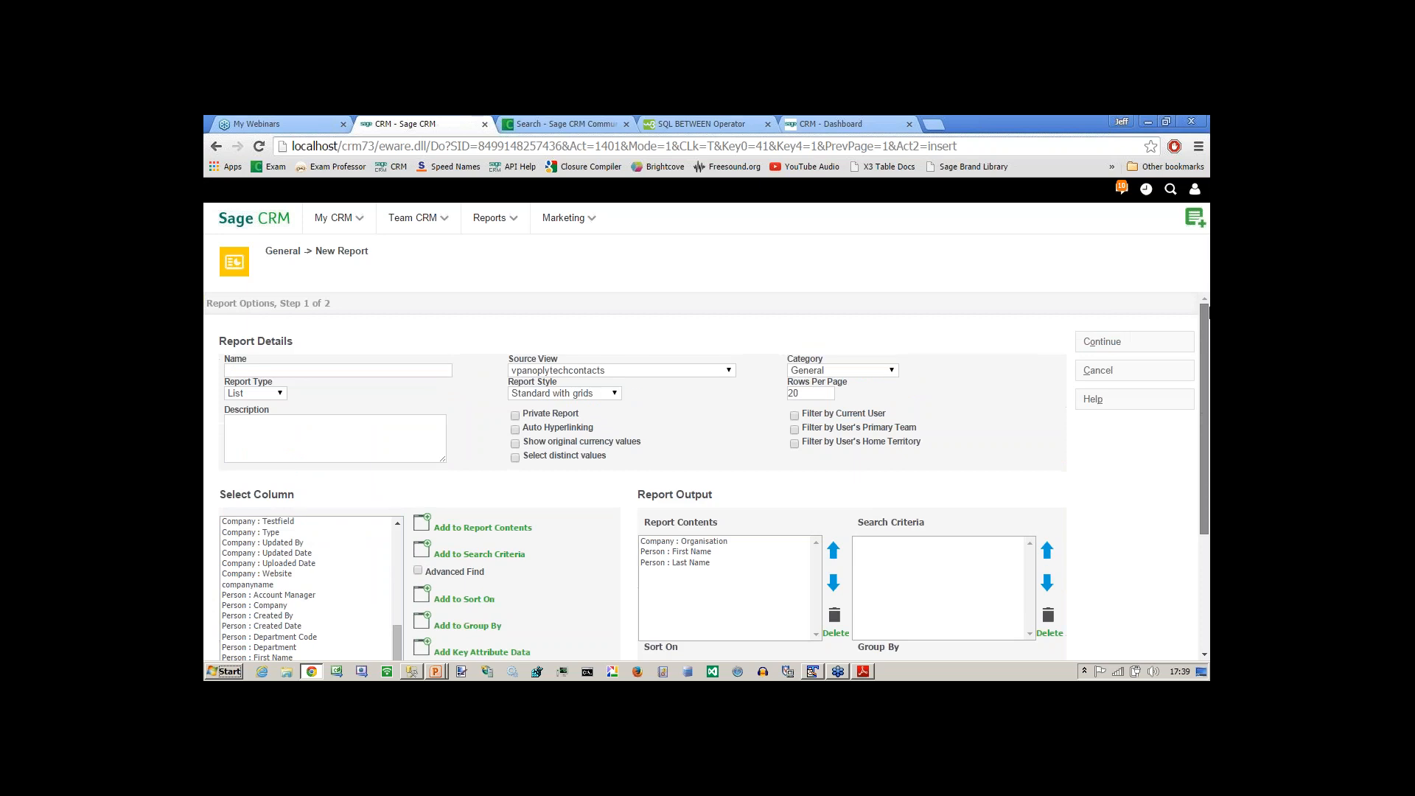
pyautogui.click(280, 372)
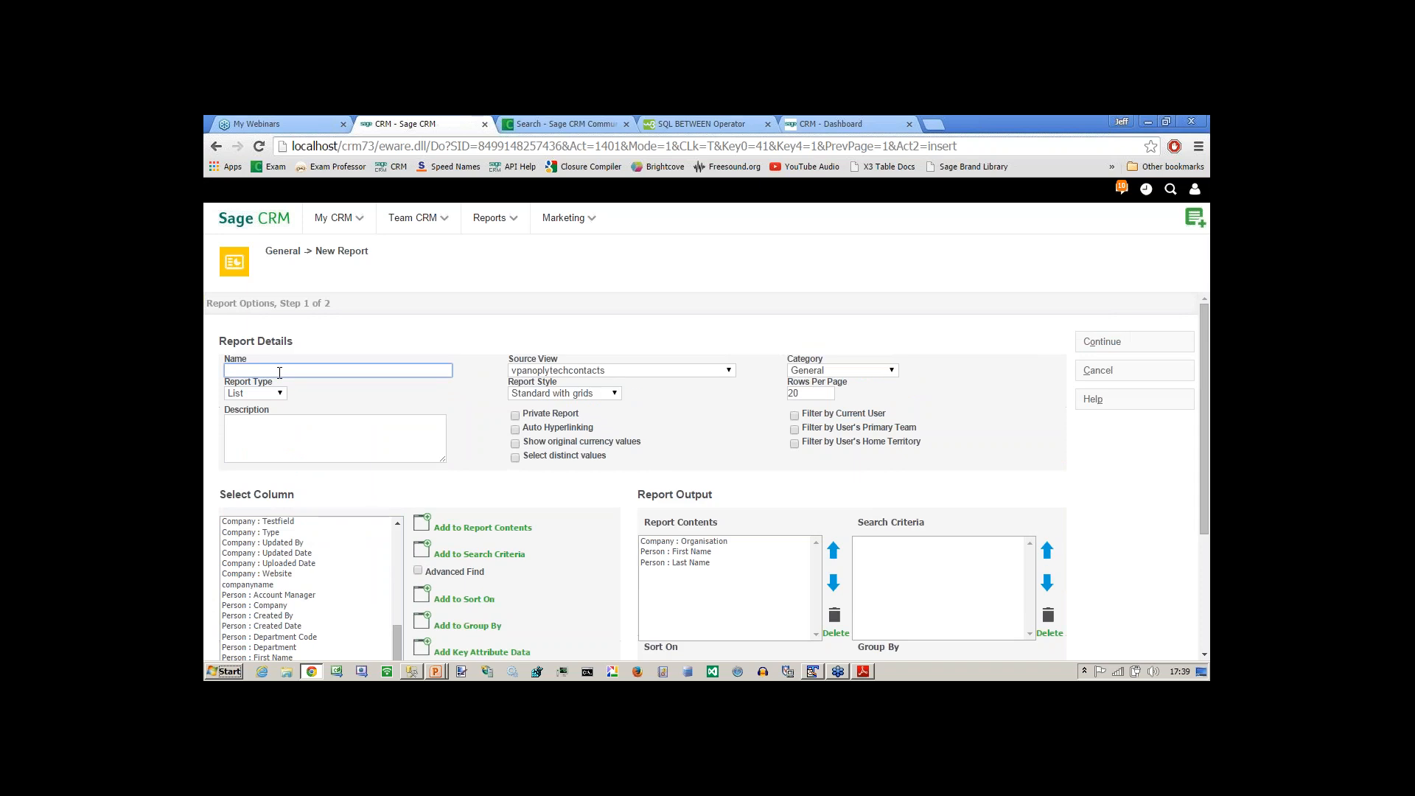
pyautogui.write('PanoplyTech Companies')
pyautogui.click(1124, 341)
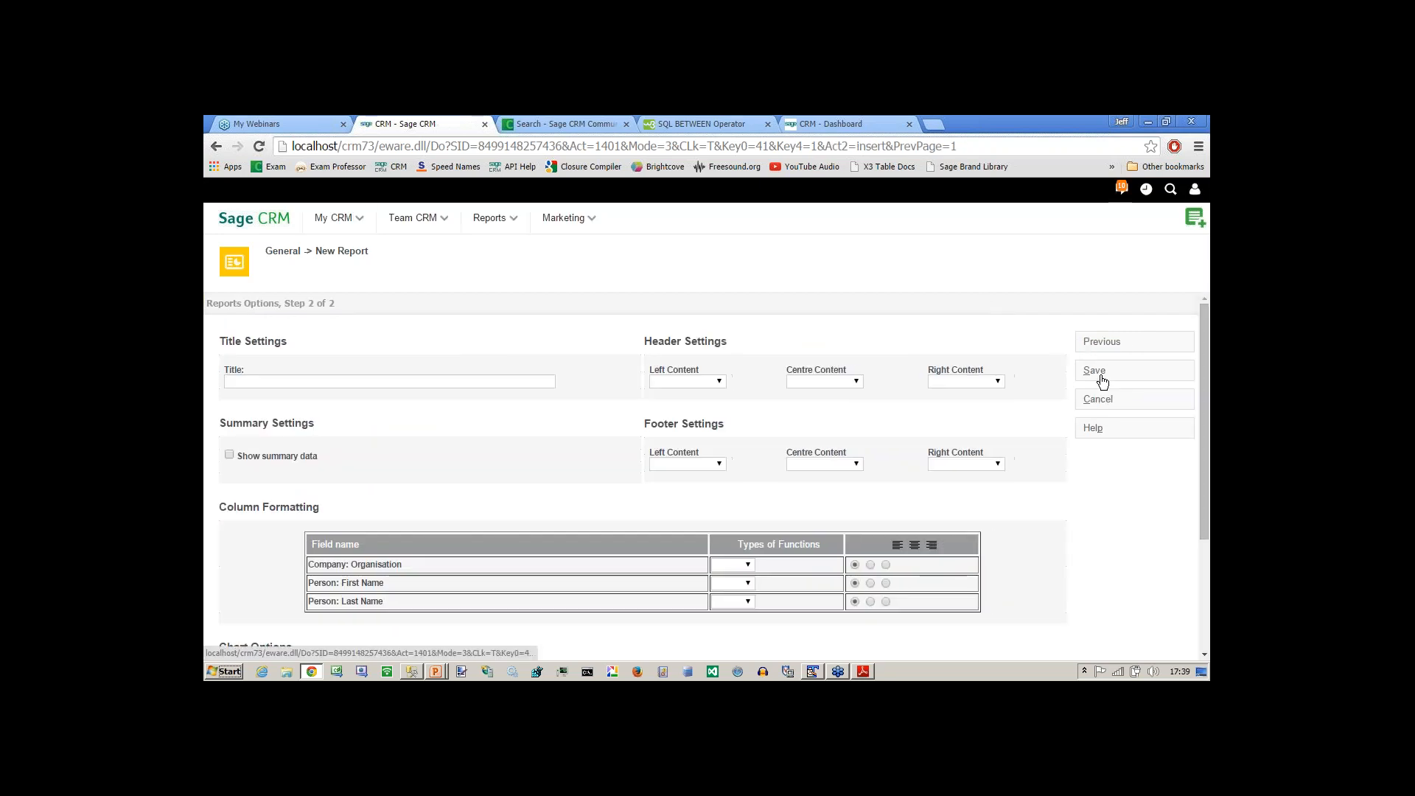
pyautogui.click(1102, 372)
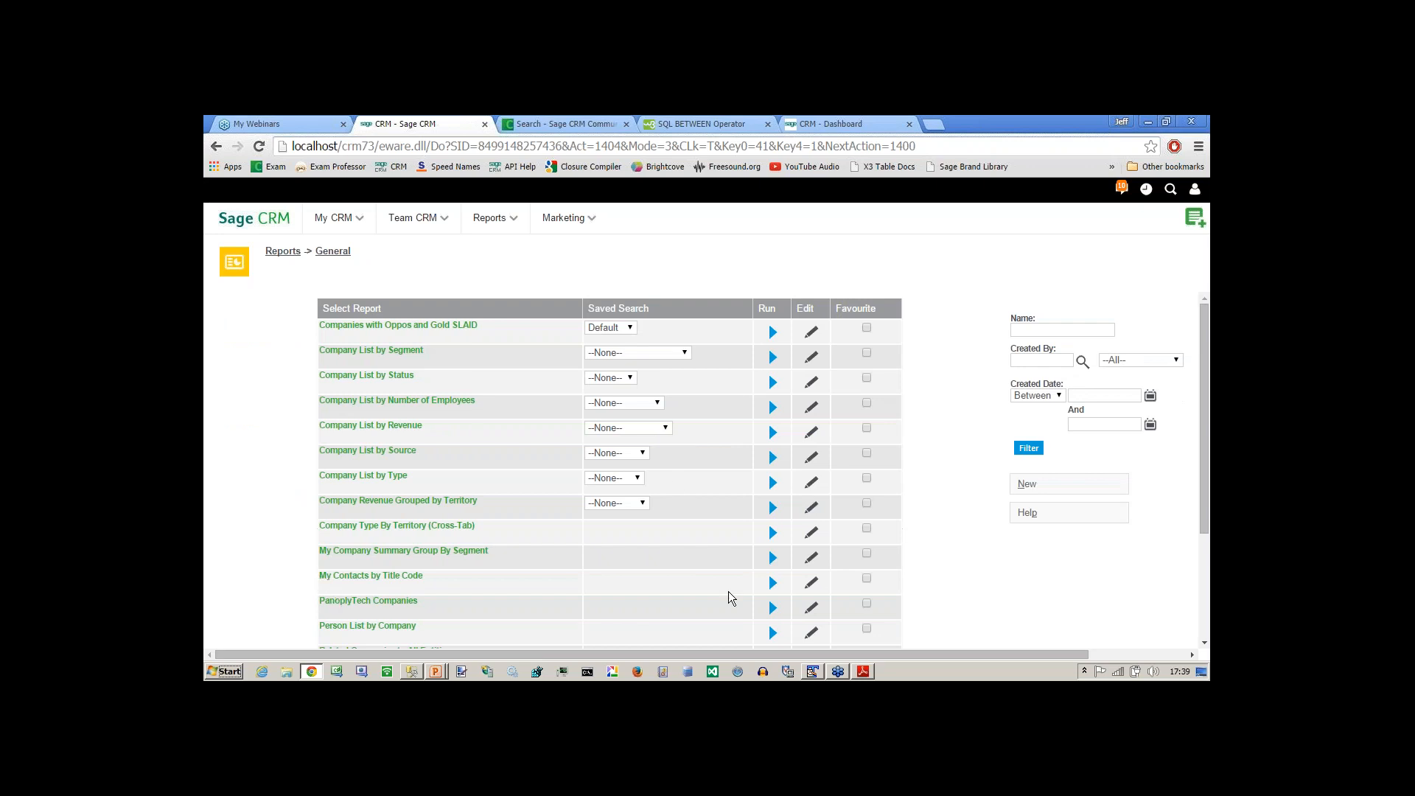
pyautogui.click(773, 608)
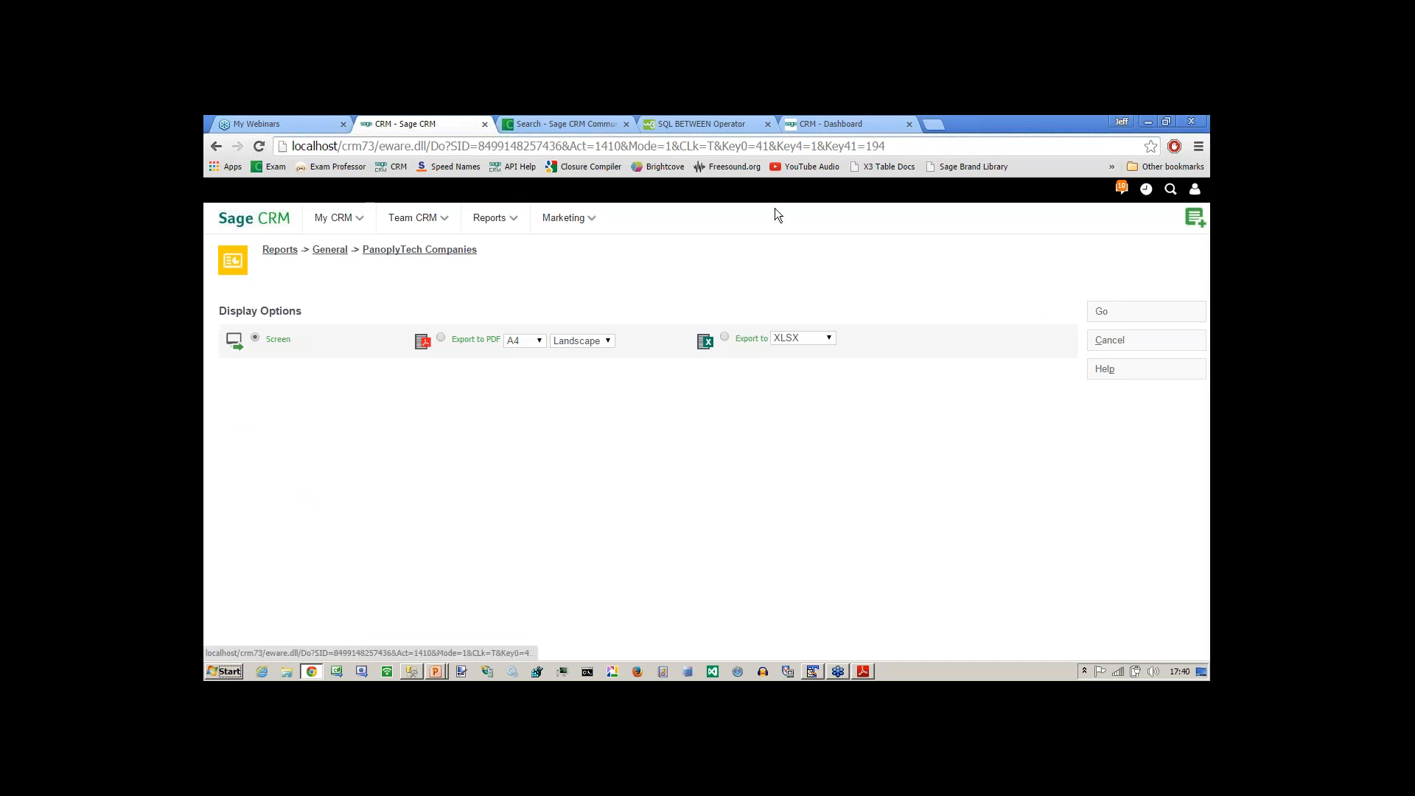
# Run the General report PanoplyTech Companies on screen in the second CRM user's session, then close its output window.
pyautogui.click(829, 123)
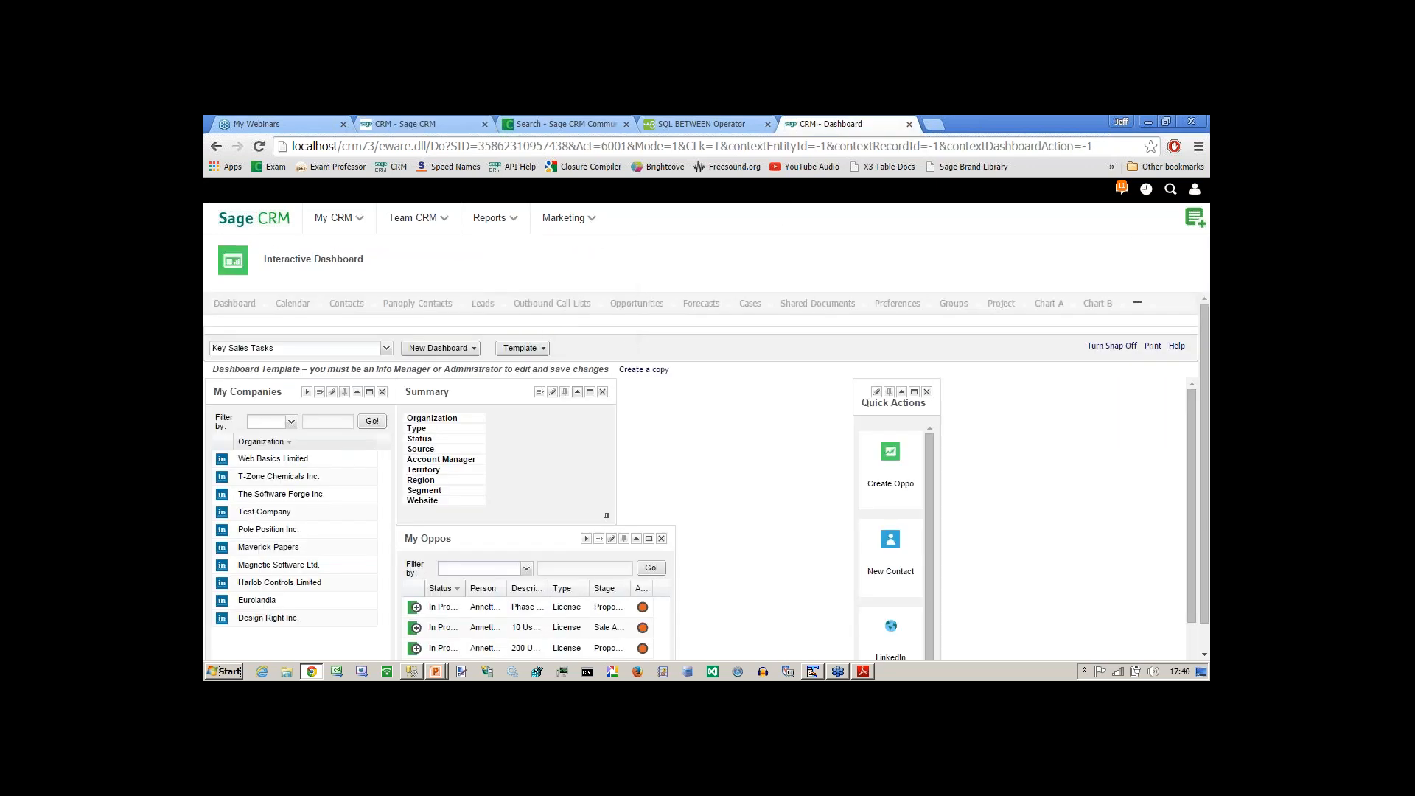
pyautogui.click(491, 218)
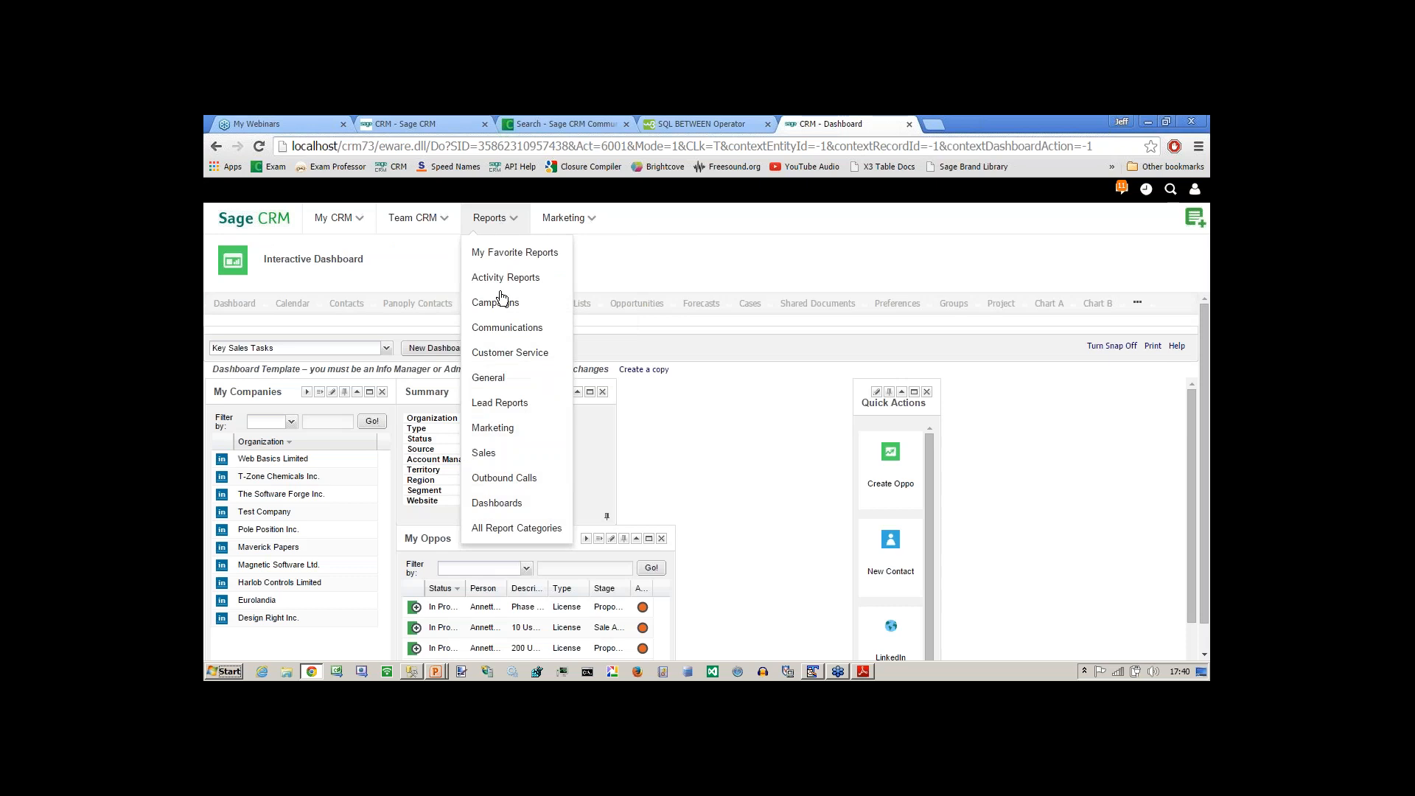
pyautogui.click(497, 380)
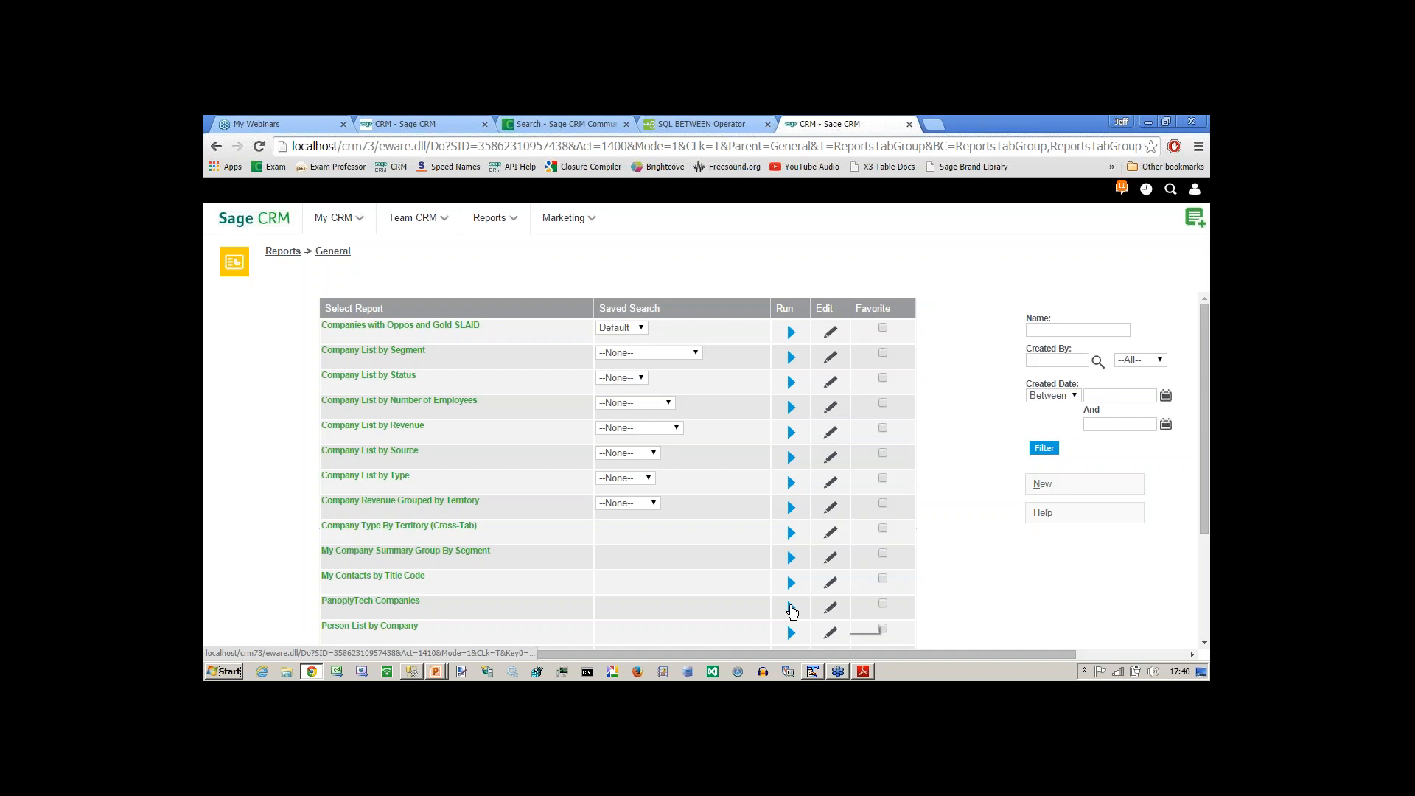
pyautogui.click(791, 609)
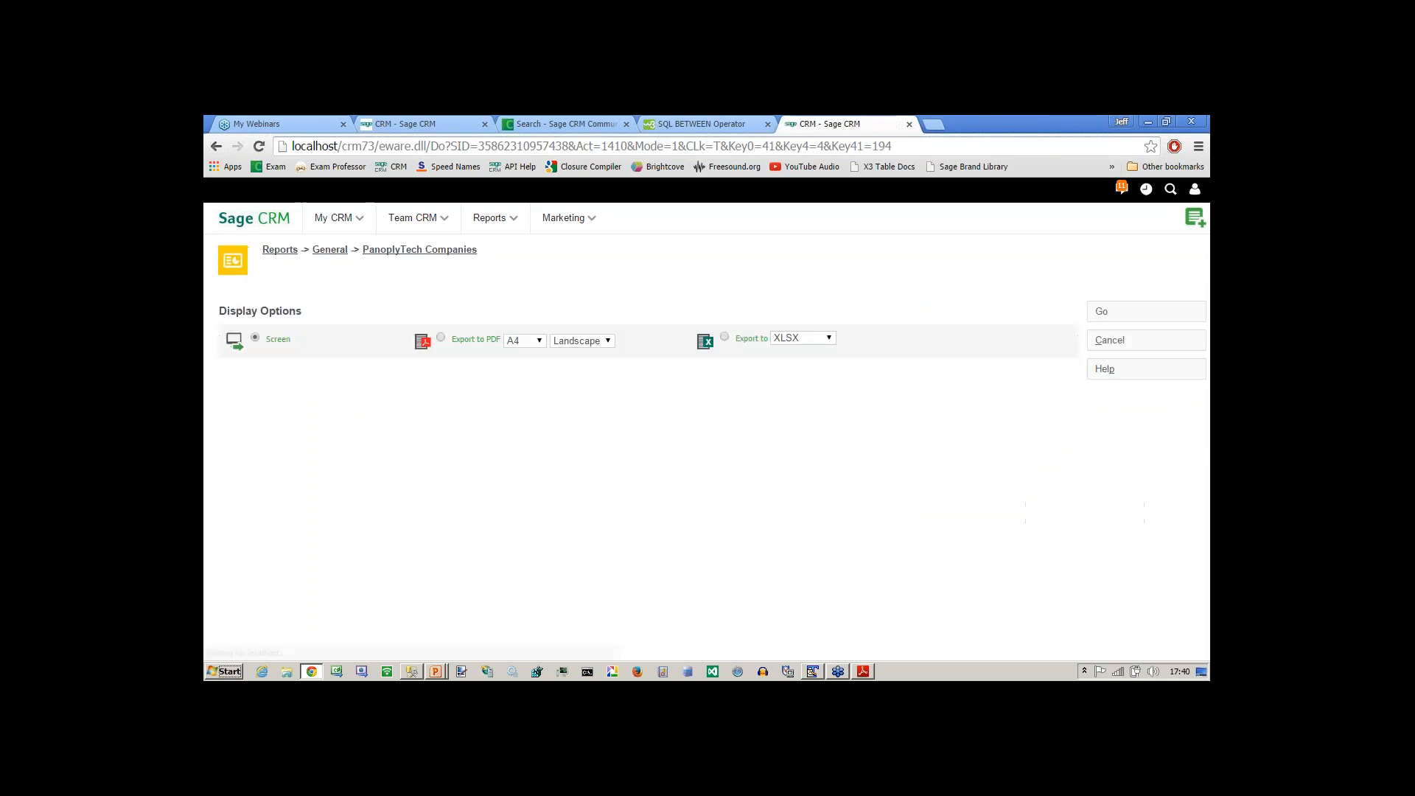
pyautogui.click(1103, 313)
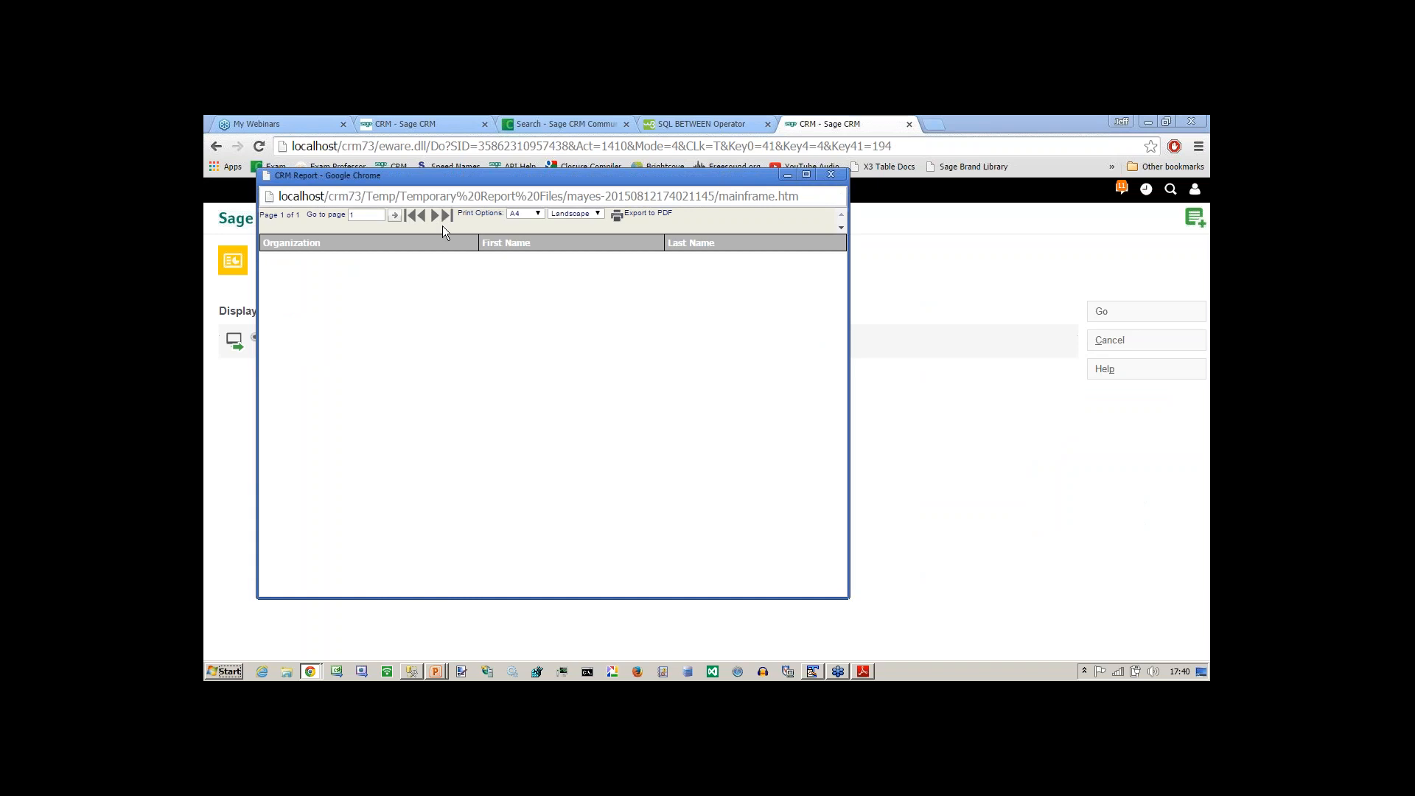
pyautogui.click(832, 175)
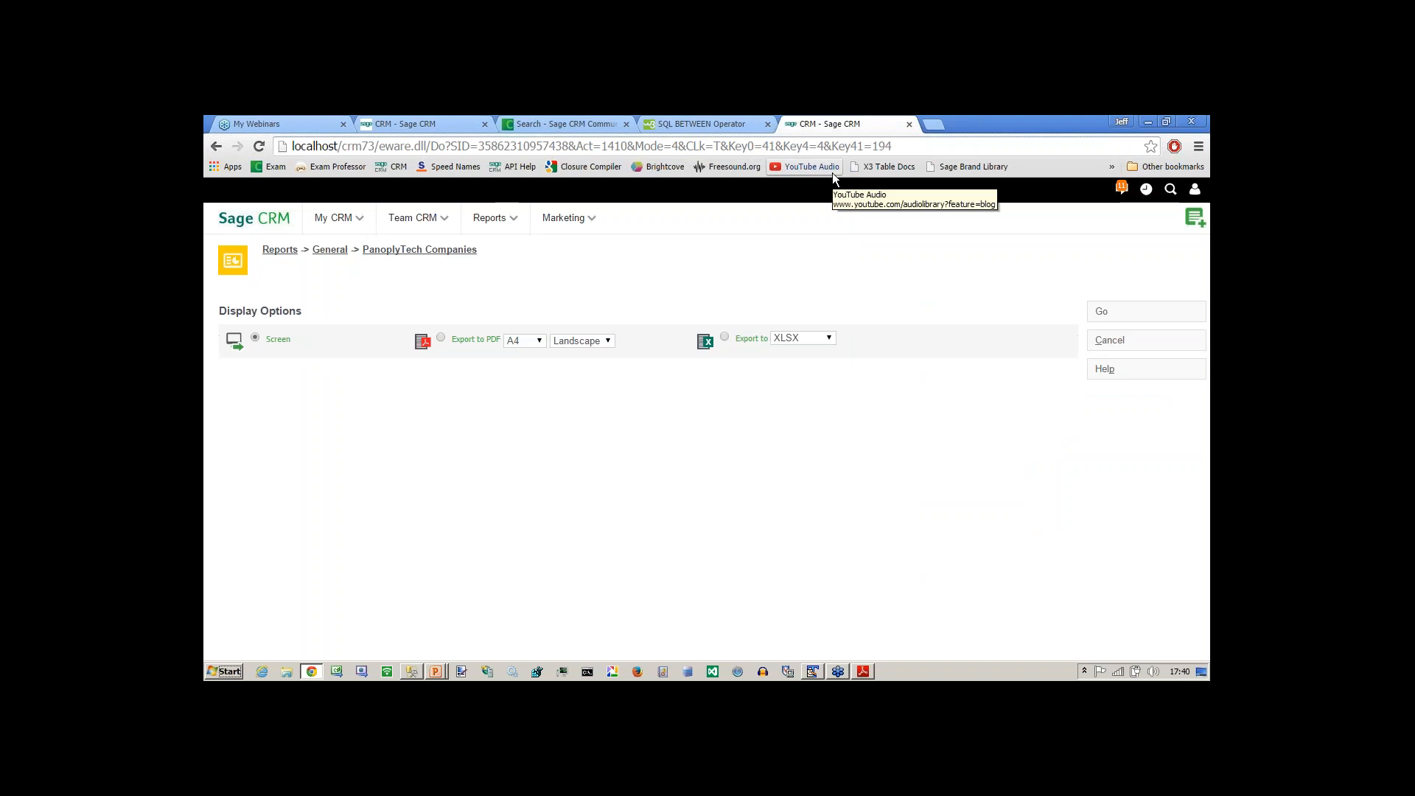
pyautogui.hotkey('alt', 'Tab')
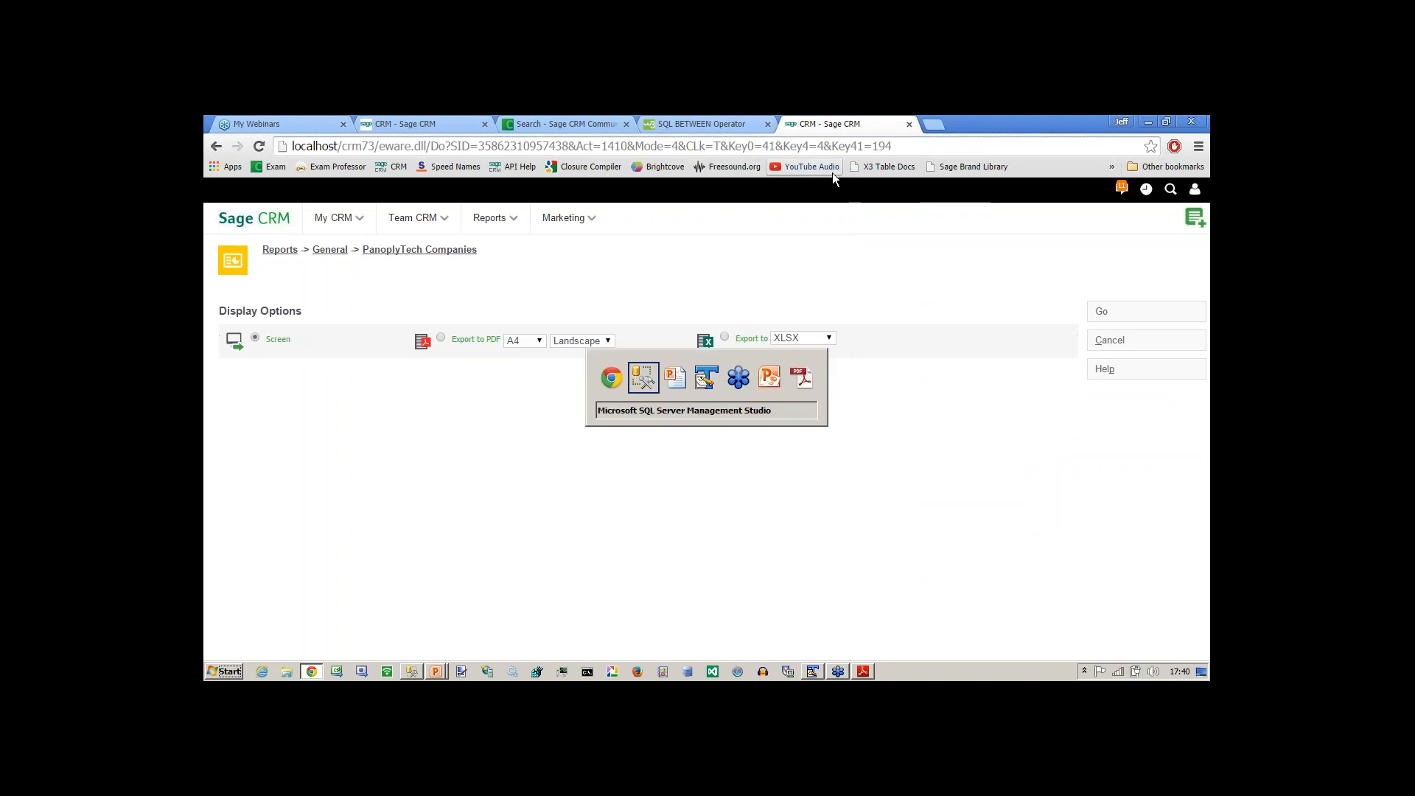
pyautogui.hotkey('alt', 'Tab')
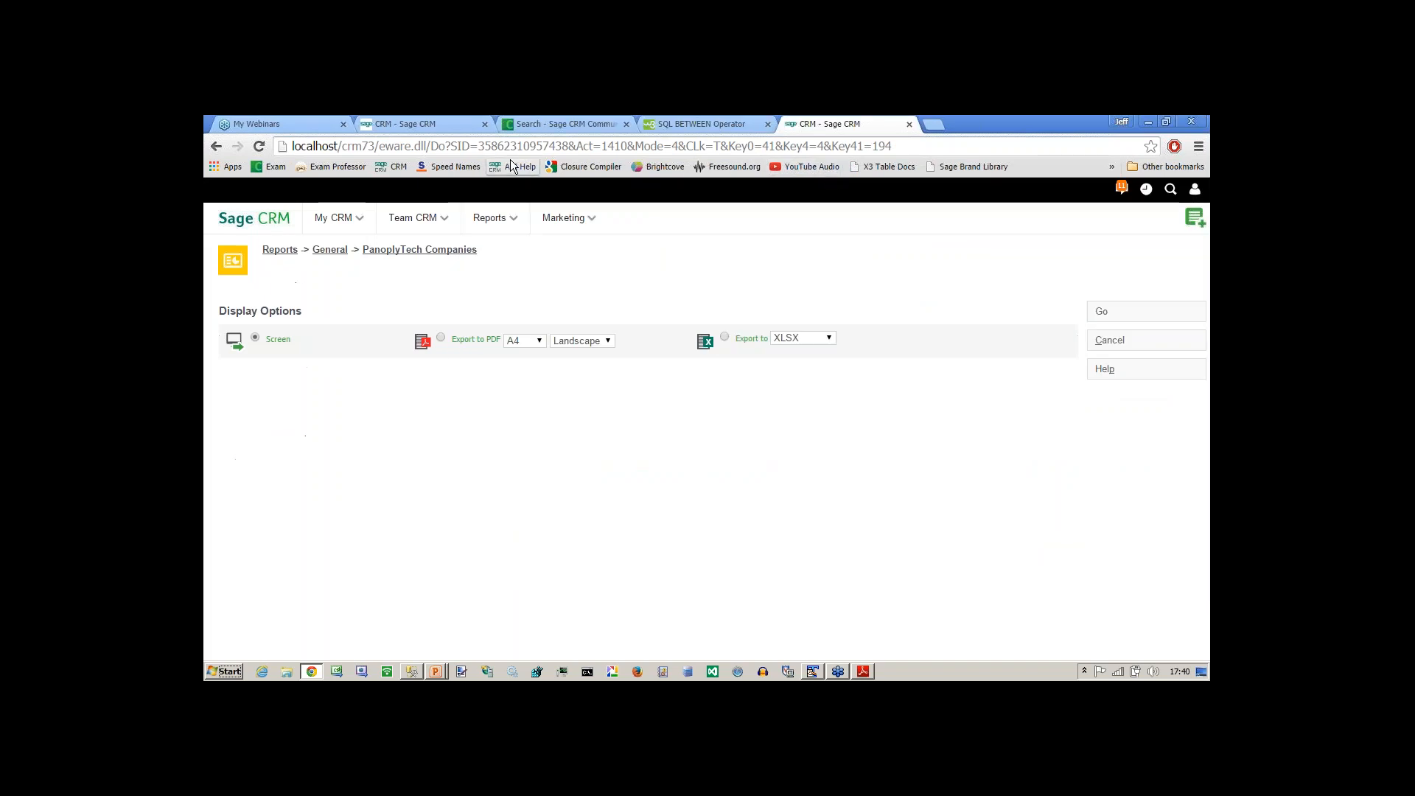
# Return to the first CRM session and run the PanoplyTech Companies report on screen there.
pyautogui.click(414, 124)
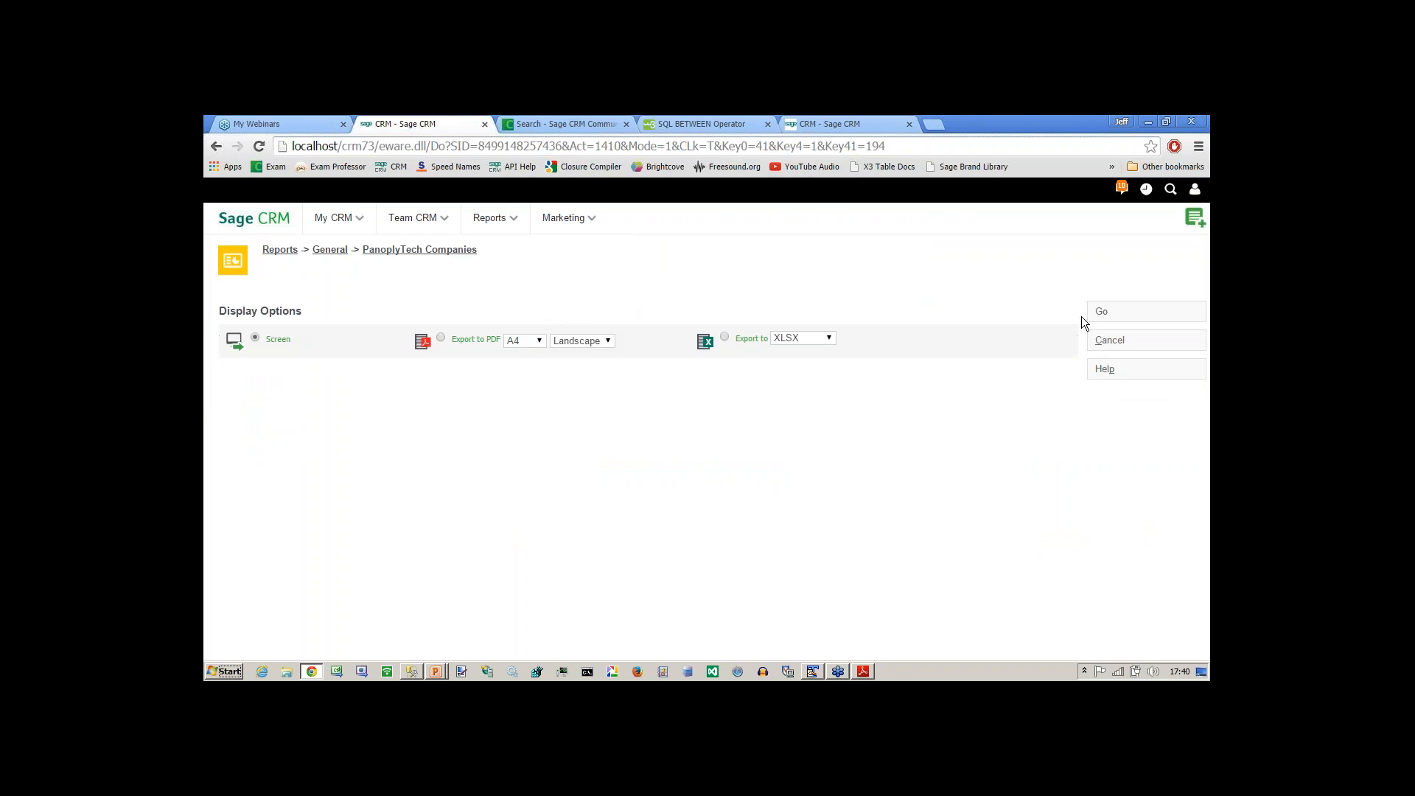
pyautogui.click(1102, 312)
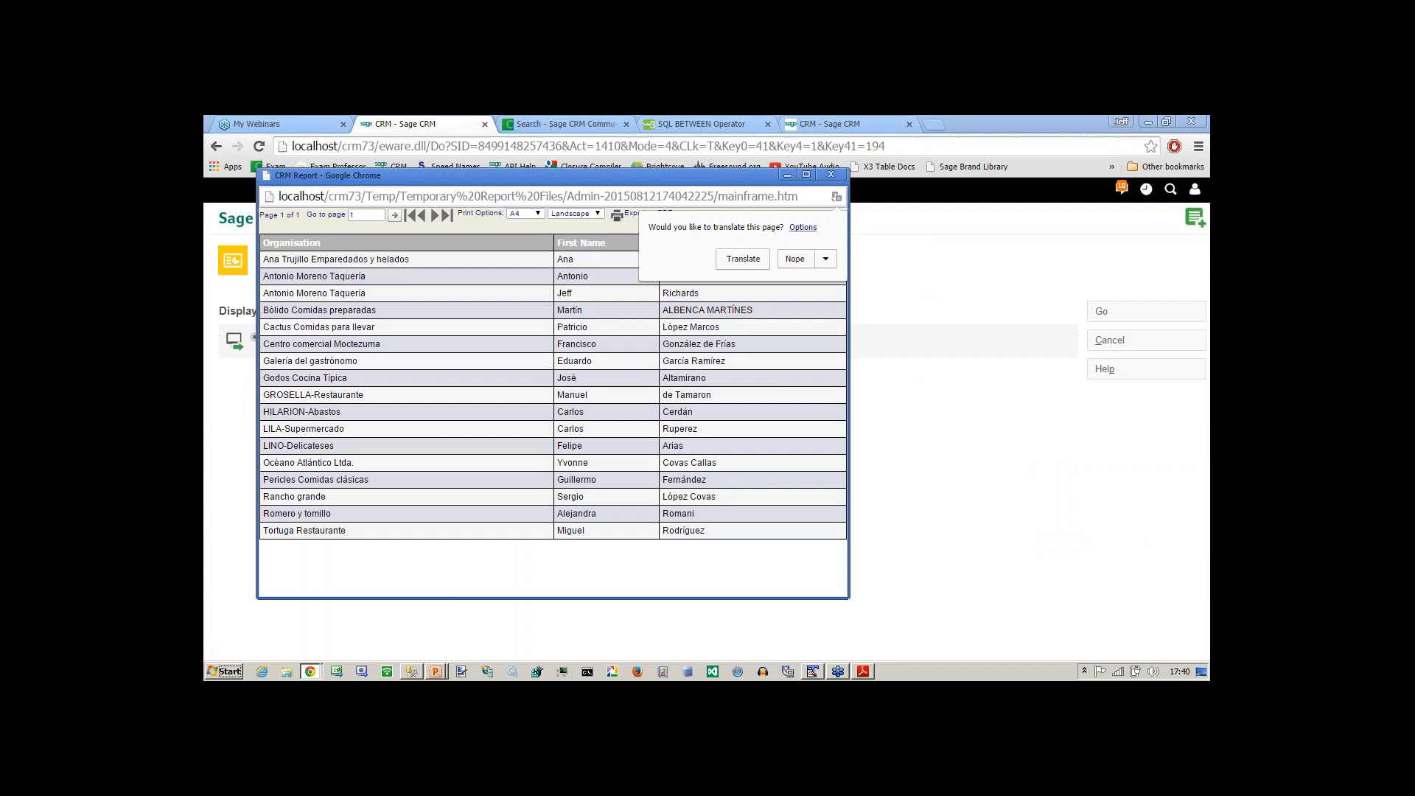
pyautogui.click(422, 197)
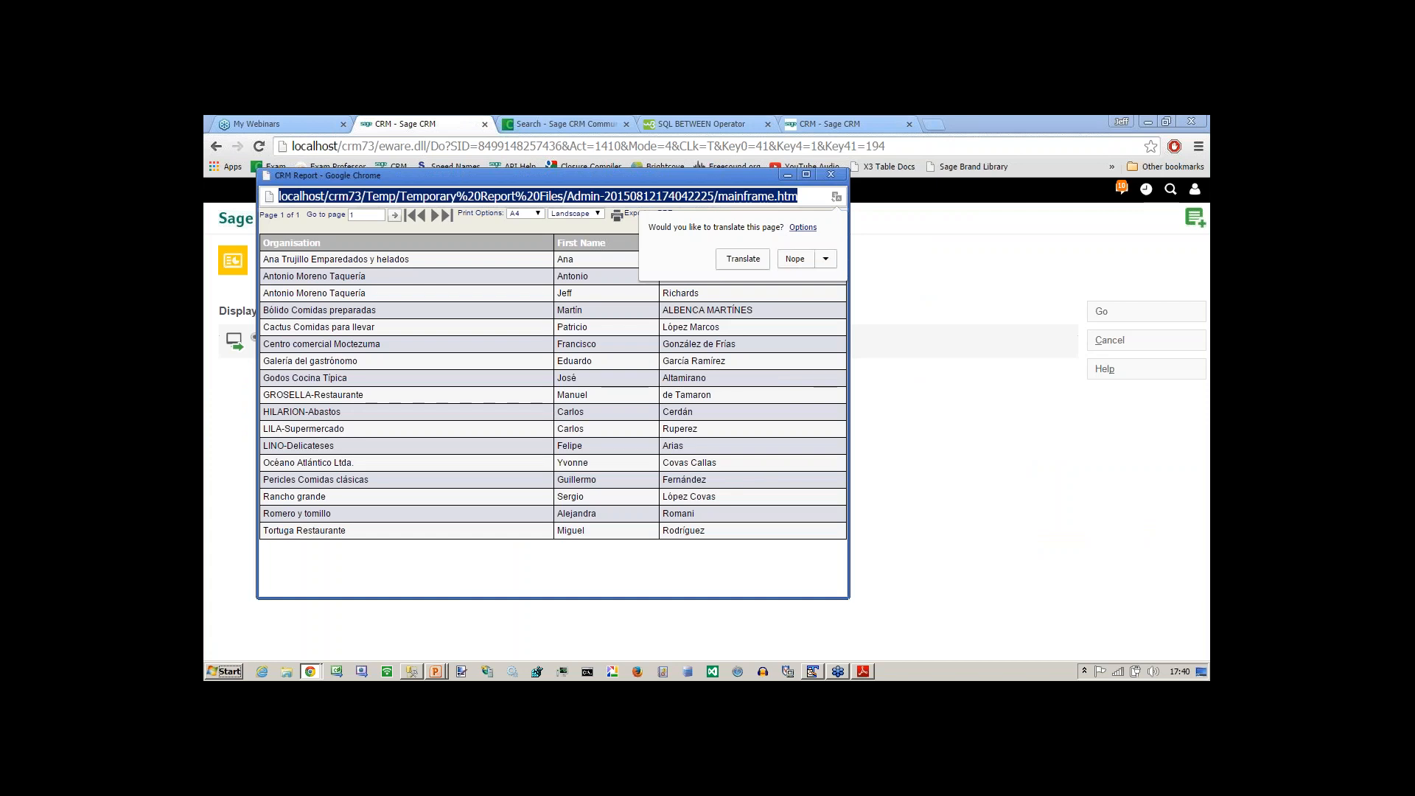
pyautogui.hotkey('alt', 'Tab')
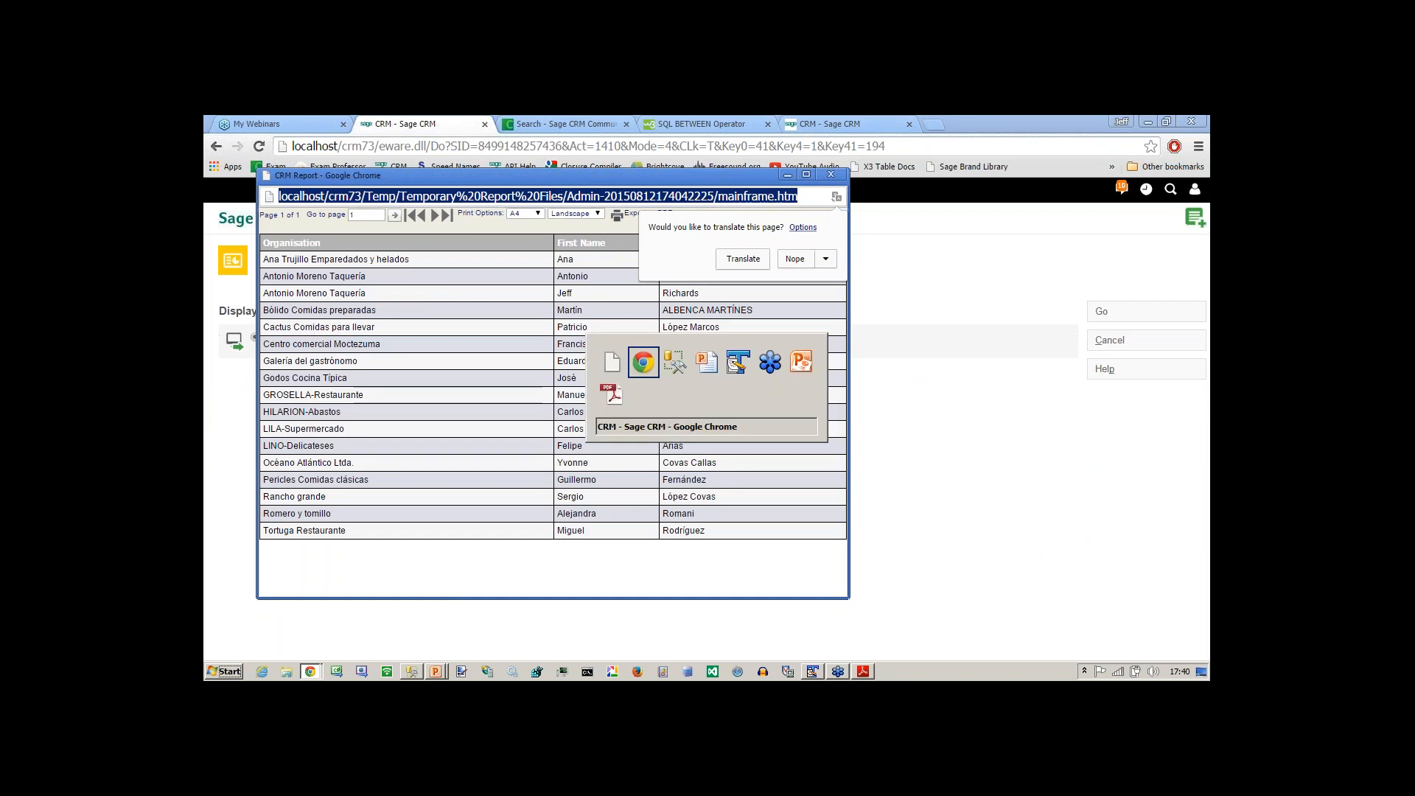
pyautogui.hotkey('alt', 'Tab')
pyautogui.hotkey('alt', 'Tab')
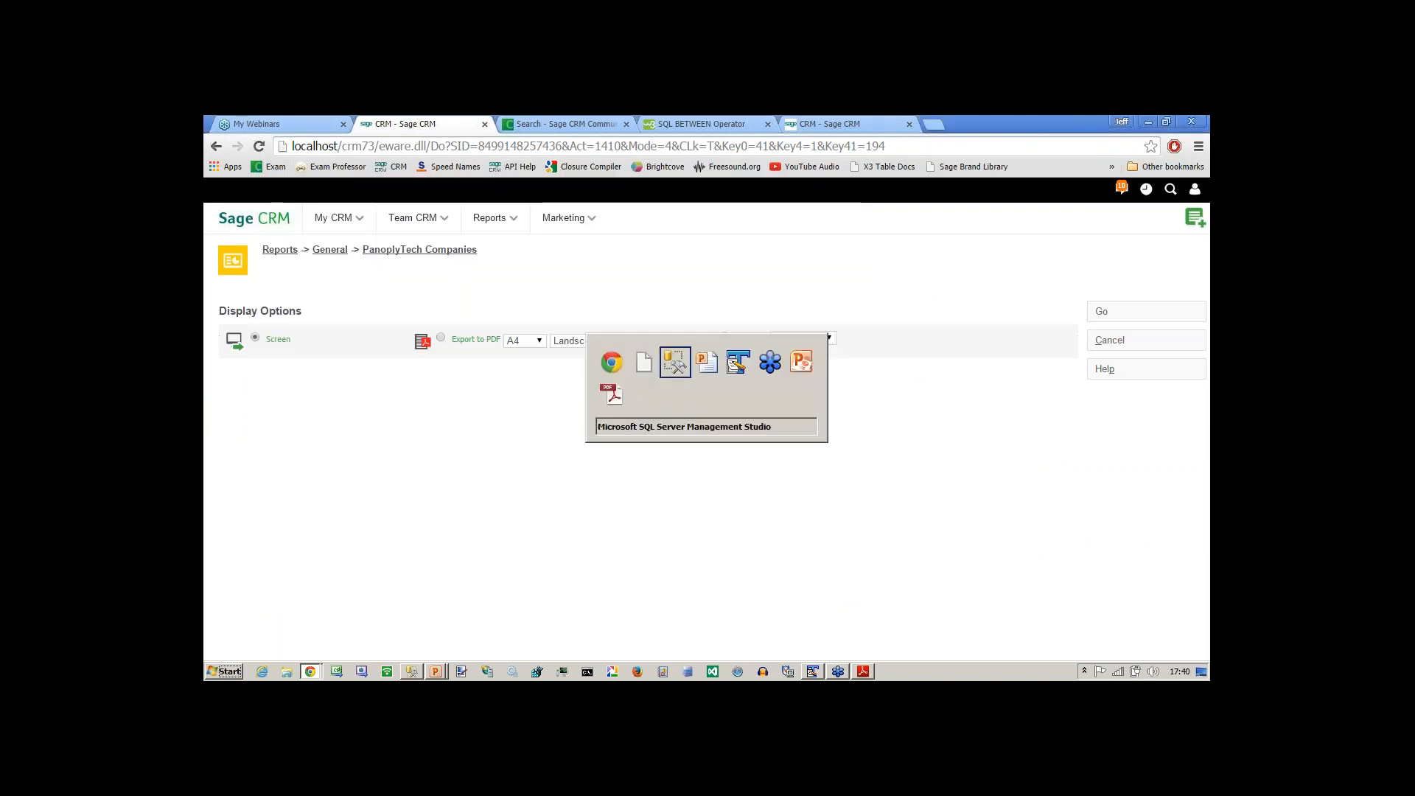
pyautogui.hotkey('alt', 'Tab')
pyautogui.press('Tab')
pyautogui.hotkey('alt', 'Tab')
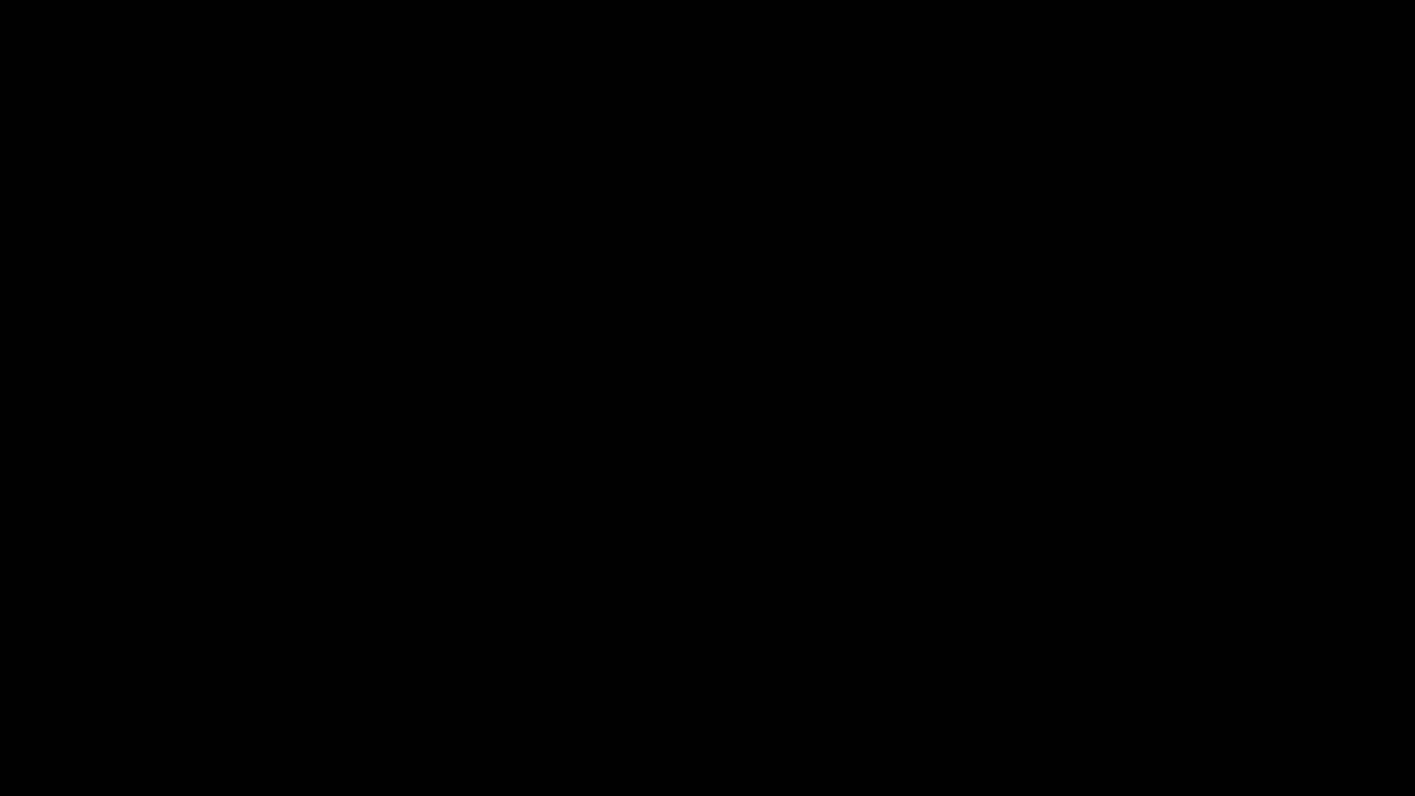